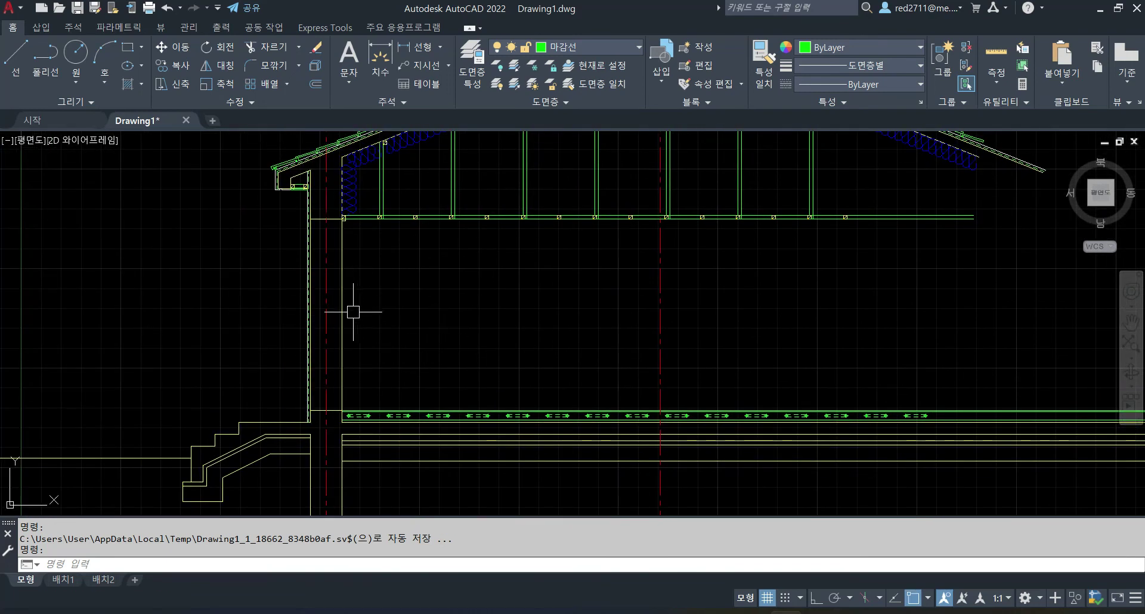
mouse_move(478, 324)
middle_down()
mouse_move(596, 338)
mouse_move(567, 311)
middle_up()
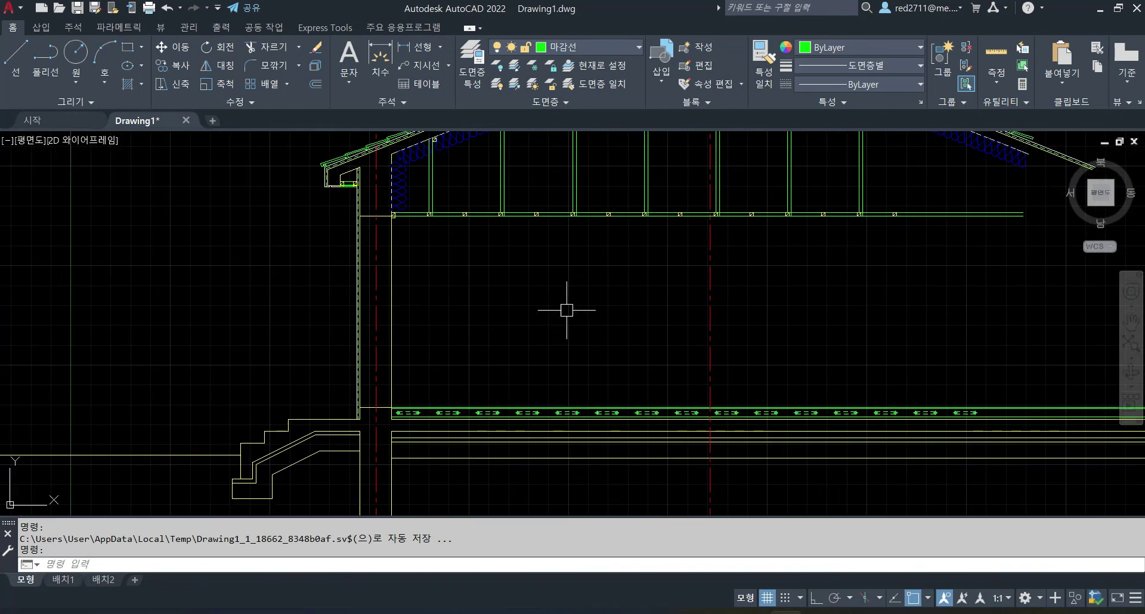
middle_drag(492, 316, 534, 264)
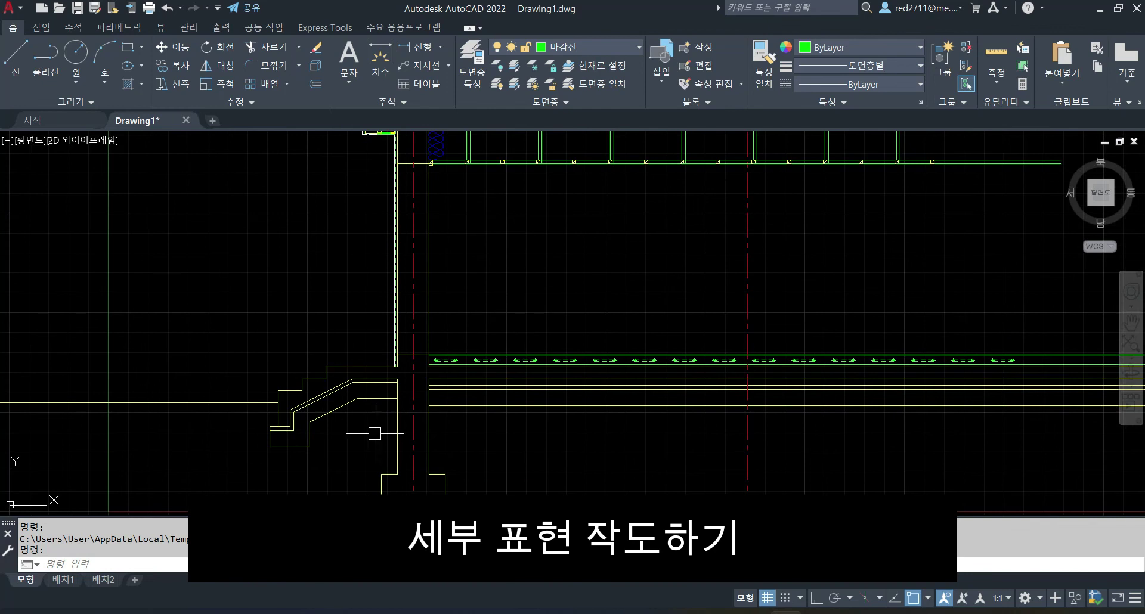
mouse_move(527, 187)
middle_down()
mouse_move(532, 212)
mouse_move(497, 259)
middle_up()
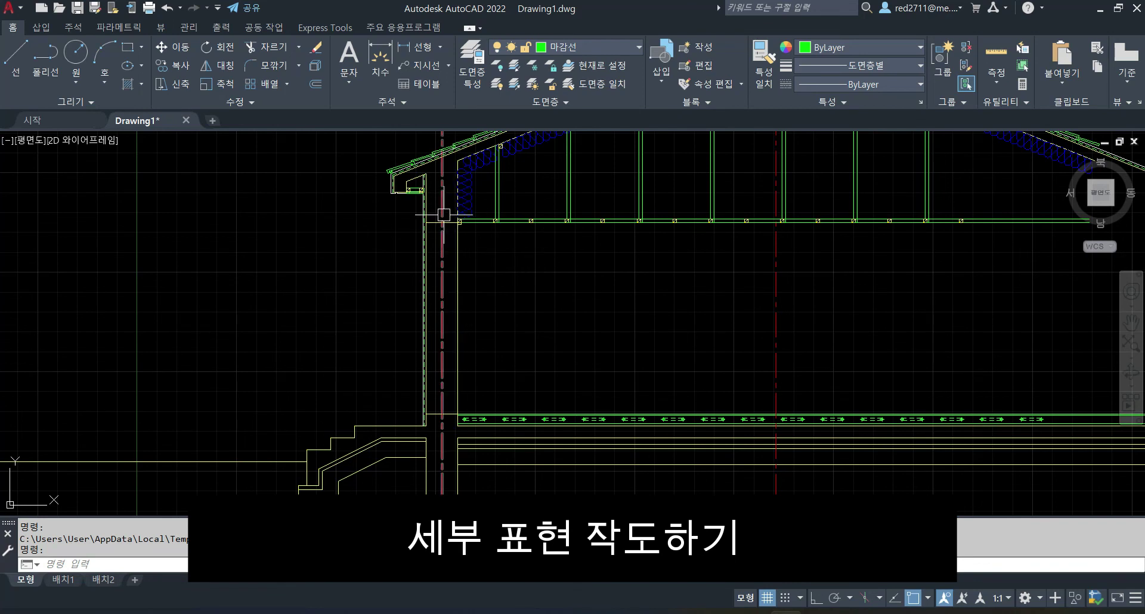
scroll(477, 301, up, 4)
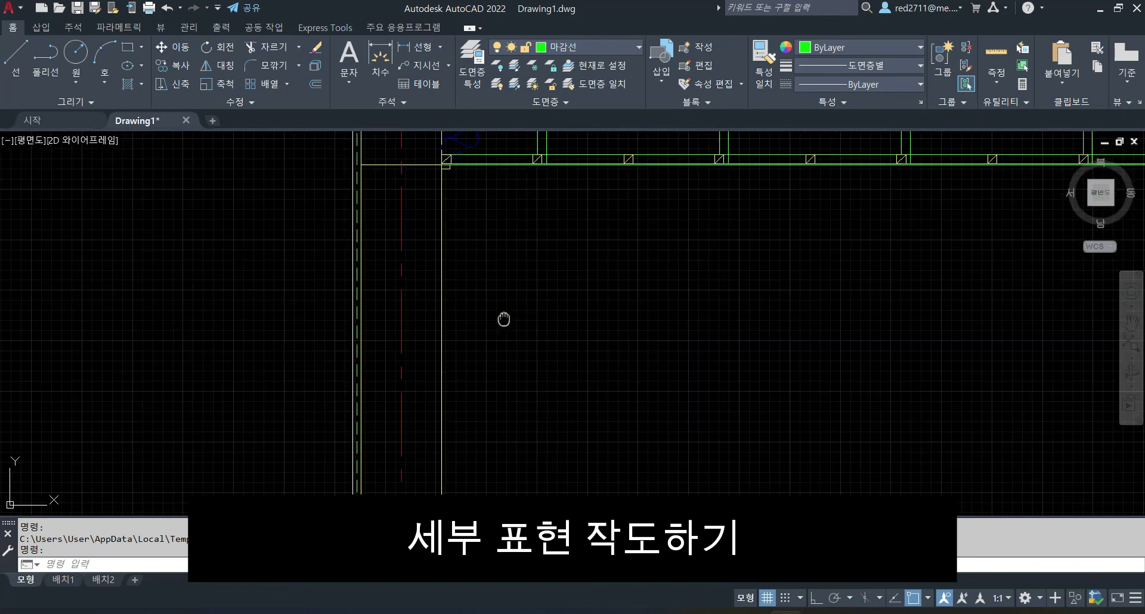
scroll(499, 262, down, 2)
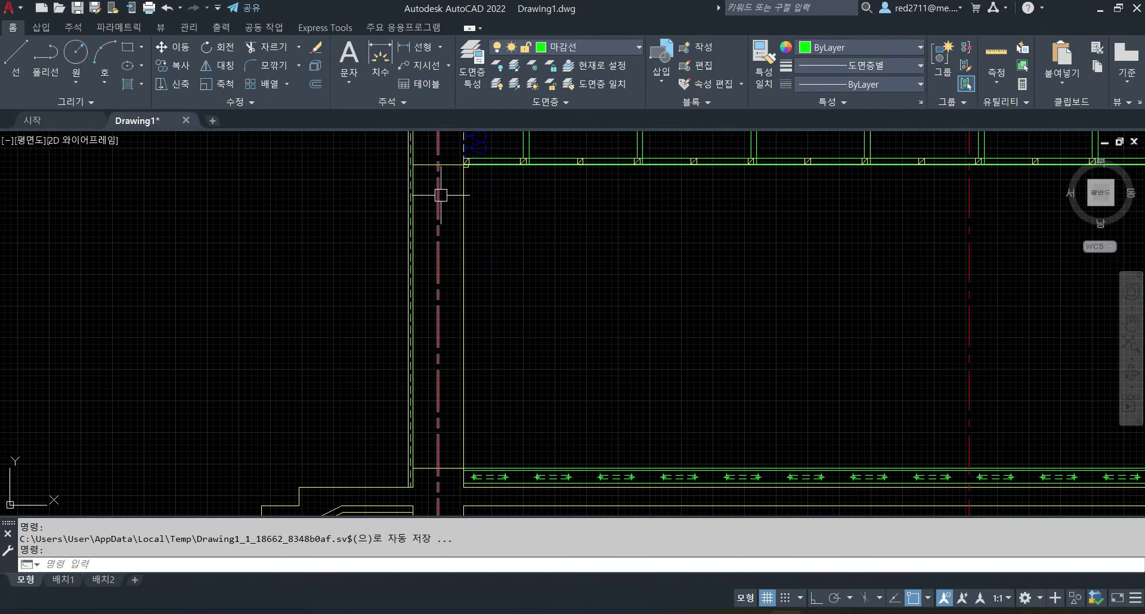
Trim the room-side wall line between the short horizontal lines at ceiling and floor level, using those two lines as cutting edges.
middle_drag(486, 256, 522, 267)
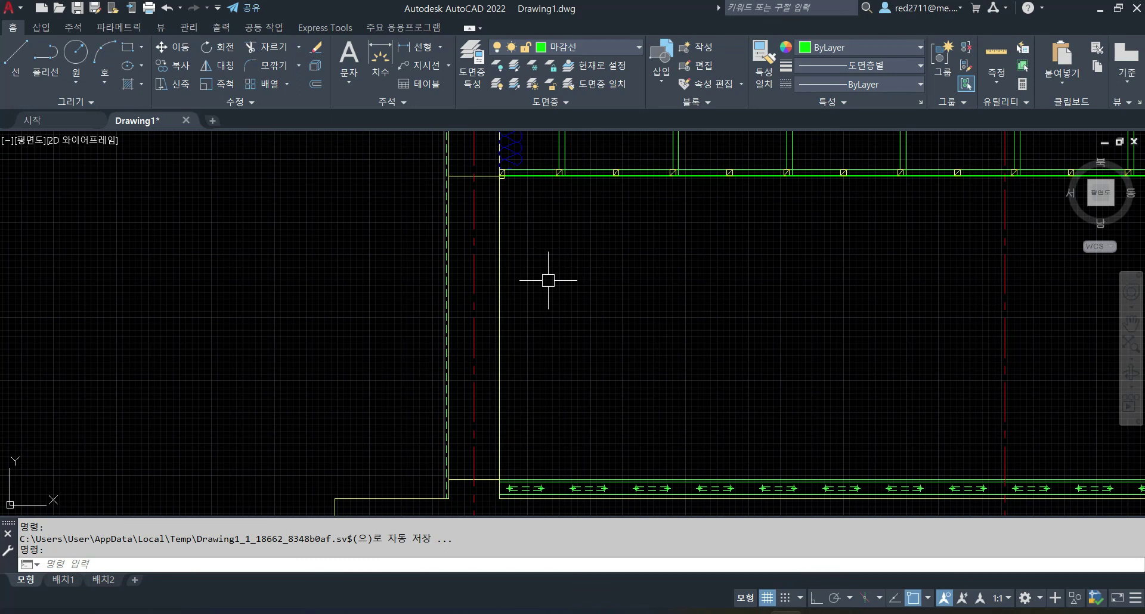
text(TR)
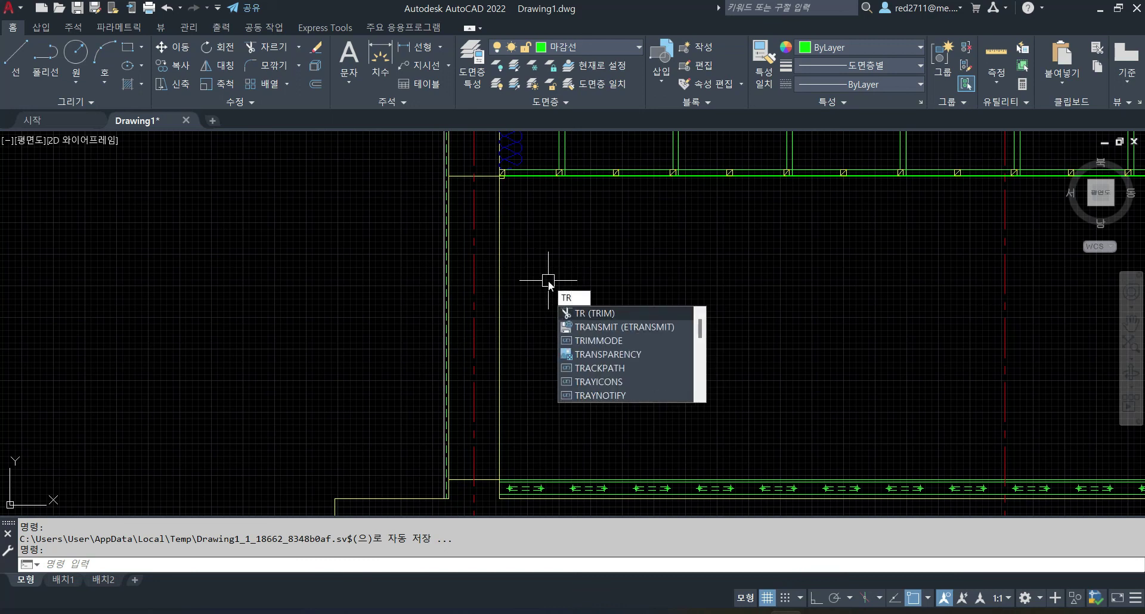
key(Return)
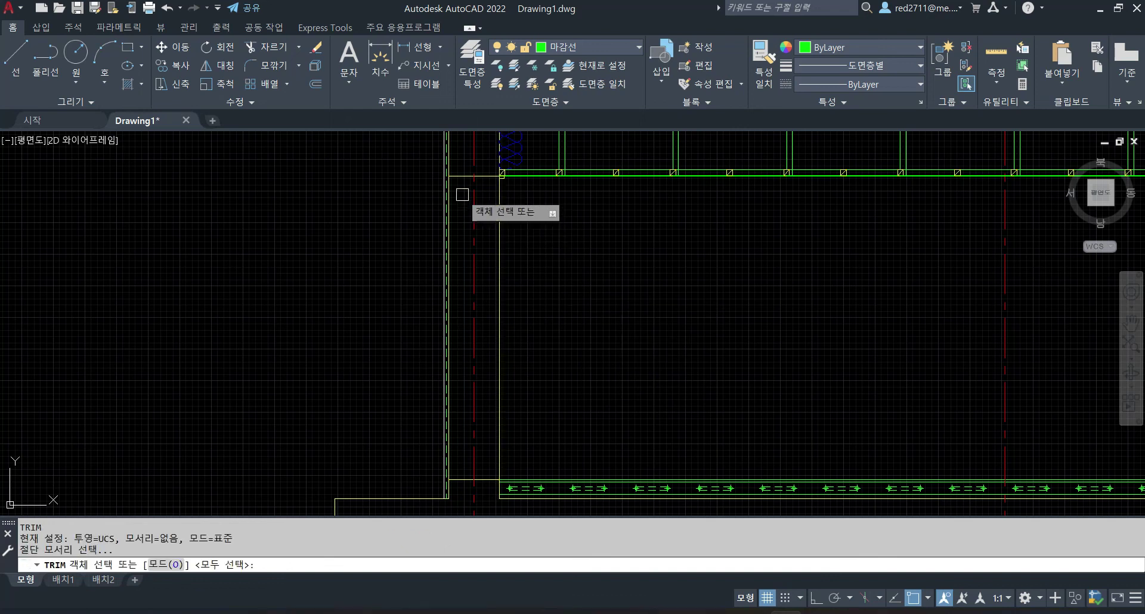
click(459, 175)
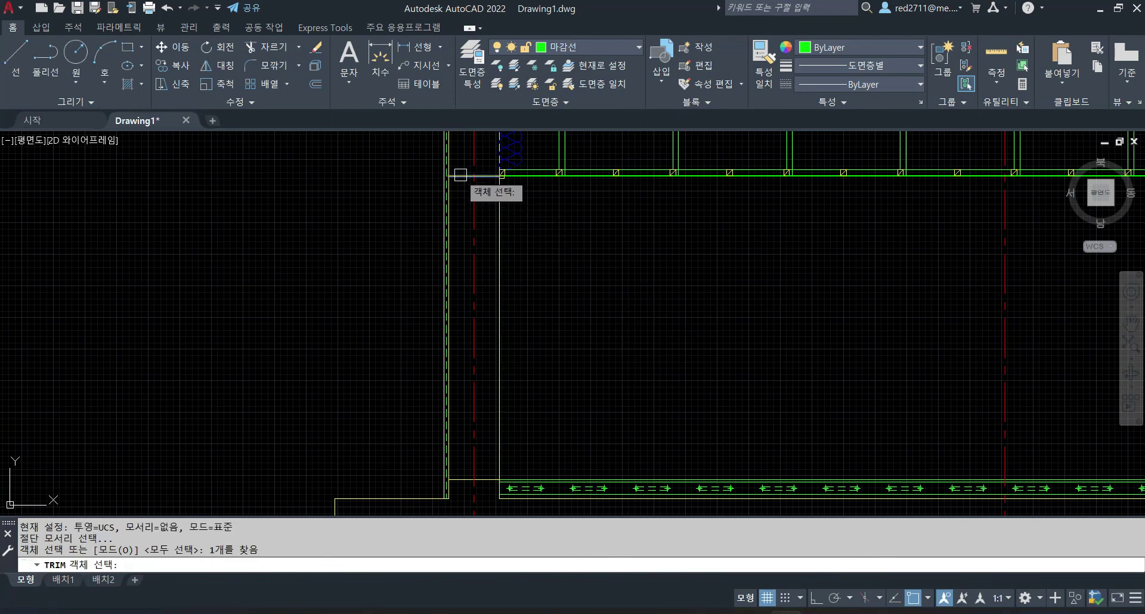
click(462, 479)
key(Return)
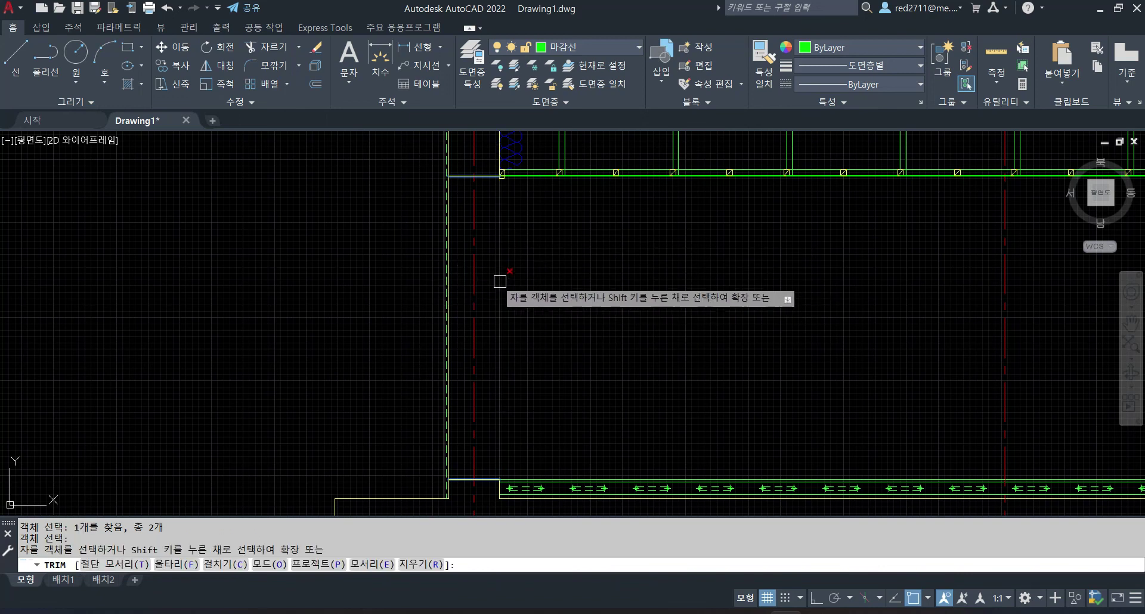
click(494, 279)
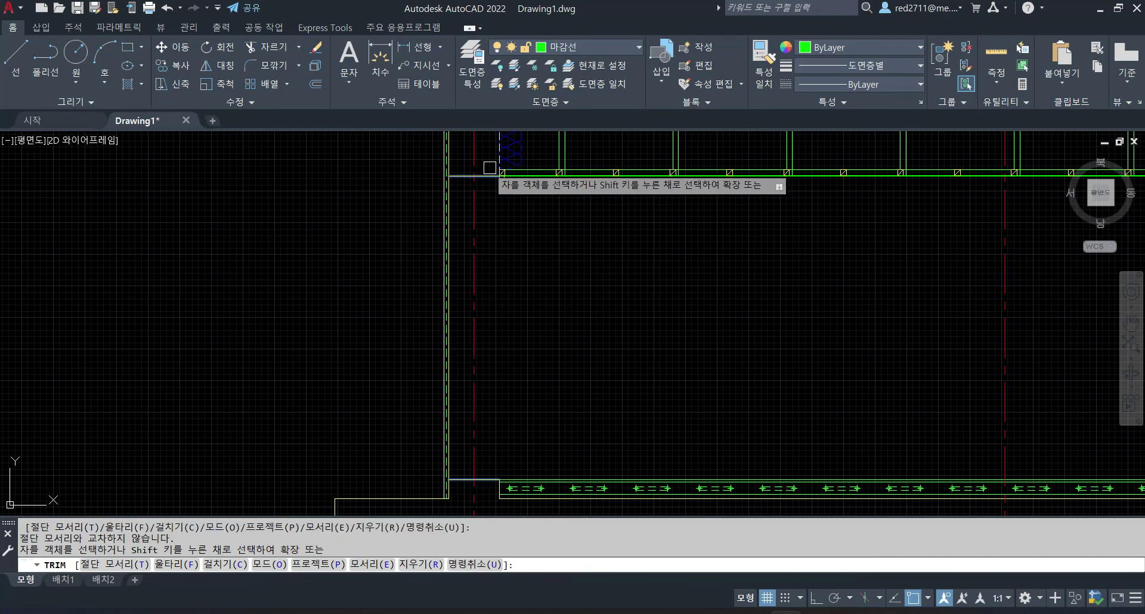
scroll(502, 264, up, 4)
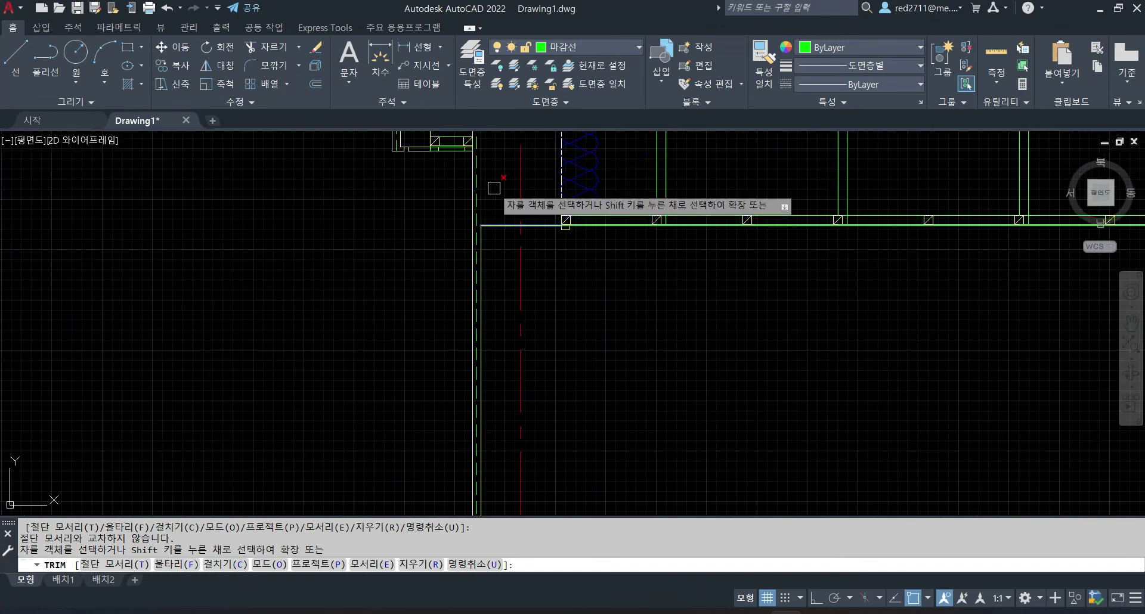
mouse_move(495, 255)
middle_down()
mouse_move(509, 349)
mouse_move(480, 329)
middle_up()
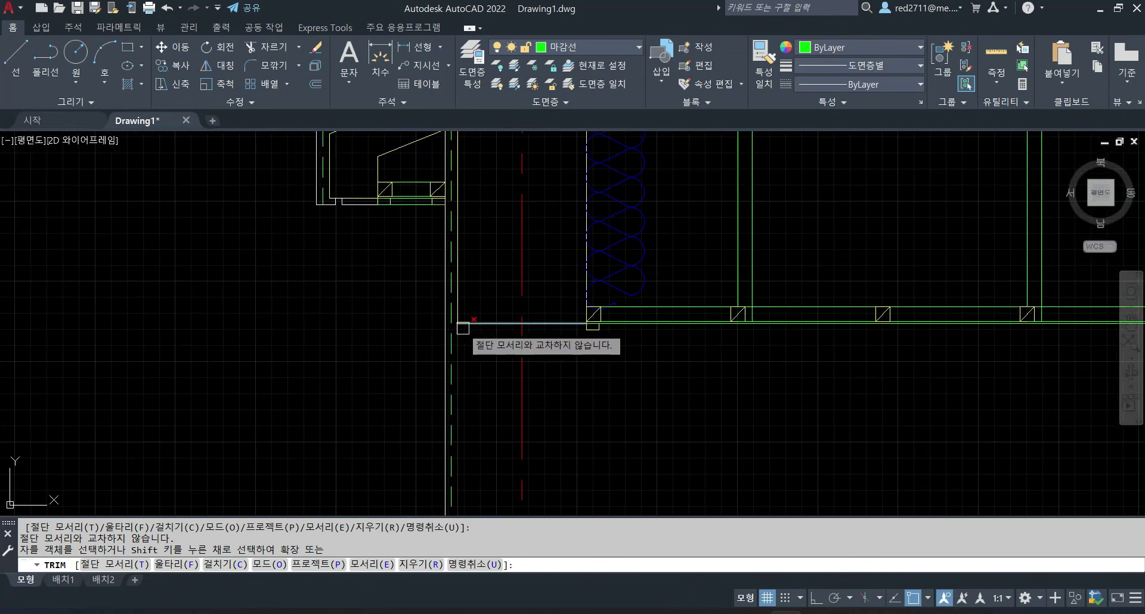
key(Escape)
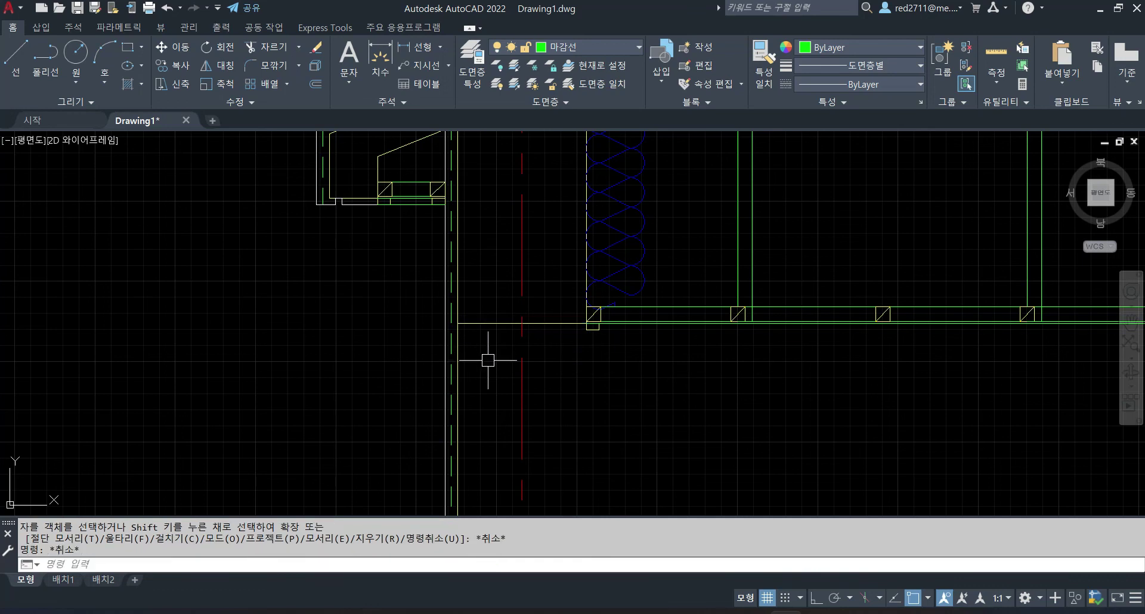
Fillet the short horizontal line at ceiling level with the outermost vertical finish line of the exterior wall, keeping the upper part.
scroll(466, 346, up, 2)
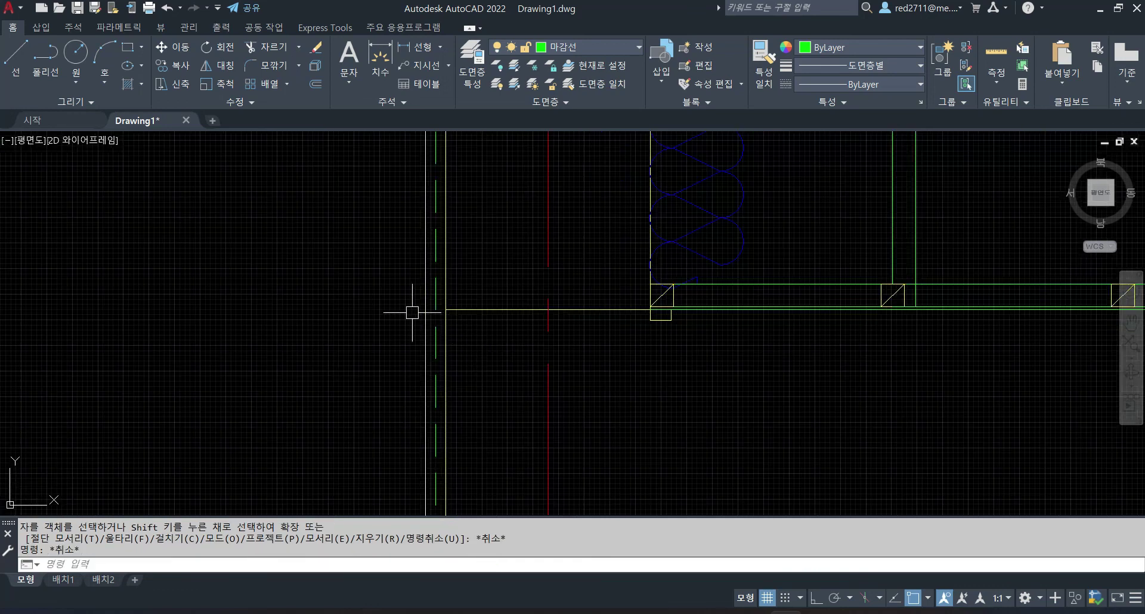
scroll(469, 359, down, 2)
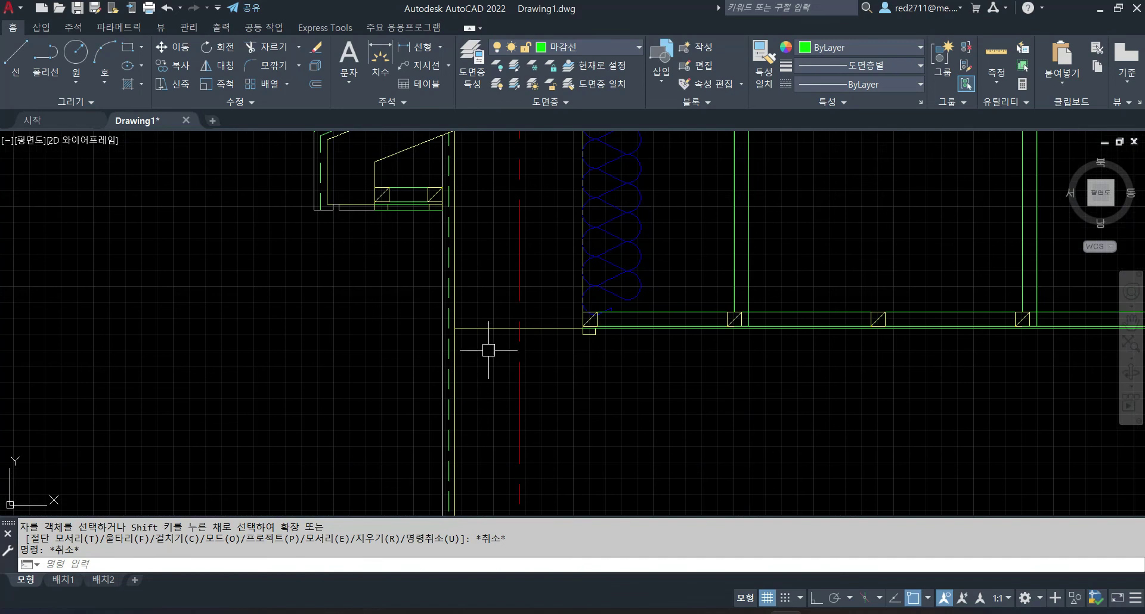
text(F)
key(Return)
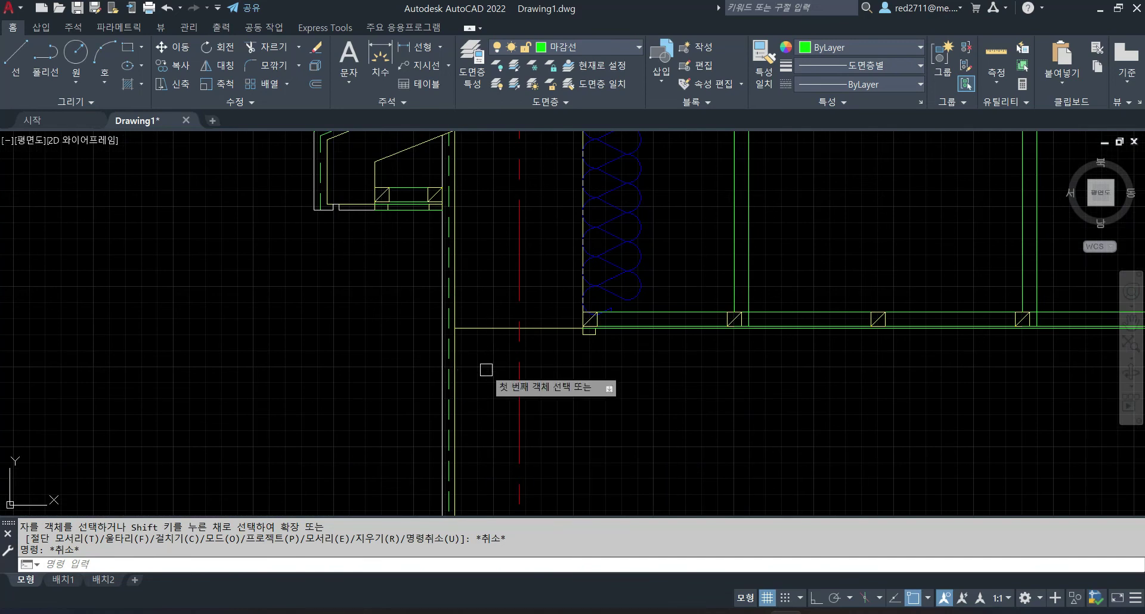
click(493, 328)
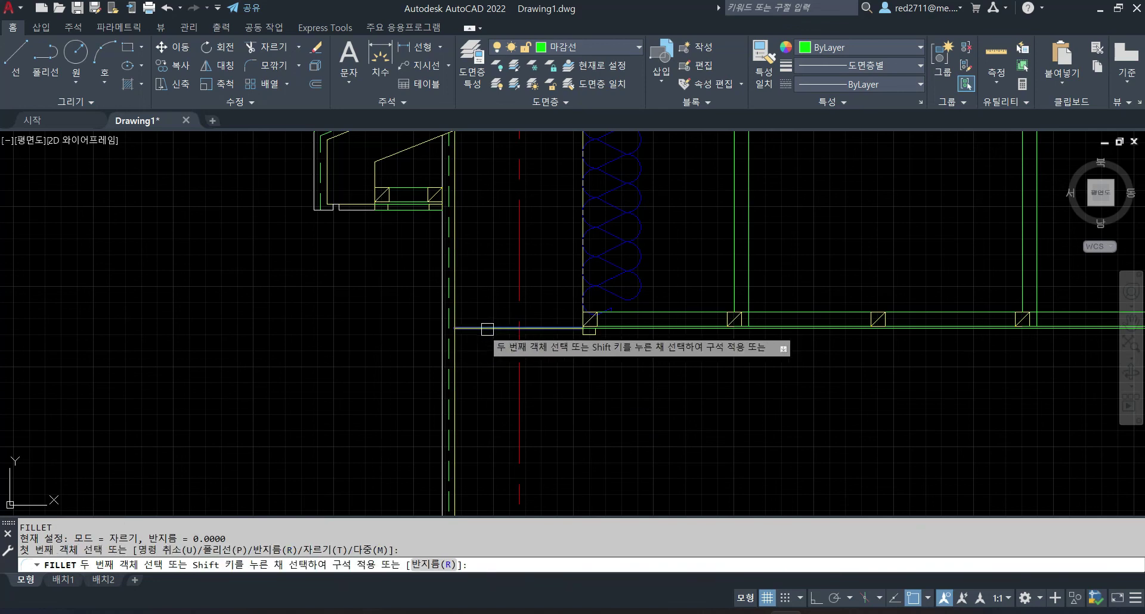
click(444, 263)
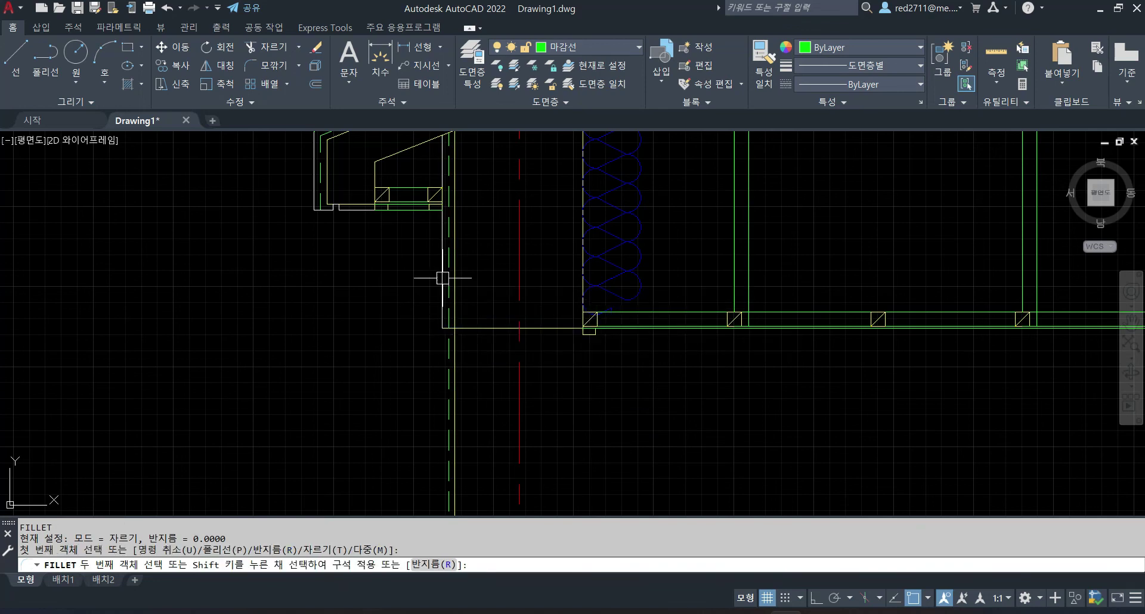
Fillet the ceiling-level horizontal line with the dashed middle line and the wall's outer face line, keeping their upper parts.
key(Return)
scroll(474, 325, up, 4)
click(463, 345)
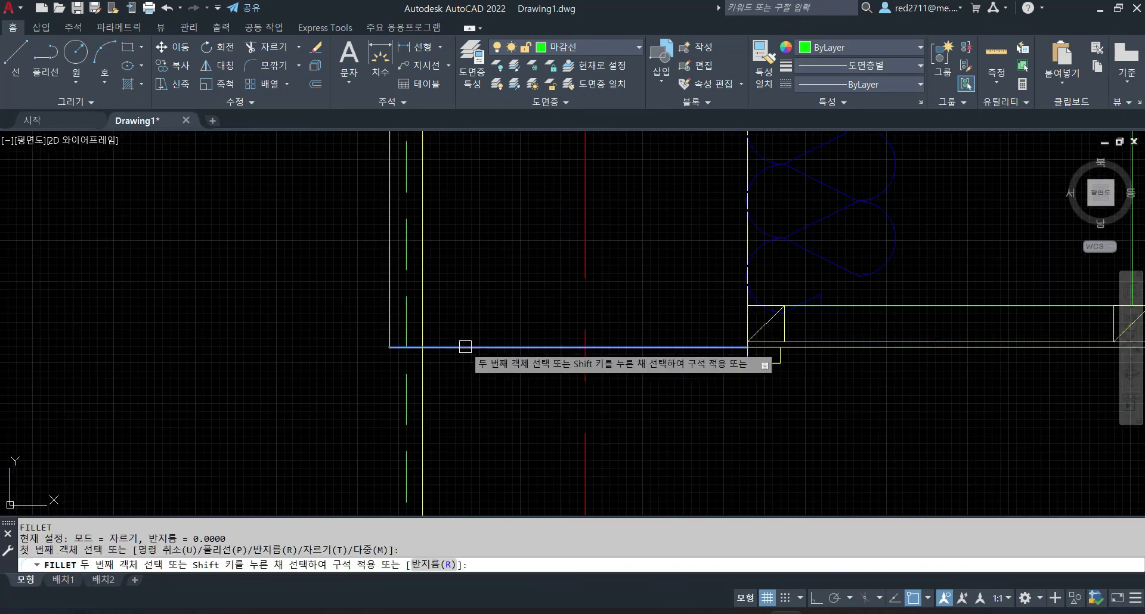
click(407, 310)
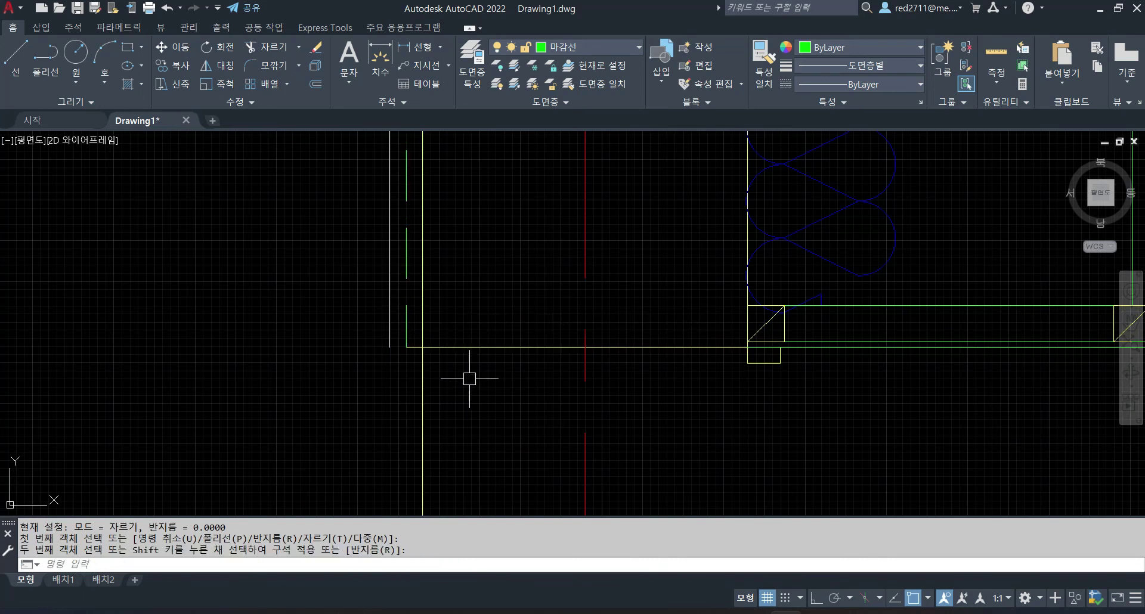
key(Return)
click(476, 345)
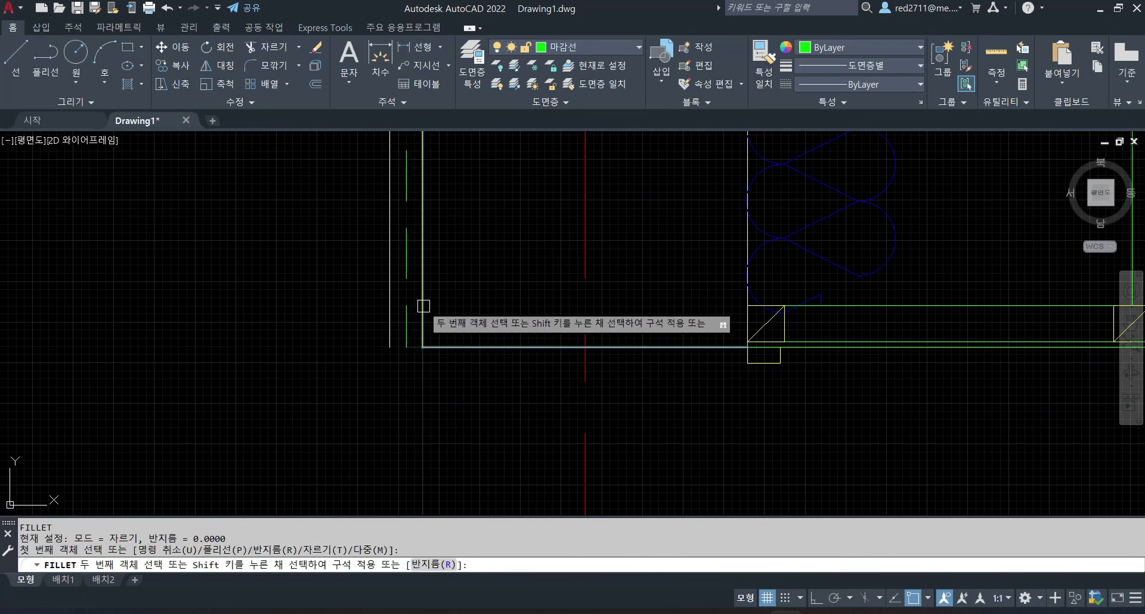
click(424, 306)
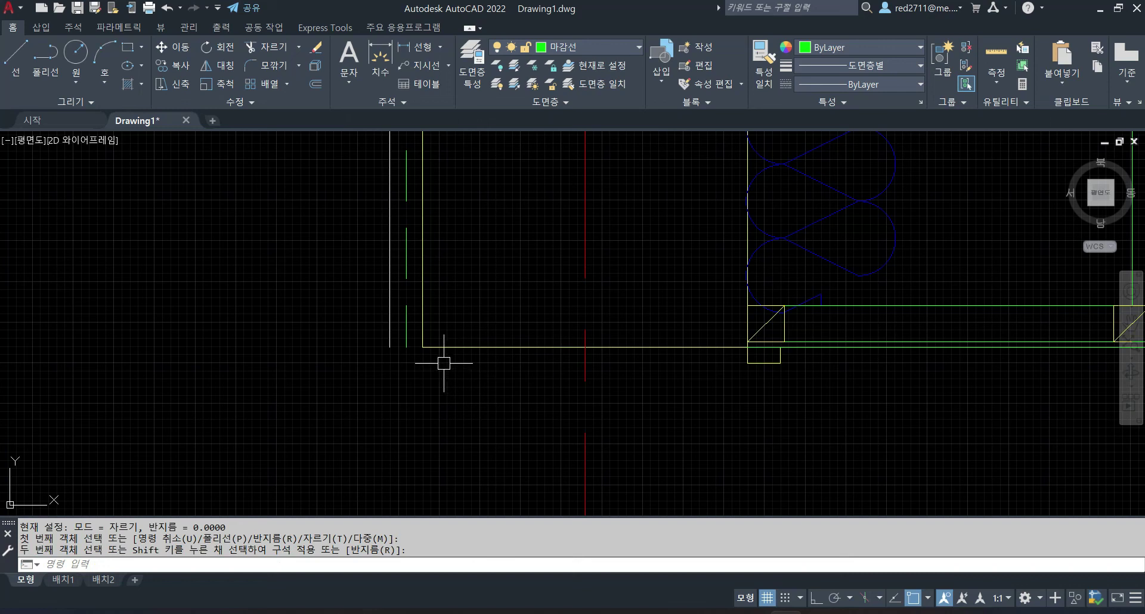
key(Escape)
click(455, 347)
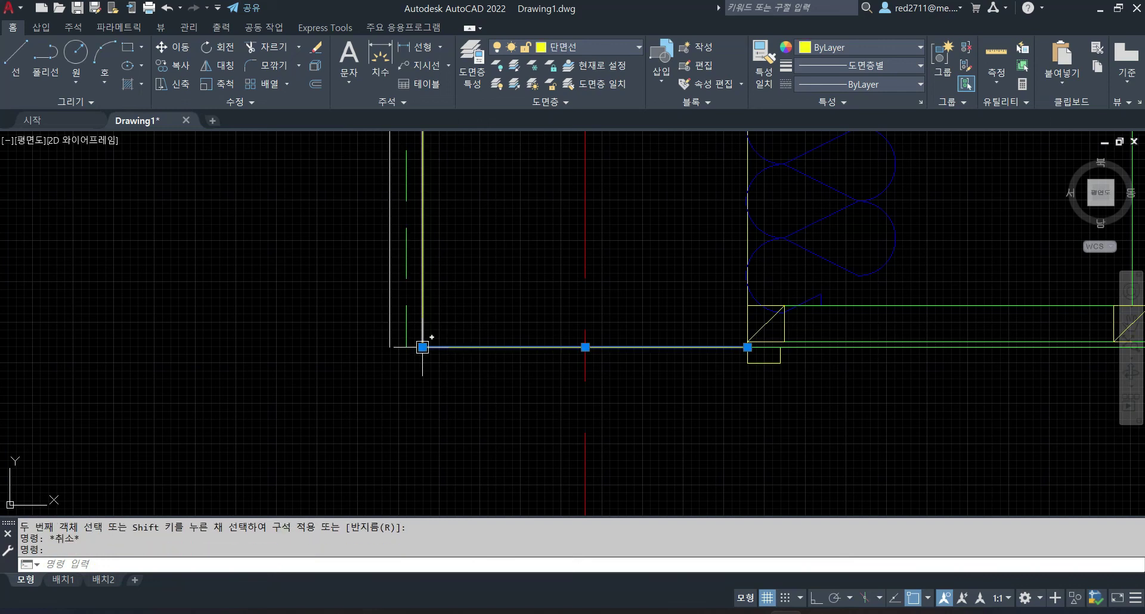
click(424, 347)
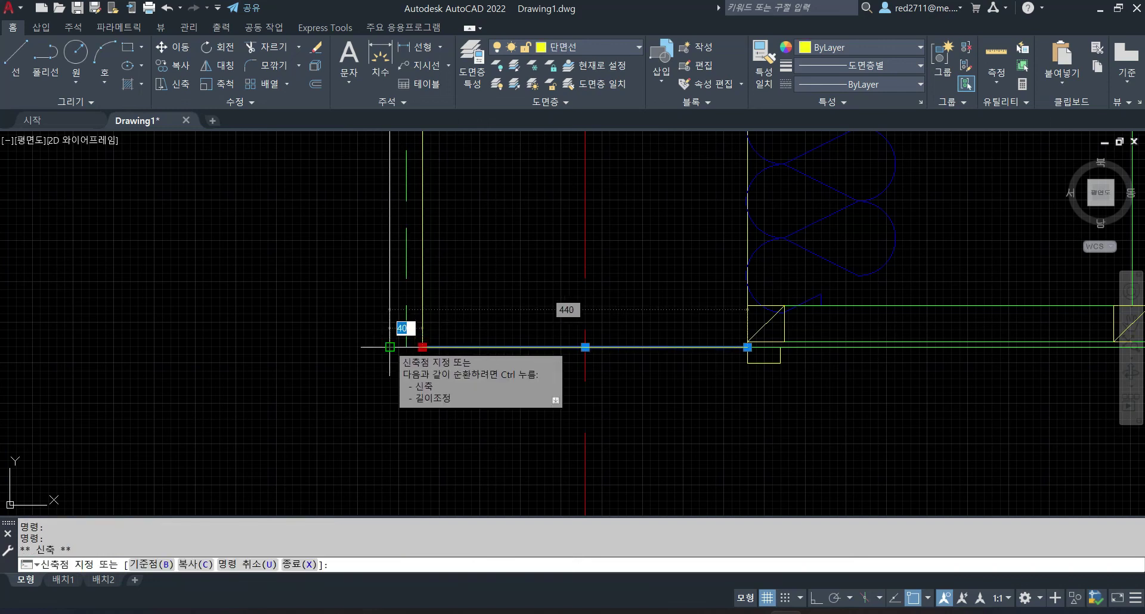
key(Escape)
key(Escape)
Make 치수및문자 the current layer and draw a line closing the bottom of the exterior finish, from its outer edge to the wall corner.
click(578, 49)
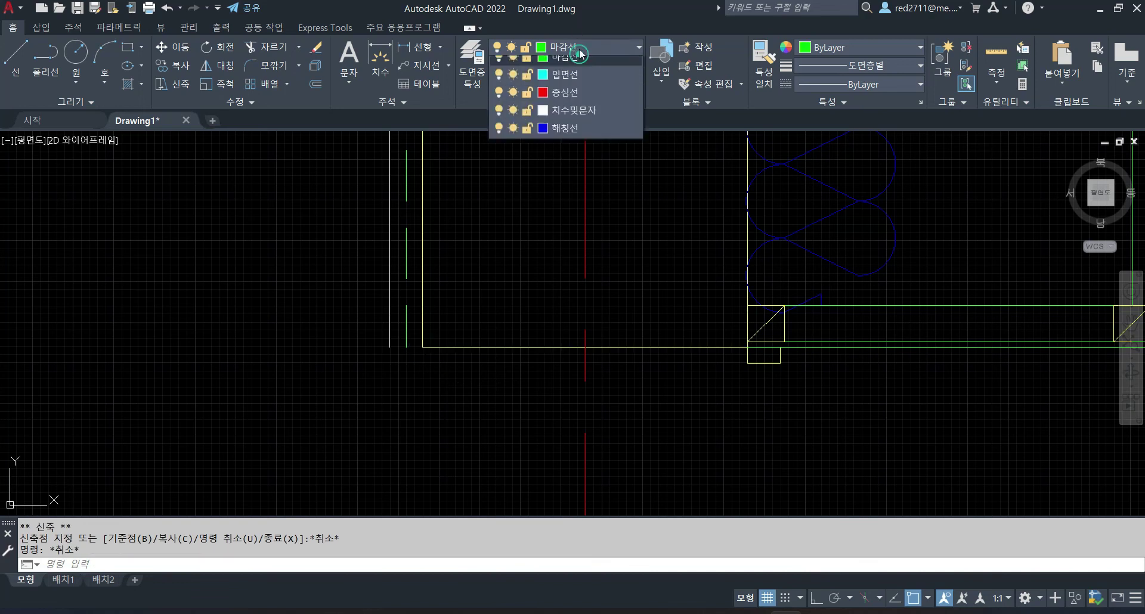
click(573, 153)
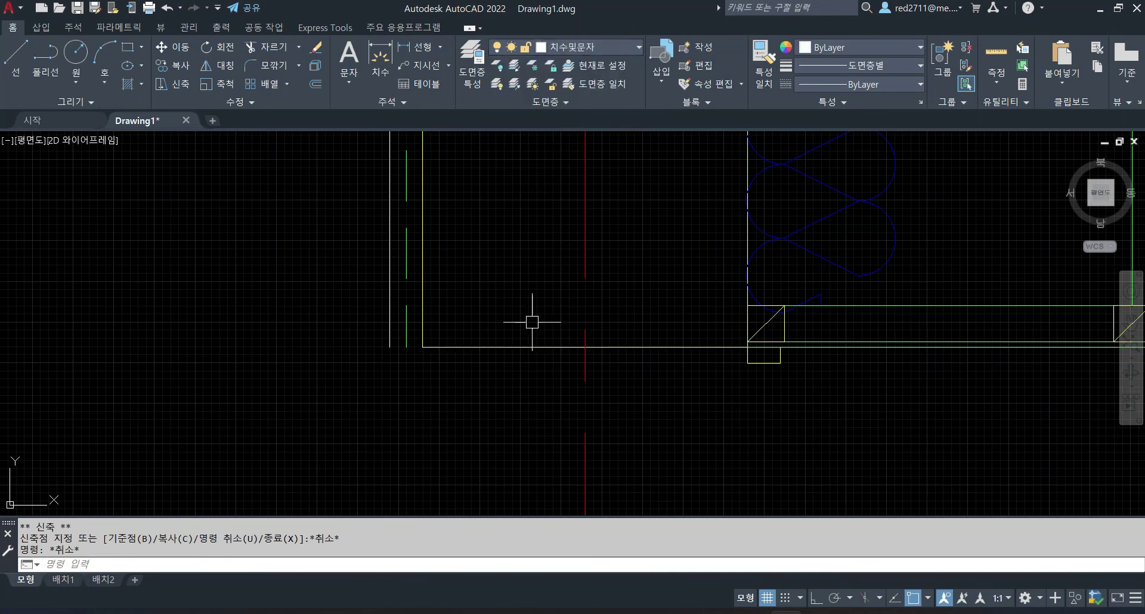
text(L)
key(Return)
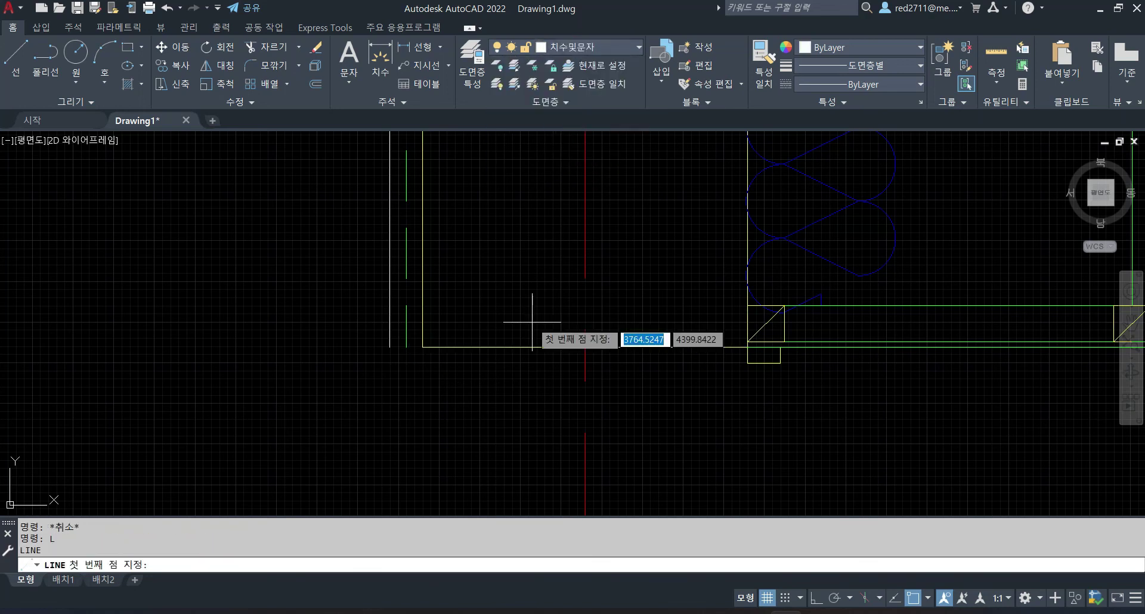
click(390, 347)
click(422, 347)
key(Return)
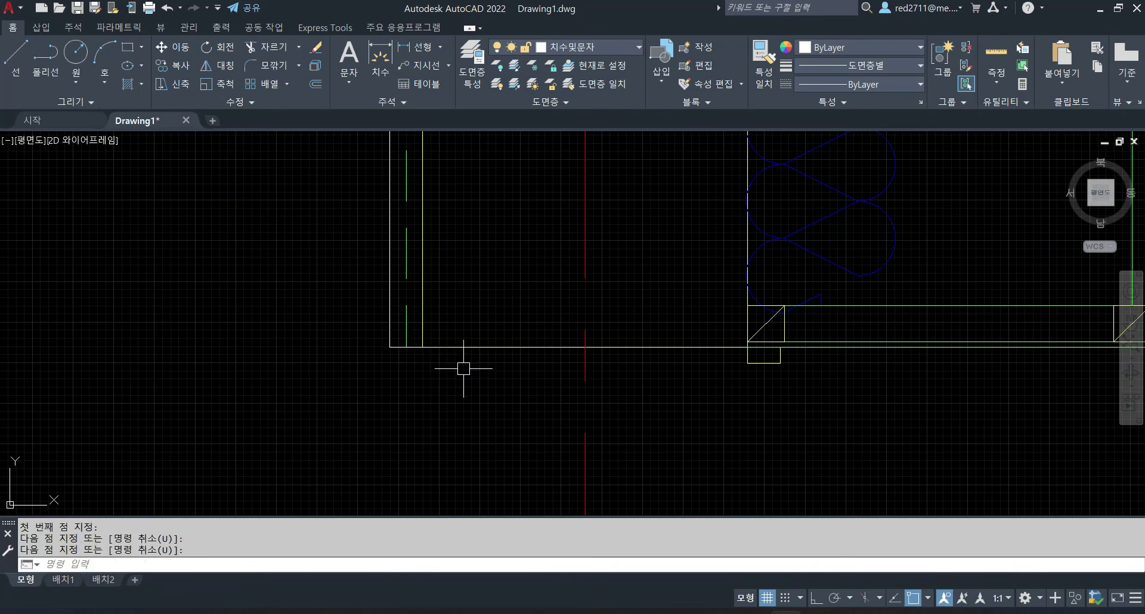
Examine the cleared wall opening from the closed ceiling-level corner down to the floor slab and entrance steps.
scroll(475, 368, down, 5)
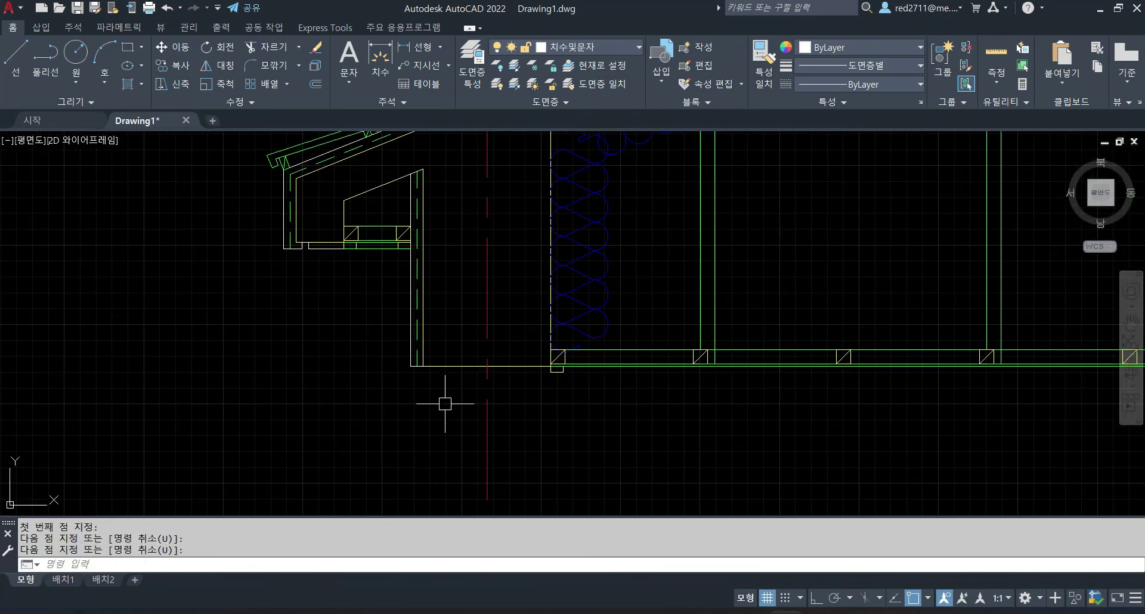
middle_drag(436, 411, 479, 324)
scroll(513, 227, up, 2)
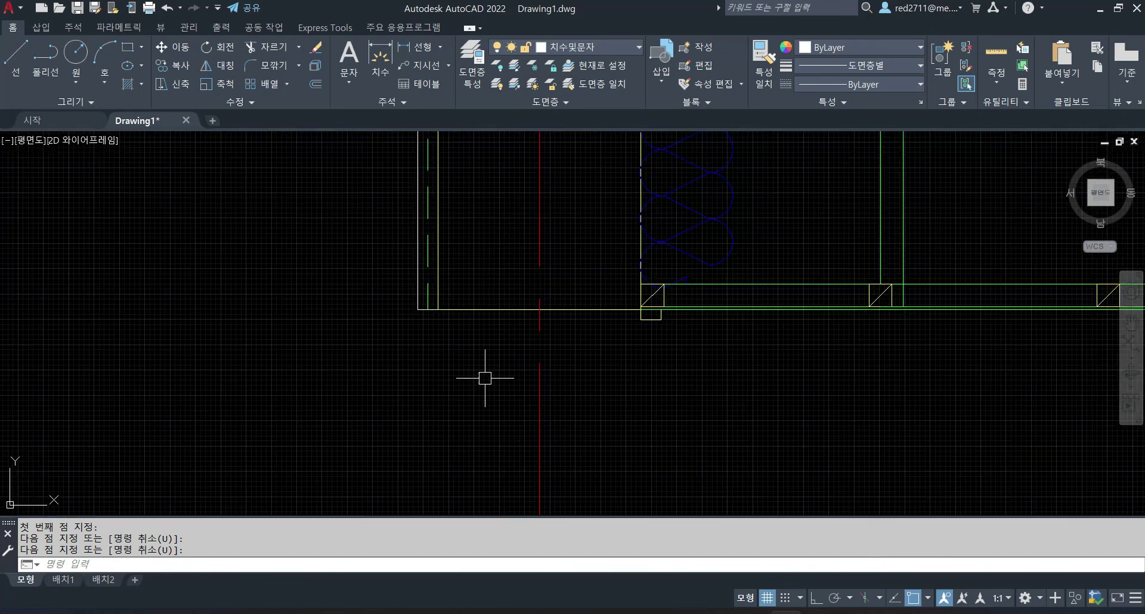
scroll(486, 337, down, 2)
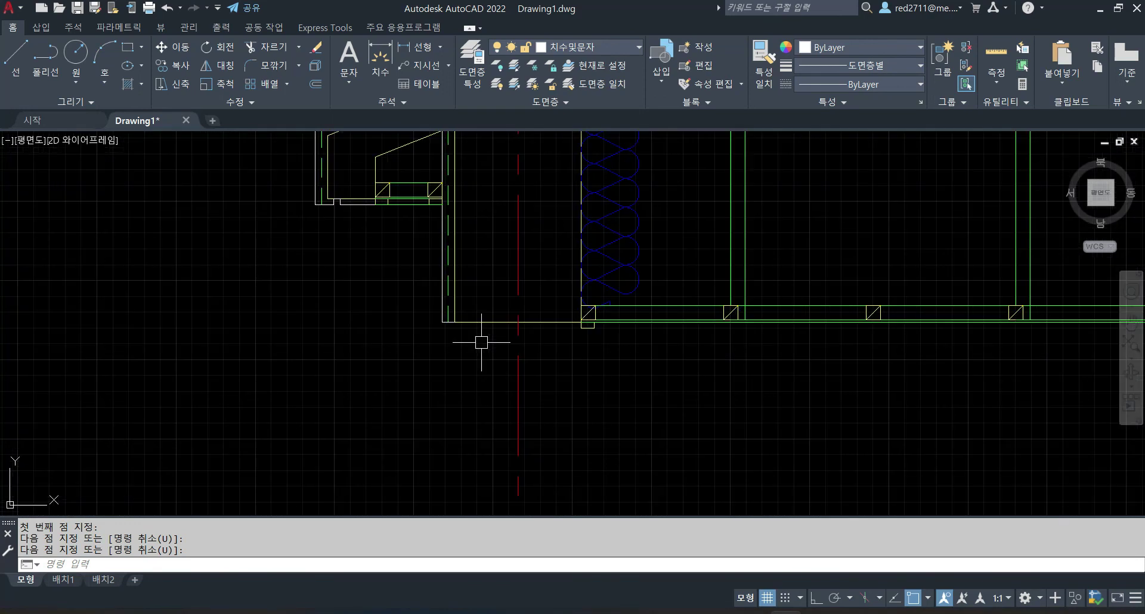
middle_drag(590, 396, 563, 276)
scroll(563, 276, down, 2)
middle_drag(599, 349, 557, 248)
middle_drag(511, 287, 549, 399)
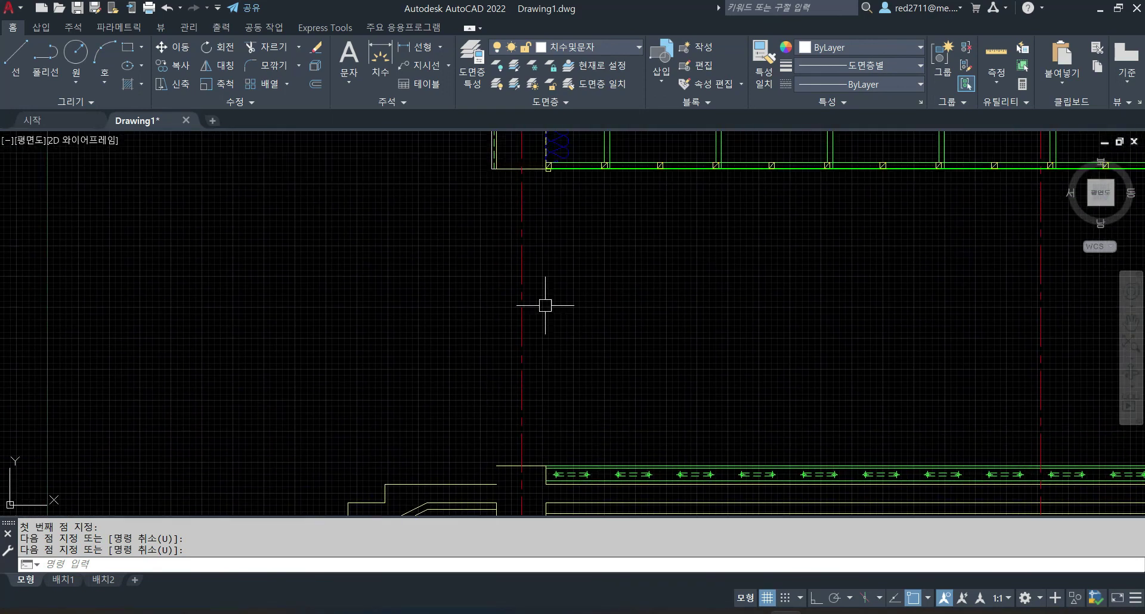
middle_drag(483, 434, 478, 424)
scroll(511, 309, up, 4)
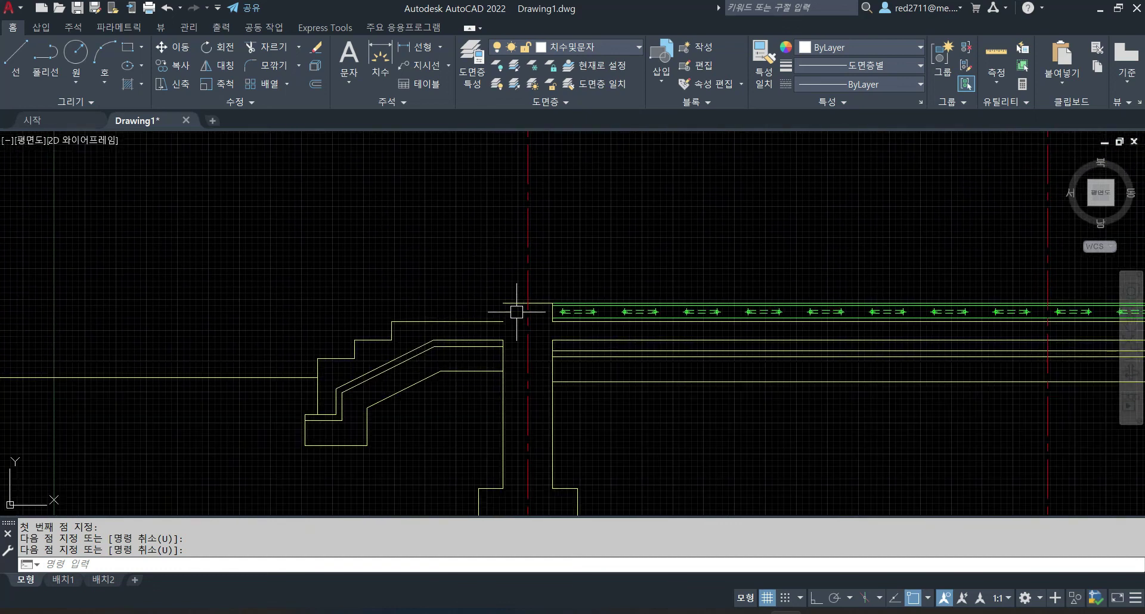
key(Escape)
key(Escape)
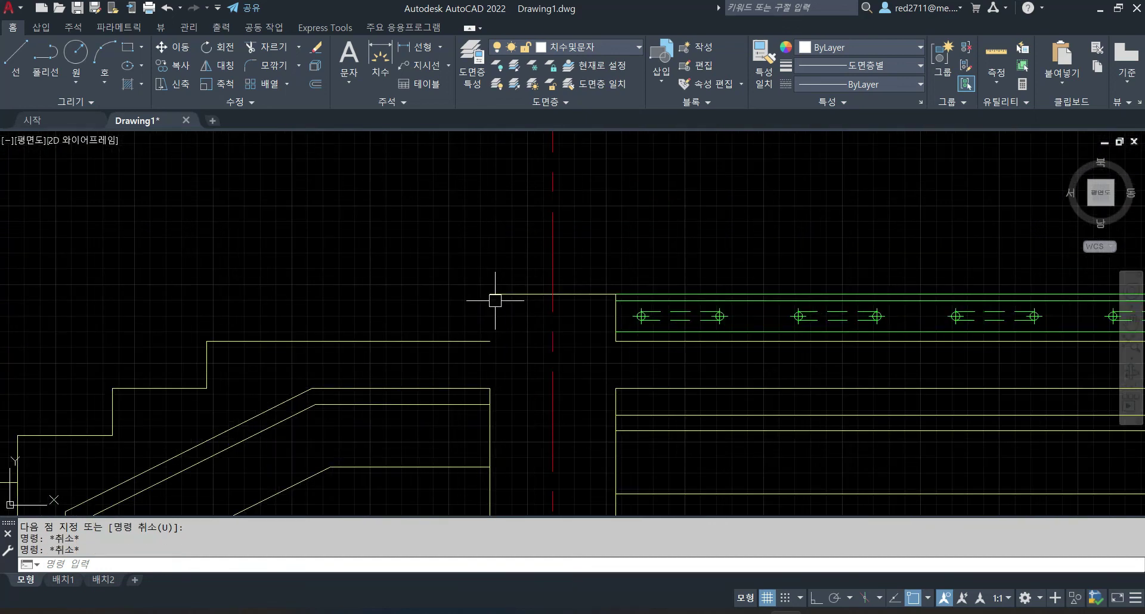
Draw a vertical line closing the step edge from the end of the entrance landing up to the wall's top corner.
key(Escape)
text(L)
key(Return)
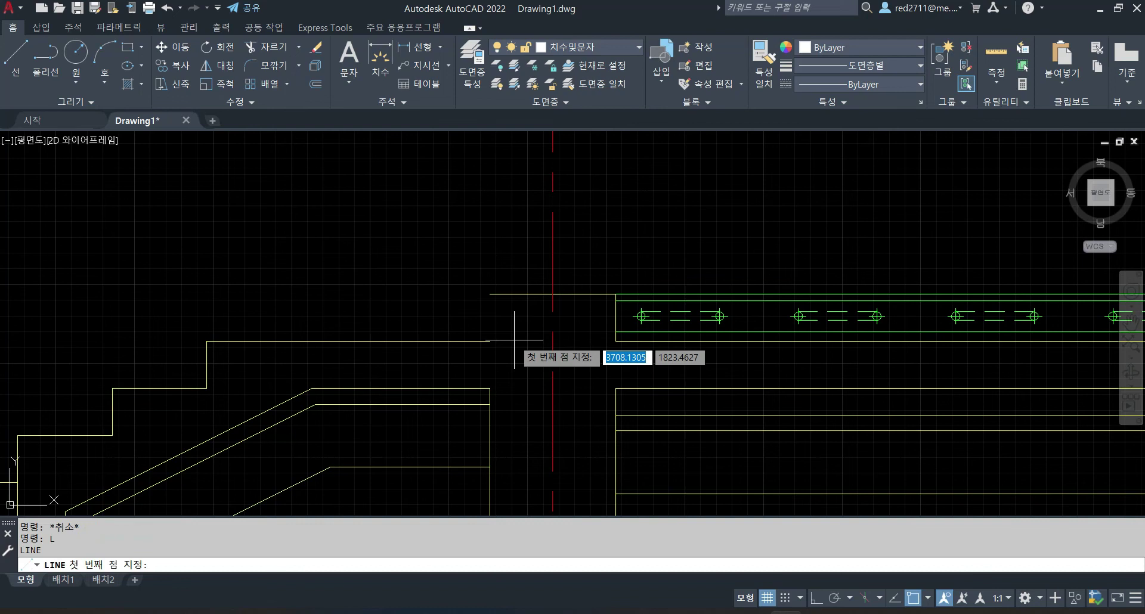
click(489, 341)
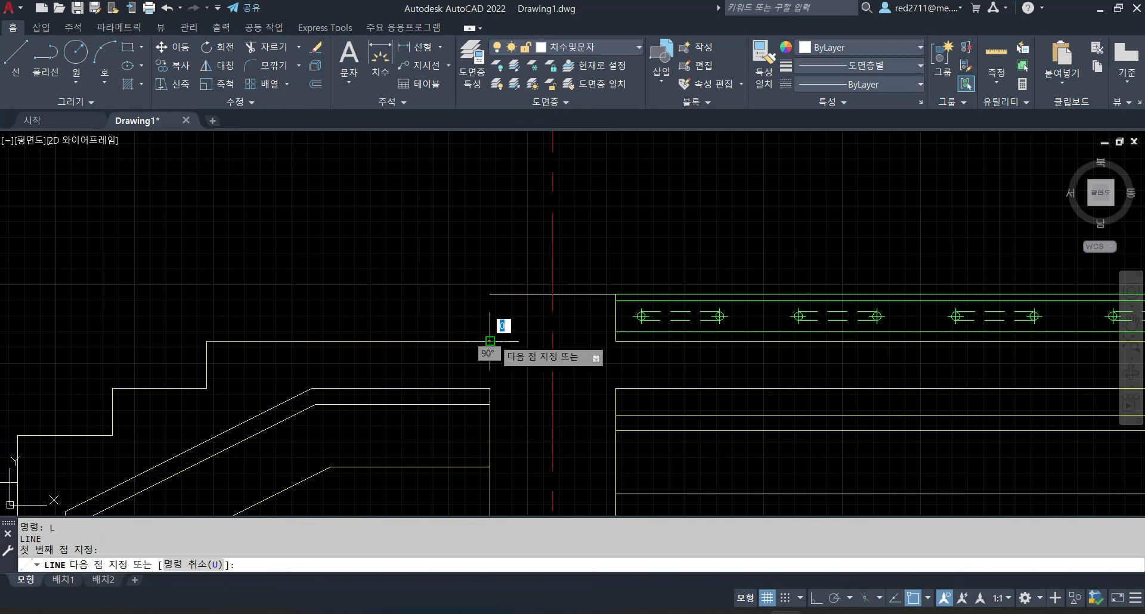
click(489, 294)
key(Return)
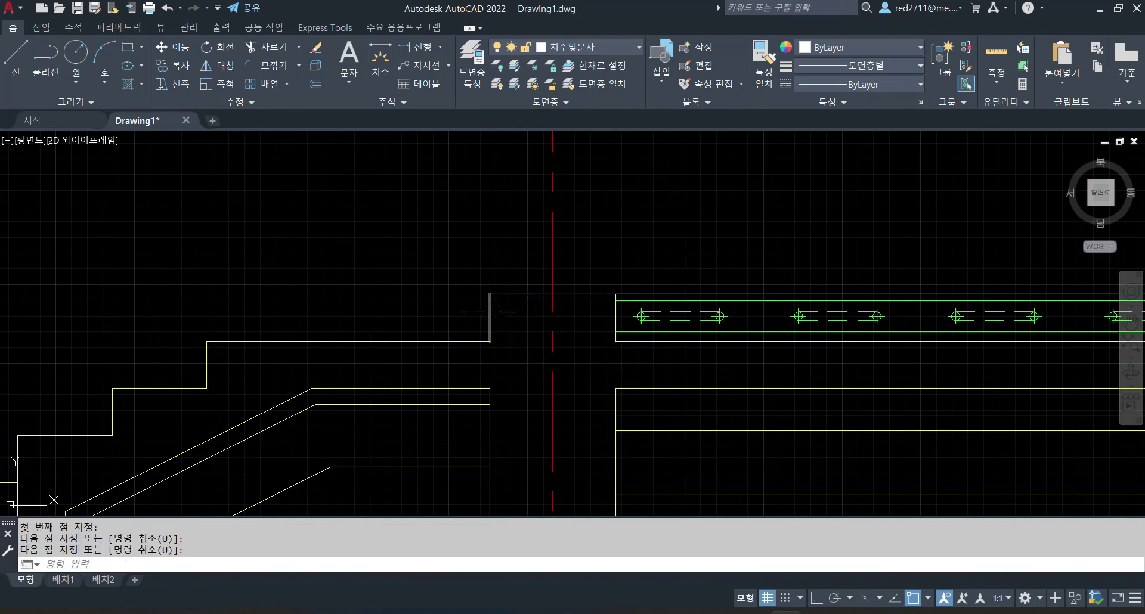
Move the new vertical edge line between landing and wall top to the 단면선 layer.
click(490, 307)
click(596, 46)
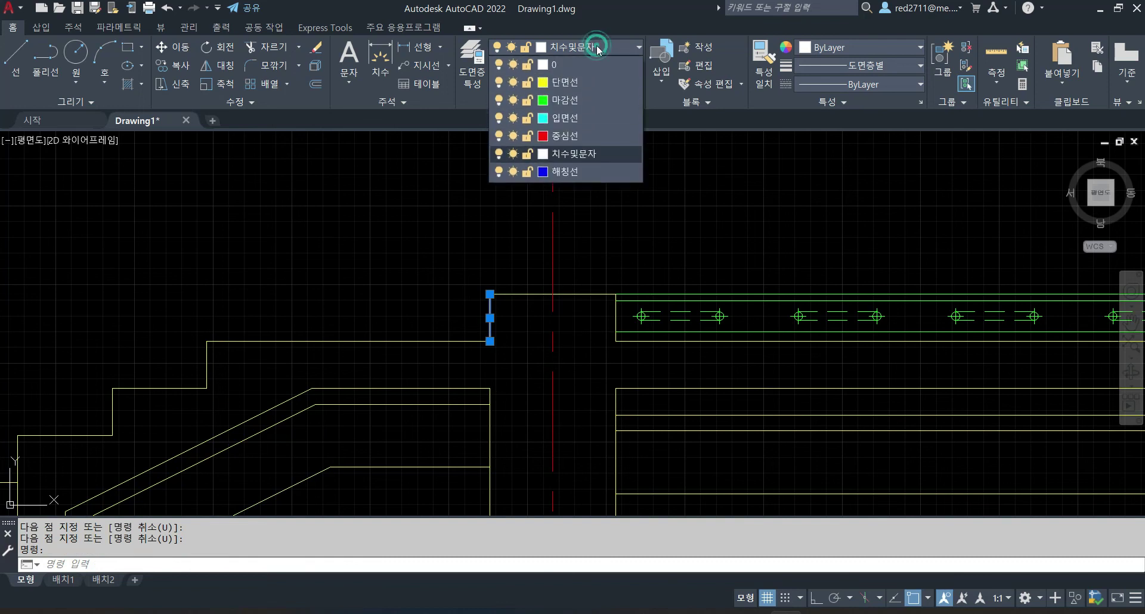
click(593, 82)
key(Escape)
key(Escape)
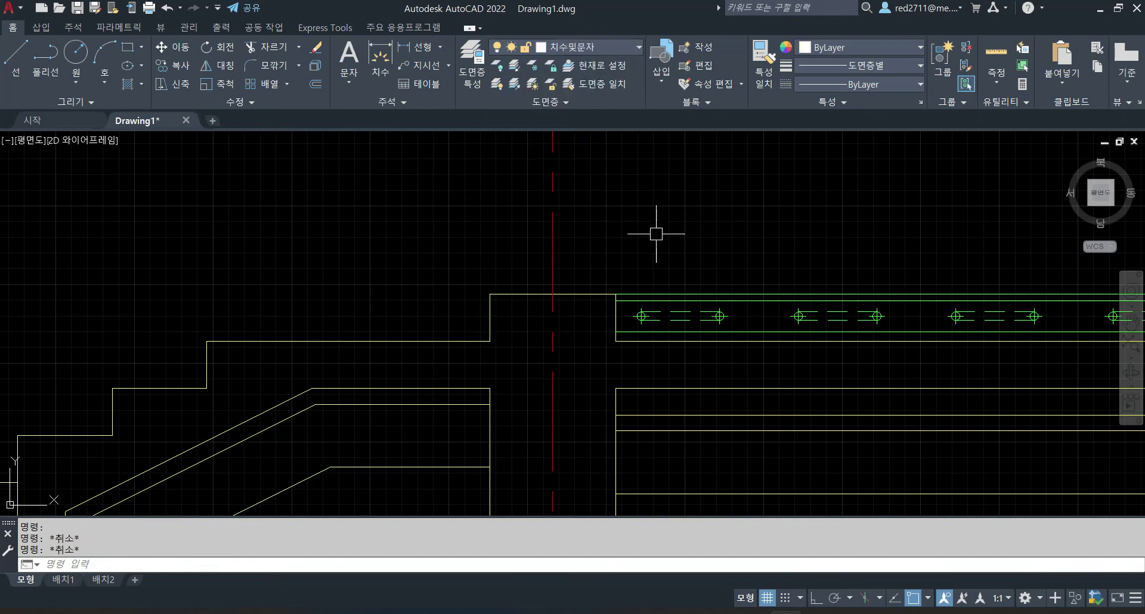
Draw a rectangle from the wall's inner top corner at floor level with the opposite corner at @-150,50.
mouse_move(644, 233)
middle_down()
mouse_move(562, 346)
mouse_move(550, 250)
middle_up()
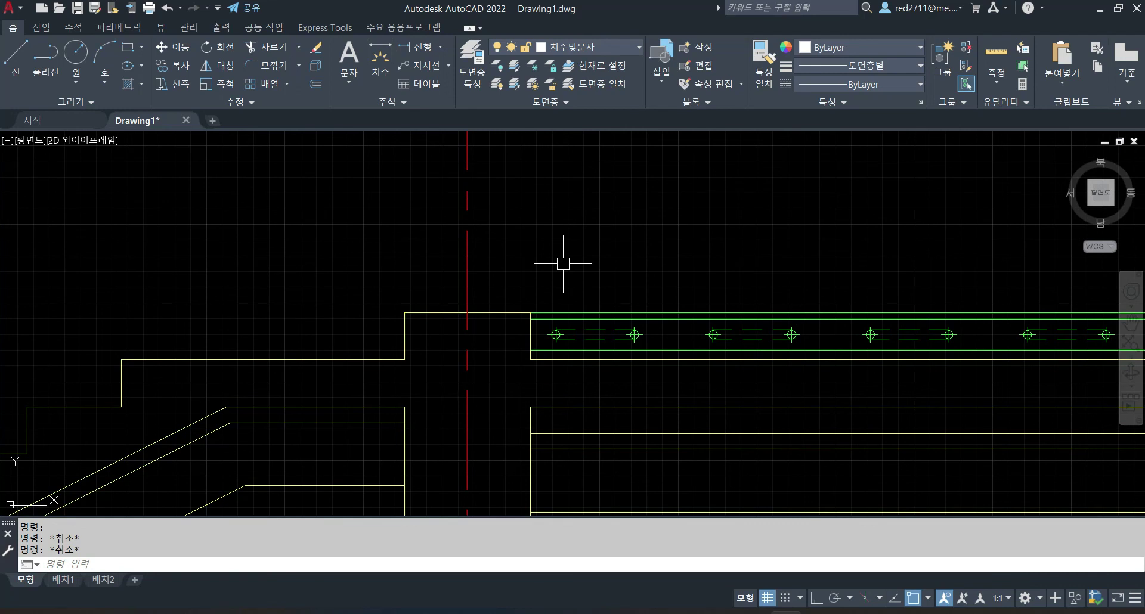
text(rec)
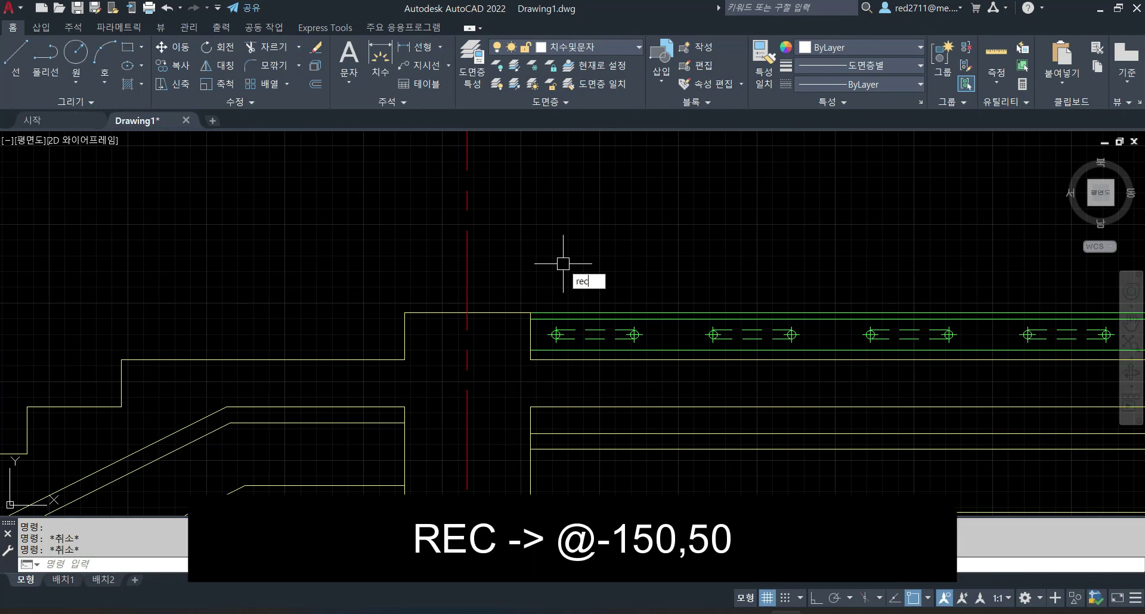
key(Return)
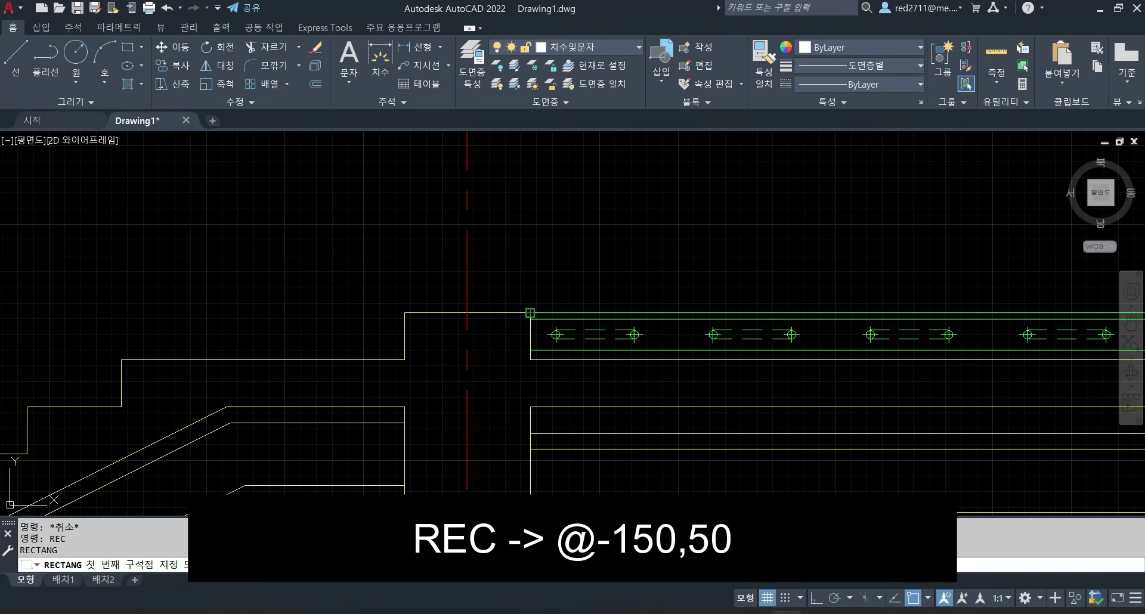
click(530, 313)
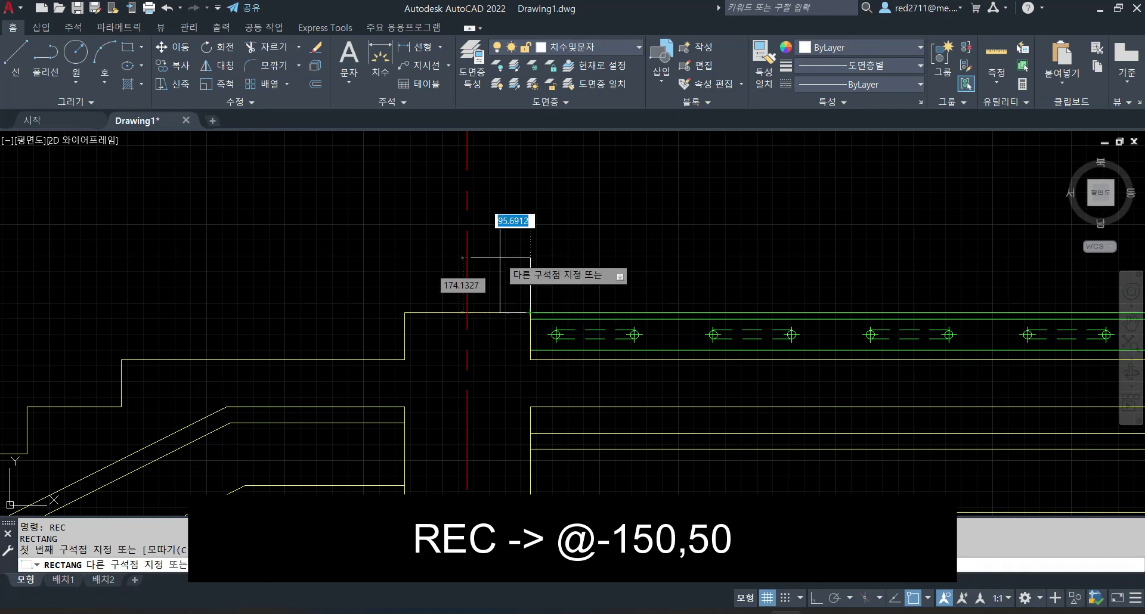
text(@)
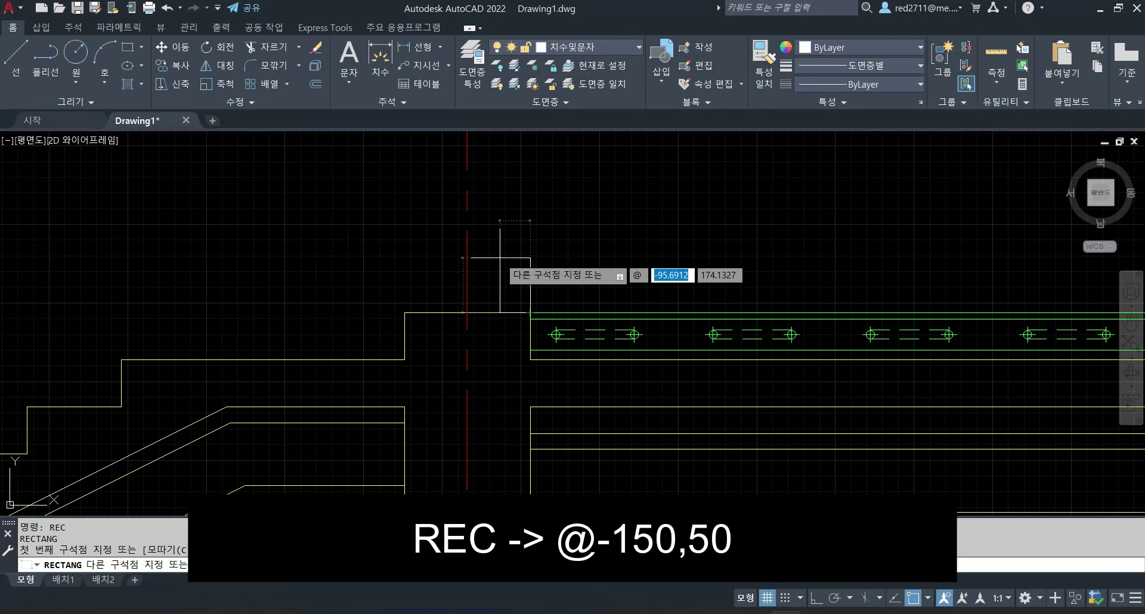
text(-150)
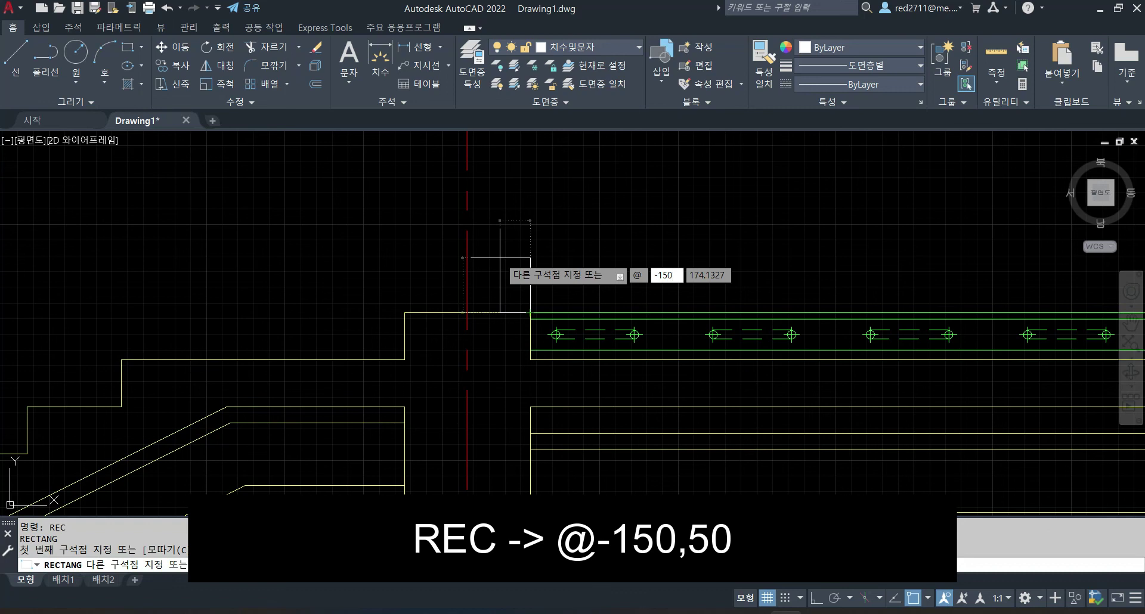
text(,50)
key(Return)
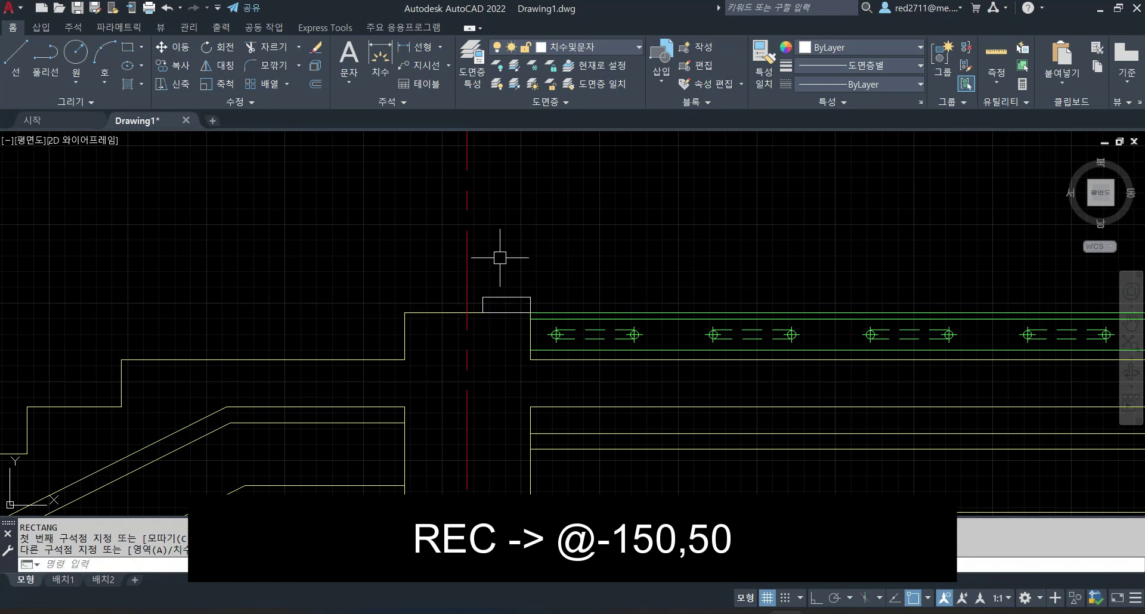
Move the 150 by 50 rectangle on the wall top to the 단면선 layer.
key(Escape)
click(505, 298)
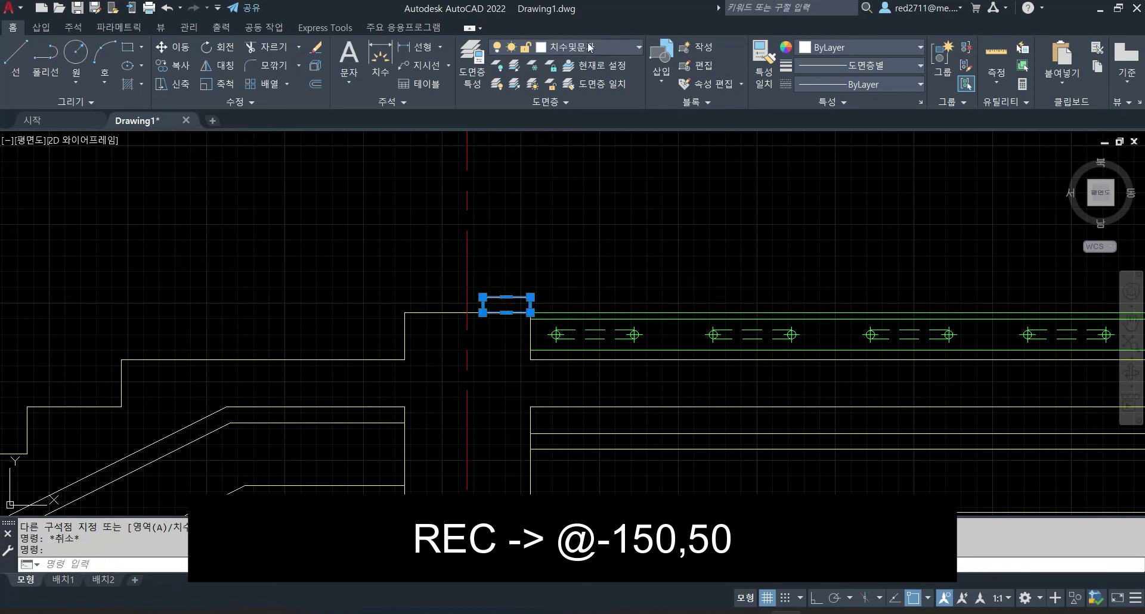
click(589, 48)
click(581, 80)
scroll(448, 286, up, 2)
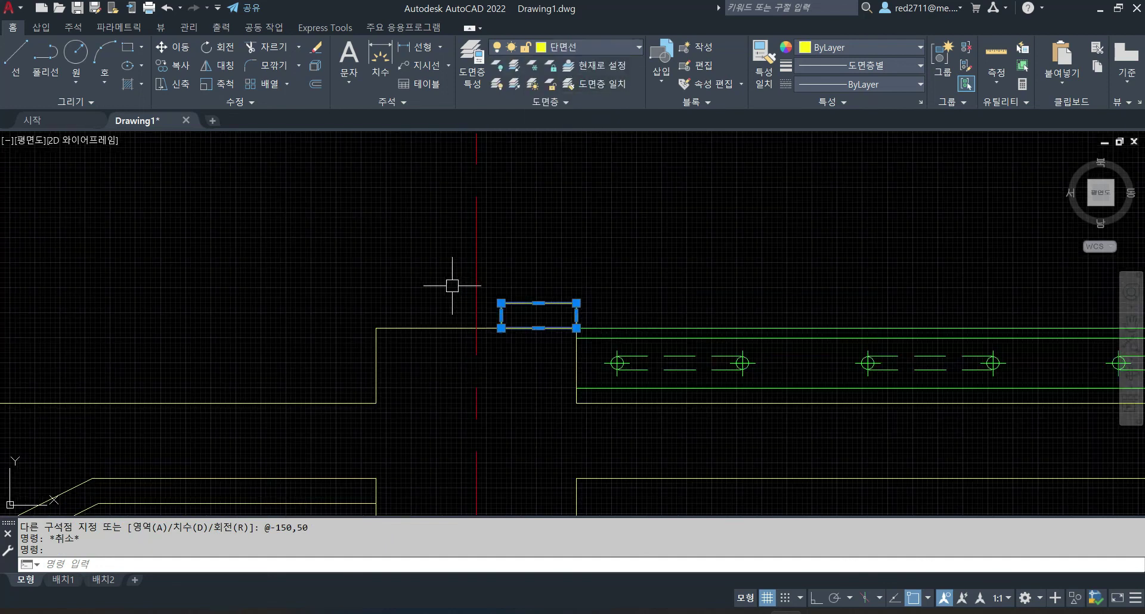
key(Escape)
key(Escape)
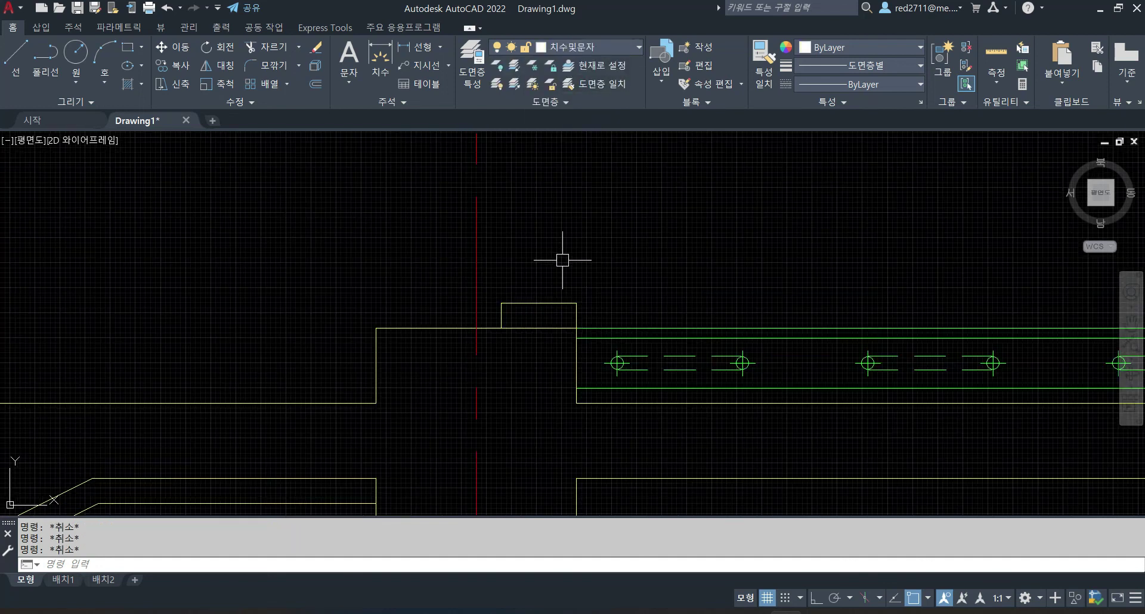
Make 단면선 the current layer and draw a rectangle from the 150 by 50 rectangle's outer bottom corner to @-100,30.
click(580, 50)
click(581, 81)
text(rec)
key(Return)
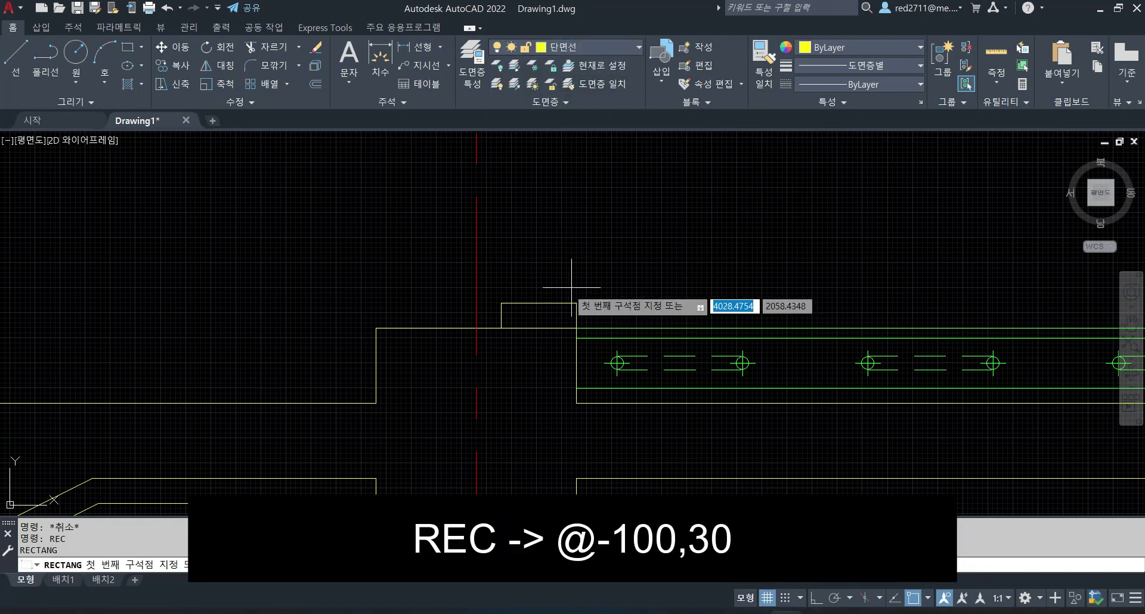
click(500, 328)
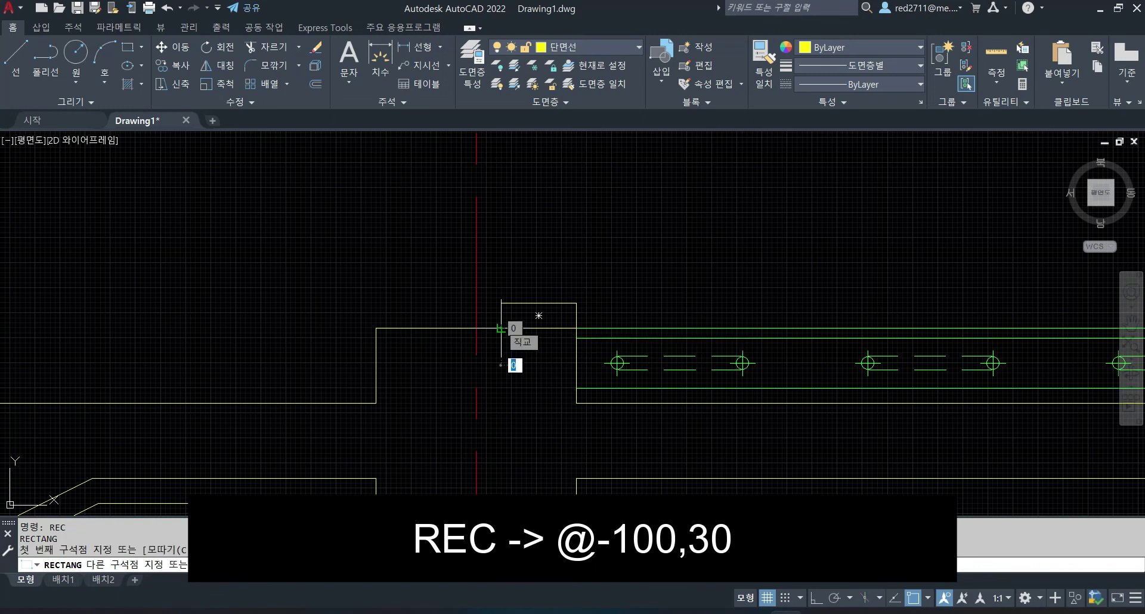
text(@-100)
key(Tab)
key(Return)
key(Escape)
key(Escape)
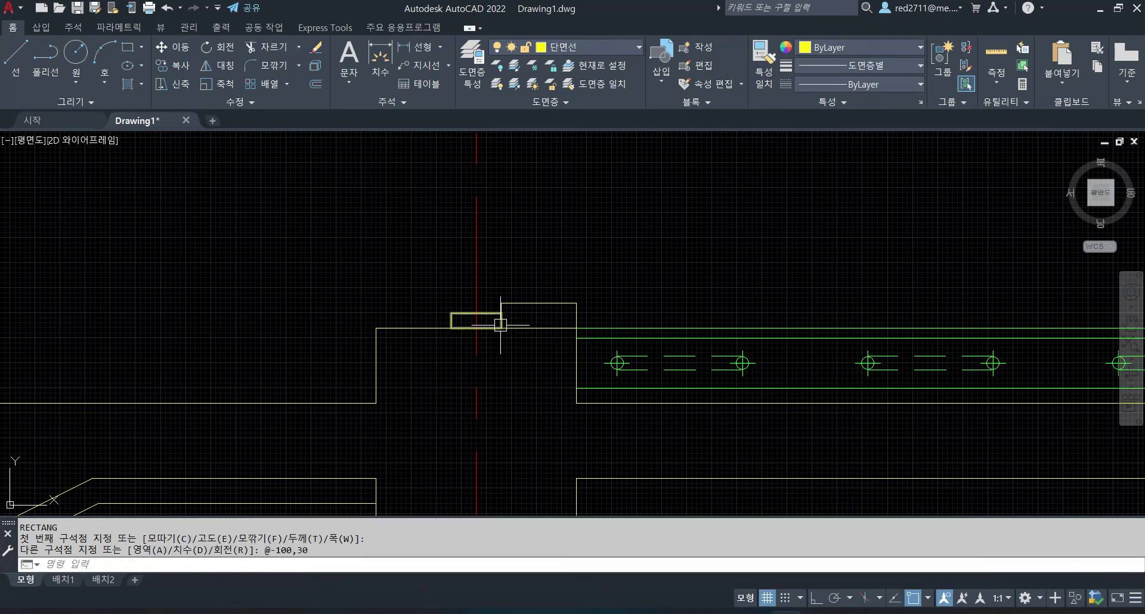
key(Escape)
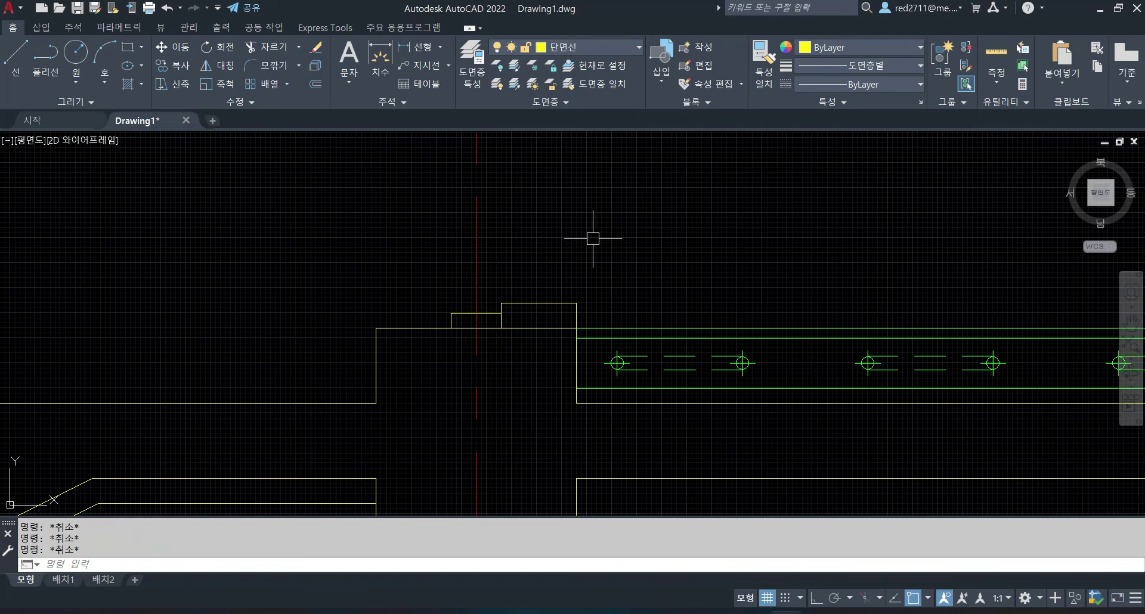
middle_drag(514, 238, 525, 259)
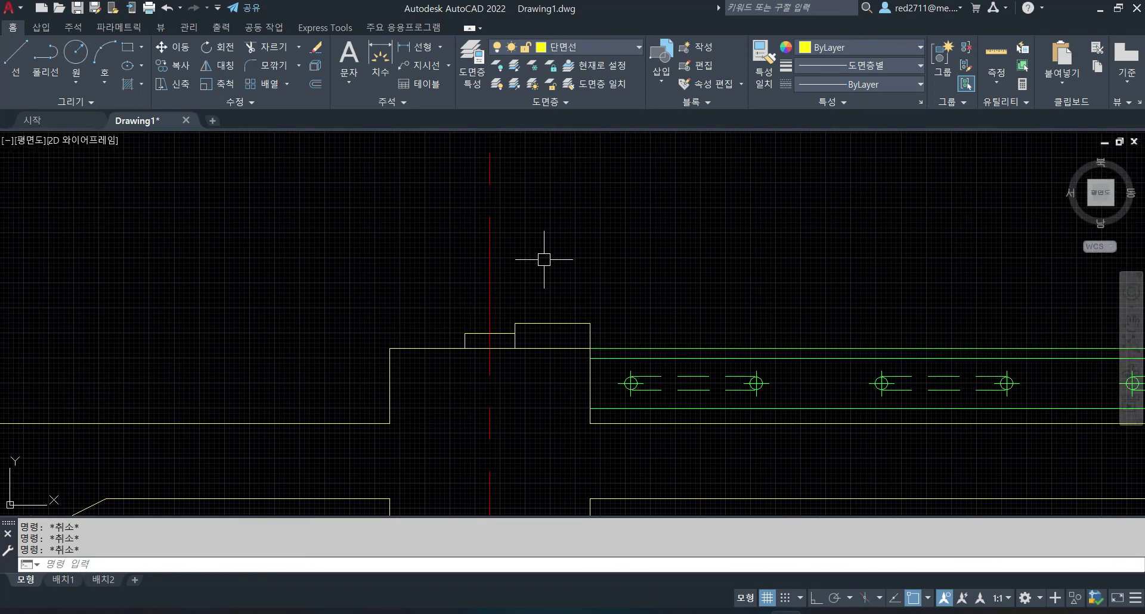
text(re)
key(Return)
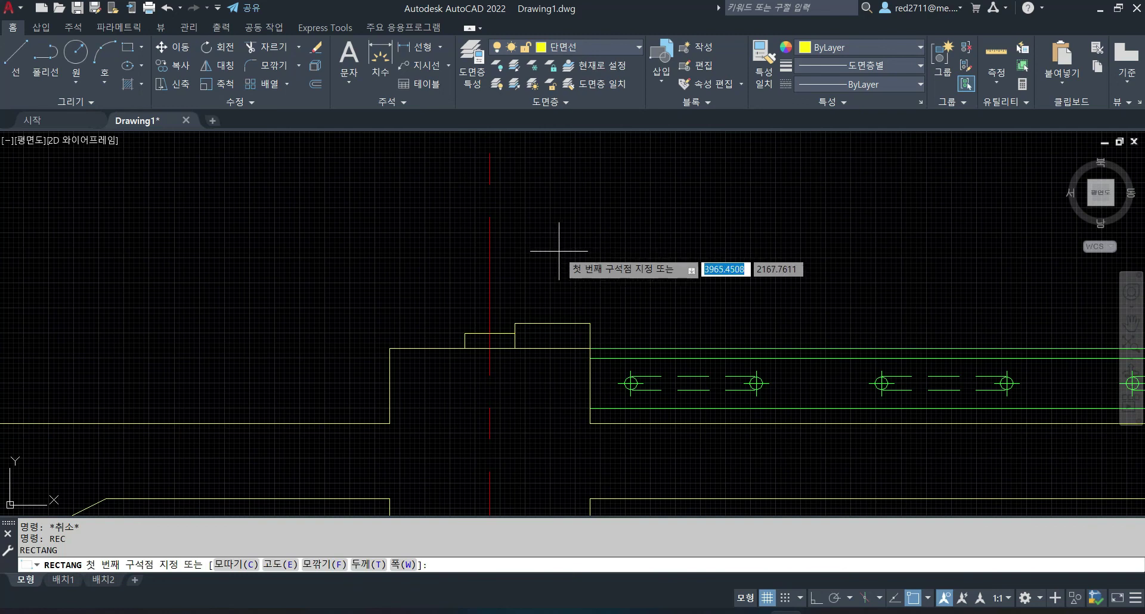
click(552, 336)
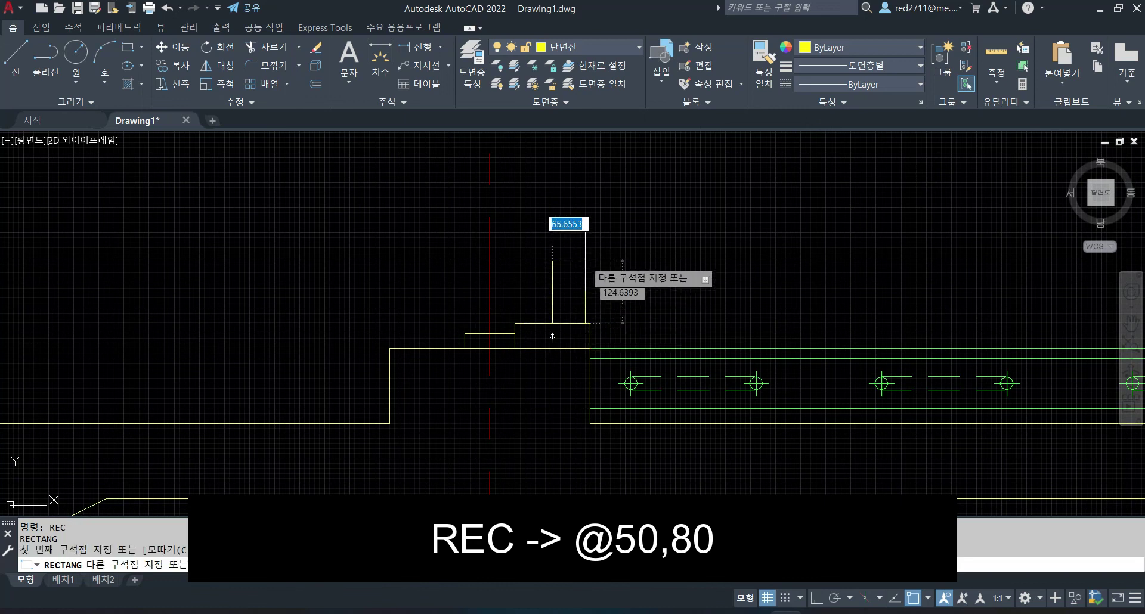
text(@50,8)
key(Return)
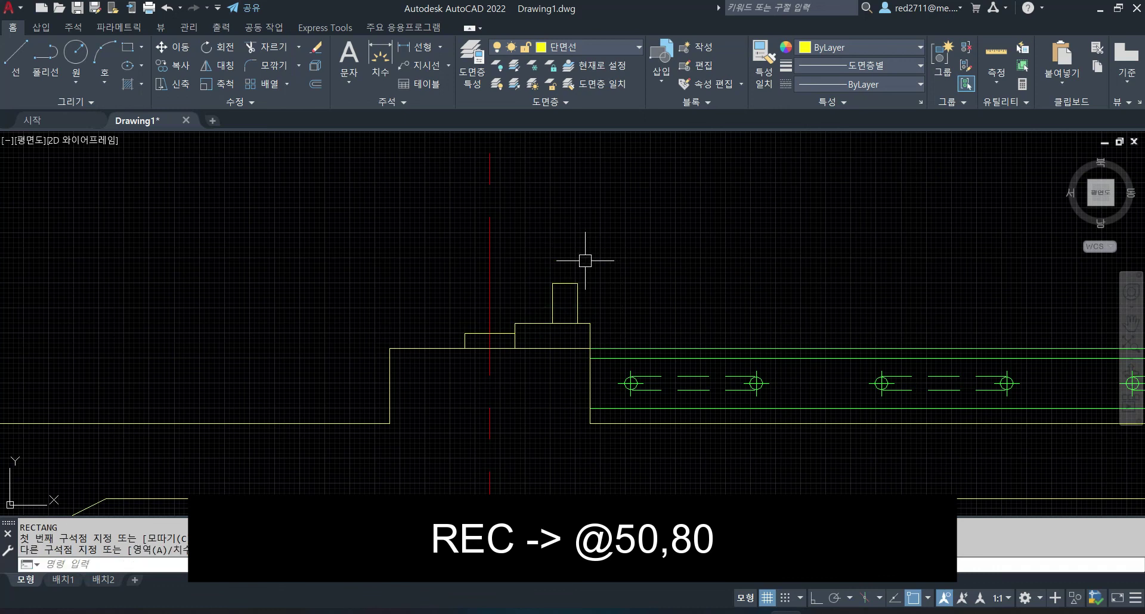
scroll(452, 304, up, 2)
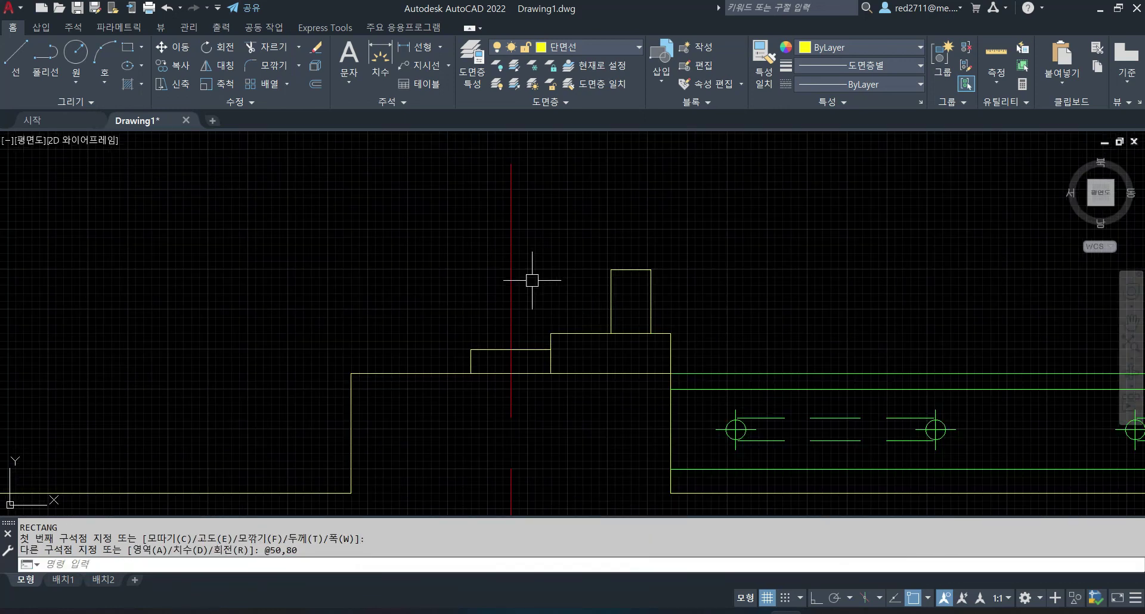
key(Escape)
key(Escape)
key(Return)
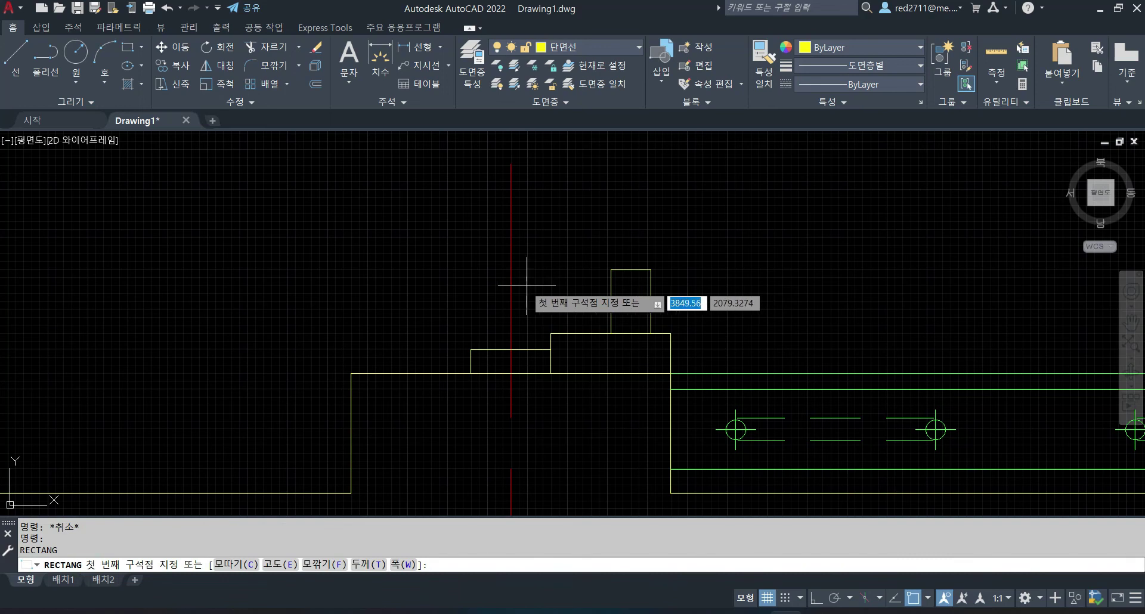
click(511, 349)
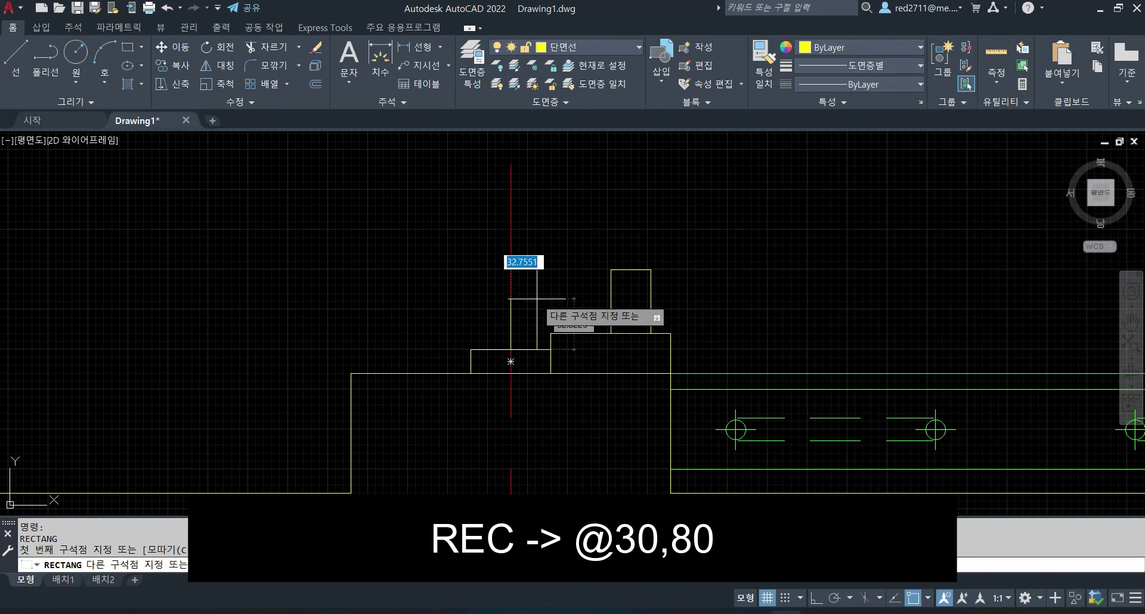
text(@)
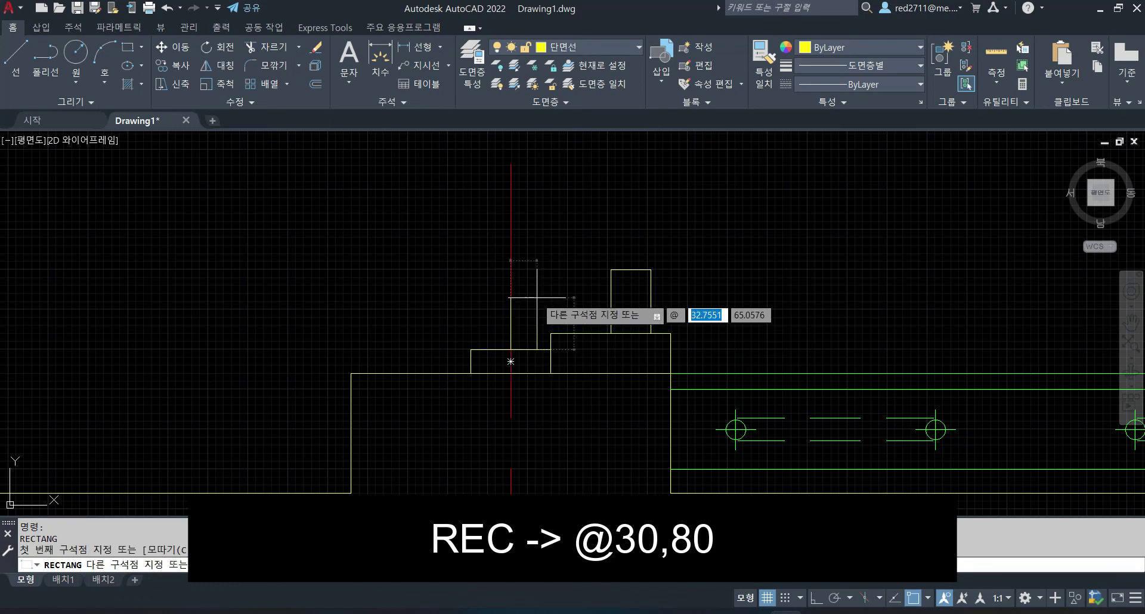
text(30)
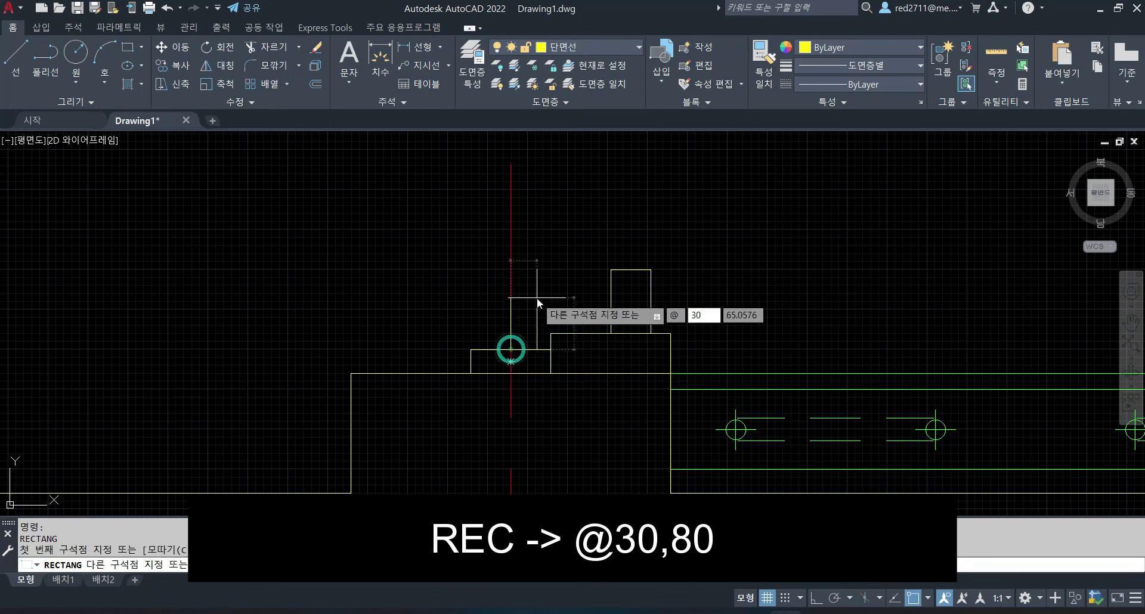
text(,80)
key(Return)
key(Escape)
key(Escape)
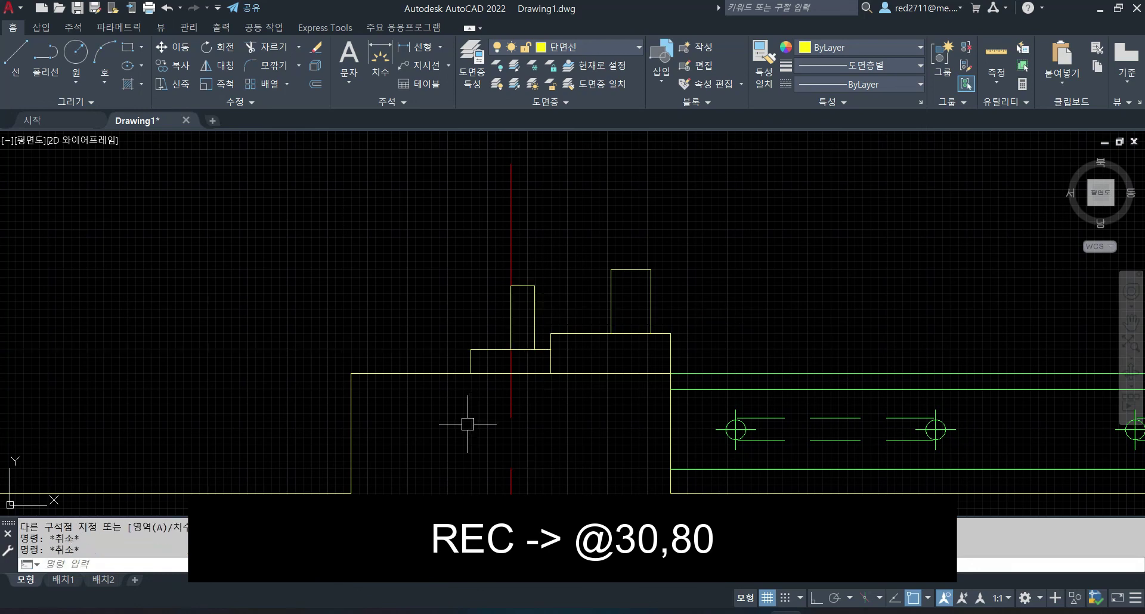
Make 치수및문자 the current layer and draw a vertical line from the wall's inner top corner up to the inner corner at the ceiling.
scroll(736, 287, down, 5)
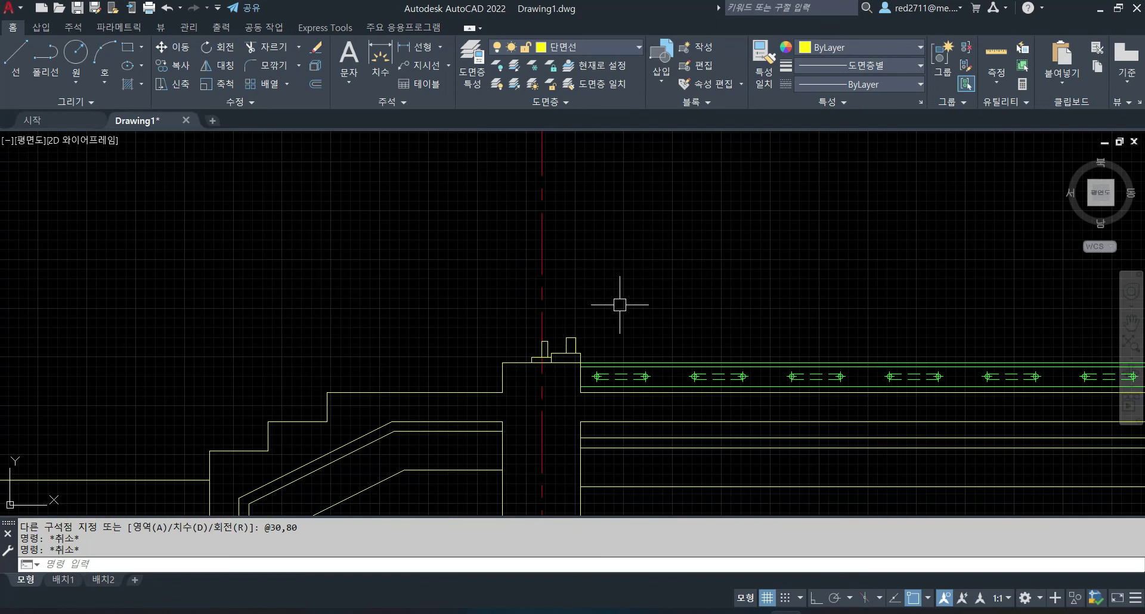
middle_drag(603, 256, 588, 322)
scroll(587, 323, down, 2)
middle_drag(590, 264, 573, 324)
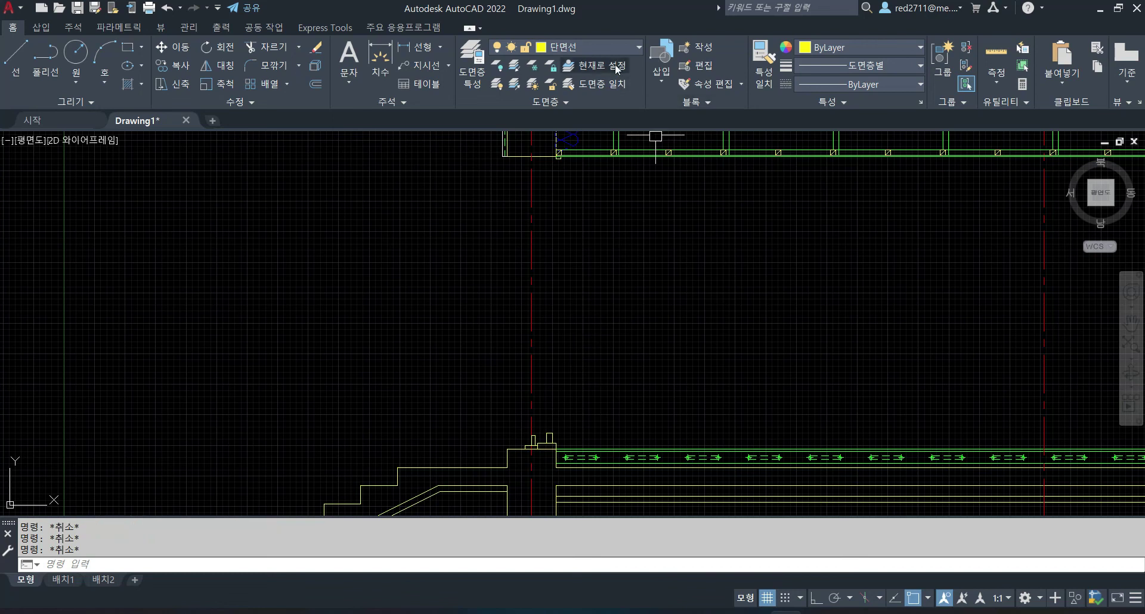
click(614, 47)
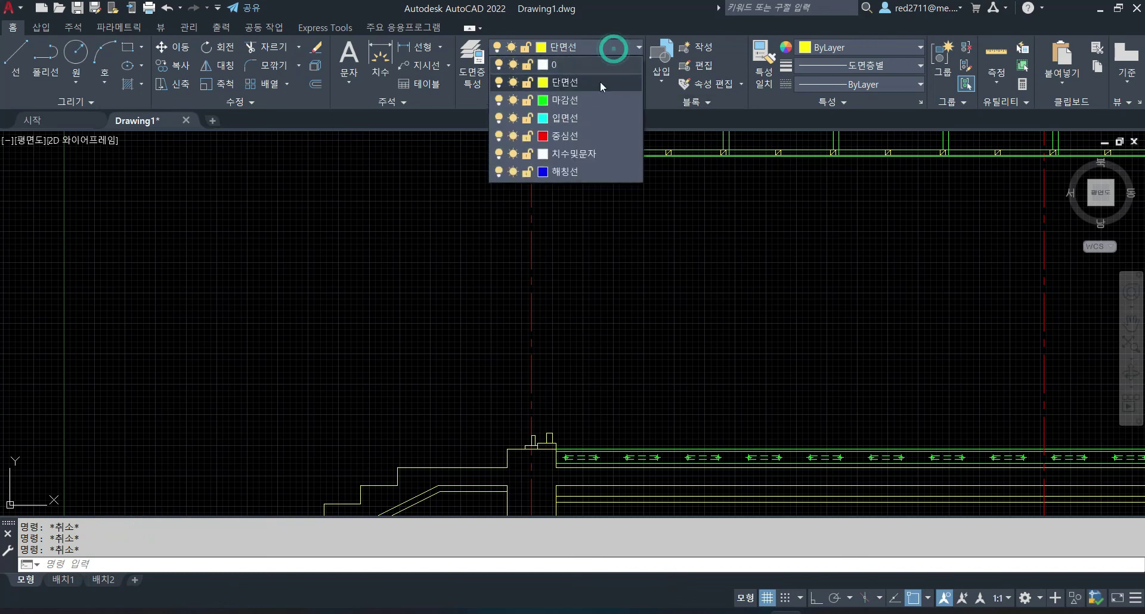
click(590, 154)
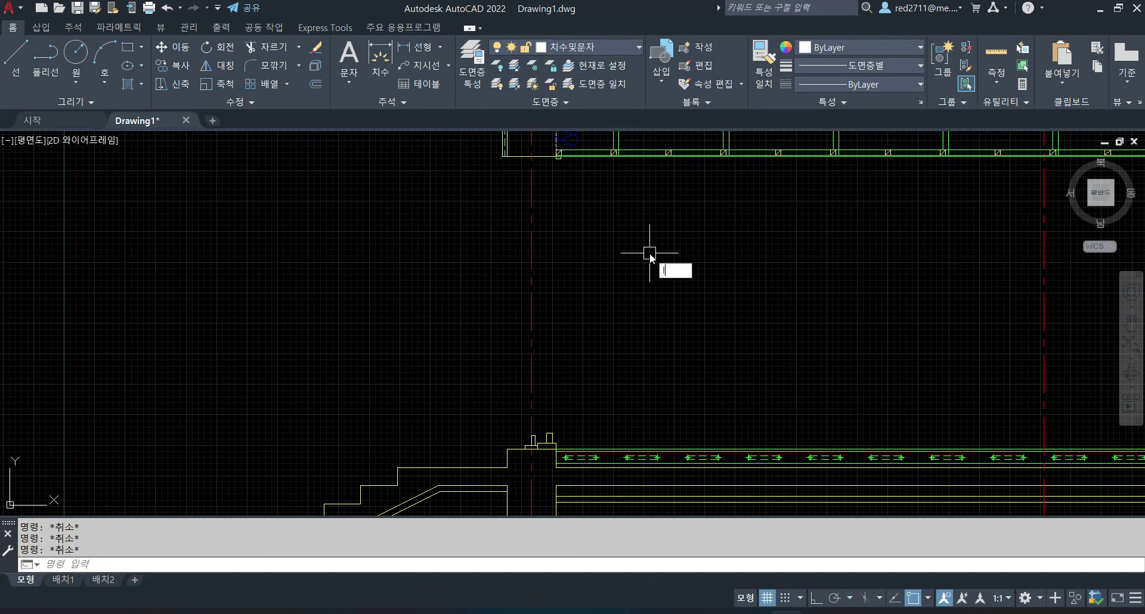
text(l)
key(Return)
scroll(537, 453, up, 2)
scroll(585, 405, up, 3)
click(555, 426)
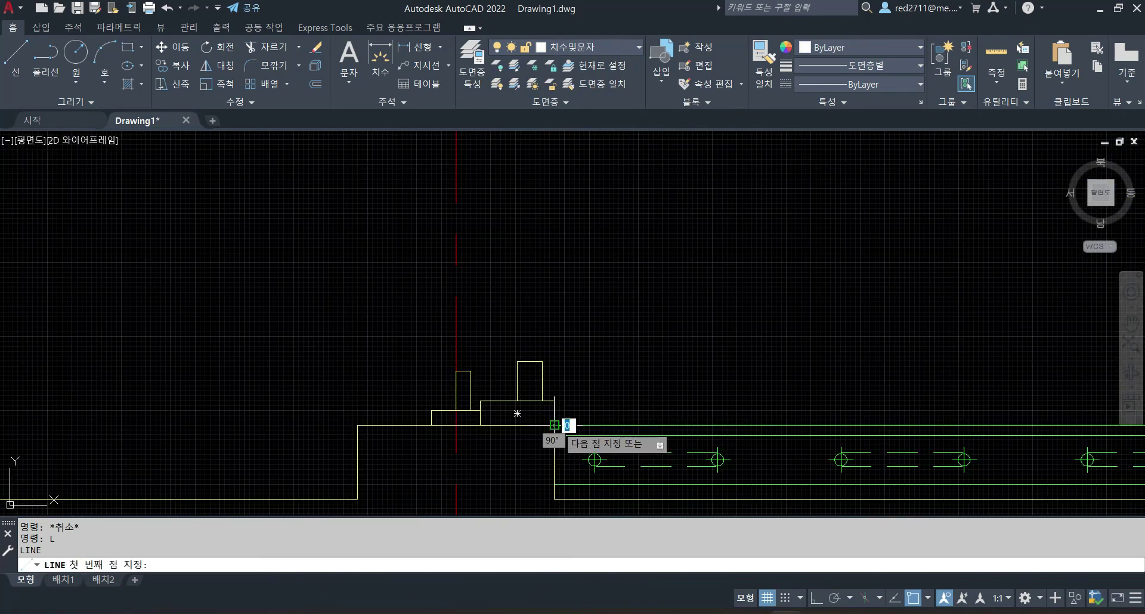
scroll(614, 334, up, 6)
scroll(616, 197, up, 4)
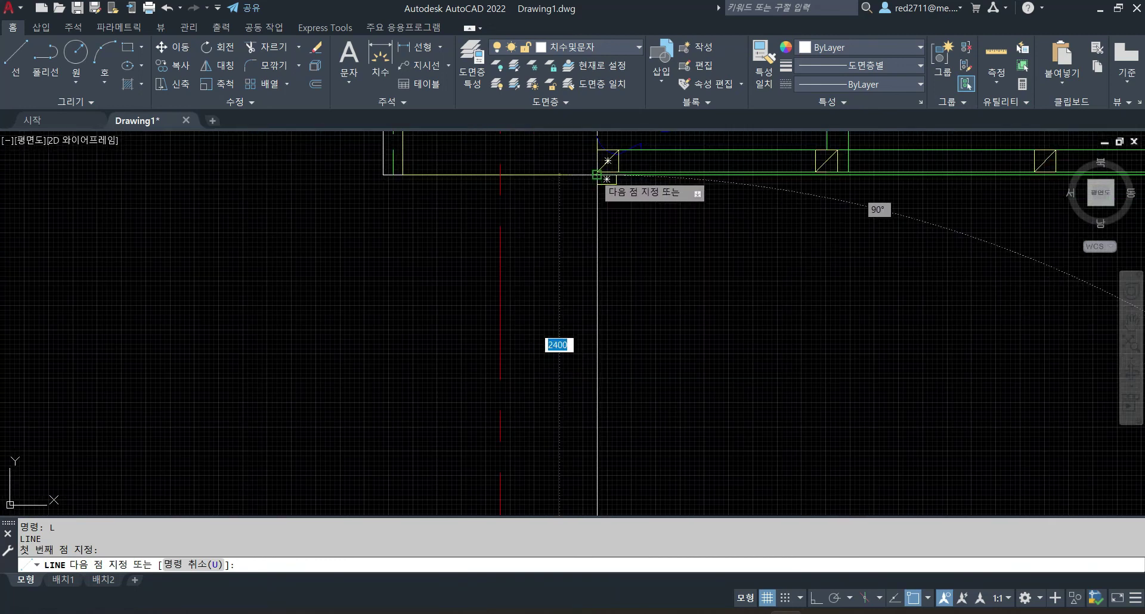
scroll(597, 175, up, 3)
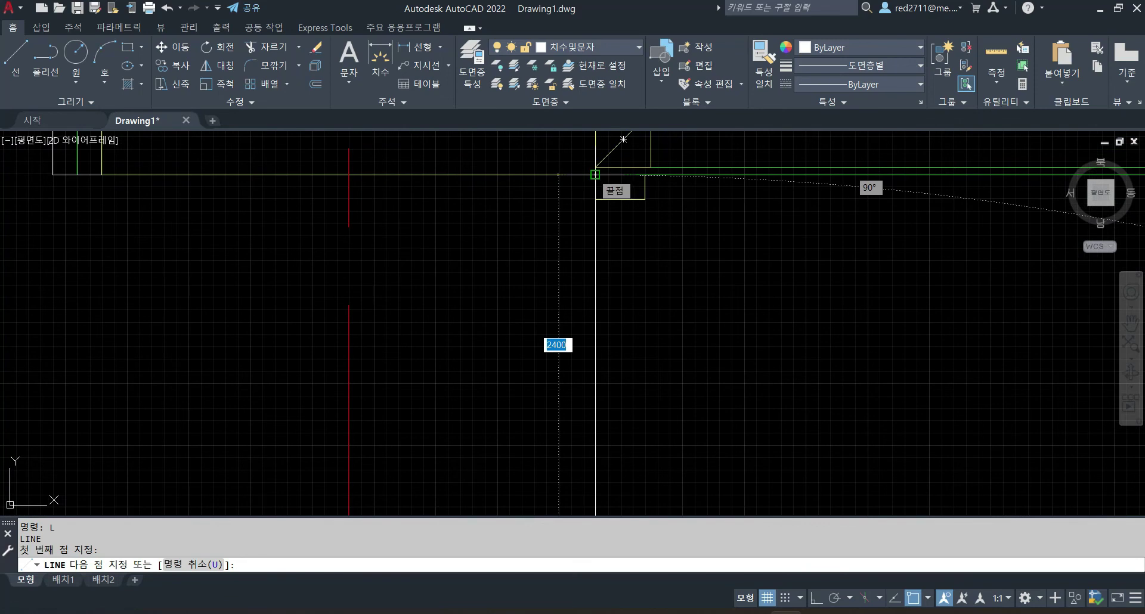
click(595, 174)
key(Escape)
Mirror the four window frame rectangles about a horizontal axis through the midpoint of the vertical line, keeping the originals.
scroll(657, 250, down, 6)
scroll(658, 268, down, 2)
middle_drag(661, 353, 642, 163)
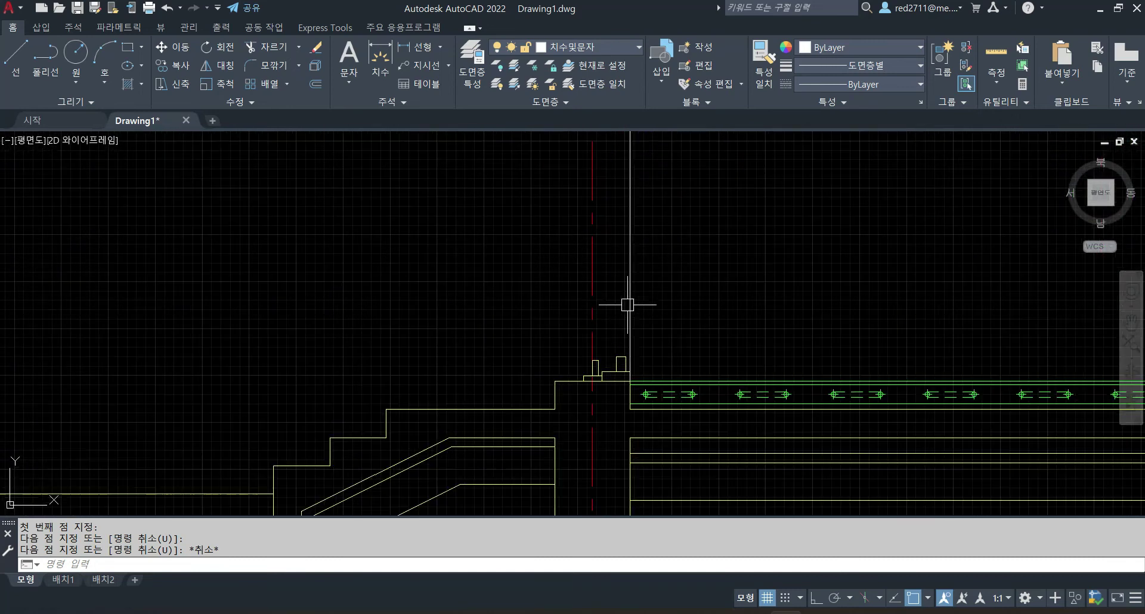
scroll(627, 320, up, 4)
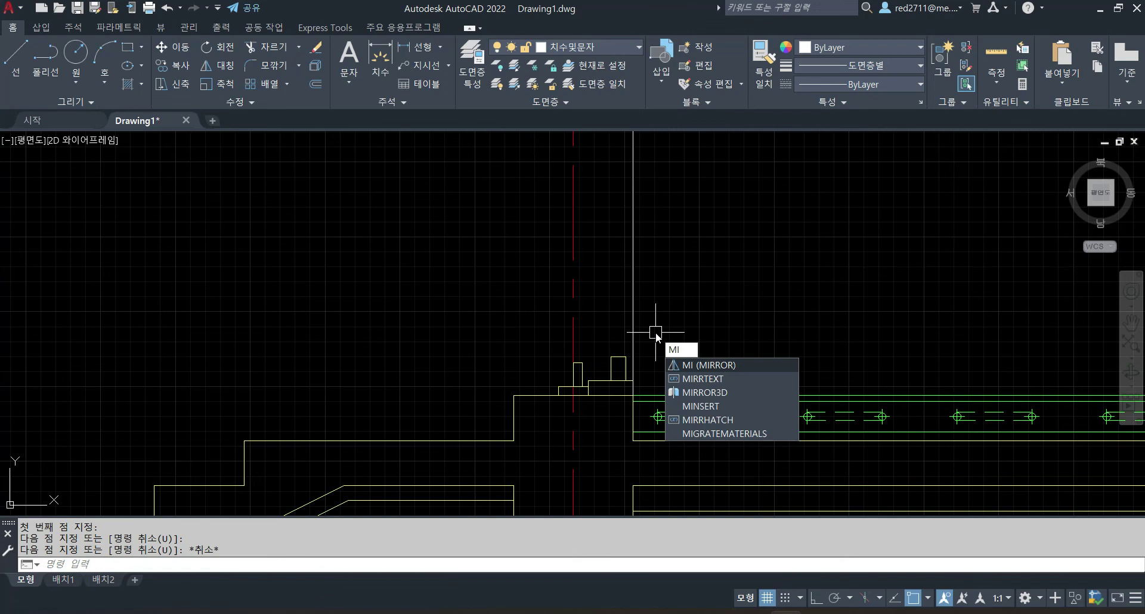
key(Return)
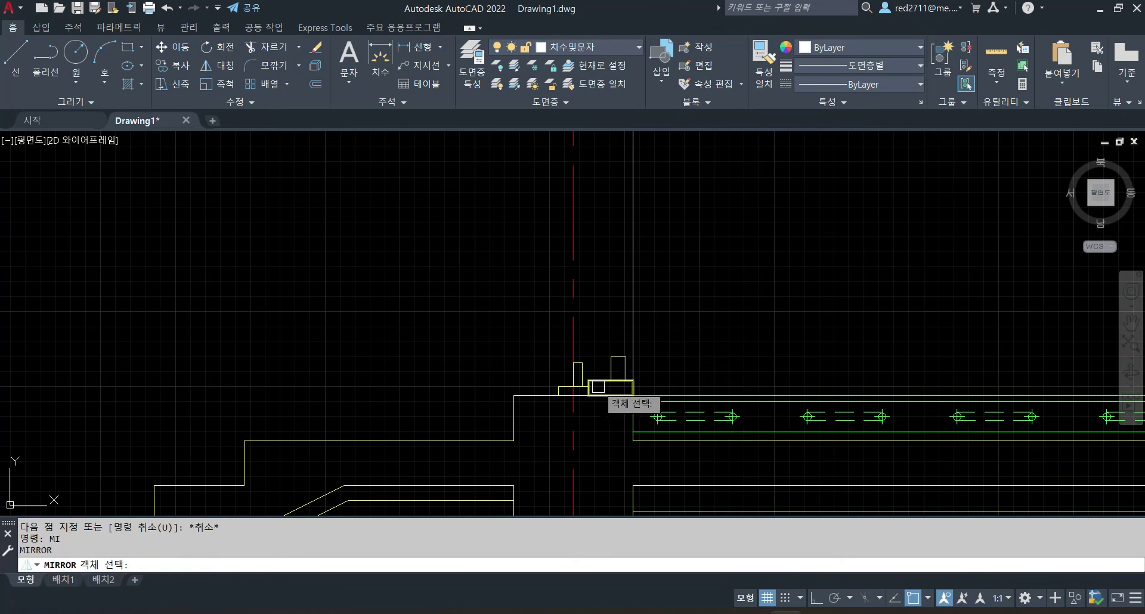
scroll(600, 384, up, 4)
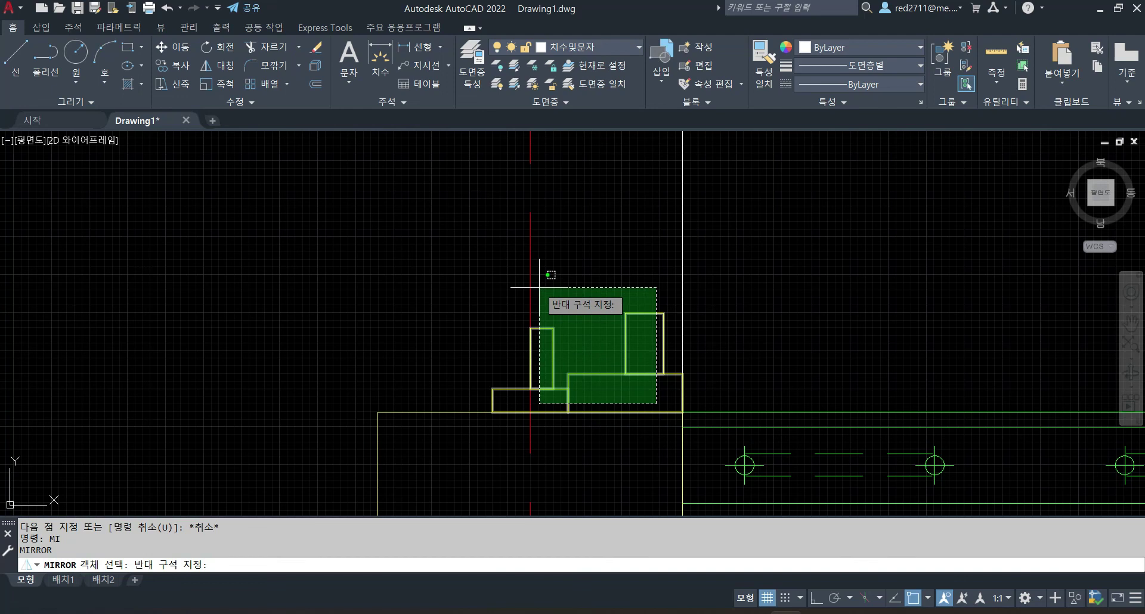
click(539, 287)
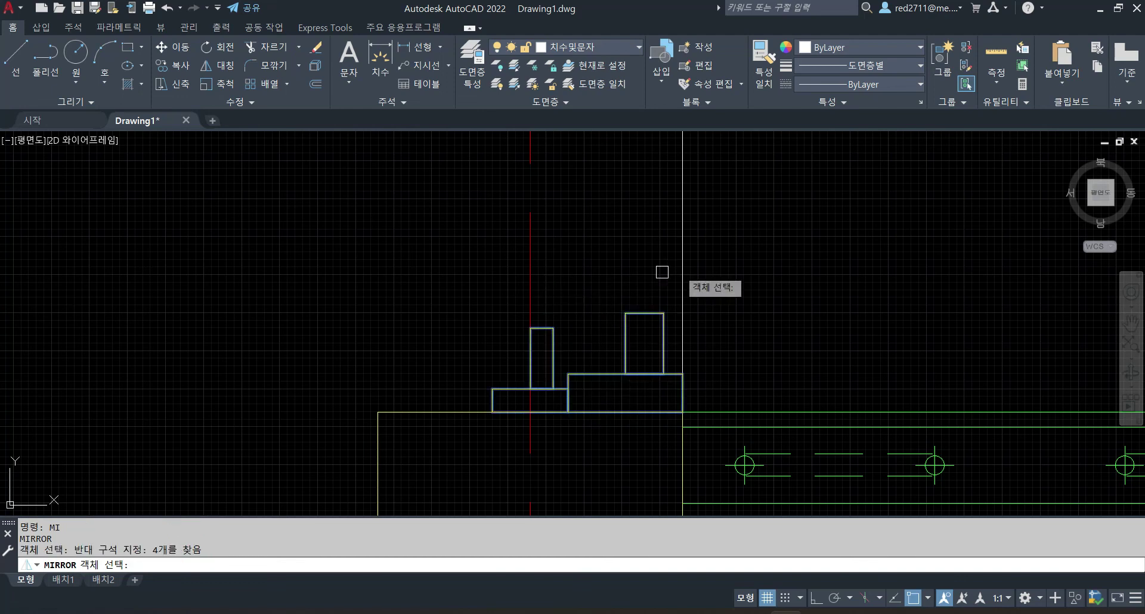
key(Return)
scroll(754, 239, down, 6)
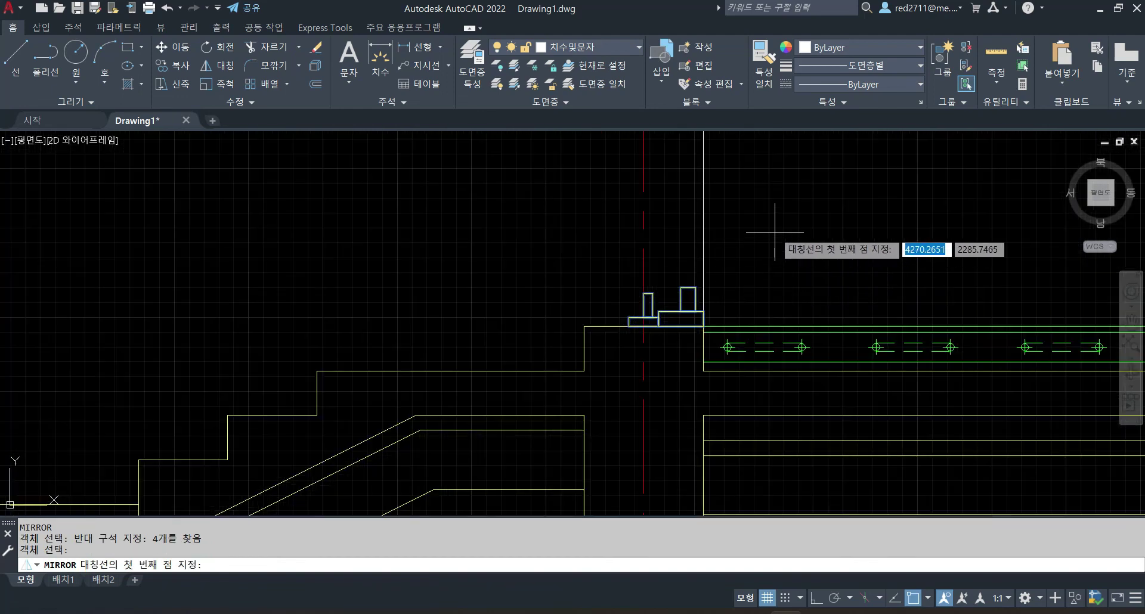
scroll(745, 317, down, 3)
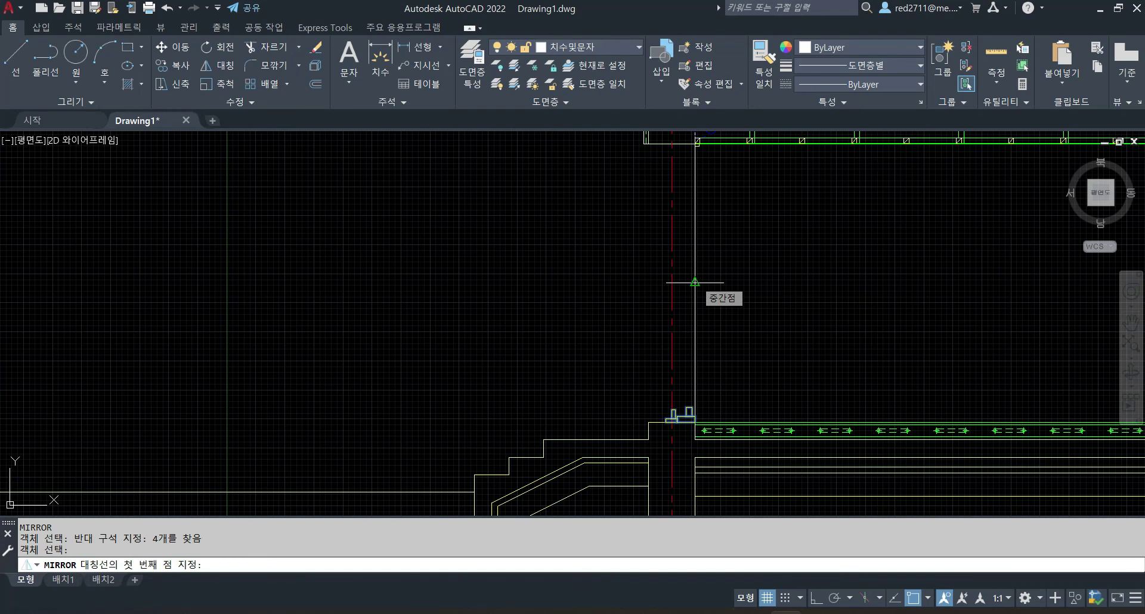
click(695, 282)
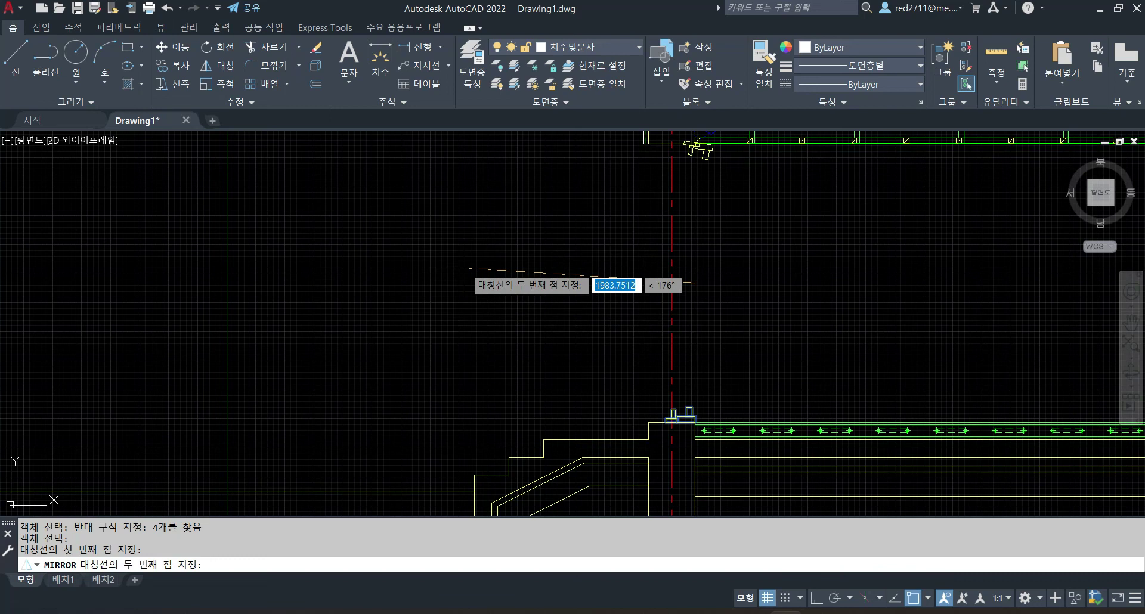
click(499, 282)
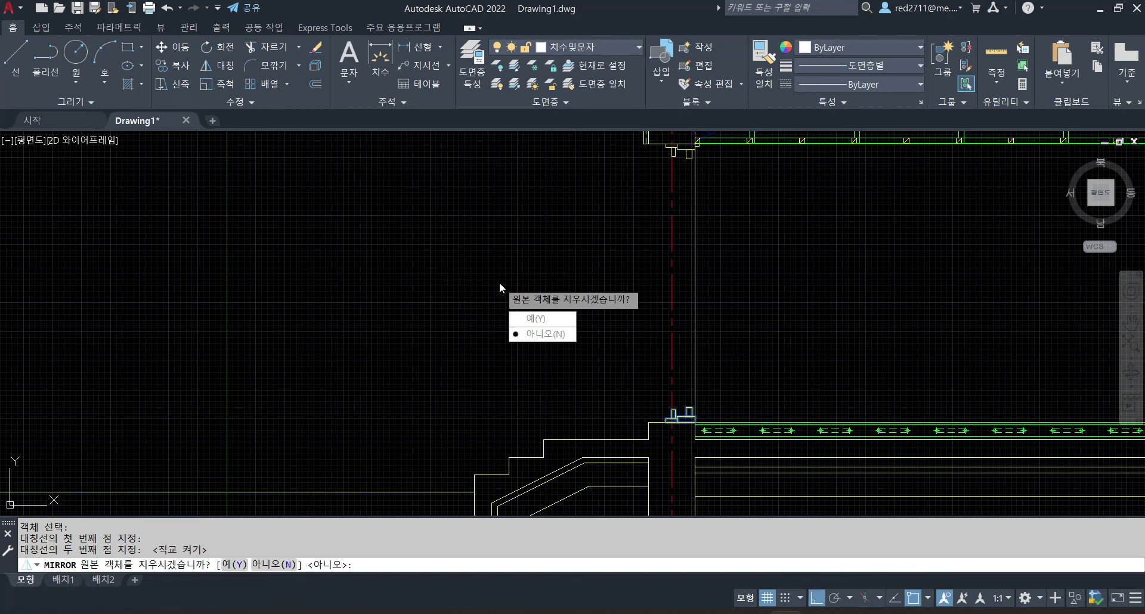
key(Return)
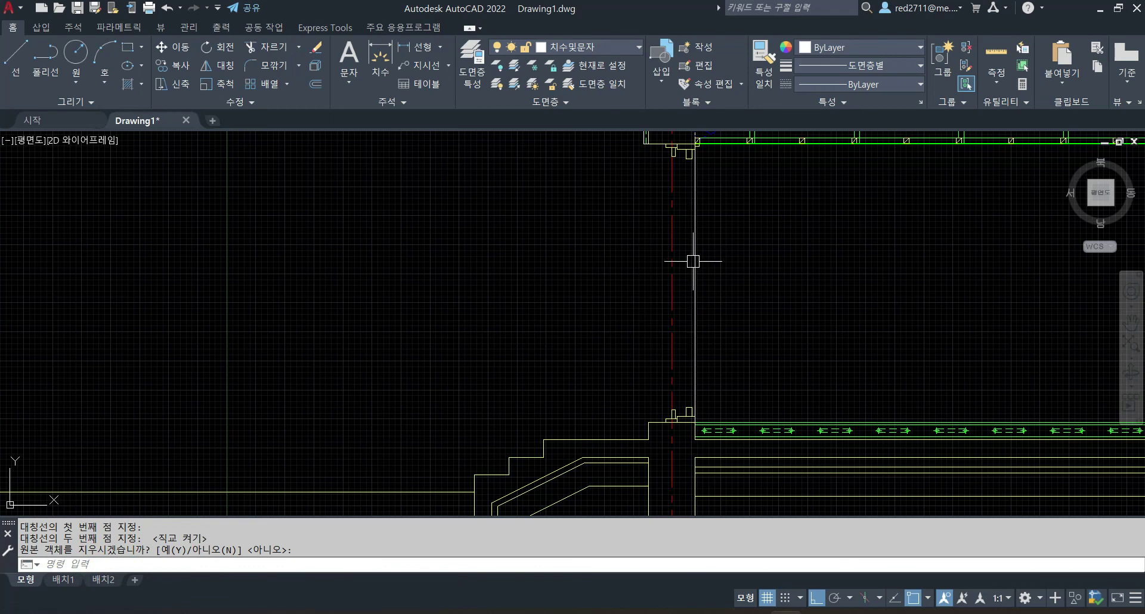
Draw a vertical line joining the inner facing corners of the upper and lower 50 by 80 rectangles.
middle_drag(754, 209, 754, 238)
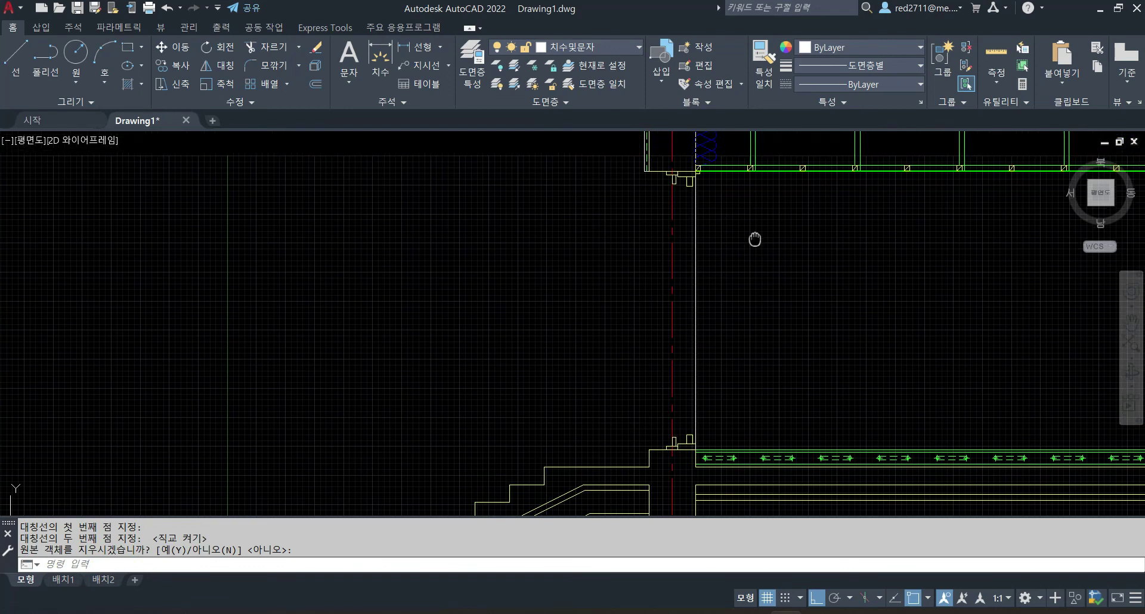
scroll(683, 256, up, 2)
scroll(686, 269, down, 2)
scroll(677, 409, up, 2)
scroll(681, 300, down, 2)
middle_drag(679, 295, 669, 361)
text(L)
key(Return)
scroll(681, 217, up, 4)
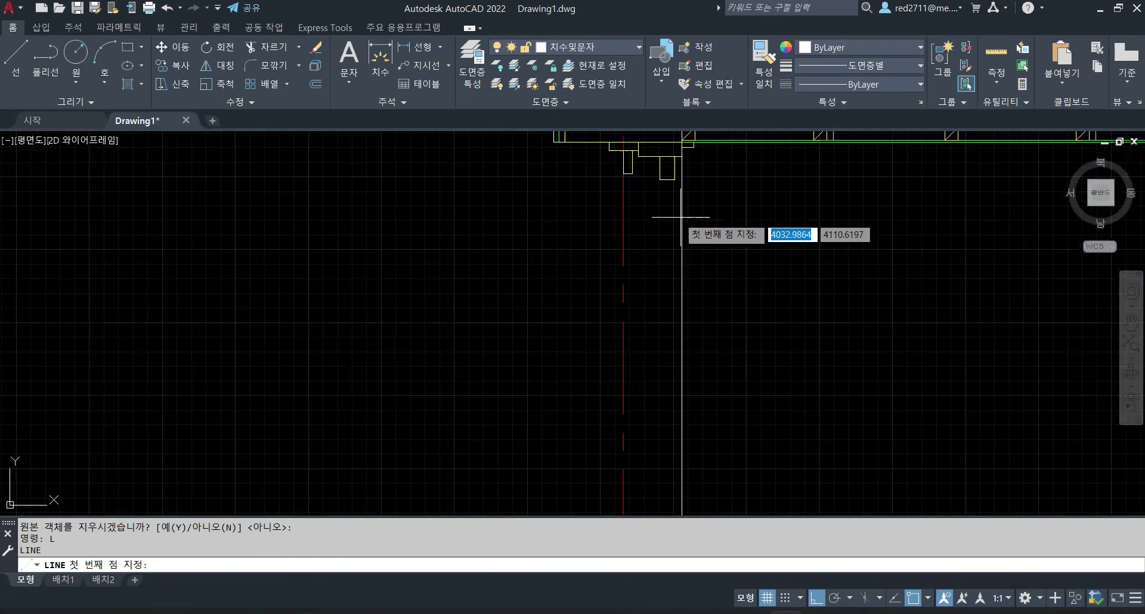
click(681, 185)
scroll(668, 227, down, 4)
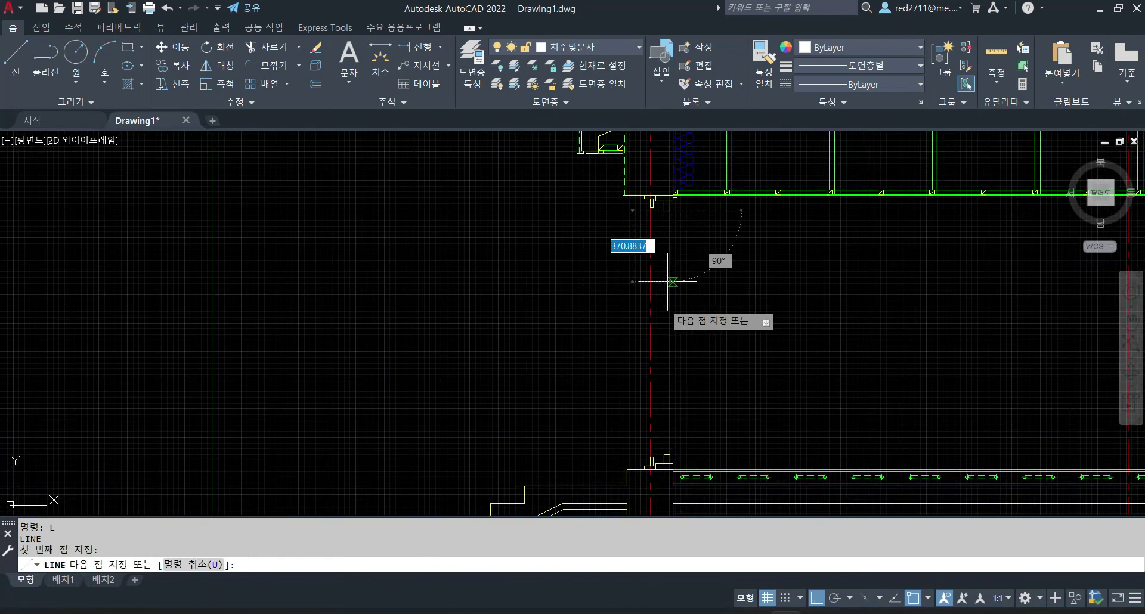
scroll(669, 473, up, 2)
scroll(659, 462, up, 2)
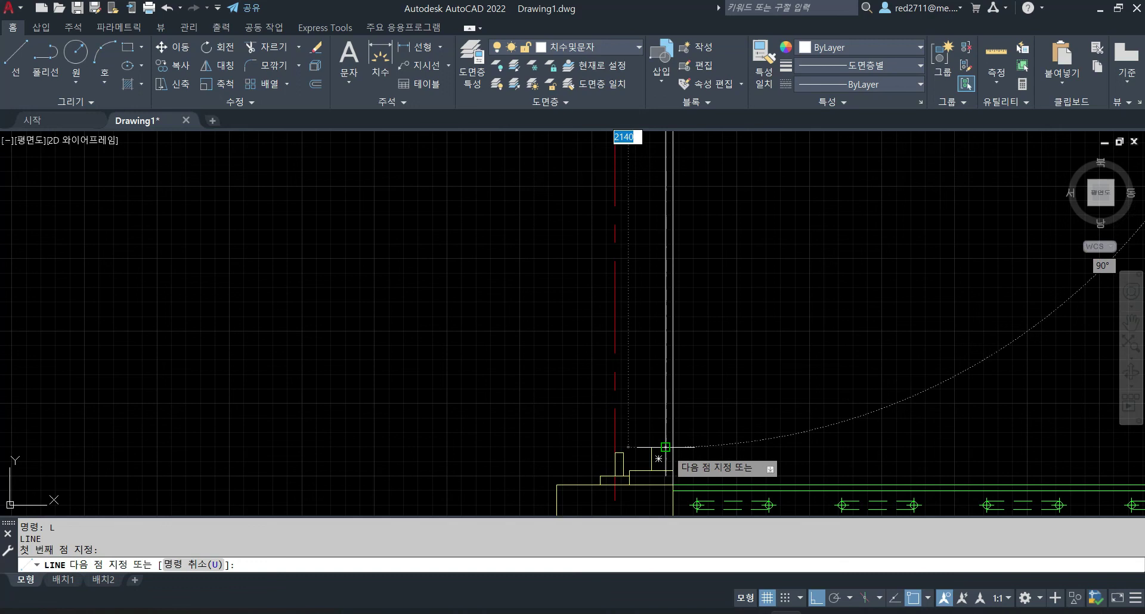
click(663, 452)
key(Return)
Draw a vertical line joining the outer facing corners of the lower and upper 50 by 80 rectangles.
scroll(659, 461, up, 4)
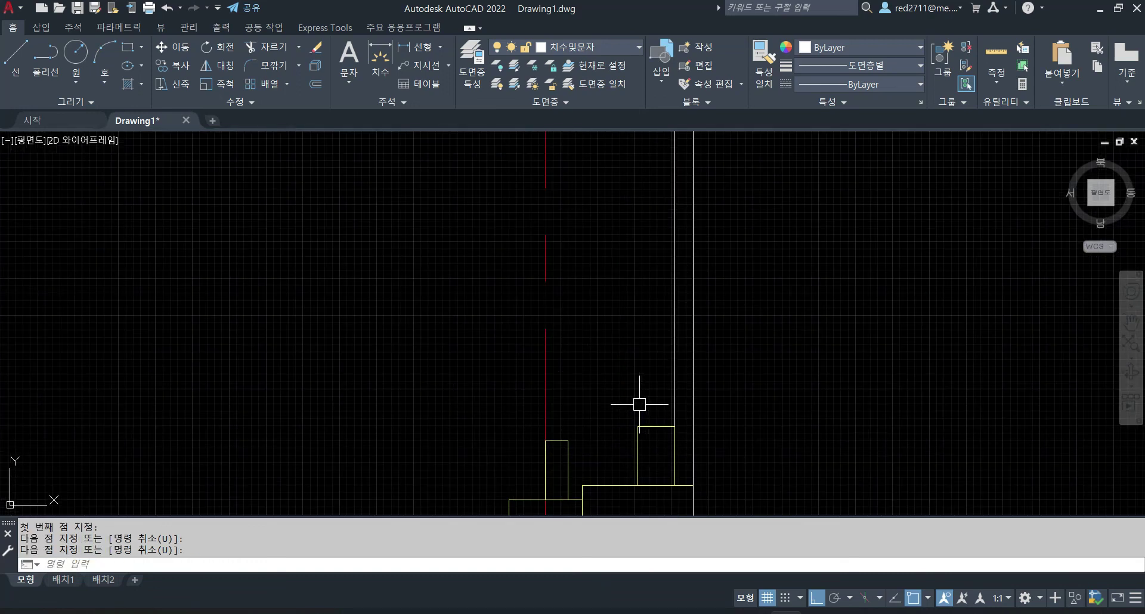
key(Return)
click(638, 426)
scroll(638, 427, down, 4)
click(641, 212)
scroll(641, 213, up, 6)
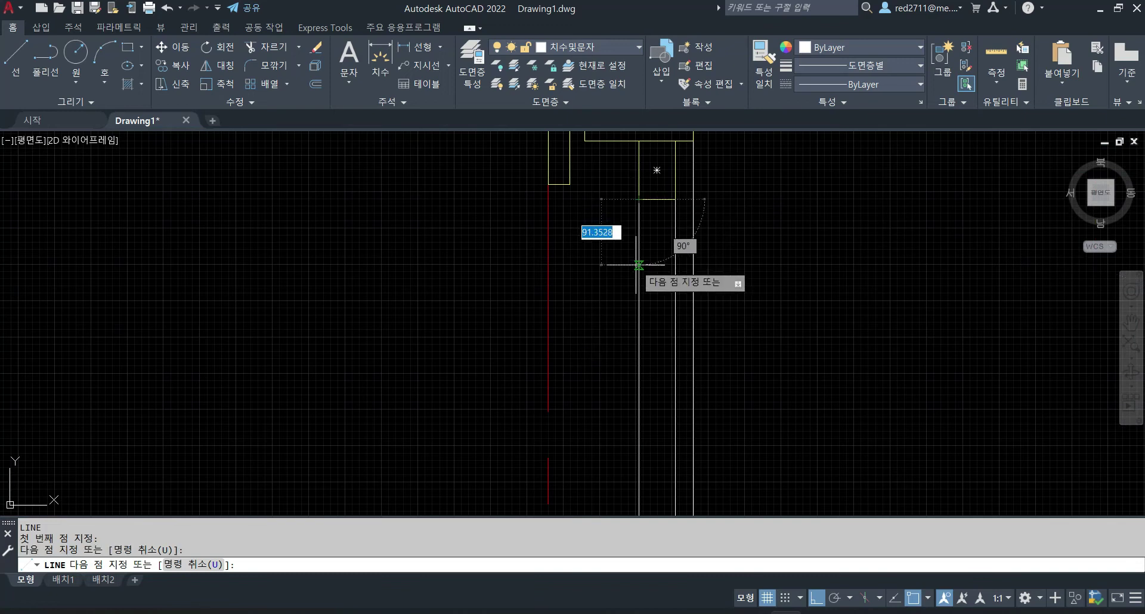
scroll(638, 264, down, 3)
scroll(596, 230, up, 3)
key(Return)
Draw a vertical line from the upper 150 by 50 rectangle's outer bottom corner to the lower one's outer top corner.
key(Return)
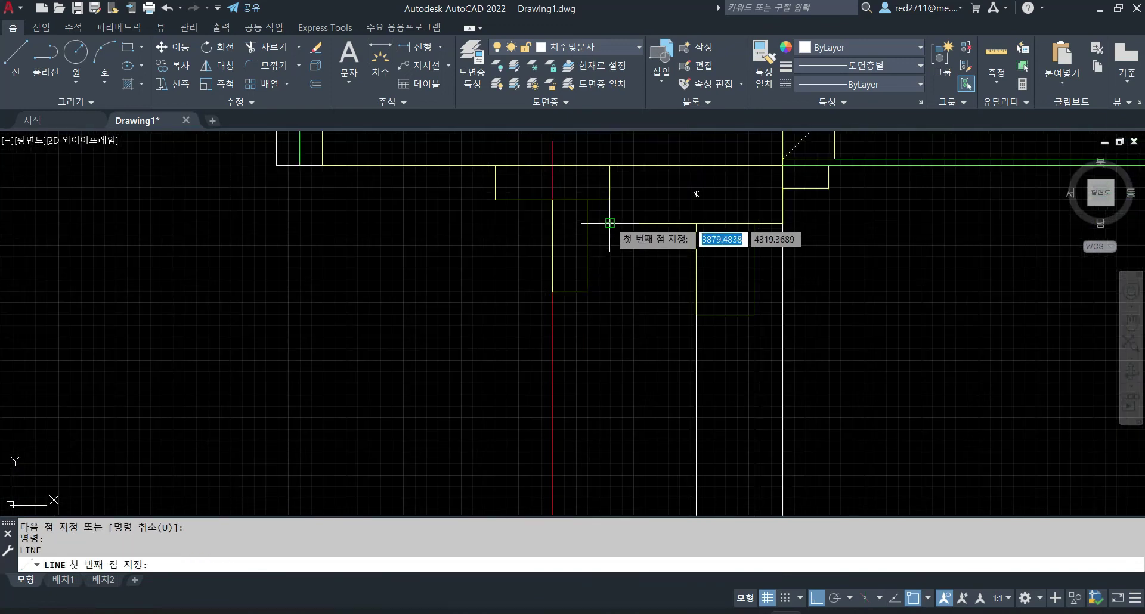
click(610, 223)
scroll(609, 223, down, 5)
scroll(597, 356, up, 4)
scroll(597, 357, up, 6)
click(599, 447)
key(Return)
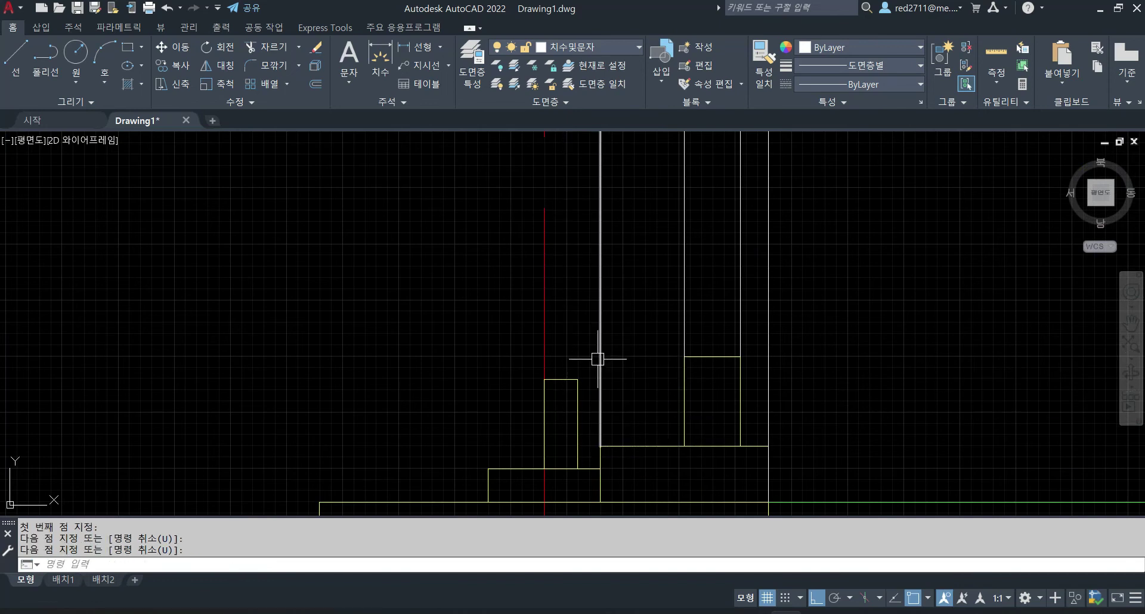
Draw a vertical line from the lower 30 by 80 rectangle's inner top corner to the upper one's inner bottom corner.
key(Return)
click(577, 379)
scroll(563, 345, down, 3)
scroll(576, 243, down, 2)
scroll(576, 230, up, 2)
scroll(574, 210, up, 6)
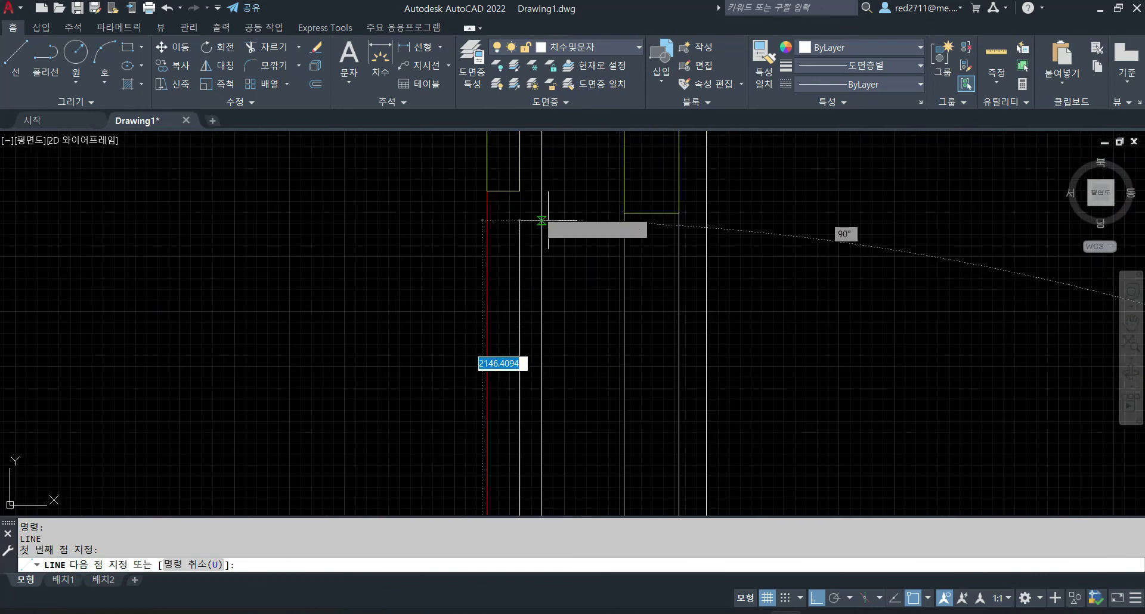
click(487, 191)
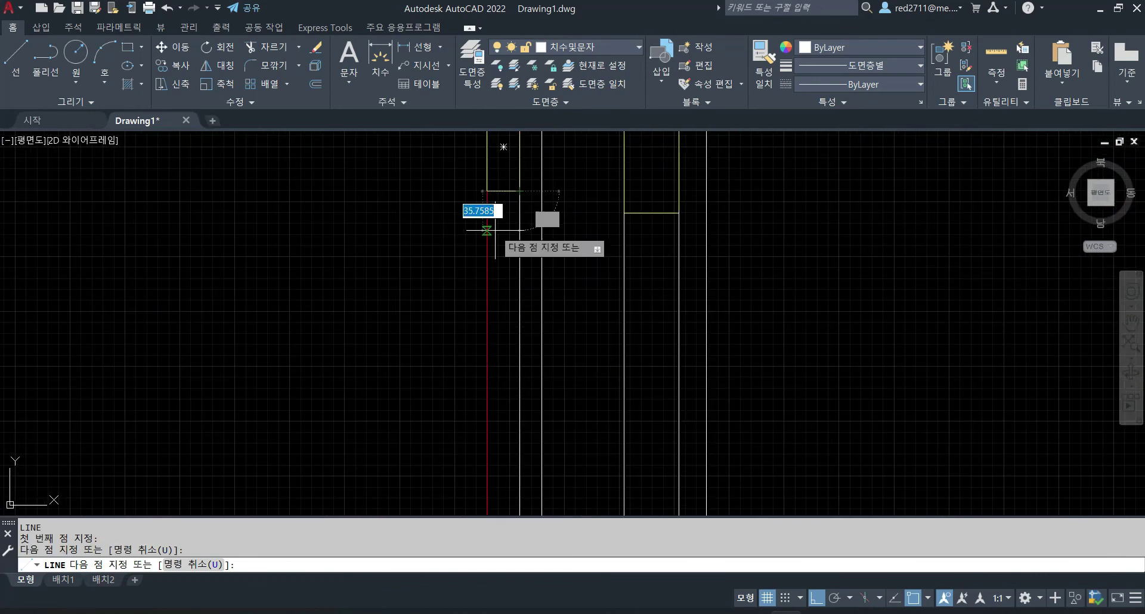
key(Return)
Draw a vertical line from the upper 30 by 80 rectangle's outer bottom corner to the lower one's outer top corner.
key(Return)
click(486, 191)
scroll(487, 238, down, 4)
scroll(477, 442, up, 3)
middle_drag(476, 447, 641, 352)
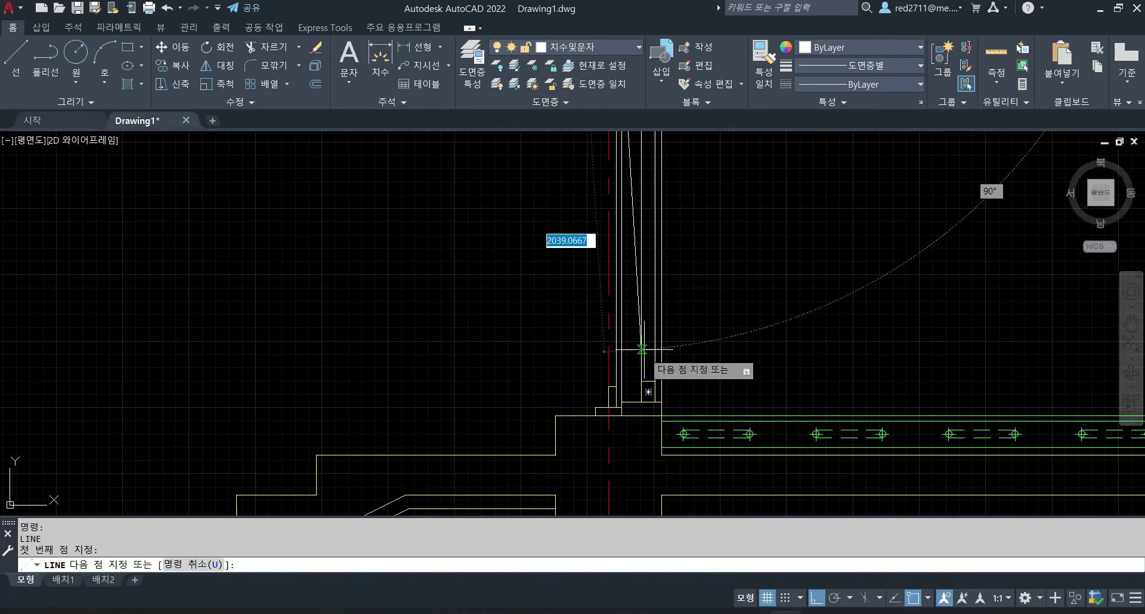
scroll(630, 392, up, 4)
click(571, 374)
click(591, 374)
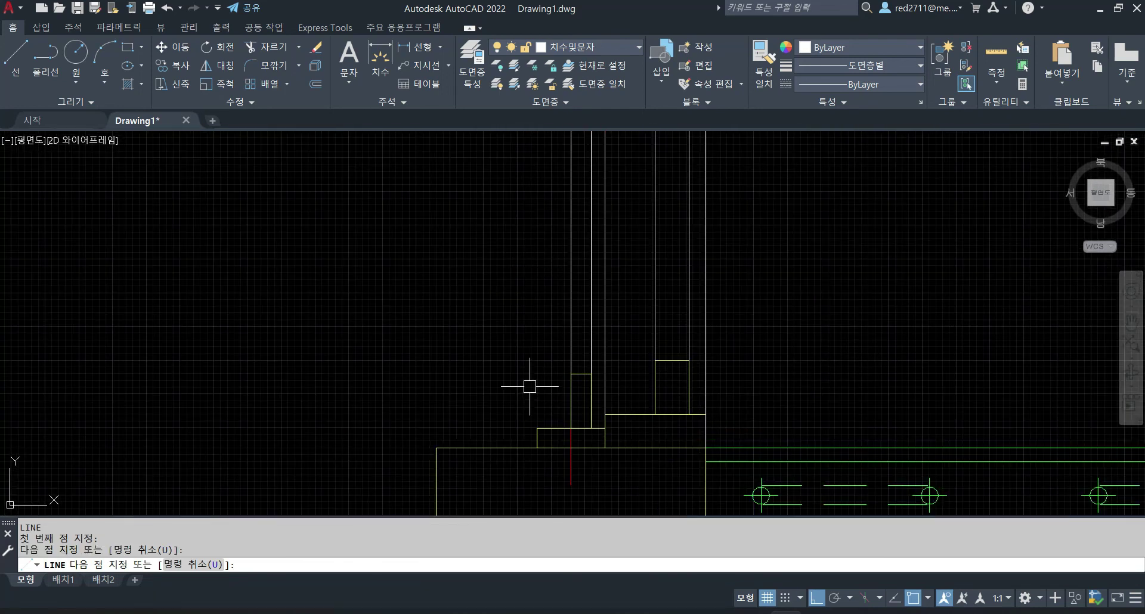
key(Return)
Draw a vertical line from the lower 100 by 30 rectangle's outer top corner up to the upper one's outer bottom corner.
key(Return)
click(571, 430)
scroll(571, 432, down, 5)
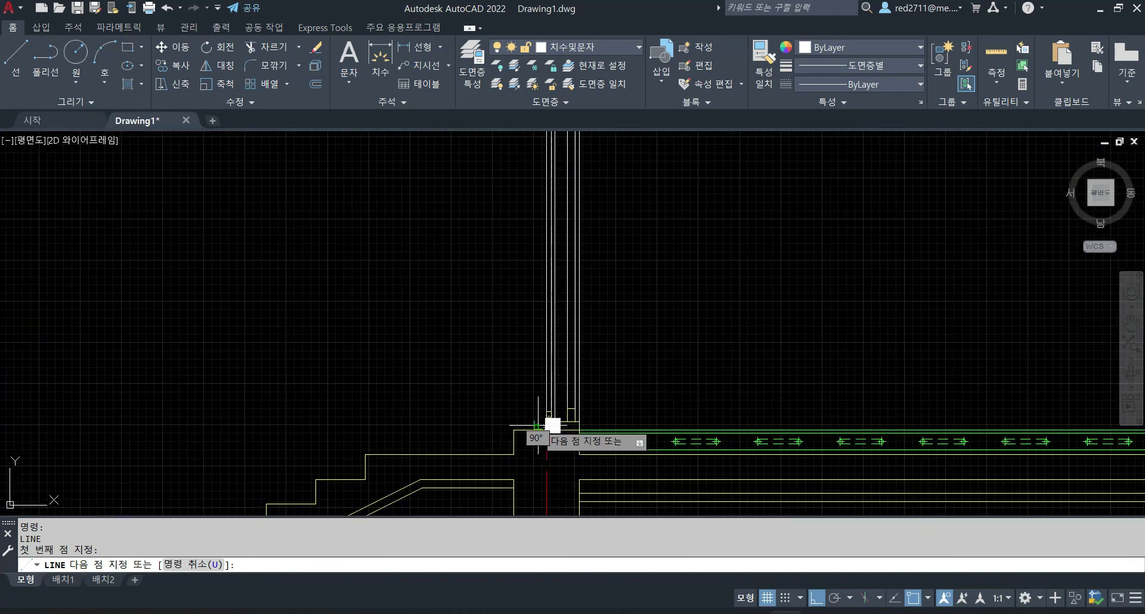
scroll(537, 286, down, 3)
scroll(537, 248, up, 4)
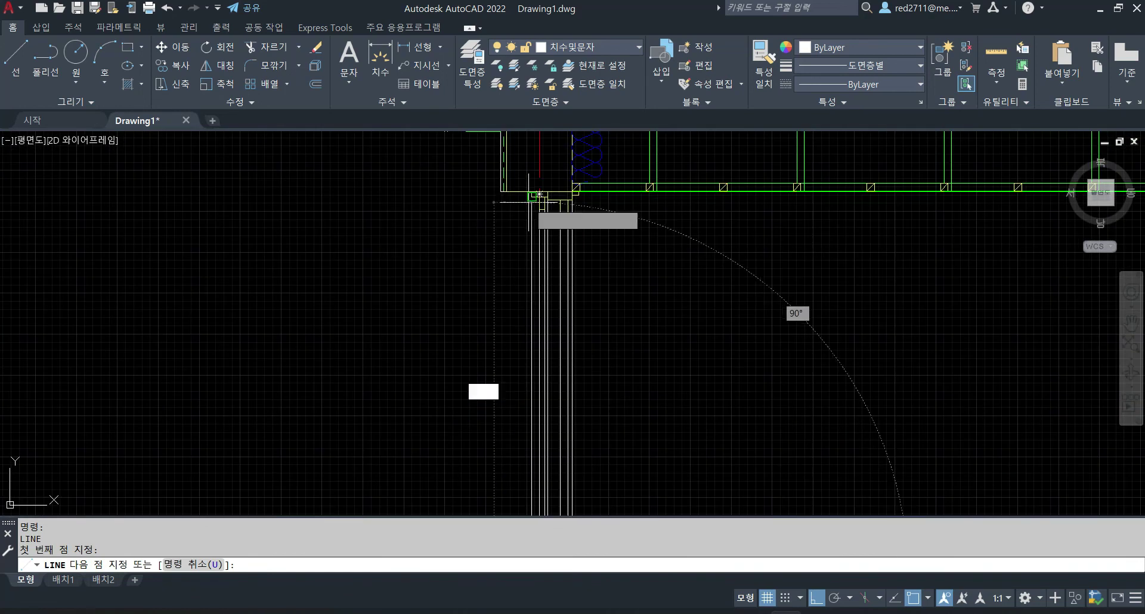
click(533, 185)
key(Return)
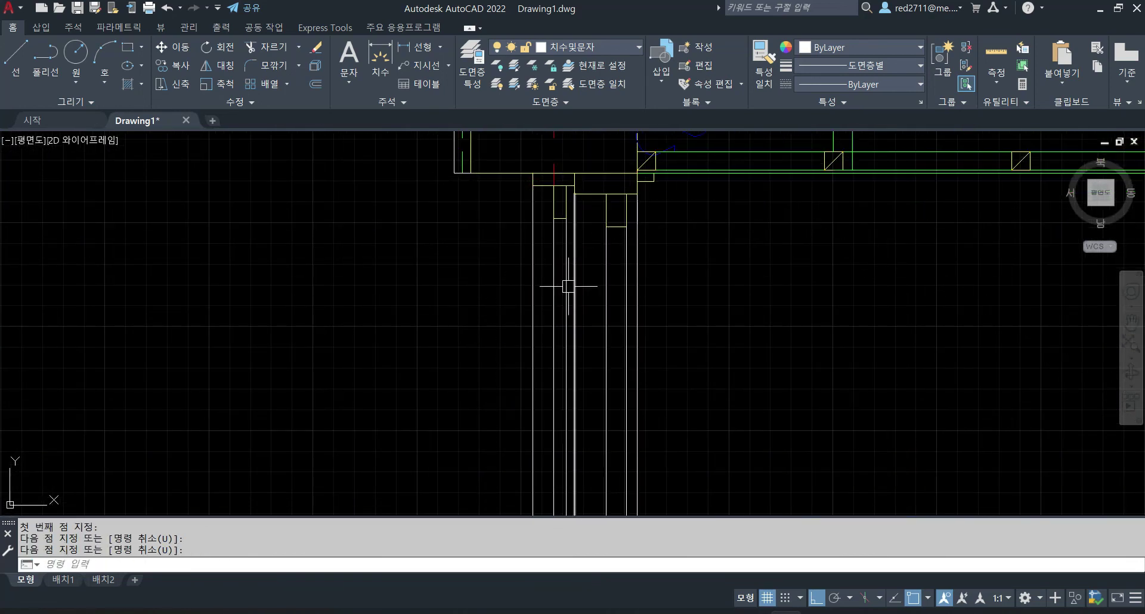
On the 입면선 layer, draw a vertical line joining the midpoints of the room-side sash rectangles' facing edges, from upper to lower.
scroll(614, 248, down, 4)
middle_drag(619, 274, 606, 250)
scroll(591, 222, up, 4)
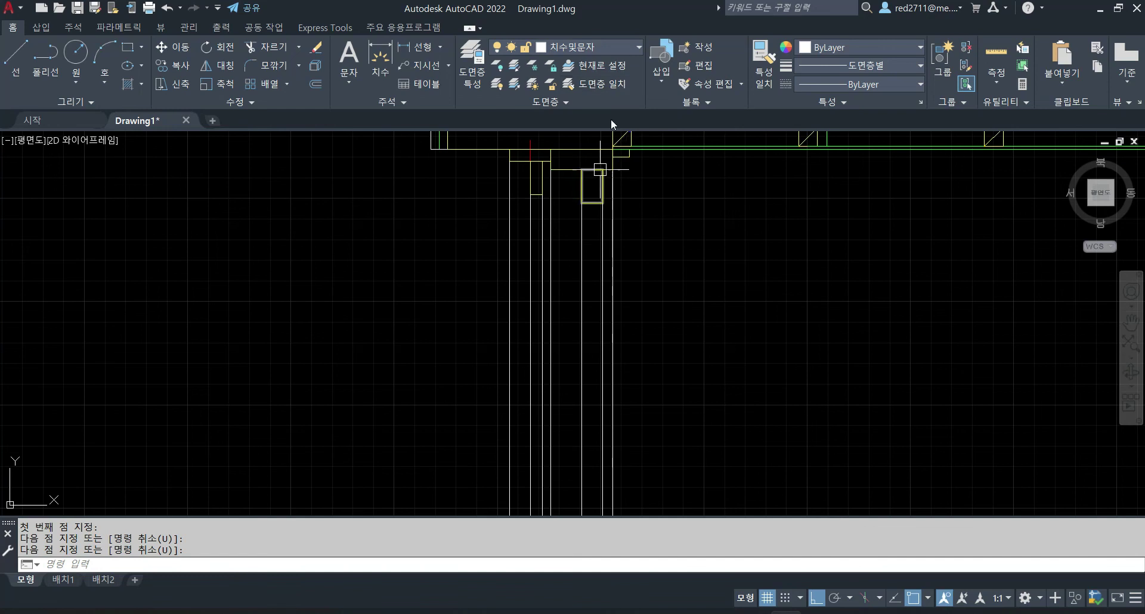
click(625, 42)
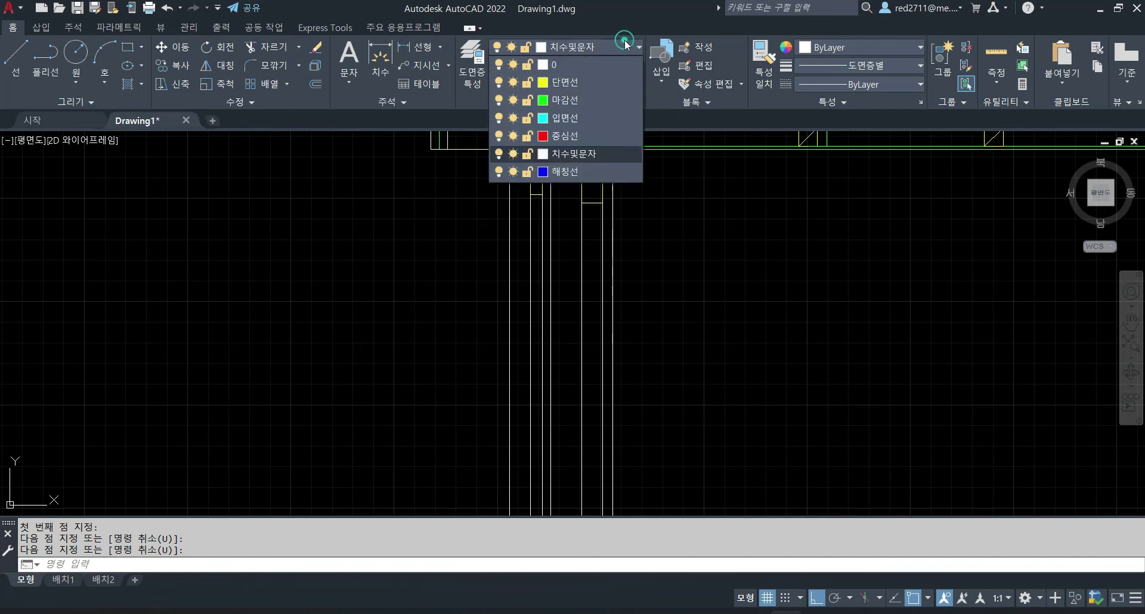
click(574, 118)
text(l)
key(Return)
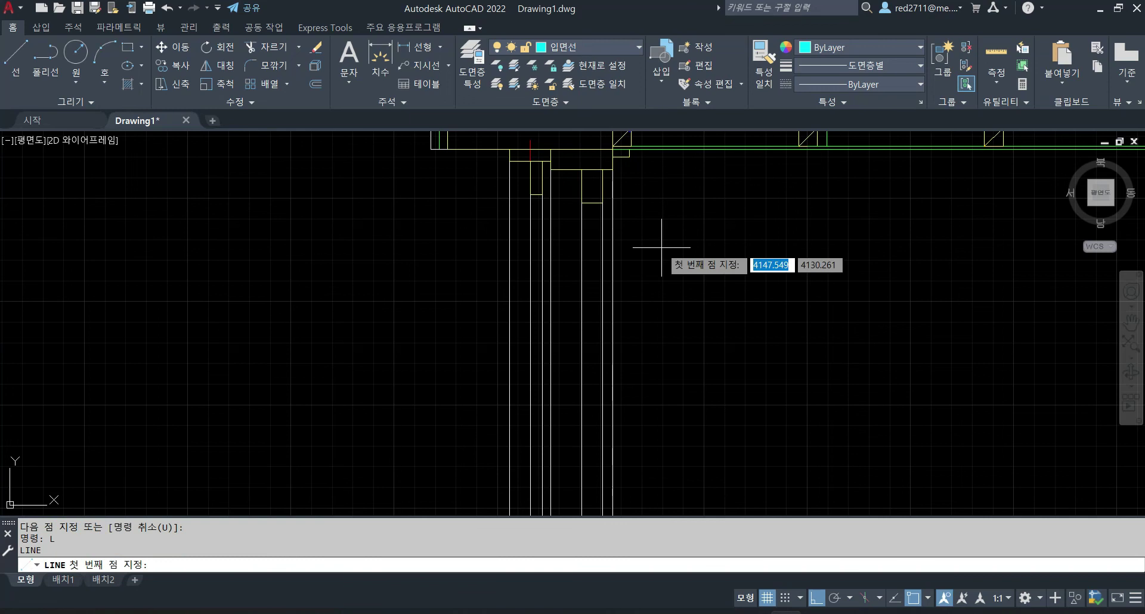
click(593, 202)
scroll(593, 239, down, 5)
scroll(602, 281, up, 5)
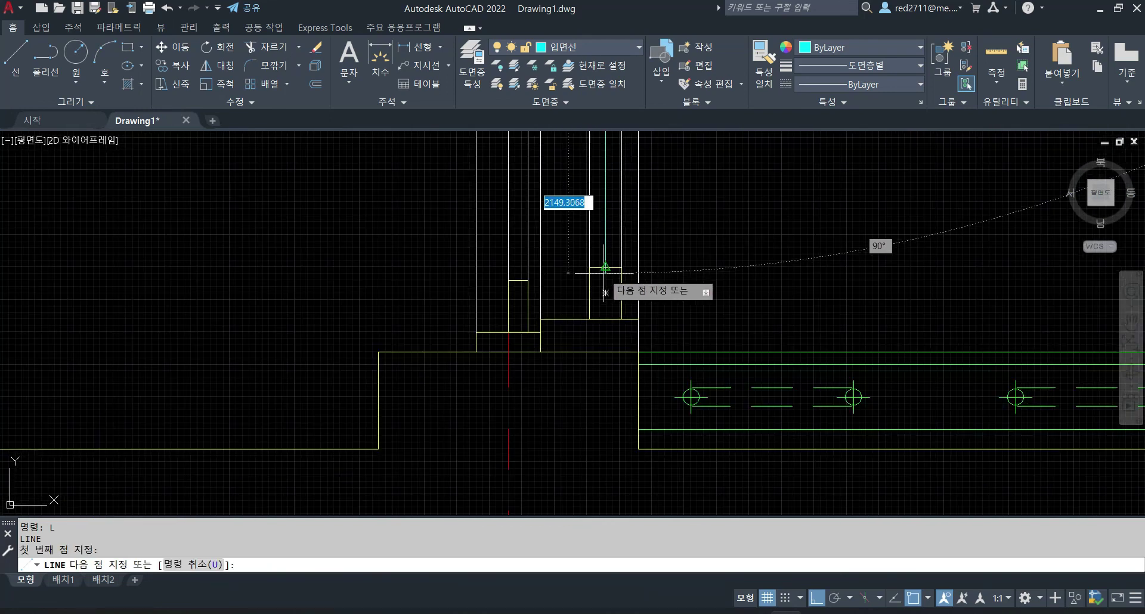
click(605, 267)
key(Return)
Draw a vertical line from the top-edge midpoint of the outer window's lower sash rectangle to the upper one's bottom-edge midpoint.
key(Return)
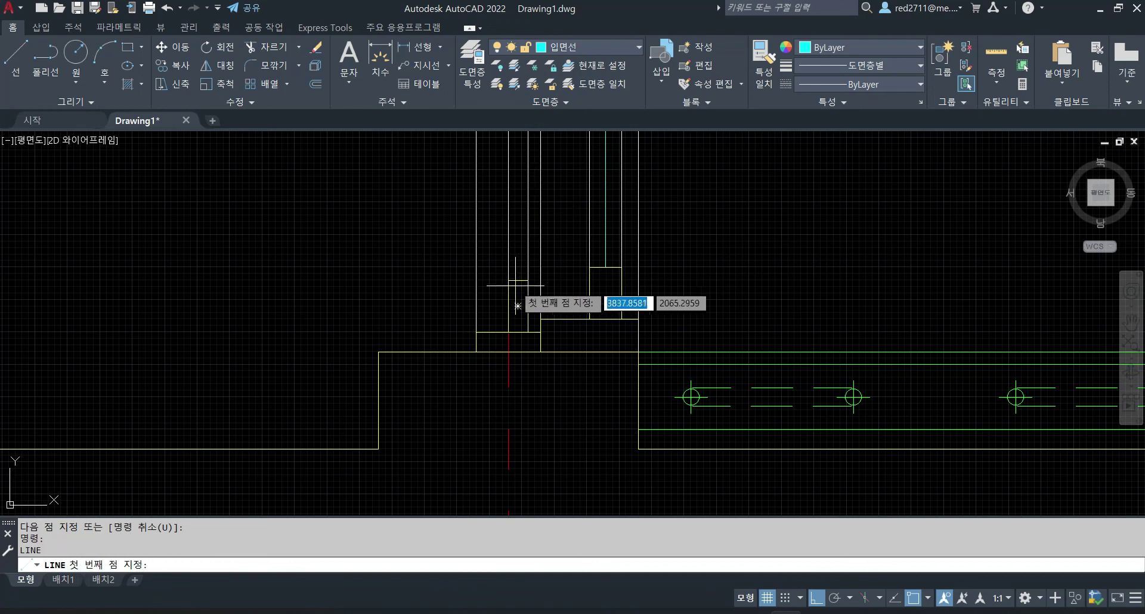
click(518, 282)
scroll(519, 285, down, 7)
scroll(529, 216, down, 2)
middle_drag(528, 215, 545, 317)
scroll(546, 233, up, 8)
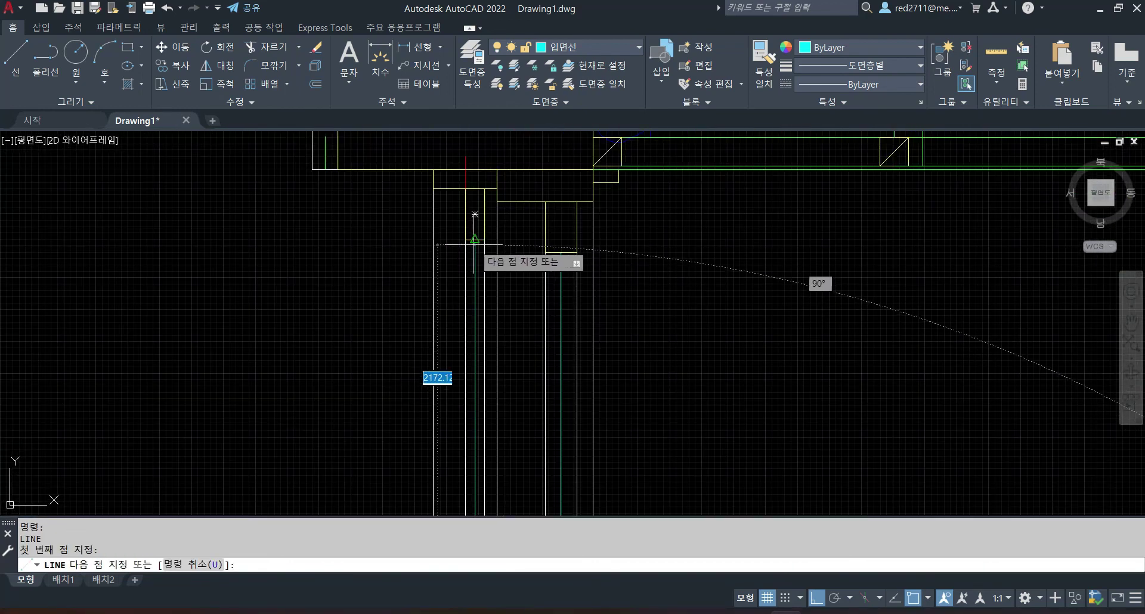
click(474, 238)
key(Return)
mouse_move(686, 306)
middle_down()
mouse_move(847, 266)
mouse_move(845, 298)
middle_up()
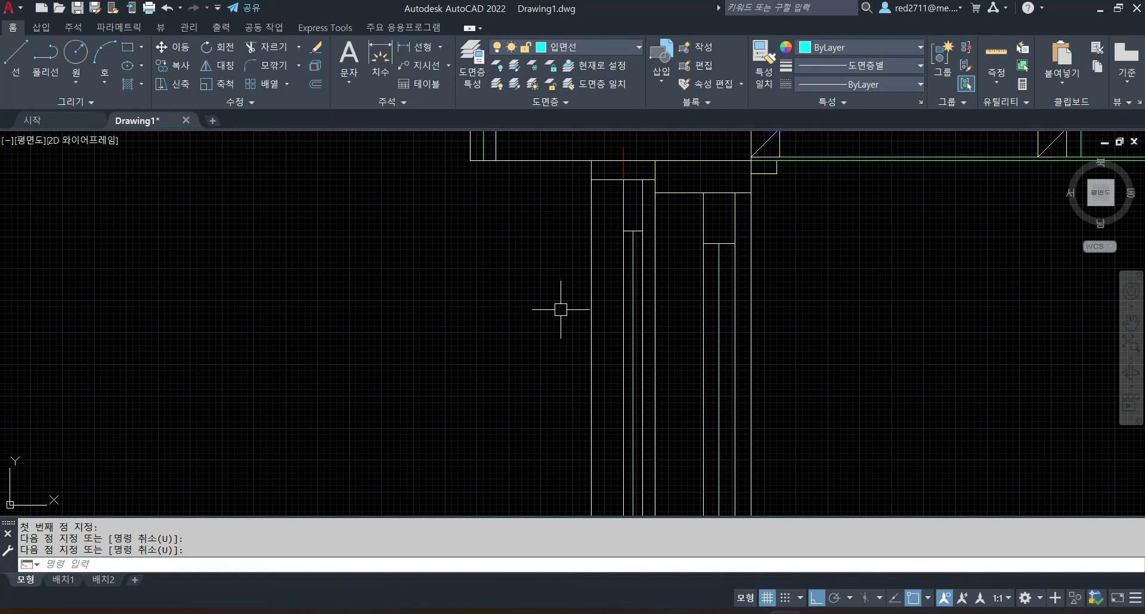
Draw a vertical line from the outer top corner of the wall below the window up to the upper wall's outer bottom corner.
scroll(513, 282, down, 2)
scroll(578, 256, down, 2)
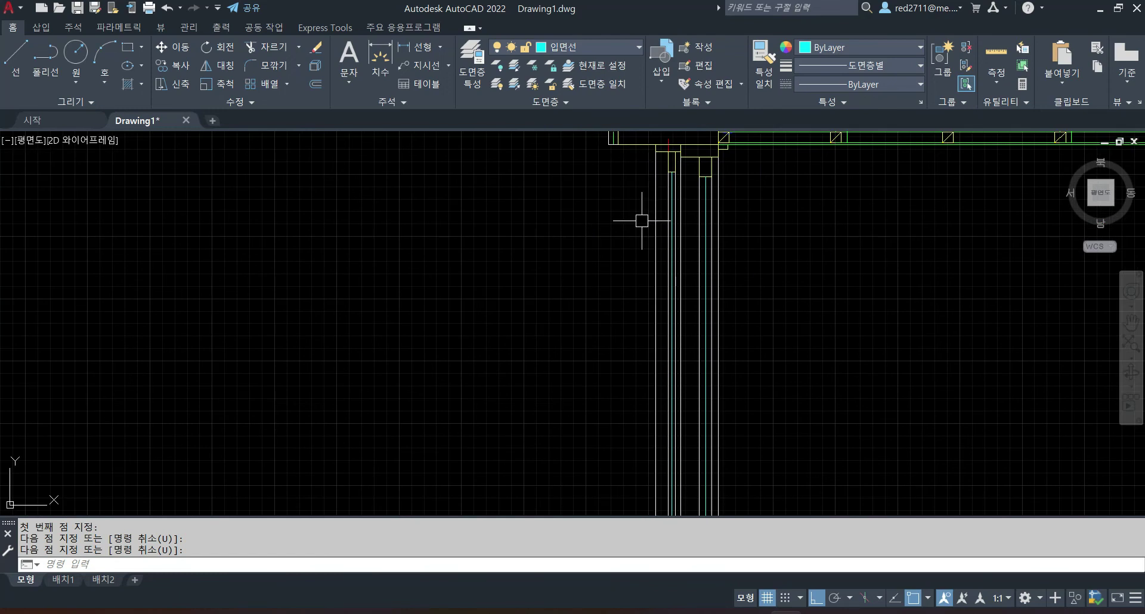
mouse_move(623, 343)
middle_down()
mouse_move(573, 243)
mouse_move(540, 338)
mouse_move(538, 507)
middle_up()
scroll(532, 220, down, 3)
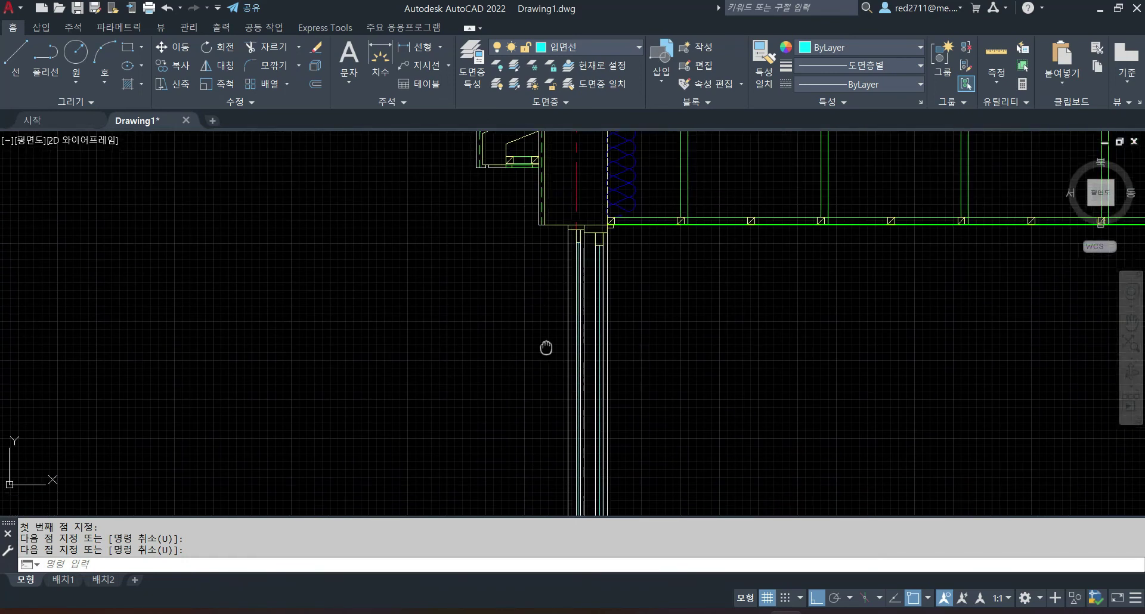
middle_drag(545, 345, 504, 299)
scroll(505, 334, up, 2)
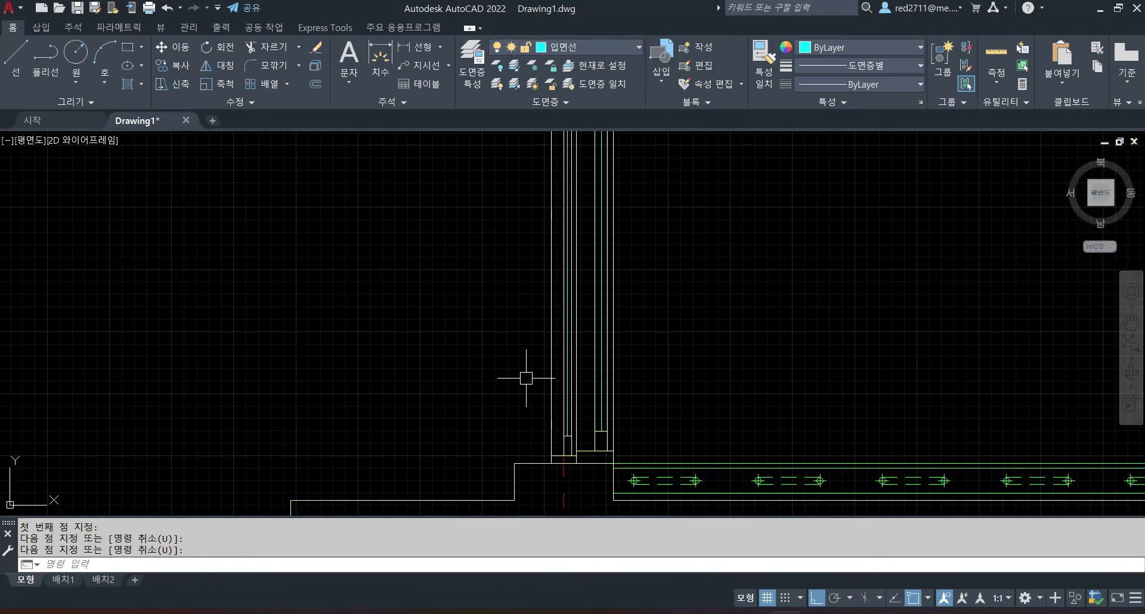
text(l)
key(Return)
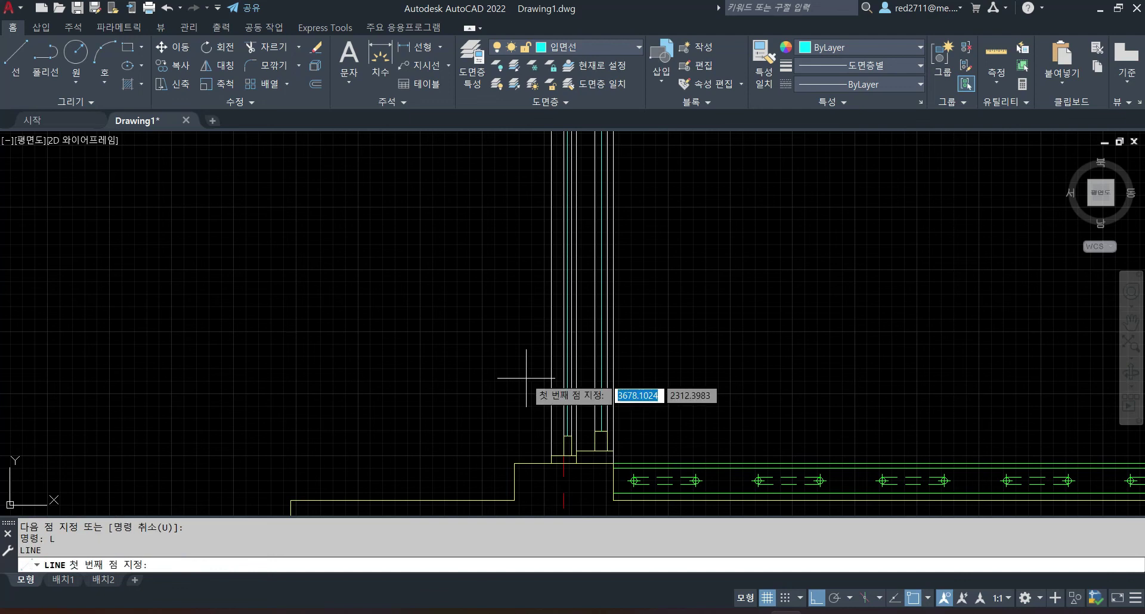
click(514, 464)
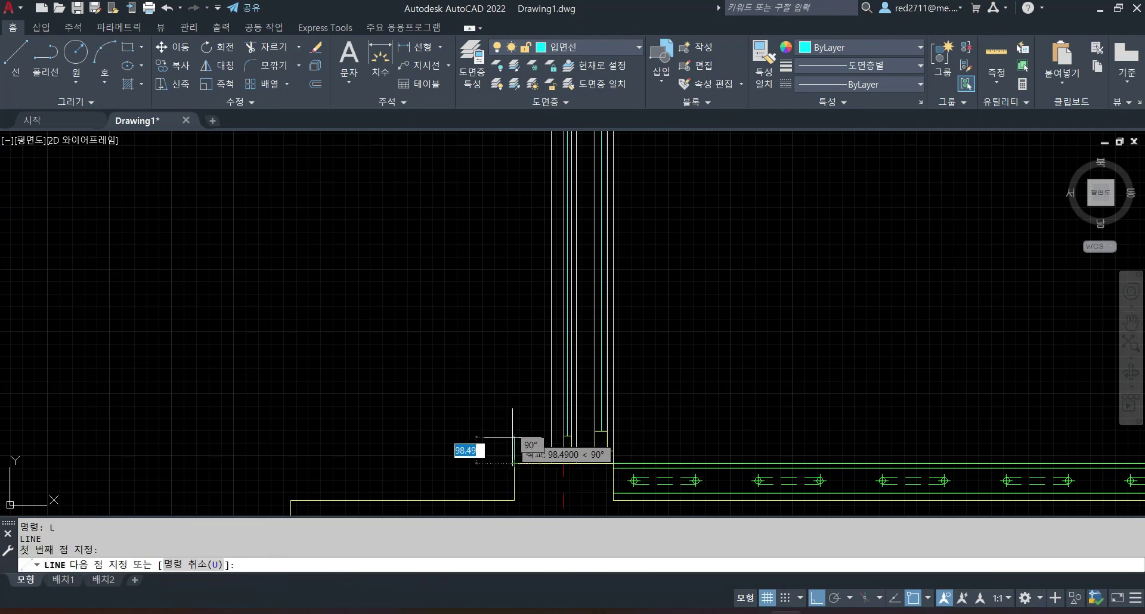
scroll(513, 438, down, 3)
scroll(496, 271, up, 5)
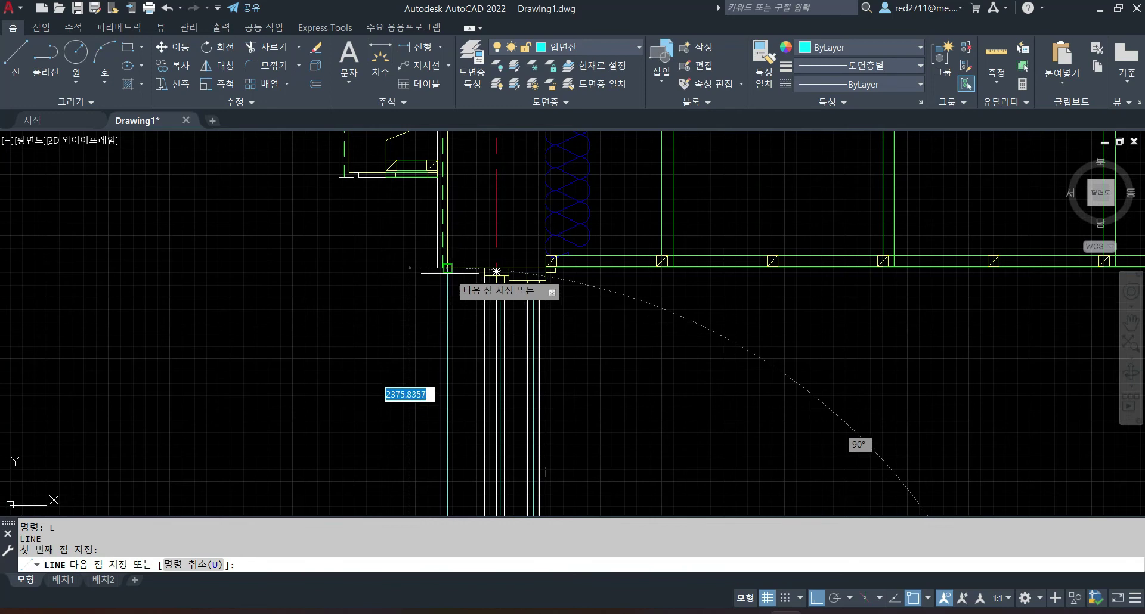
click(449, 272)
key(Return)
Start a hatch with the user-defined (사용자 정의) type and a spacing of 57.
scroll(469, 321, down, 3)
mouse_move(552, 378)
middle_down()
mouse_move(627, 256)
mouse_move(629, 269)
middle_up()
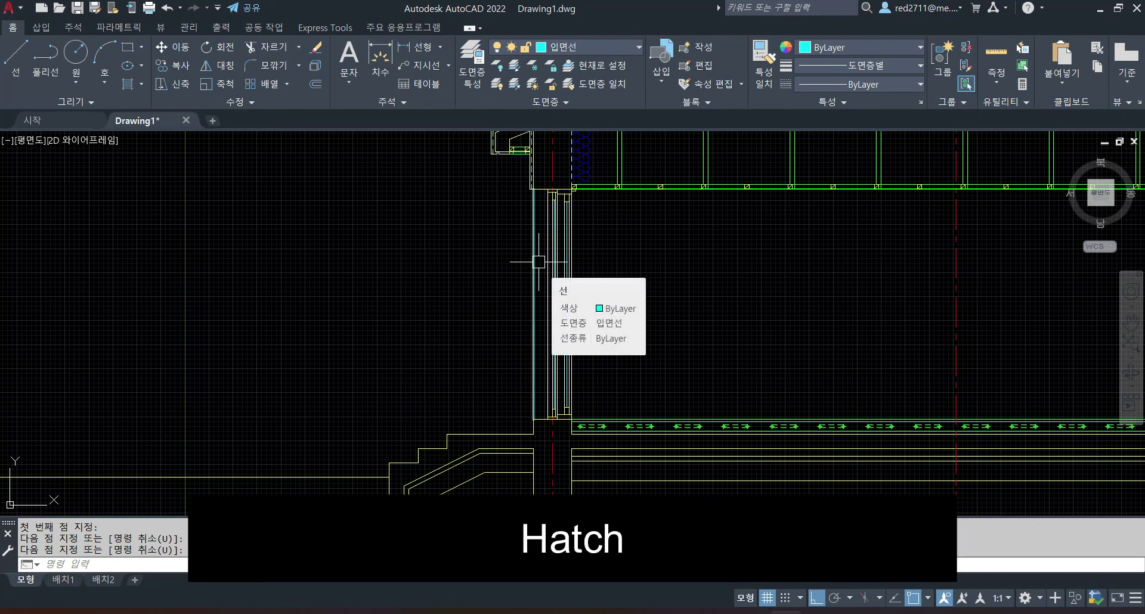
text(H)
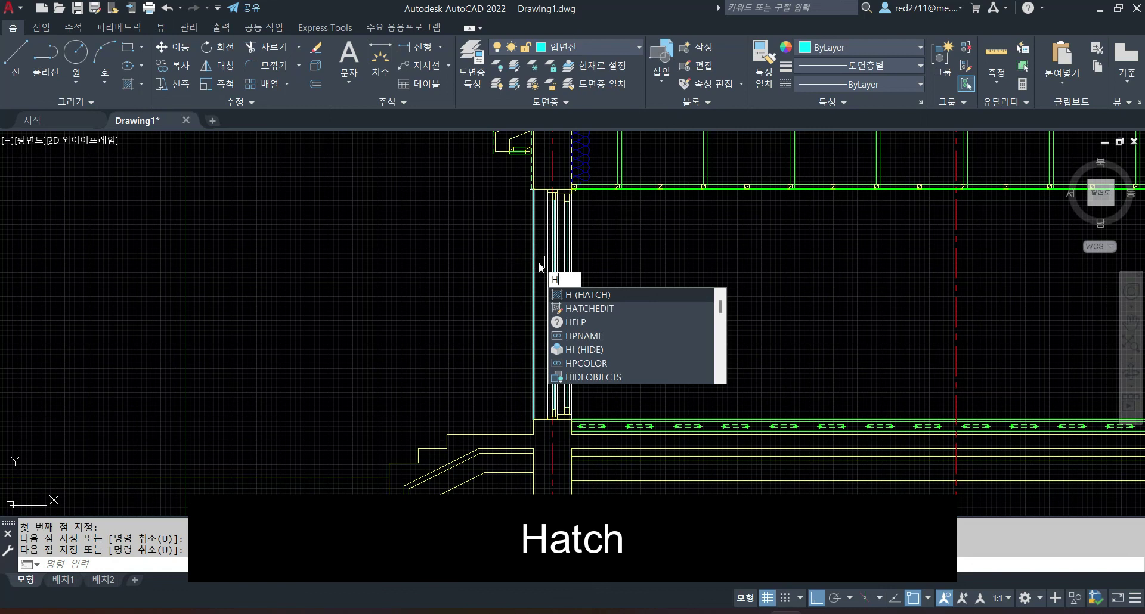
key(Return)
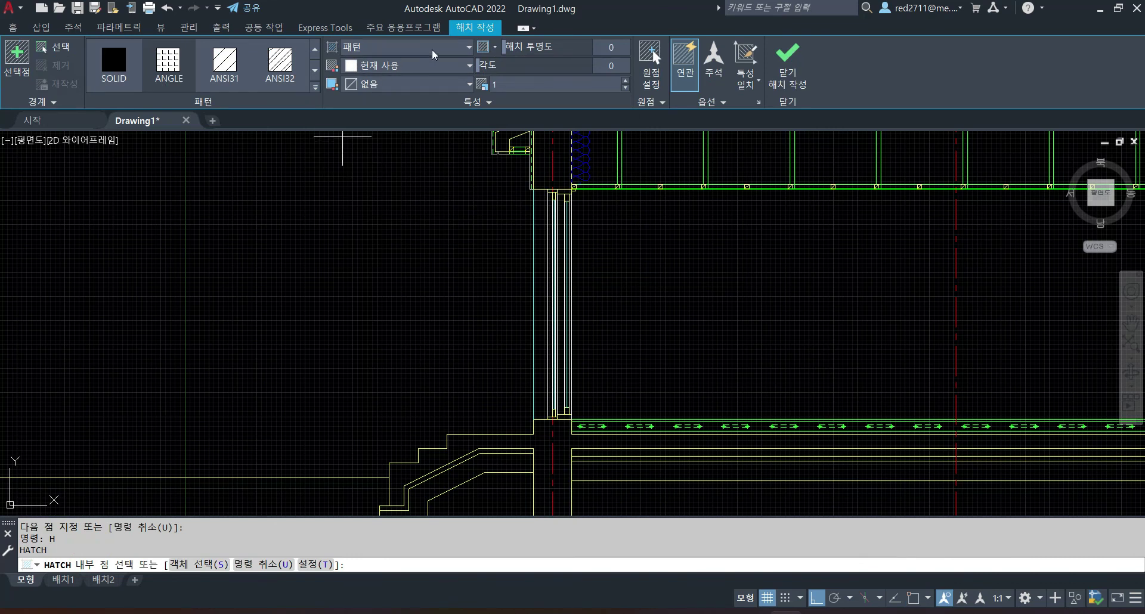
click(466, 48)
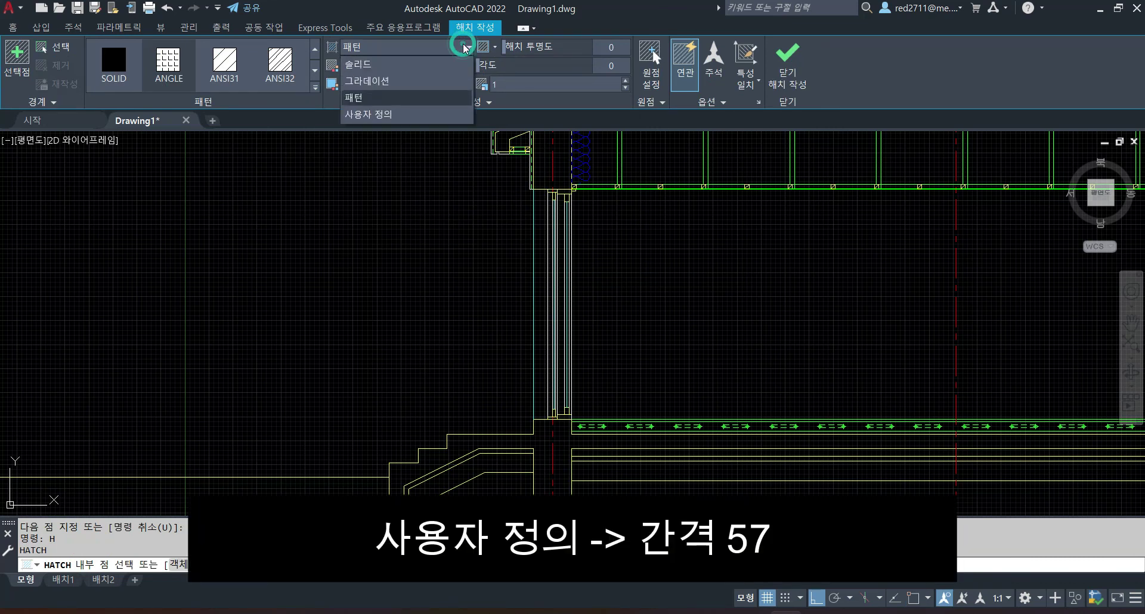
click(381, 115)
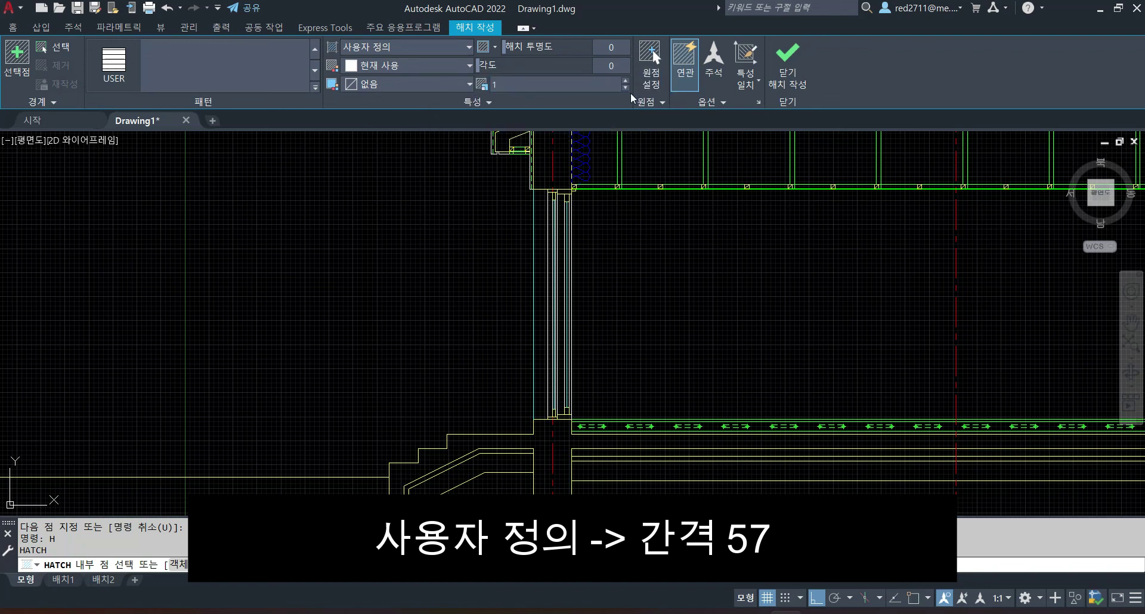
click(523, 87)
key(Return)
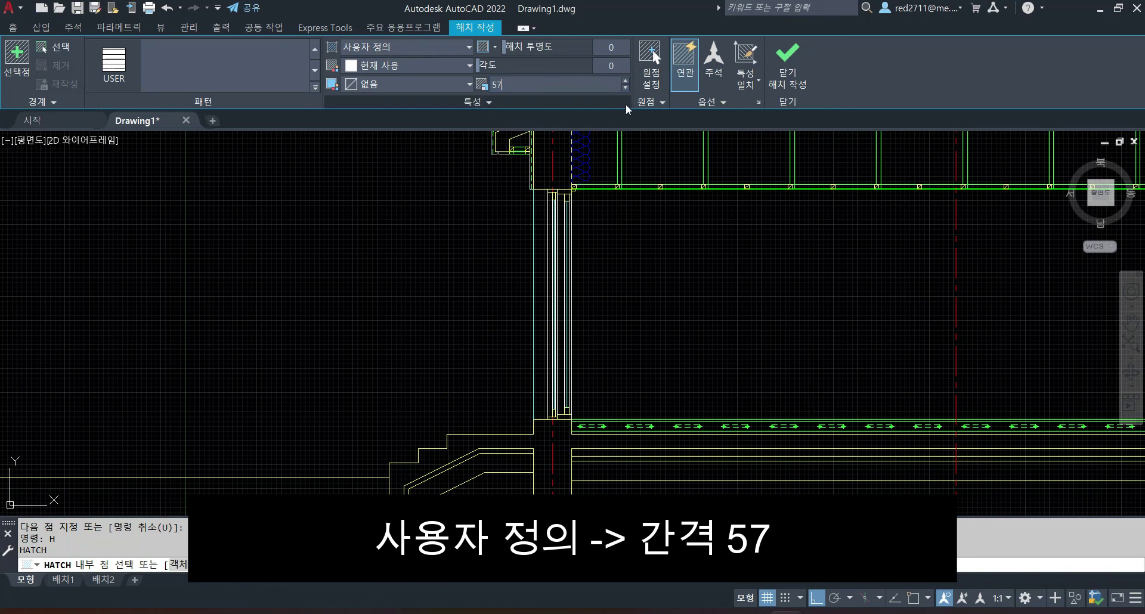
Set the hatch origin at the outer top corner of the wall below the window.
click(653, 57)
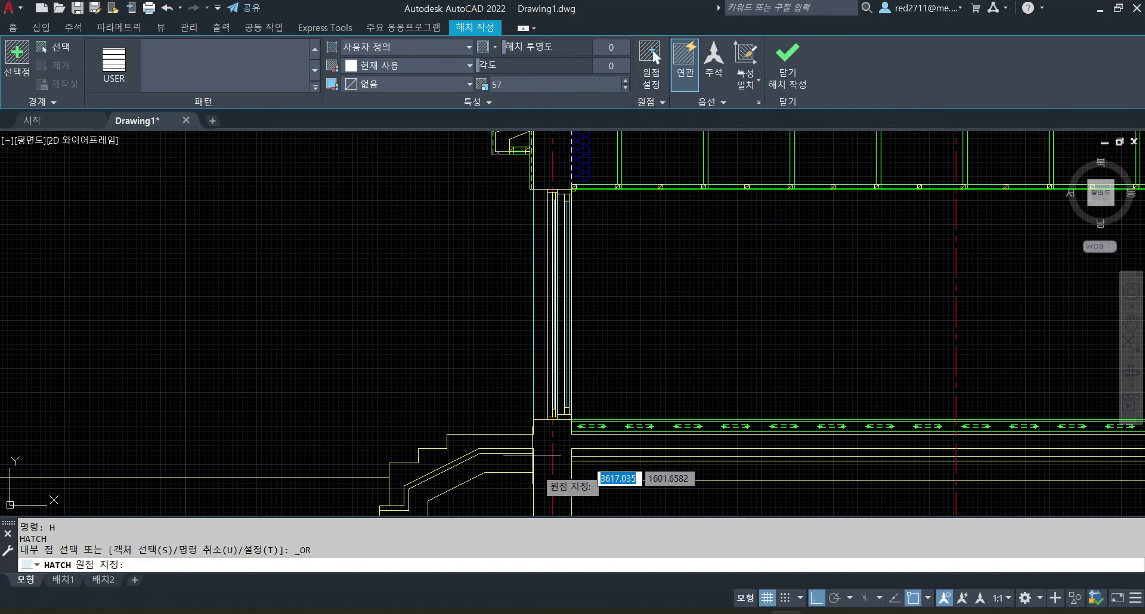
scroll(524, 410, up, 5)
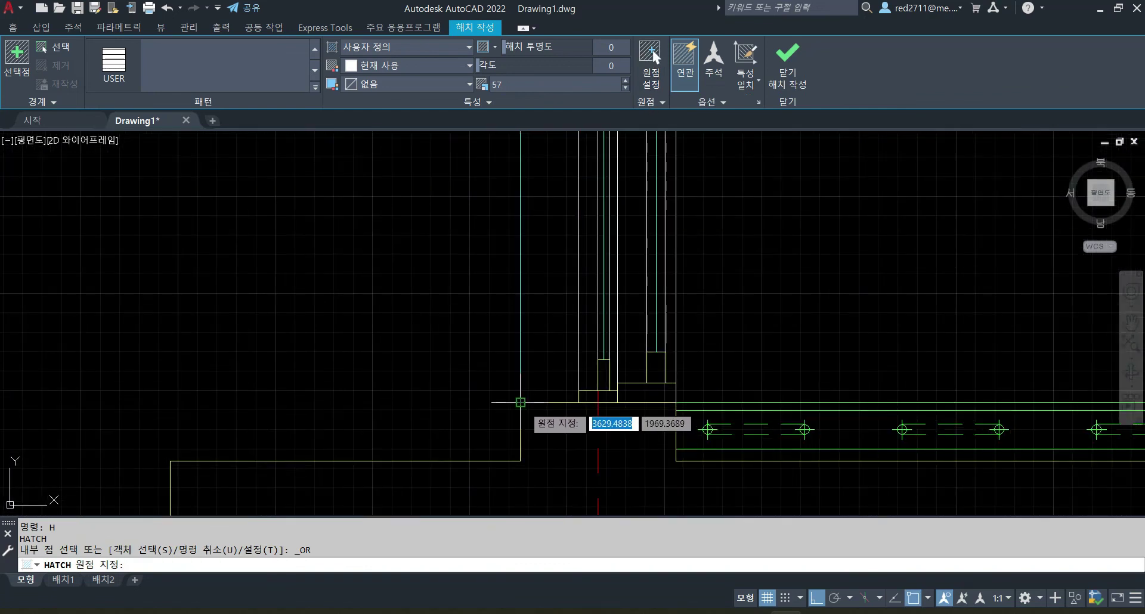
click(521, 402)
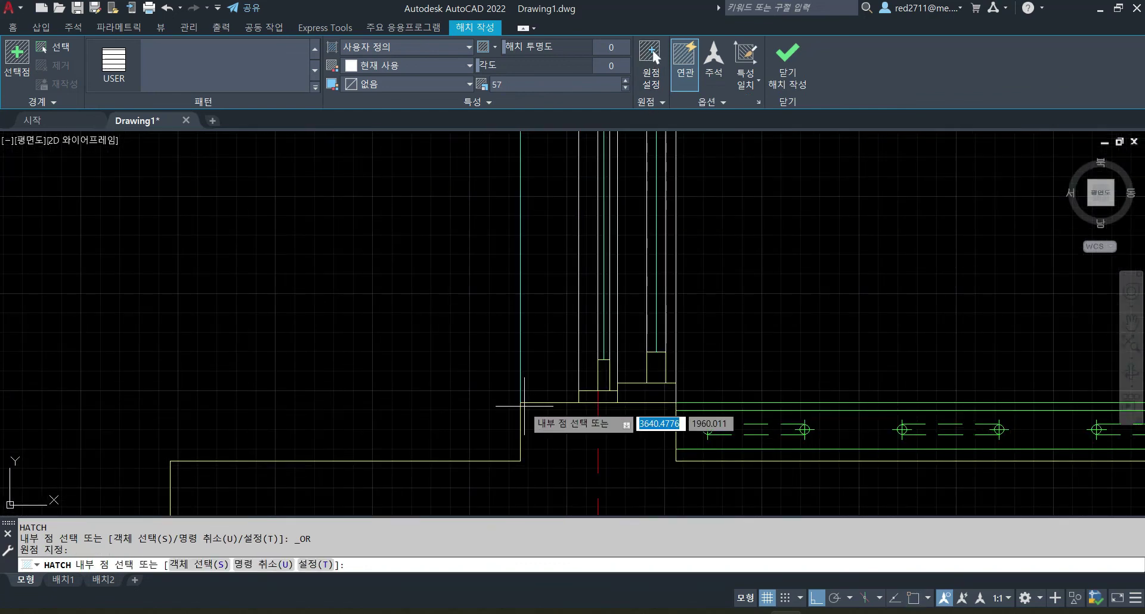
Hatch the narrow strip between the outer wall edge line and the window frame, and finish the hatch.
scroll(246, 294, down, 3)
mouse_move(258, 298)
middle_down()
mouse_move(269, 348)
mouse_move(376, 479)
middle_up()
middle_drag(356, 402, 360, 333)
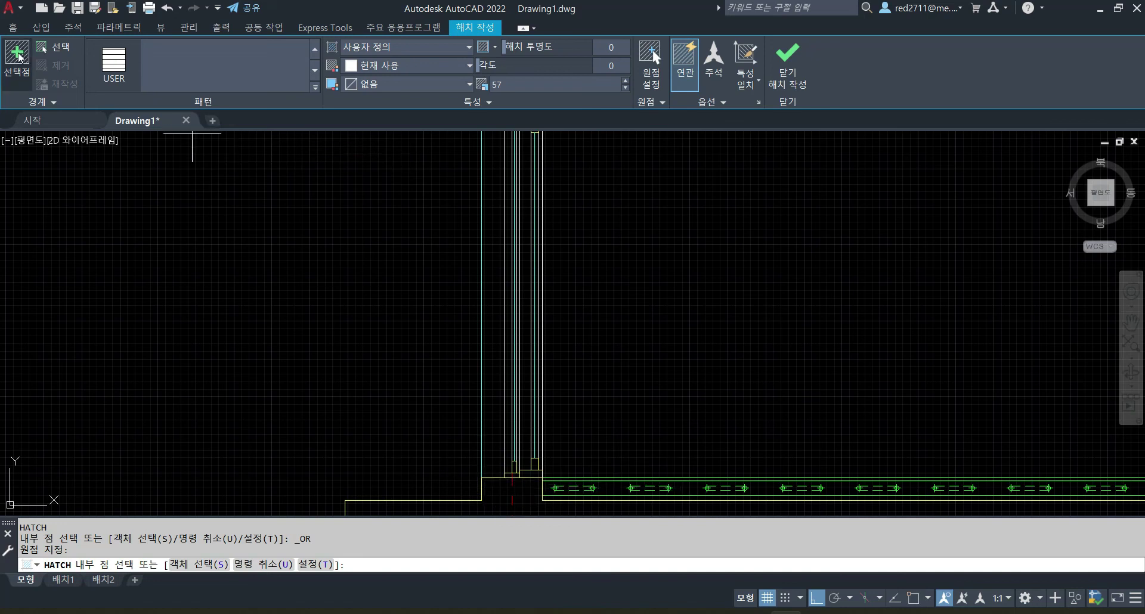
click(19, 55)
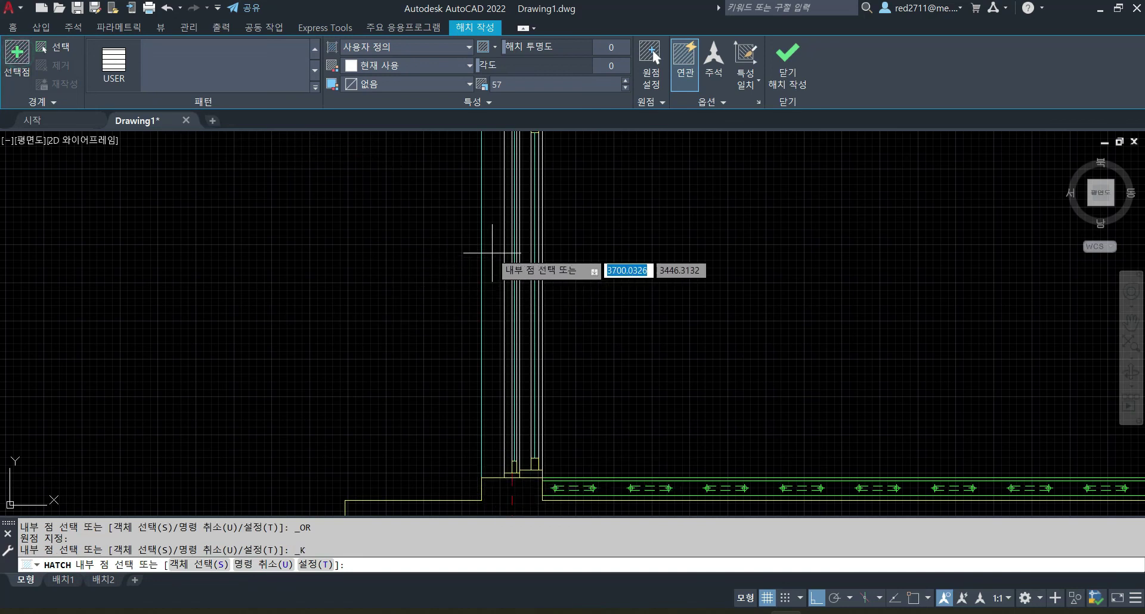
scroll(492, 252, down, 2)
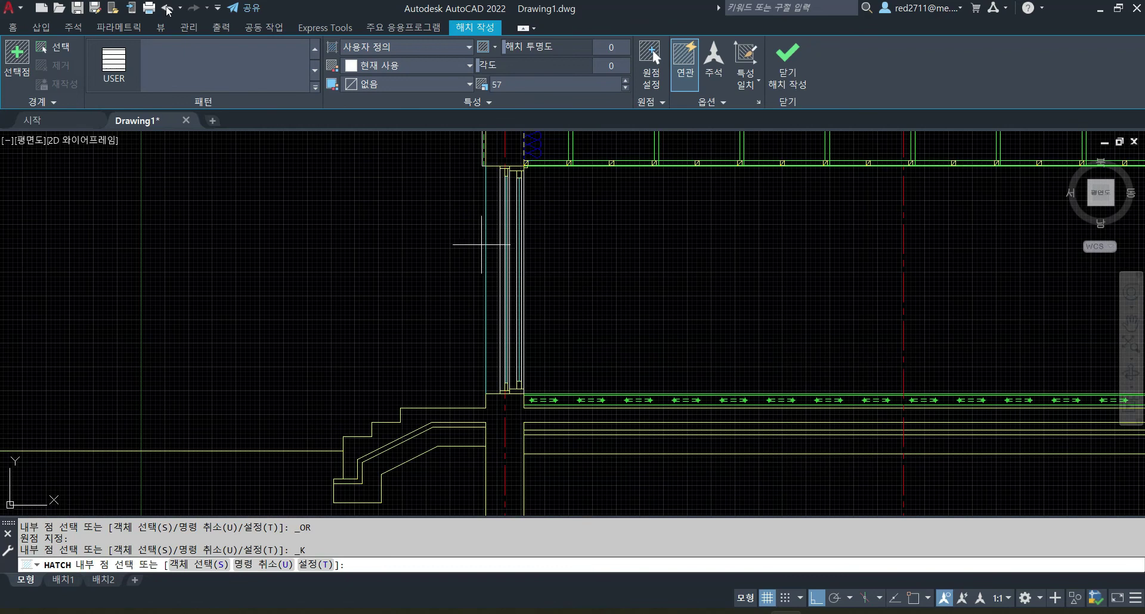
click(33, 62)
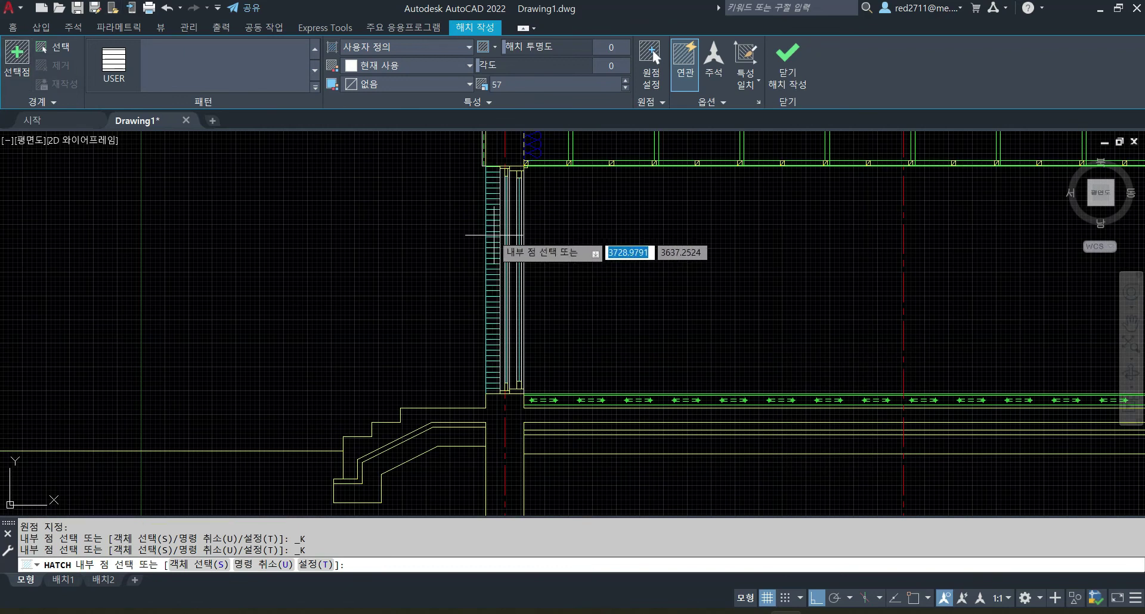
click(488, 238)
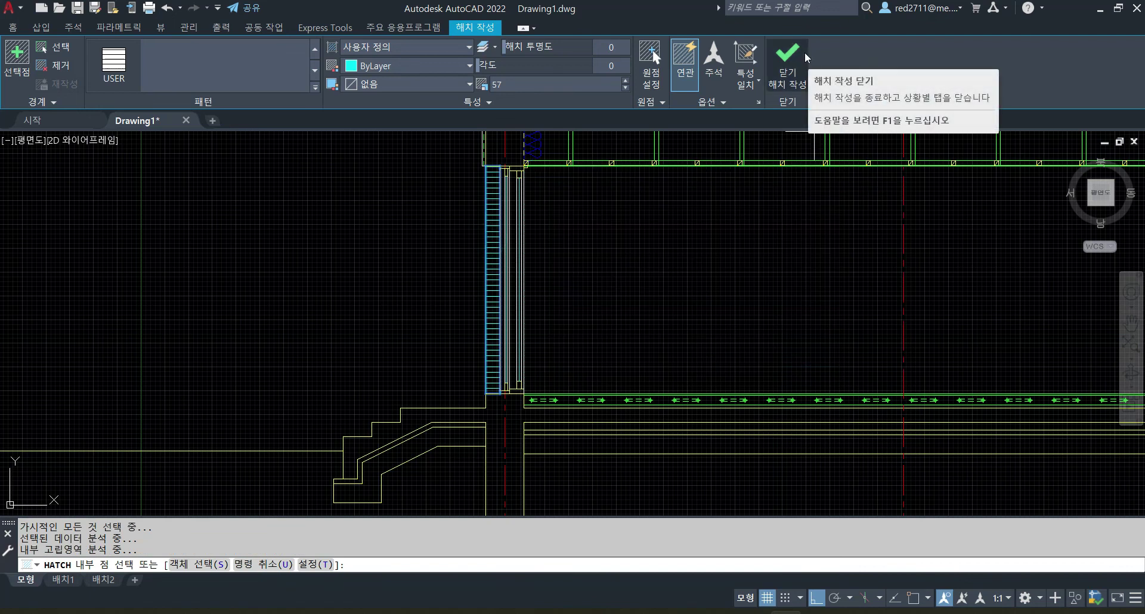
click(787, 67)
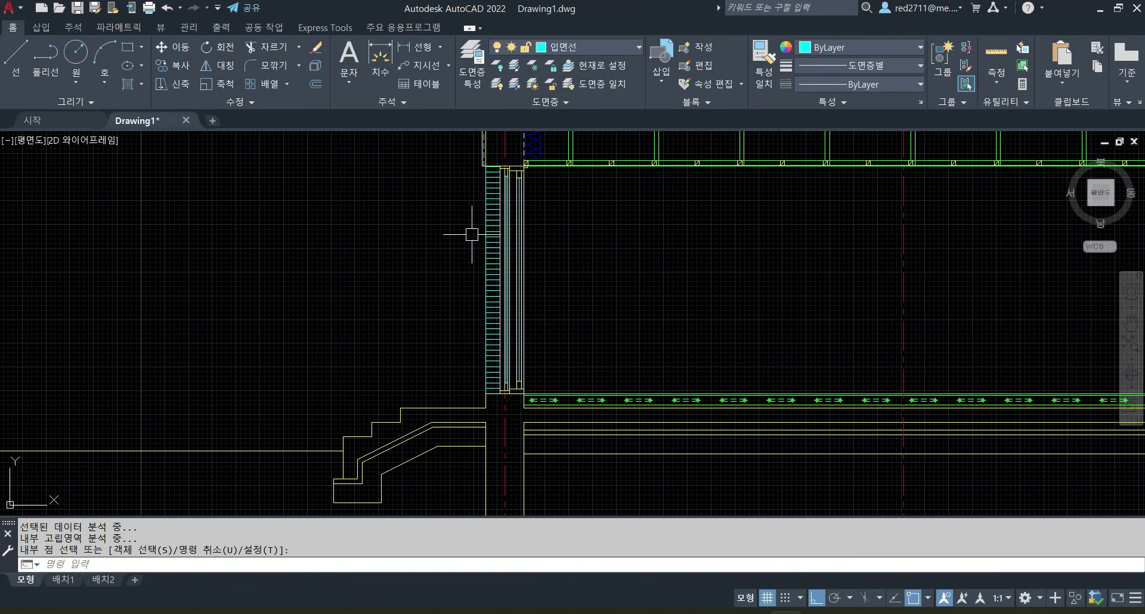
key(Escape)
Start a rectangle with its first corner where the interior centerline meets the floor's top line.
scroll(510, 245, up, 2)
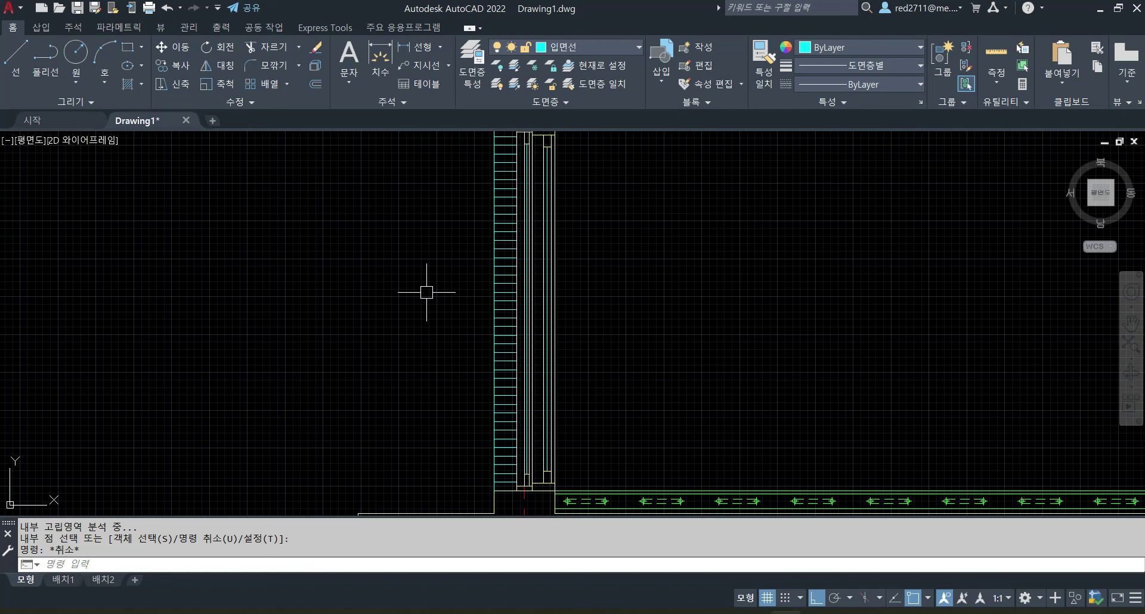
mouse_move(941, 315)
middle_down()
mouse_move(696, 287)
mouse_move(716, 284)
mouse_move(625, 310)
middle_up()
scroll(694, 291, down, 2)
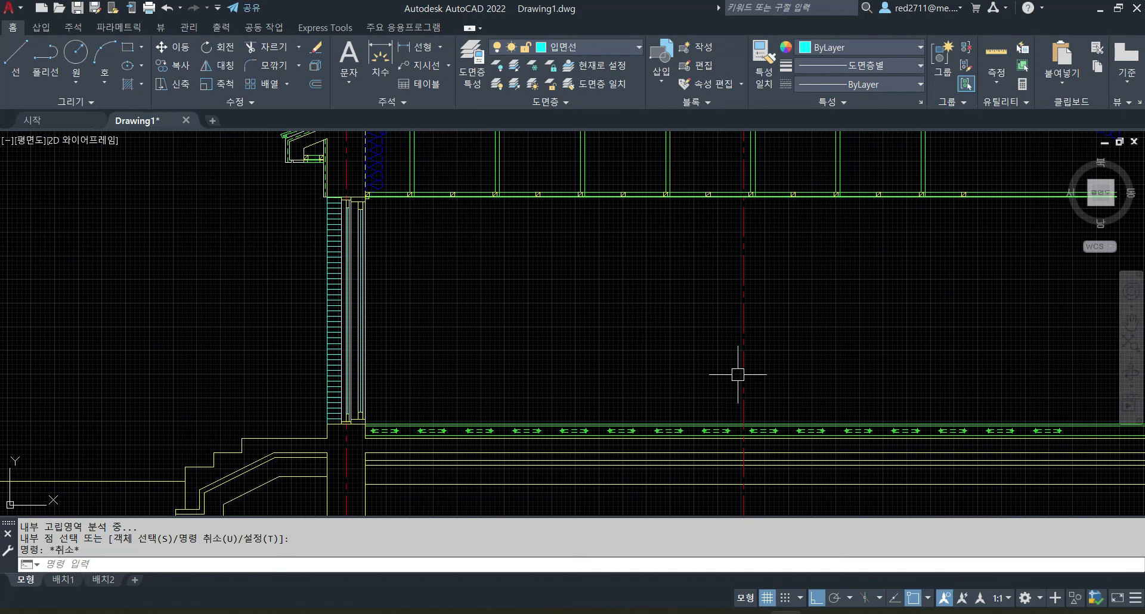
scroll(716, 298, down, 4)
scroll(720, 299, up, 4)
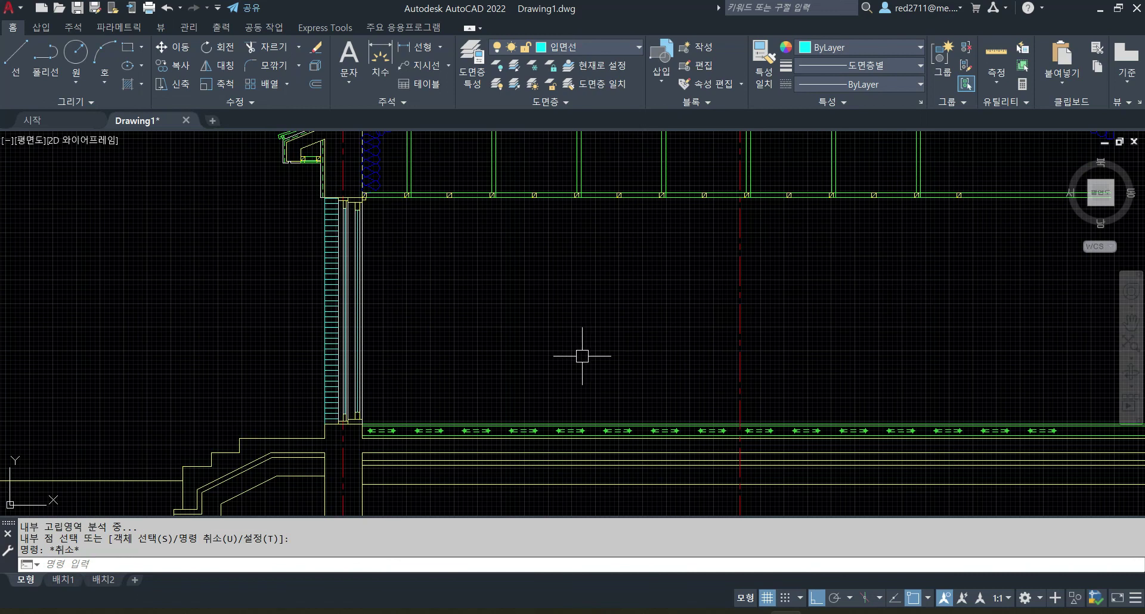
scroll(590, 352, up, 2)
mouse_move(635, 361)
middle_down()
mouse_move(659, 346)
mouse_move(626, 355)
middle_up()
text(re)
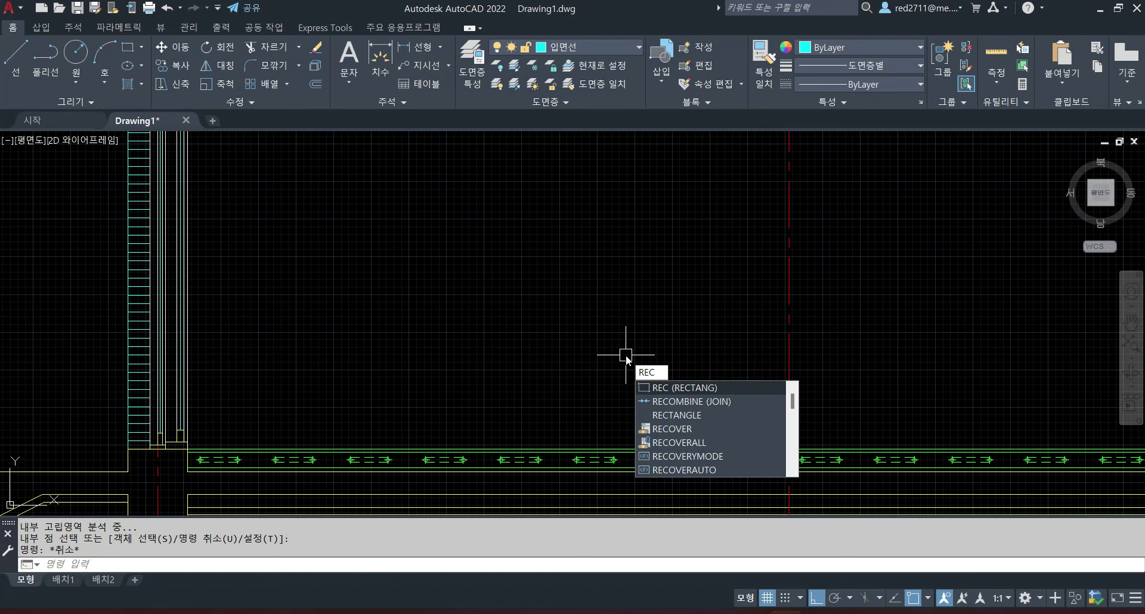
key(Return)
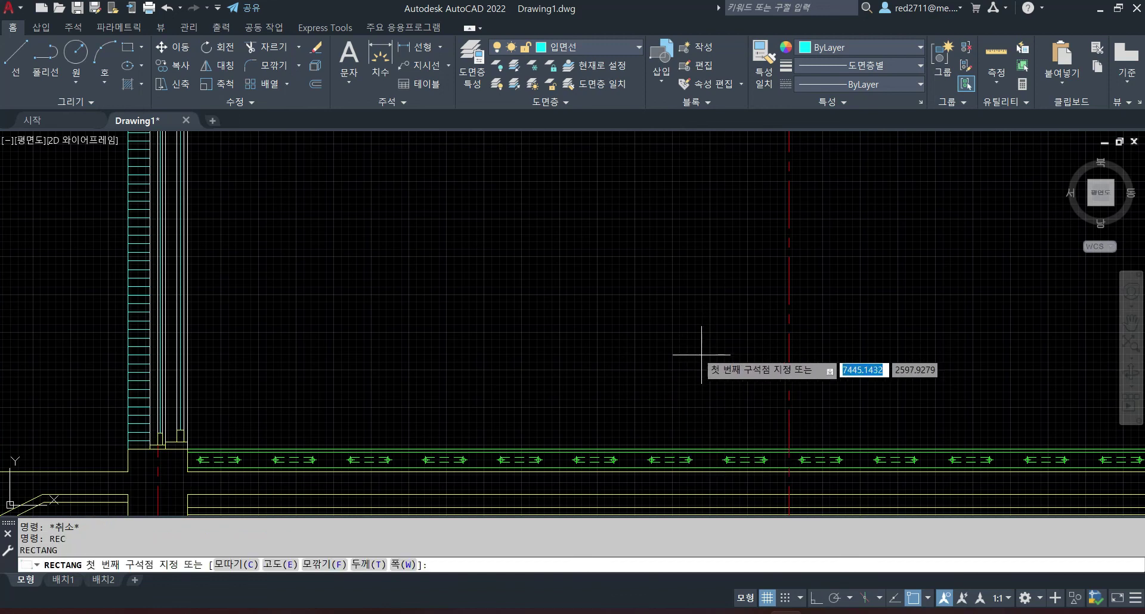
scroll(701, 355, down, 2)
scroll(726, 365, up, 2)
middle_drag(719, 410, 698, 368)
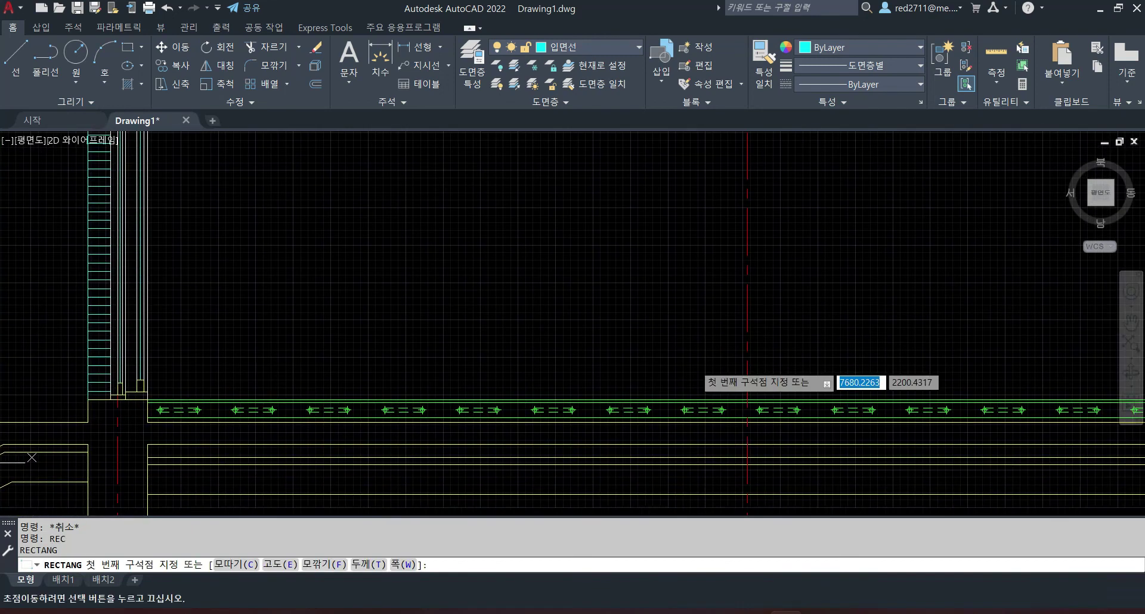
scroll(721, 366, up, 2)
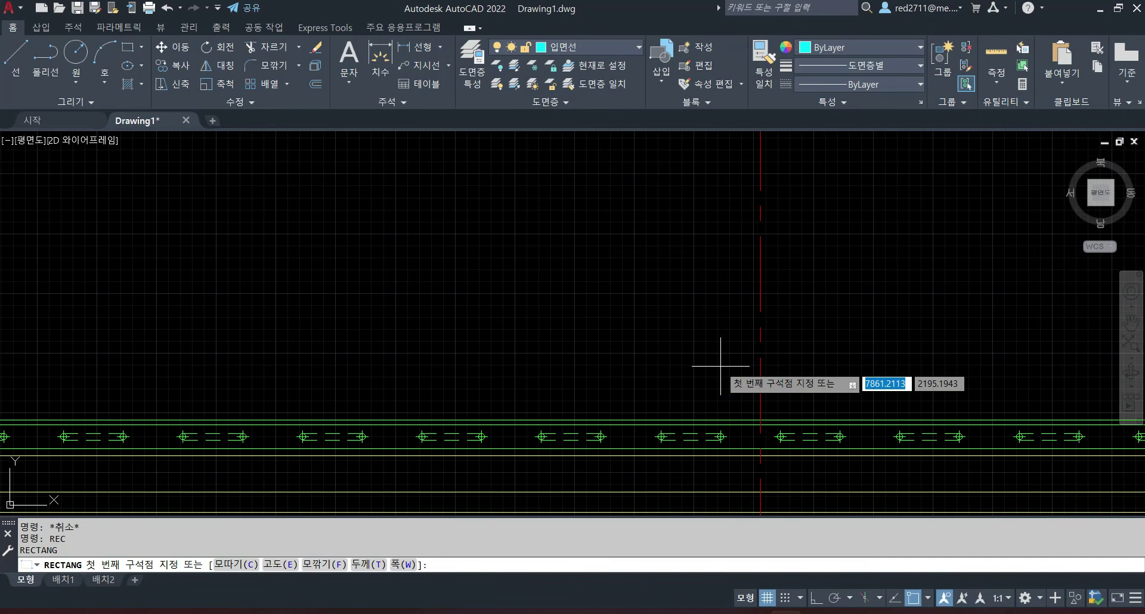
click(760, 420)
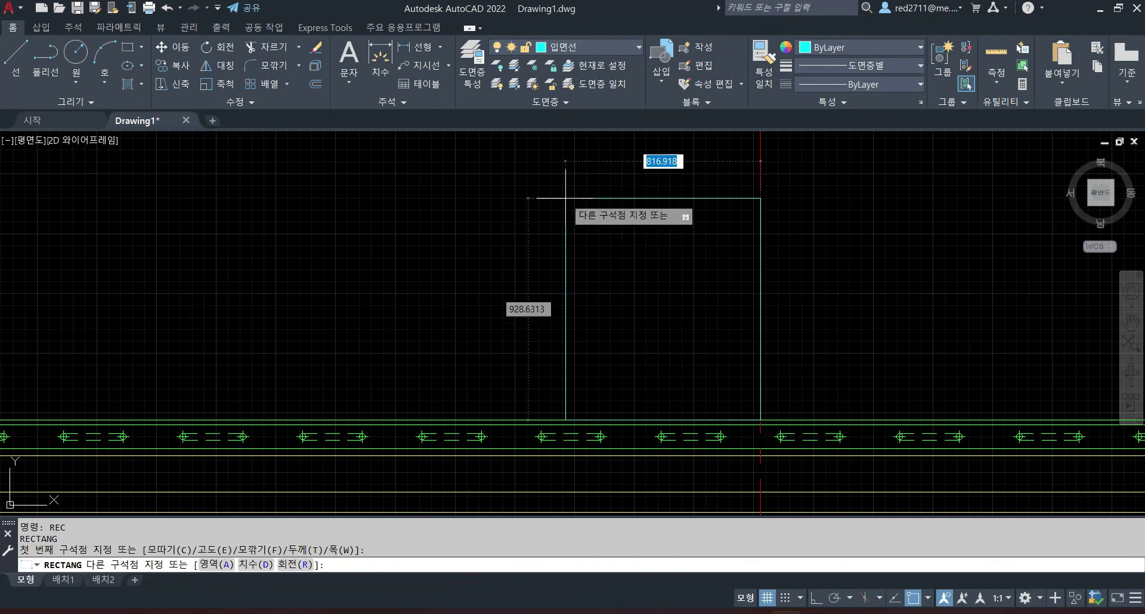
Complete the door rectangle with its opposite corner at @-900,2100 and finish the command.
text(@)
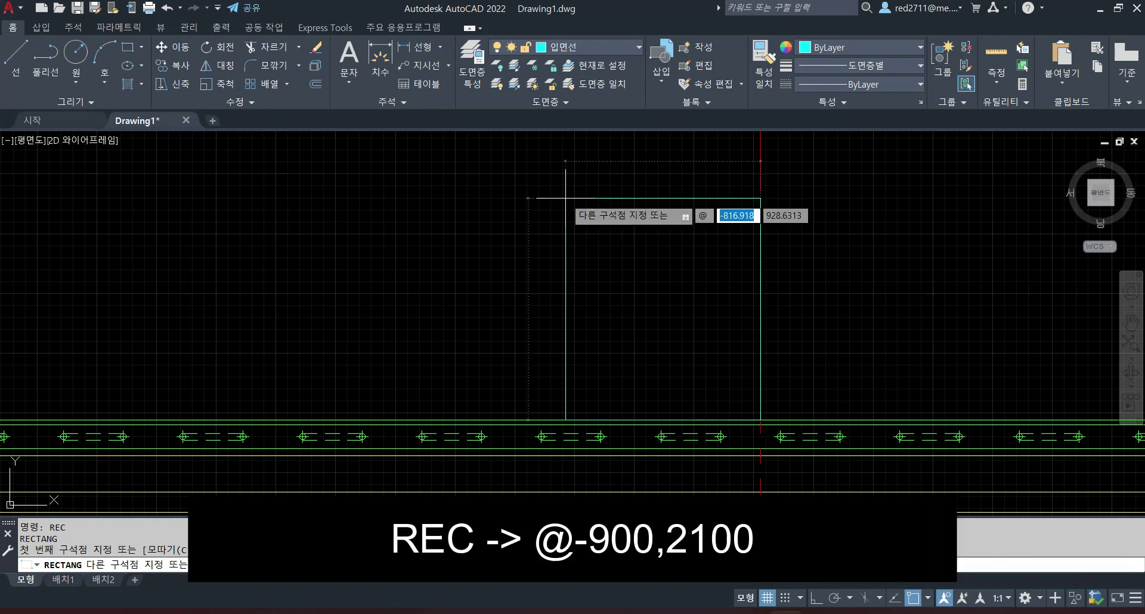
text(-)
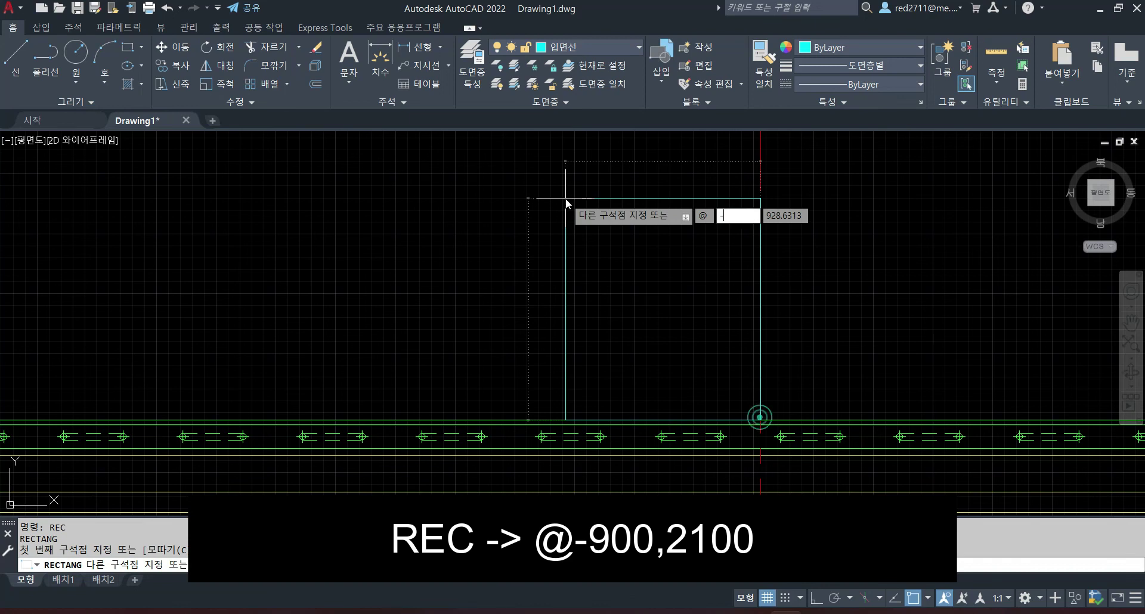
text(900)
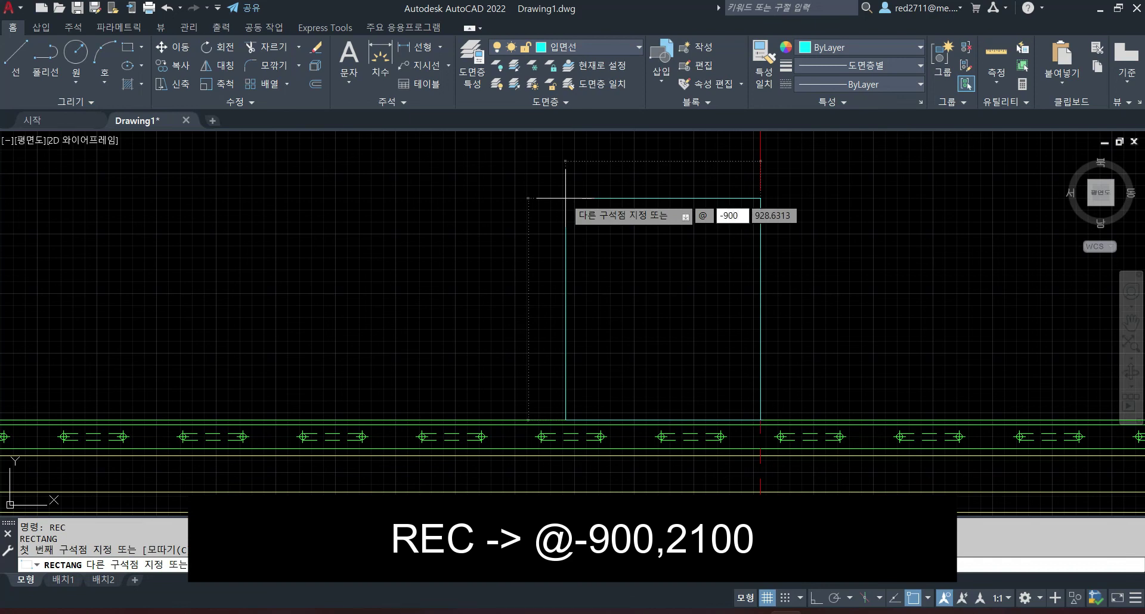
text(,21)
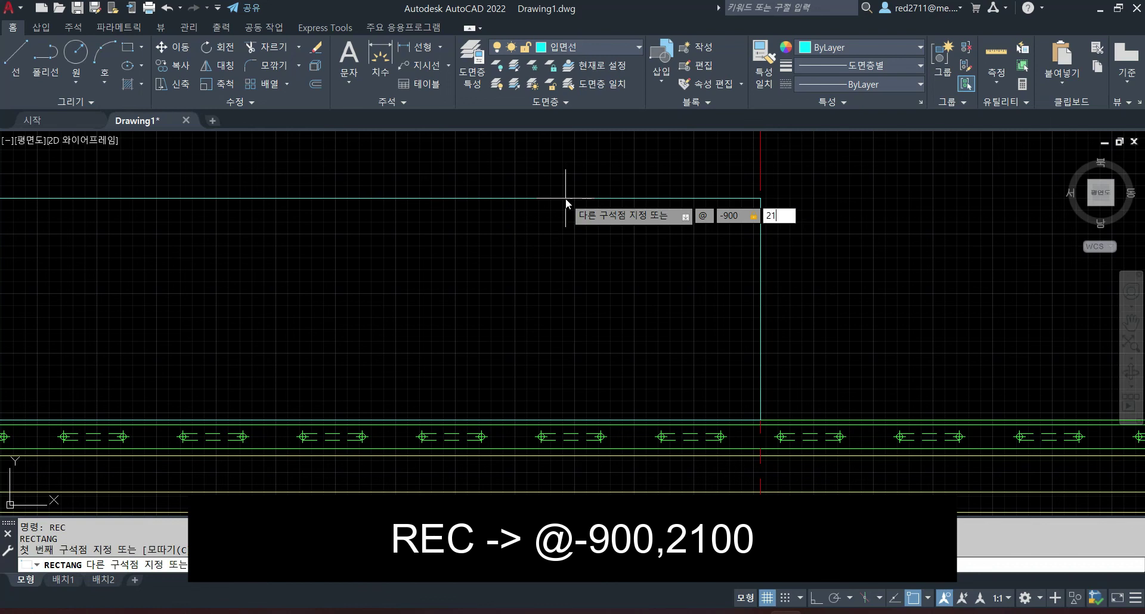
key(Return)
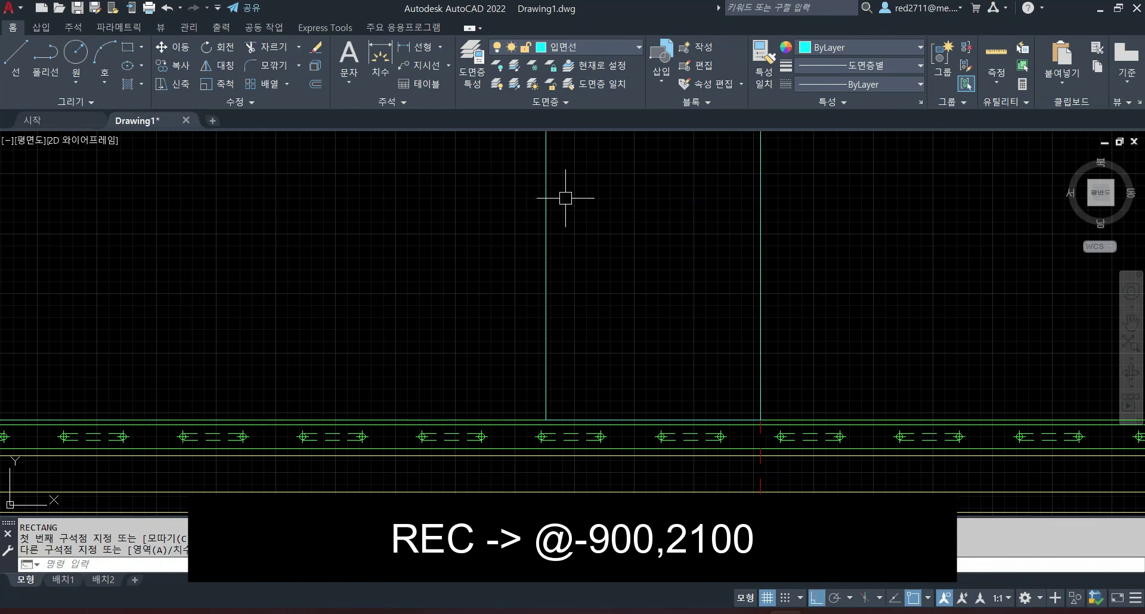
key(Escape)
scroll(654, 224, down, 2)
middle_drag(657, 210, 683, 319)
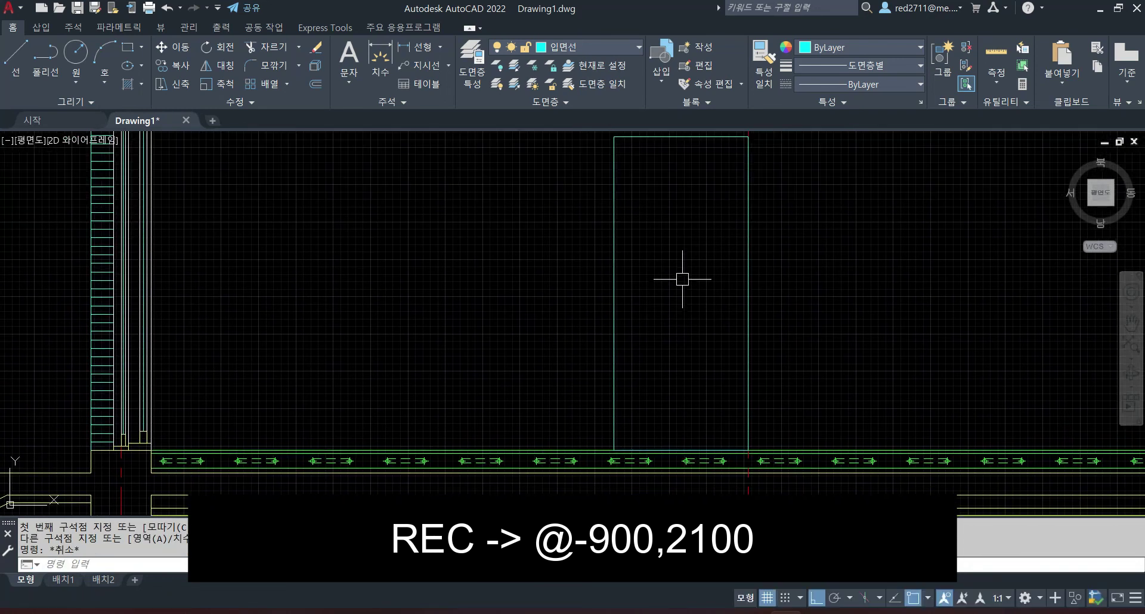
key(Escape)
key(Escape)
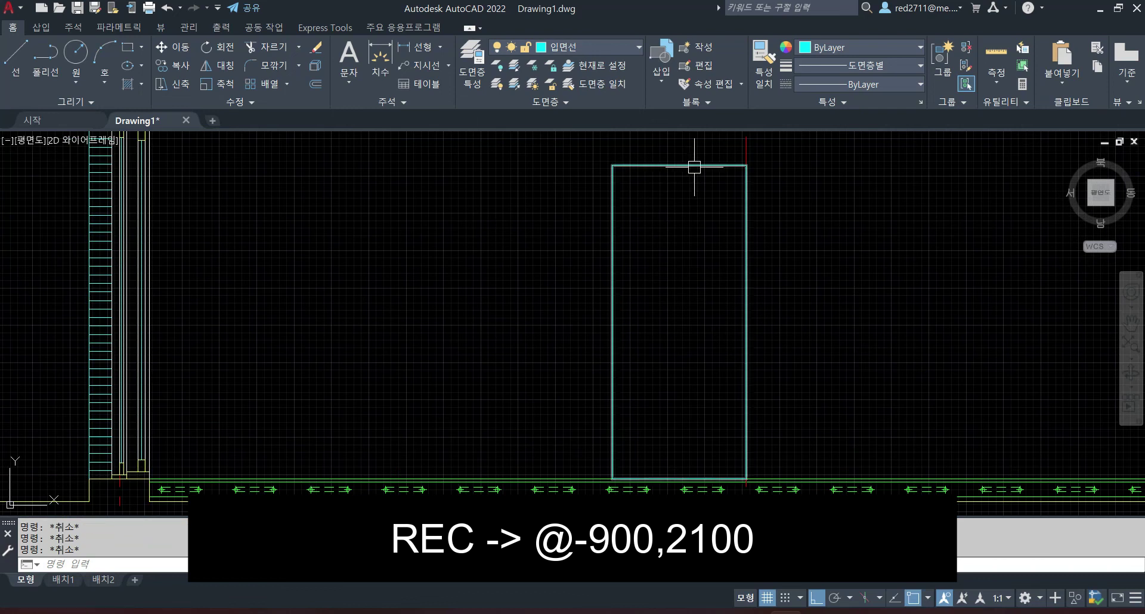
Move the door rectangle 300 horizontally away from the centerline, toward the window wall.
scroll(721, 207, down, 2)
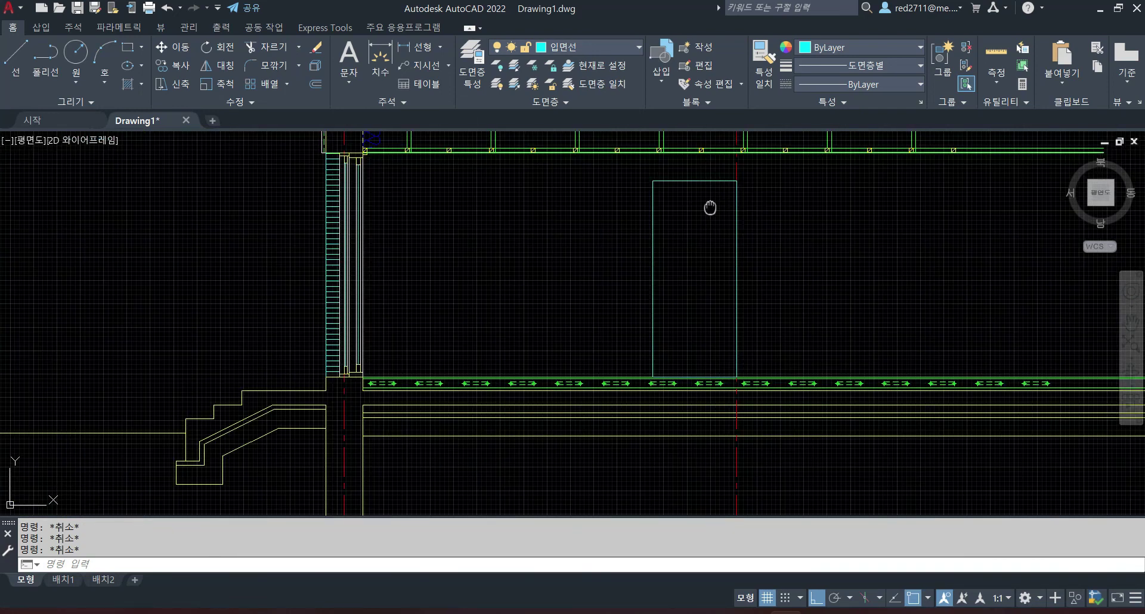
middle_drag(710, 208, 700, 268)
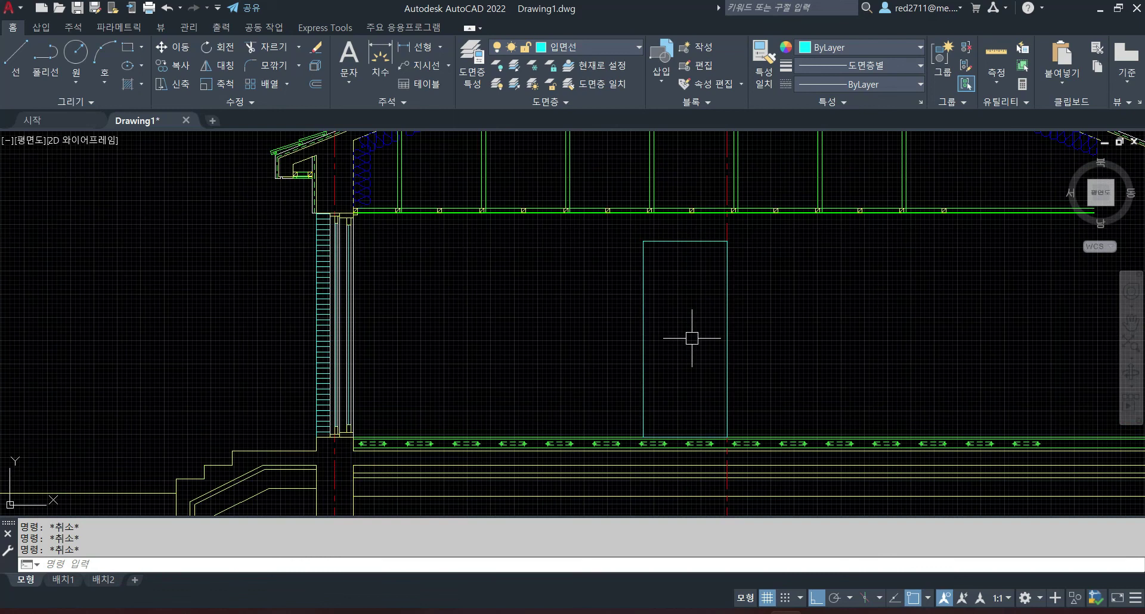
text(m)
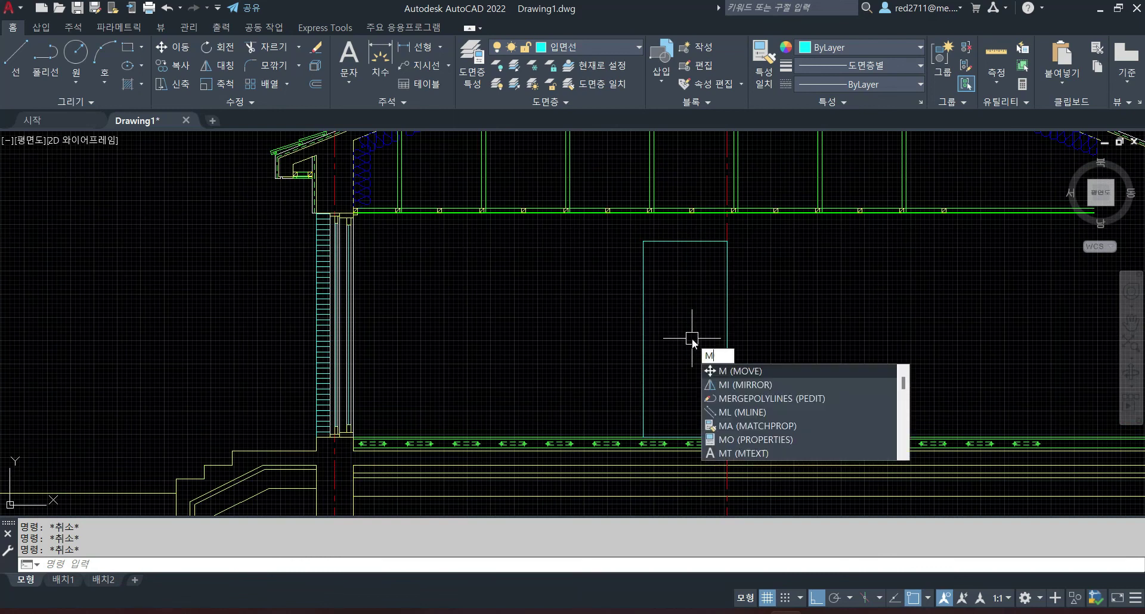
key(Return)
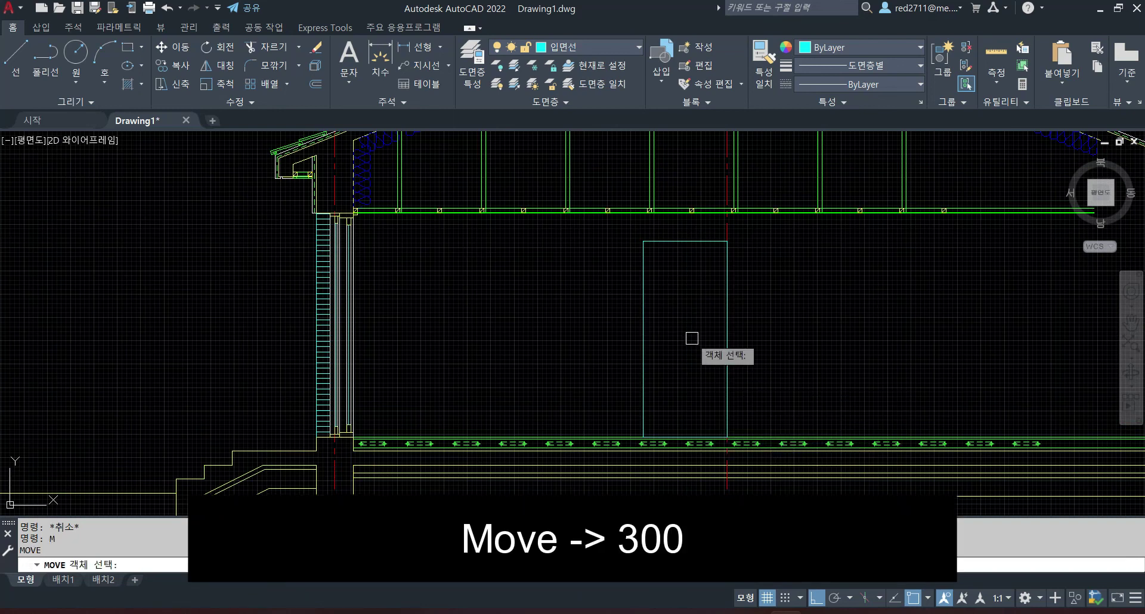
click(642, 310)
key(Return)
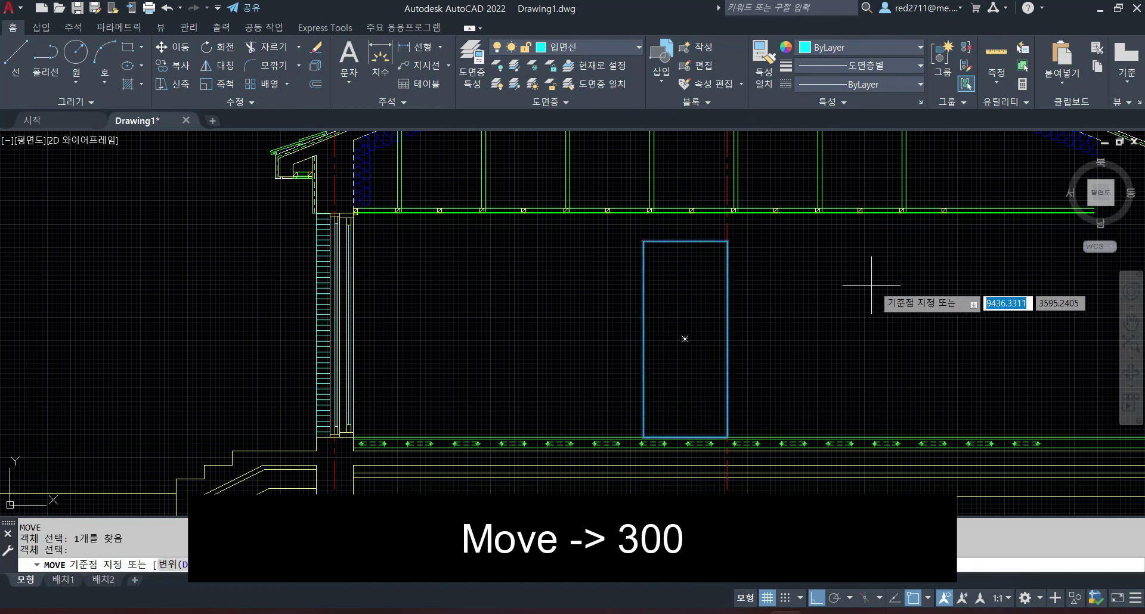
click(929, 289)
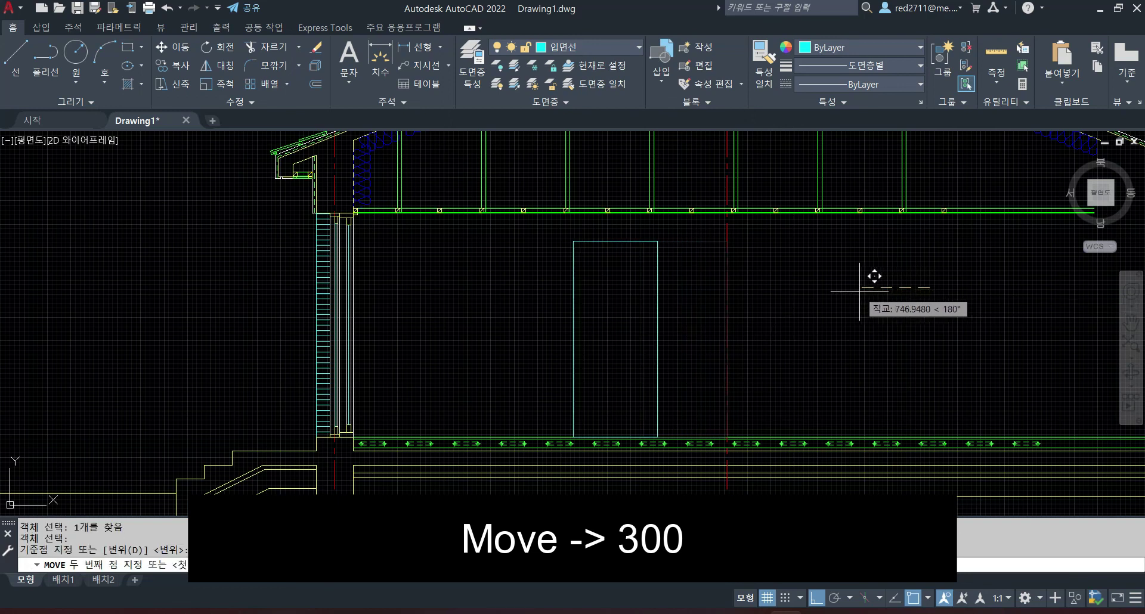
text(300)
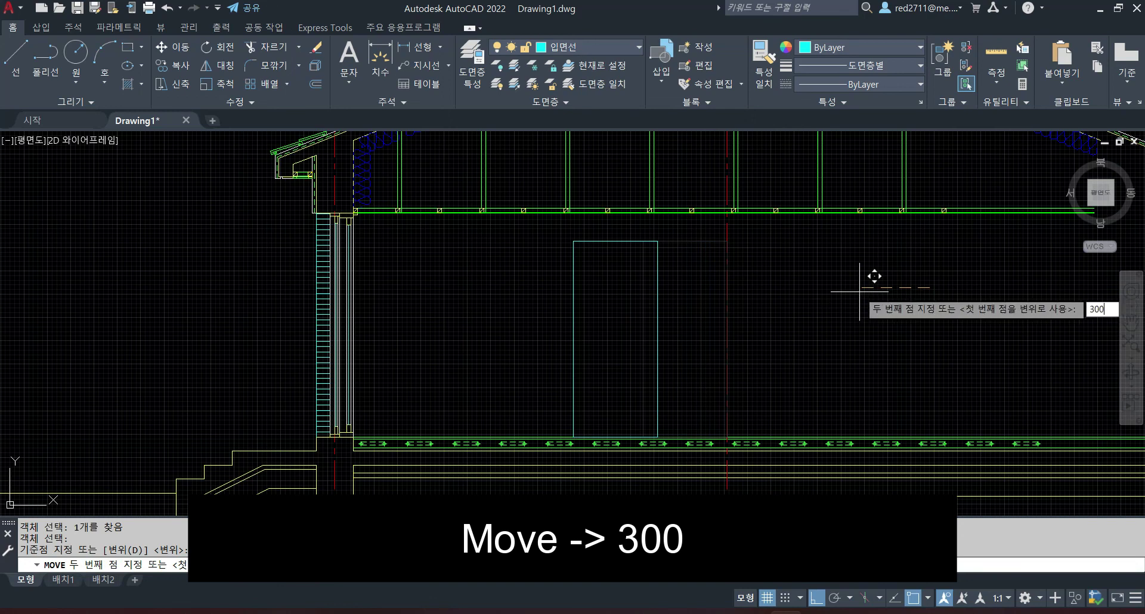
key(Return)
key(Escape)
key(Escape)
key(Escape)
Offset the door rectangle inward by 30 to form the door frame, and finish the offset.
scroll(658, 375, up, 2)
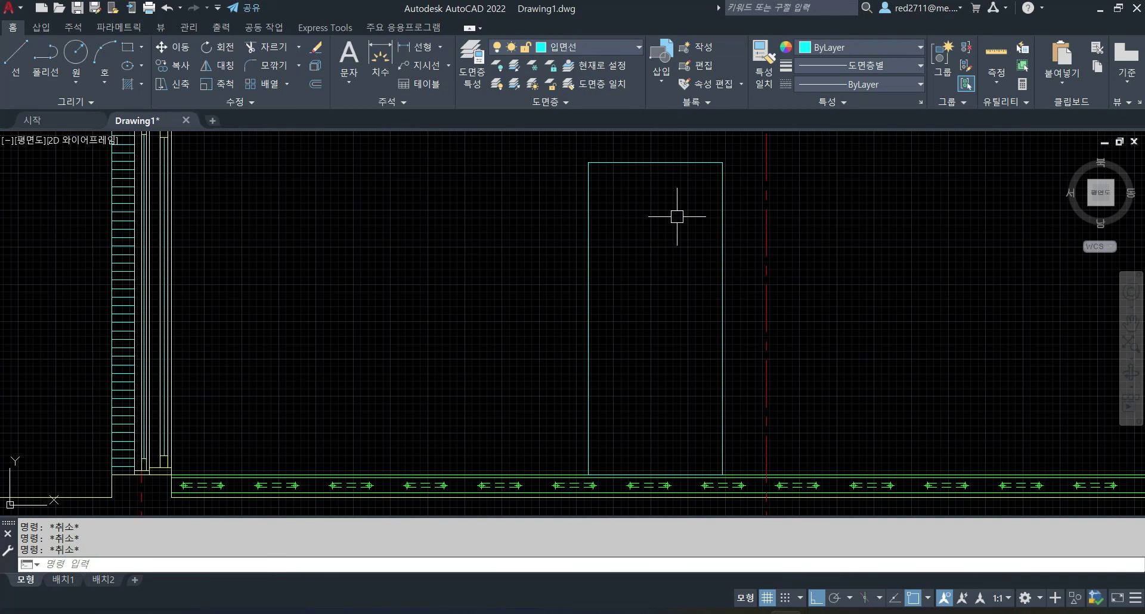
text(o)
key(Return)
text(30)
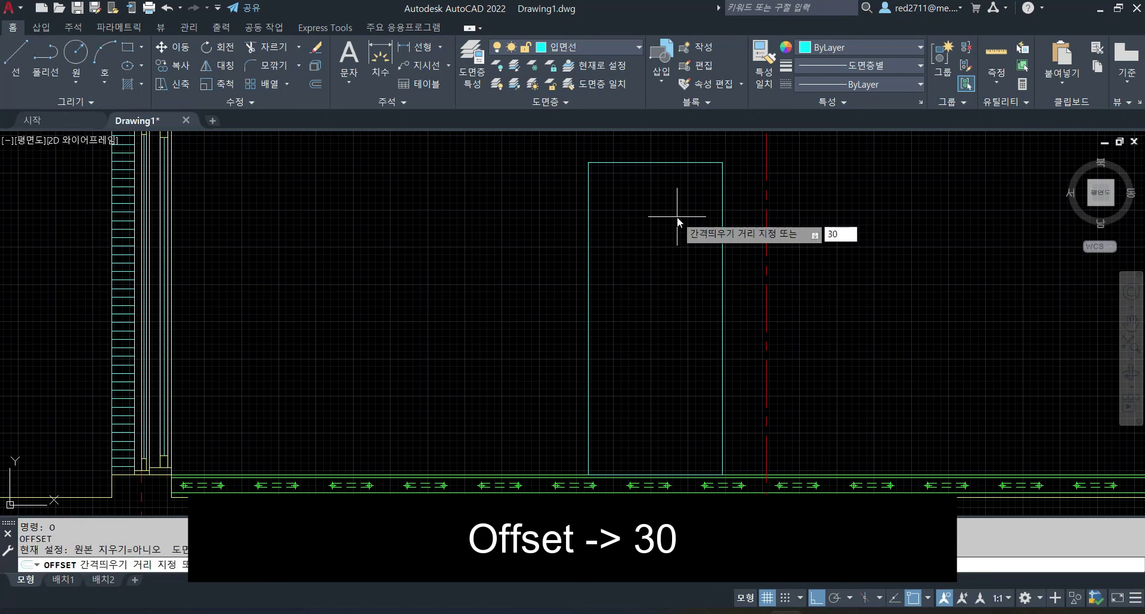
key(Return)
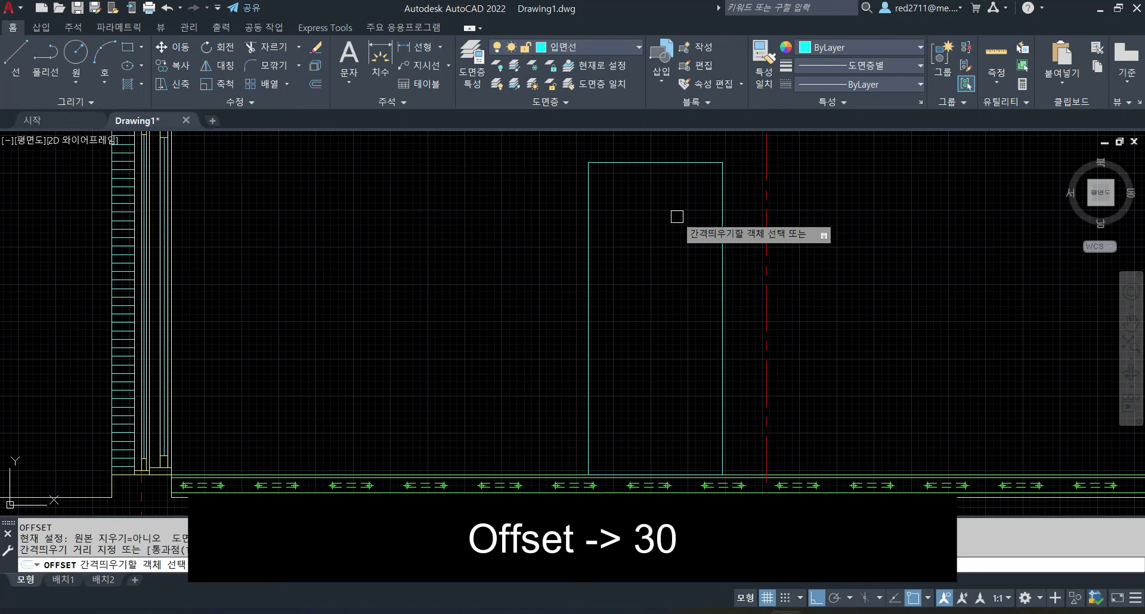
click(721, 217)
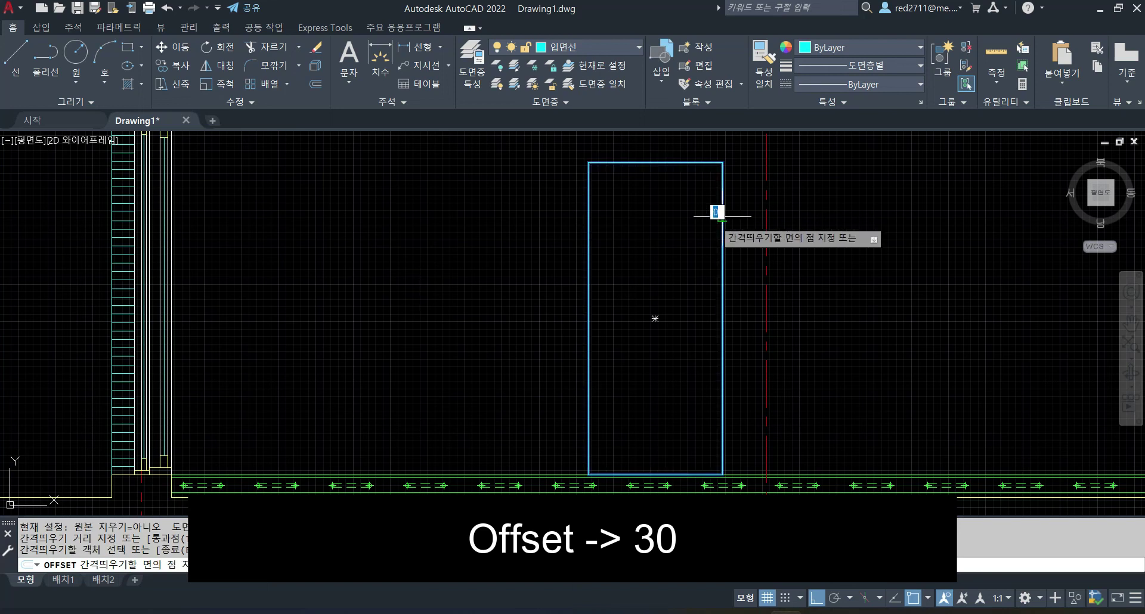
click(668, 246)
middle_drag(625, 440, 642, 360)
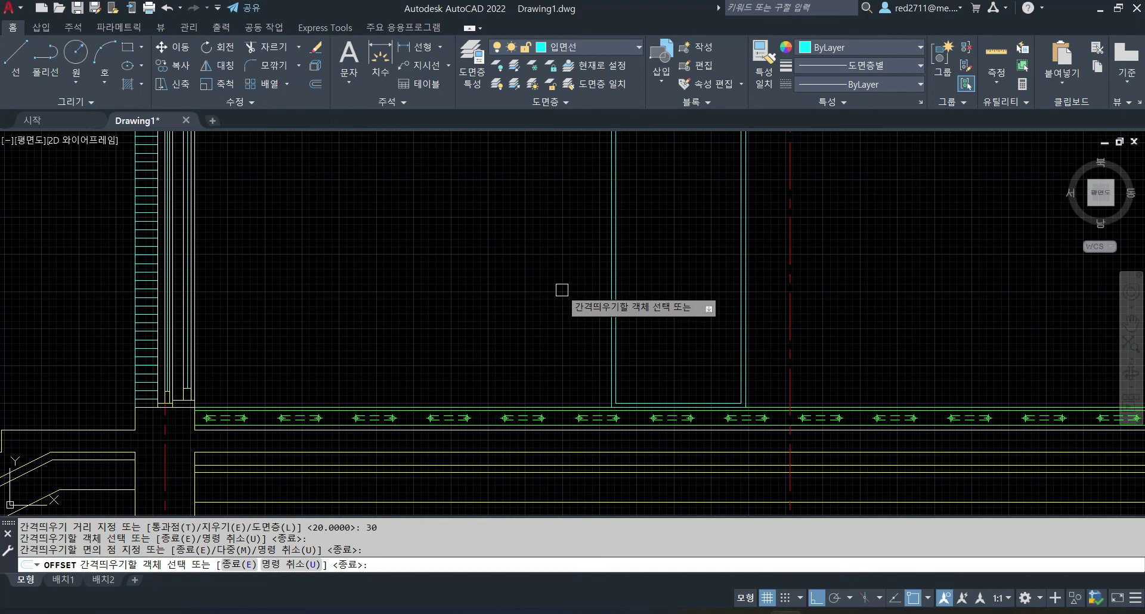
key(Escape)
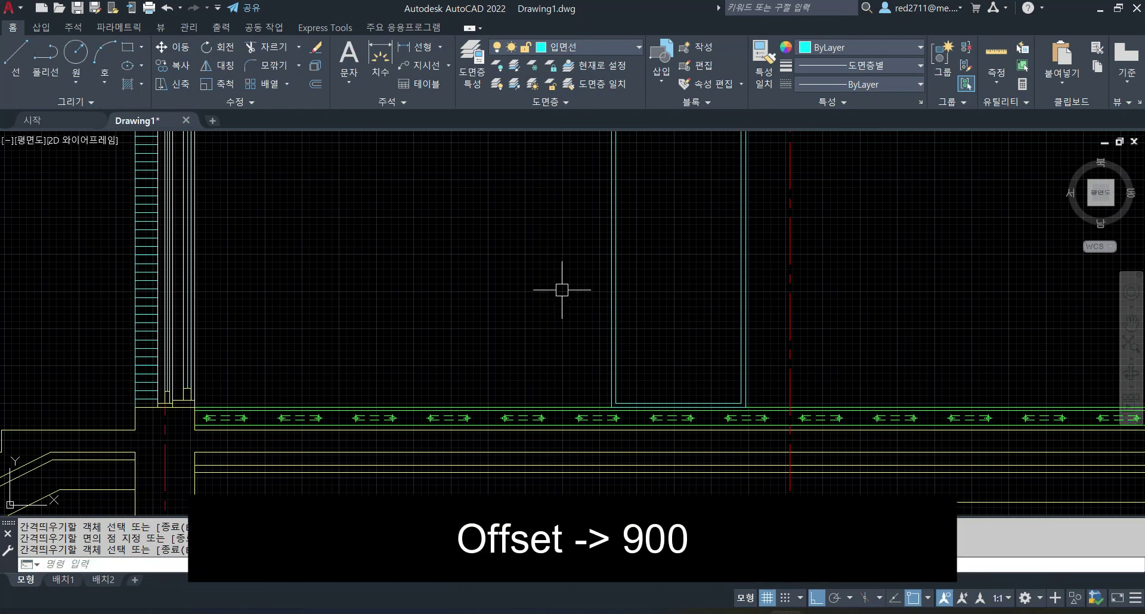
Offset the floor's top line upward by 900 across the door as a guide line, and finish the offset.
text(o)
key(Return)
text(900)
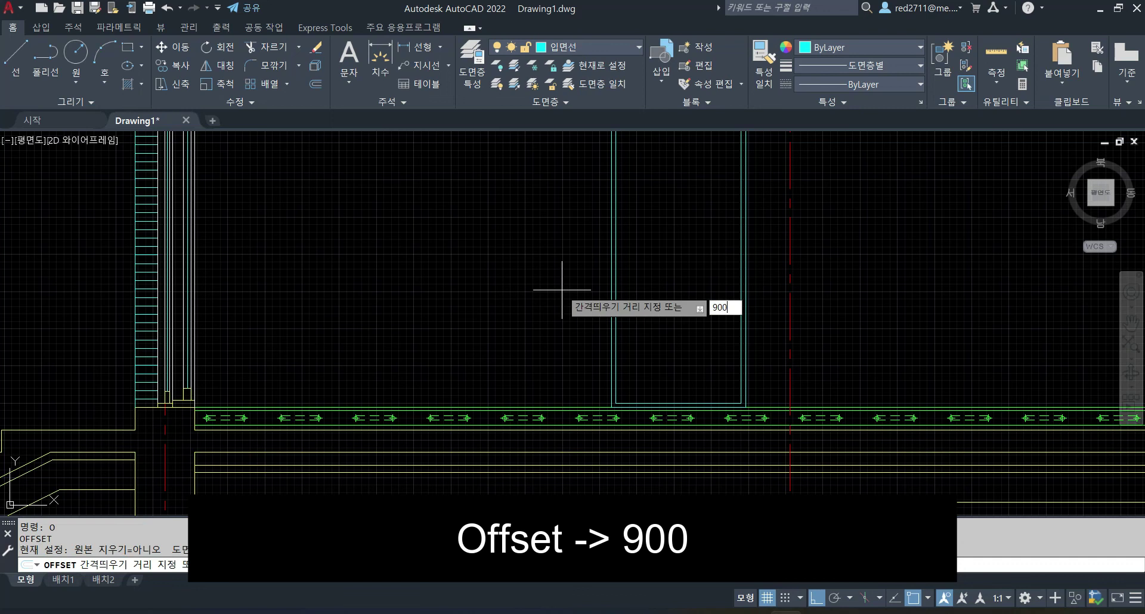
key(Return)
scroll(584, 396, up, 2)
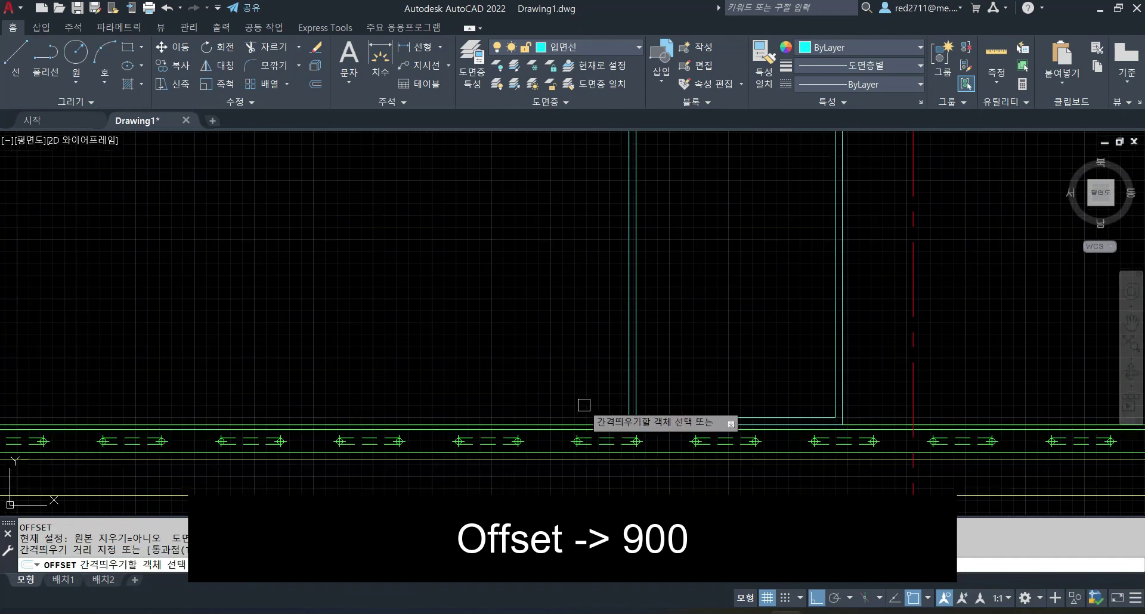
scroll(573, 327, down, 3)
scroll(583, 318, up, 3)
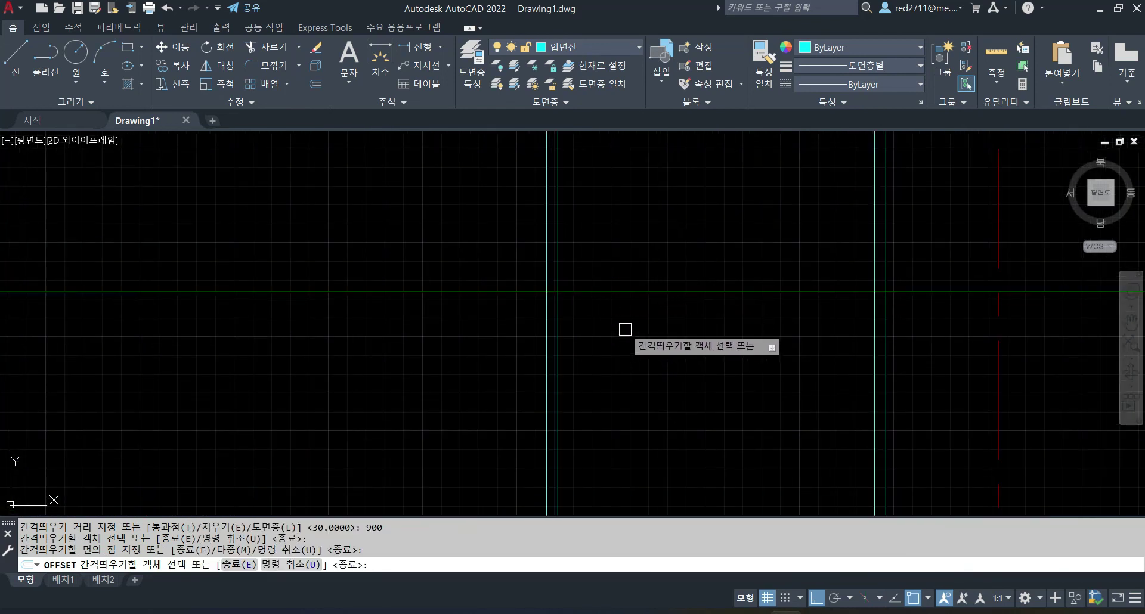
middle_drag(622, 321, 645, 329)
scroll(642, 328, down, 2)
key(Escape)
key(Escape)
key(Escape)
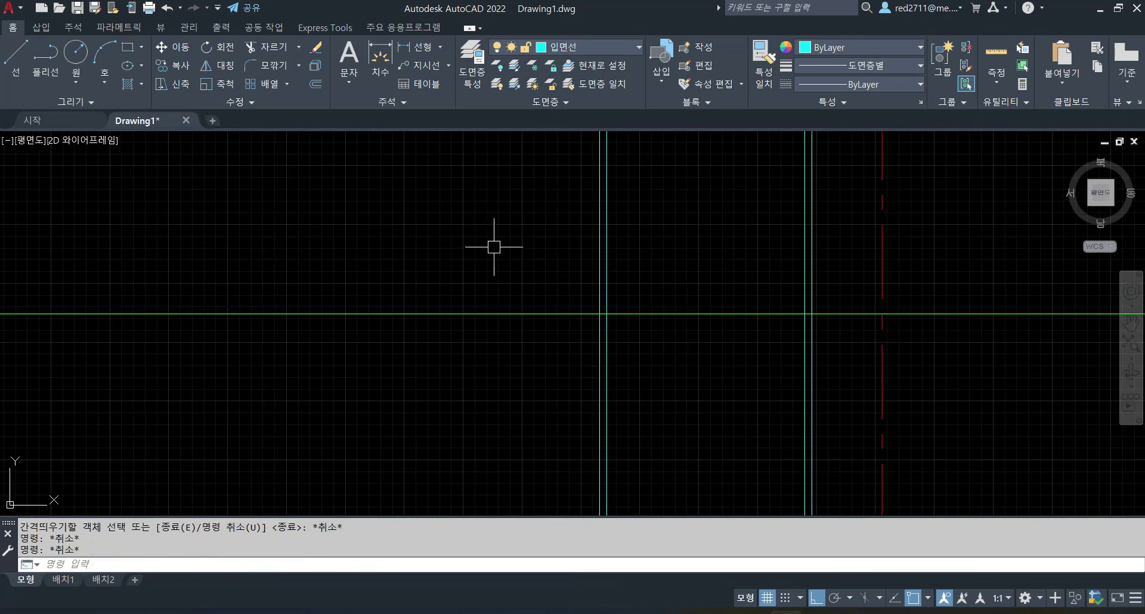
Draw a circle of radius 50 centred where the guide line crosses the door frame's inner edge farther from the centerline.
middle_drag(493, 249, 523, 270)
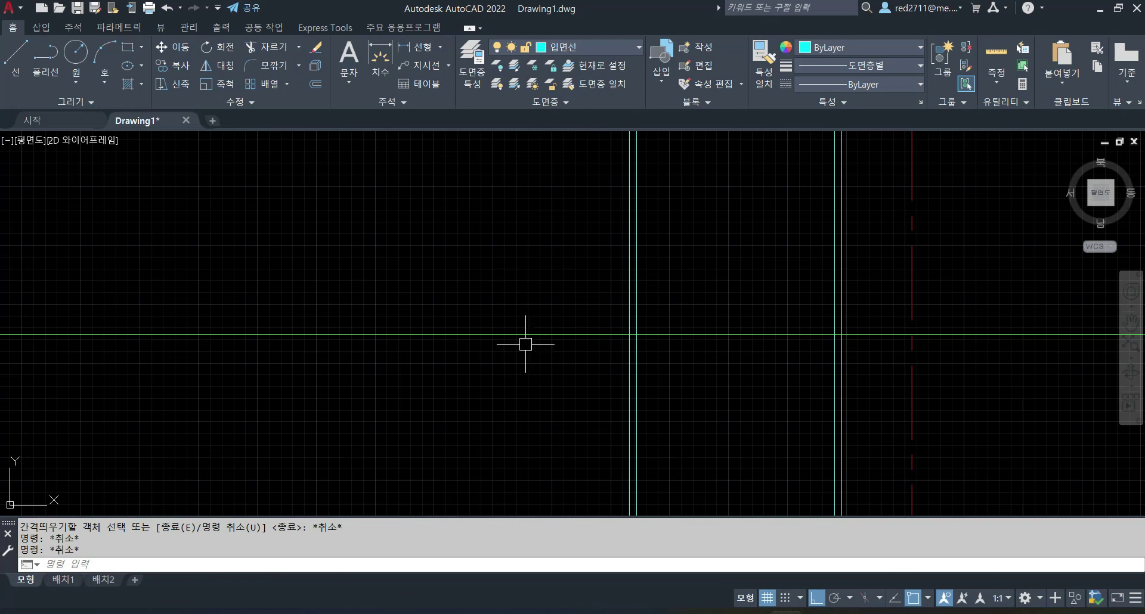
middle_drag(709, 399, 653, 382)
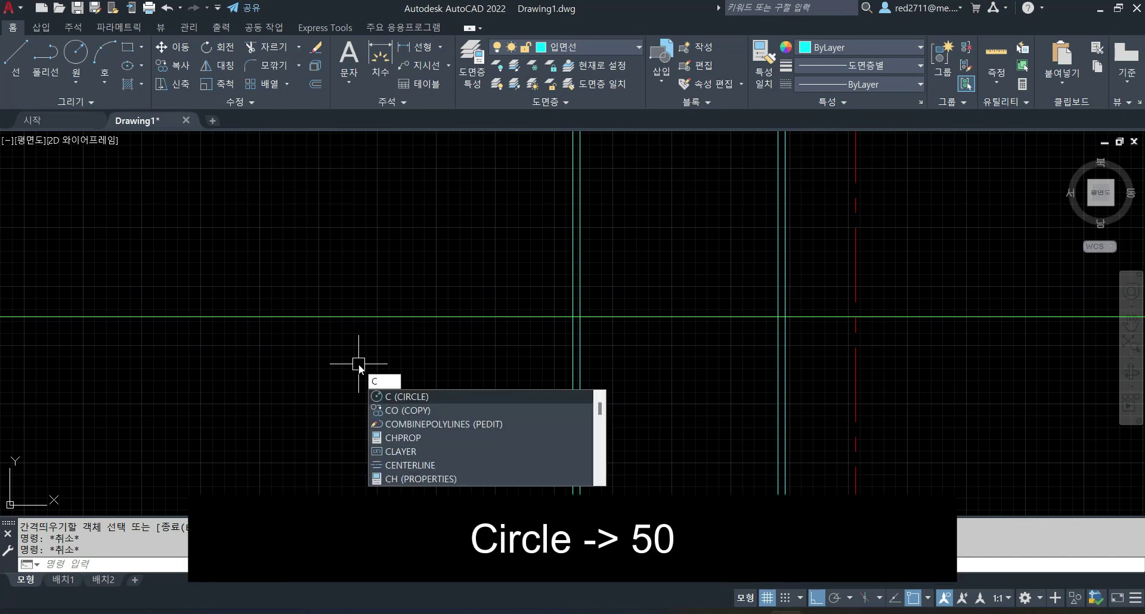
key(Return)
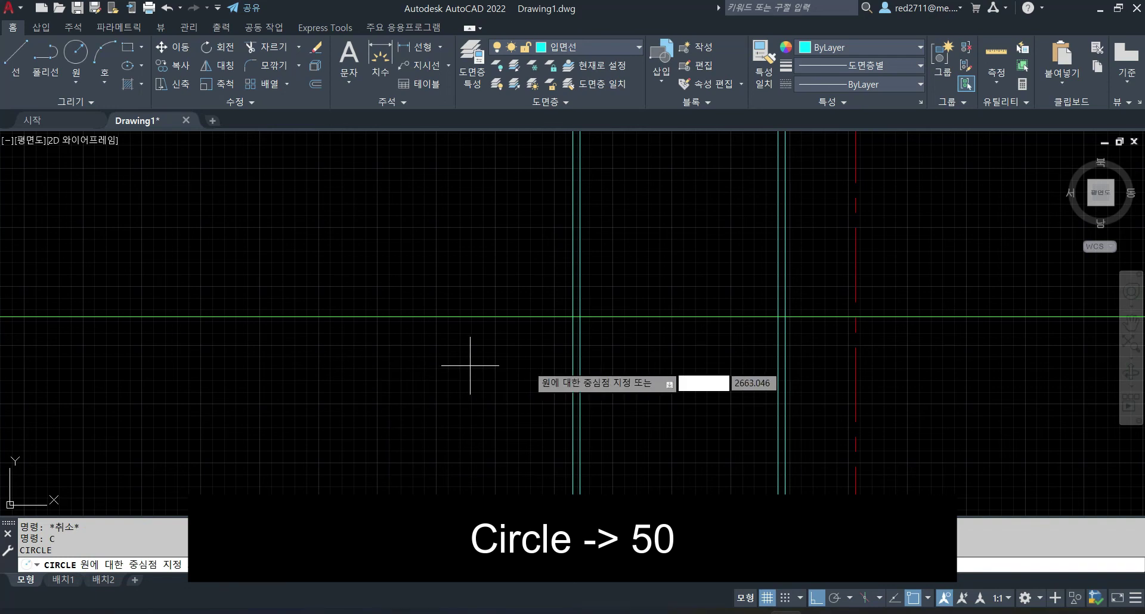
scroll(641, 339, up, 2)
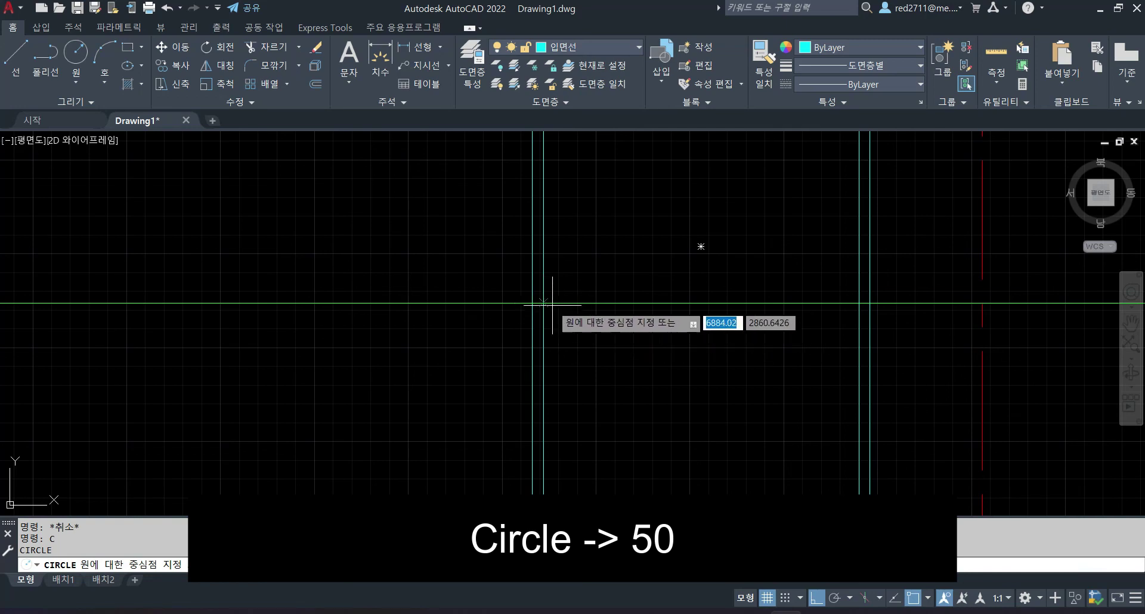
click(543, 303)
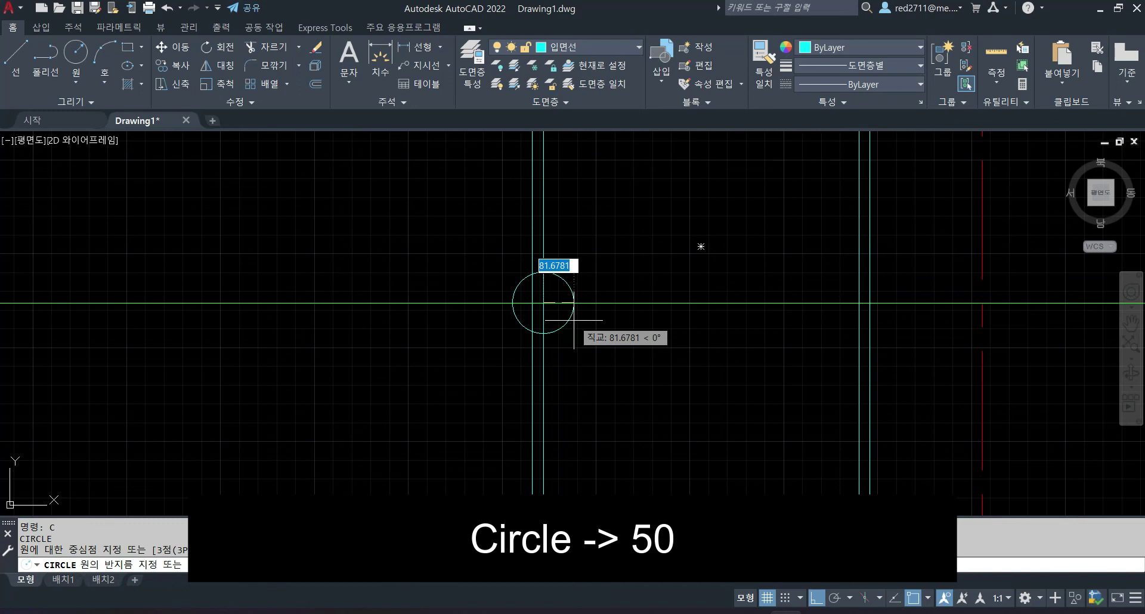
text(50)
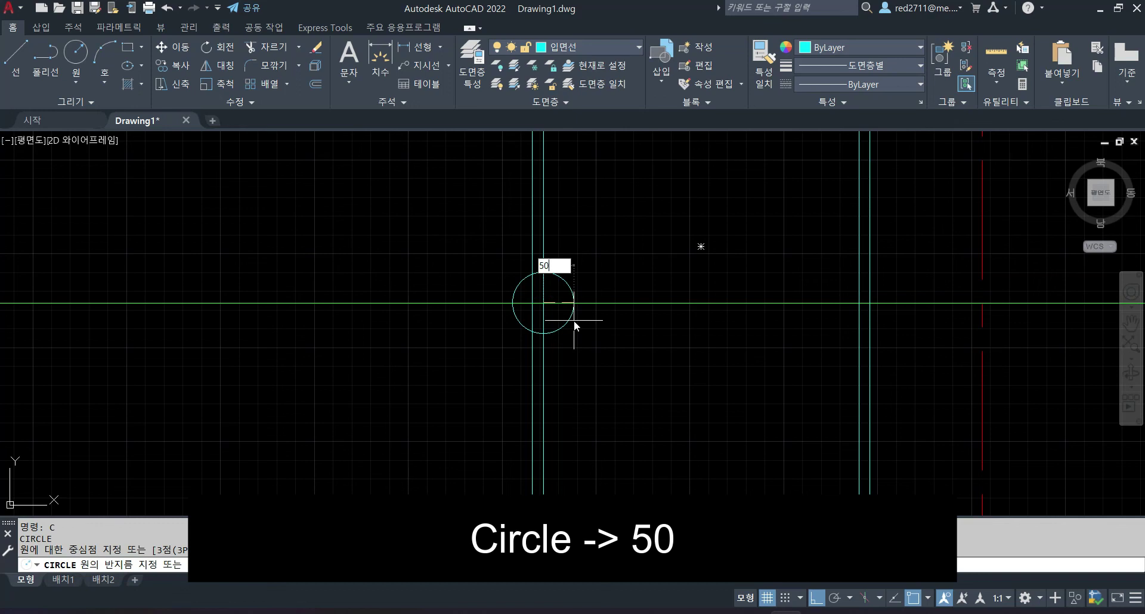
key(Return)
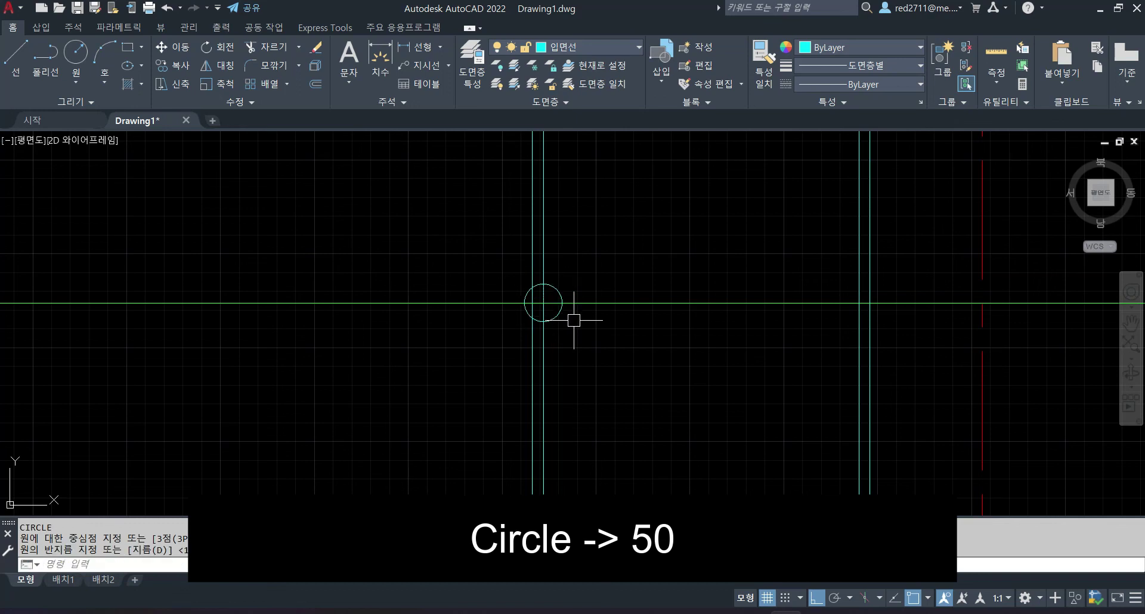
scroll(542, 304, up, 2)
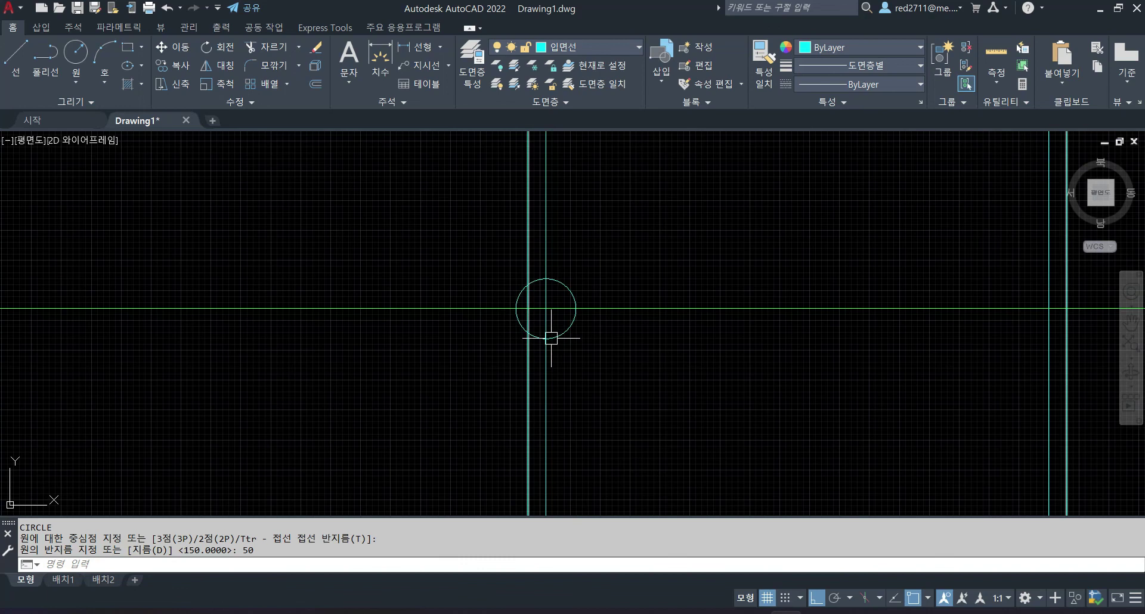
key(Escape)
key(Escape)
key(Escape)
Draw a 100-long horizontal line from the circle's center toward the middle of the door, and finish the line.
scroll(573, 325, up, 2)
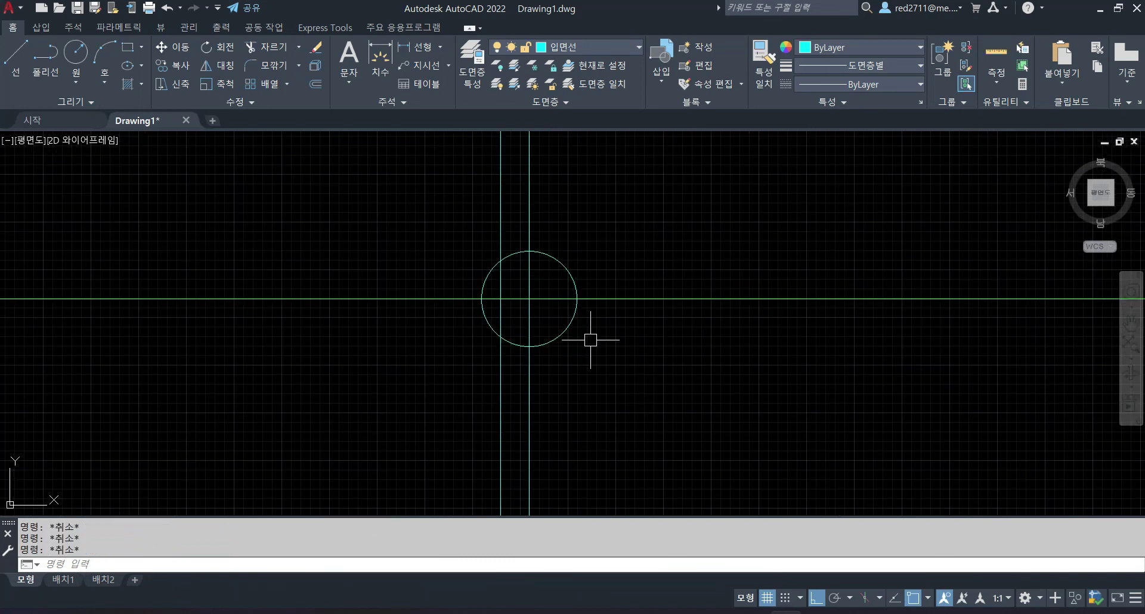
text(l)
key(Return)
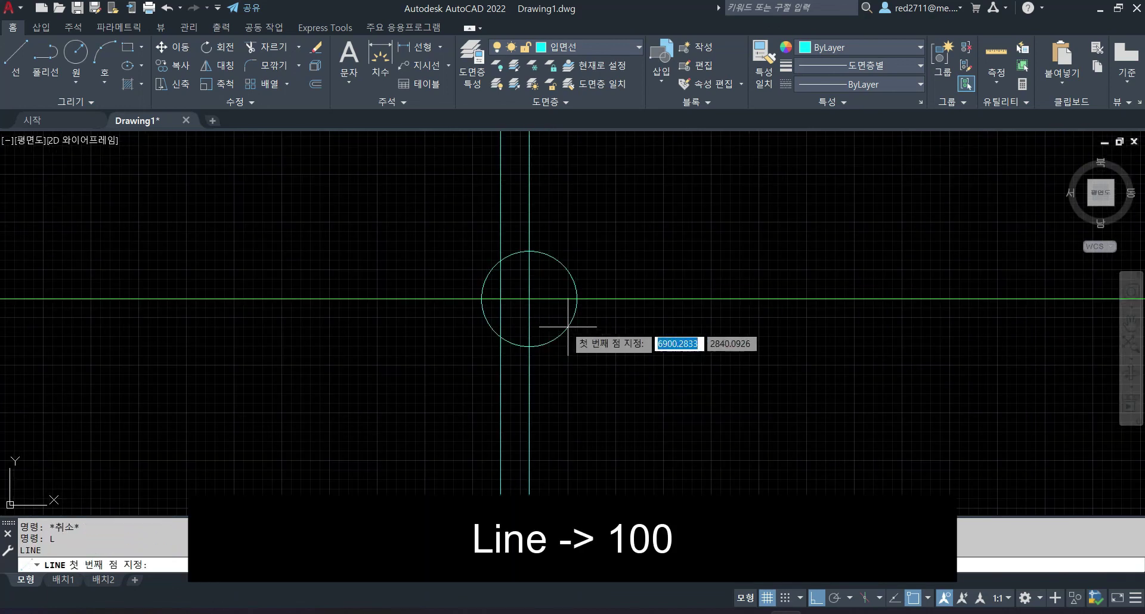
click(529, 299)
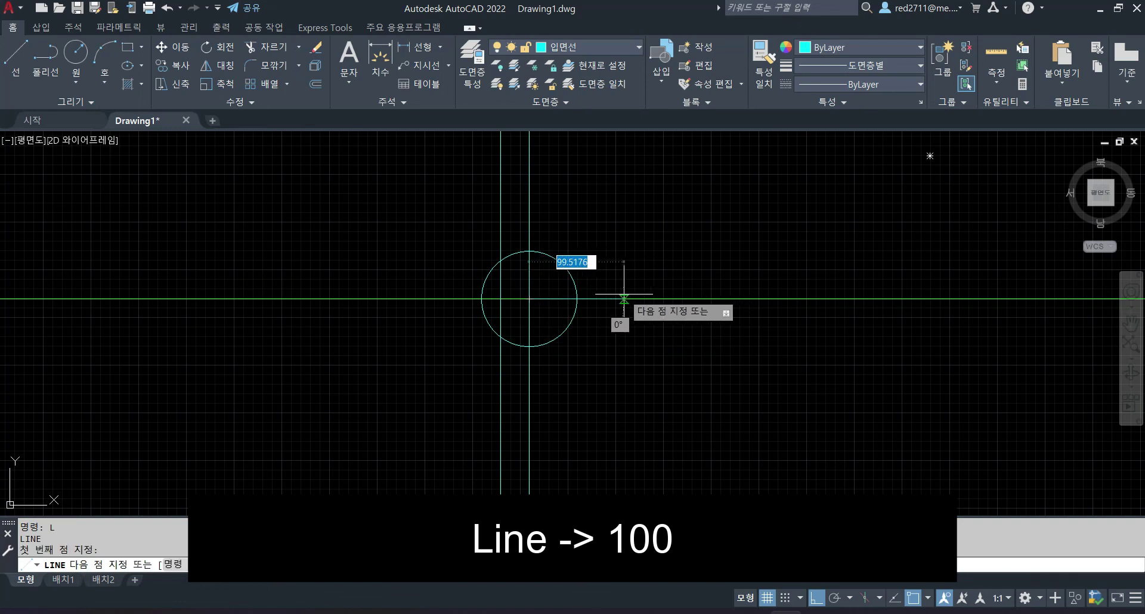
text(100)
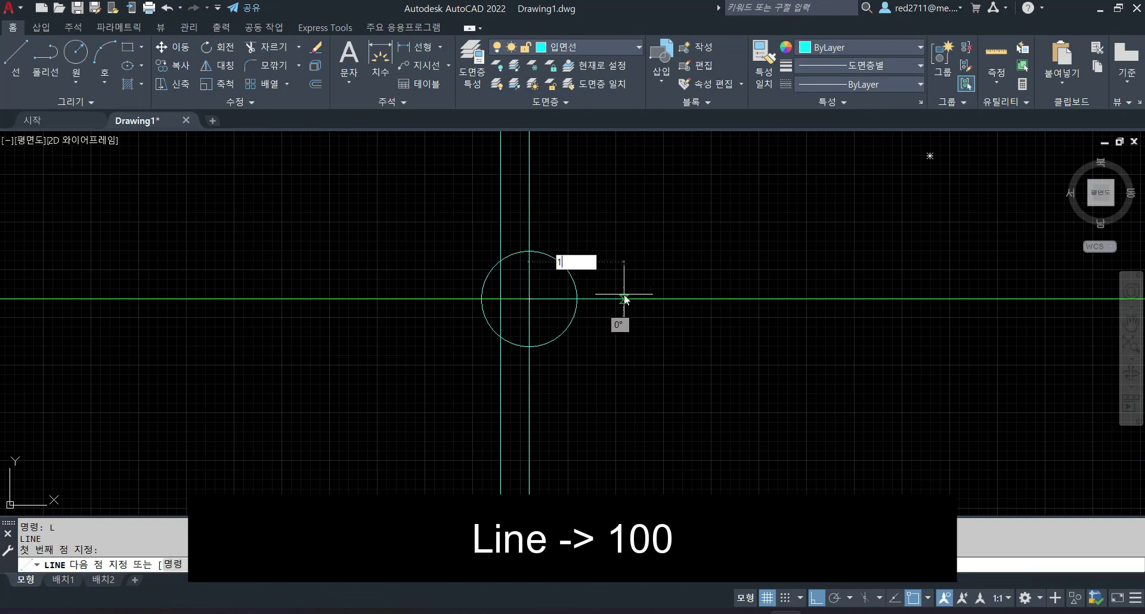
key(Return)
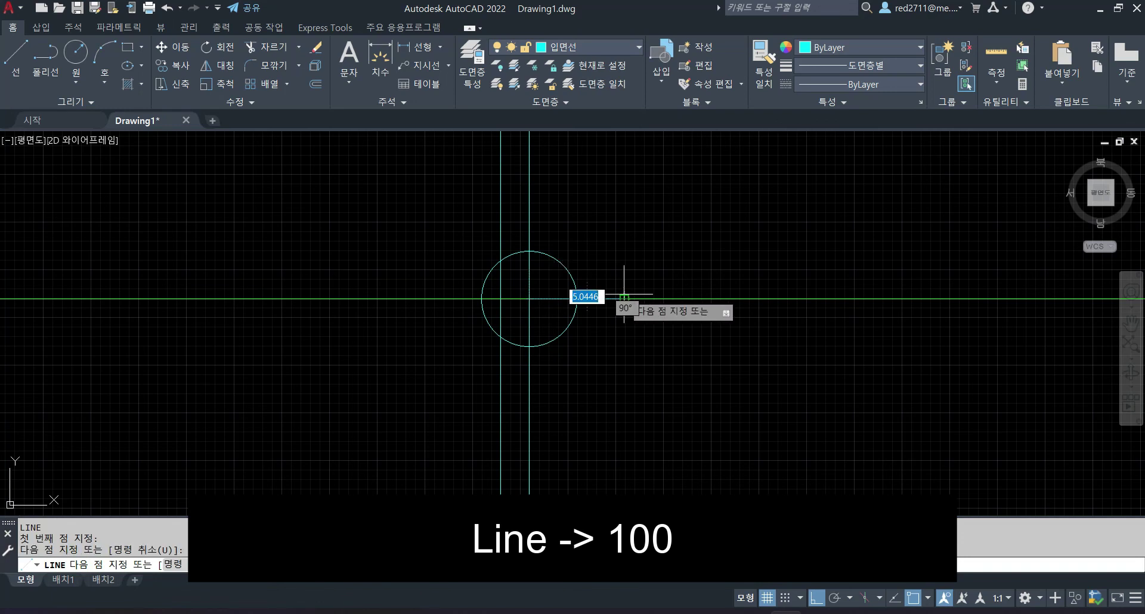
key(Escape)
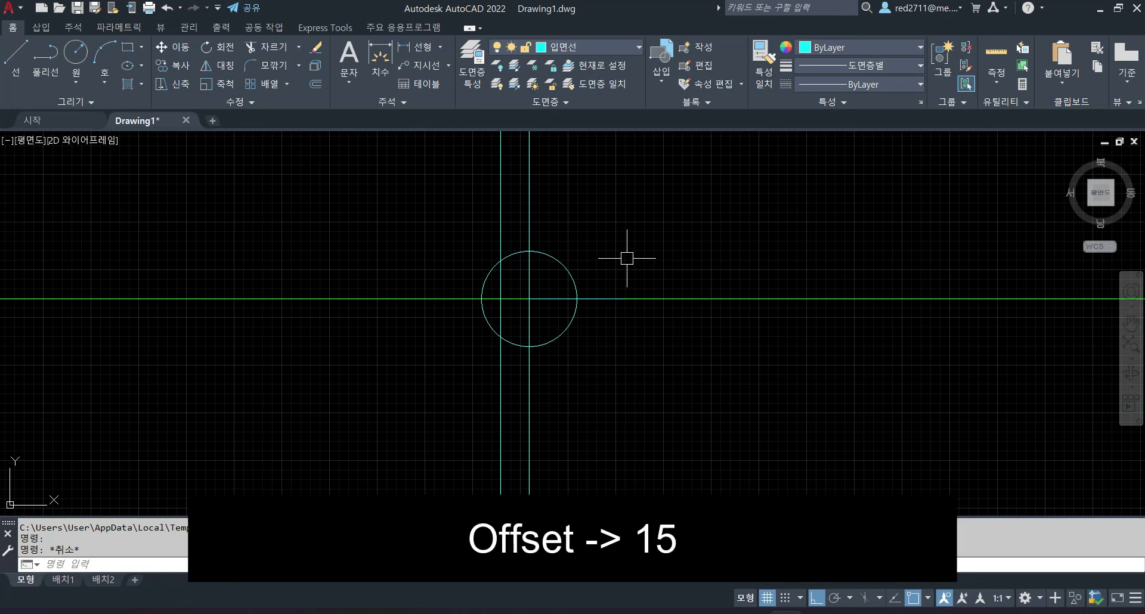
Offset the 100-long handle line by 15 both upward and downward, and finish the offset.
text(o)
key(Return)
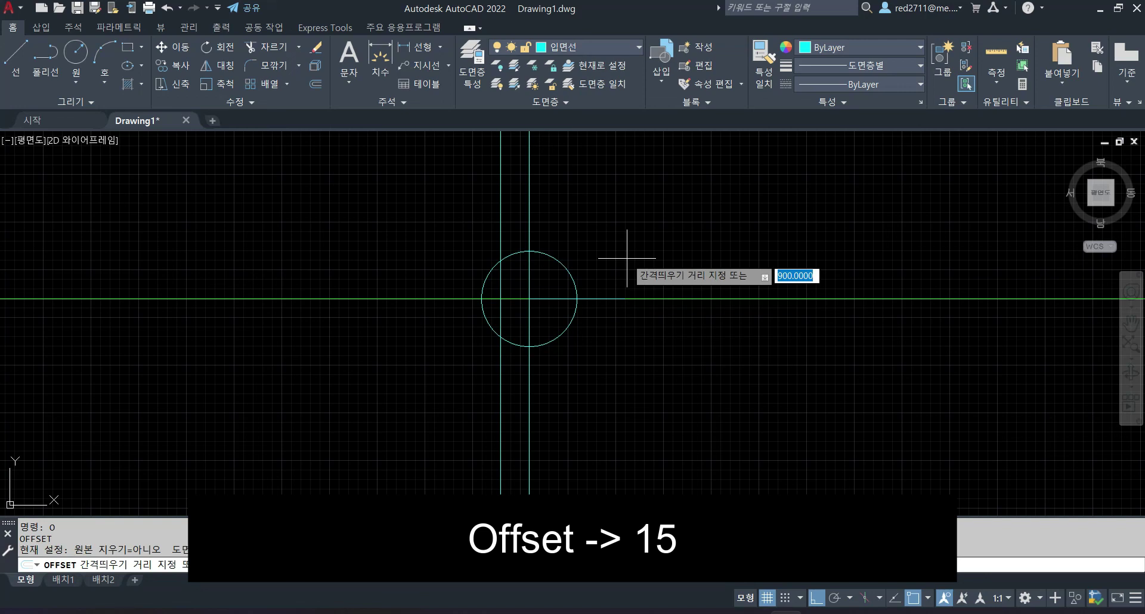
text(15)
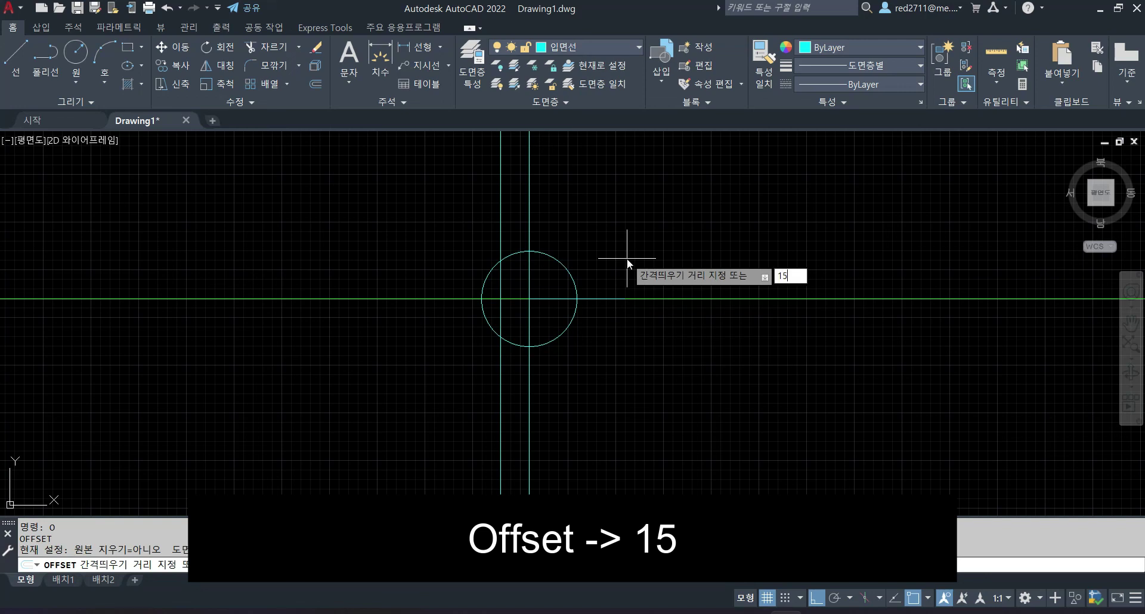
key(Return)
click(595, 298)
click(605, 260)
click(595, 299)
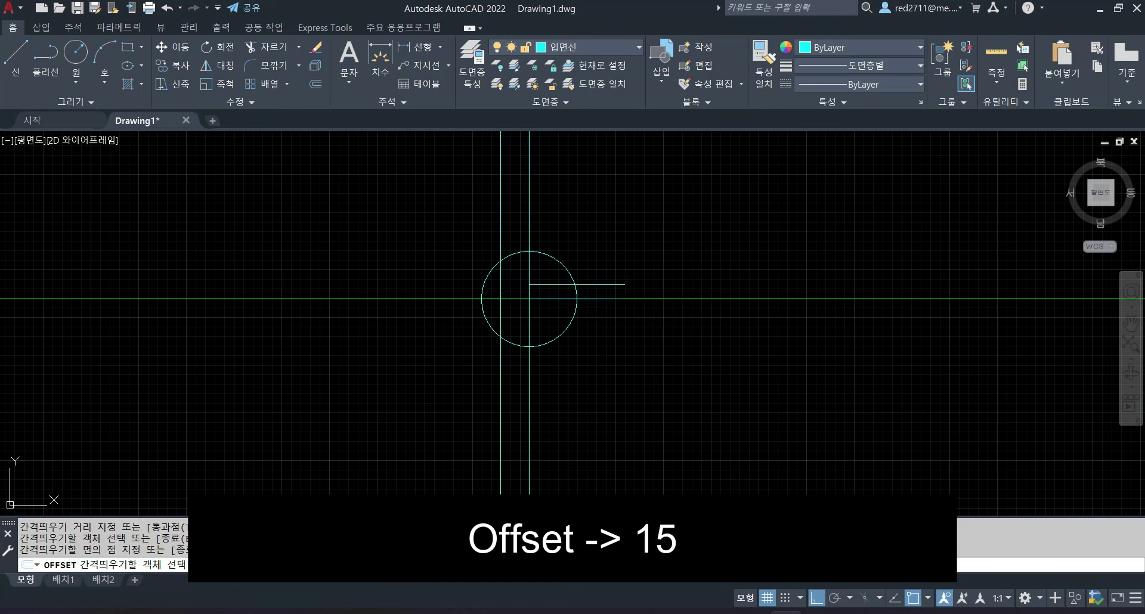
click(596, 335)
key(Escape)
Erase the original middle line between the two offset handle lines.
scroll(577, 305, up, 2)
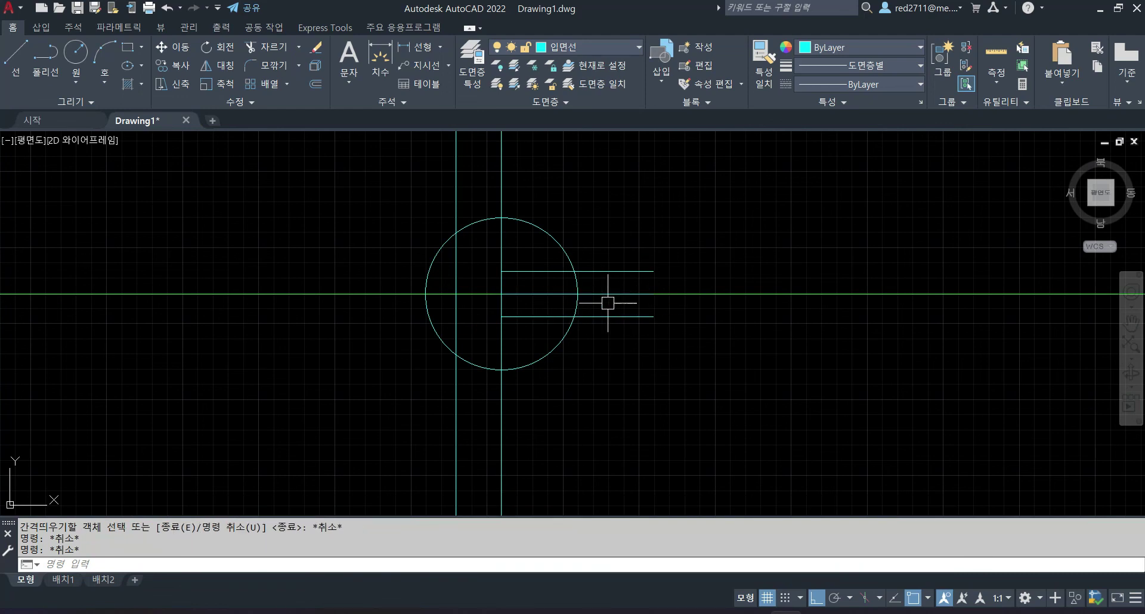
key(Escape)
click(544, 295)
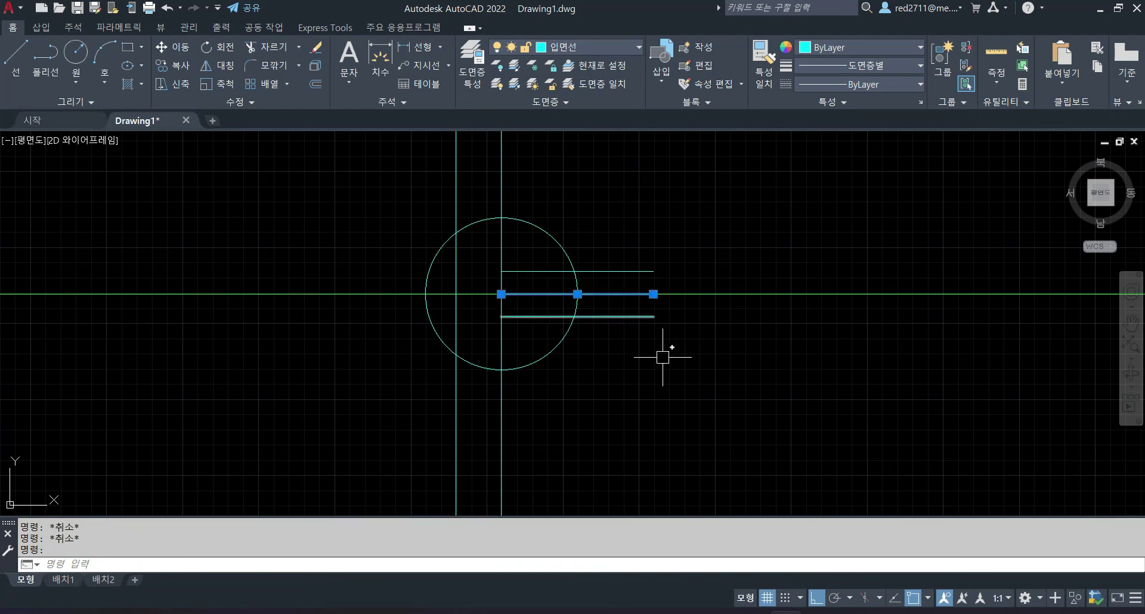
text(e)
key(Return)
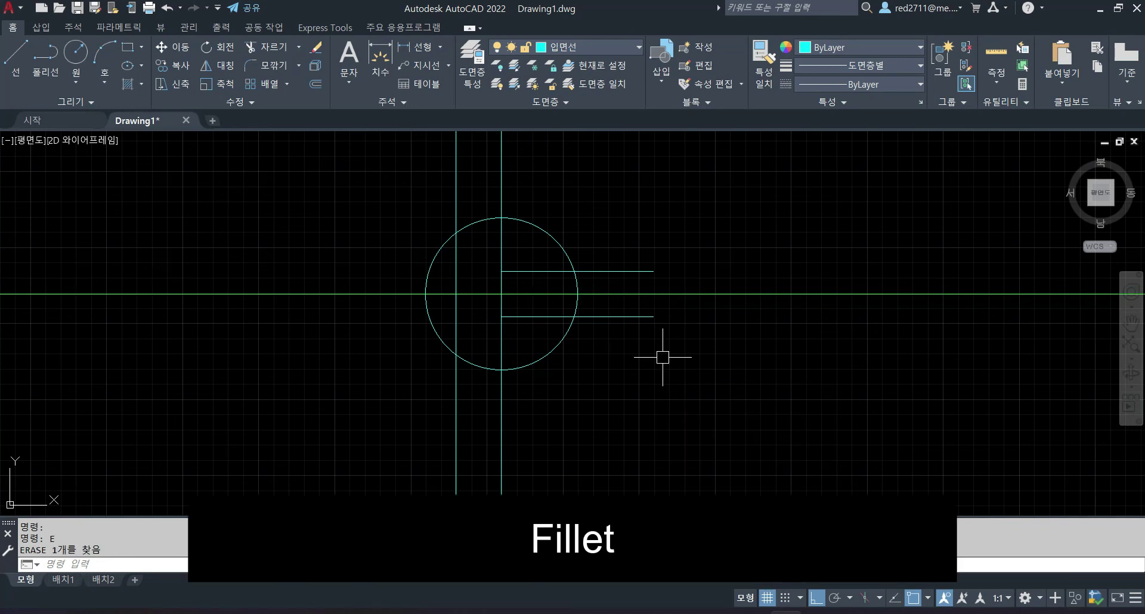
Fillet the two parallel handle lines at both ends to close the lever with rounded caps.
text(F)
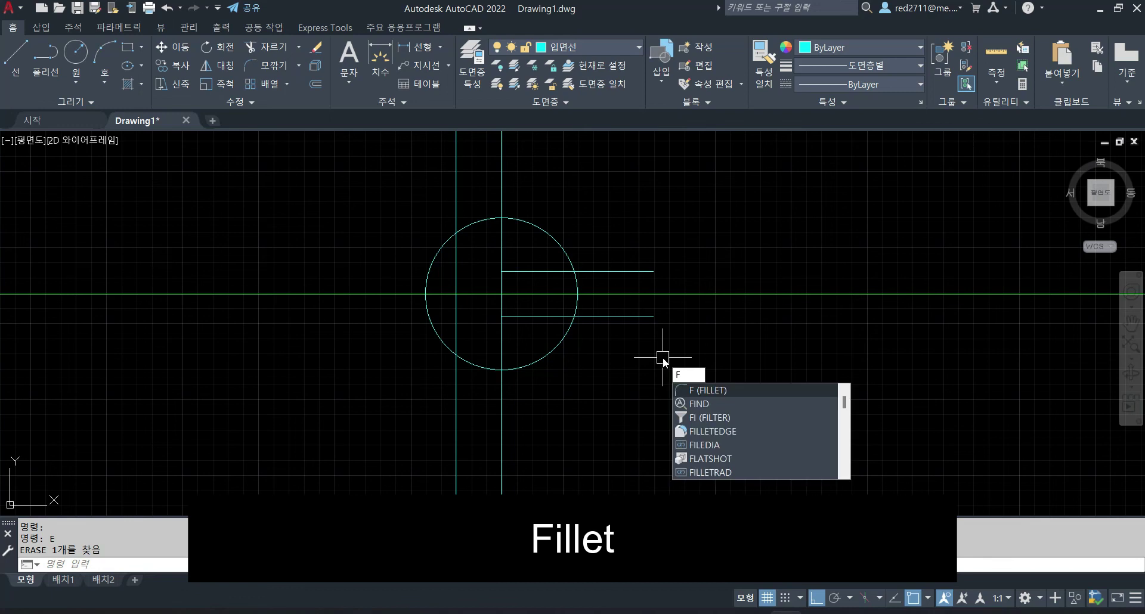
key(Return)
click(631, 316)
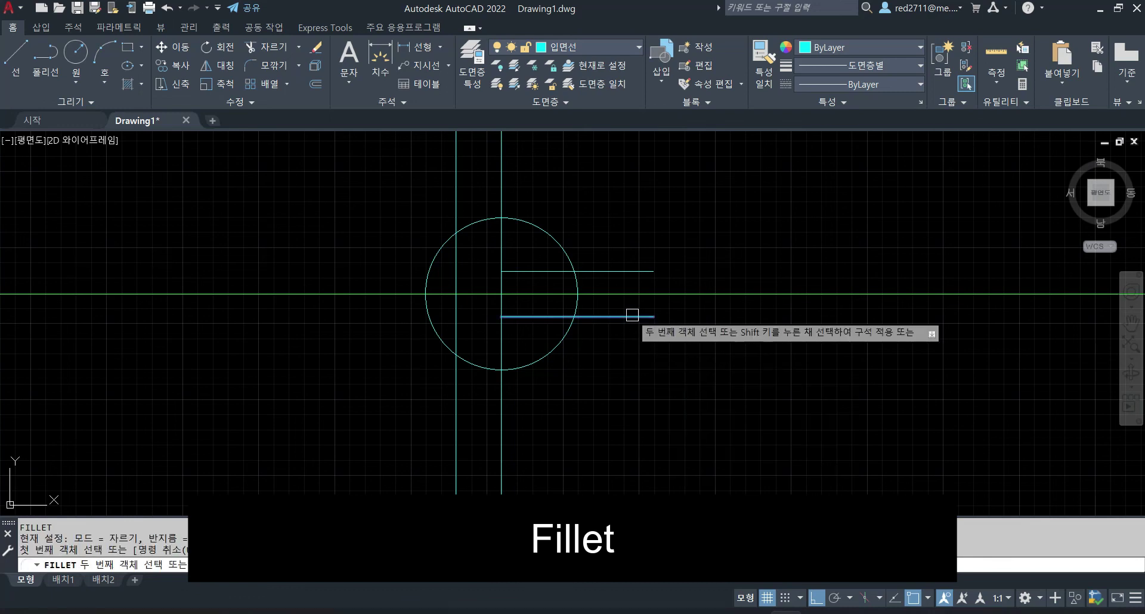
click(638, 272)
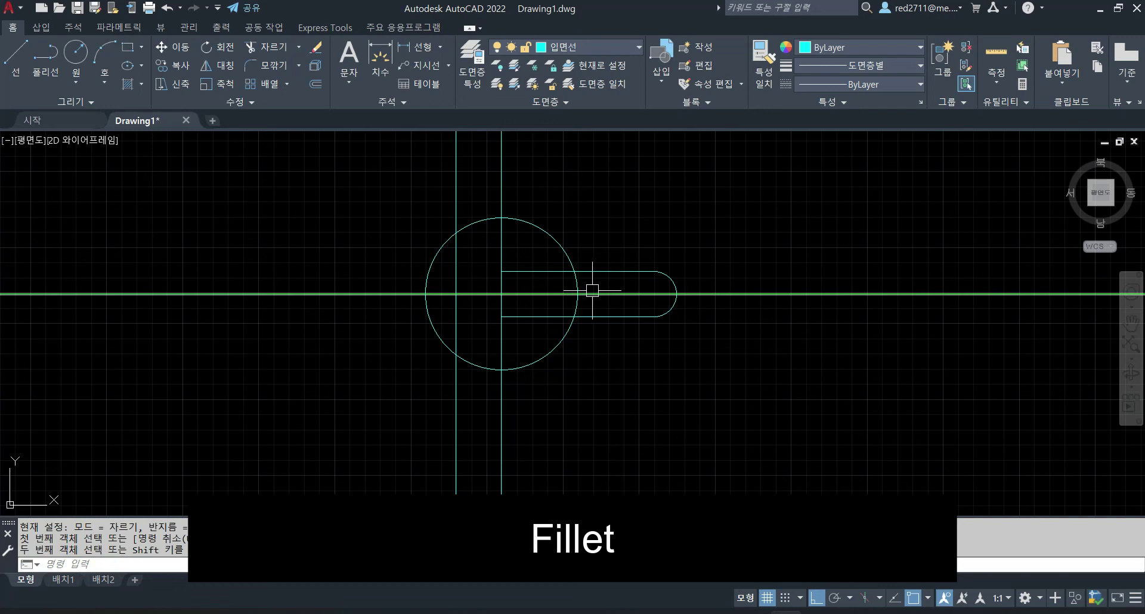
key(Return)
click(511, 272)
click(514, 317)
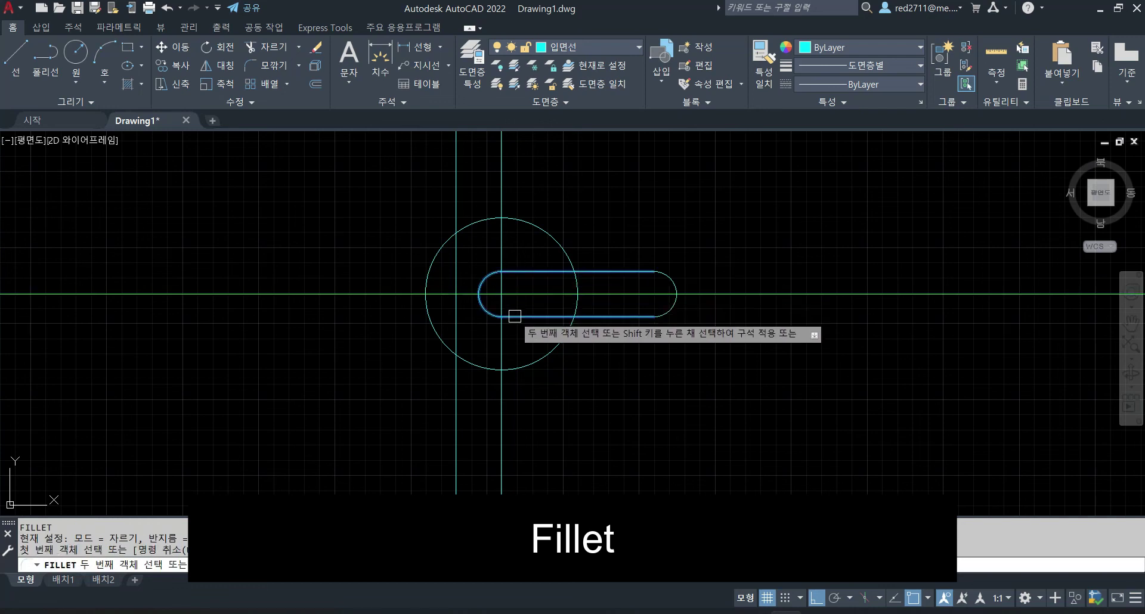
key(Escape)
key(Escape)
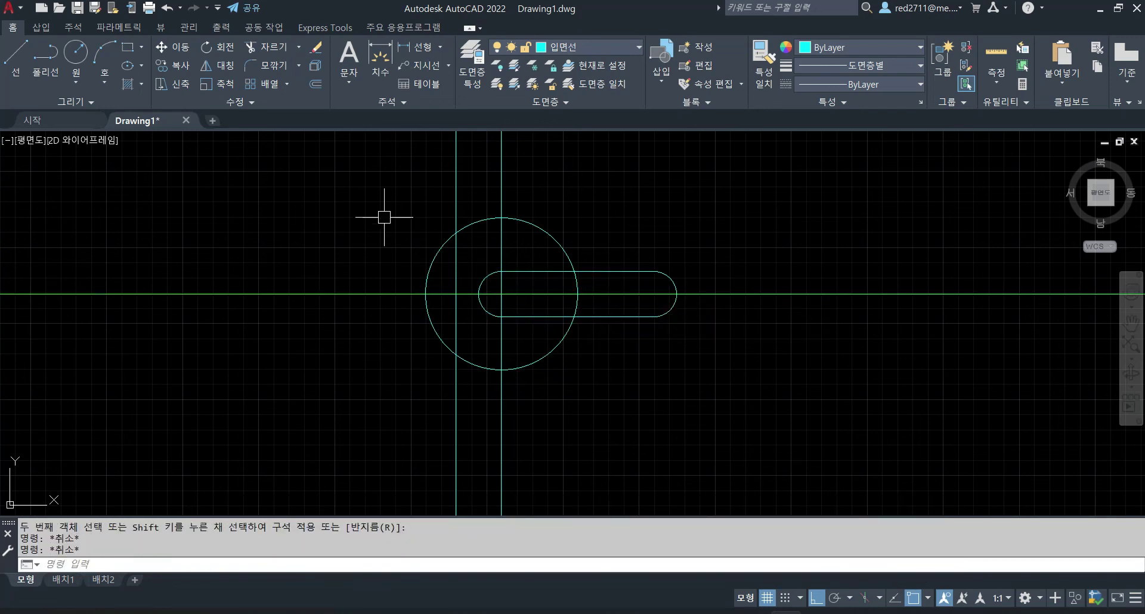
Move the circle and lever together horizontally about 80 into the door panel, clear of the frame.
click(375, 191)
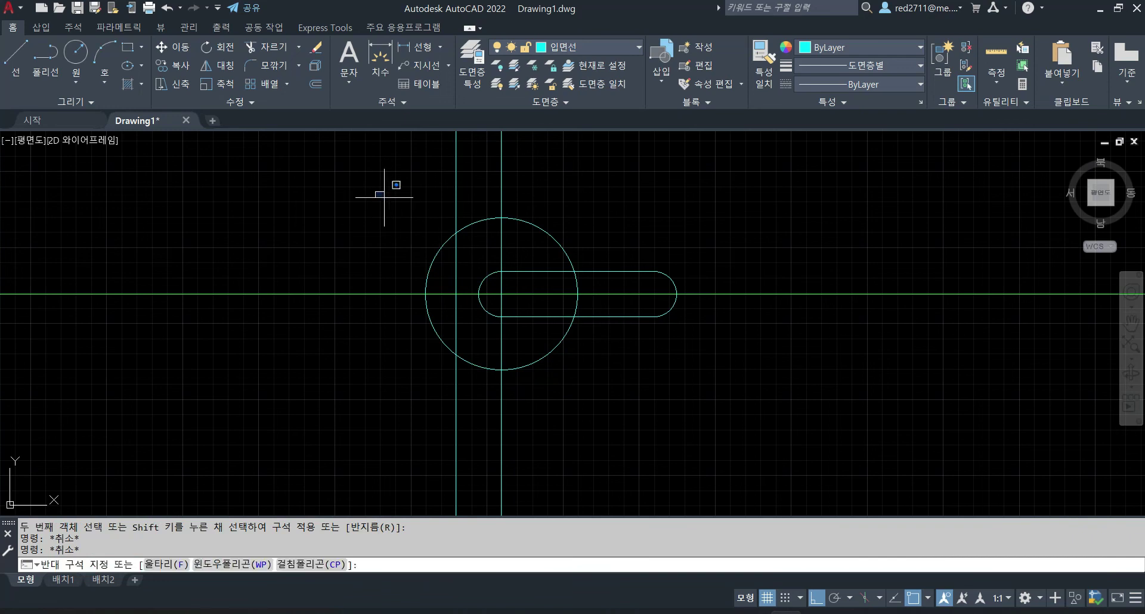
click(763, 418)
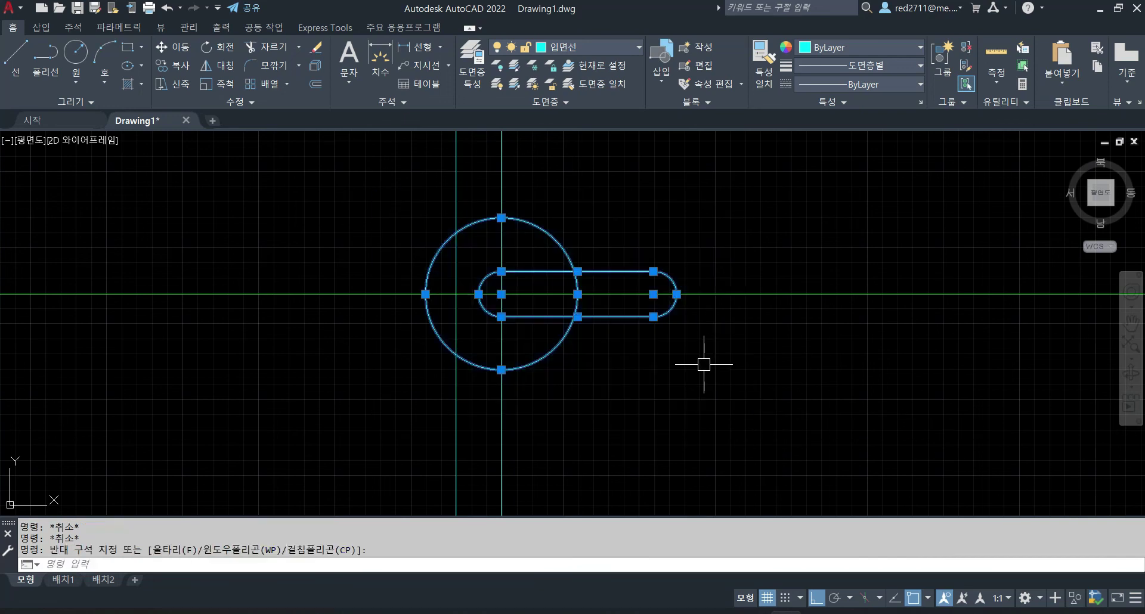
scroll(704, 364, down, 2)
middle_drag(761, 382, 529, 340)
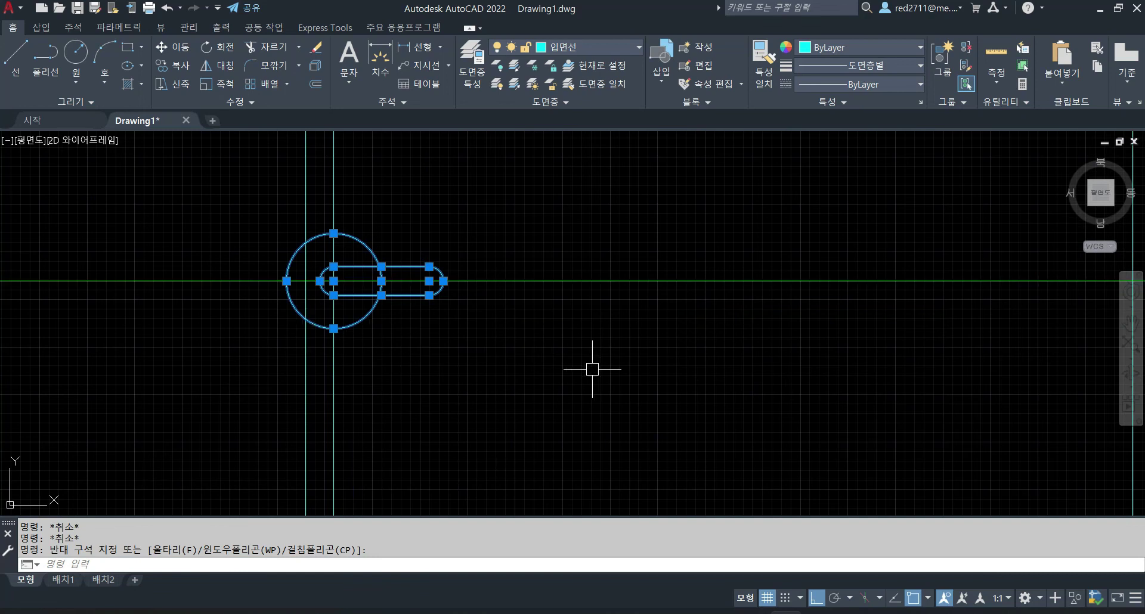
text(M)
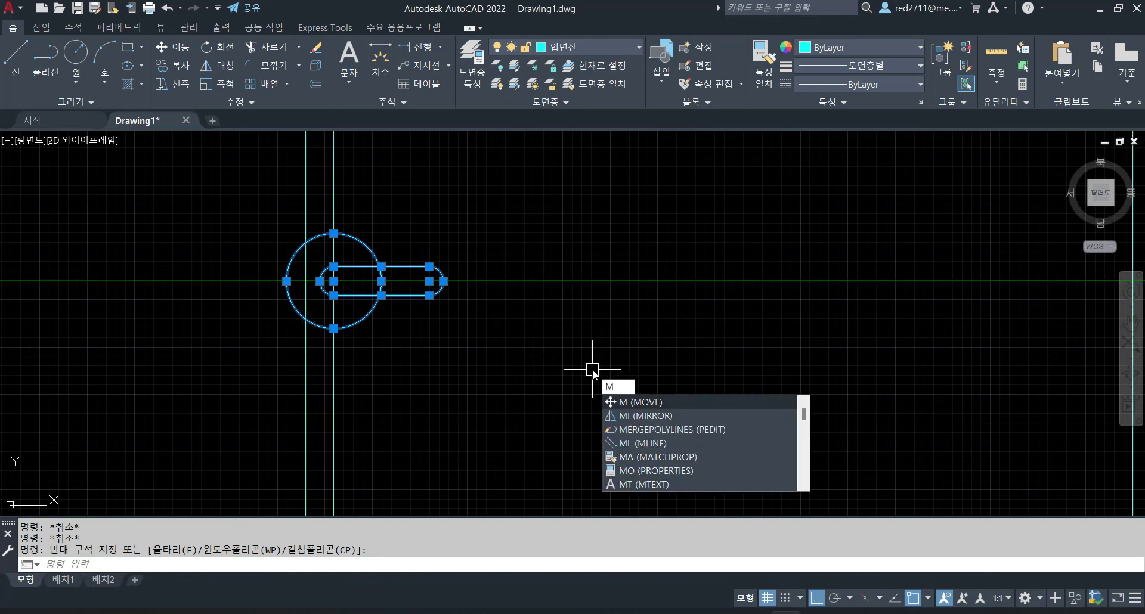
key(Return)
click(407, 385)
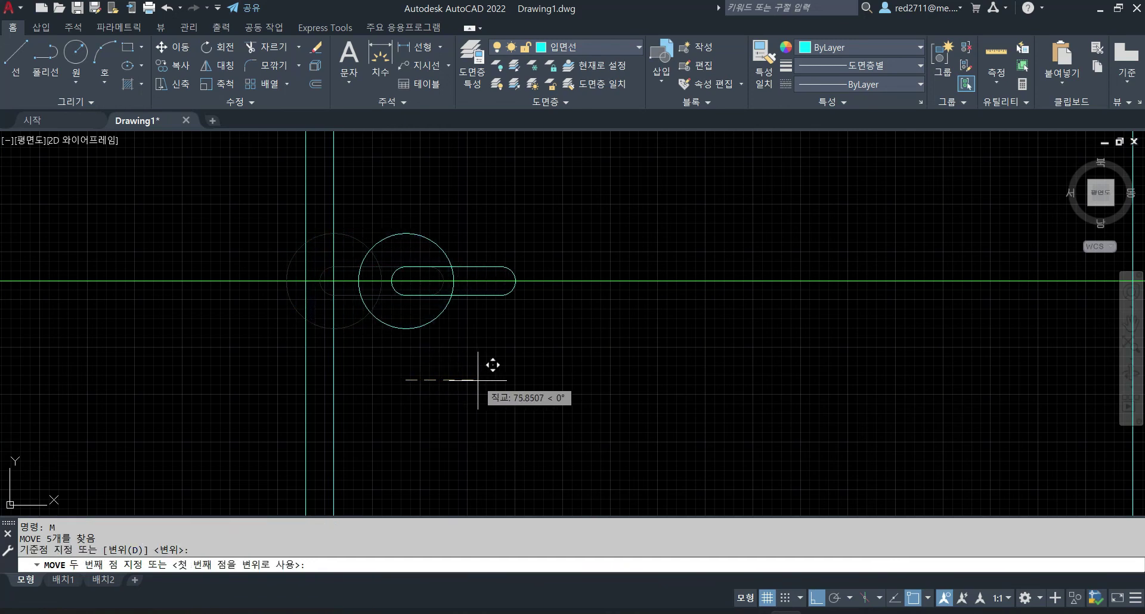
key(Escape)
key(Escape)
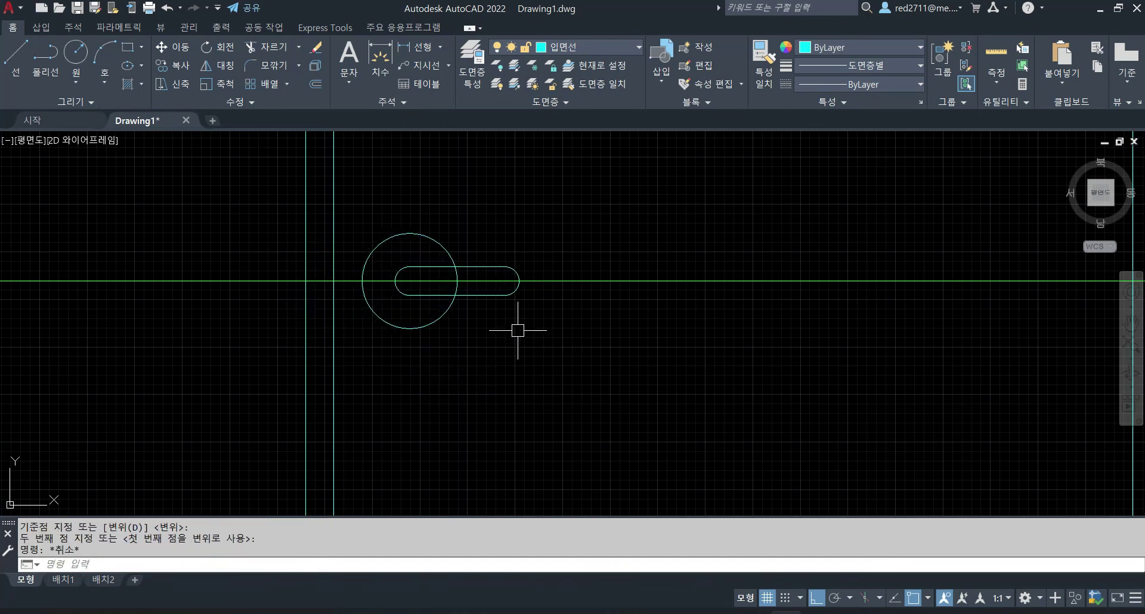
Erase the green horizontal guide line crossing the door at handle height.
scroll(525, 334, down, 4)
key(Escape)
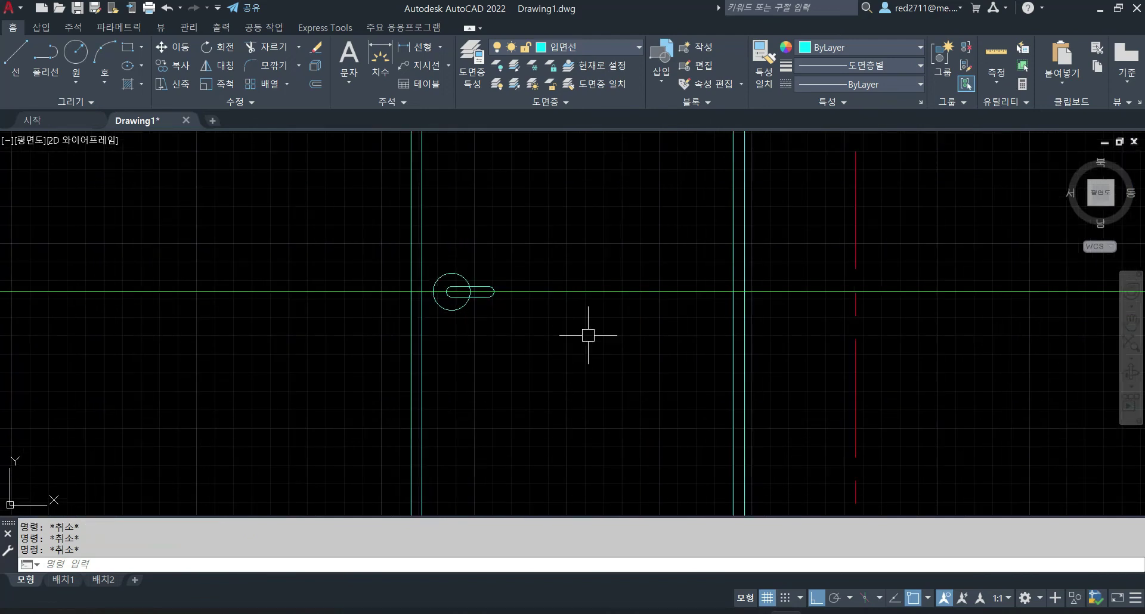
scroll(604, 322, down, 2)
click(626, 335)
click(585, 248)
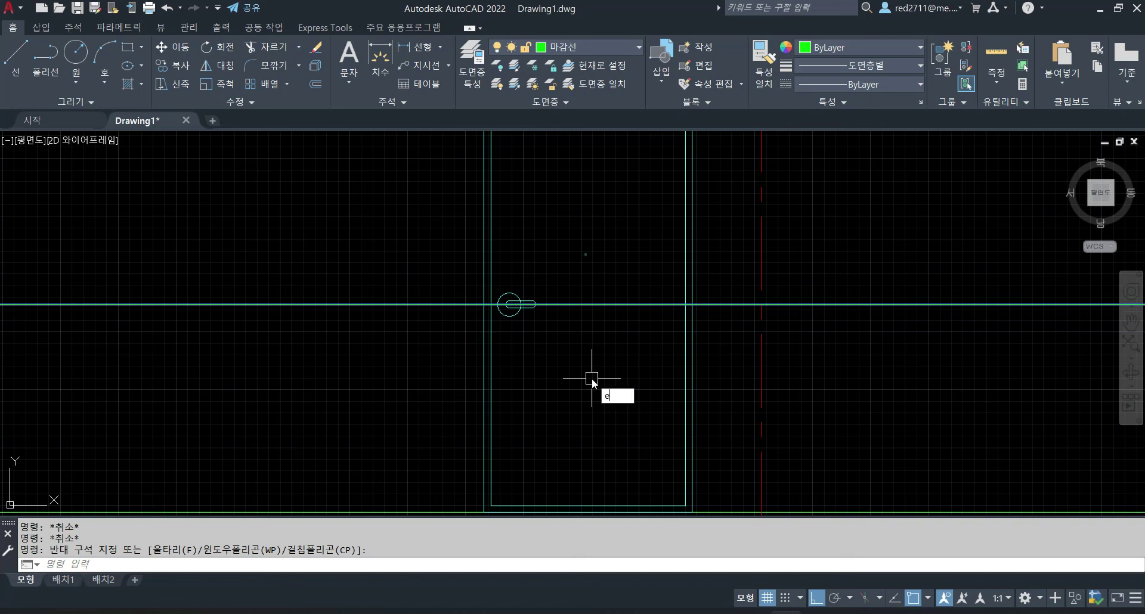
text(e)
key(Return)
key(Escape)
key(Escape)
Trim away the part of the handle circle that lies between the lever's two parallel lines.
scroll(586, 355, down, 2)
scroll(582, 349, up, 2)
scroll(501, 335, up, 6)
key(Escape)
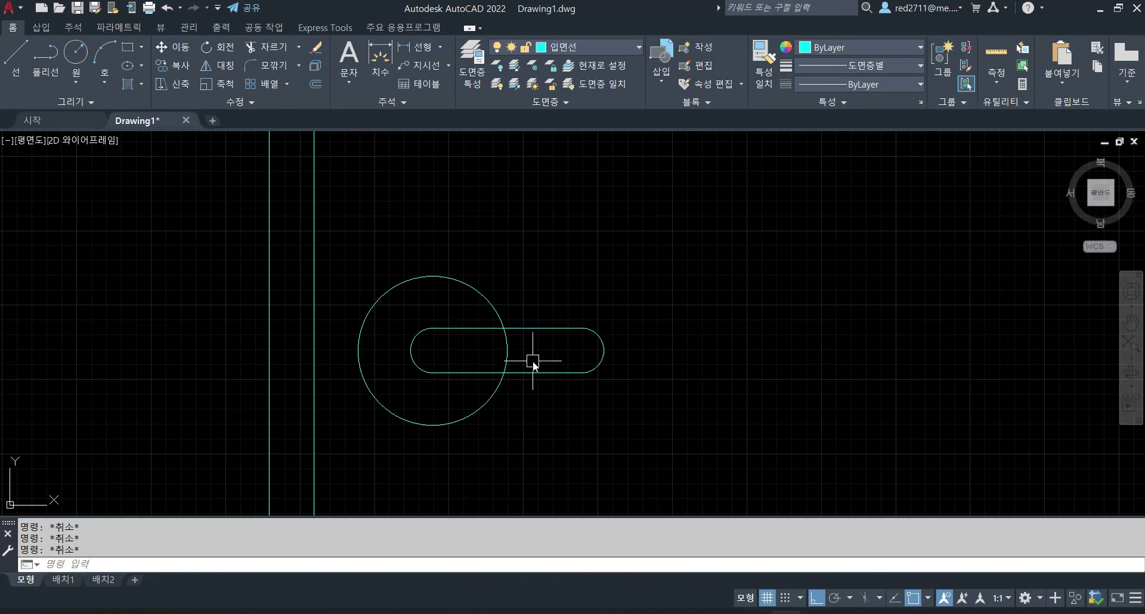
text(tr)
key(Return)
click(521, 328)
click(533, 374)
key(Return)
click(534, 353)
click(469, 343)
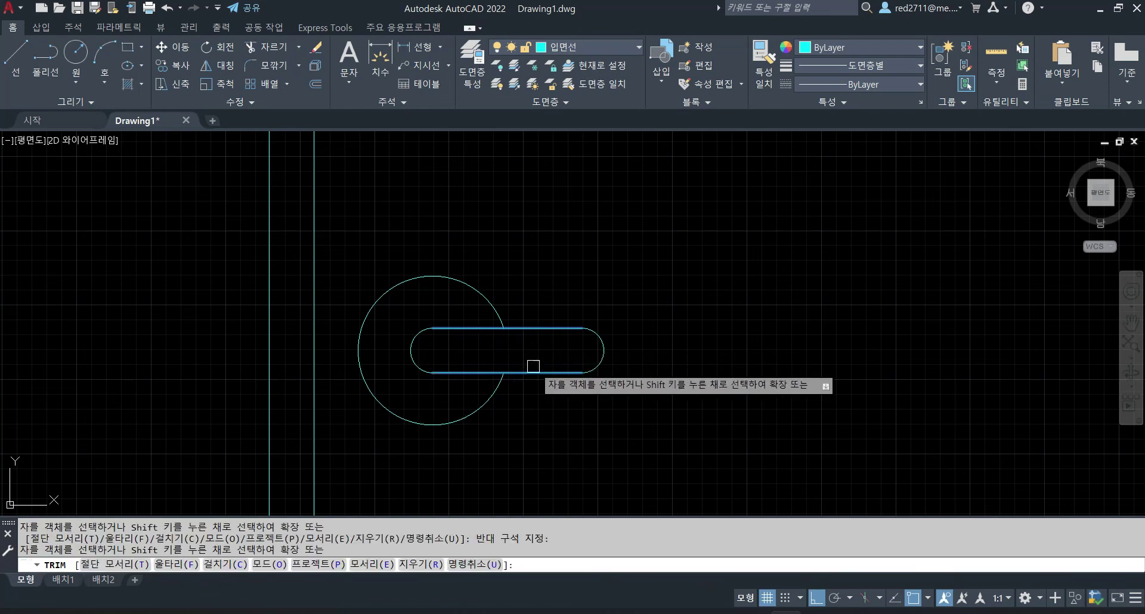
Finish trimming the door handle and make the 중심선 layer current.
key(Escape)
scroll(617, 372, down, 2)
middle_drag(685, 365, 559, 322)
scroll(571, 340, down, 4)
scroll(547, 291, down, 2)
scroll(559, 321, down, 2)
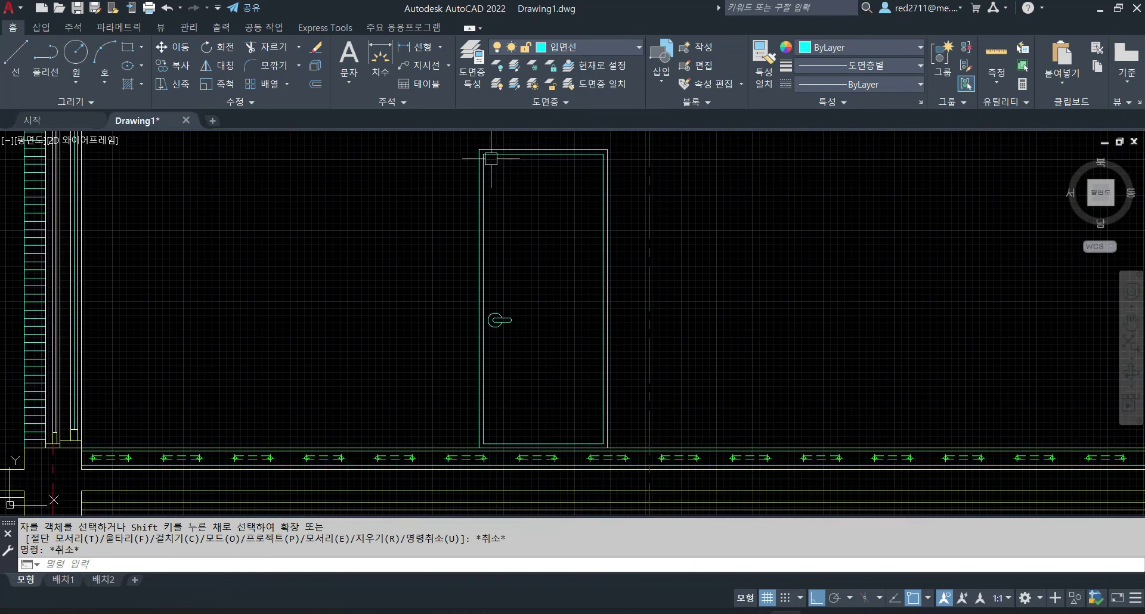
key(Escape)
key(Escape)
click(633, 47)
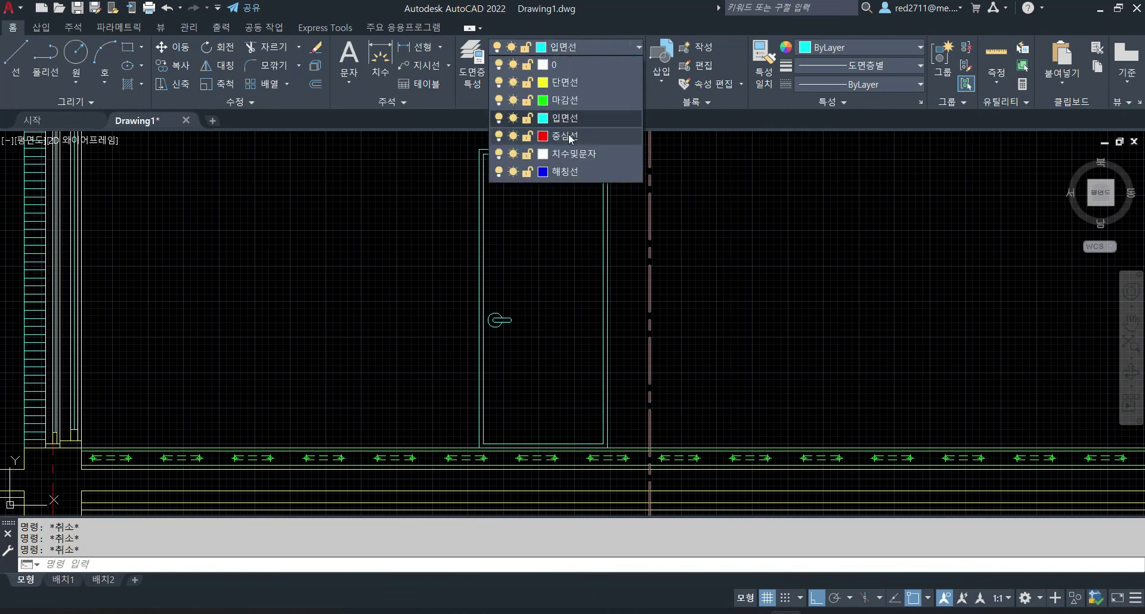
click(570, 136)
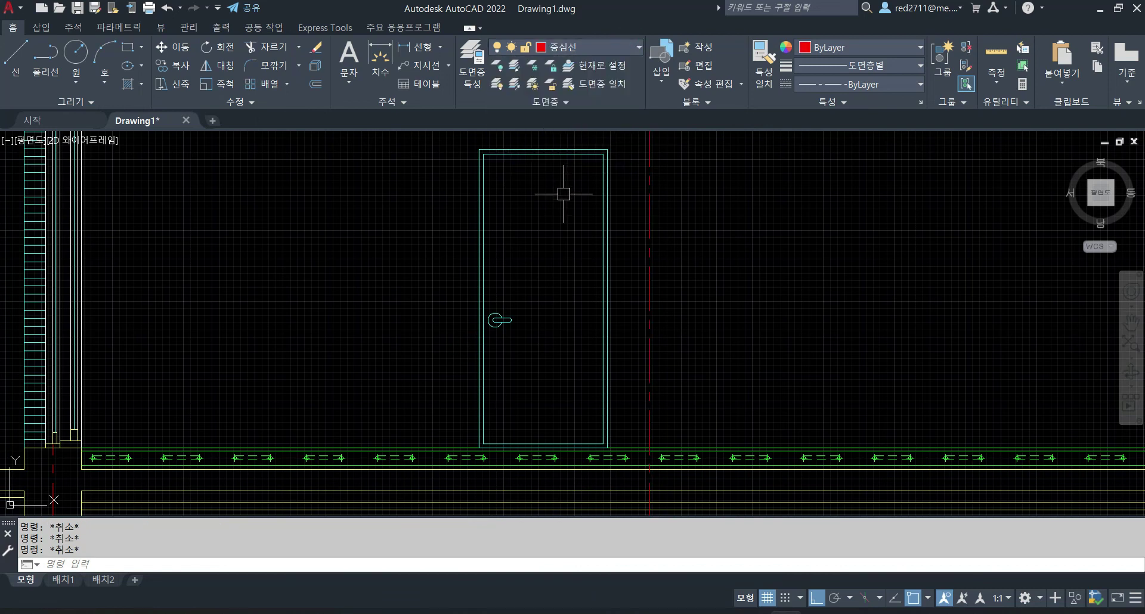
Draw the door's opening symbol from the inner frame's upper-left corner to the right side's midpoint and back to the lower-left corner.
text(L)
key(Return)
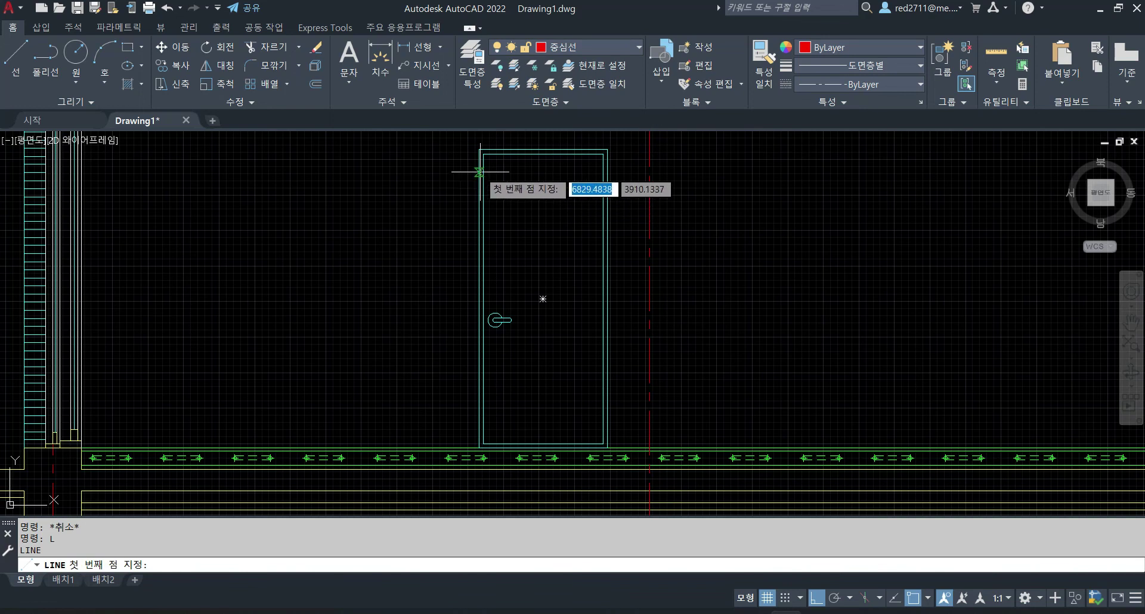
scroll(487, 172, up, 2)
click(482, 145)
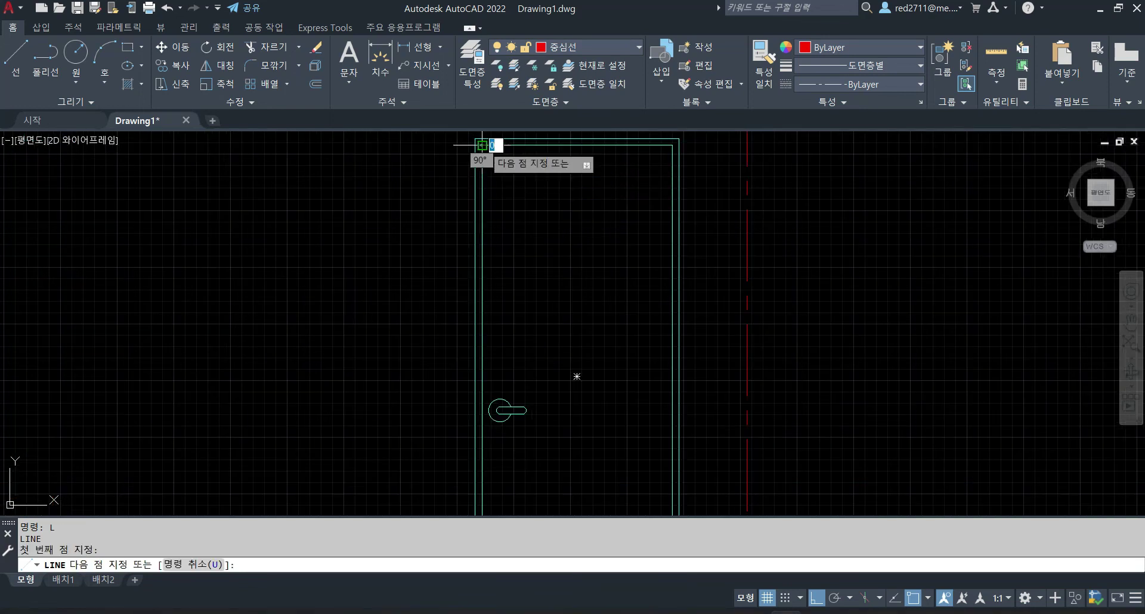
scroll(525, 187, down, 2)
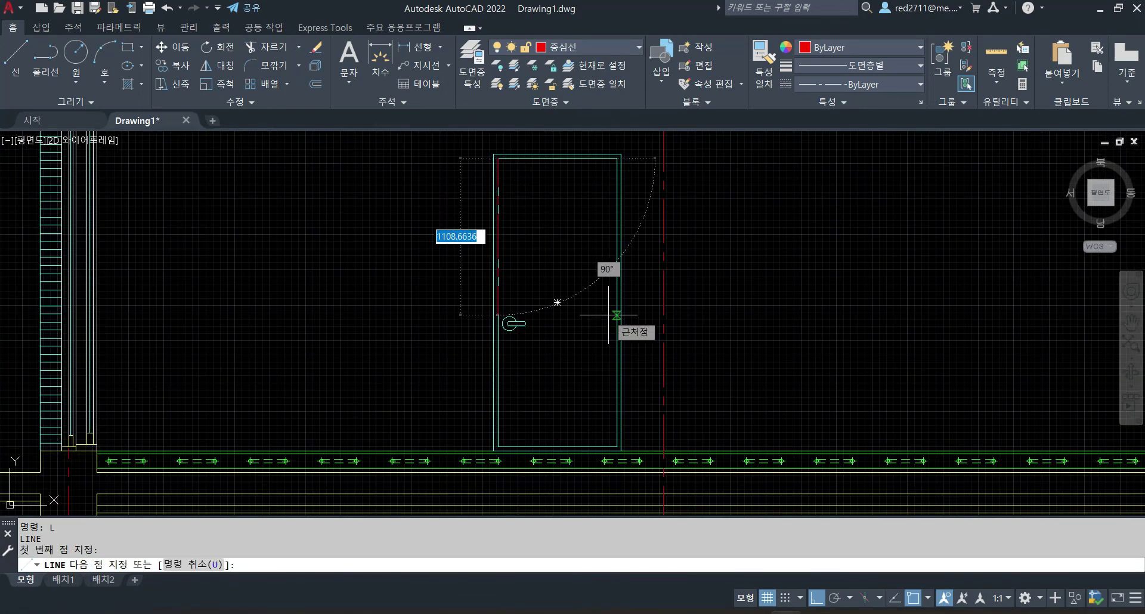
key(F8)
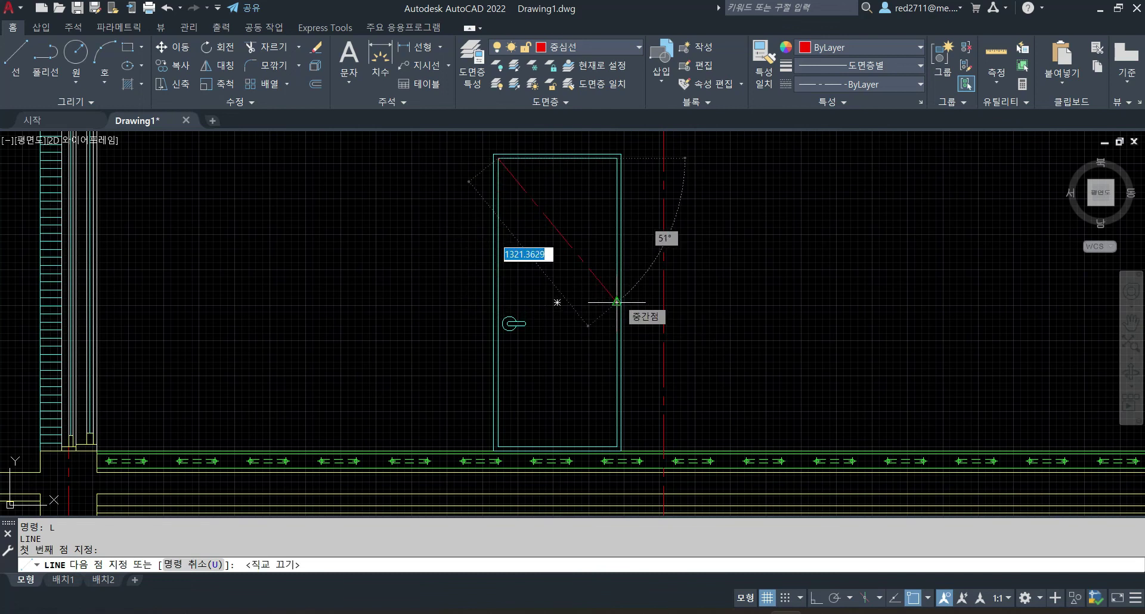
click(617, 302)
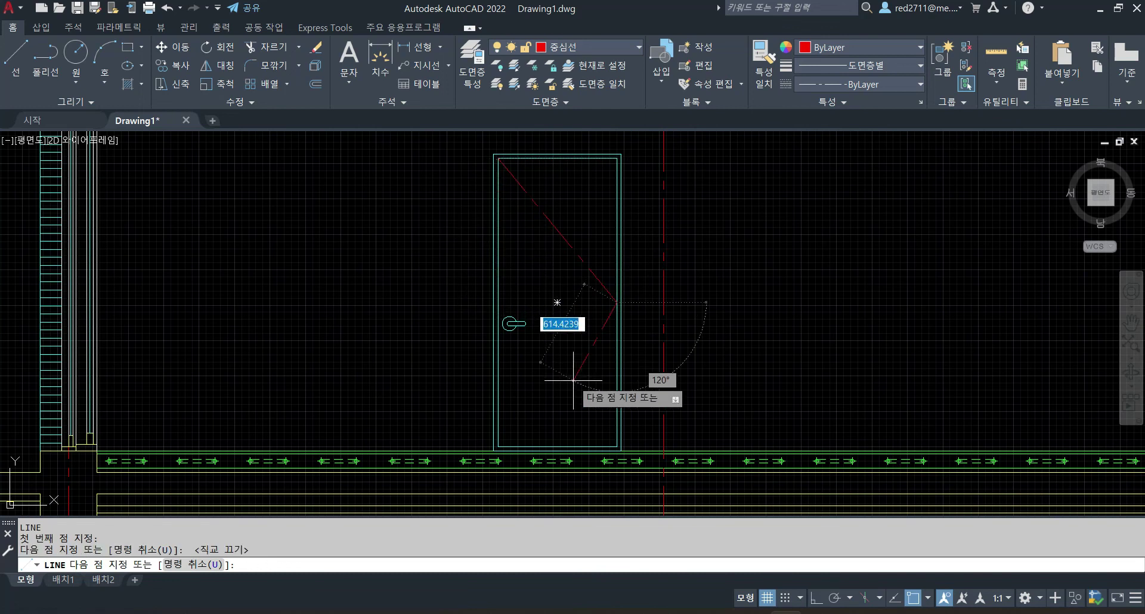
click(499, 446)
key(Return)
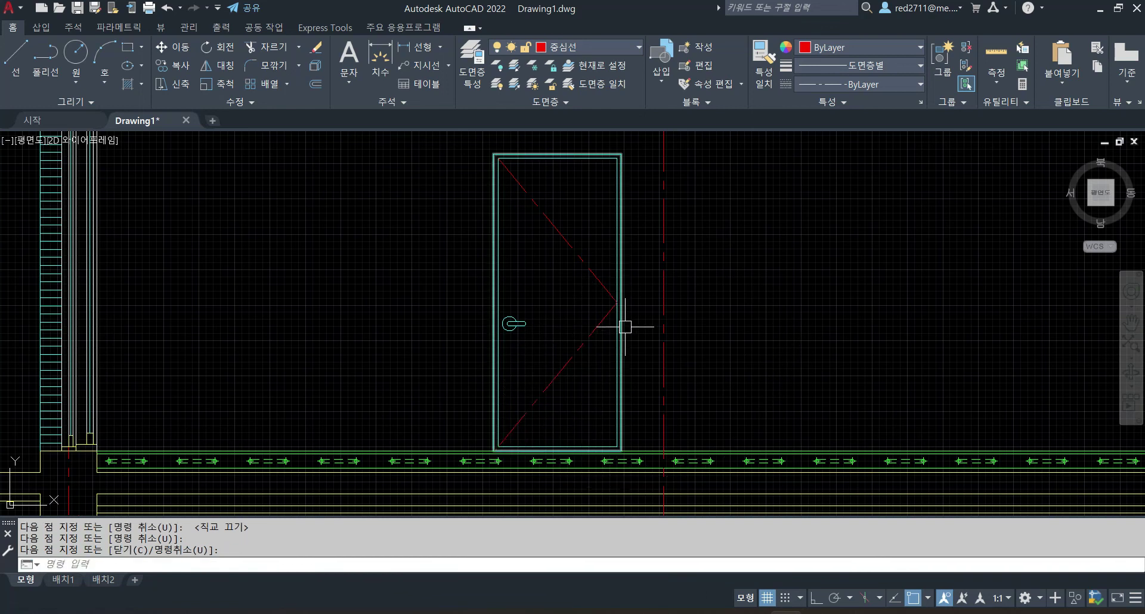
middle_drag(441, 259, 489, 308)
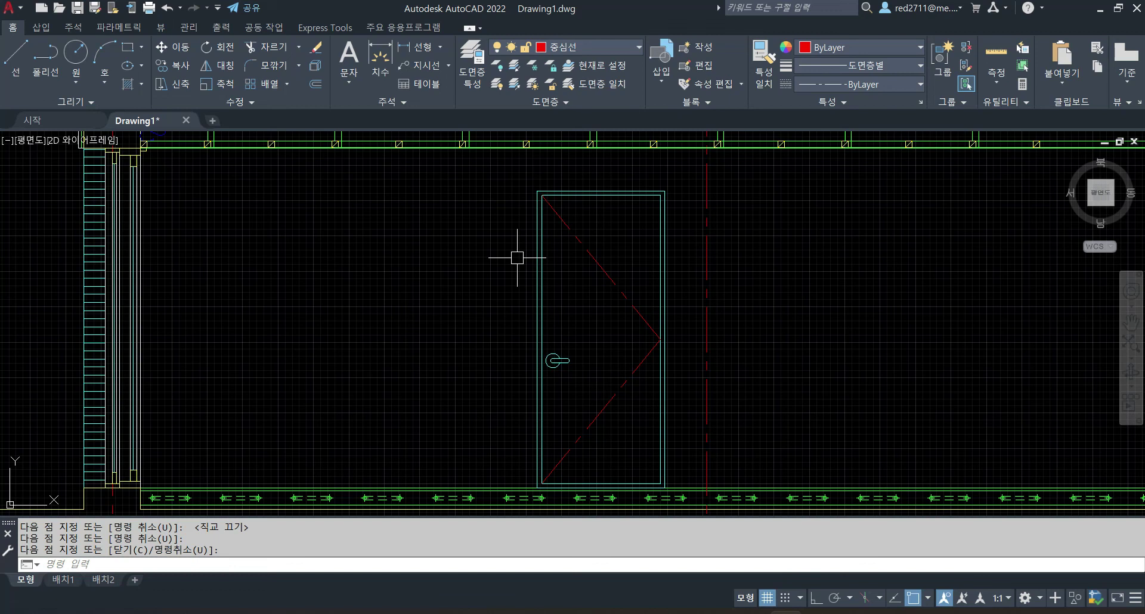
Draw a horizontal rectangle about 375 by 84 in the upper right part of the door panel.
scroll(596, 255, up, 2)
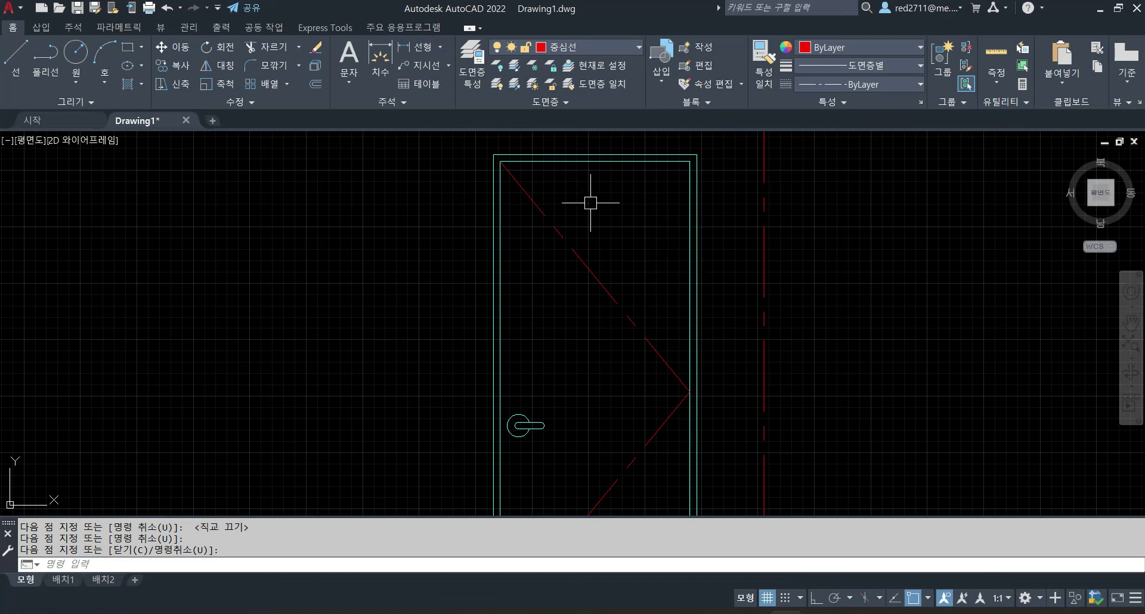
text(c)
key(Return)
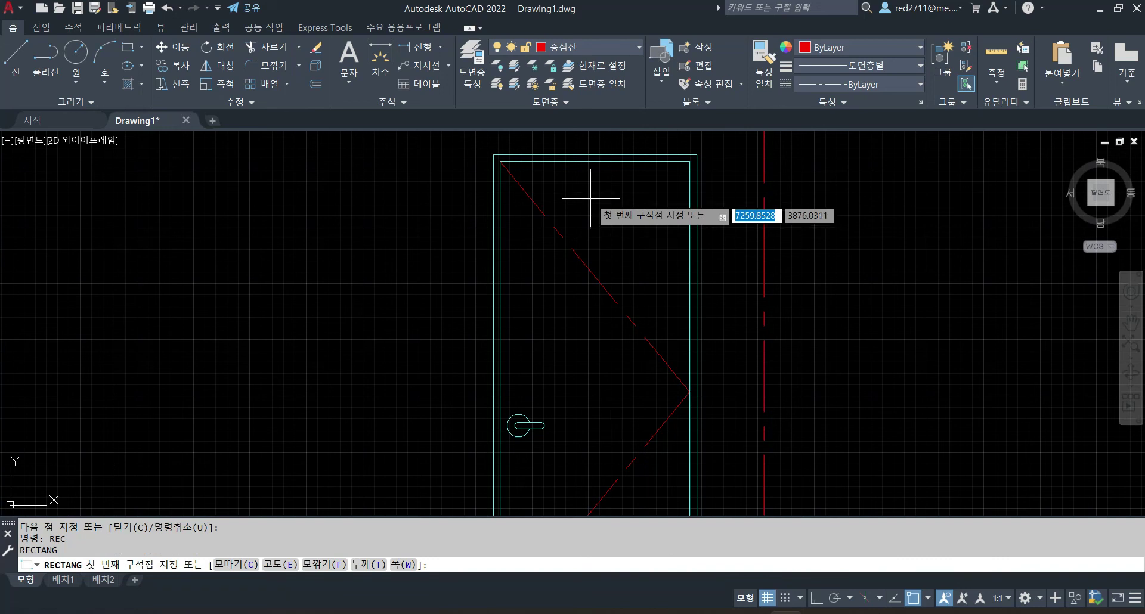
click(589, 196)
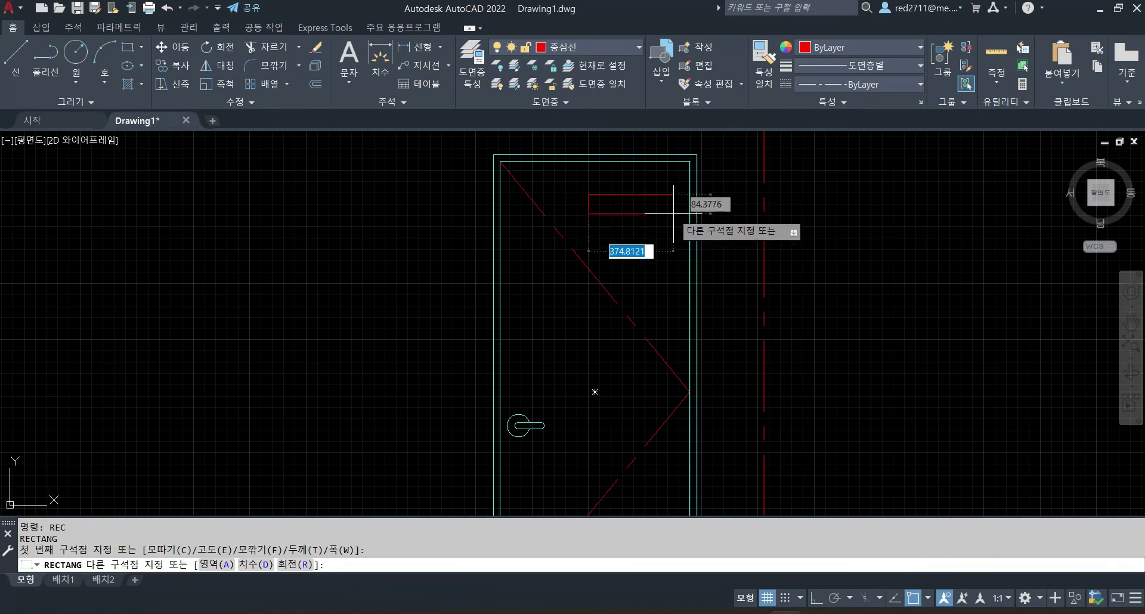
click(673, 213)
key(Escape)
Assign the new door panel rectangle to the 치수및문자 layer.
click(684, 236)
click(645, 198)
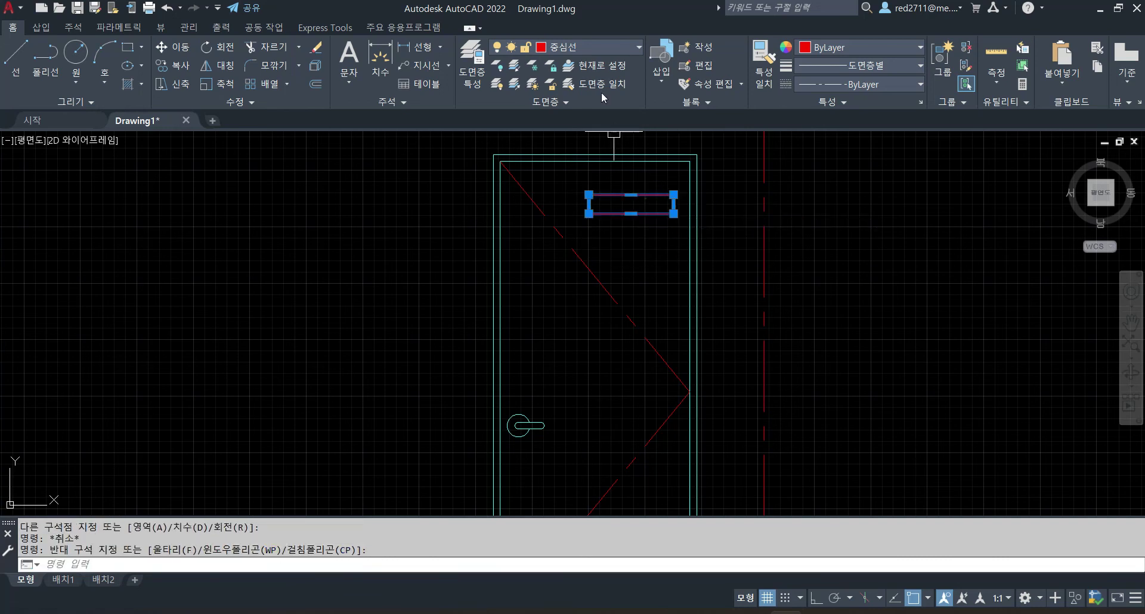
click(599, 46)
click(581, 152)
key(Escape)
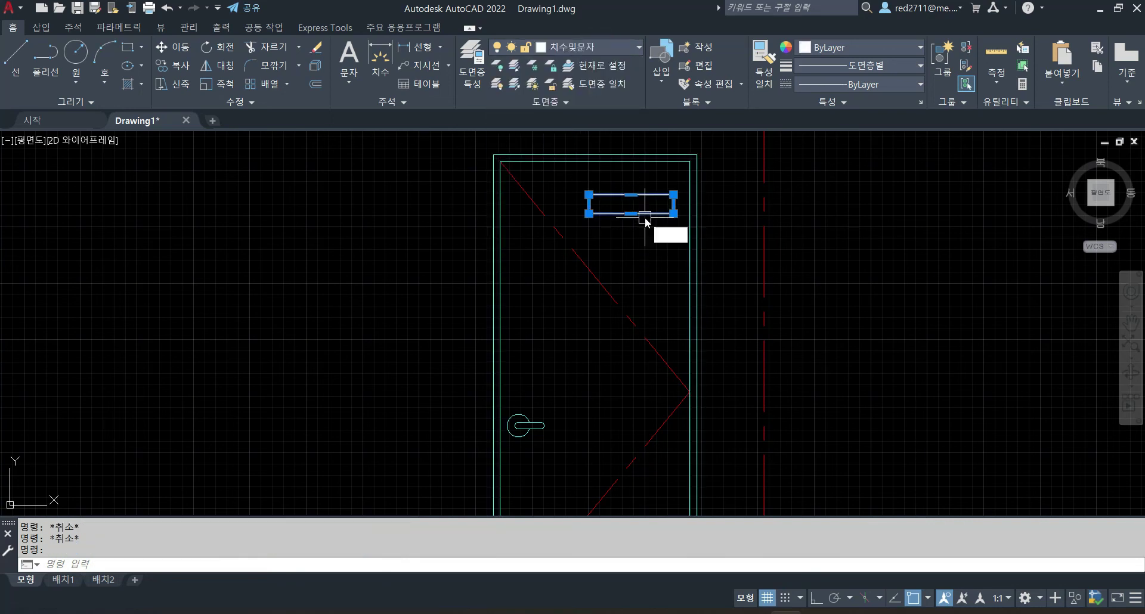
Copy the door panel rectangle downward twice, at distances of 300 and 600.
key(Return)
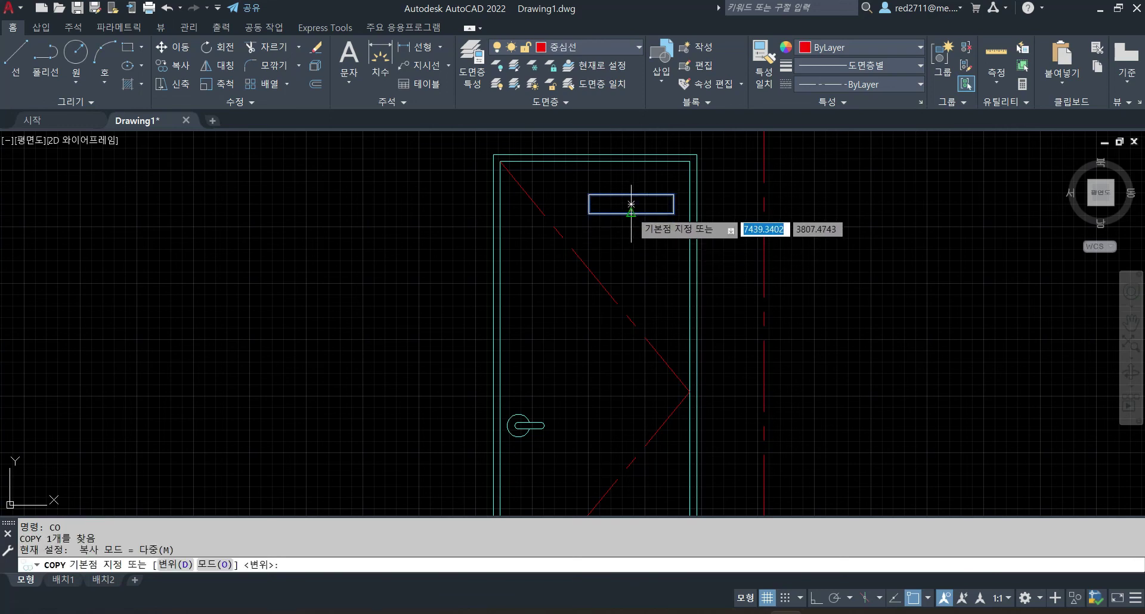
click(632, 204)
text(300)
key(Return)
text(600)
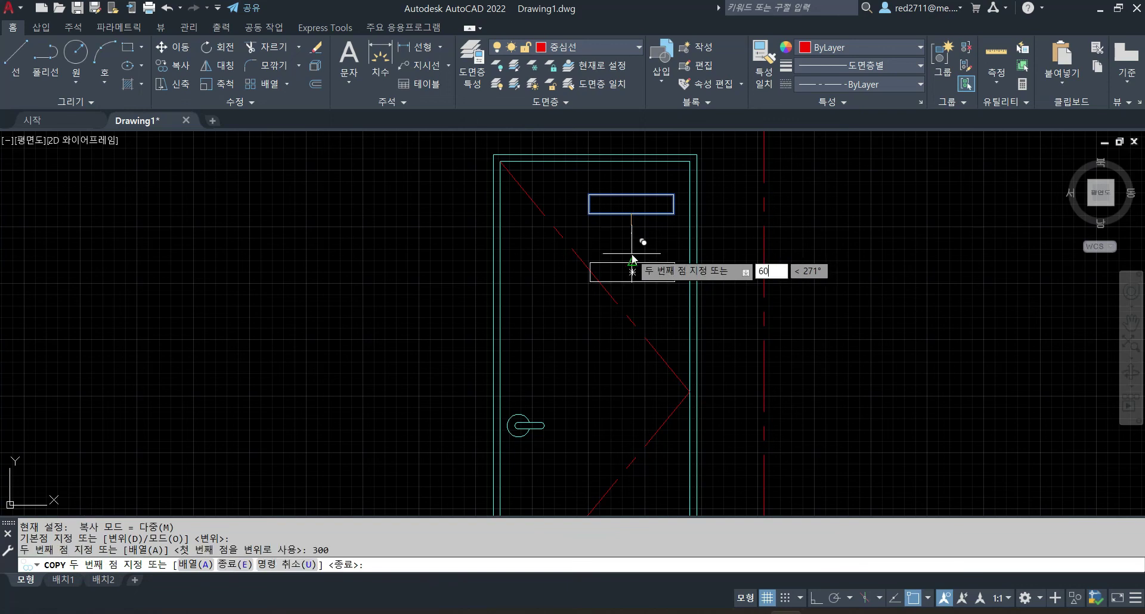
key(Return)
key(Escape)
scroll(685, 334, down, 3)
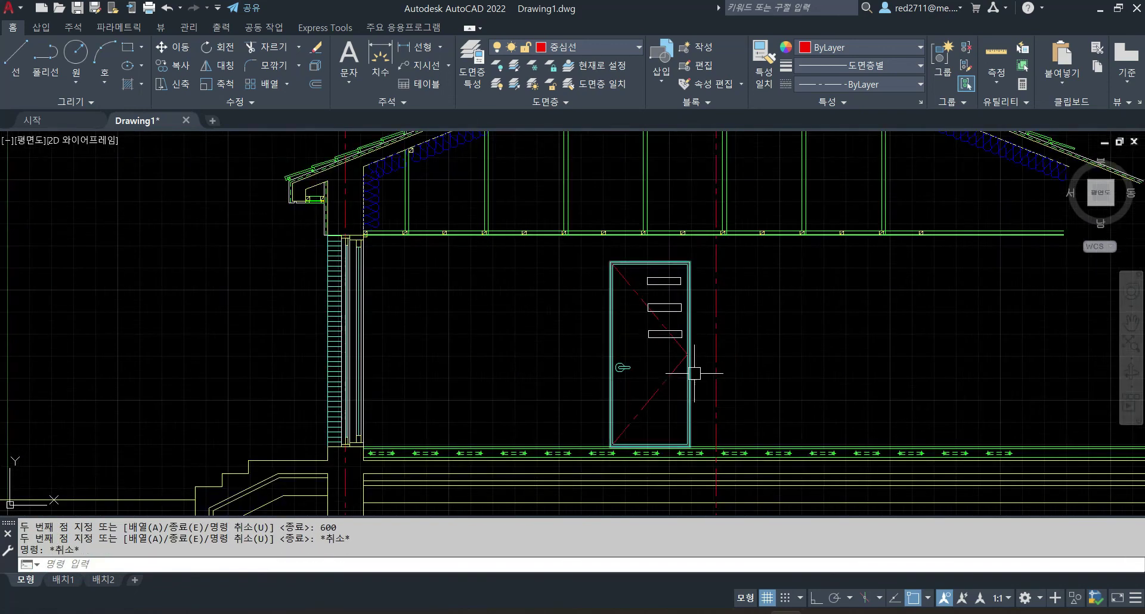
Copy the two lower rectangles together straight down by about 957 into the lower part of the door panel.
click(645, 315)
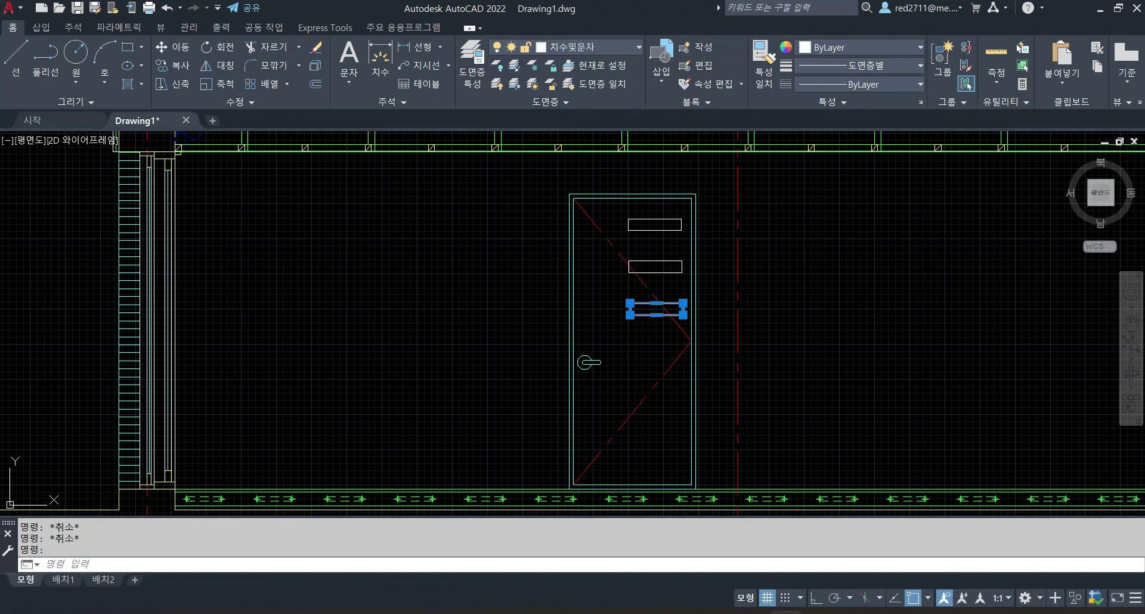
click(656, 272)
mouse_move(656, 273)
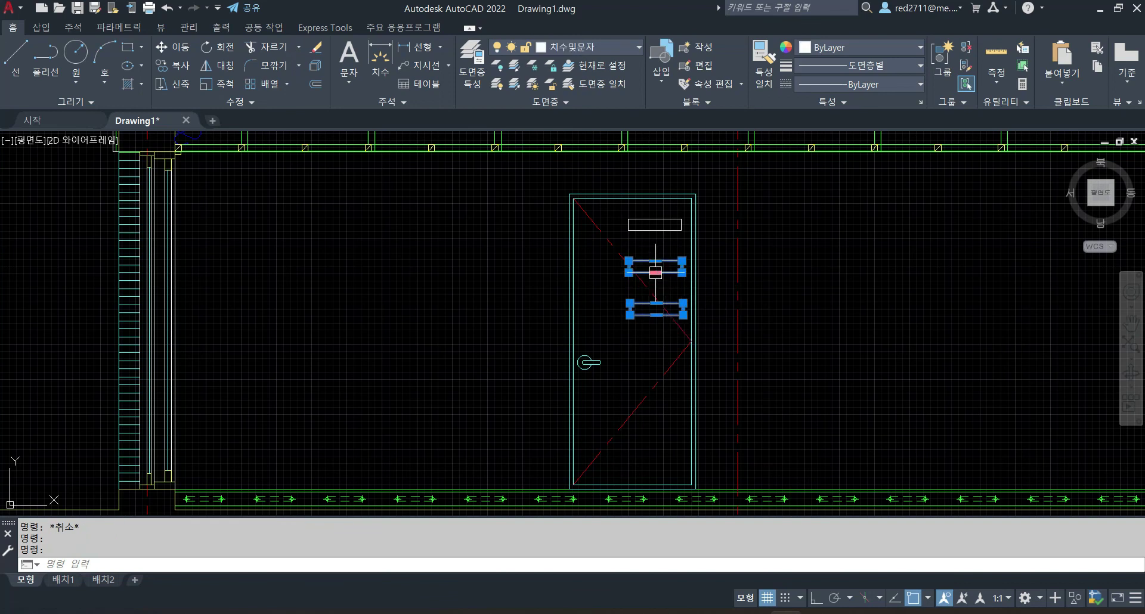
key(Return)
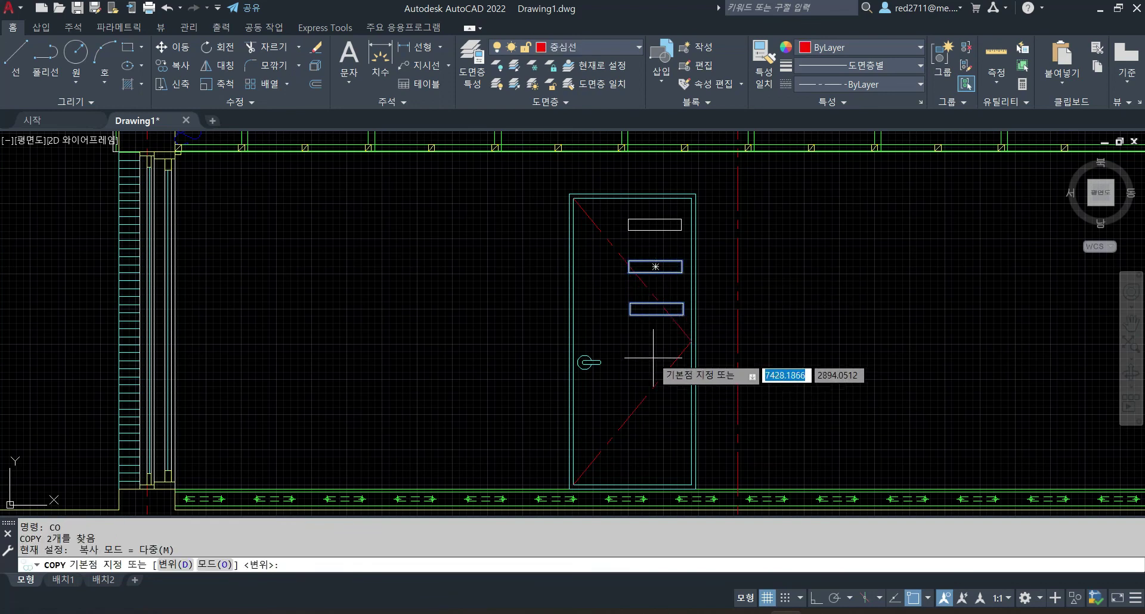
click(653, 356)
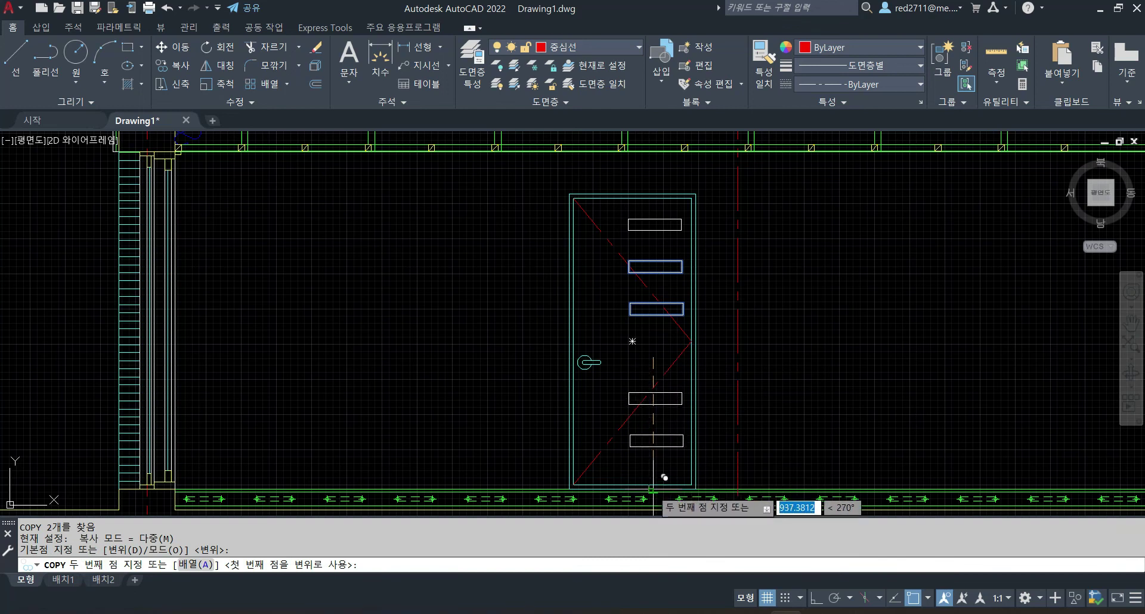
scroll(654, 476, down, 3)
scroll(654, 490, up, 6)
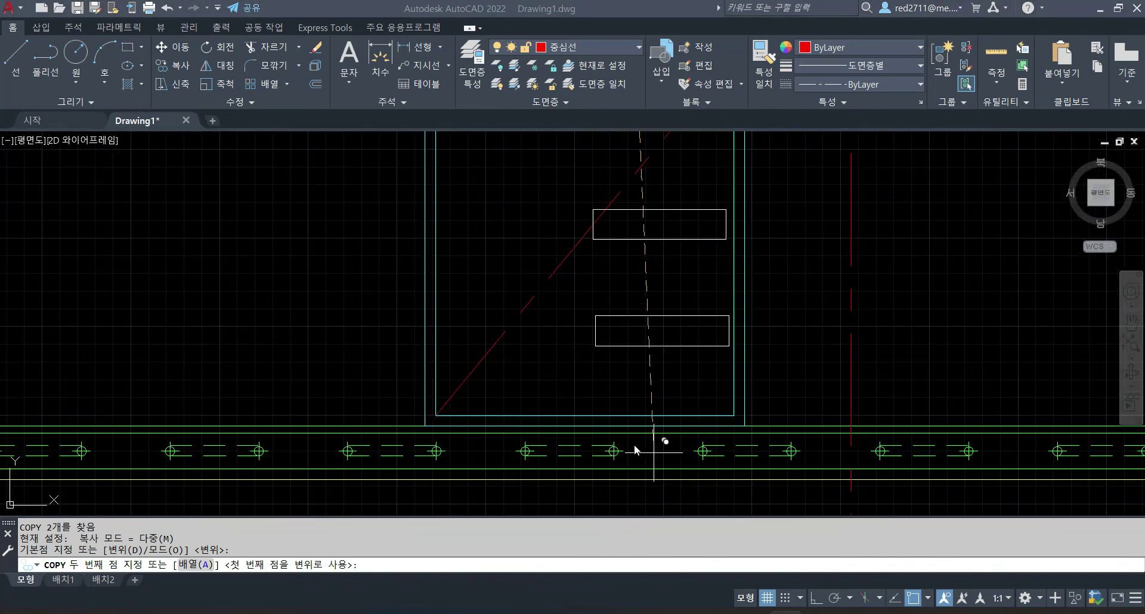
scroll(634, 324, down, 2)
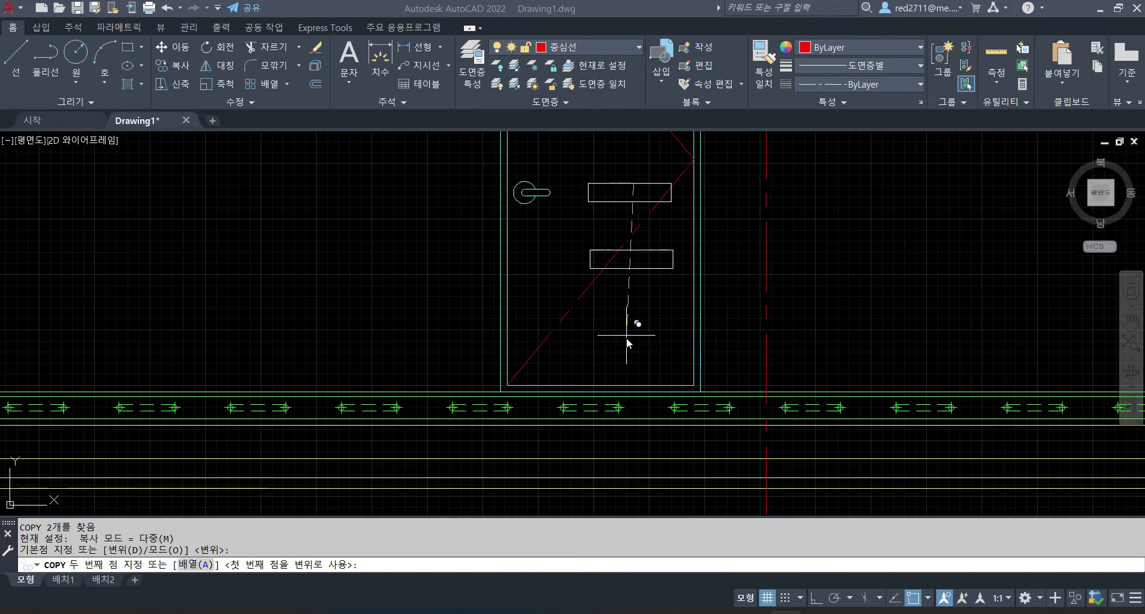
scroll(632, 324, up, 1)
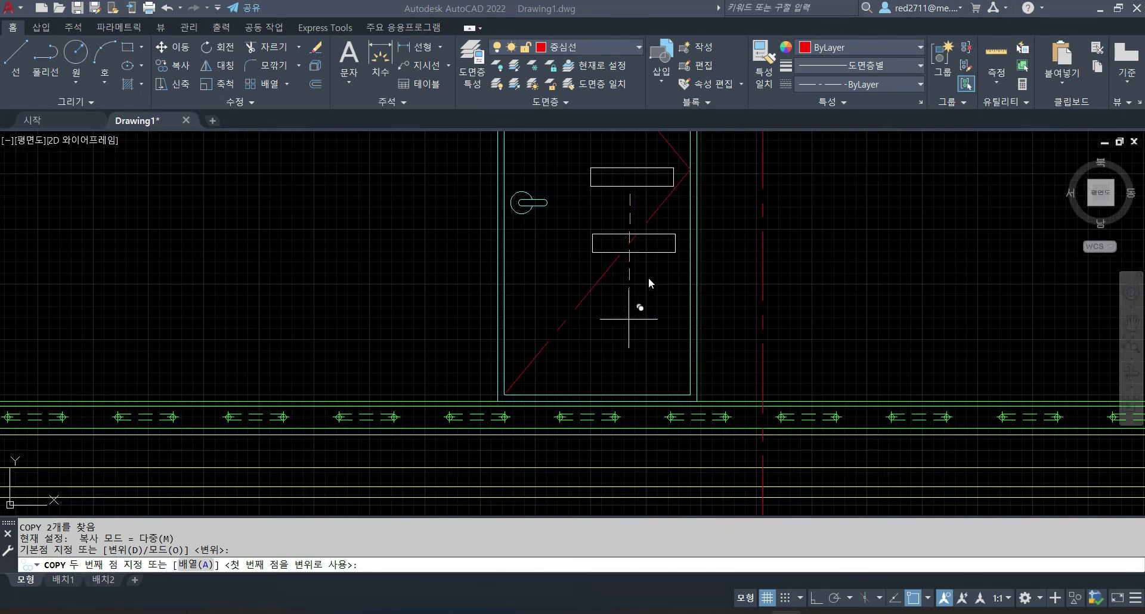
key(F8)
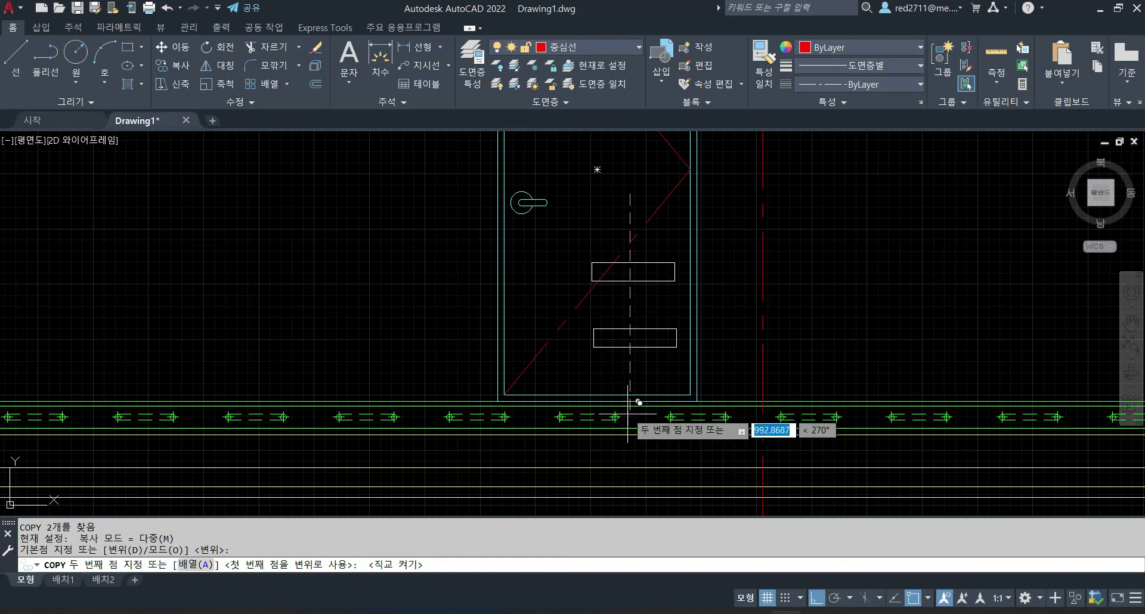
click(641, 395)
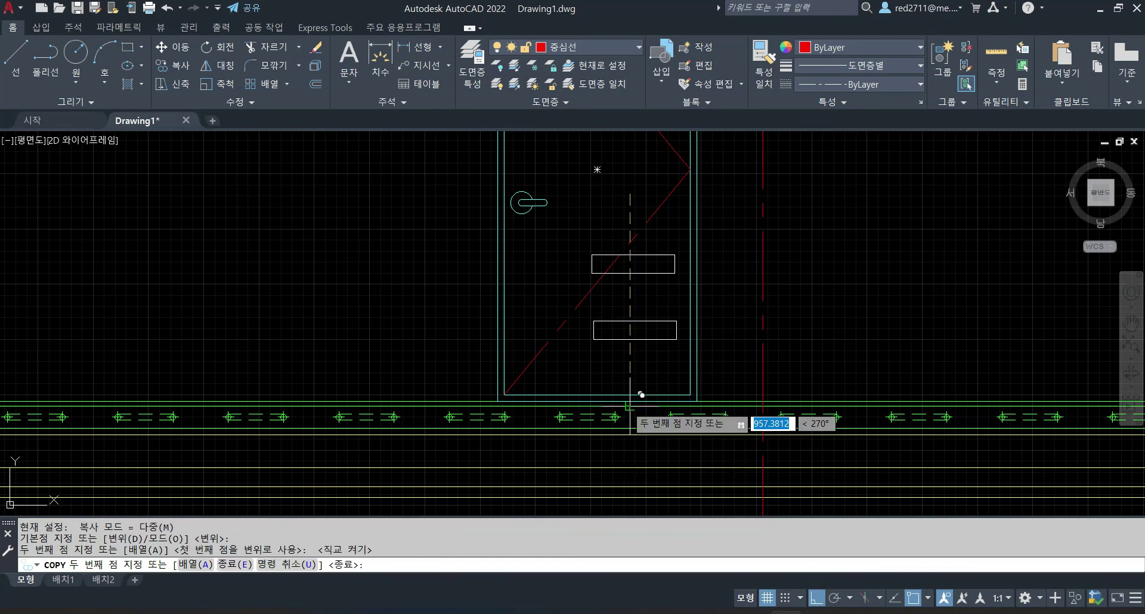
key(Escape)
scroll(739, 279, down, 4)
scroll(738, 281, up, 2)
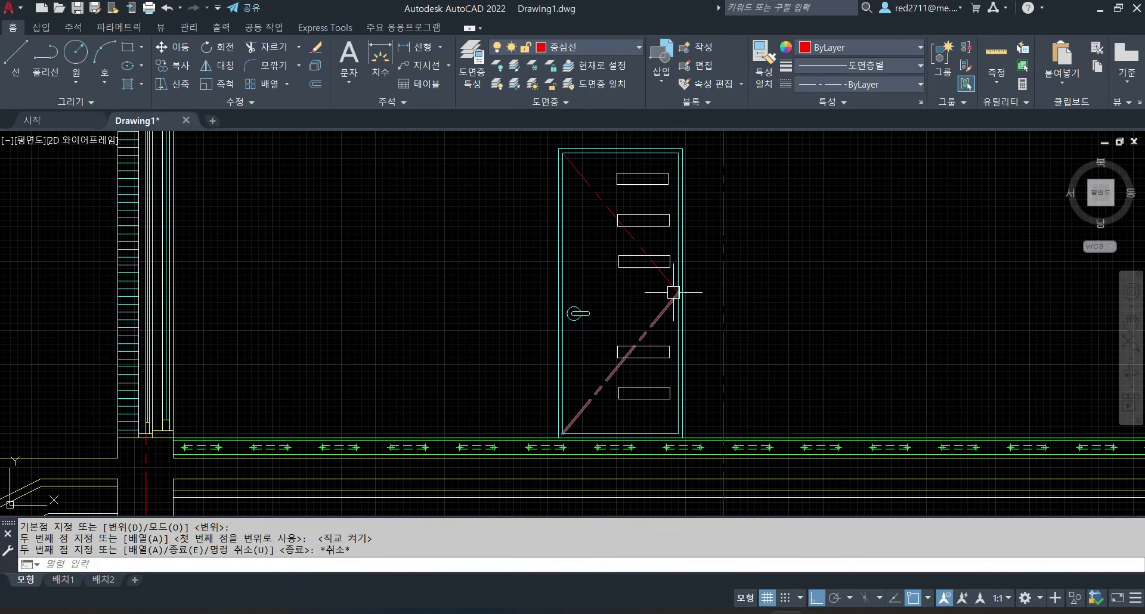
key(Escape)
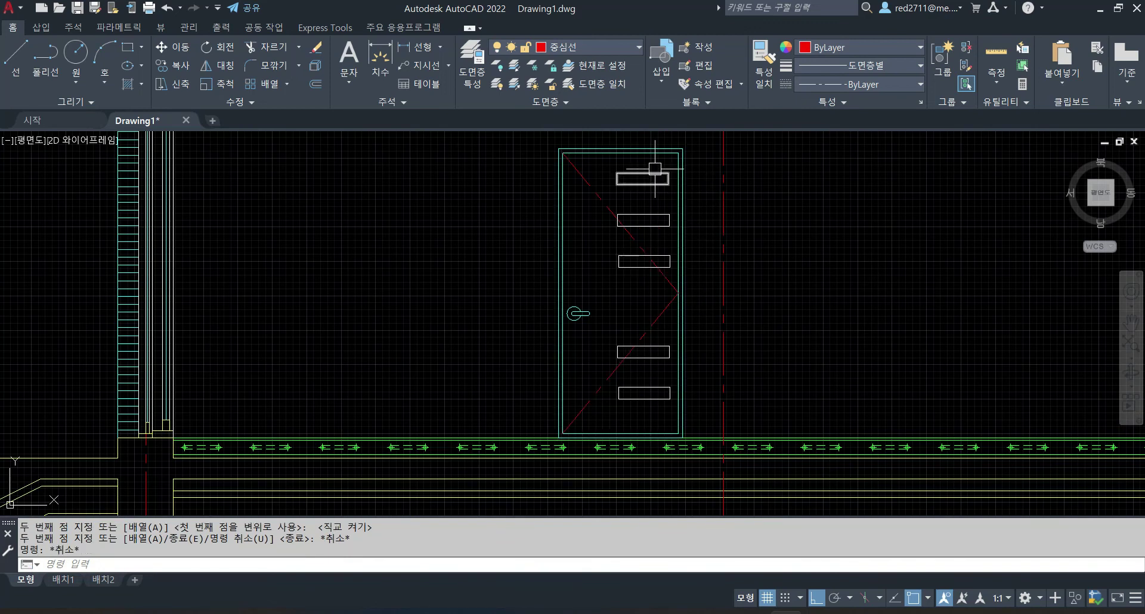
Move both door frame outlines and the handle to the 치수및문자 layer.
key(Escape)
key(Escape)
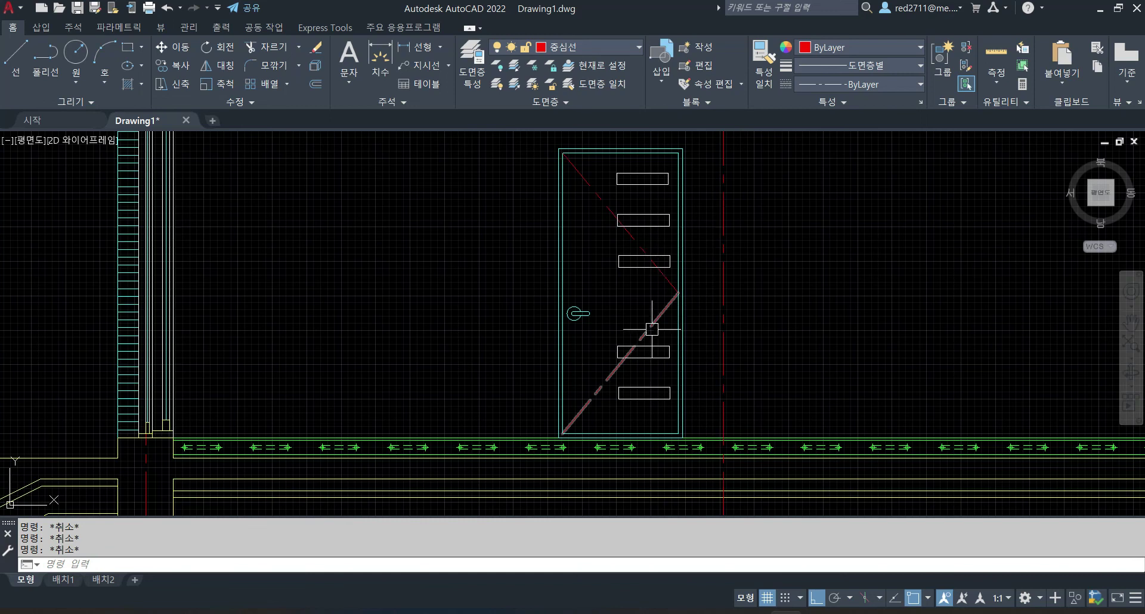
click(697, 165)
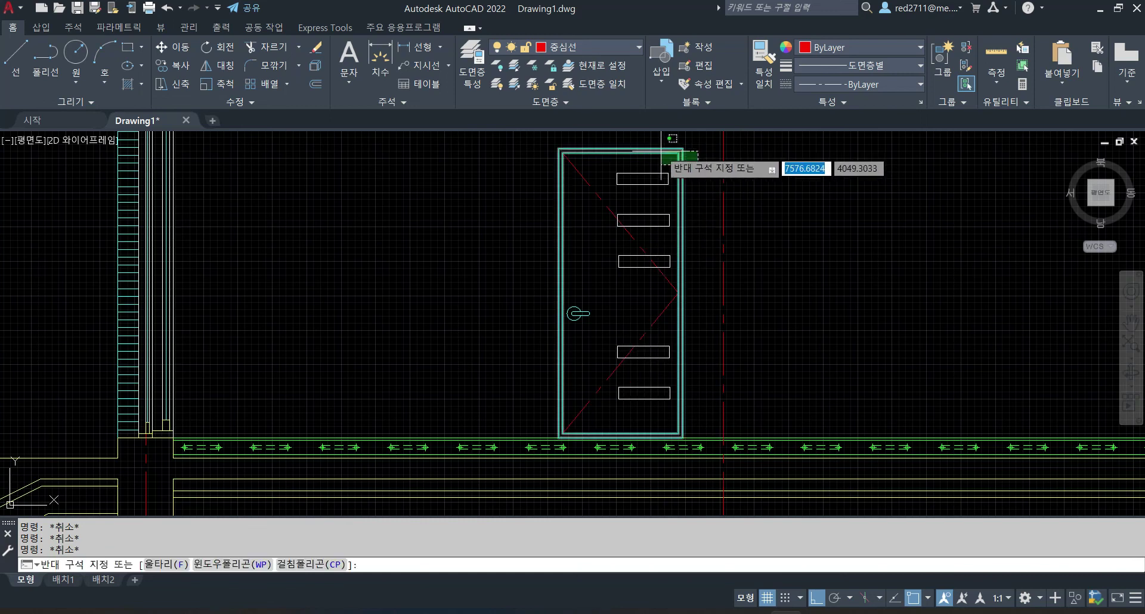
click(549, 248)
click(589, 333)
click(541, 289)
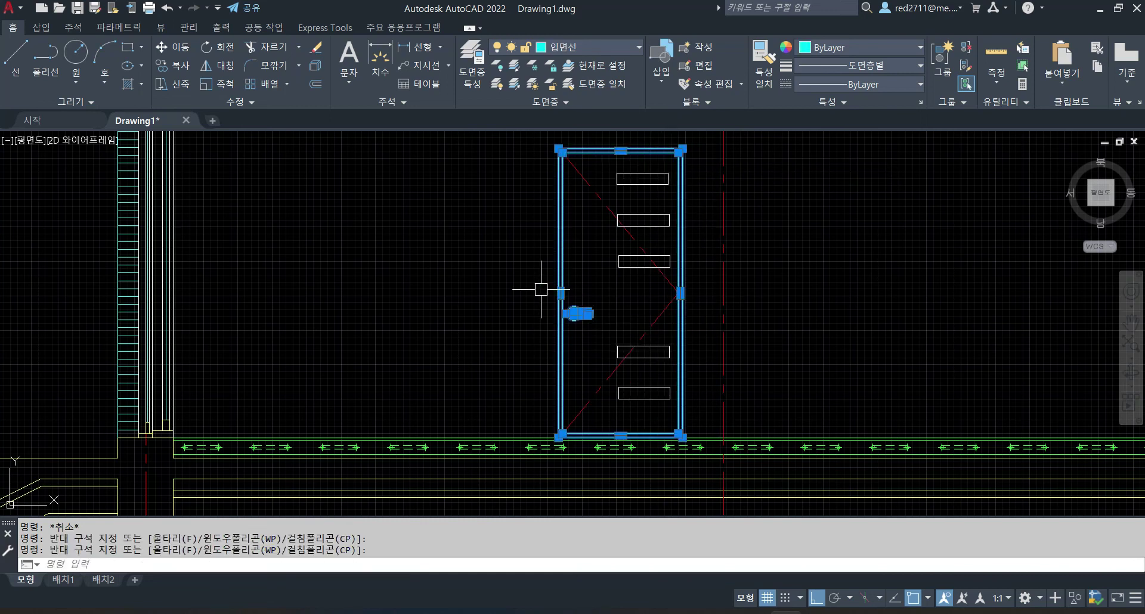
click(599, 47)
click(574, 143)
key(Escape)
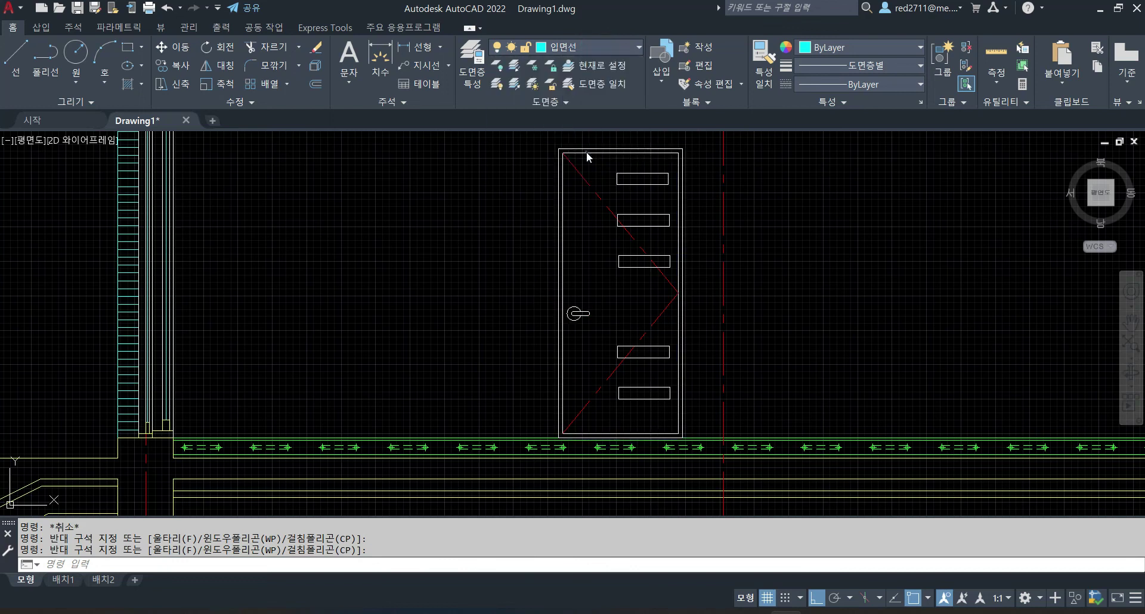
key(Escape)
scroll(768, 254, down, 3)
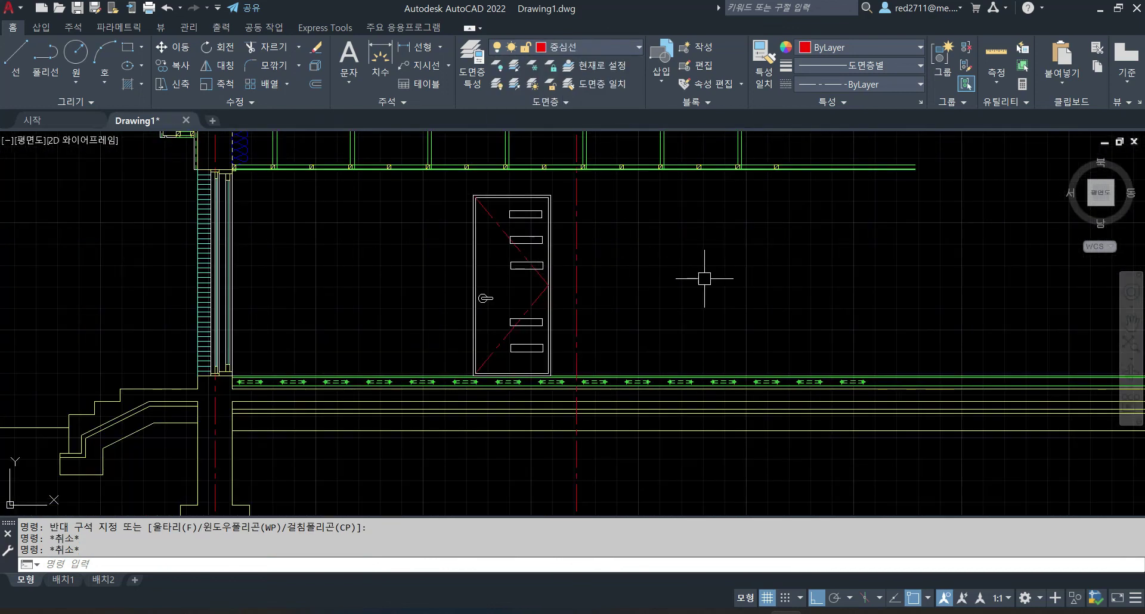
middle_drag(586, 270, 634, 276)
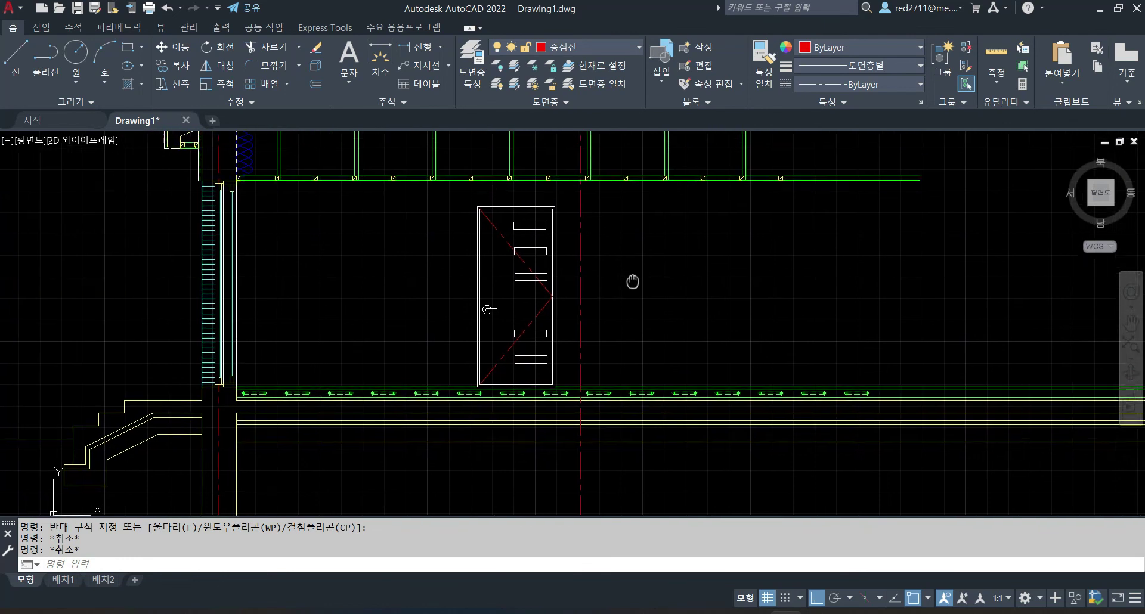
Move the door frame outlines, all five panel rectangles and the lever handle to the 입면선 layer.
scroll(634, 277, up, 2)
click(547, 449)
click(510, 371)
click(504, 280)
click(512, 239)
click(519, 201)
click(453, 331)
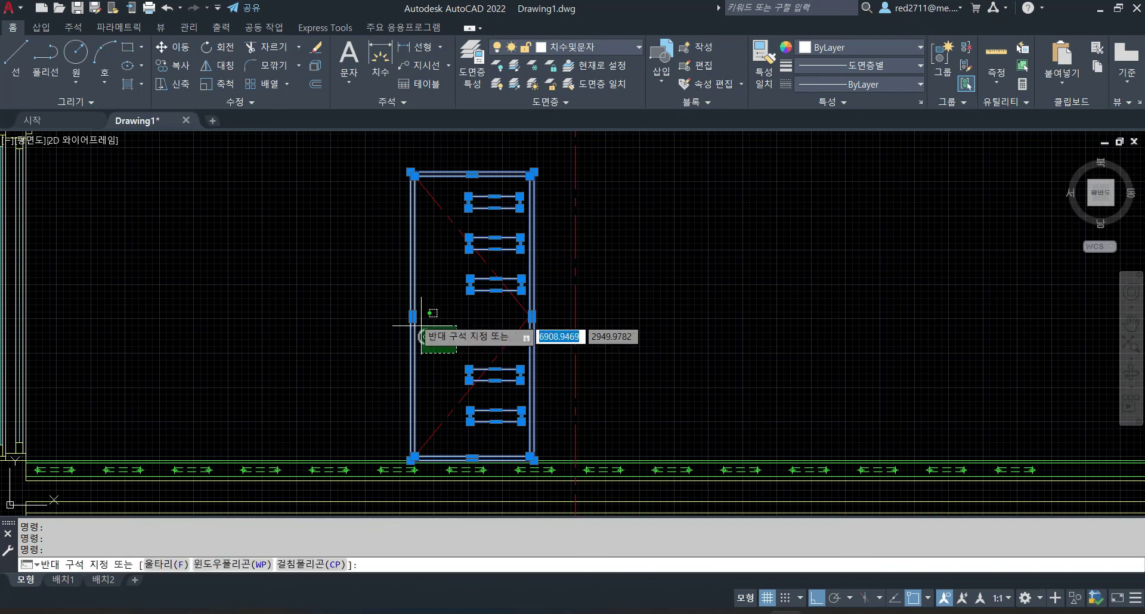
click(401, 303)
click(589, 48)
click(565, 118)
key(Escape)
key(Escape)
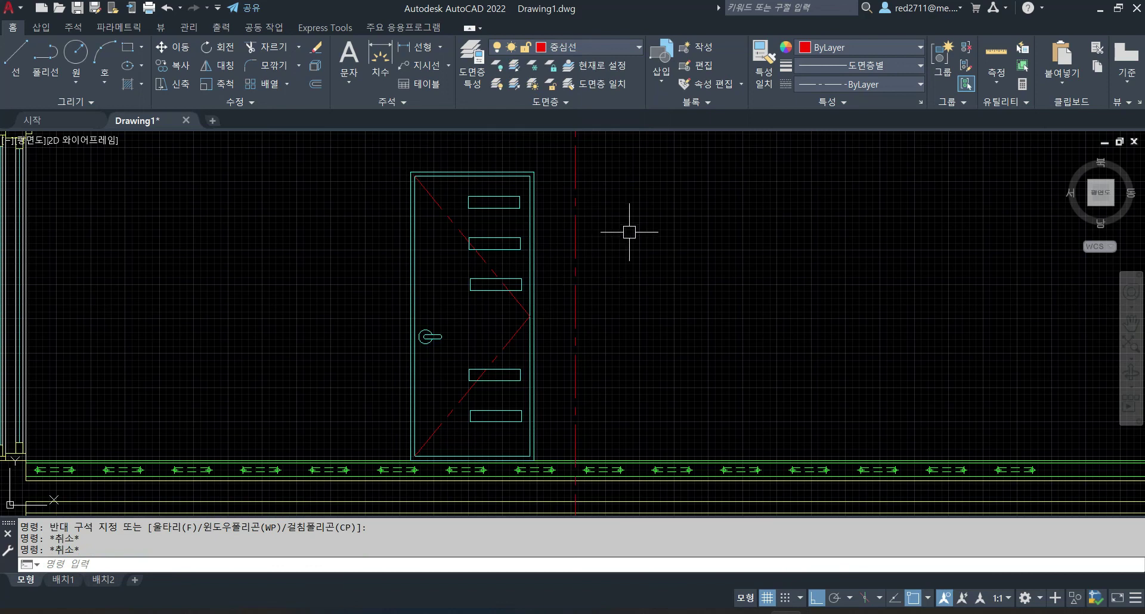
Mirror the whole door about the building's vertical ridge centreline, keeping the original door.
scroll(630, 232, down, 2)
middle_drag(650, 235, 678, 266)
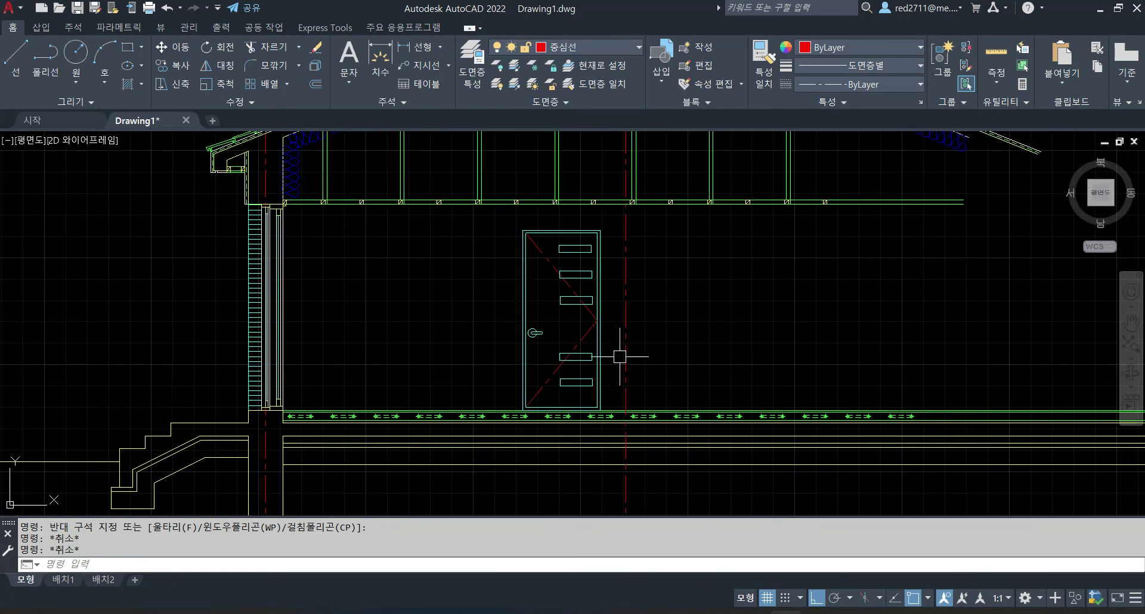
scroll(620, 355, up, 1)
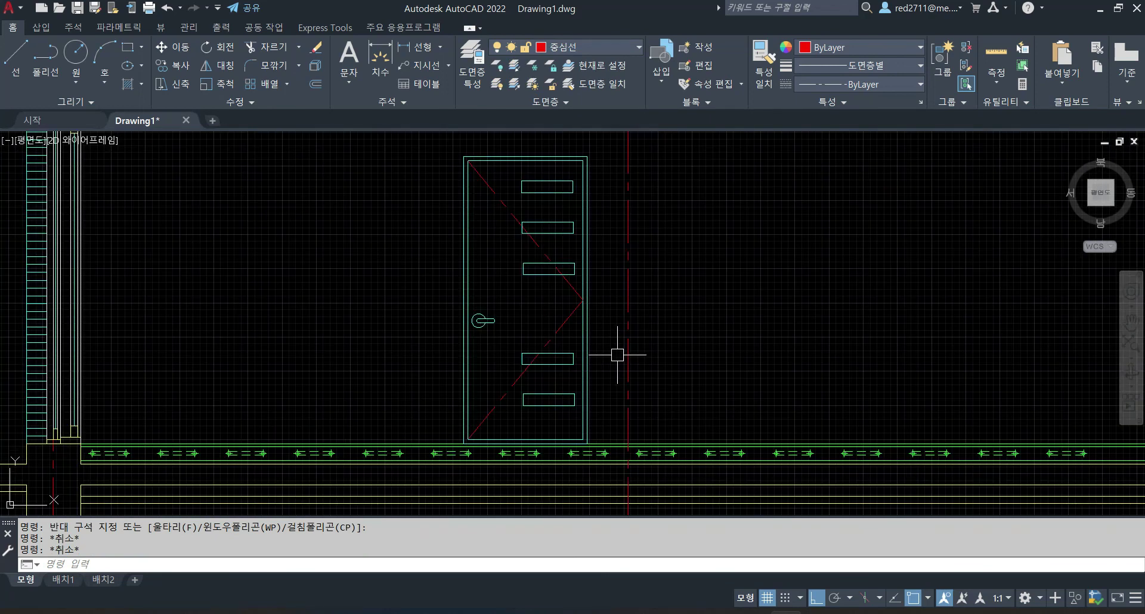
scroll(734, 354, down, 2)
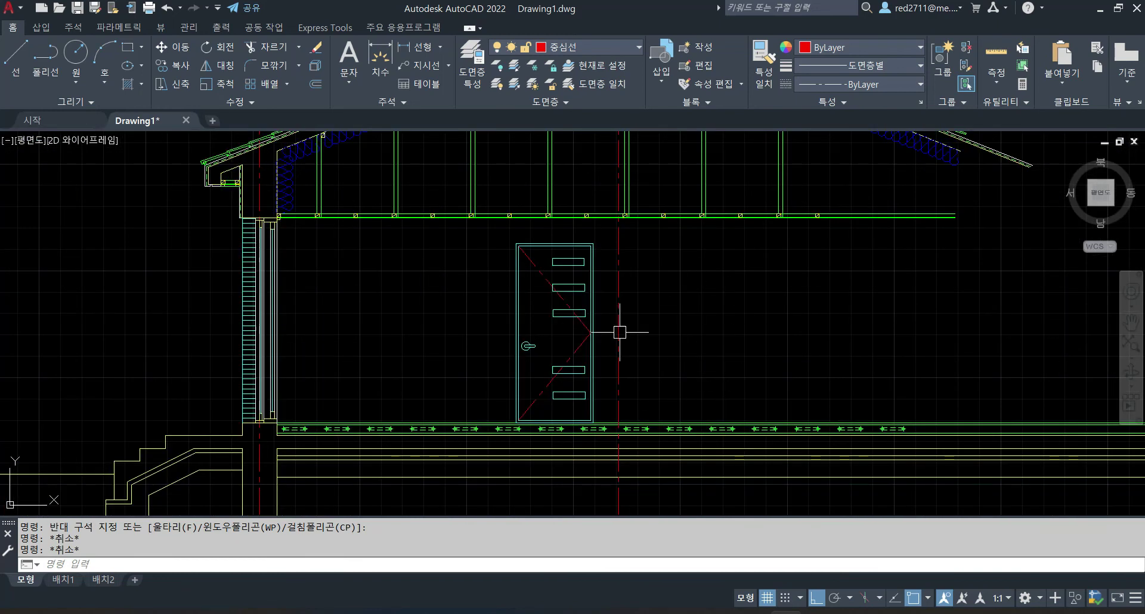
scroll(626, 363, up, 2)
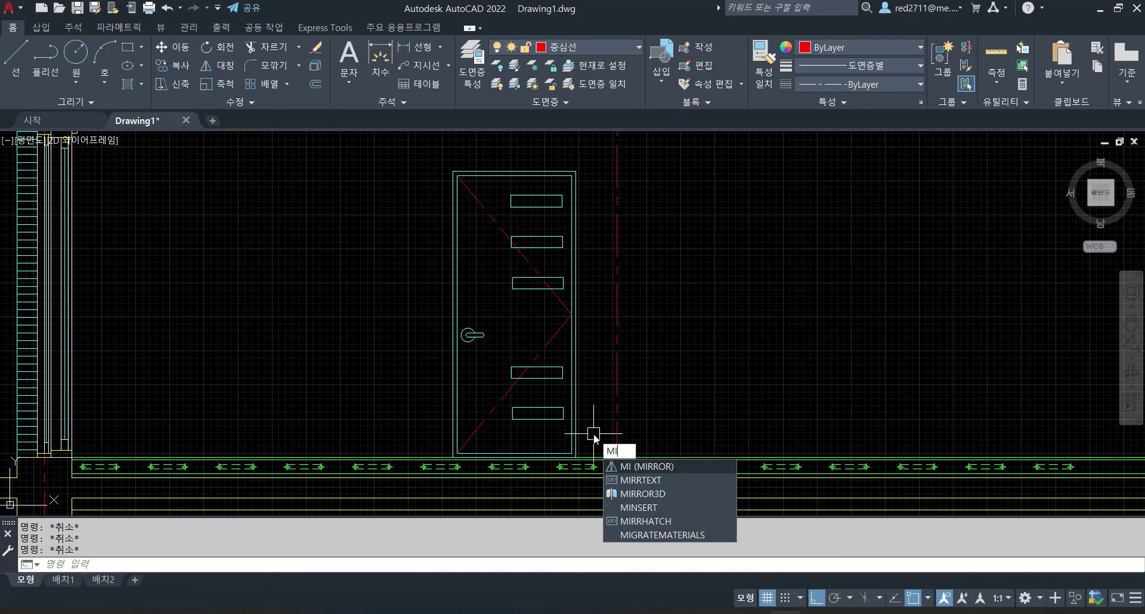
key(Return)
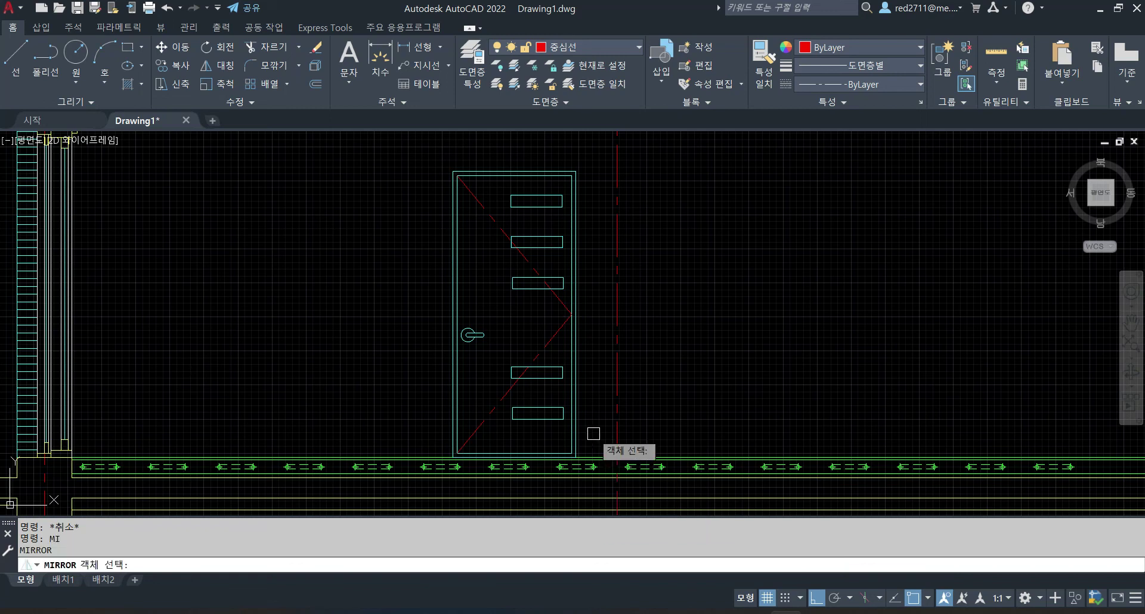
click(594, 434)
click(421, 152)
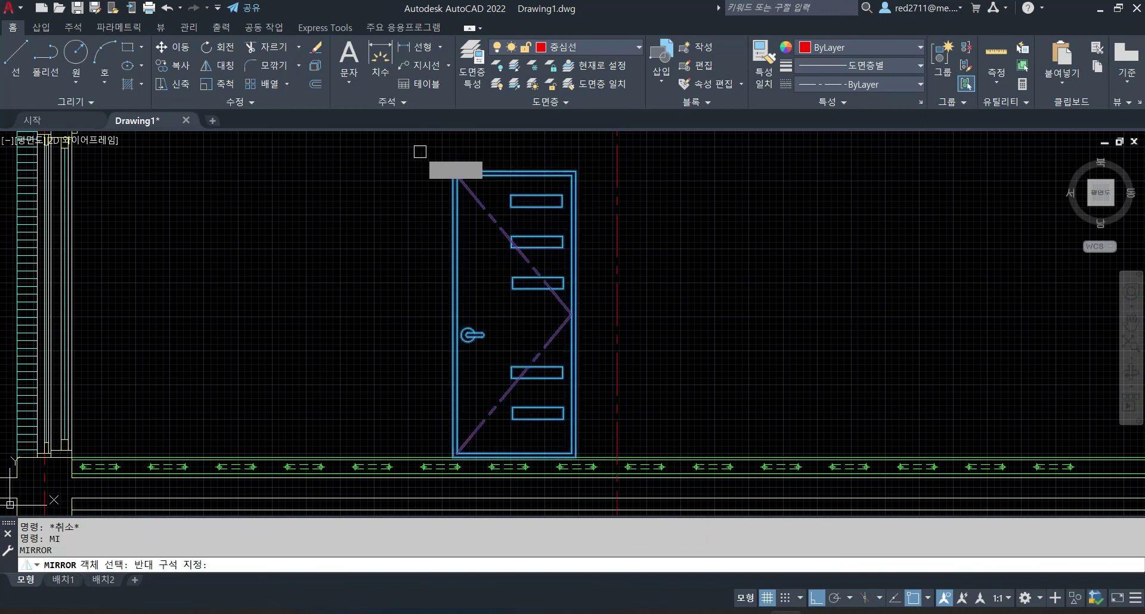
key(Return)
scroll(611, 272, down, 1)
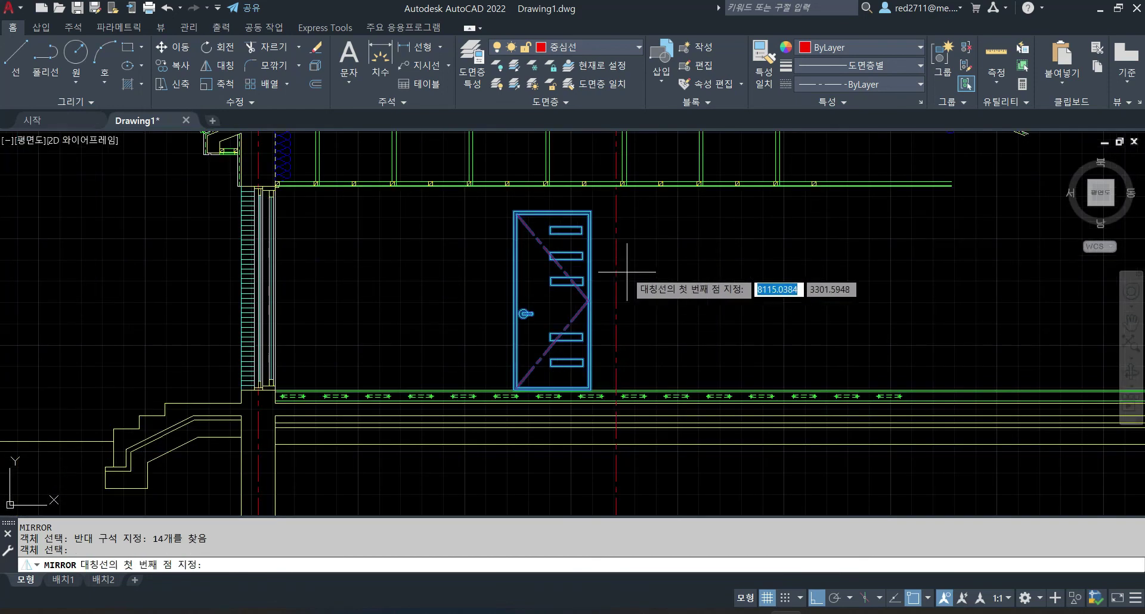
scroll(613, 182, up, 1)
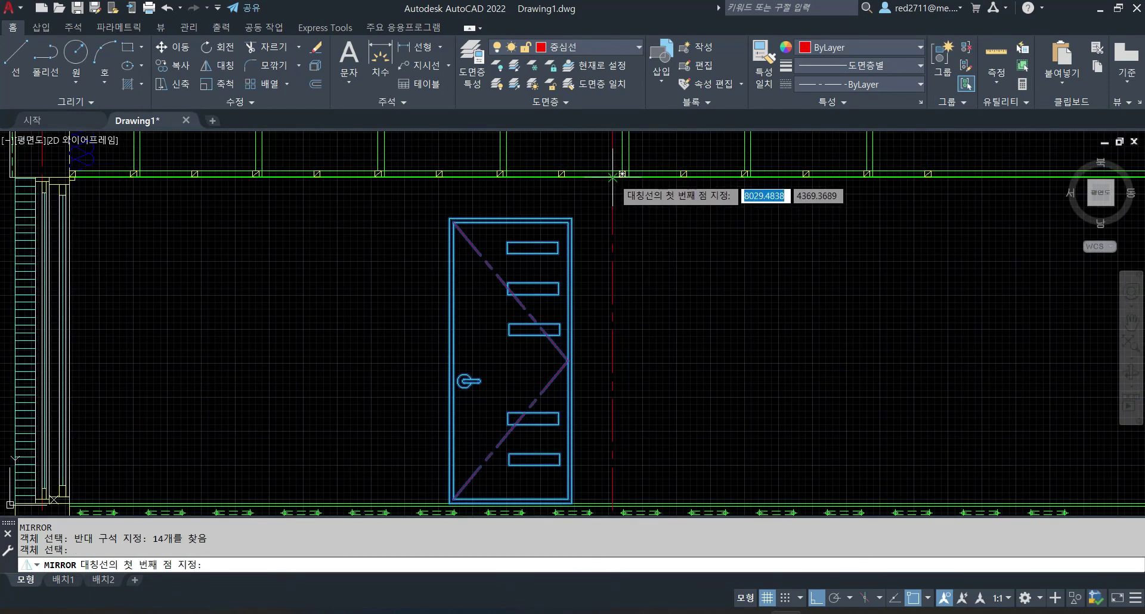
click(613, 176)
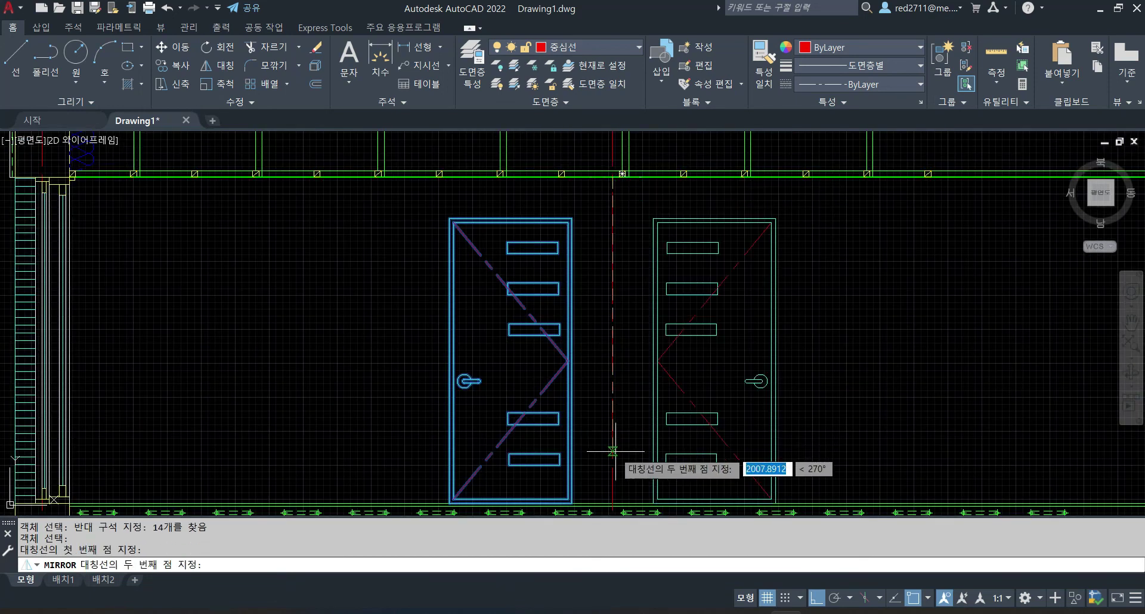
click(609, 504)
scroll(829, 334, down, 1)
key(Return)
middle_drag(894, 304, 775, 311)
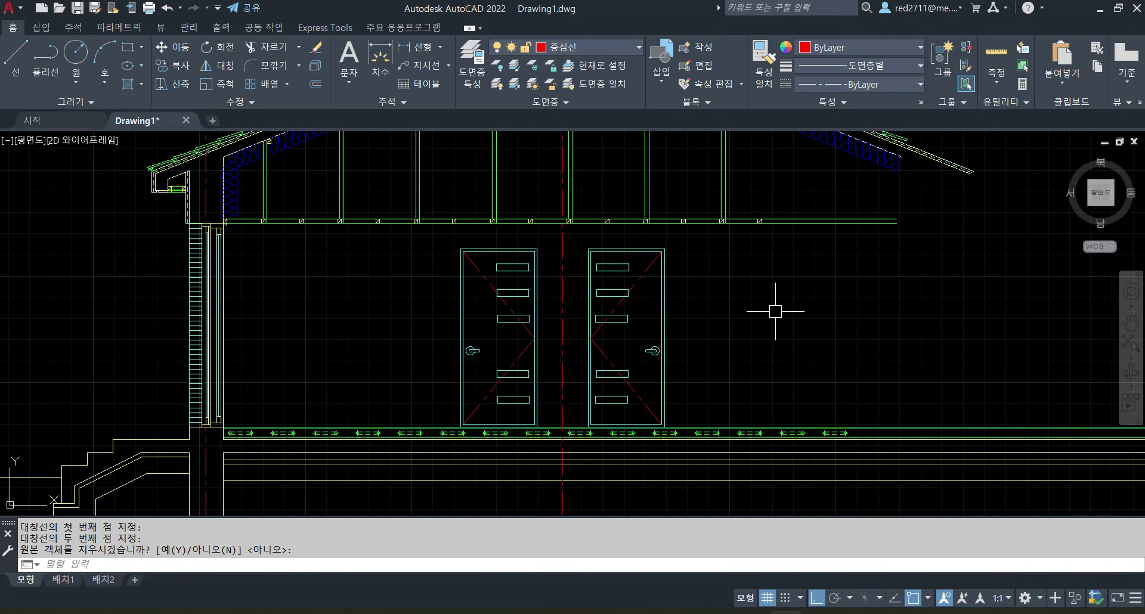
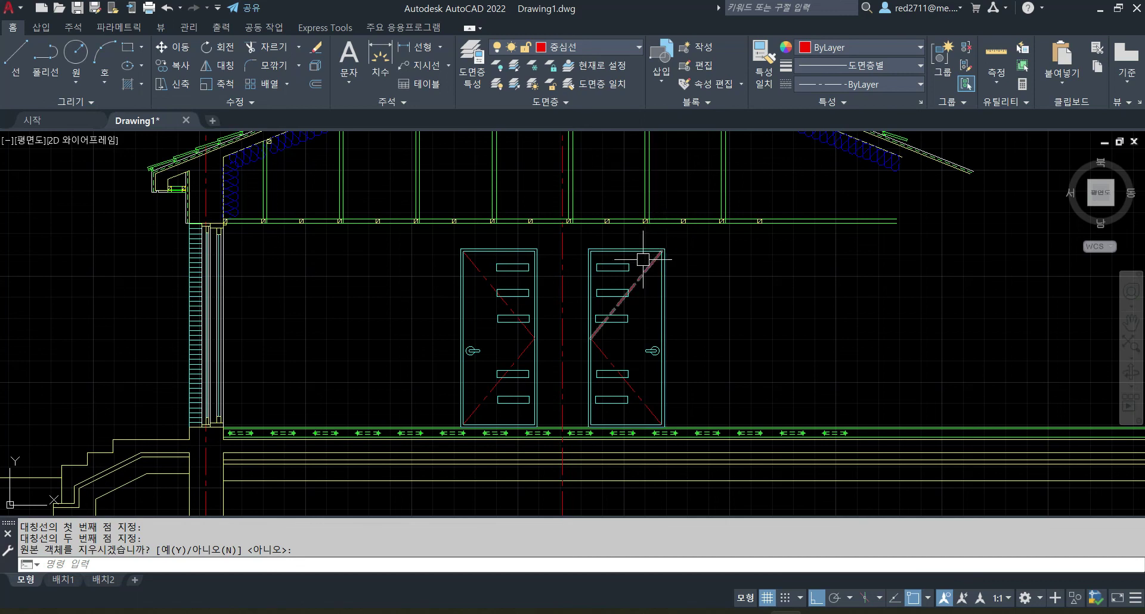
Offset the vertical ridge centreline 800 to the right.
scroll(695, 307, down, 3)
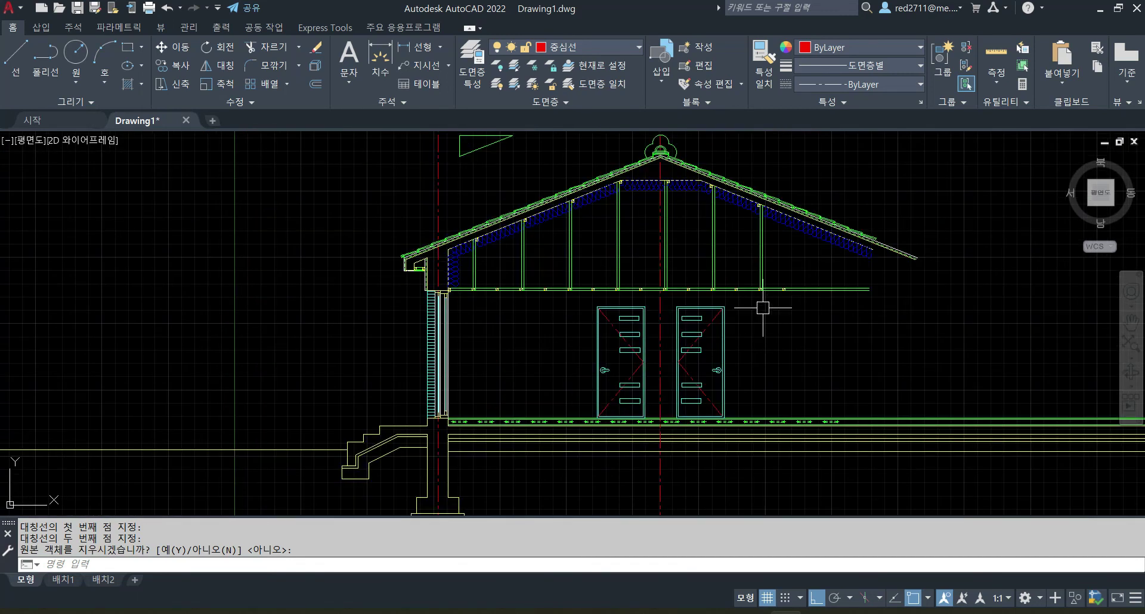
middle_drag(763, 308, 763, 330)
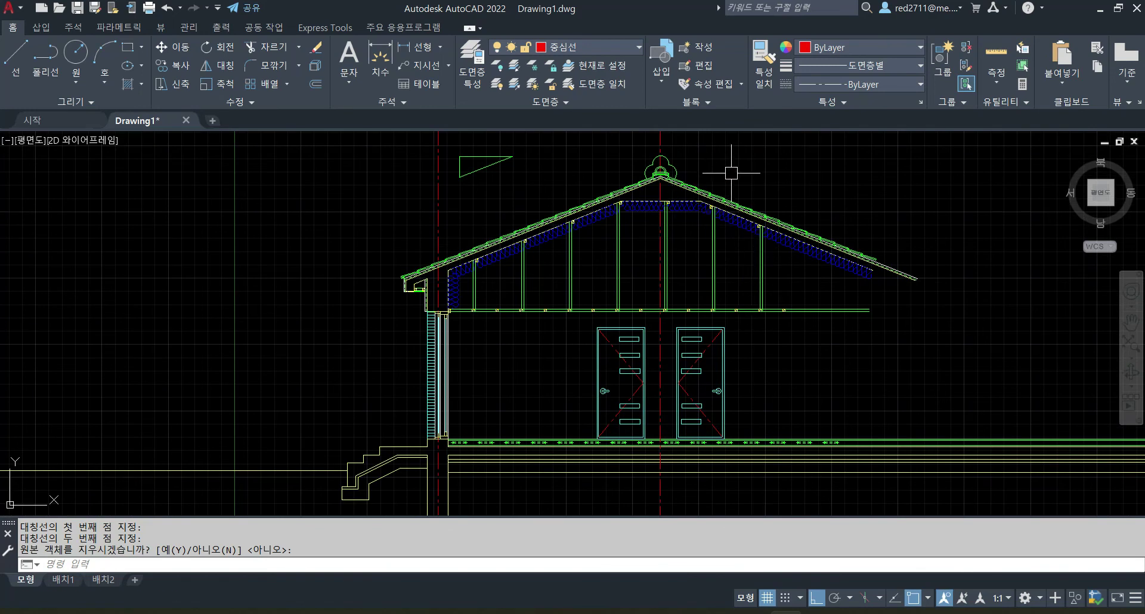
key(Return)
text(o)
key(Return)
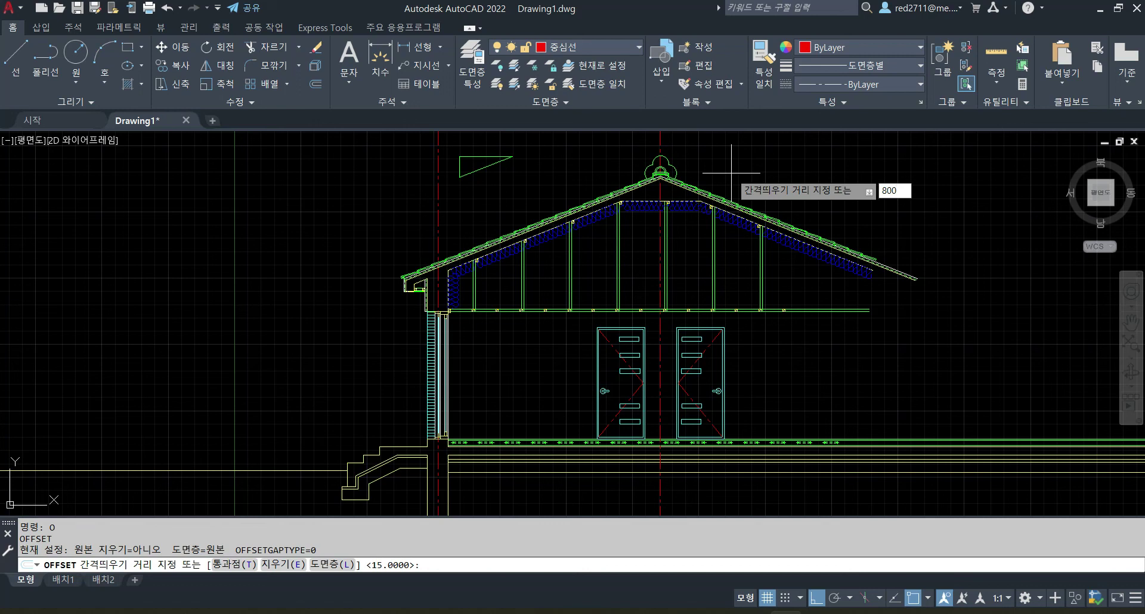
text(800)
key(Return)
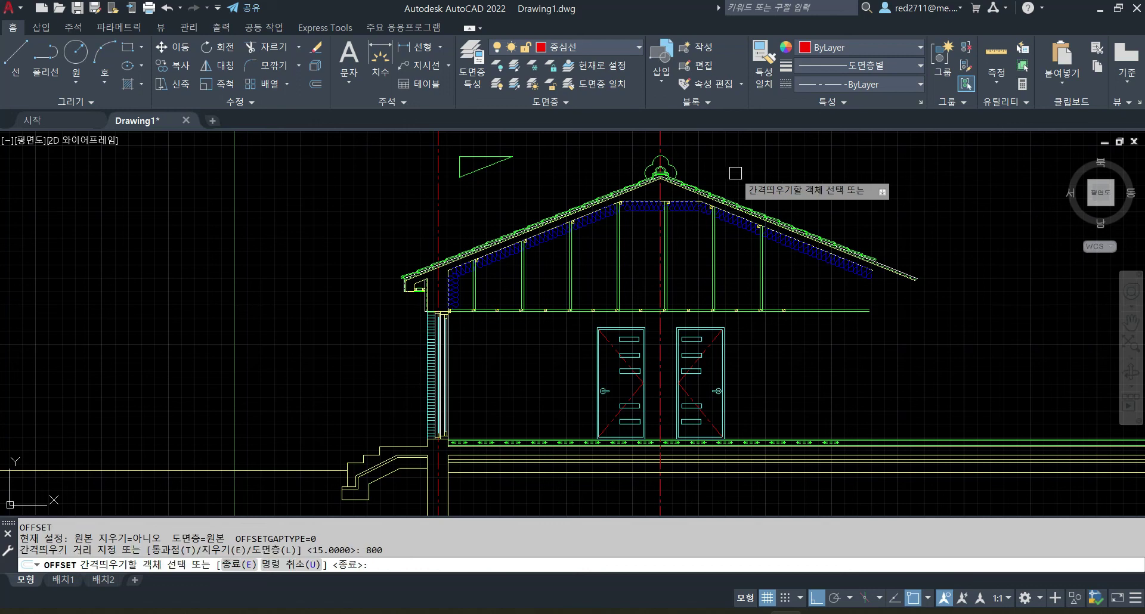
middle_drag(732, 173, 692, 209)
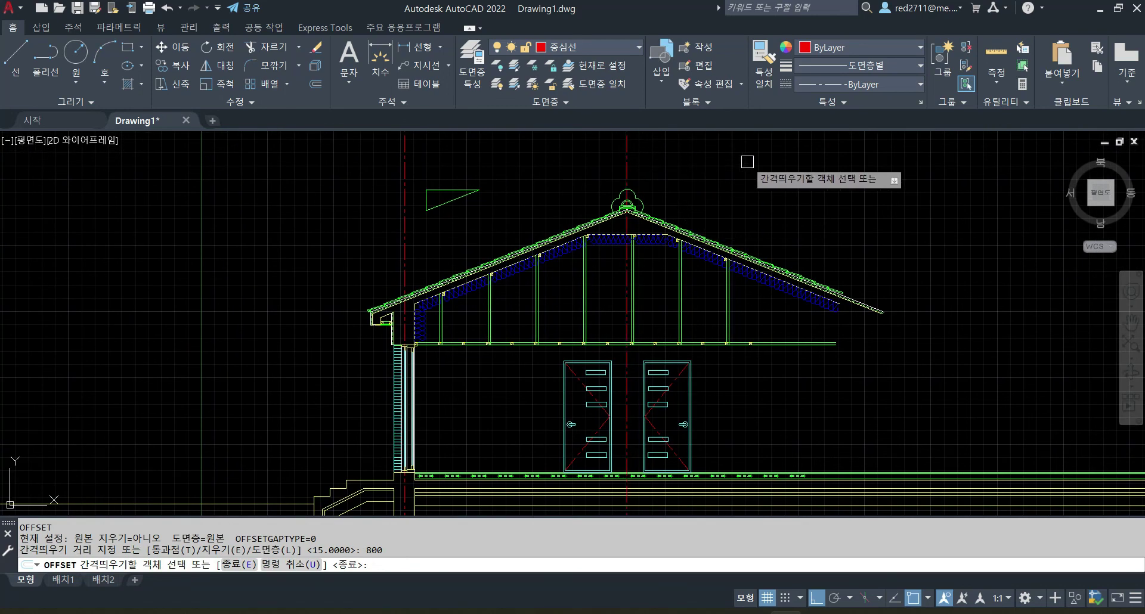
click(629, 161)
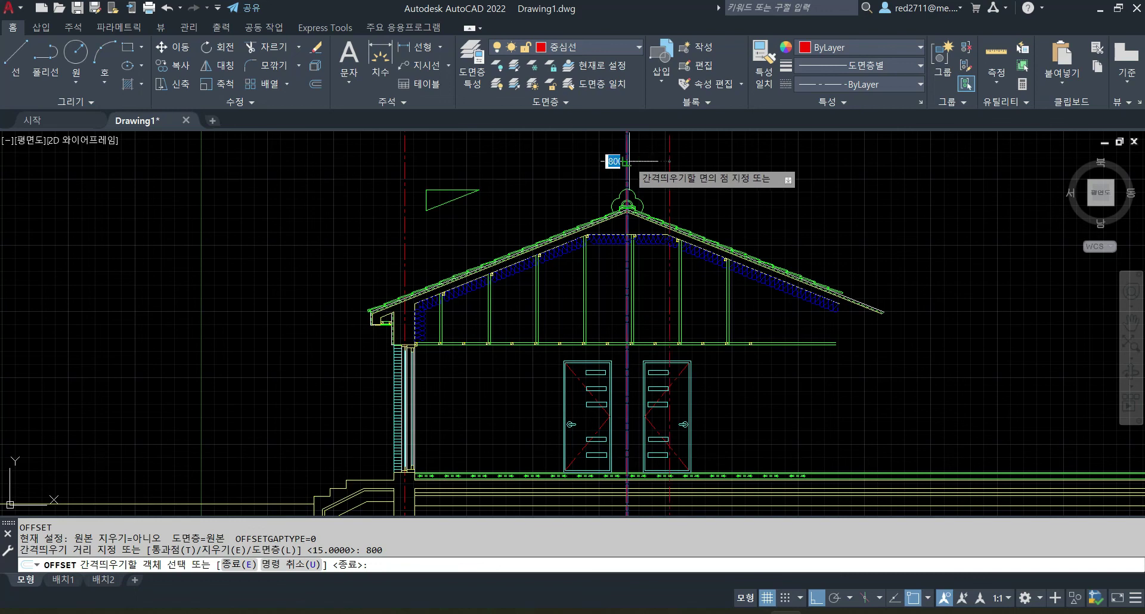
click(746, 175)
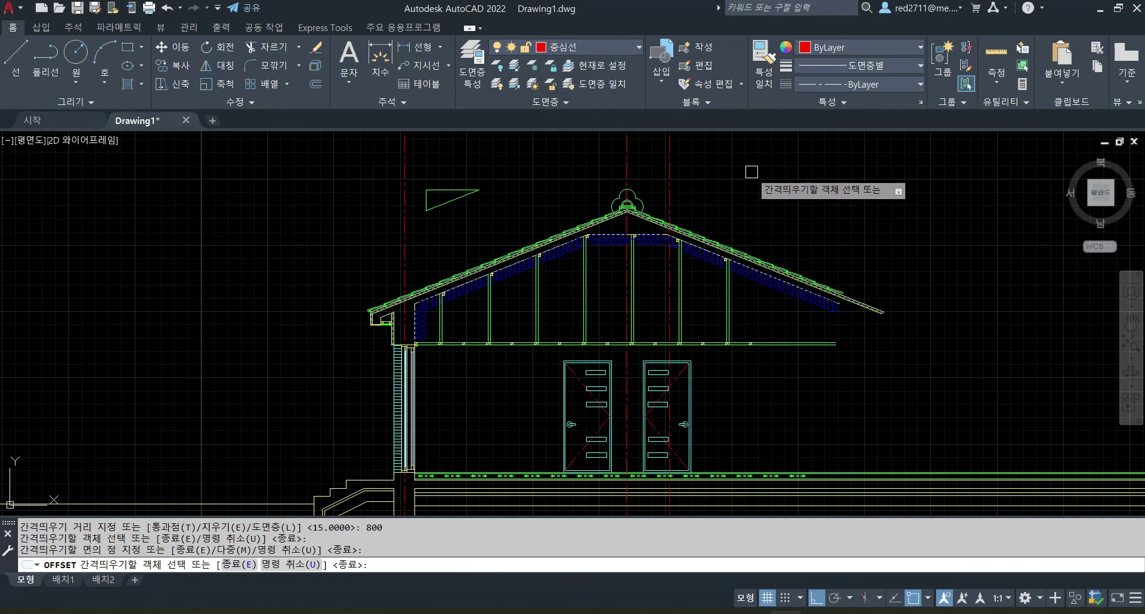
key(Escape)
key(Escape)
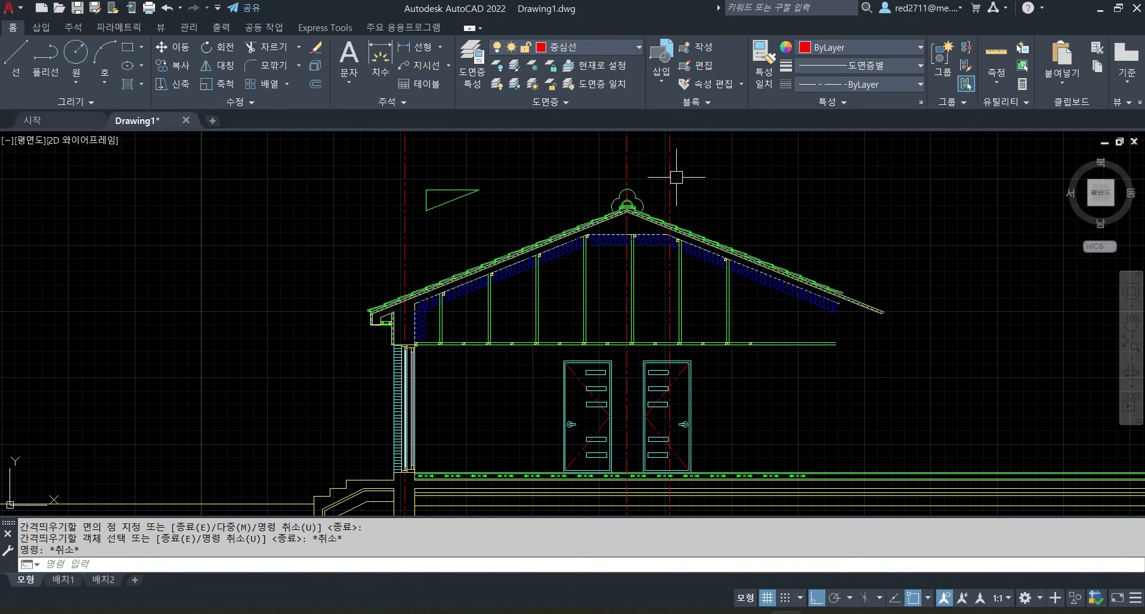
Assign the offset vertical line to the 단면선 layer.
click(670, 169)
click(575, 43)
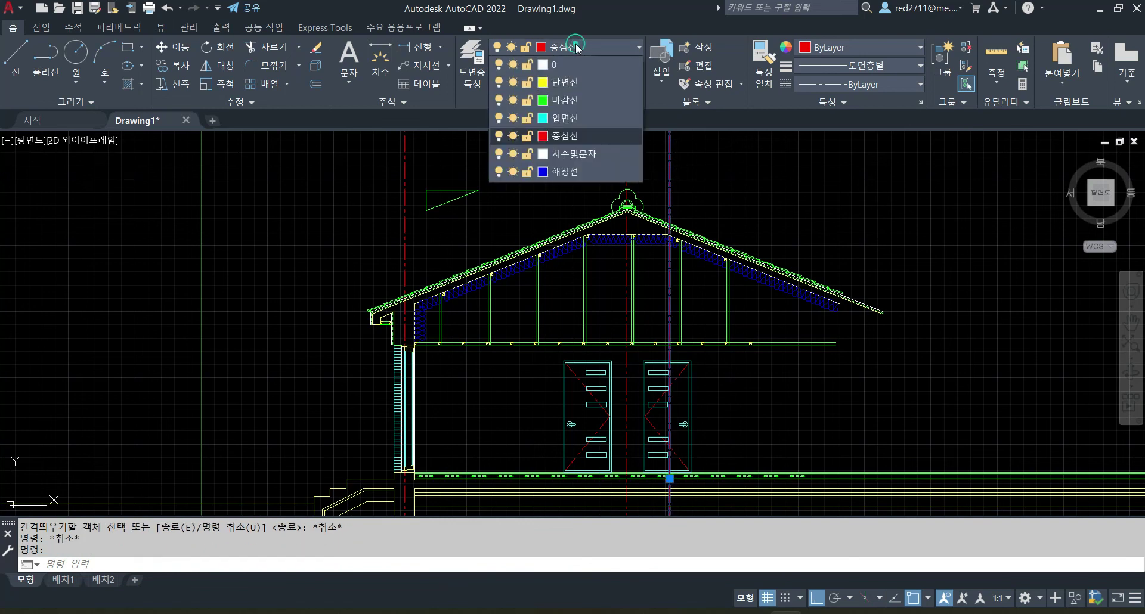
click(573, 87)
key(Escape)
key(Escape)
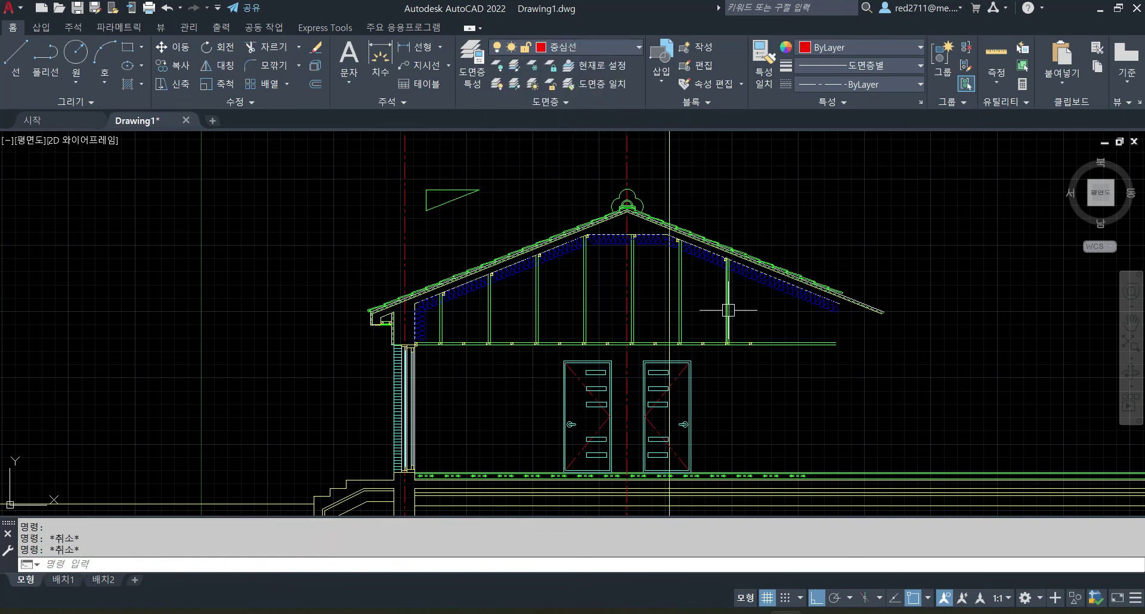
Trim the roof slab and ceiling lines that extend right of the vertical section cut line.
scroll(722, 334, down, 2)
scroll(687, 321, up, 2)
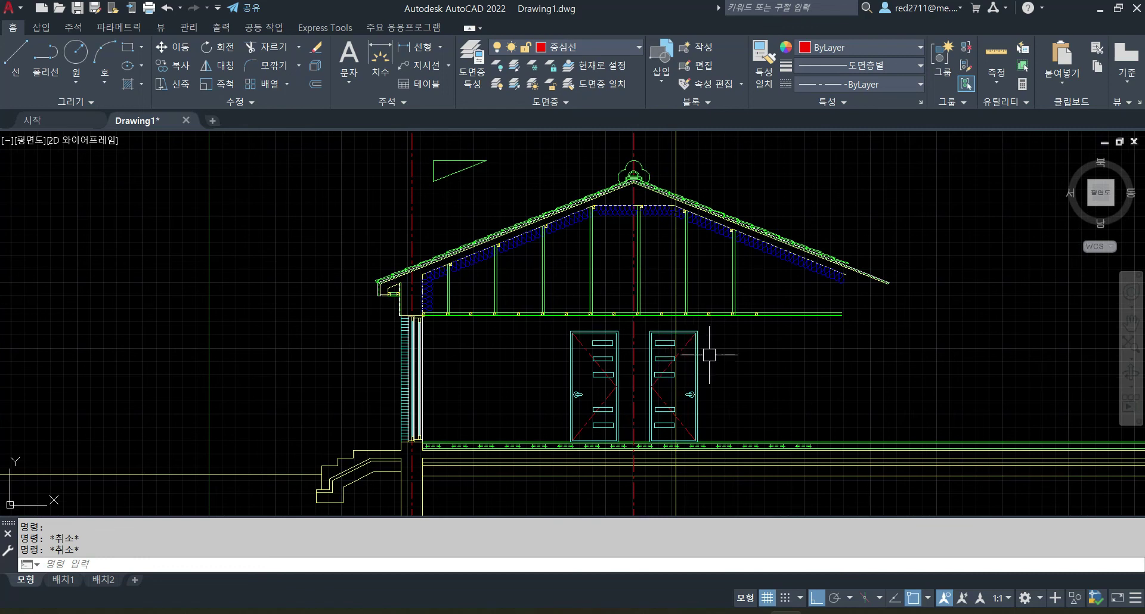
text(tr)
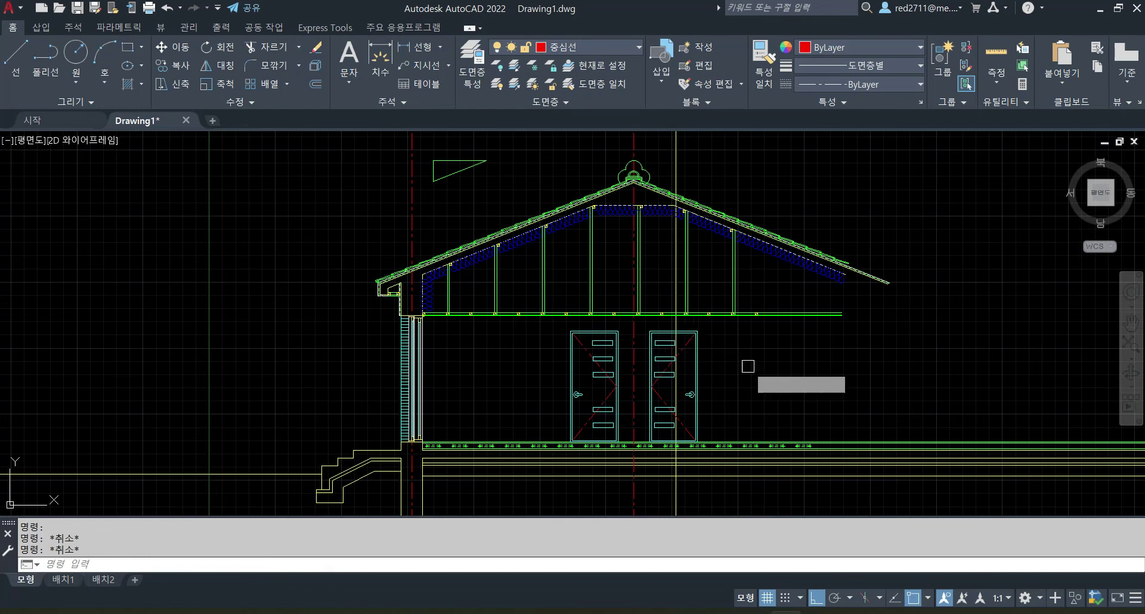
key(Return)
click(679, 154)
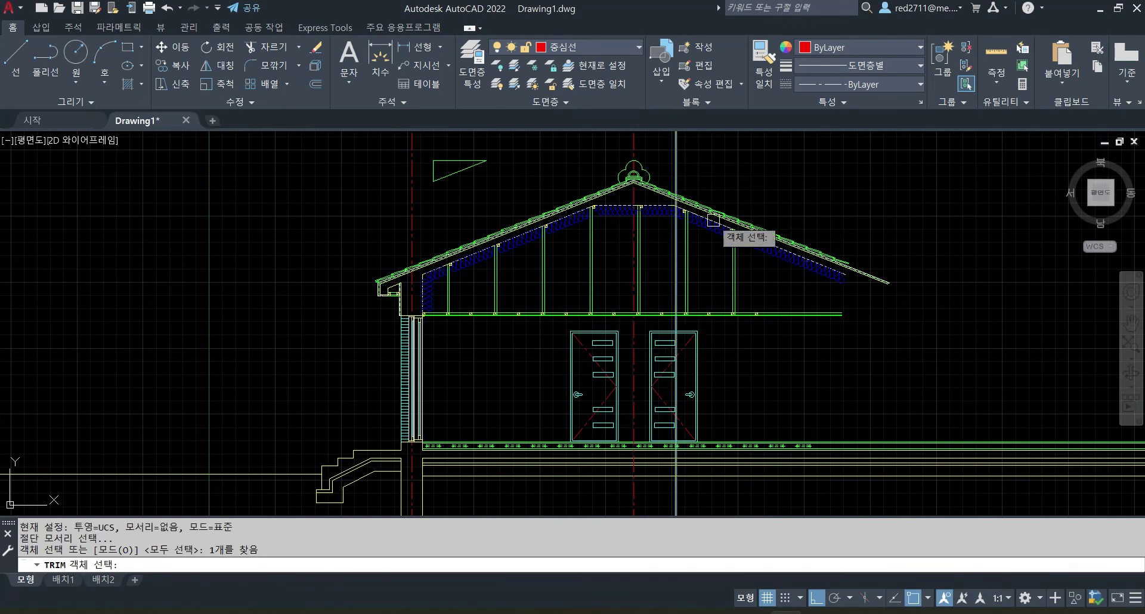
key(Return)
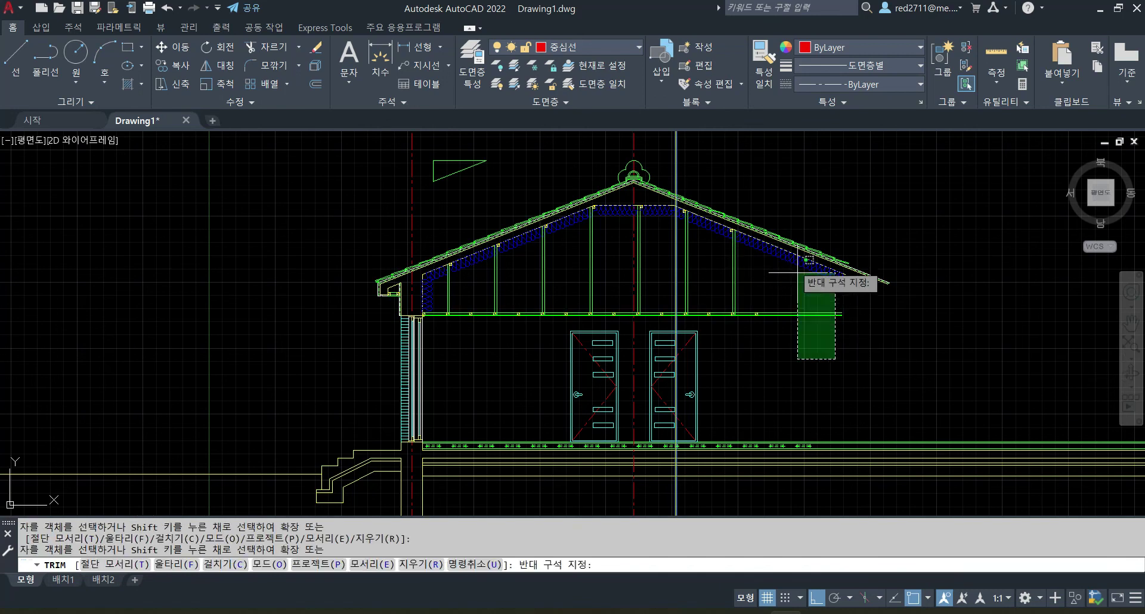
scroll(680, 194, up, 4)
click(668, 203)
scroll(680, 239, down, 4)
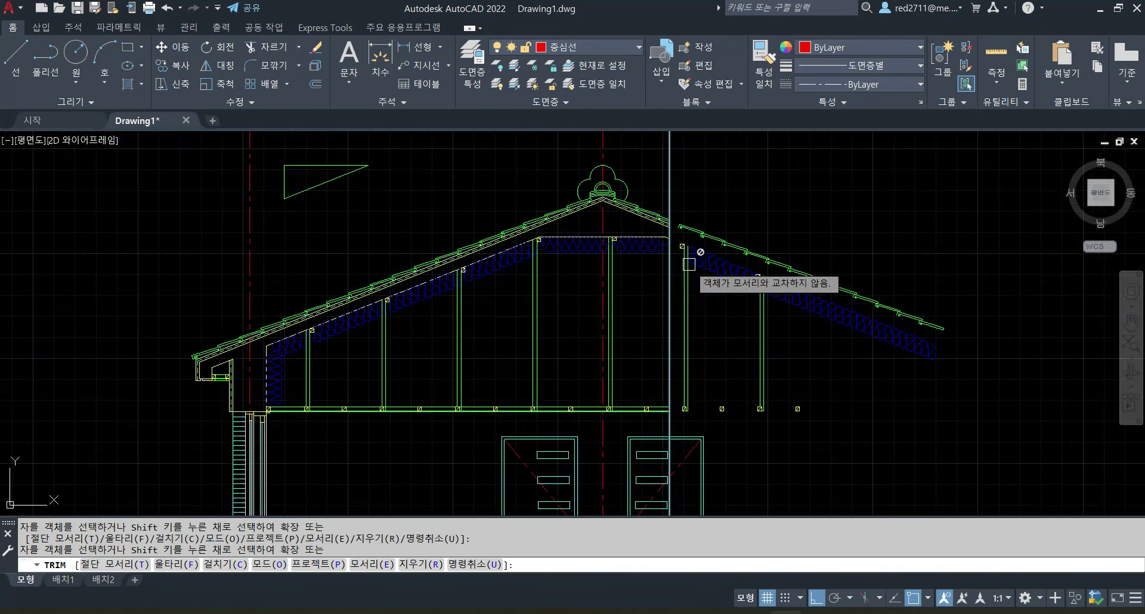
Trim the mirrored door's lines and the floor lines that extend right of the vertical cut line.
scroll(690, 358, up, 4)
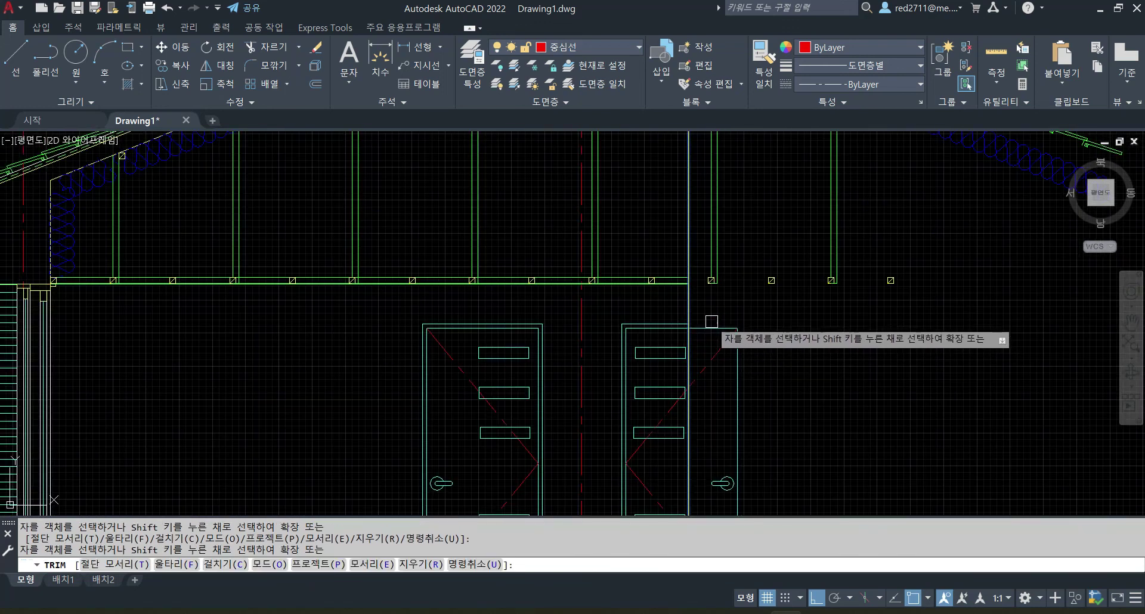
scroll(717, 356, down, 2)
scroll(721, 369, down, 2)
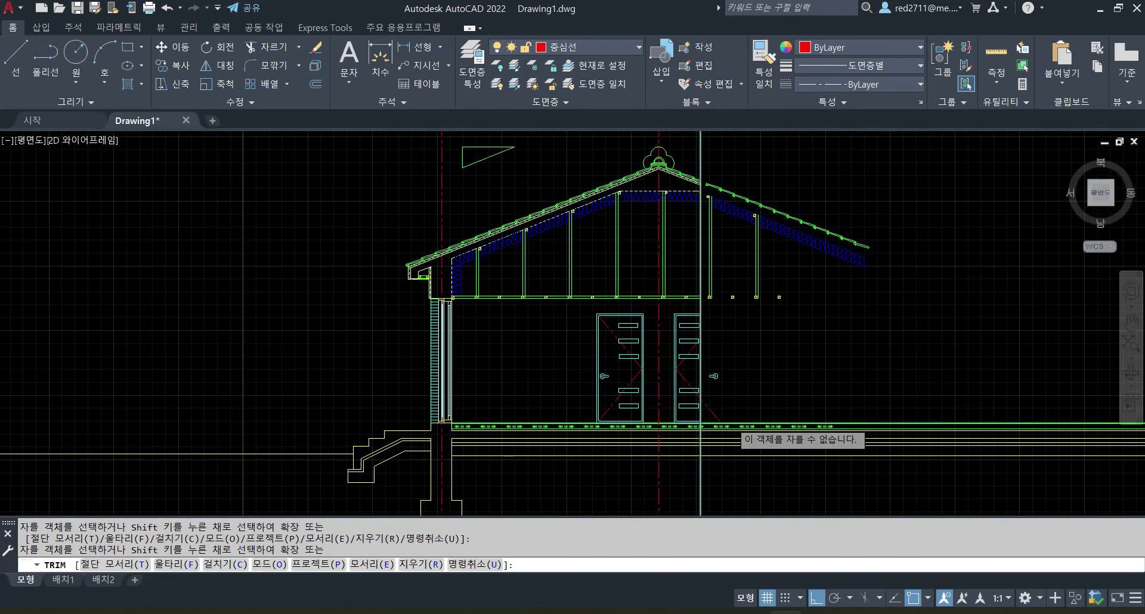
scroll(698, 405, up, 2)
click(718, 395)
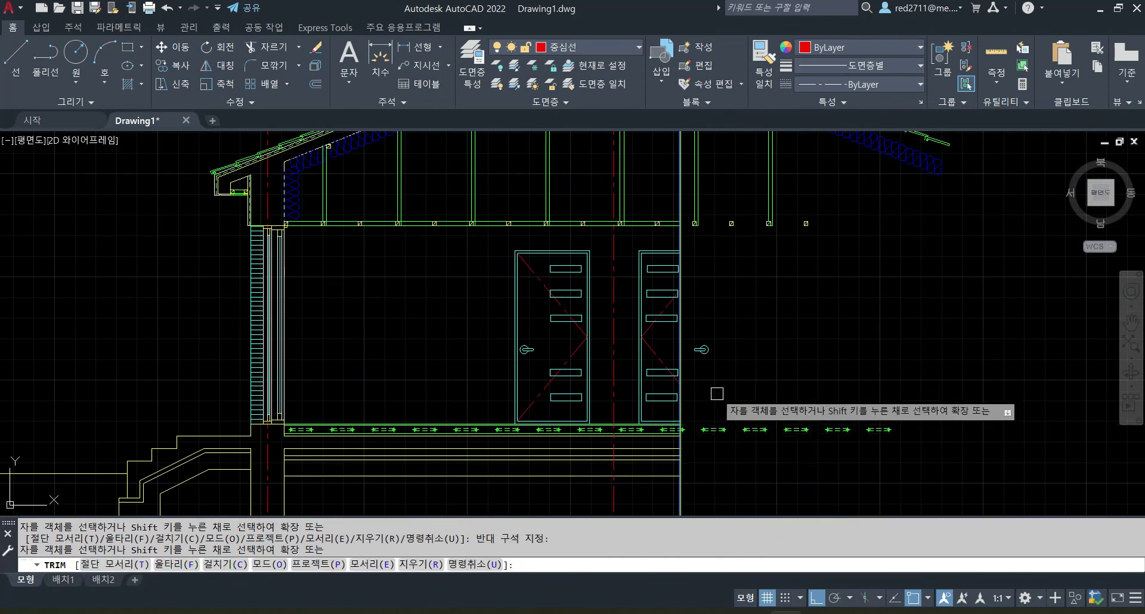
Try to trim the floor pipe array at the vertical cut line.
scroll(692, 446, up, 6)
click(658, 374)
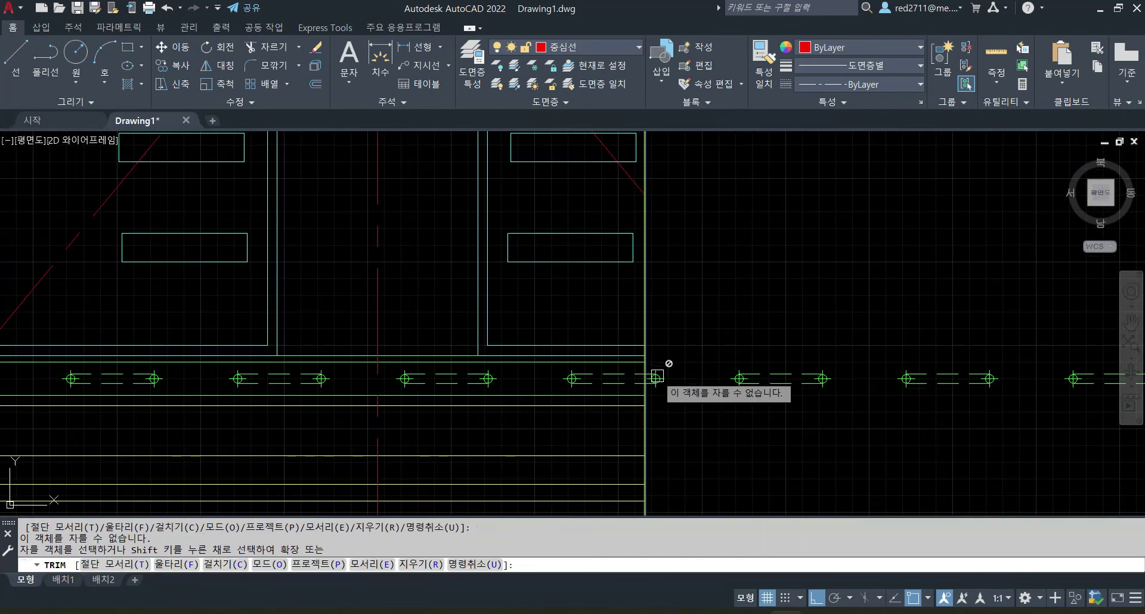
scroll(658, 373, up, 4)
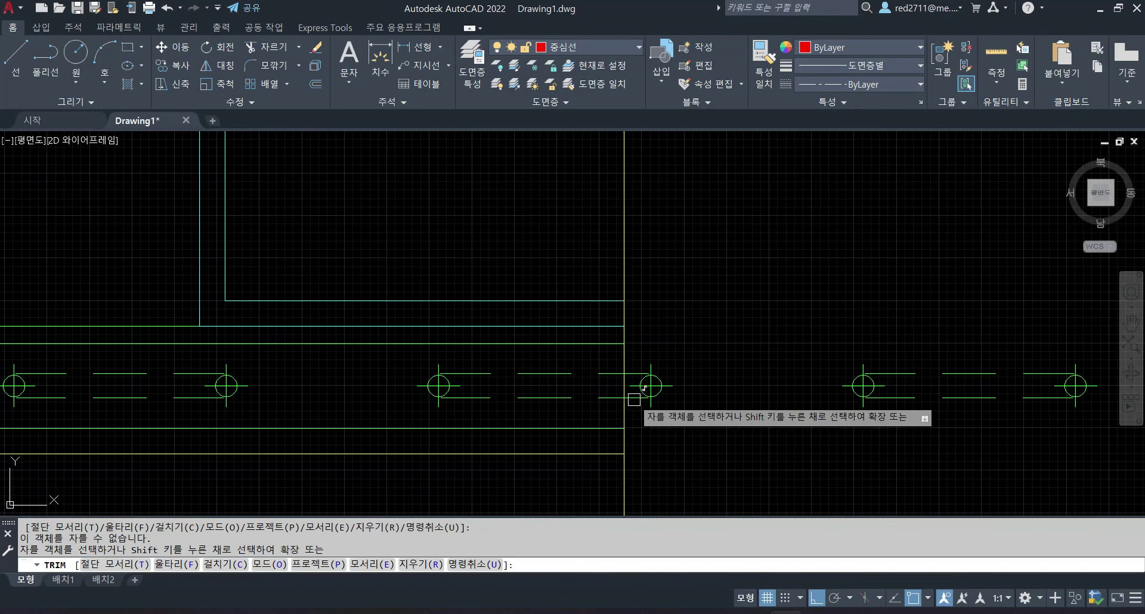
key(Escape)
key(Escape)
Explode the floor pipe array into individual objects.
scroll(661, 382, down, 4)
click(664, 382)
scroll(663, 381, down, 4)
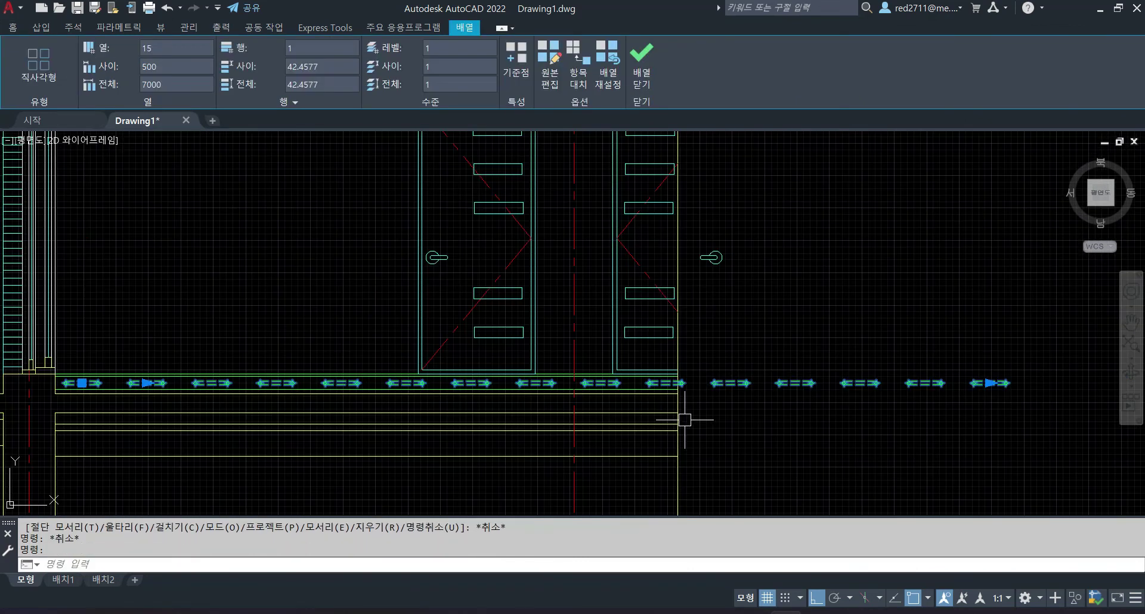
scroll(703, 388, up, 2)
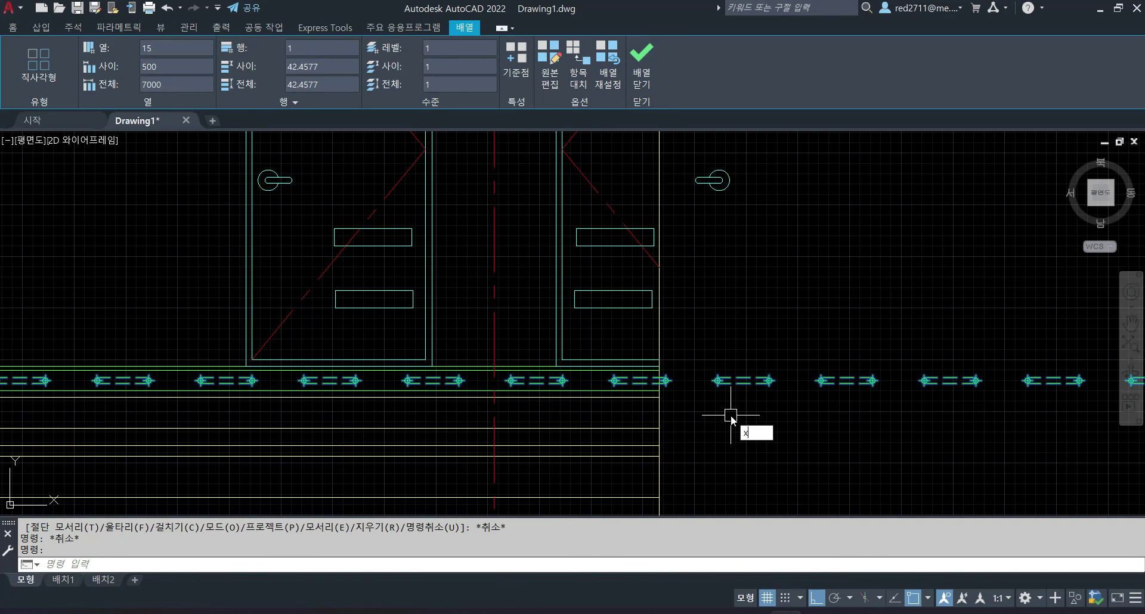
text(x)
key(Return)
key(Escape)
key(Escape)
click(658, 418)
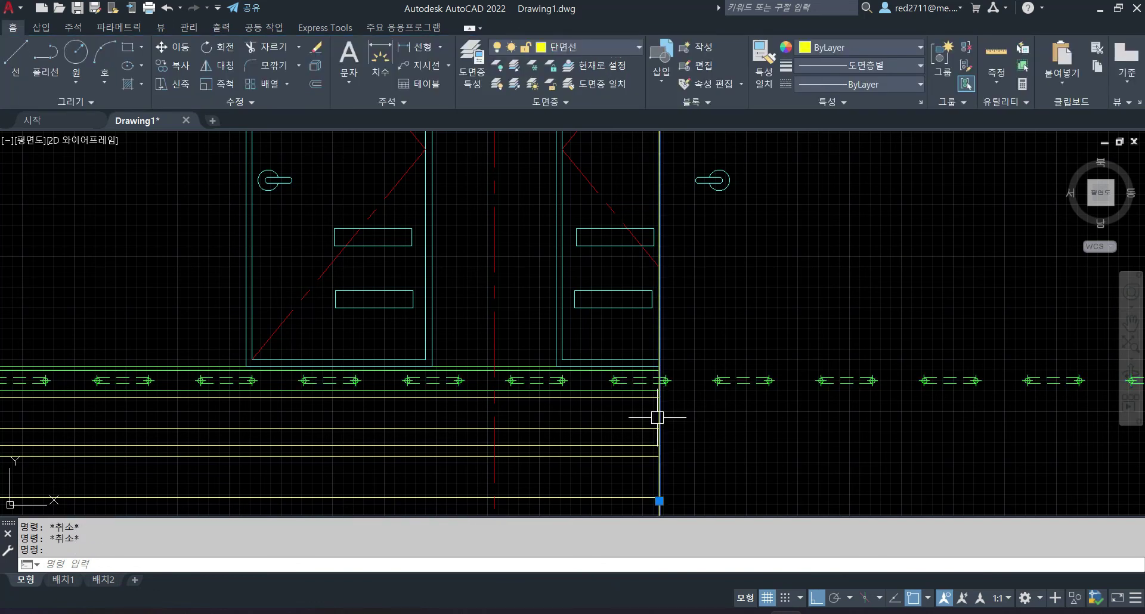
text(t)
key(Return)
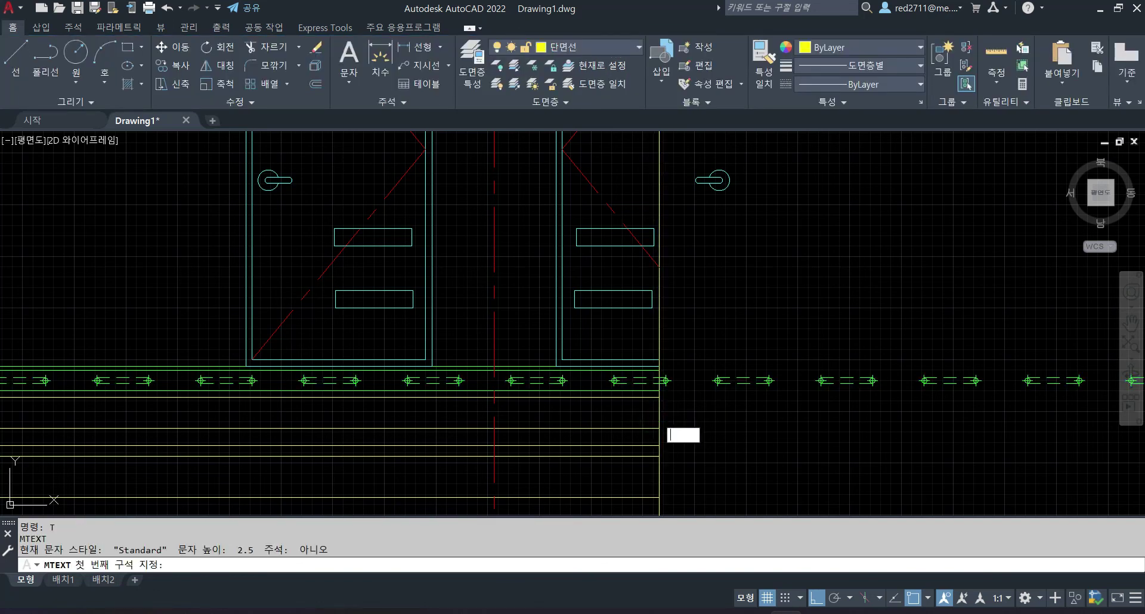
text(tr)
key(Return)
scroll(656, 406, up, 4)
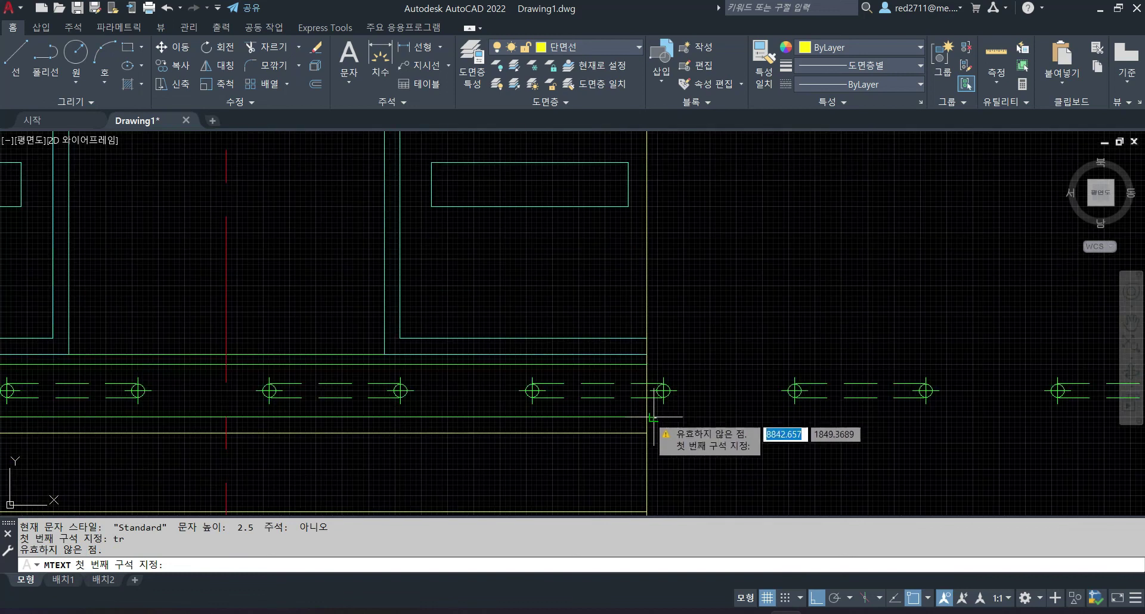
key(Escape)
key(Escape)
Trim the exploded floor pipe lines that cross the vertical cut line, using that line as the cutting edge.
click(649, 468)
text(tr)
key(Return)
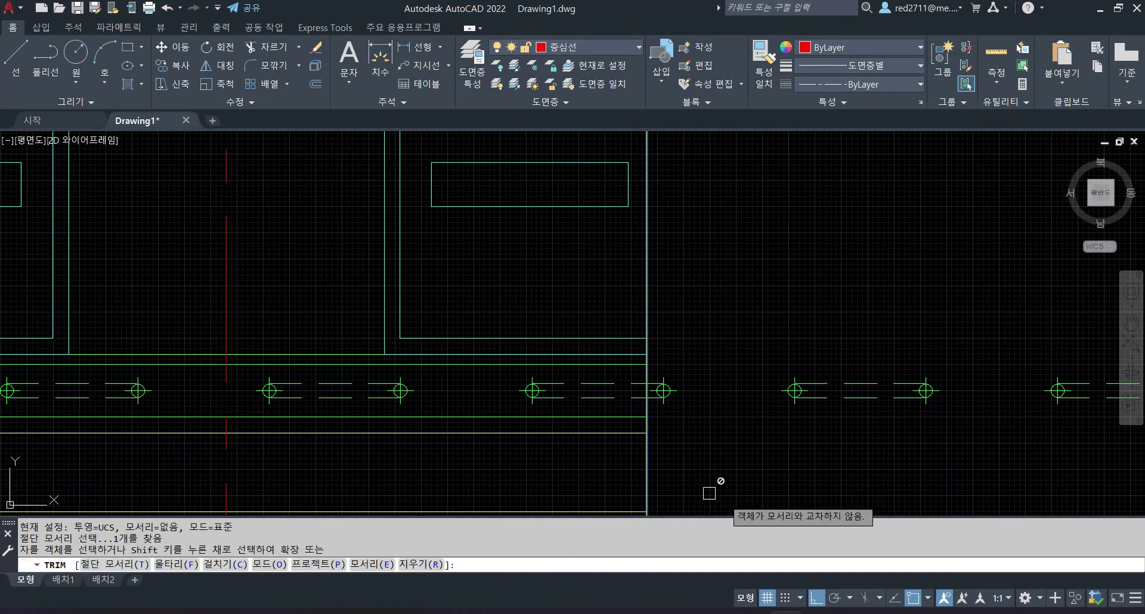
scroll(658, 417, up, 2)
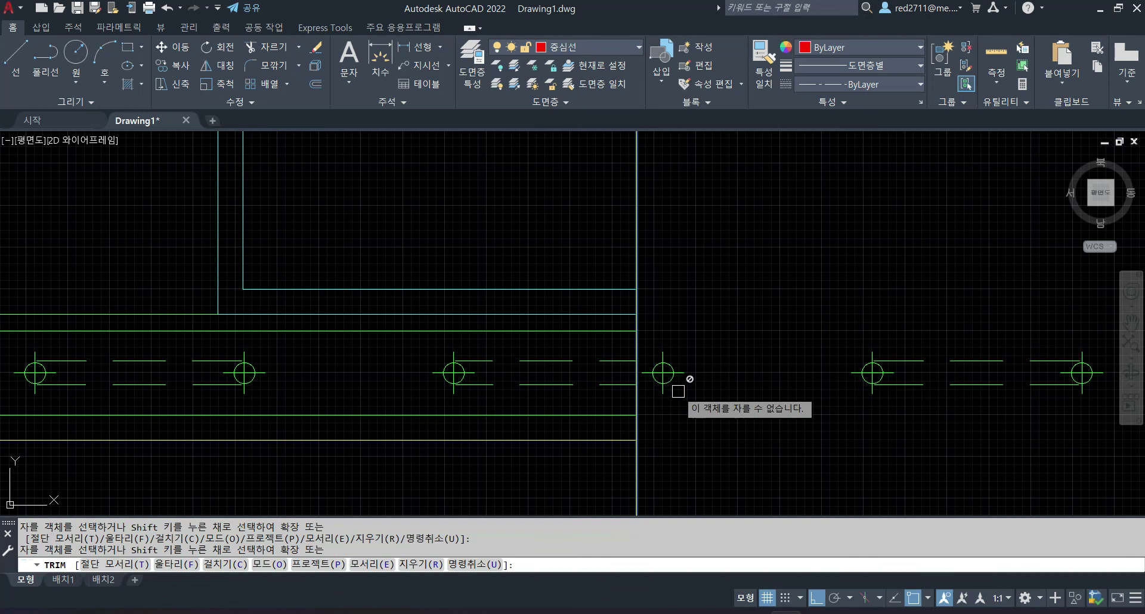
scroll(705, 416, down, 5)
mouse_move(730, 411)
middle_down()
mouse_move(775, 366)
mouse_move(767, 322)
mouse_move(761, 483)
middle_up()
scroll(803, 440, up, 2)
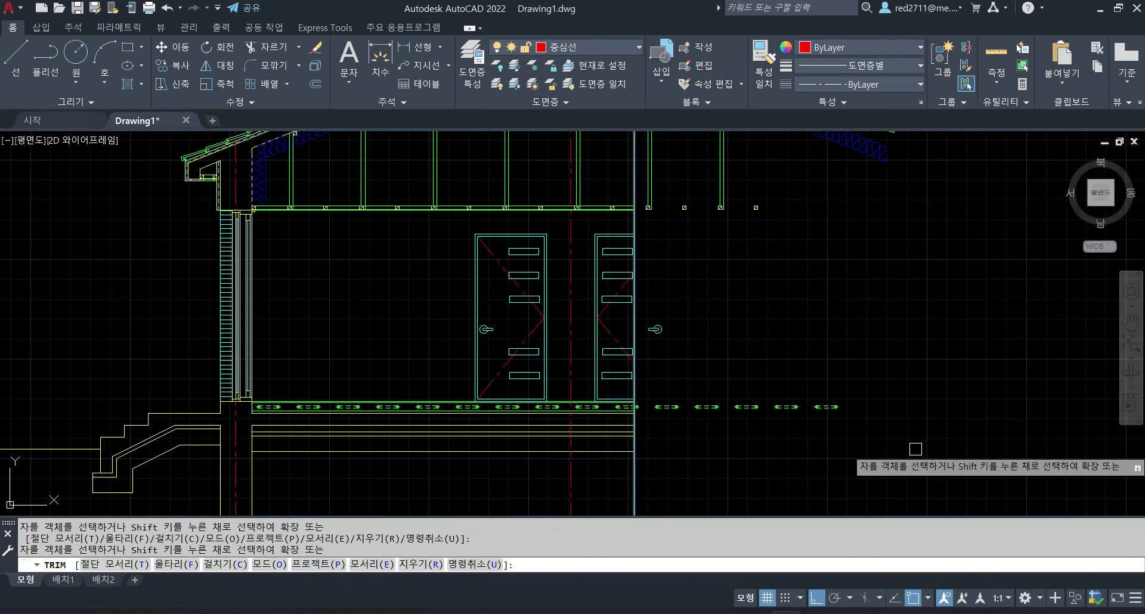
key(Escape)
Erase all leftover roof, insulation, ceiling, door handle and floor pipe objects beyond the right side of the vertical cut line.
click(987, 477)
scroll(978, 471, down, 5)
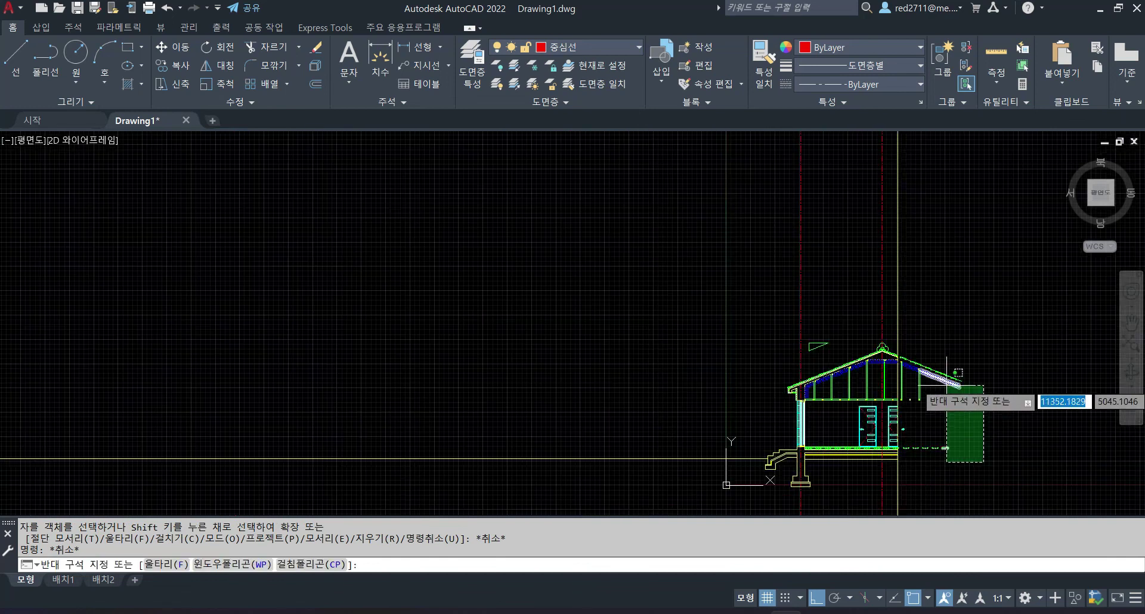
scroll(894, 369, up, 4)
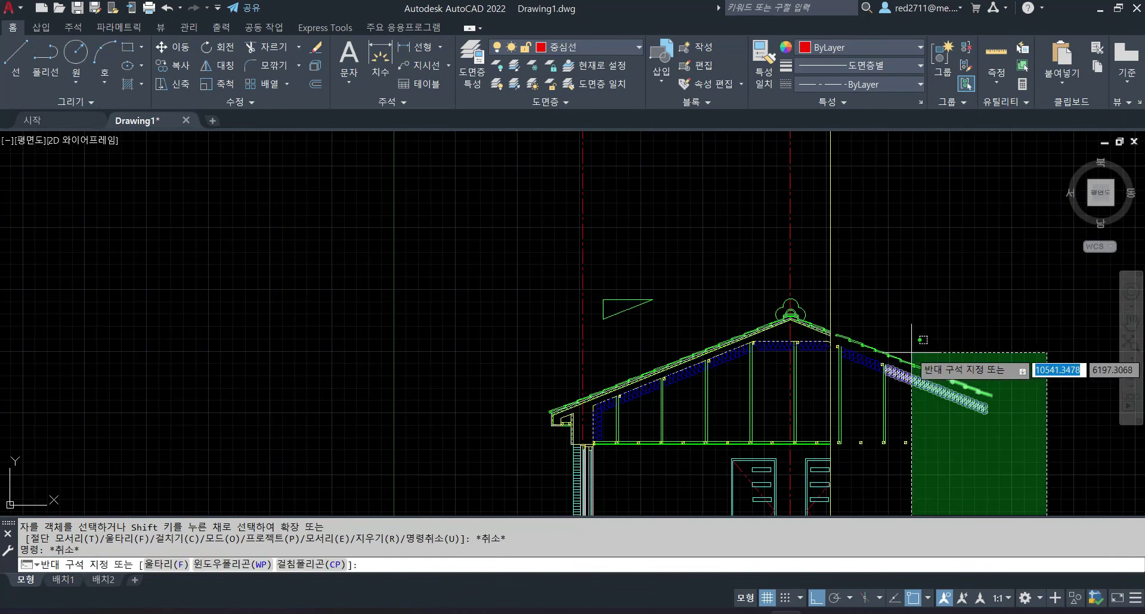
click(838, 301)
text(E)
key(Return)
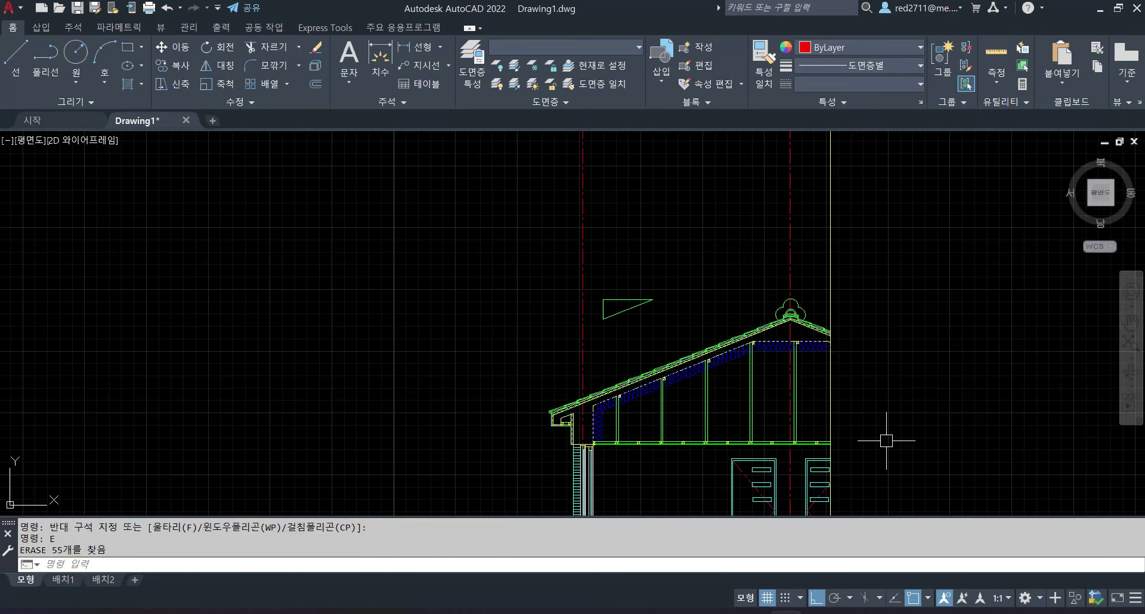
Erase the leftover pipe symbol just right of the vertical cut line at floor level.
mouse_move(949, 447)
middle_down()
mouse_move(836, 263)
mouse_move(800, 297)
mouse_move(1010, 376)
middle_up()
scroll(954, 463, up, 8)
click(874, 465)
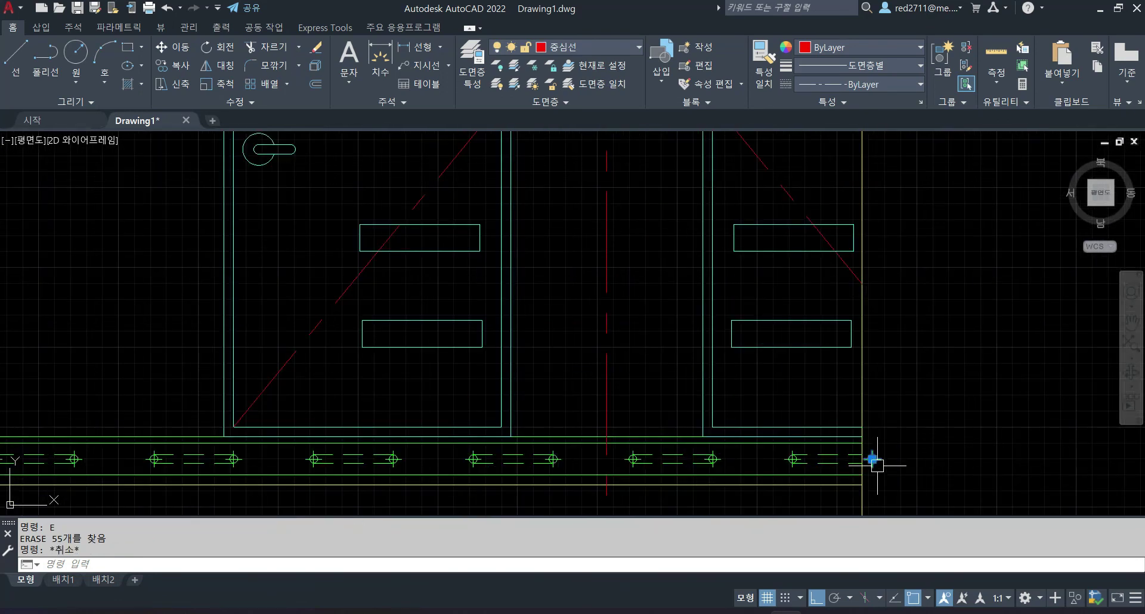
text(E)
key(Return)
Examine the trimmed section along the vertical cut line, from the roof down to the floor.
scroll(925, 446, down, 2)
scroll(925, 446, down, 3)
scroll(797, 286, up, 2)
scroll(818, 288, down, 2)
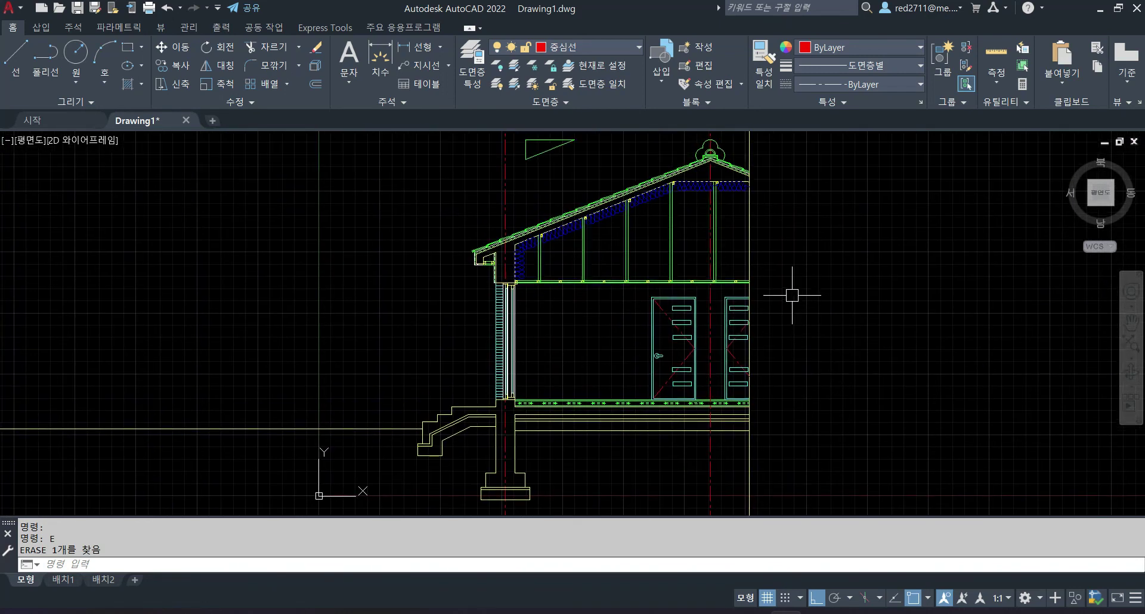
scroll(782, 295, up, 2)
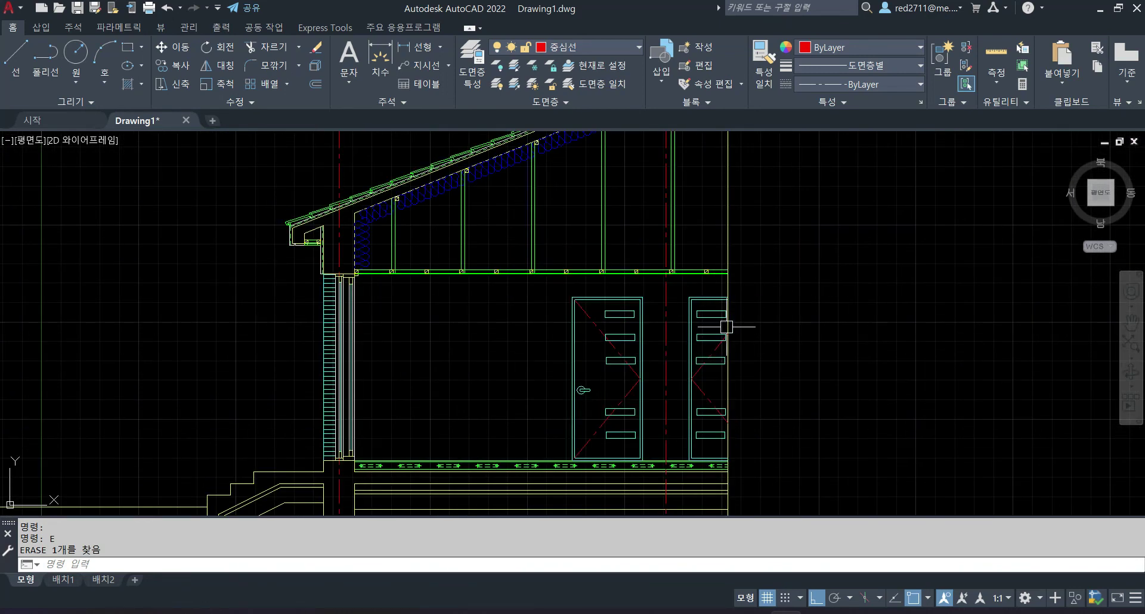
mouse_move(786, 243)
middle_down()
mouse_move(818, 281)
mouse_move(851, 284)
mouse_move(828, 206)
middle_up()
scroll(792, 278, up, 2)
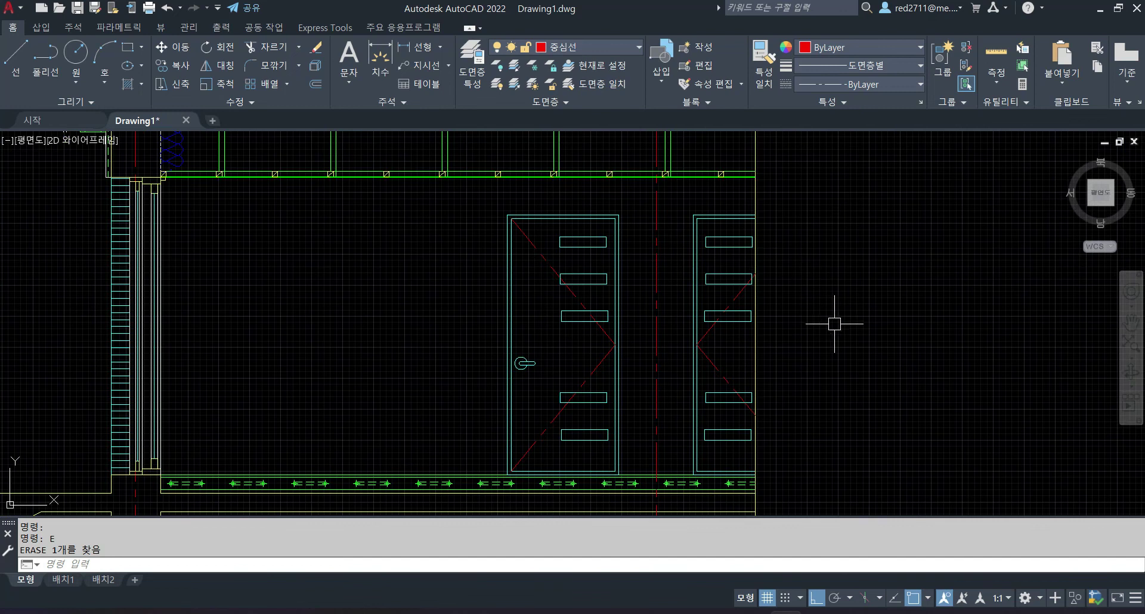
mouse_move(800, 355)
middle_down()
mouse_move(855, 267)
mouse_move(833, 289)
middle_up()
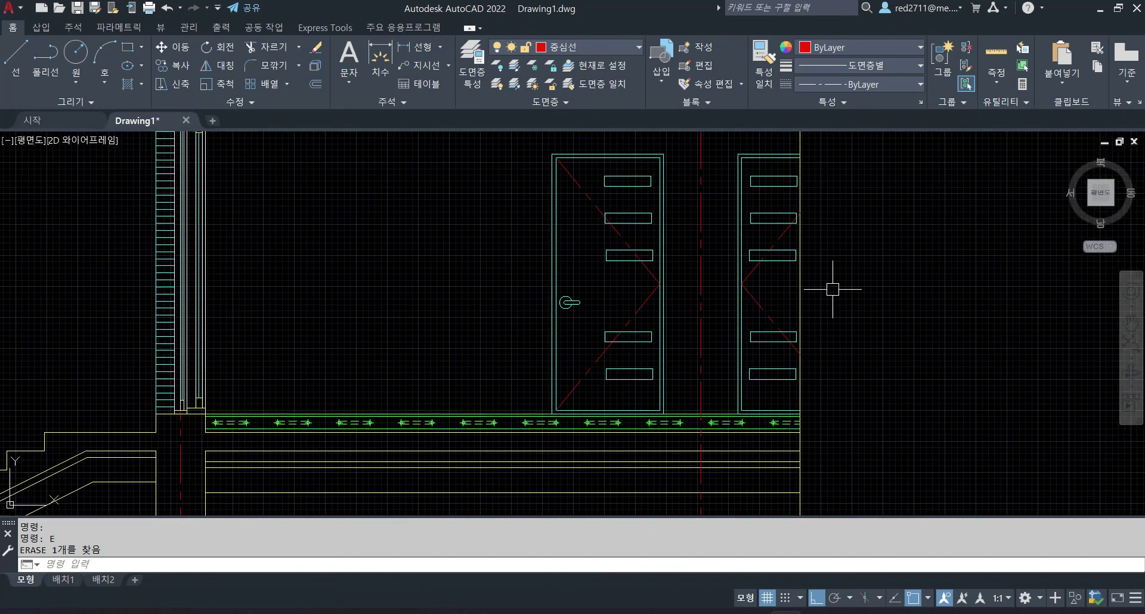
scroll(840, 286, down, 2)
scroll(835, 254, down, 1)
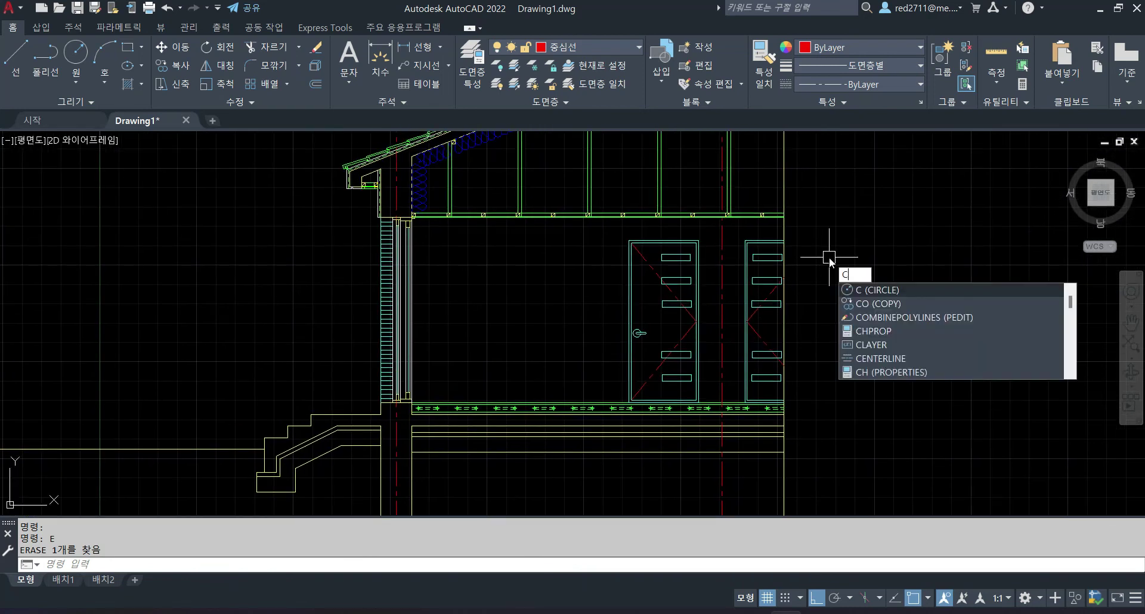
Draw a circle of radius 200 centred on the vertical cut line near the top of the cut-off door.
key(Return)
scroll(829, 258, up, 4)
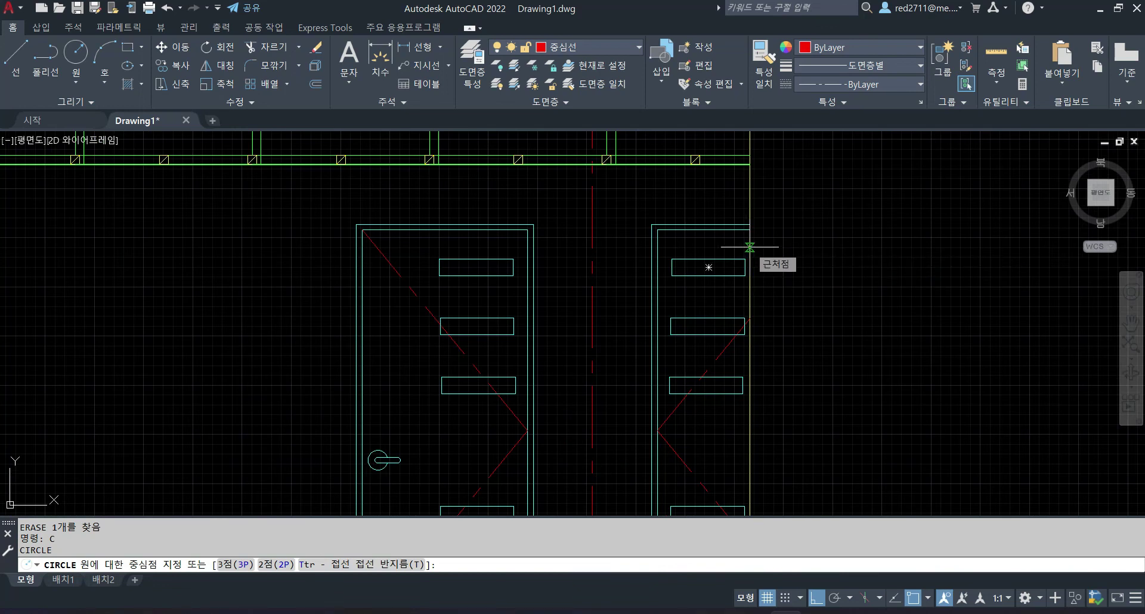
click(750, 246)
text(200)
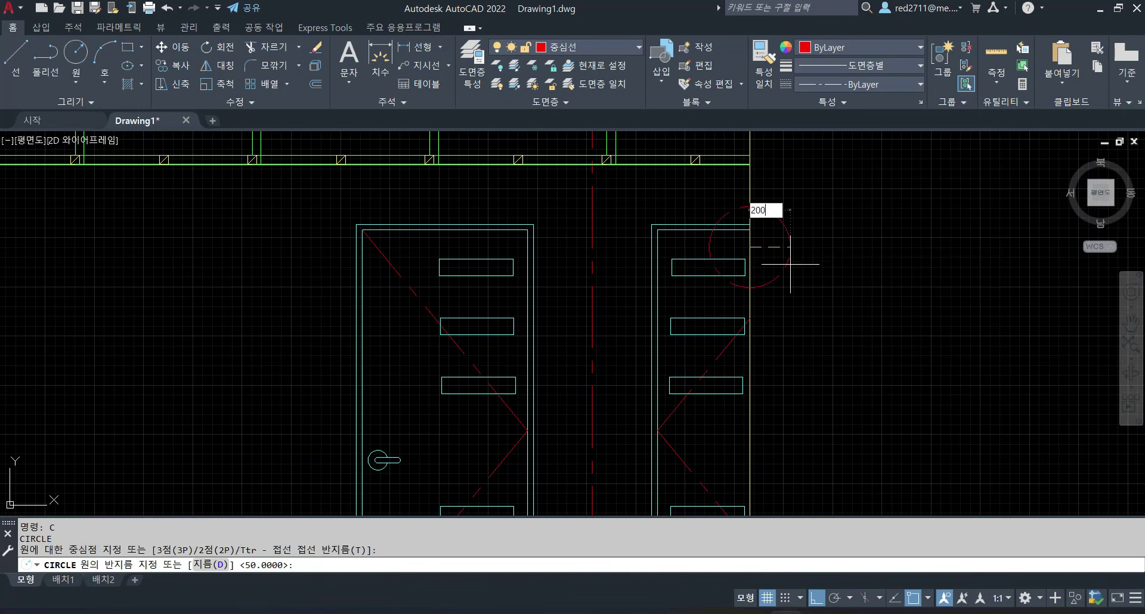
key(Return)
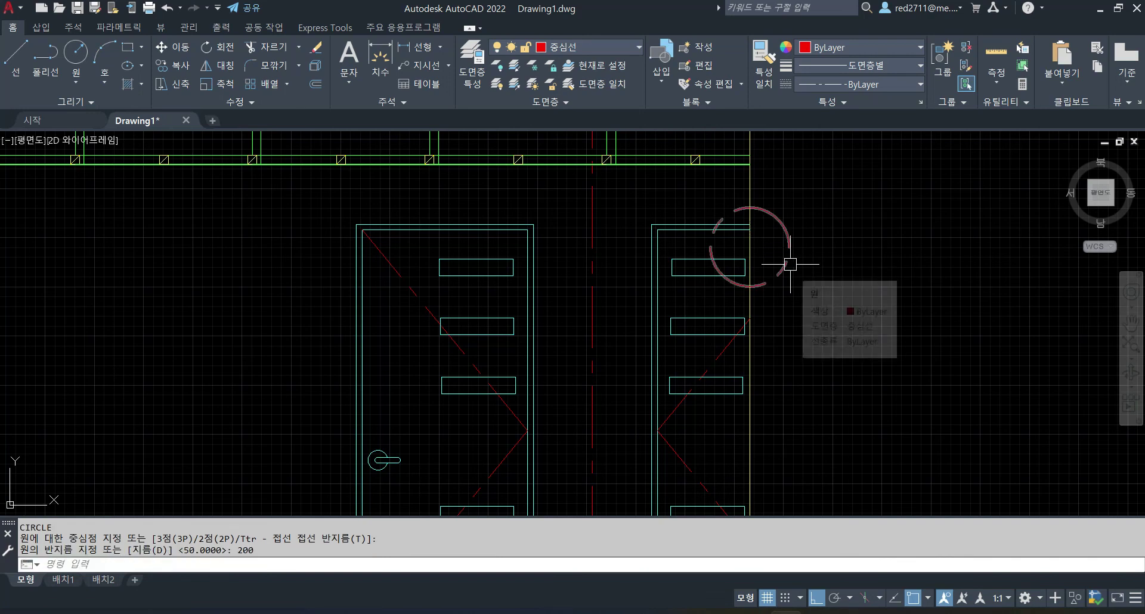
key(Escape)
key(Escape)
Assign the new circle on the cut line to the 단면선 layer.
click(787, 260)
click(576, 48)
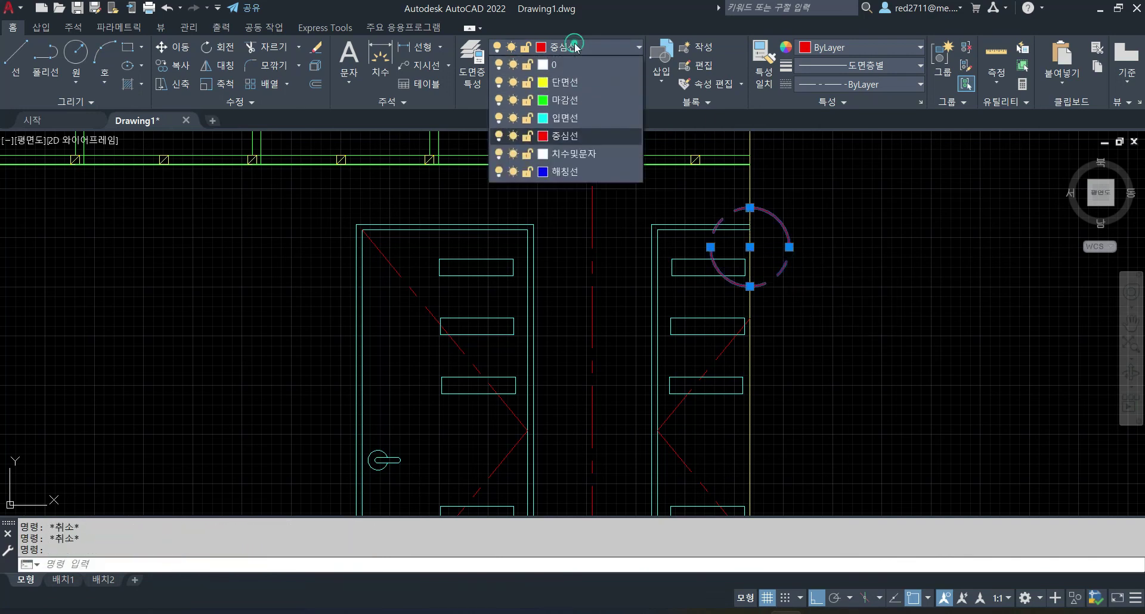
click(561, 79)
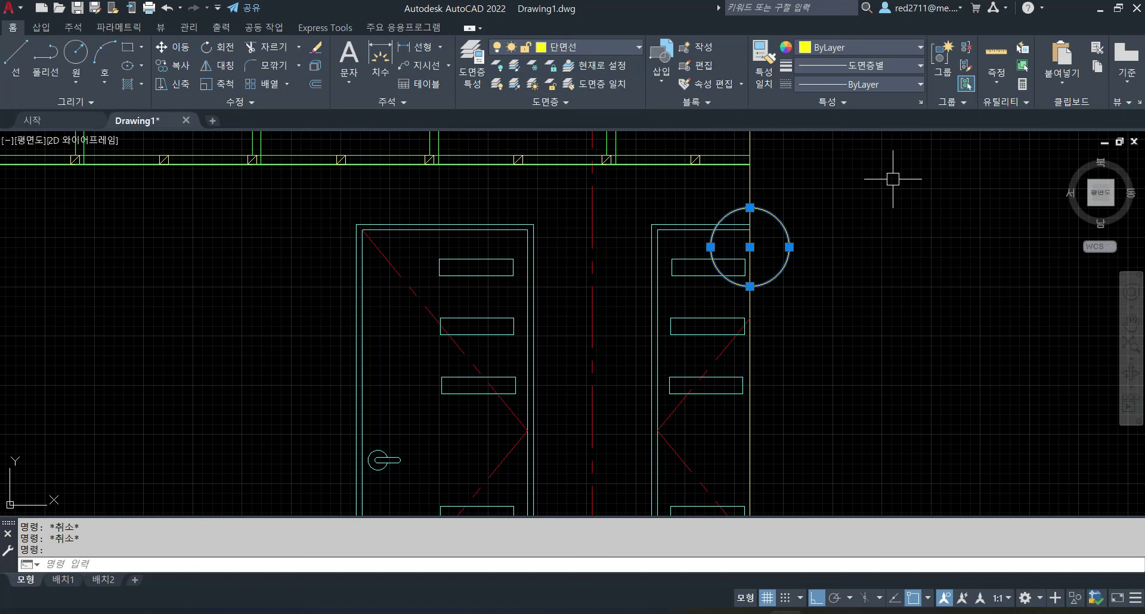
Copy the circle straight down from its top quadrant to its bottom quadrant so the two circles touch on the cut line.
scroll(893, 179, down, 2)
scroll(835, 250, up, 2)
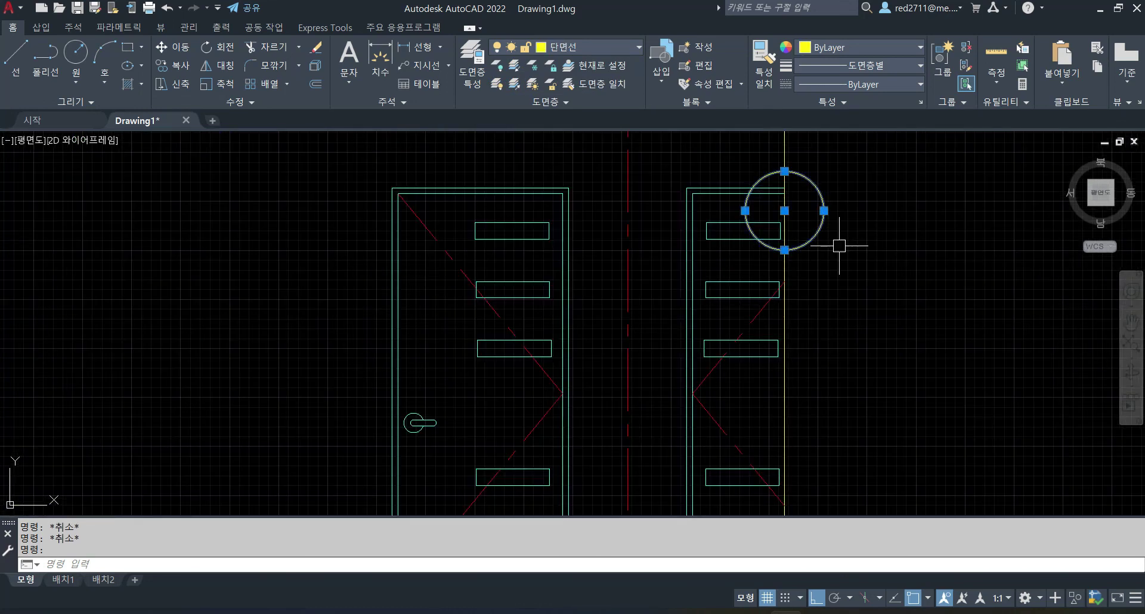
key(Return)
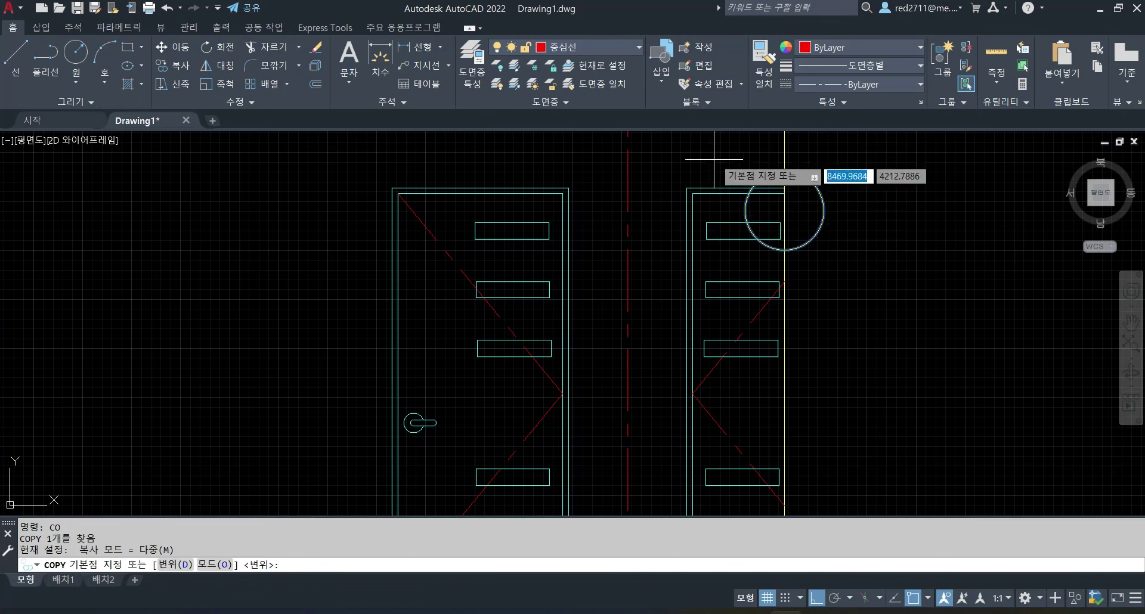
click(785, 172)
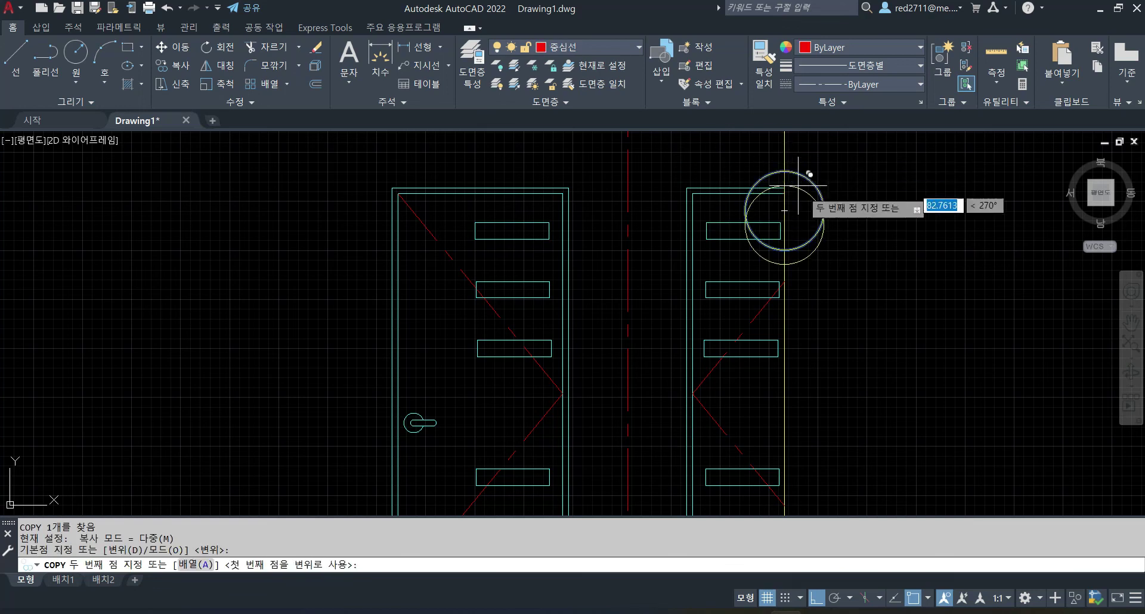
click(785, 251)
key(Escape)
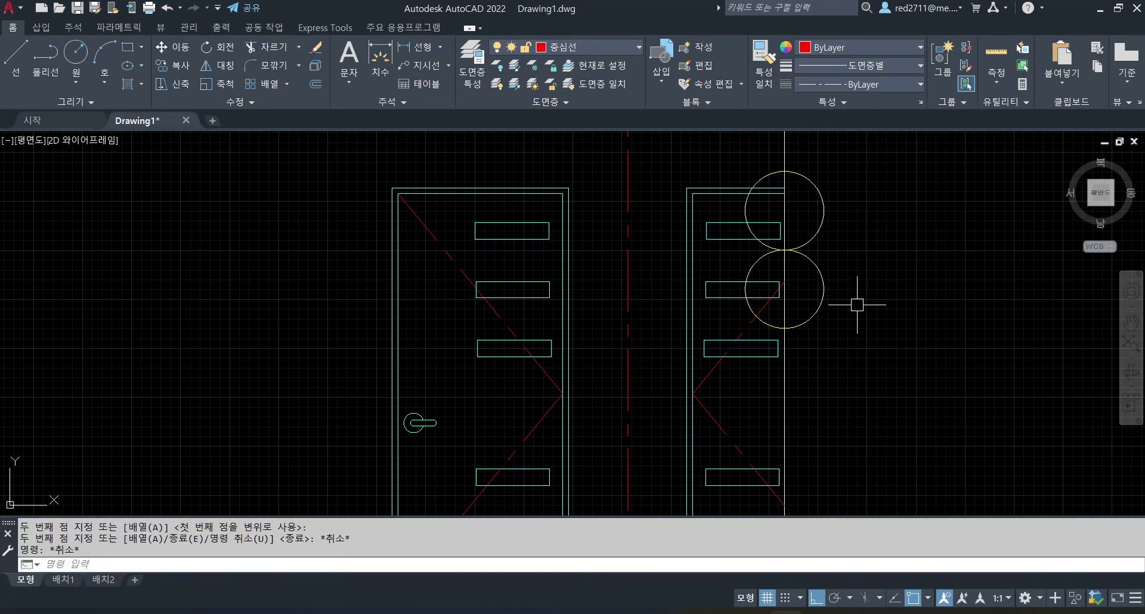
Try to trim the upper circle using only the two circles as cutting edges.
key(Return)
click(888, 333)
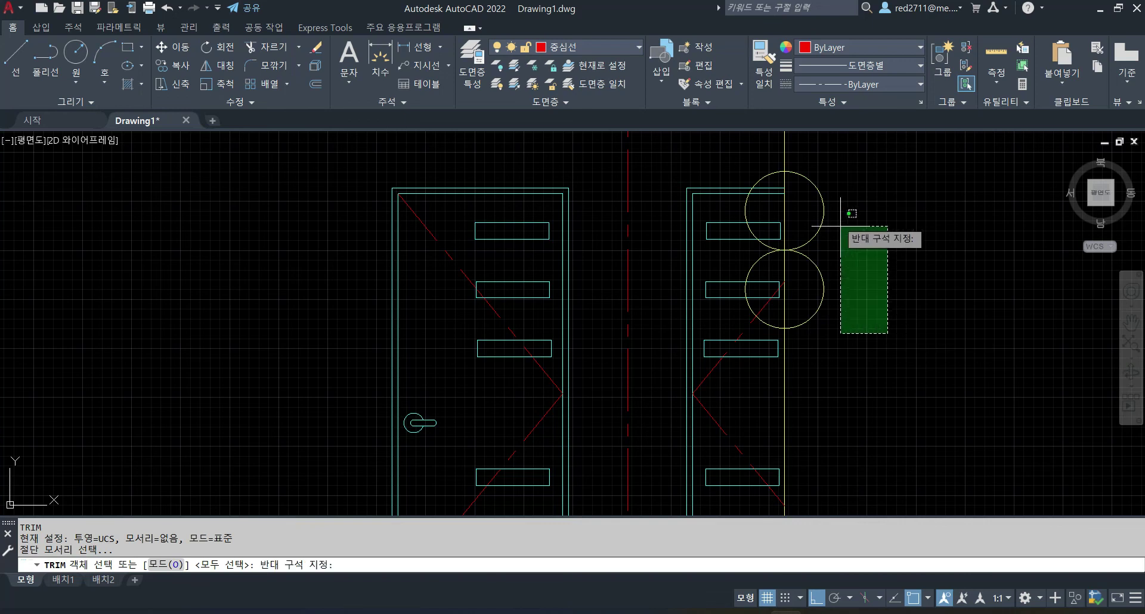
click(812, 193)
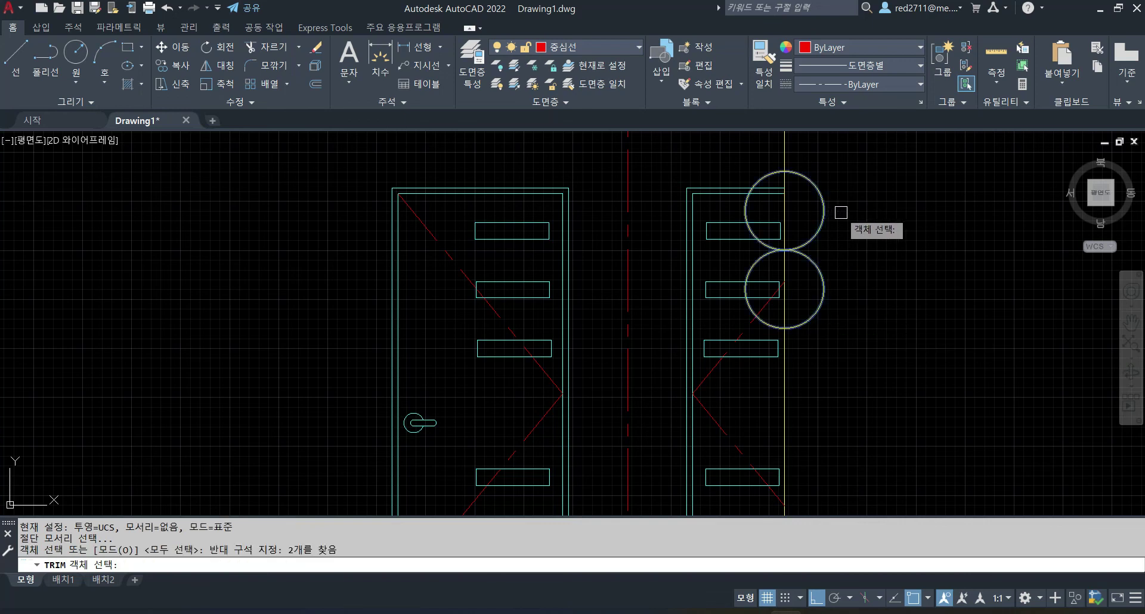
key(Return)
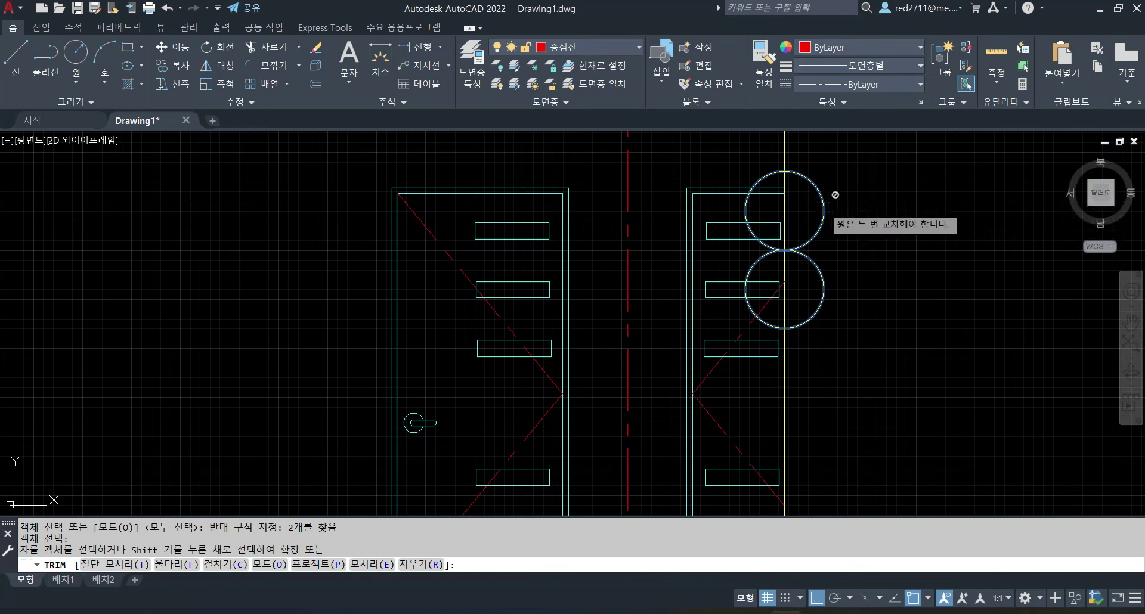
key(Return)
click(850, 310)
click(805, 190)
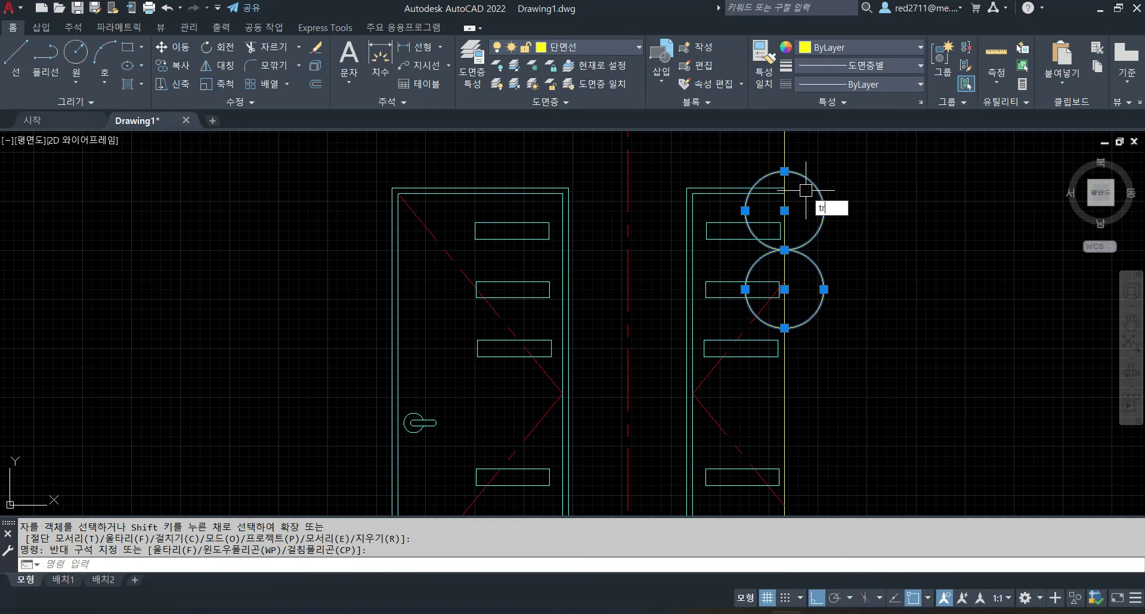
key(Return)
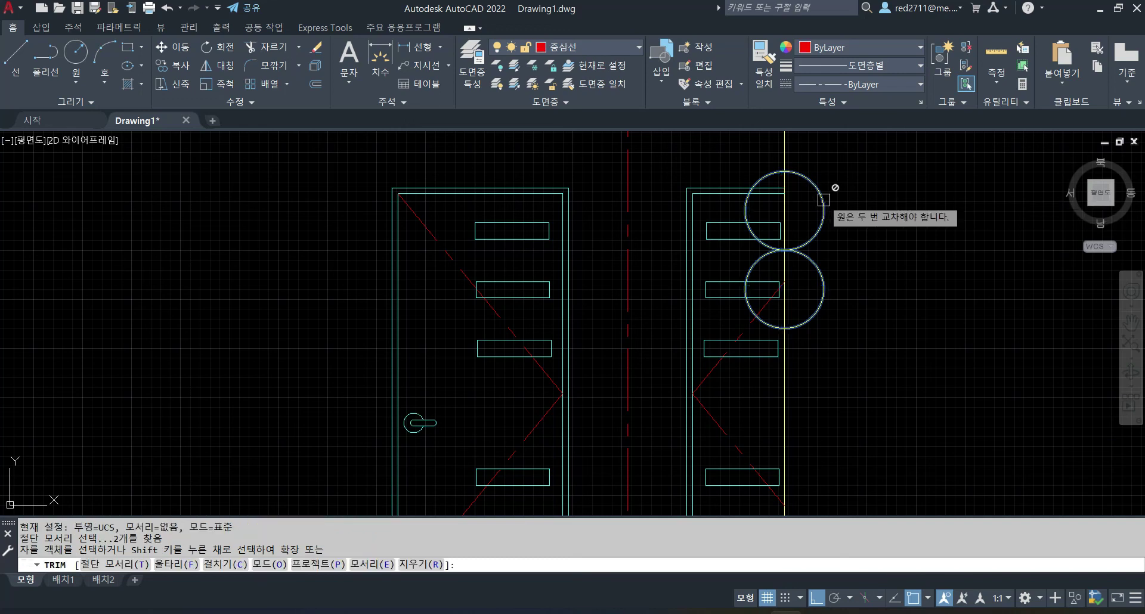
click(824, 199)
key(Return)
click(824, 200)
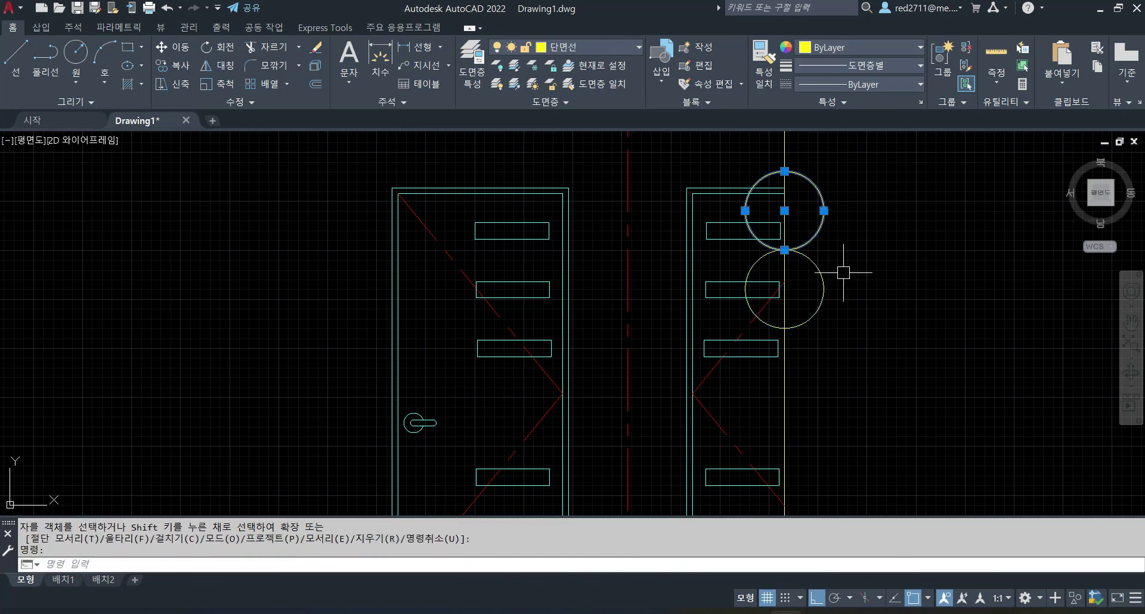
click(894, 357)
click(717, 151)
key(Escape)
key(Escape)
Trim the two circles and the cut line against each other, keeping the upper circle's left half and the lower circle's right half.
click(864, 334)
click(745, 168)
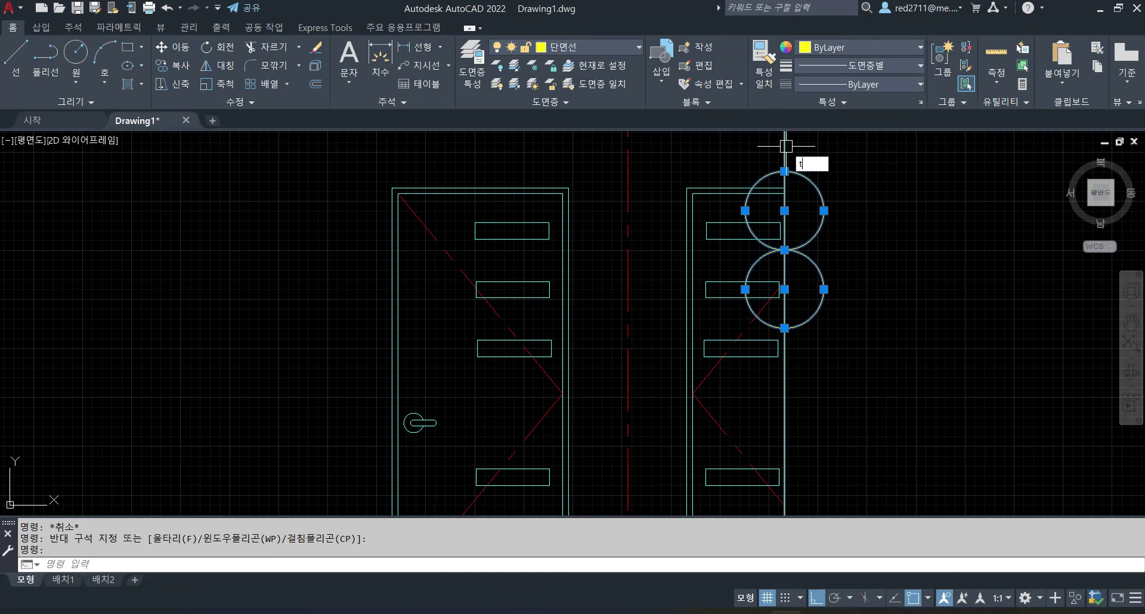
key(Return)
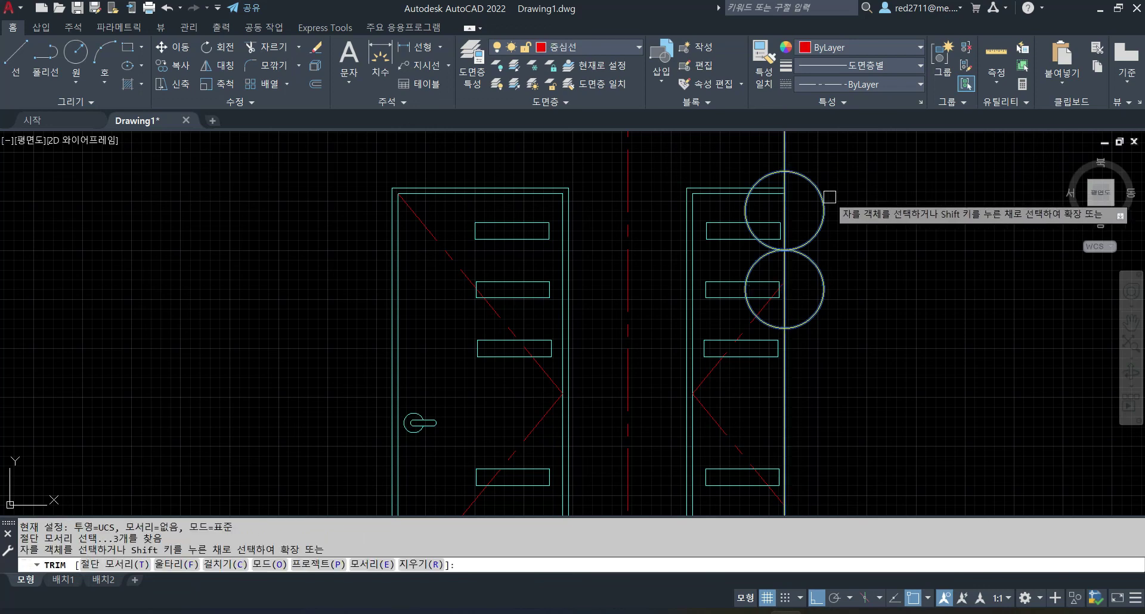
click(823, 199)
click(785, 221)
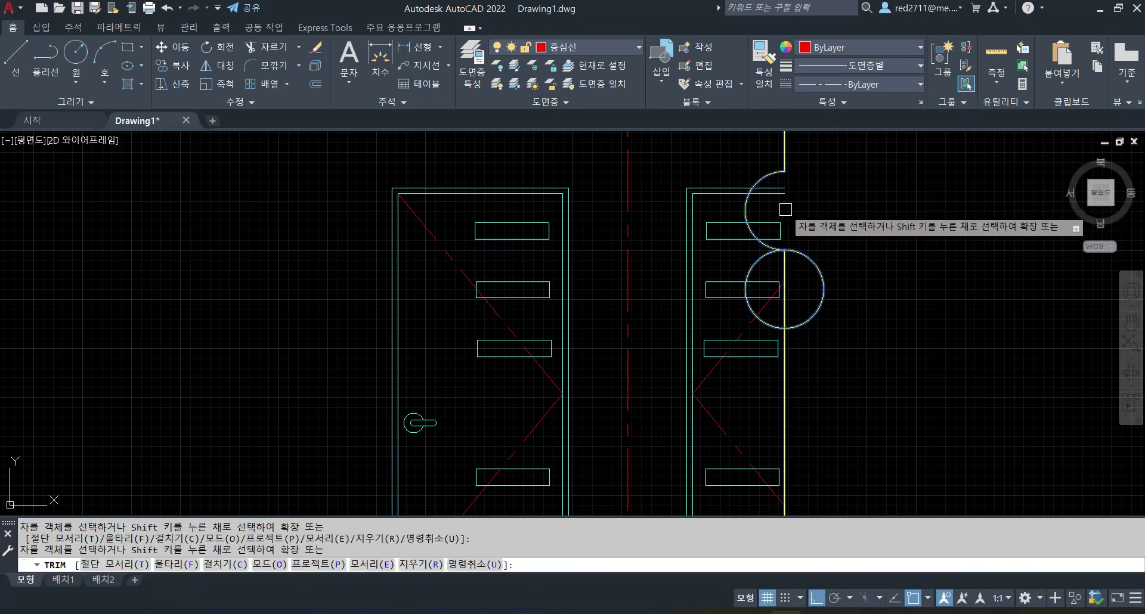
click(752, 266)
click(785, 280)
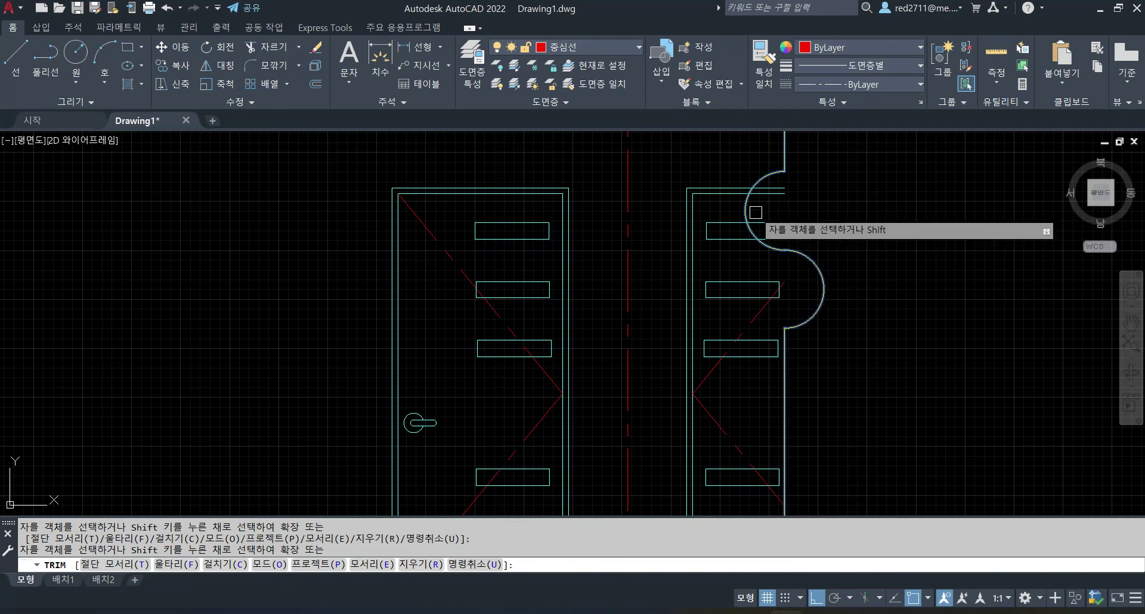
scroll(769, 218, up, 1)
key(Escape)
key(Escape)
Trim the cut-off door's frame lines and upper panel inside the break symbol's upper arc, using that arc as the cutting edge.
click(770, 158)
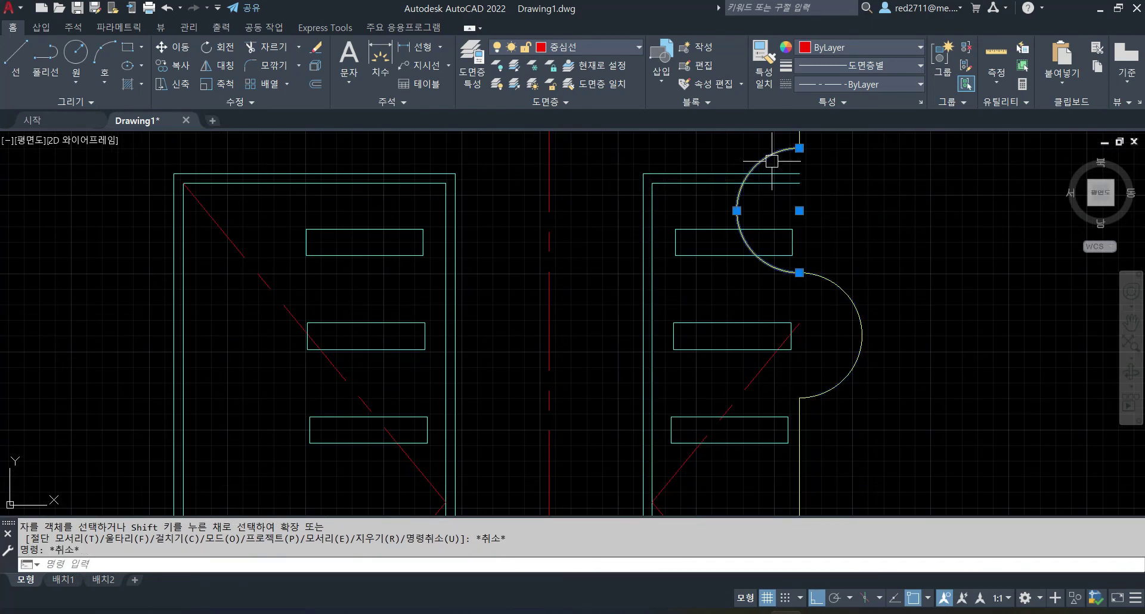
text(tr)
key(Return)
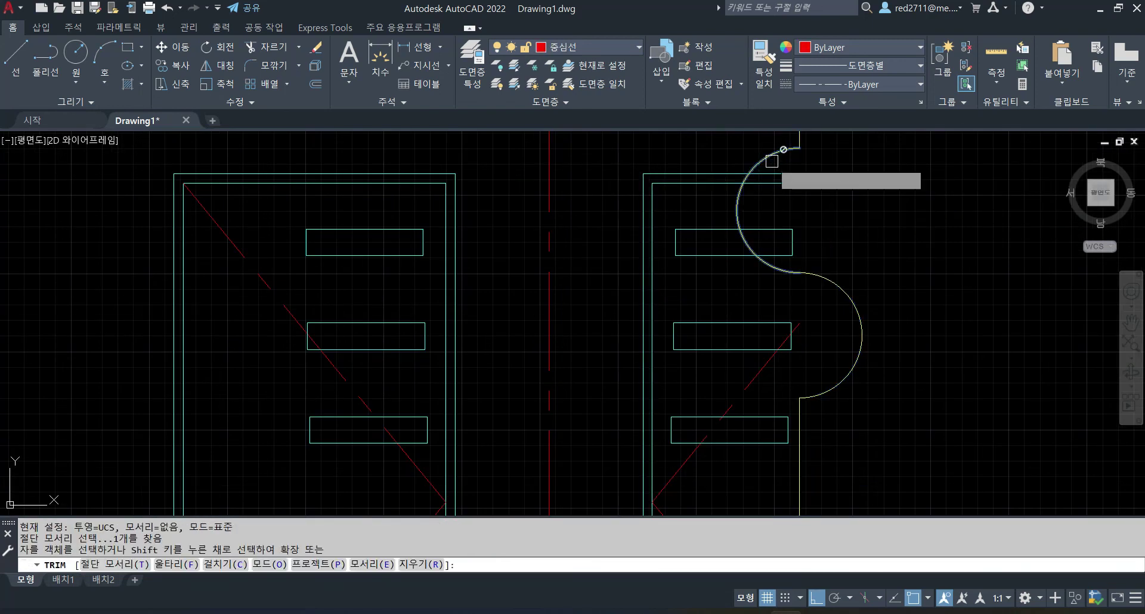
click(781, 230)
scroll(905, 352, down, 2)
scroll(857, 289, up, 2)
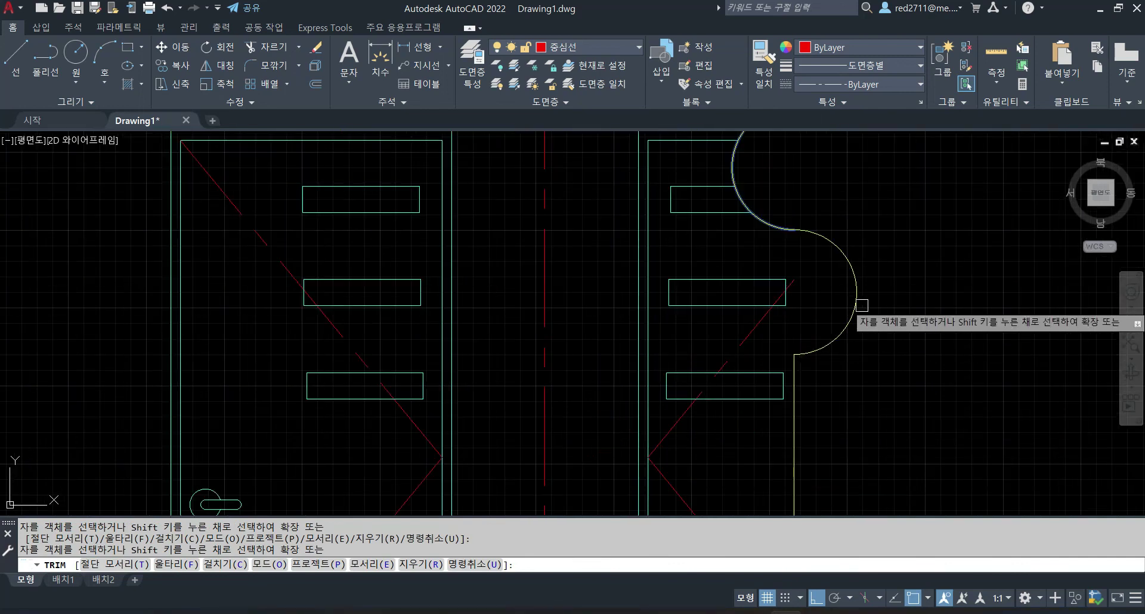
key(Escape)
key(Escape)
key(Escape)
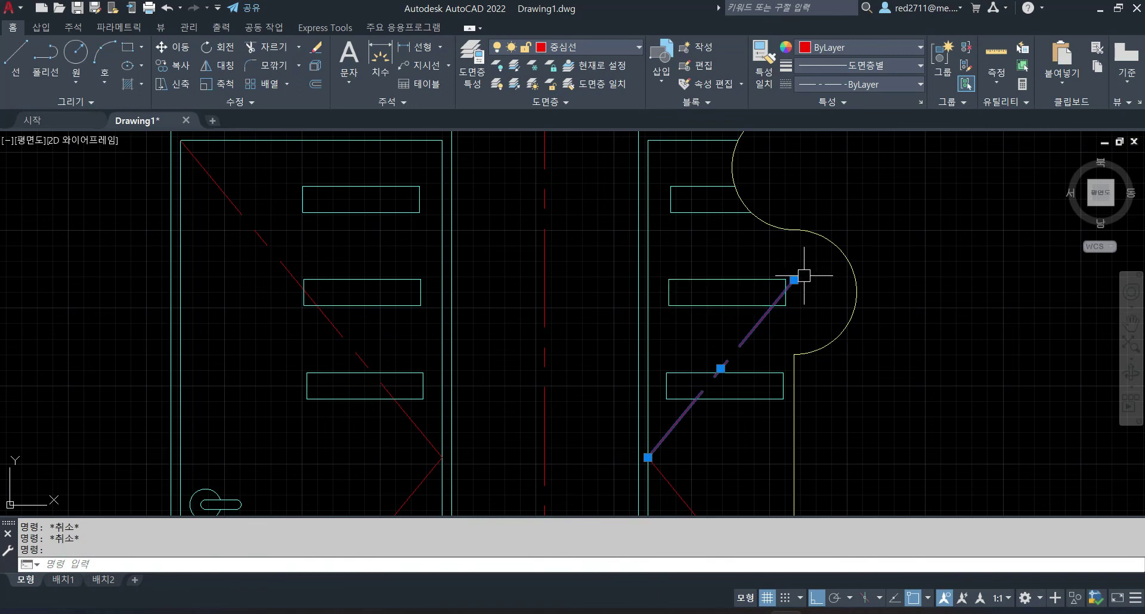
Extend the cut-off door's upper dashed diagonal line to the lower arc of the break symbol.
scroll(805, 269, down, 1)
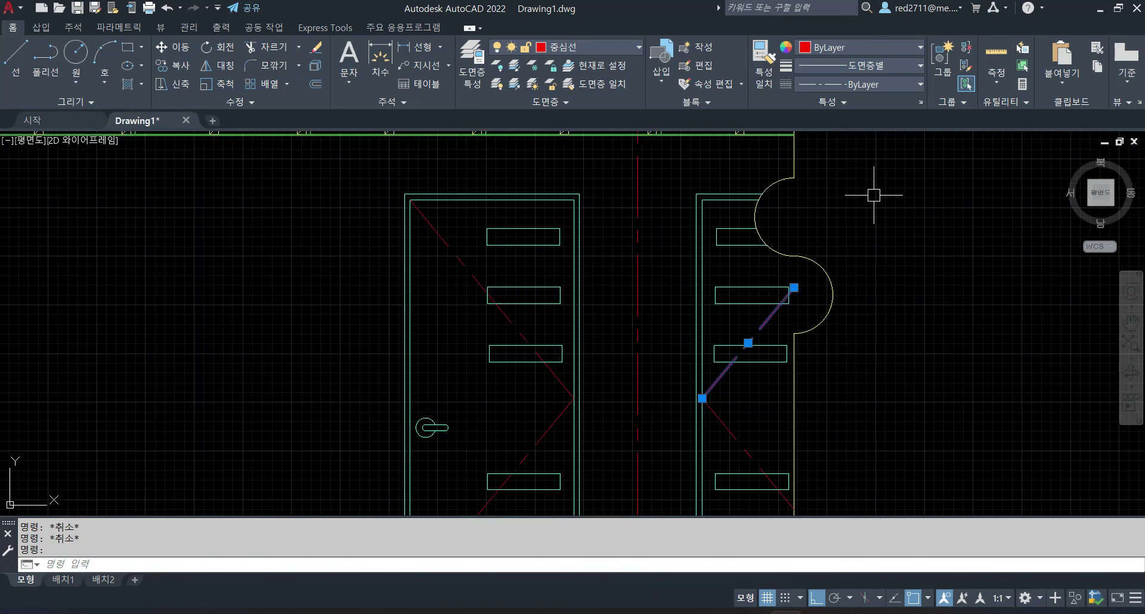
scroll(826, 277, up, 2)
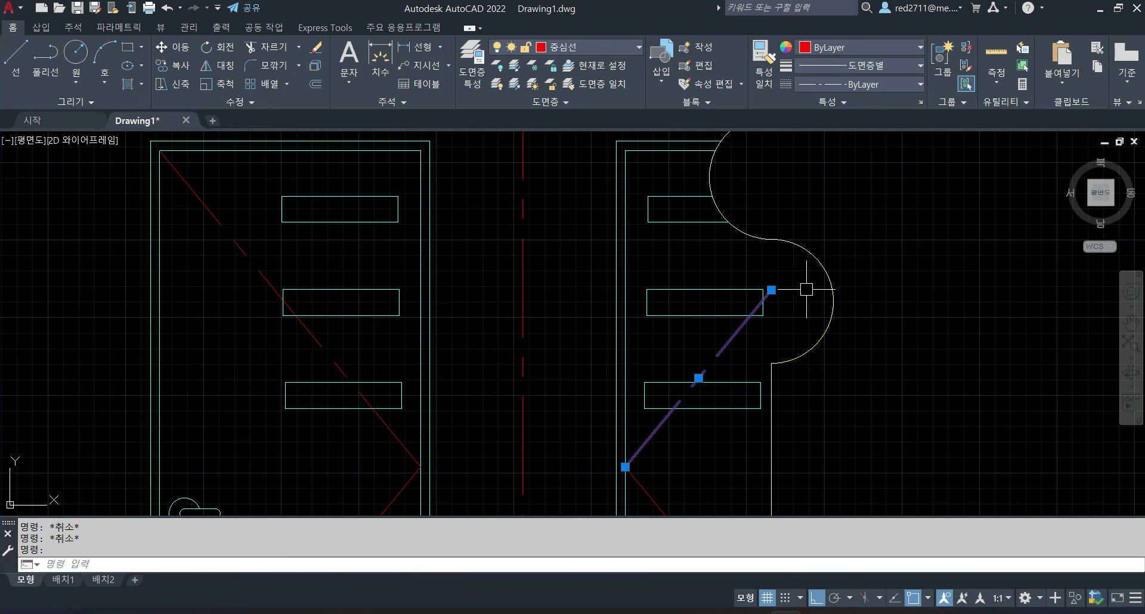
key(Return)
key(Escape)
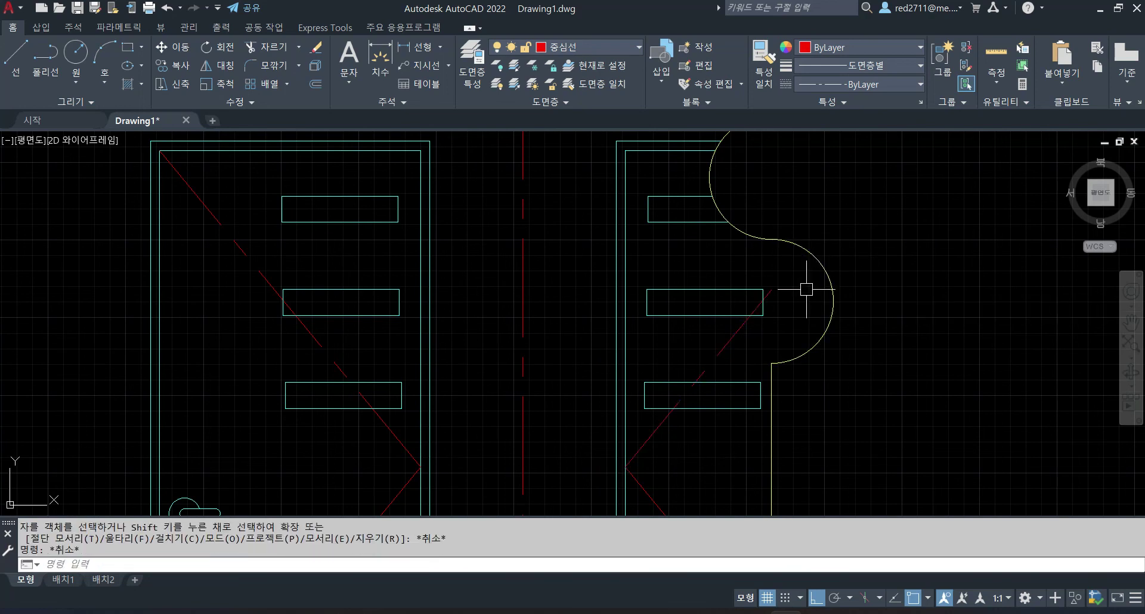
text(ex)
key(Return)
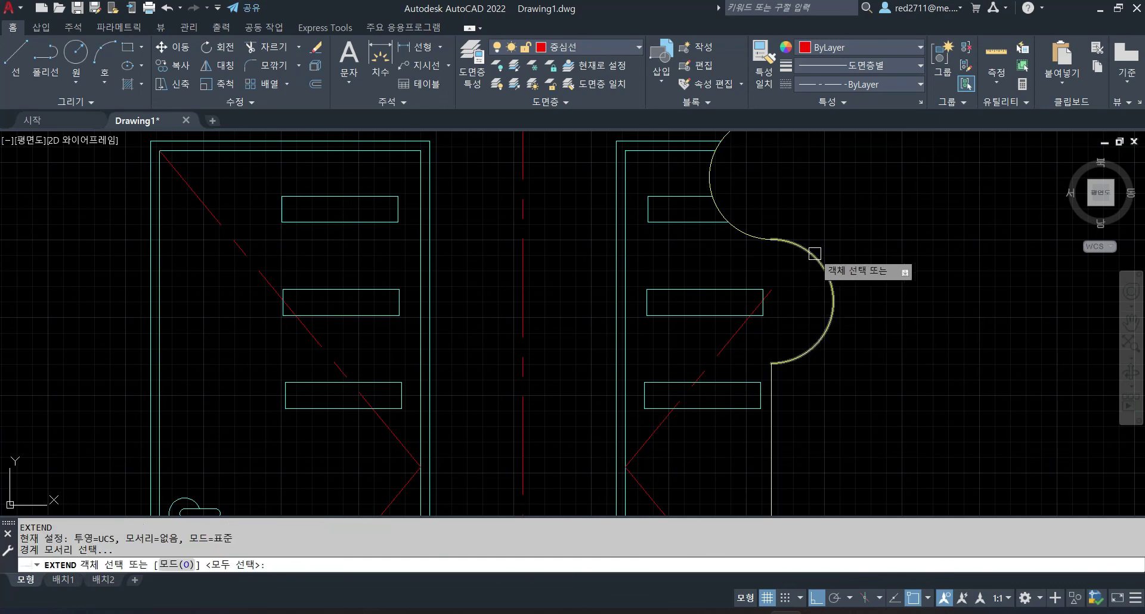
click(815, 255)
key(Return)
click(768, 289)
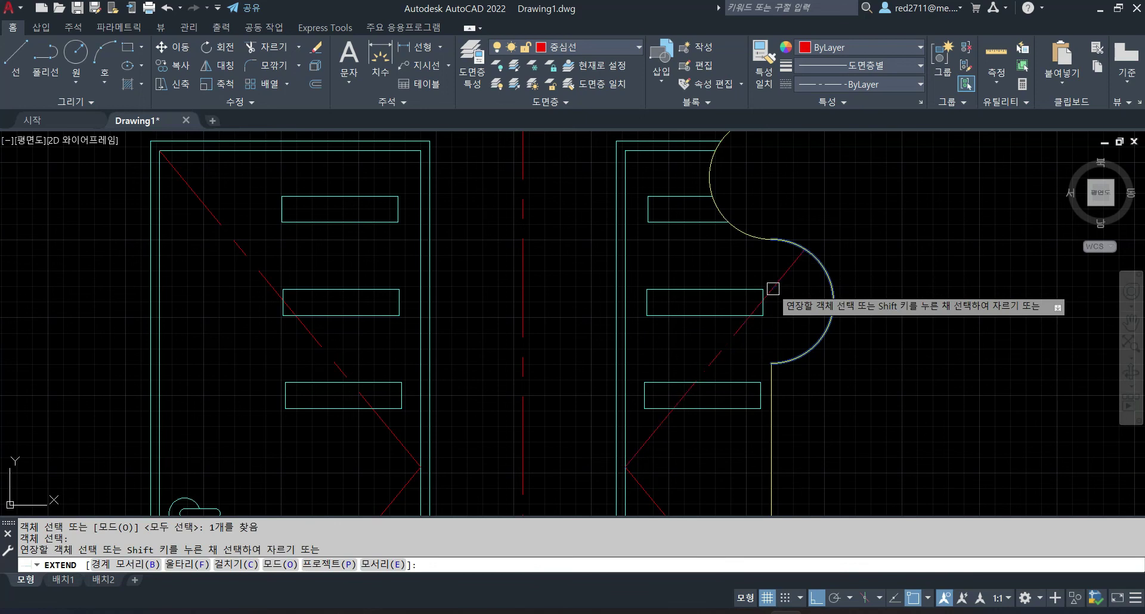
key(Escape)
scroll(837, 252, down, 3)
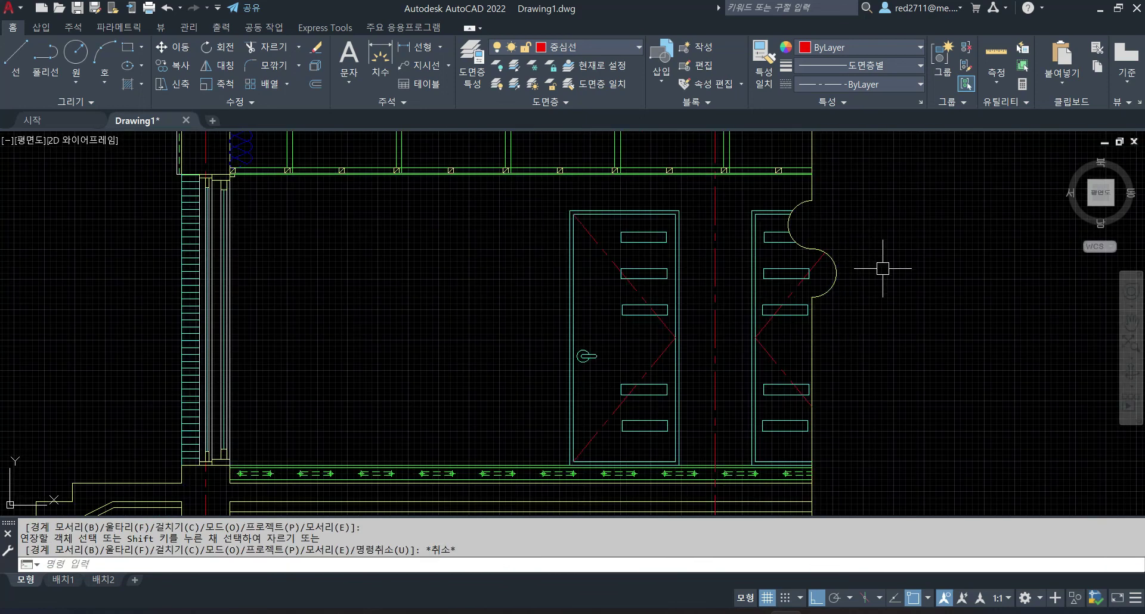
scroll(884, 268, down, 2)
mouse_move(884, 263)
middle_down()
mouse_move(940, 281)
mouse_move(876, 307)
middle_up()
scroll(863, 305, up, 2)
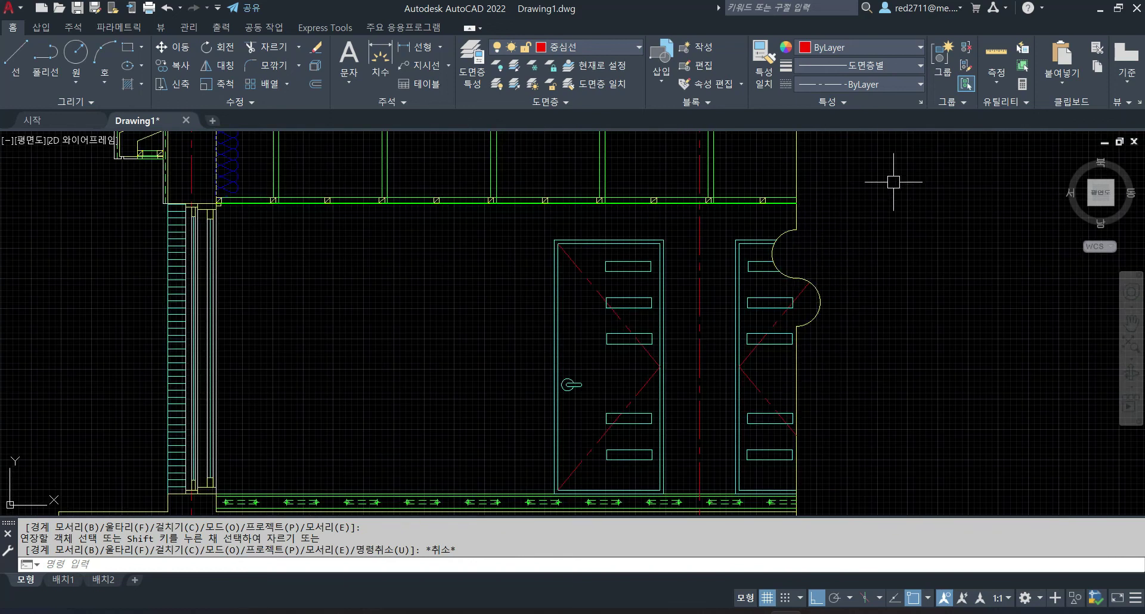
scroll(916, 269, down, 2)
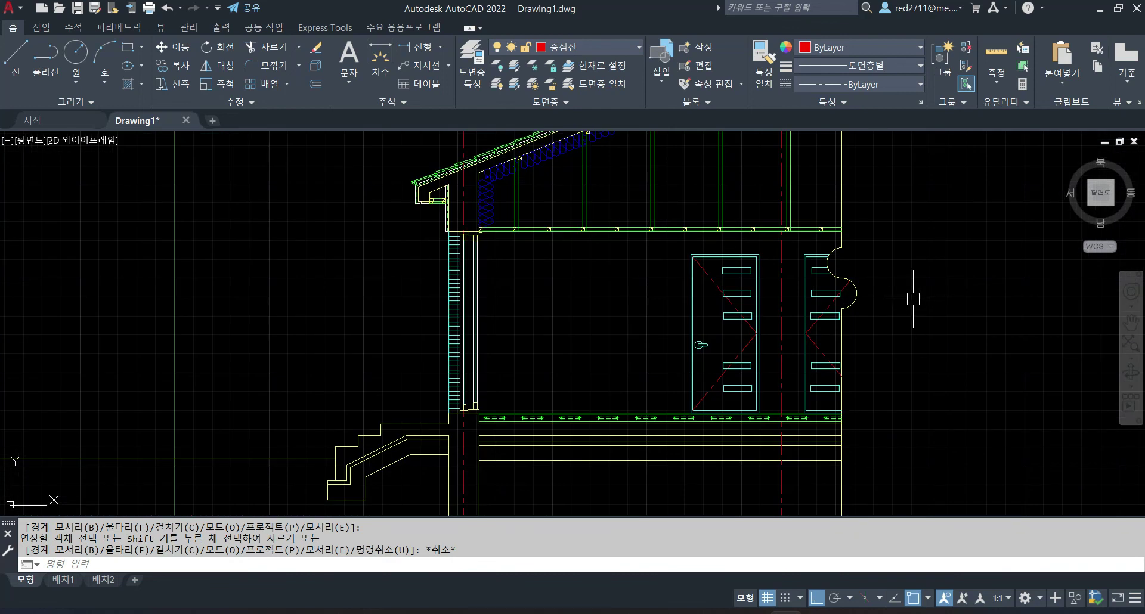
middle_drag(526, 349, 690, 334)
scroll(693, 334, down, 2)
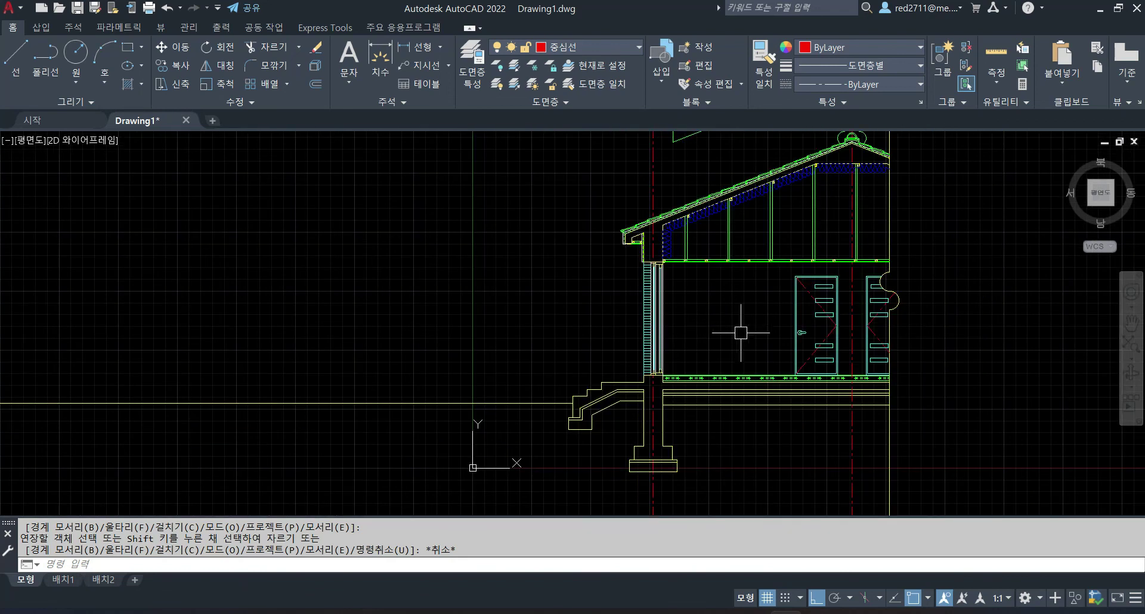
Offset the top finish line of the interior floor upward by 120 into the room.
scroll(739, 345, up, 2)
scroll(710, 379, up, 2)
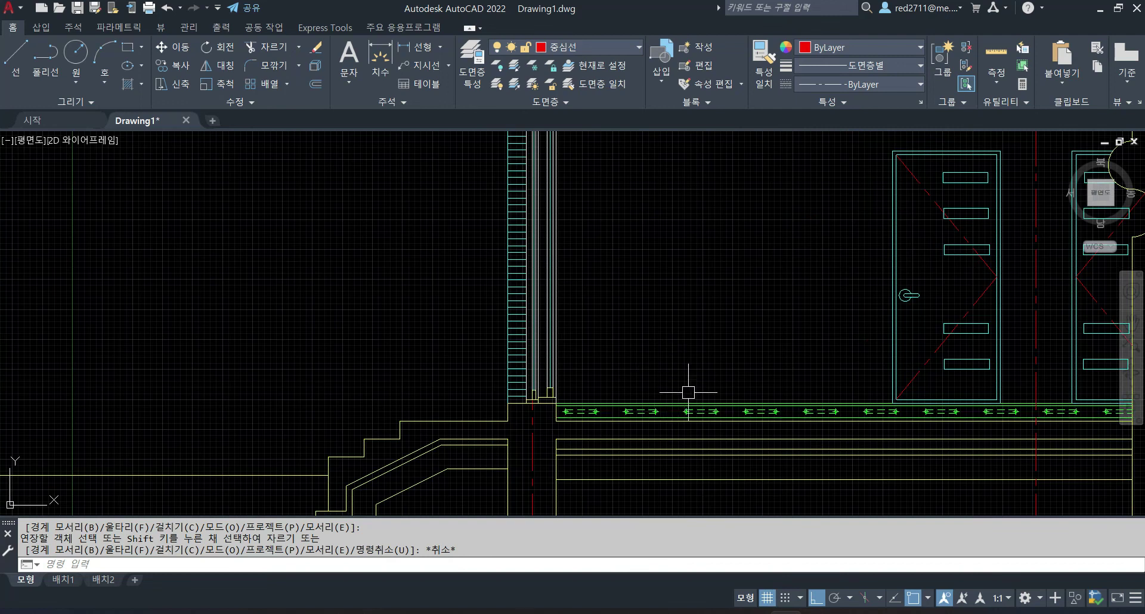
mouse_move(724, 374)
middle_down()
mouse_move(665, 335)
mouse_move(631, 334)
middle_up()
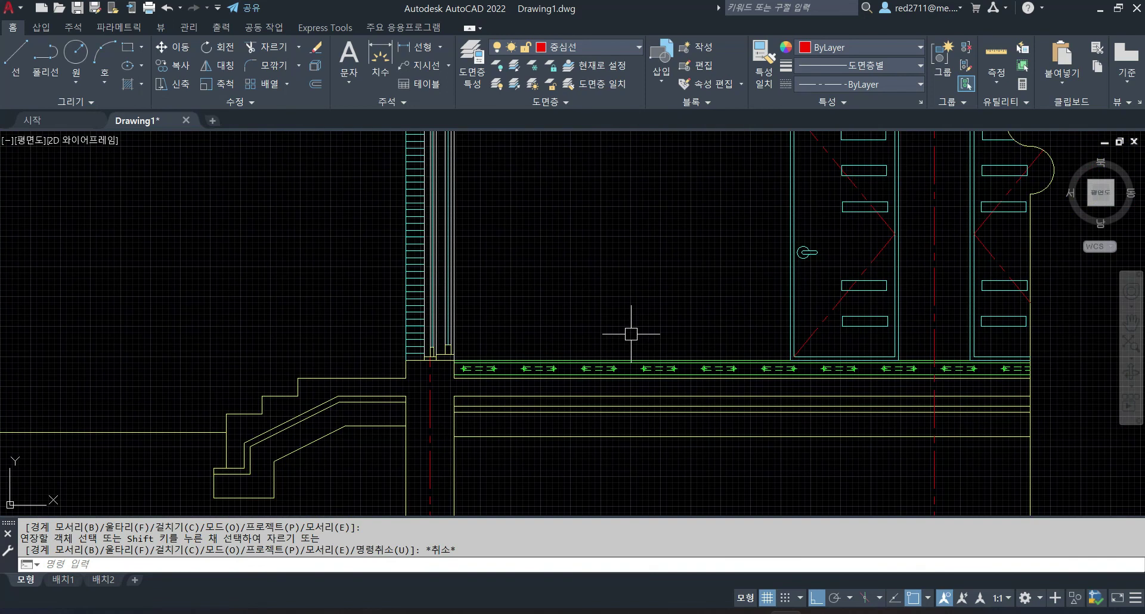
text(o)
key(Return)
text(1)
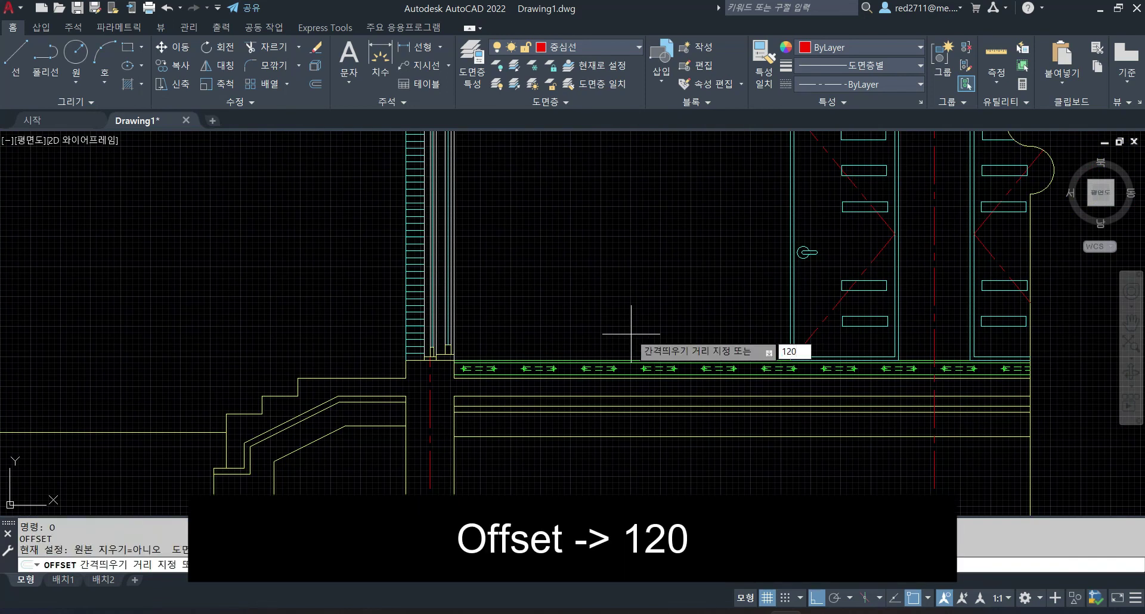
text(20)
key(Return)
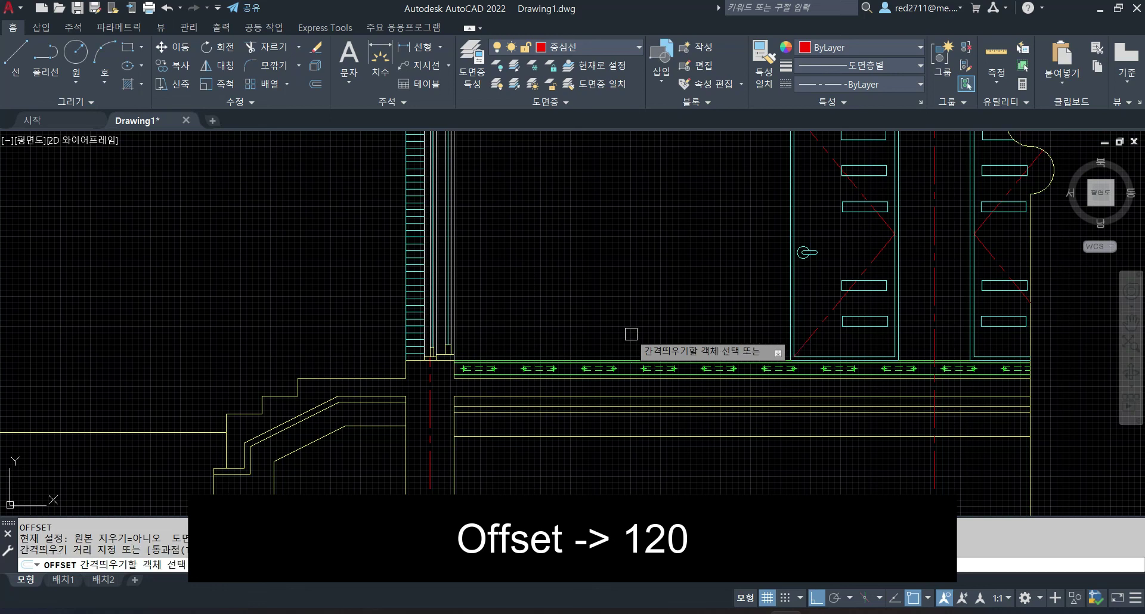
scroll(555, 326, up, 2)
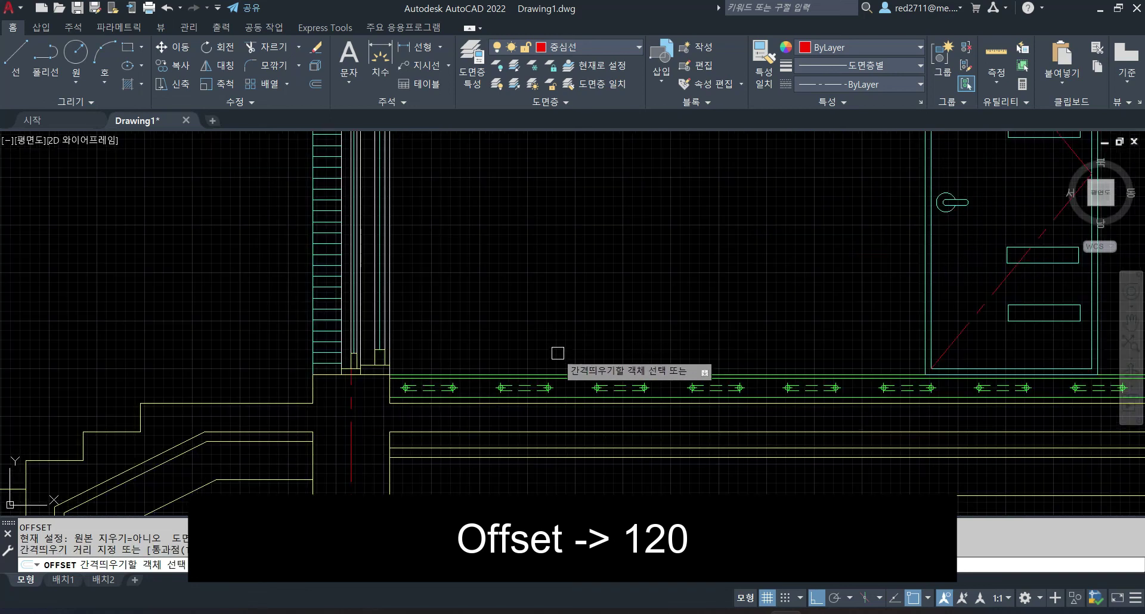
click(546, 377)
click(546, 277)
scroll(567, 276, down, 2)
scroll(641, 284, up, 2)
key(Escape)
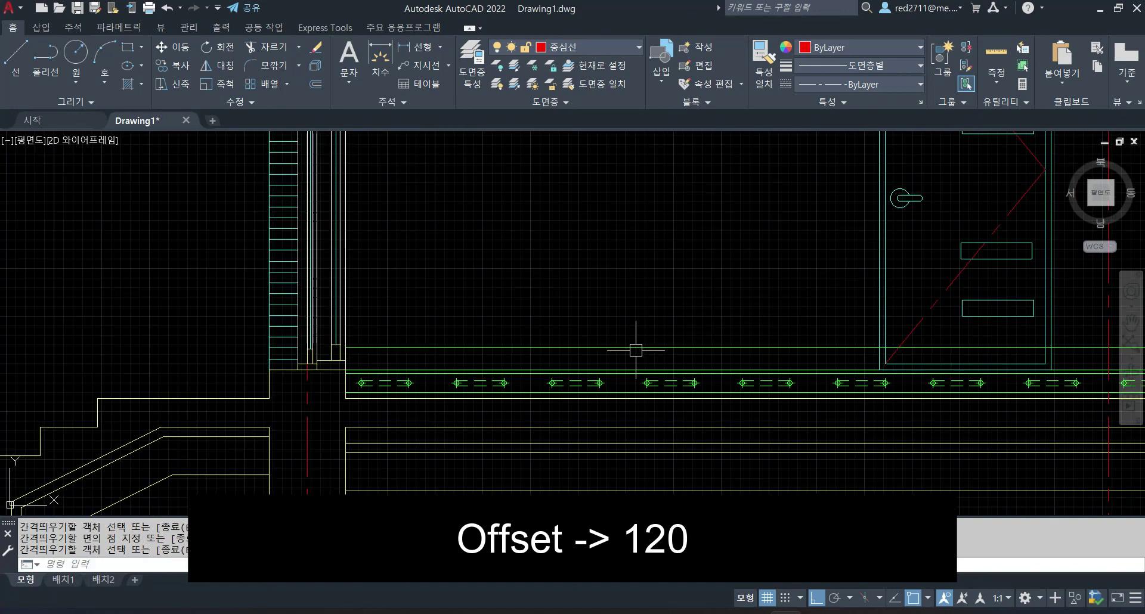
Assign the offset line above the floor to the 입면선 layer.
click(634, 346)
click(607, 46)
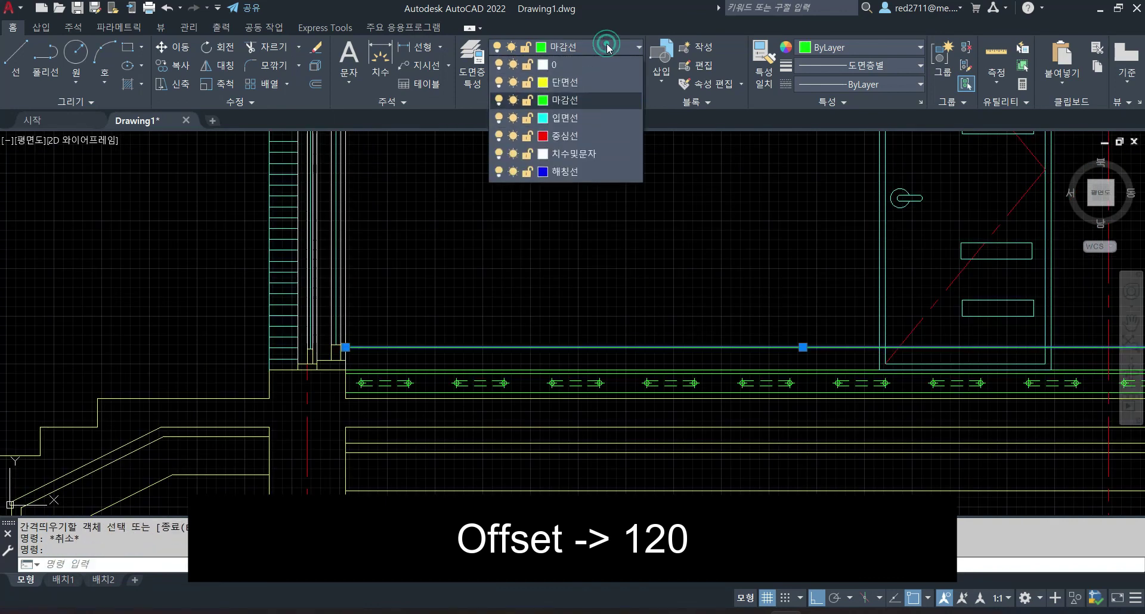
click(596, 118)
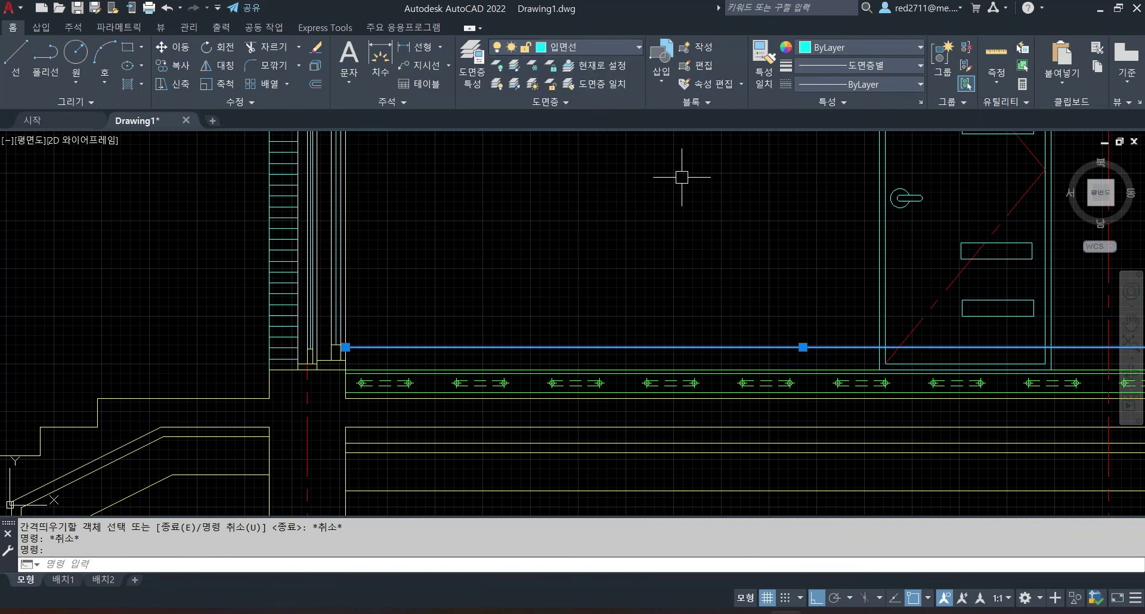
scroll(695, 176, down, 2)
middle_drag(695, 176, 582, 229)
key(Escape)
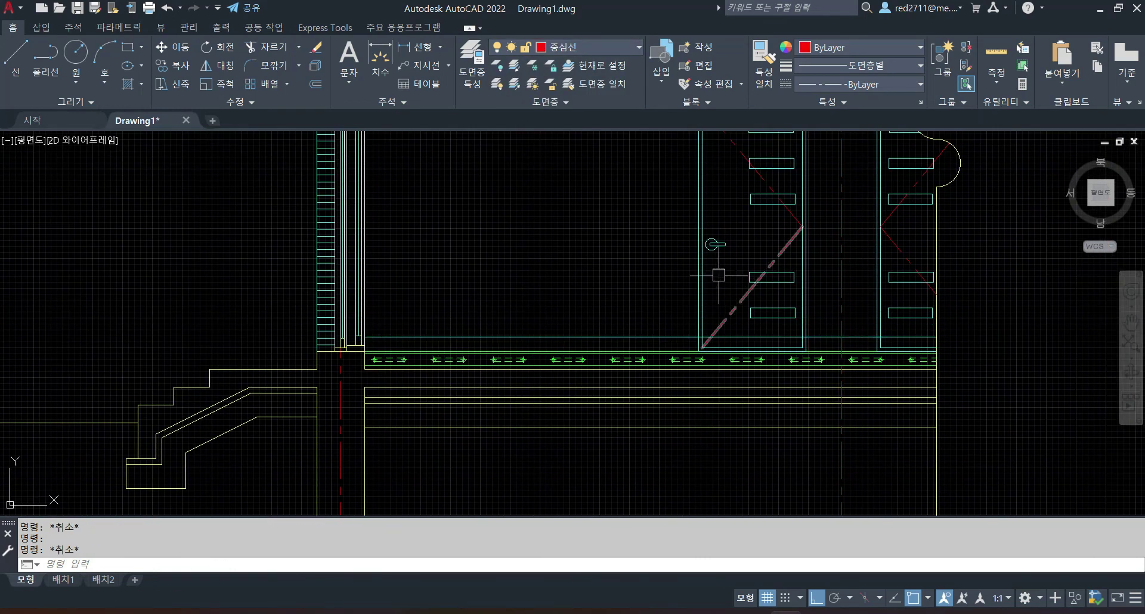
Move the offset line above the floor to the 치수및문자 layer.
click(498, 337)
click(593, 44)
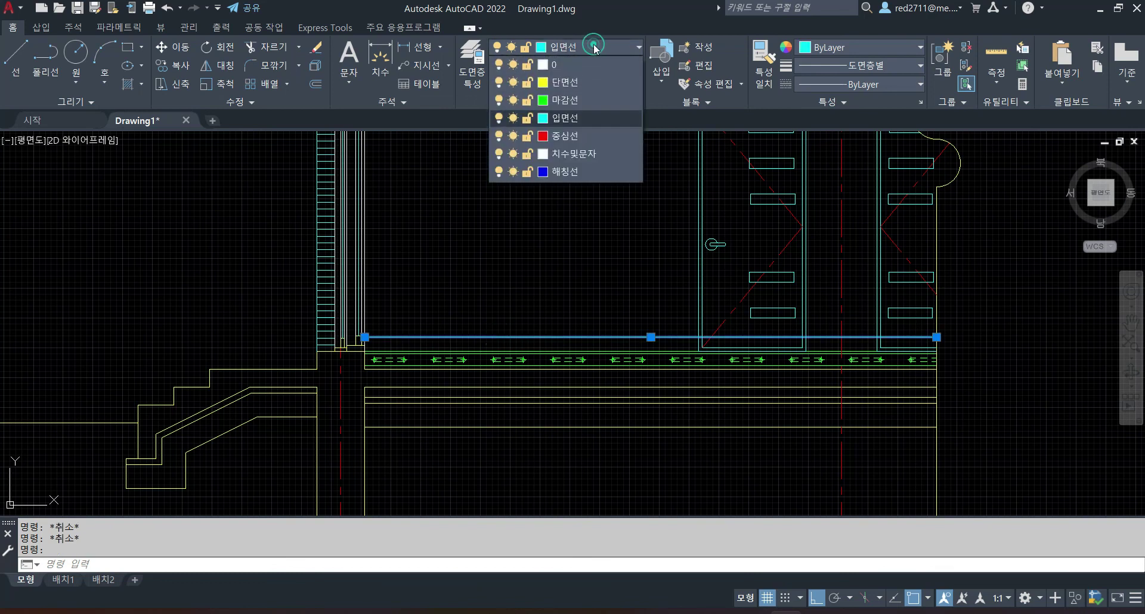
click(572, 155)
key(Escape)
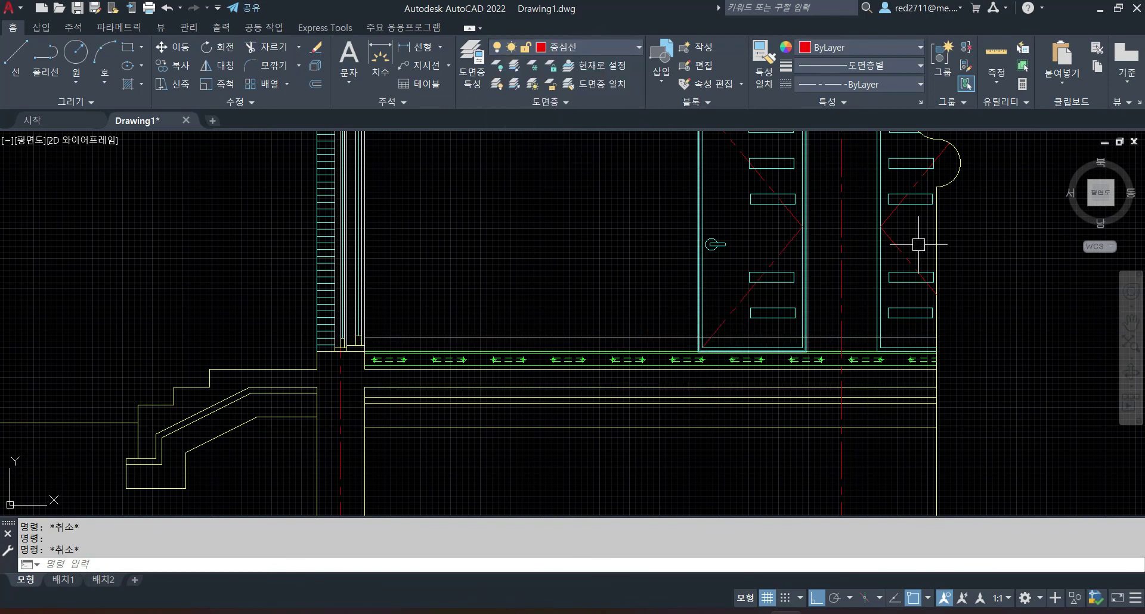
Trim away the parts of the line above the floor that cross the two doors, using the outer door frames as cutting edges.
scroll(837, 237, up, 2)
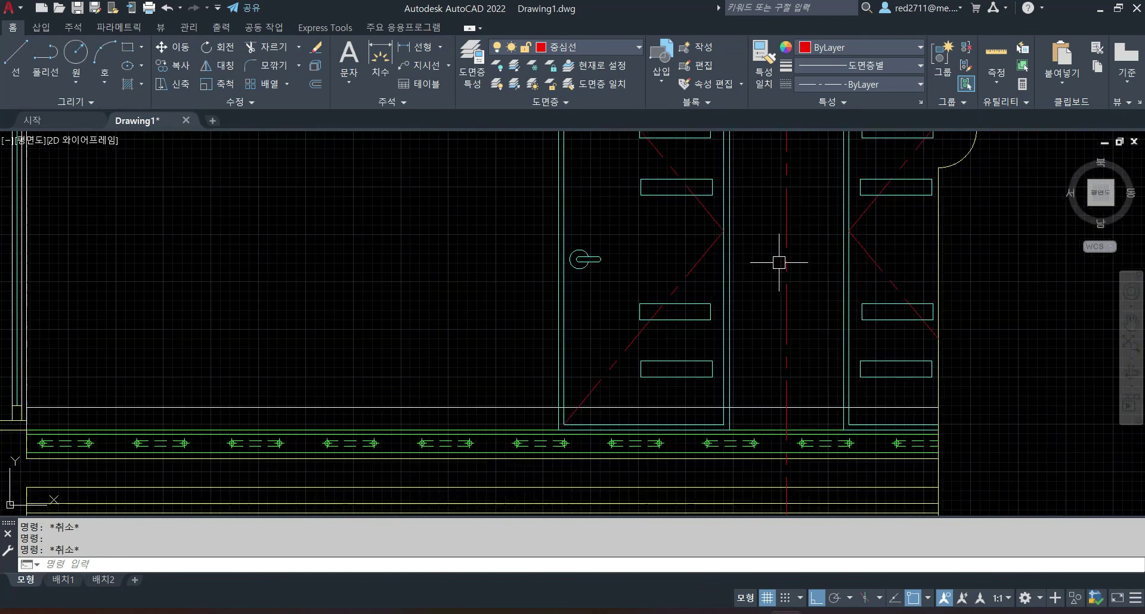
middle_drag(757, 359, 692, 335)
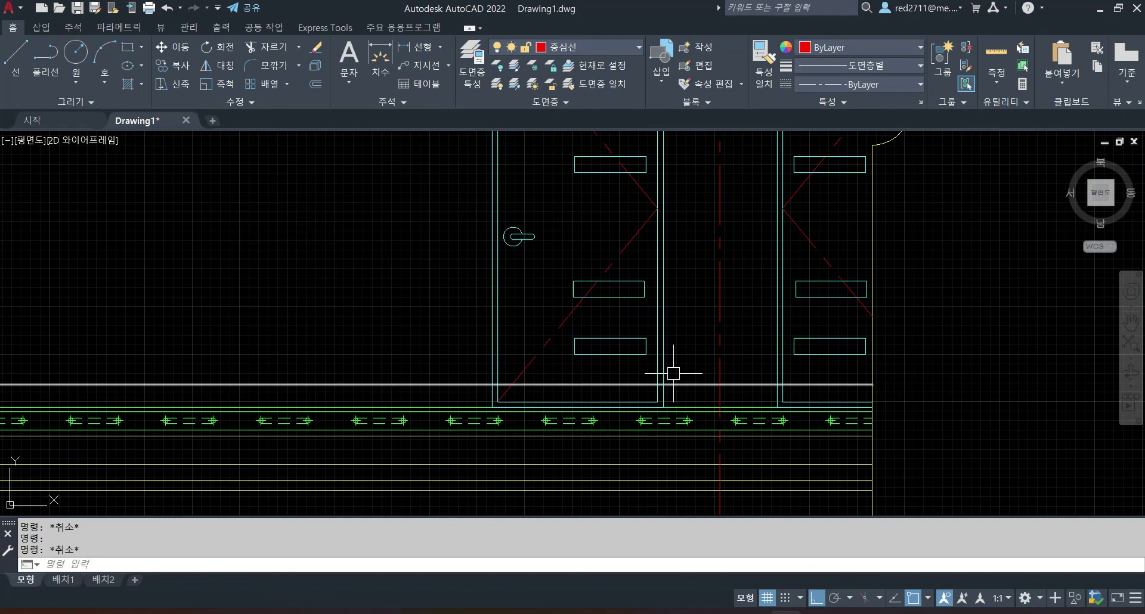
text(tr)
key(Return)
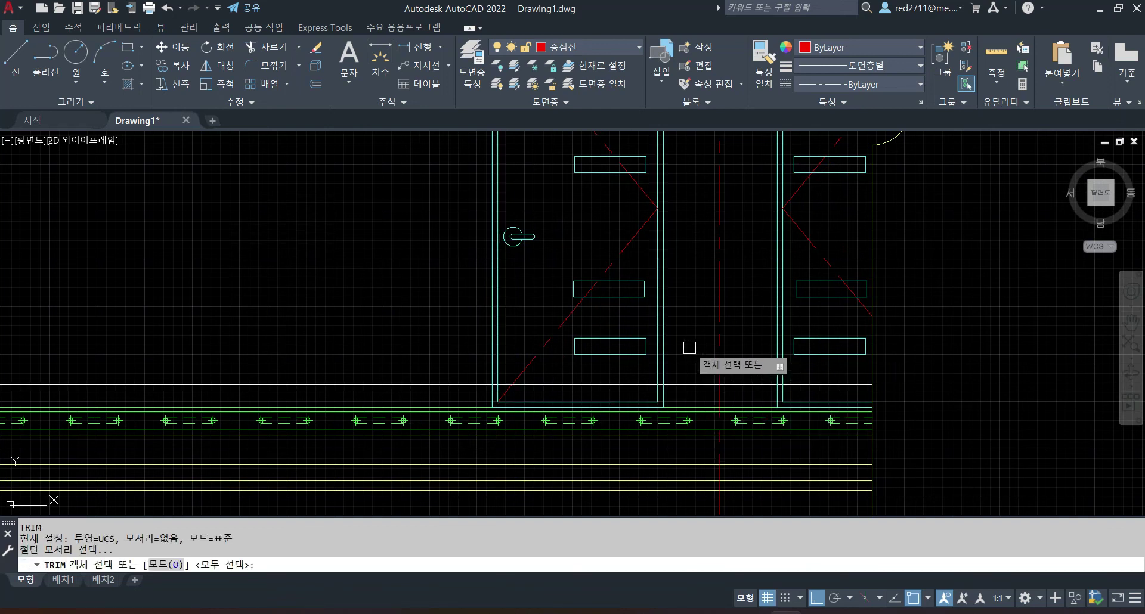
click(668, 333)
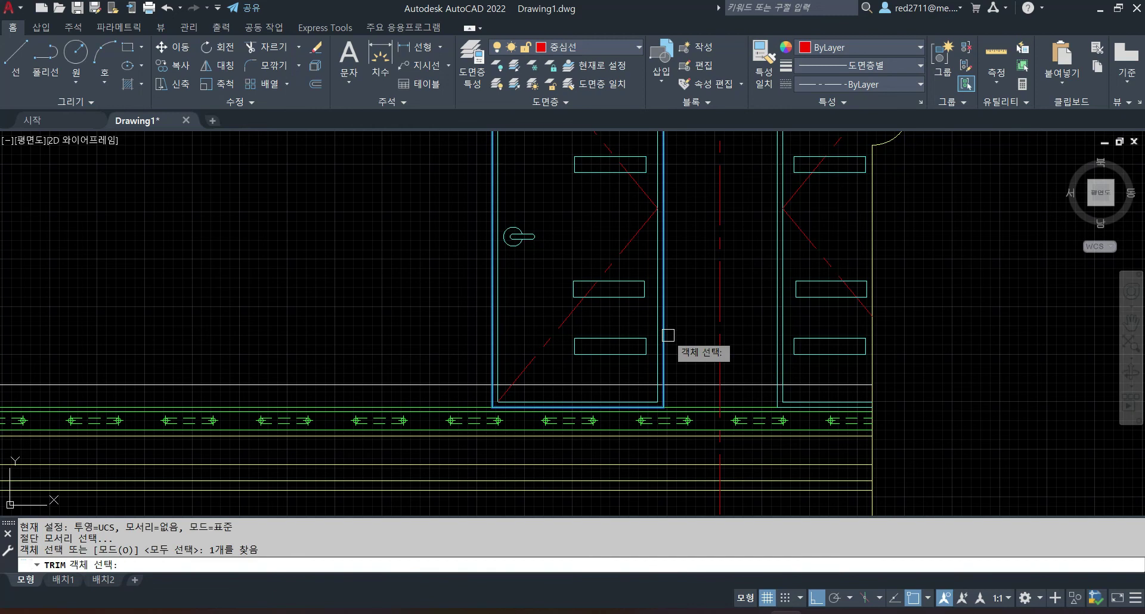
click(778, 343)
key(Return)
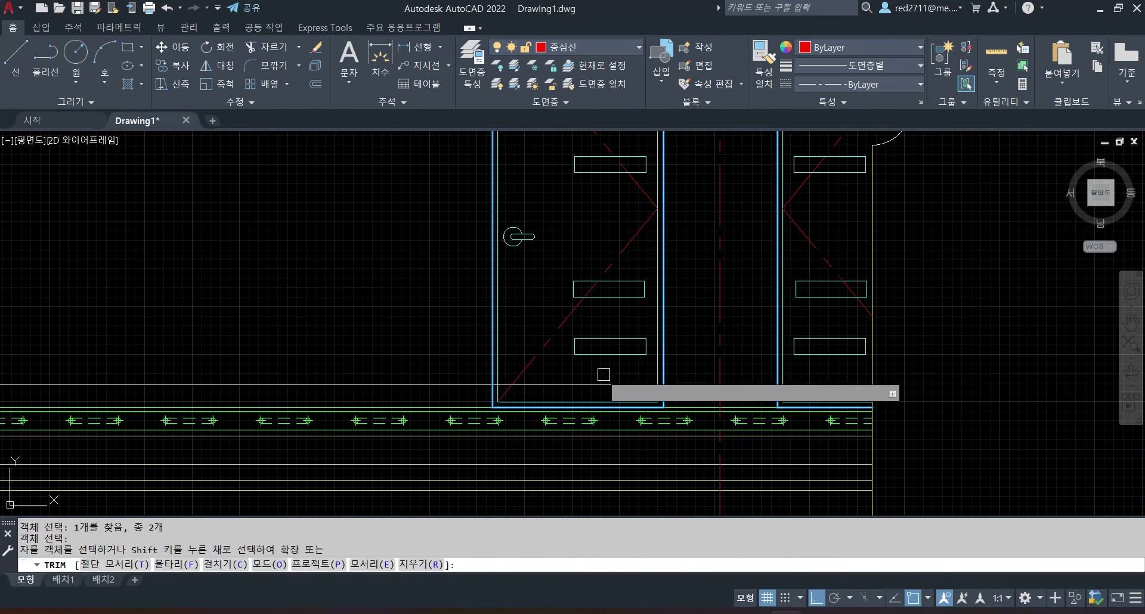
click(589, 384)
click(818, 385)
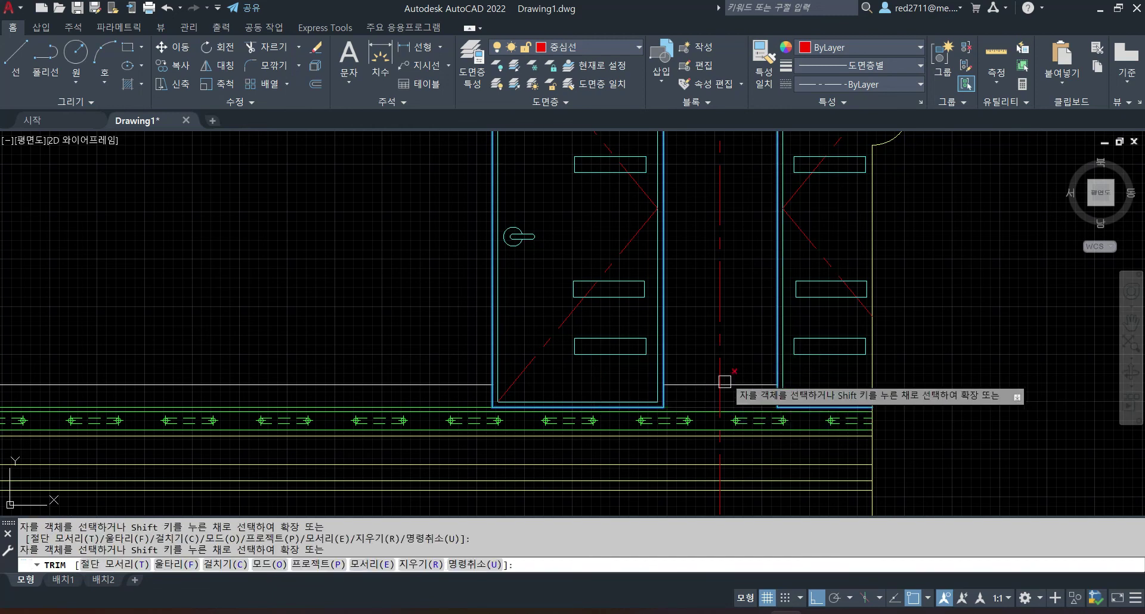
key(Escape)
scroll(936, 337, down, 2)
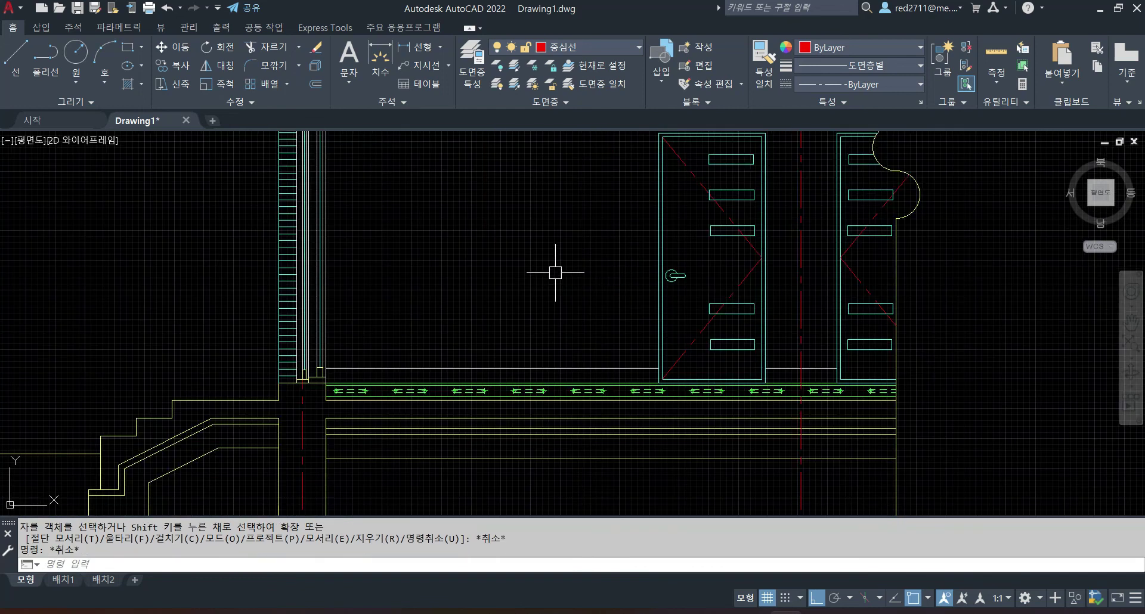
Examine the ground line, the entrance steps and the footing outside the house section.
scroll(555, 272, down, 2)
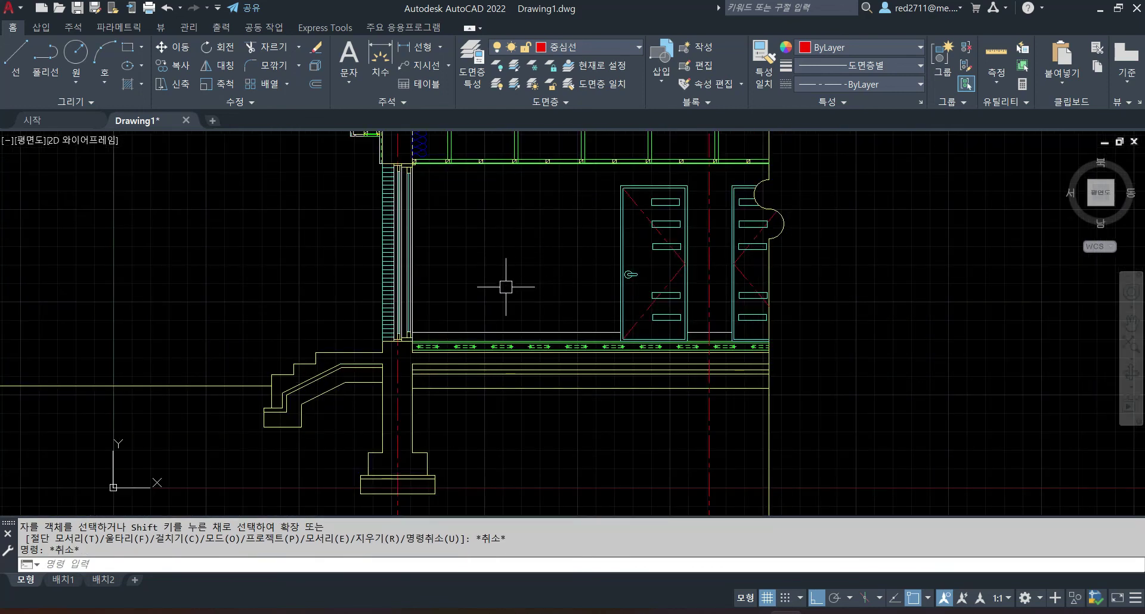
middle_drag(505, 287, 619, 303)
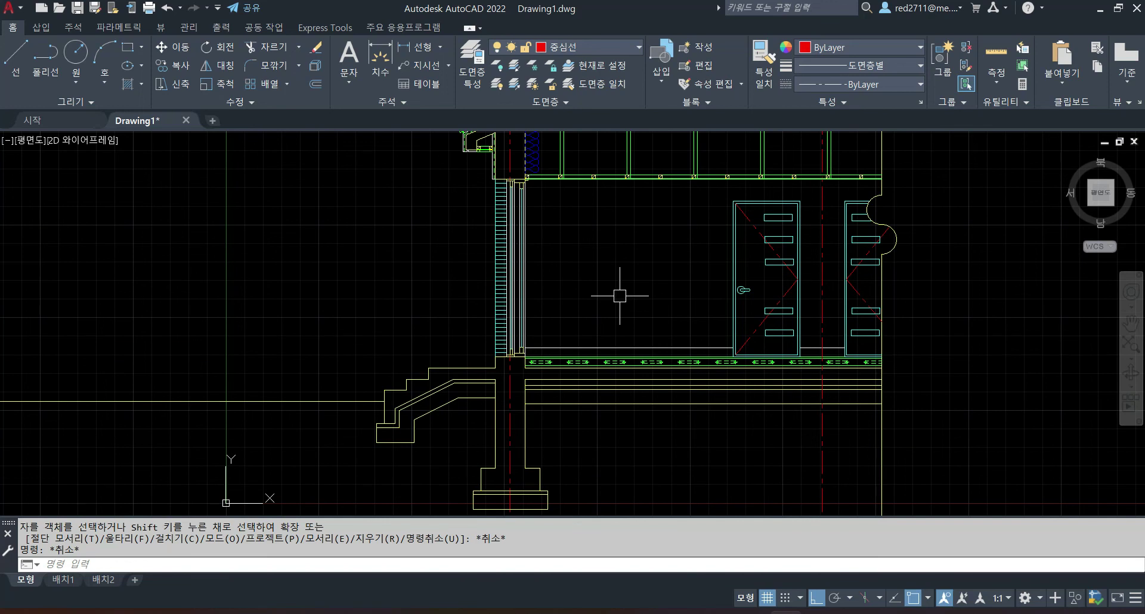
scroll(259, 386, up, 4)
middle_drag(432, 328, 676, 202)
mouse_move(788, 354)
middle_down()
mouse_move(799, 325)
mouse_move(769, 316)
middle_up()
scroll(710, 325, down, 2)
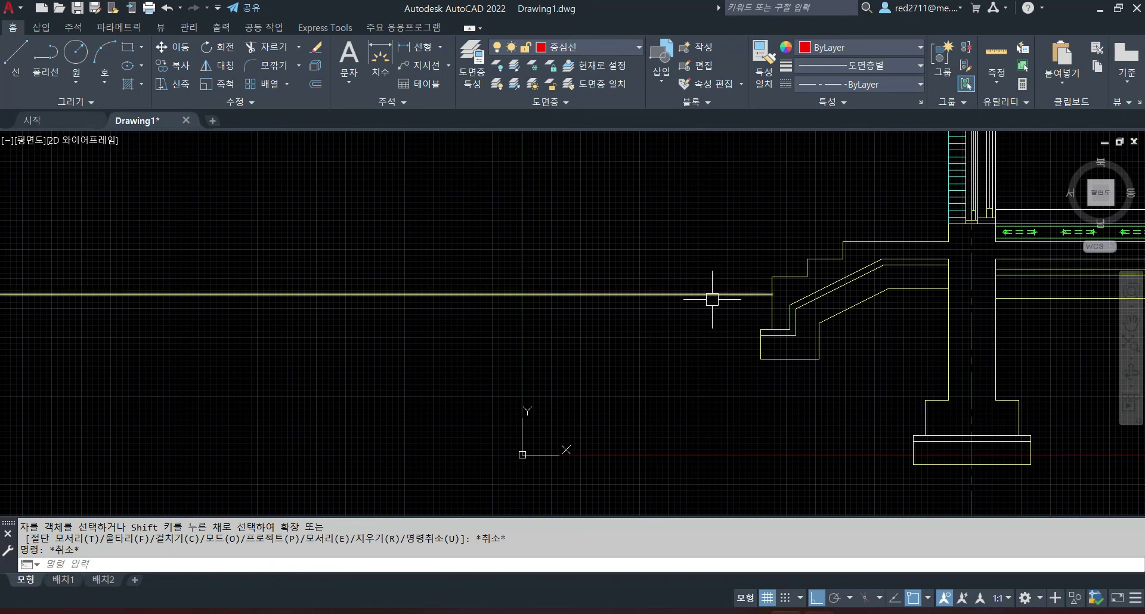
middle_drag(850, 226, 770, 294)
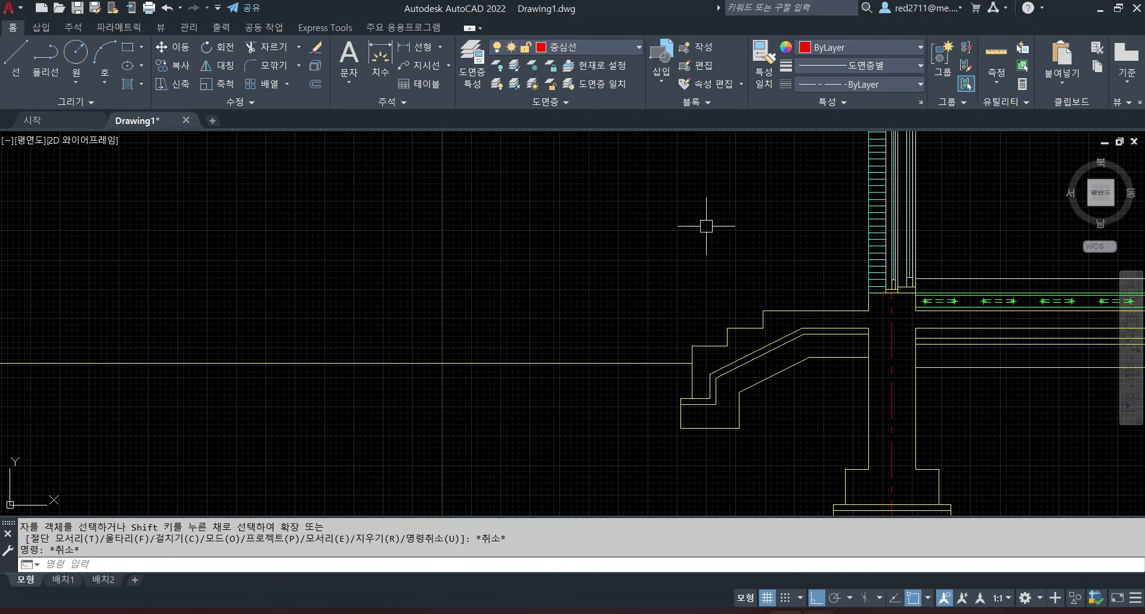
middle_drag(774, 275, 671, 417)
middle_drag(732, 388, 713, 317)
mouse_move(459, 306)
middle_down()
mouse_move(654, 250)
mouse_move(785, 158)
mouse_move(706, 169)
middle_up()
mouse_move(622, 373)
middle_down()
mouse_move(644, 358)
mouse_move(675, 376)
middle_up()
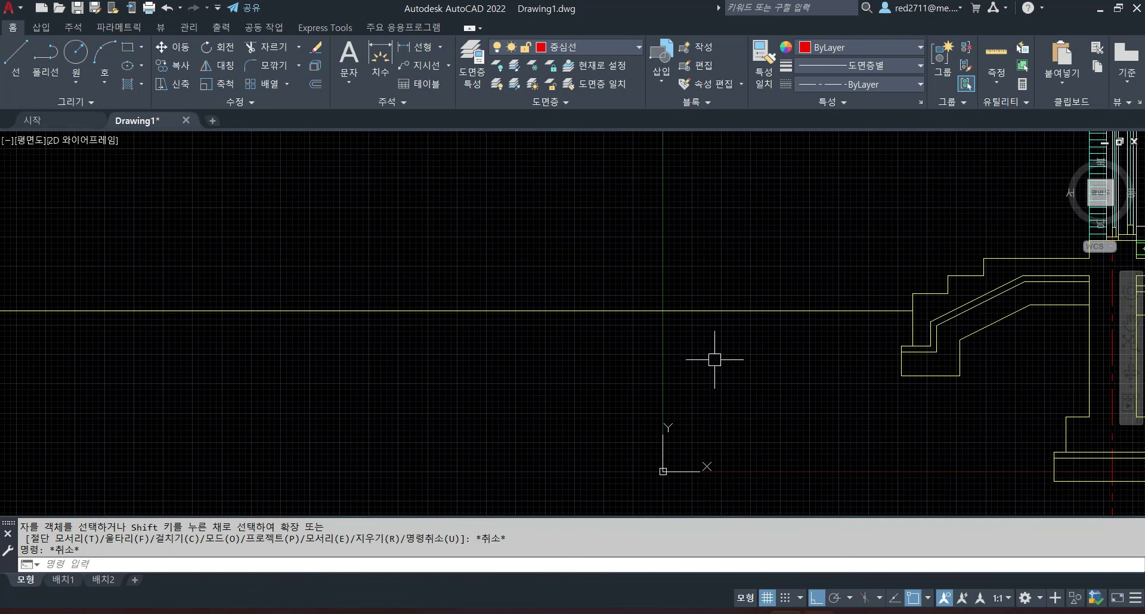
middle_drag(691, 369, 650, 399)
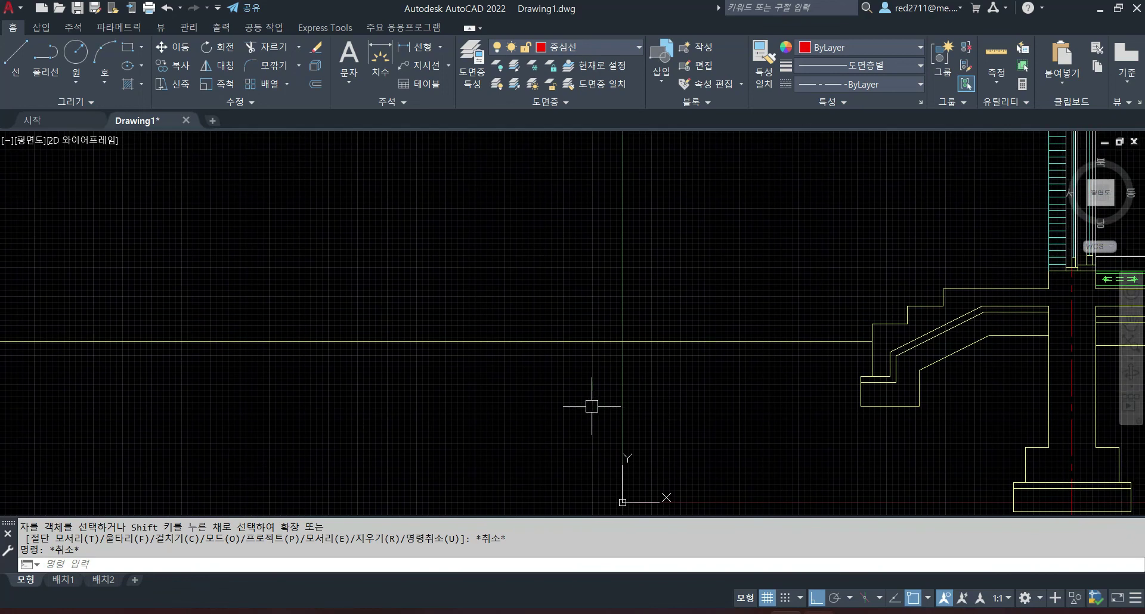
Draw a 200 by 200 rectangle in the empty space below the ground line, outside the entrance steps.
text(c)
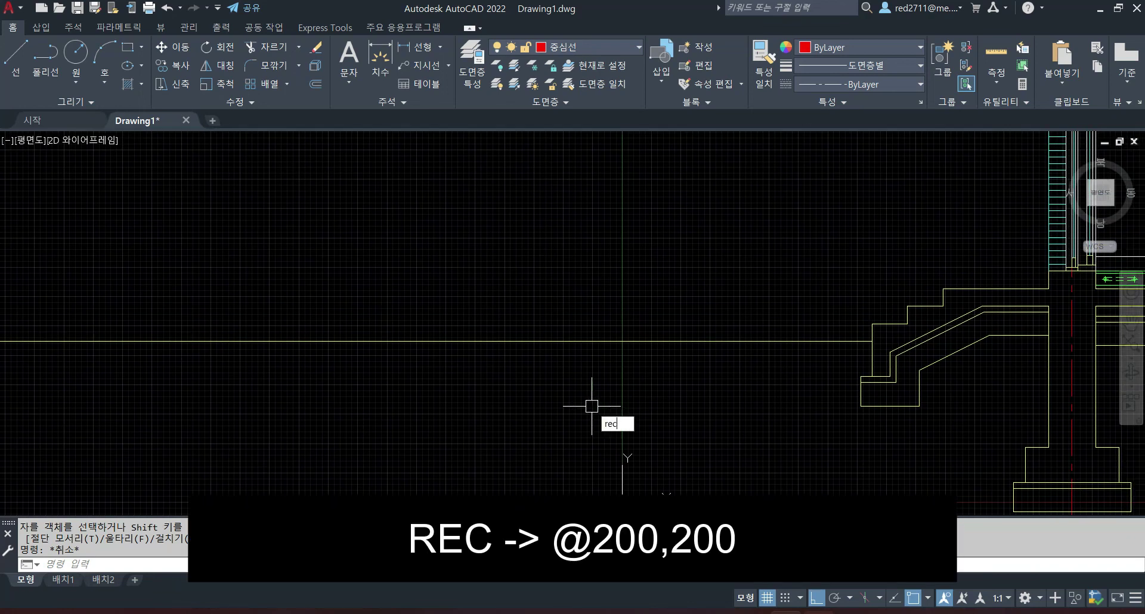
key(Return)
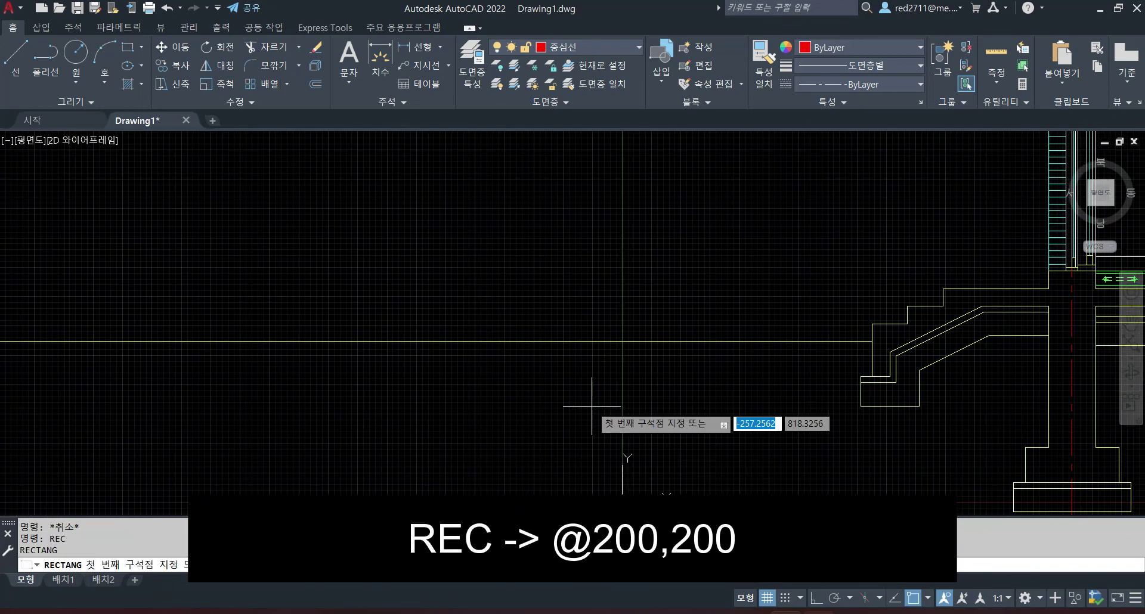
middle_drag(587, 420, 613, 287)
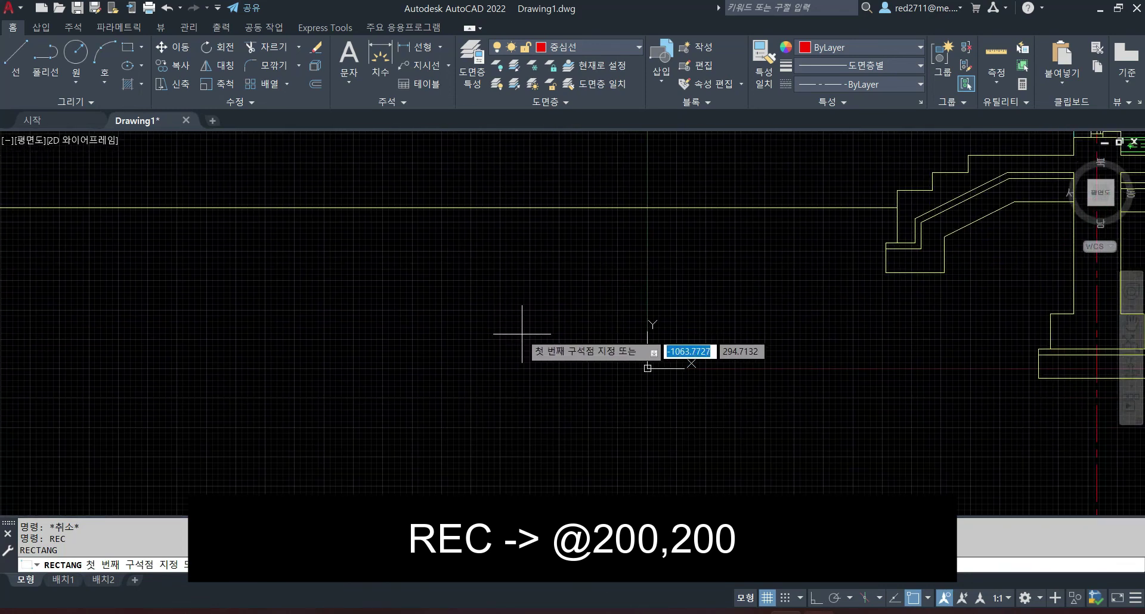
click(522, 334)
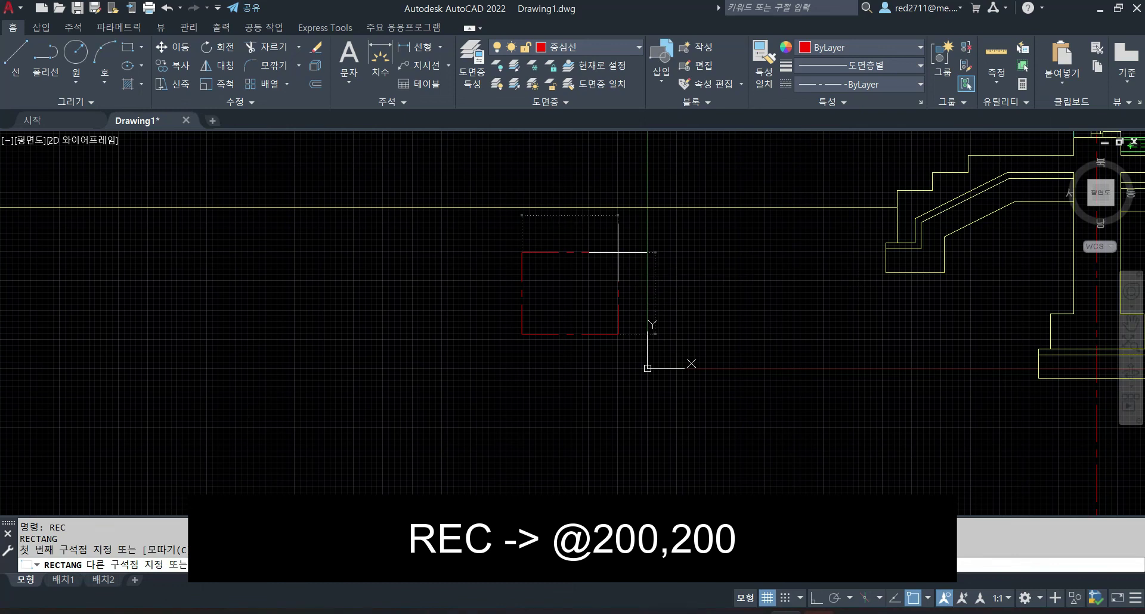
text(@200,2)
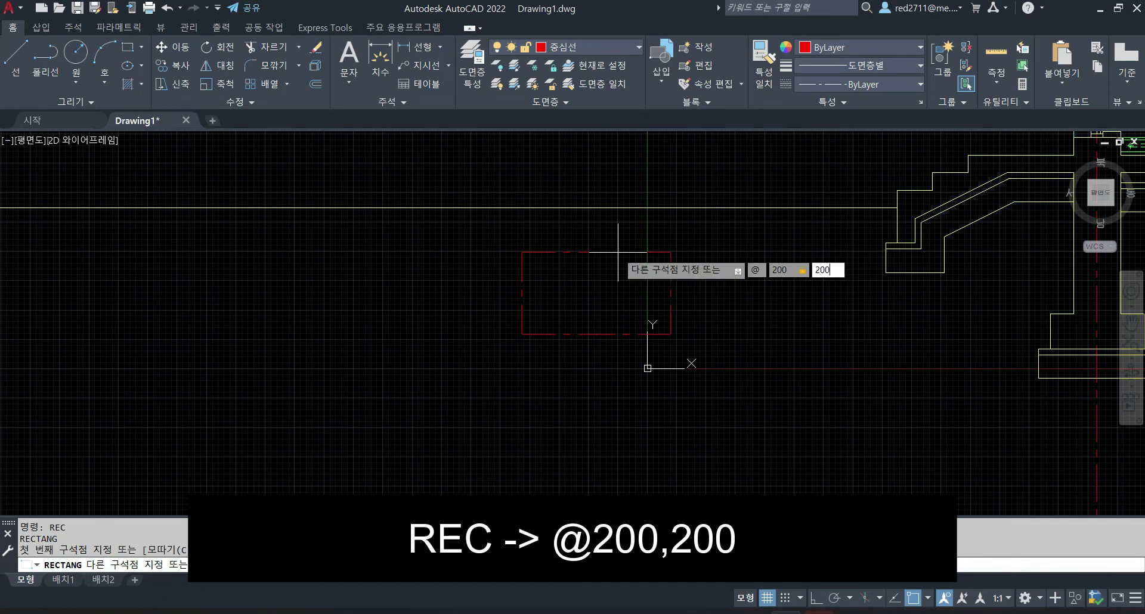
key(Return)
key(Escape)
key(Escape)
Assign the small square below the ground line to the 단면선 layer.
click(545, 322)
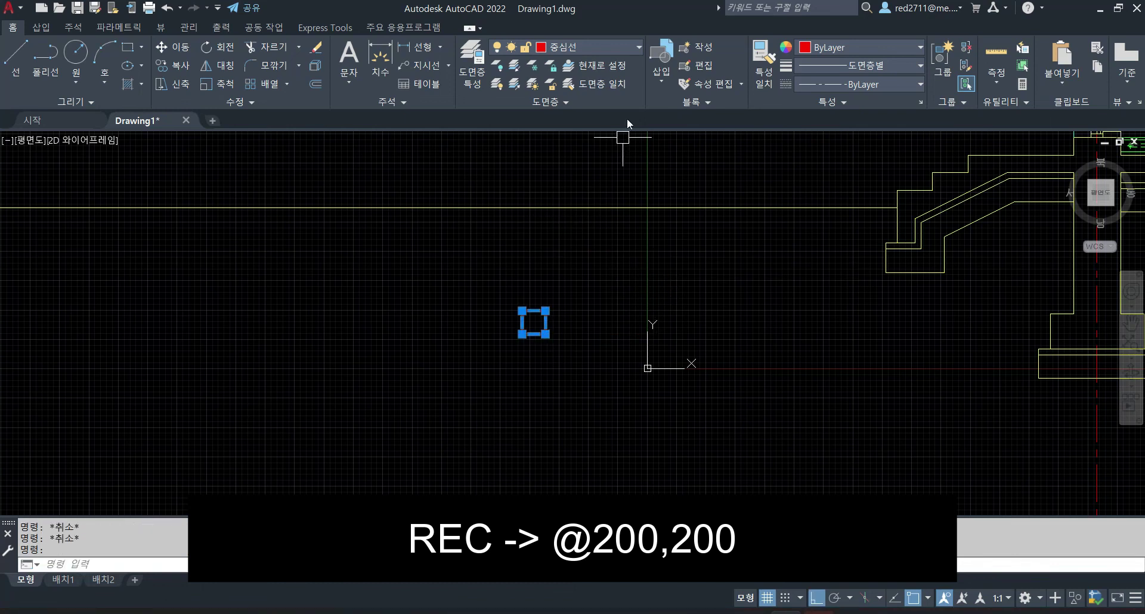
click(559, 46)
click(564, 64)
key(Escape)
Copy the square three times to the right, corner to corner, to form a row of four adjoining squares.
scroll(571, 319, up, 2)
scroll(527, 337, up, 2)
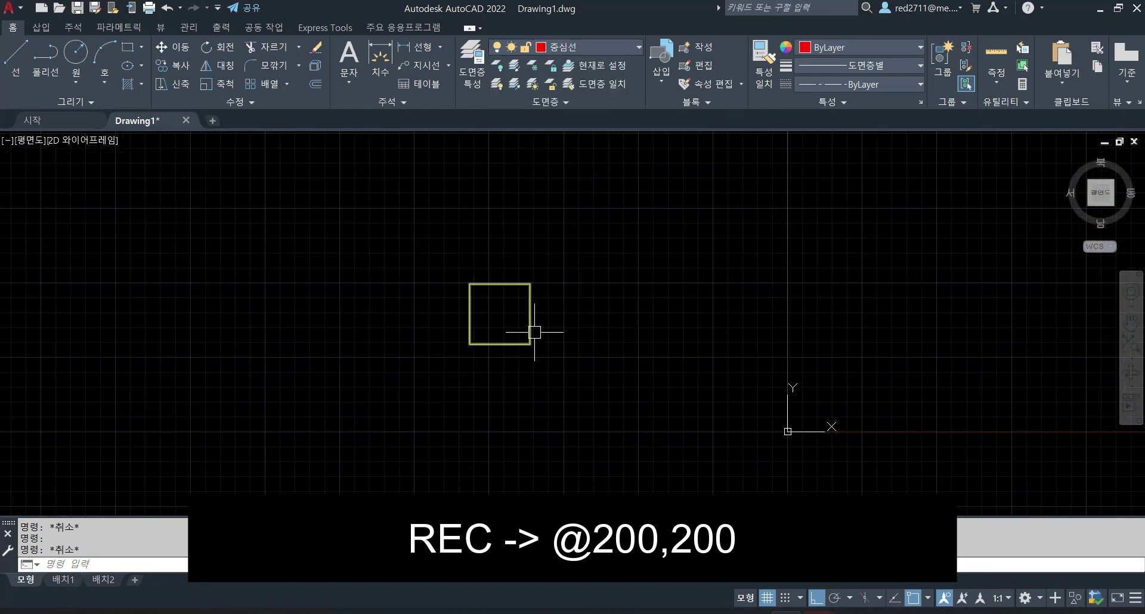
middle_drag(575, 325, 525, 339)
click(483, 334)
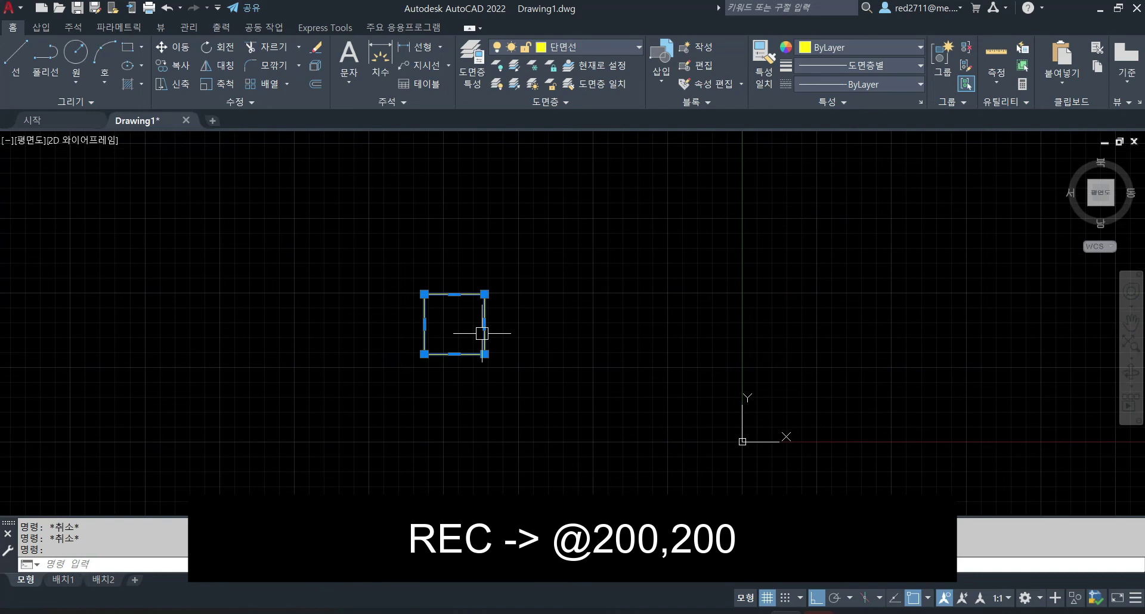
text(co)
key(Return)
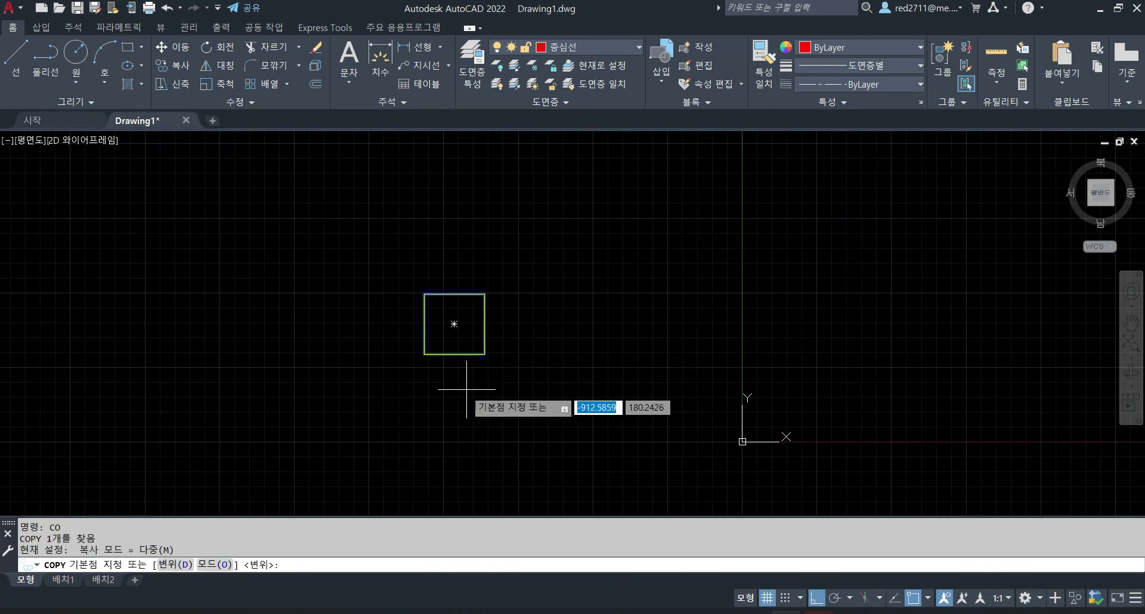
click(425, 355)
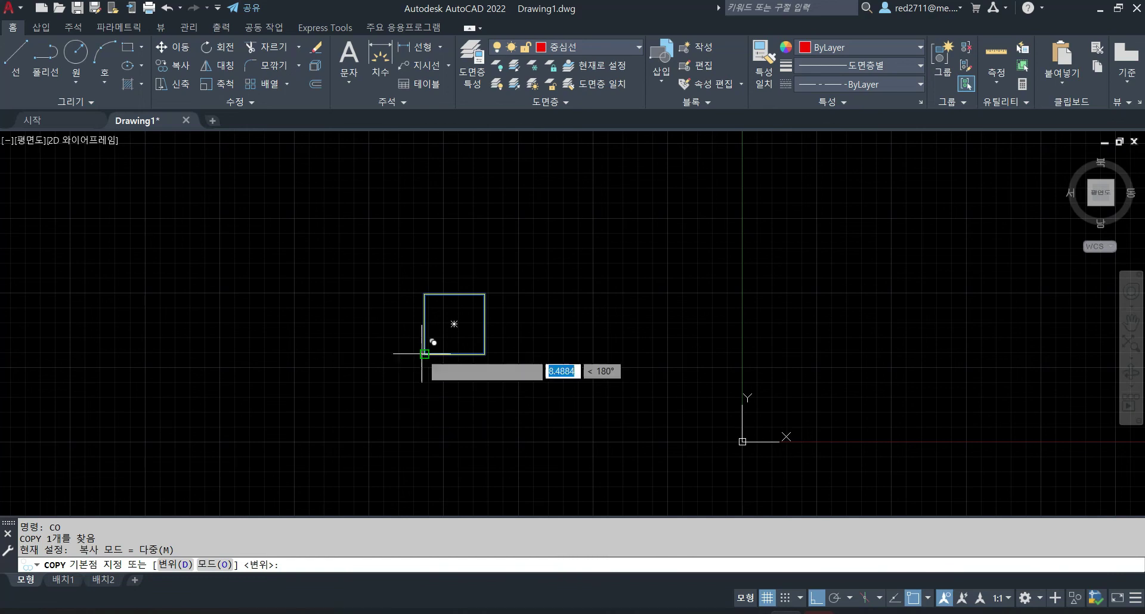
click(485, 355)
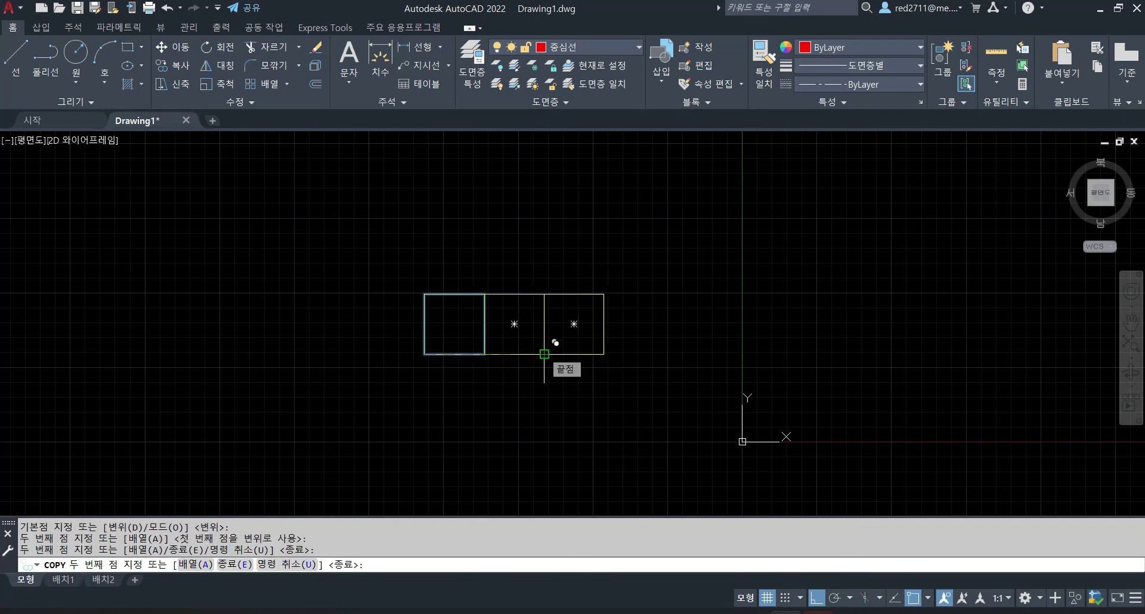
click(544, 354)
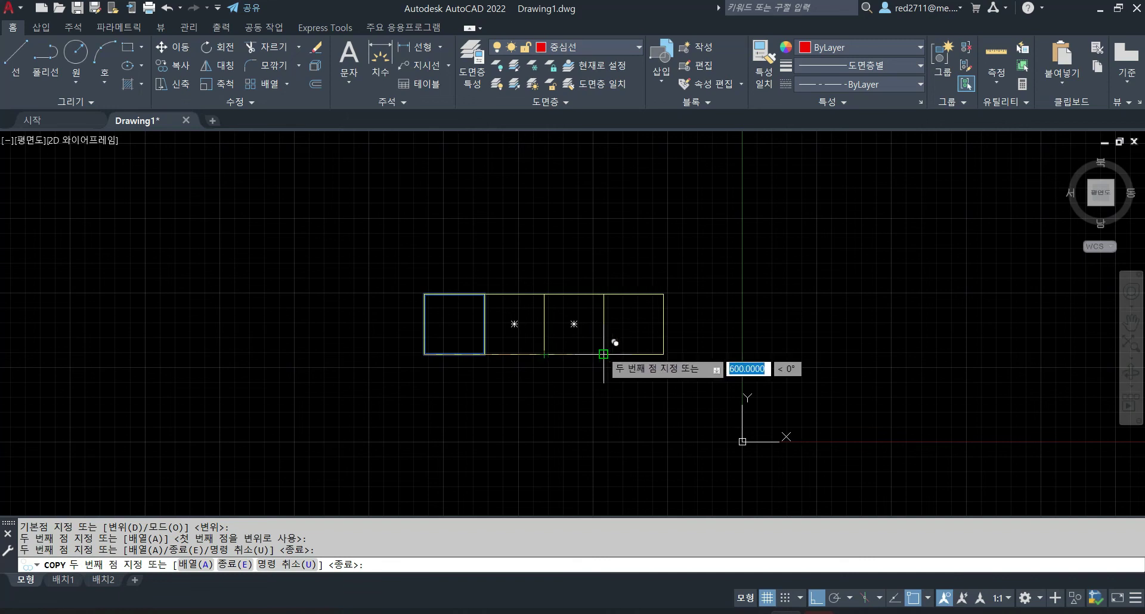
click(604, 354)
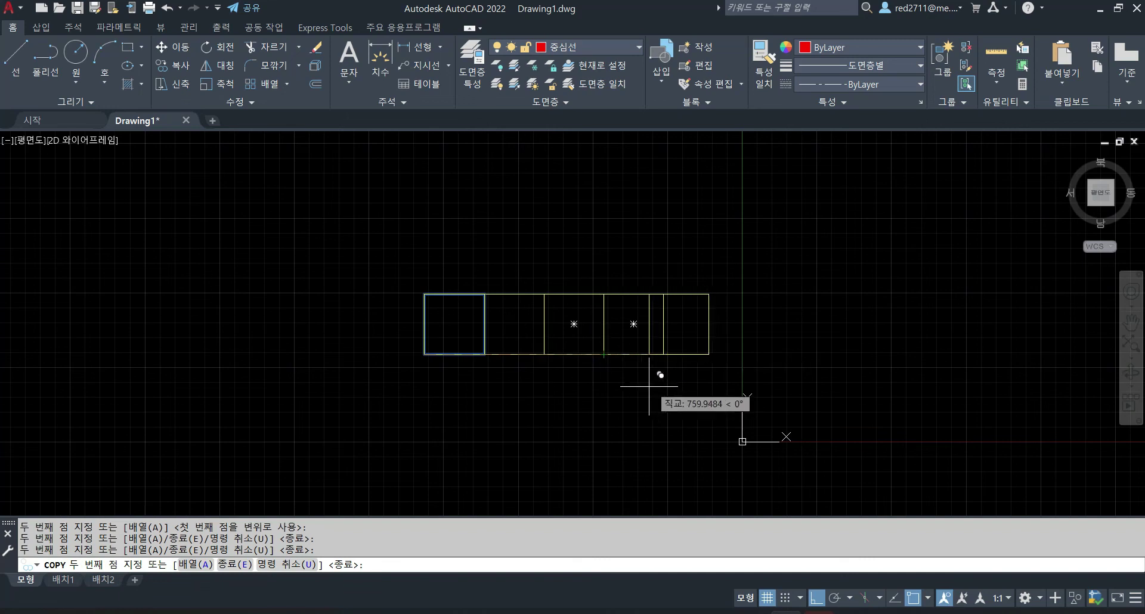
key(Escape)
key(Escape)
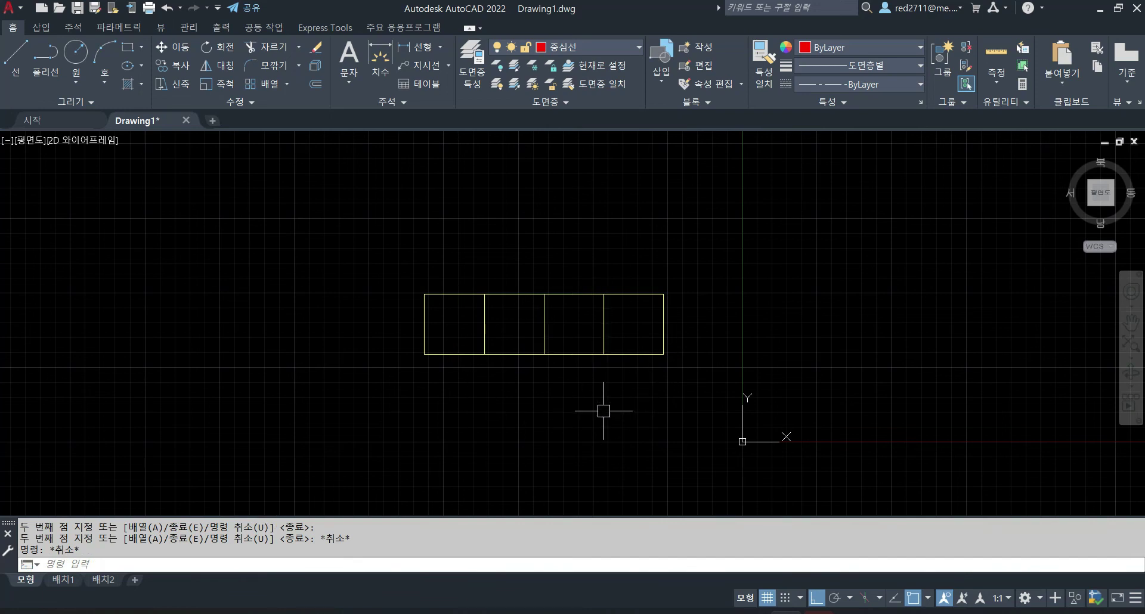
Draw a zigzag of four connected diagonals through the squares, from the row's upper left corner to its upper right corner.
text(l)
key(Return)
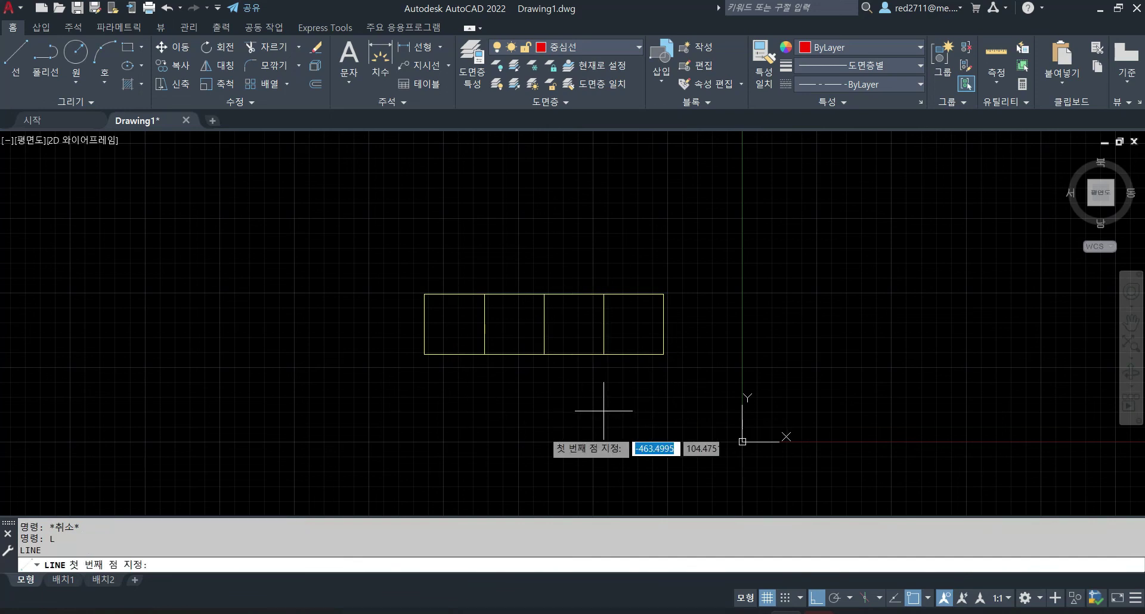
click(424, 295)
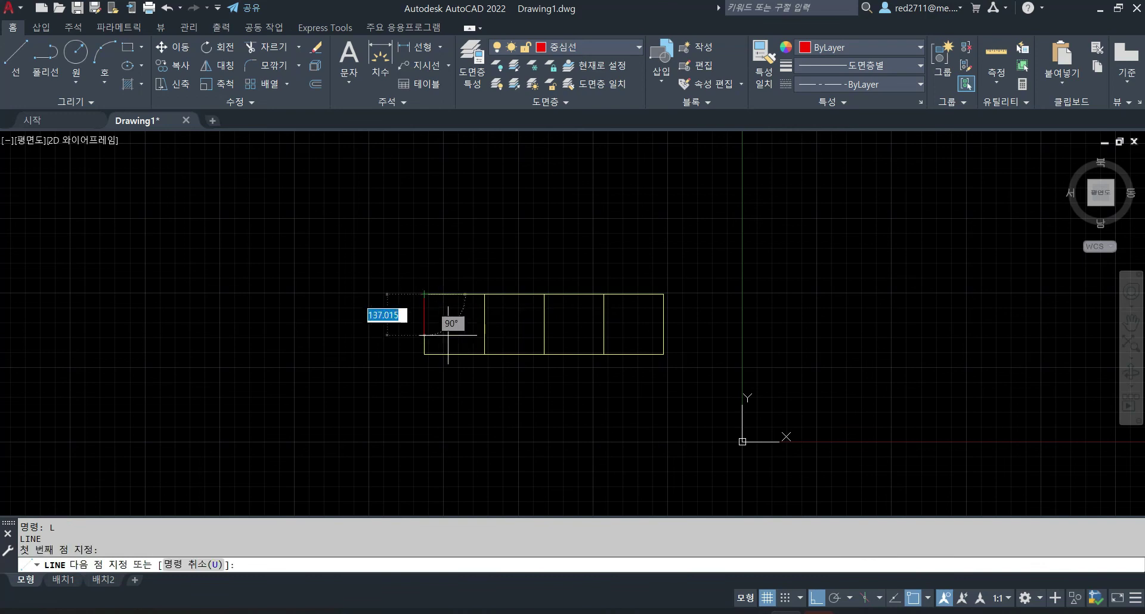
click(484, 354)
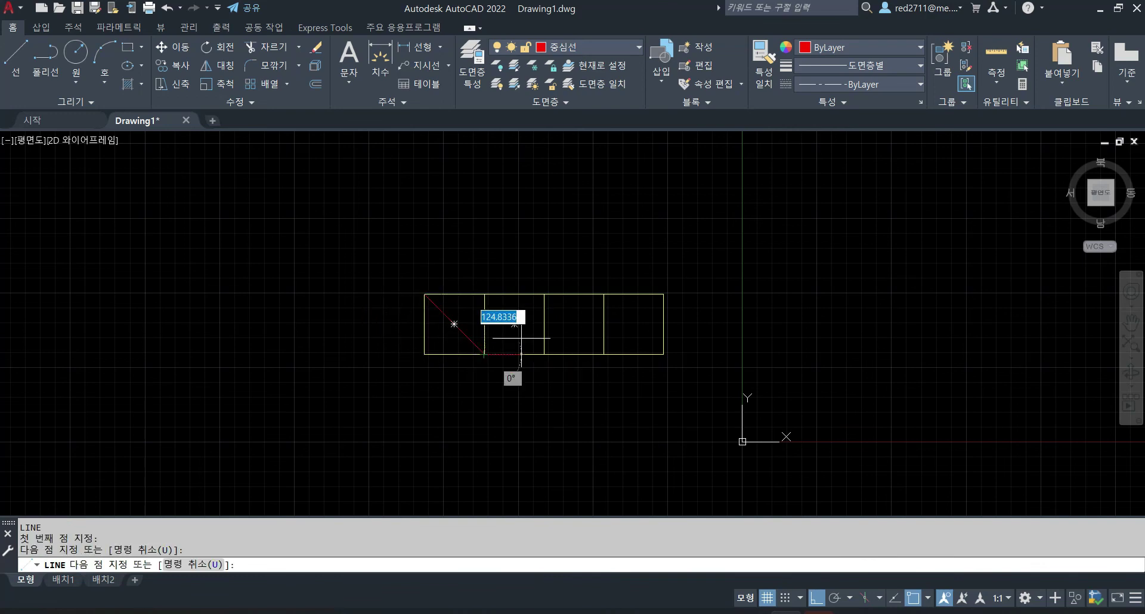
click(544, 295)
click(603, 354)
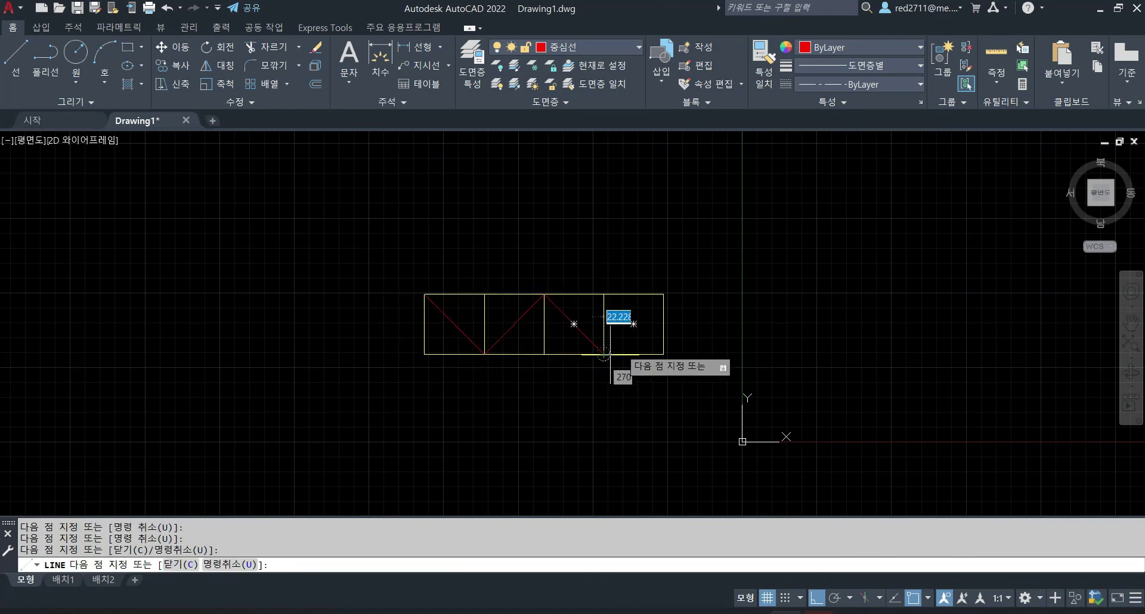
click(663, 295)
key(Escape)
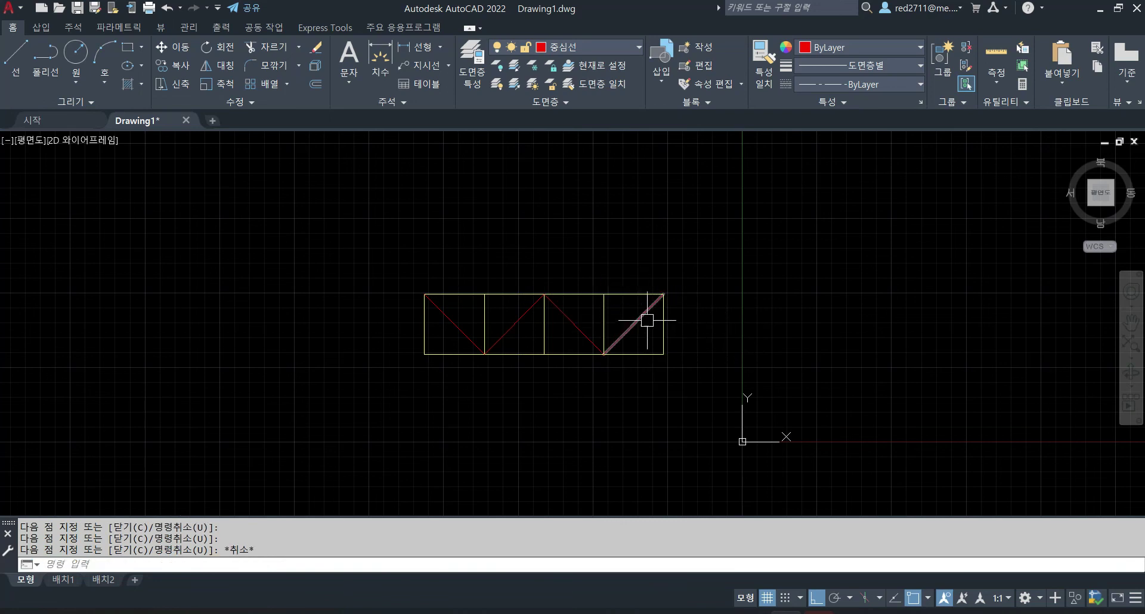
Move the four diagonal lines to the 단면선 layer and make that layer current.
click(647, 310)
click(567, 318)
click(512, 327)
click(453, 323)
click(600, 45)
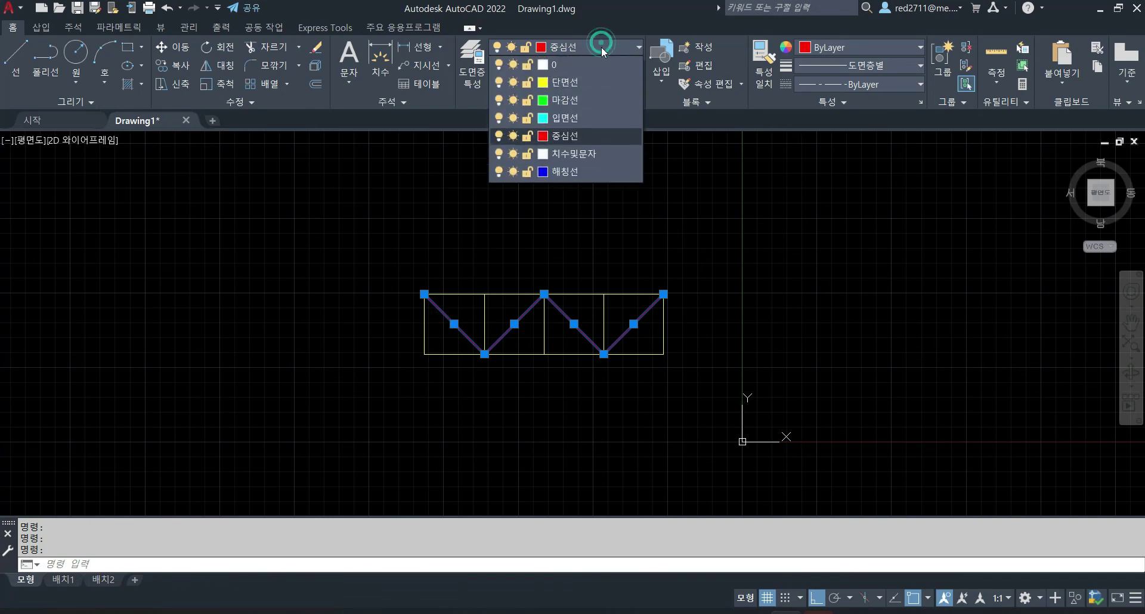
click(597, 84)
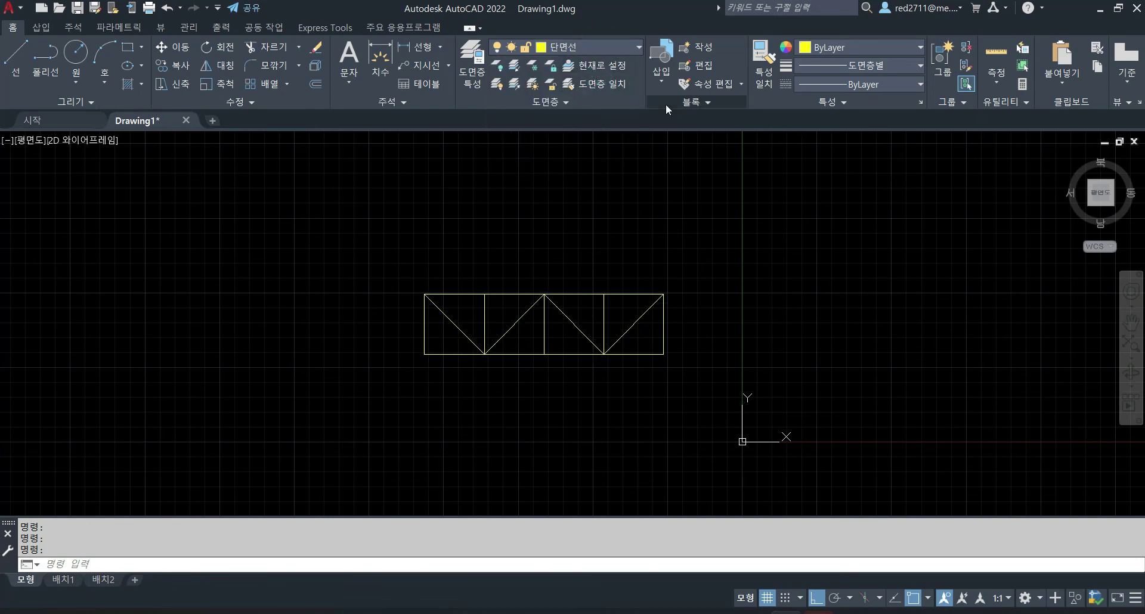
click(626, 202)
key(Escape)
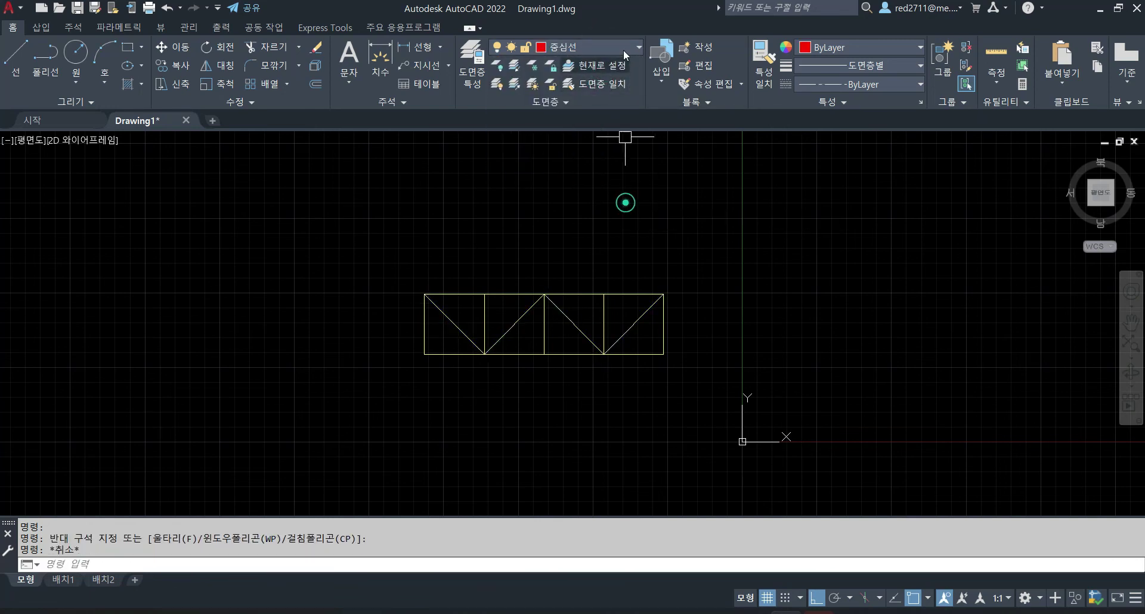
click(624, 48)
click(599, 84)
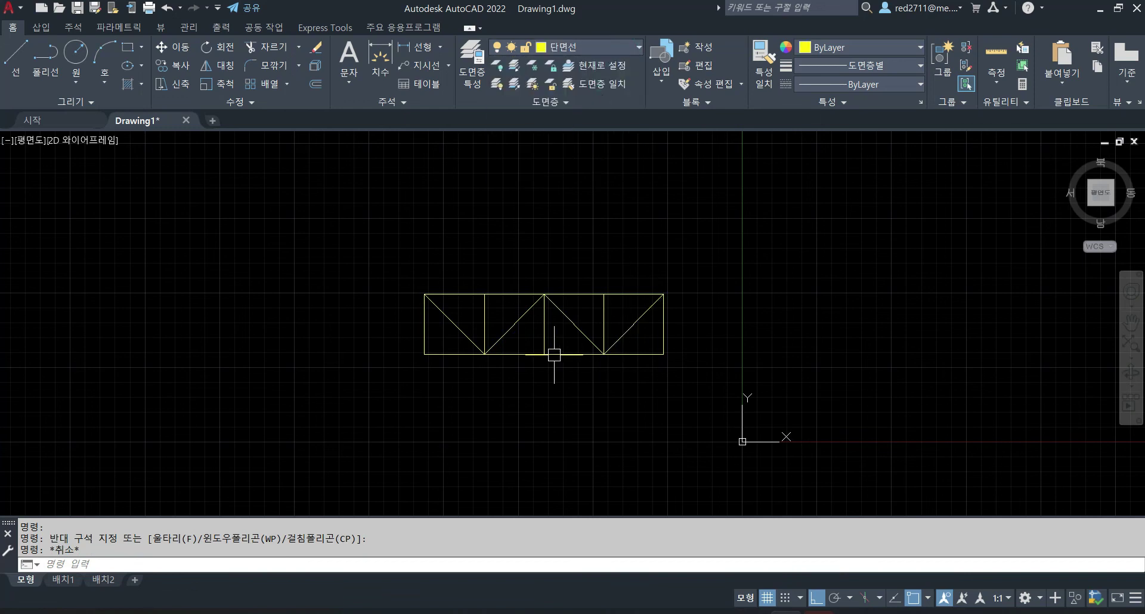
Hatch the four triangles below the zigzag with the user-defined pattern at 45 degrees and spacing 30.
scroll(558, 383, up, 2)
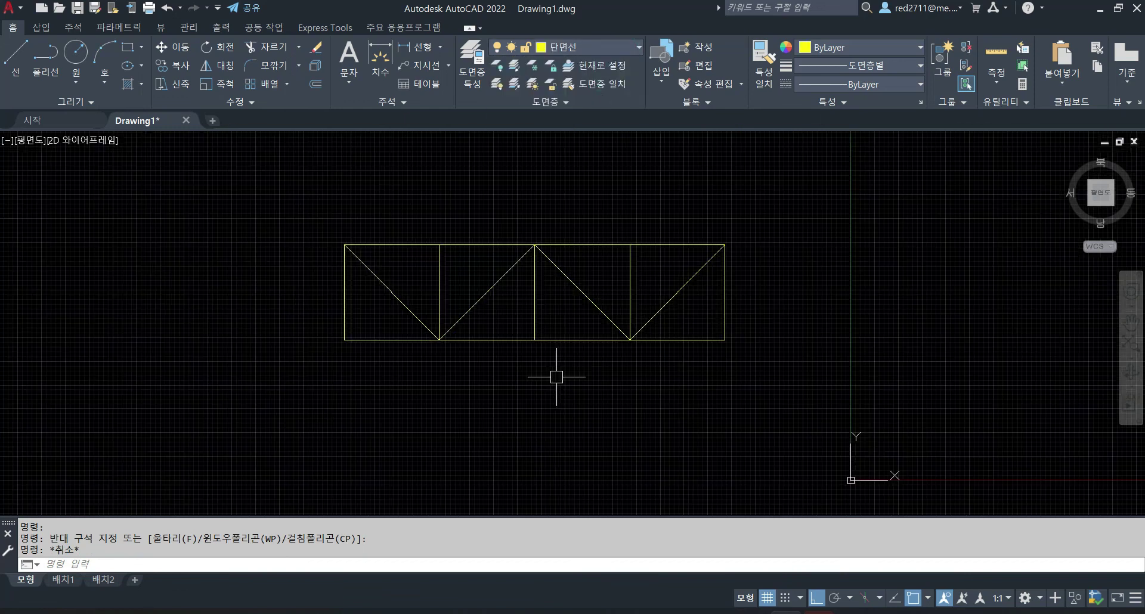
middle_drag(556, 377, 552, 410)
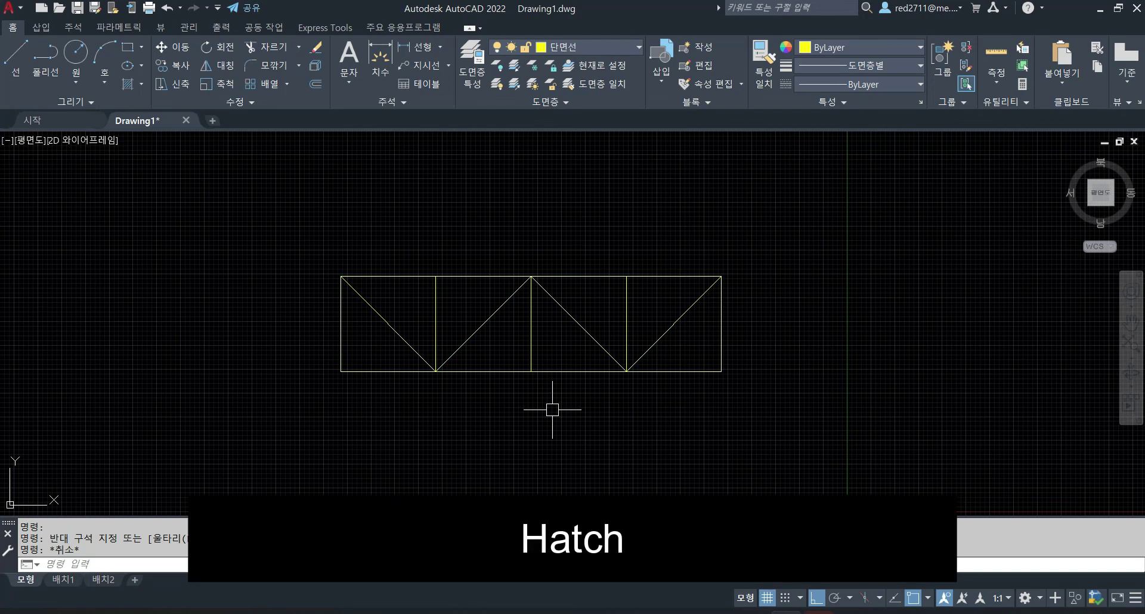
text(H)
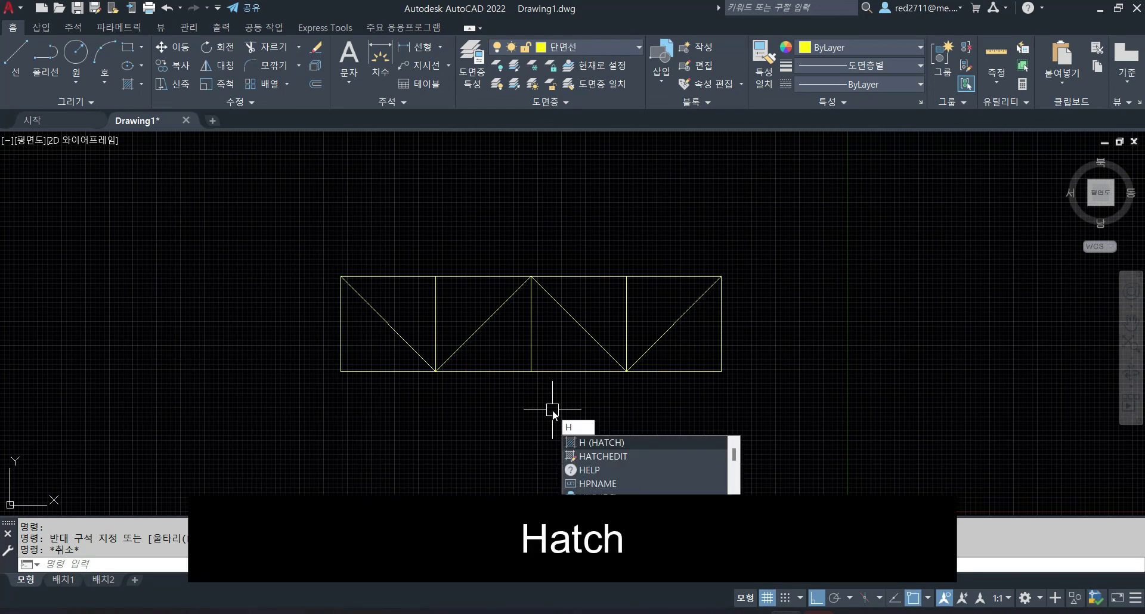
key(Return)
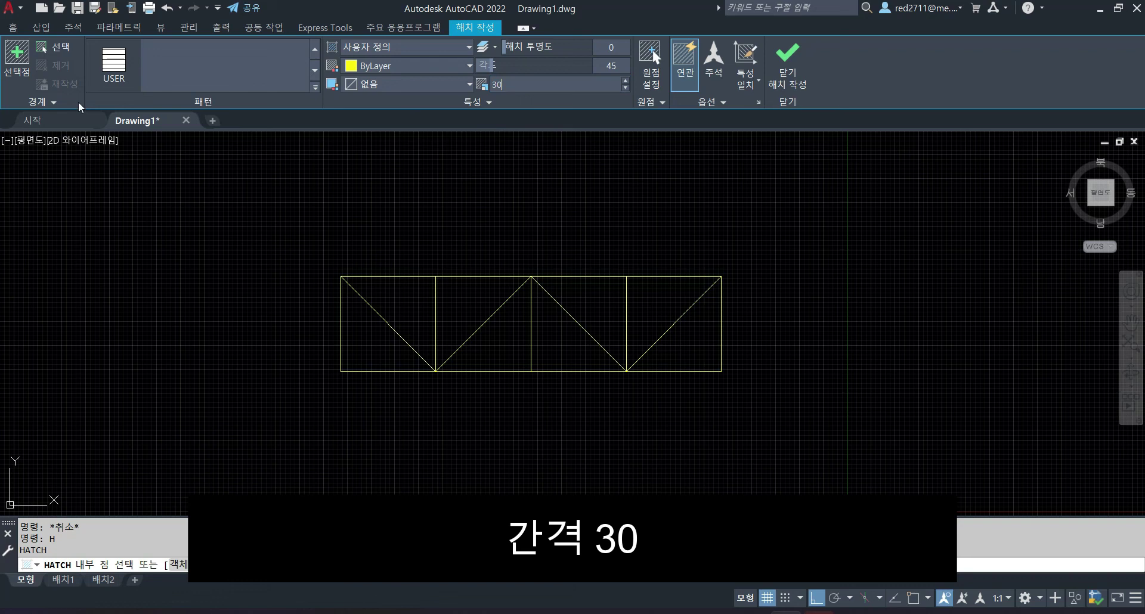
click(21, 58)
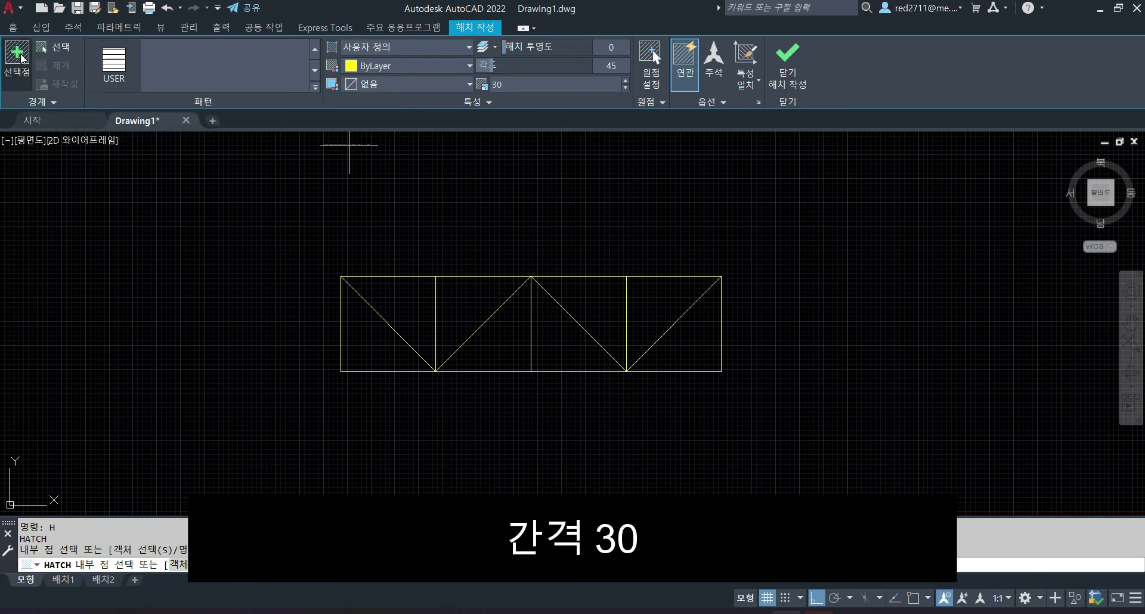
click(363, 345)
click(516, 334)
click(542, 336)
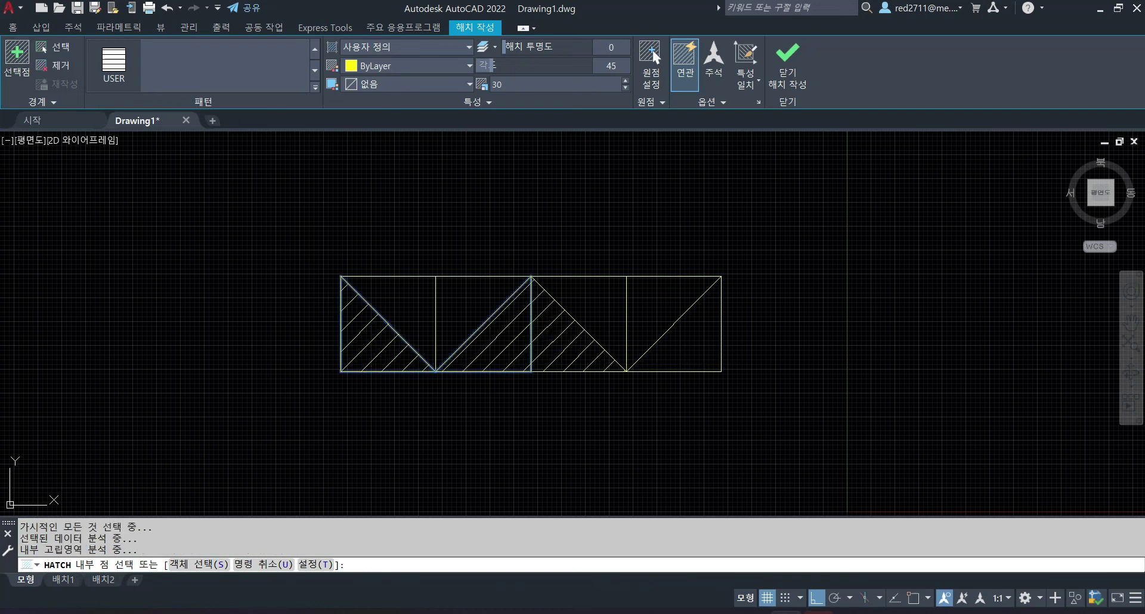
click(692, 337)
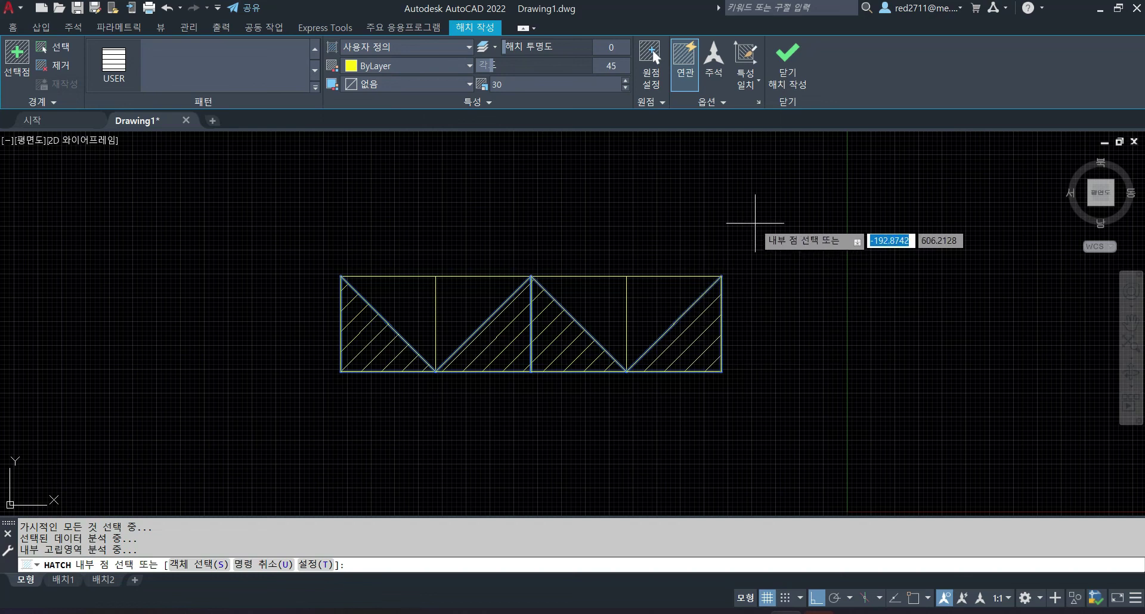
click(803, 68)
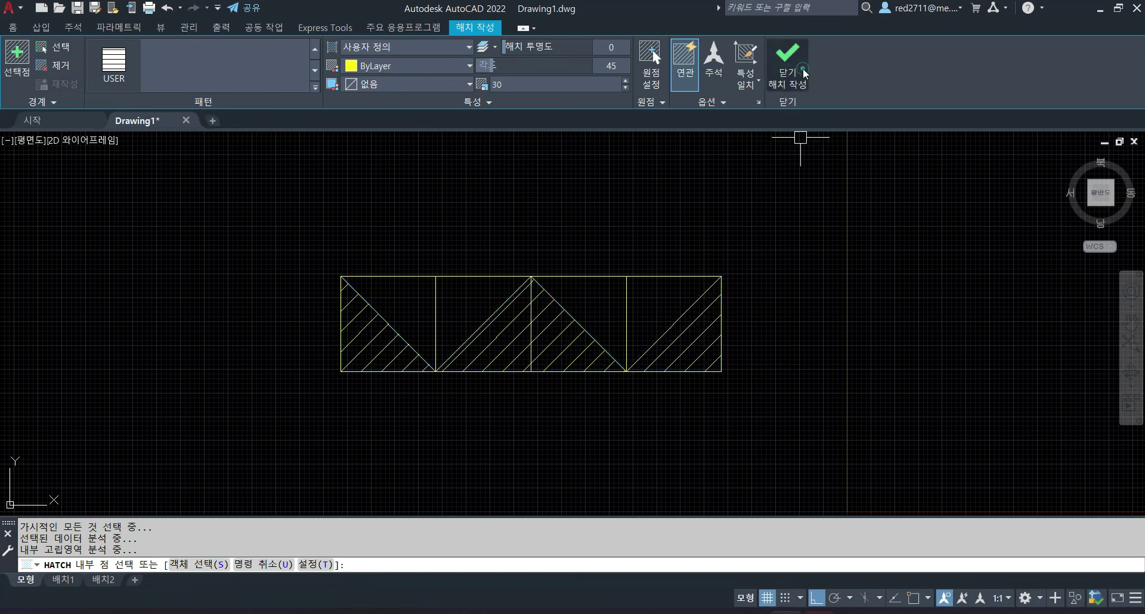
Move the new hatch to the 해칭선 layer and make that layer current.
click(687, 344)
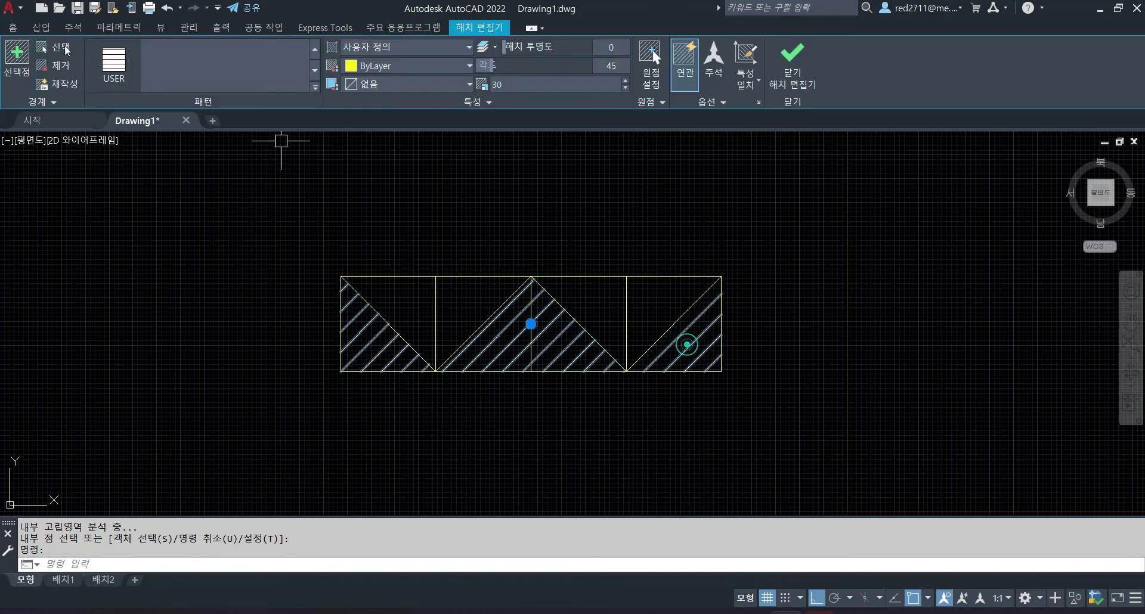
click(13, 28)
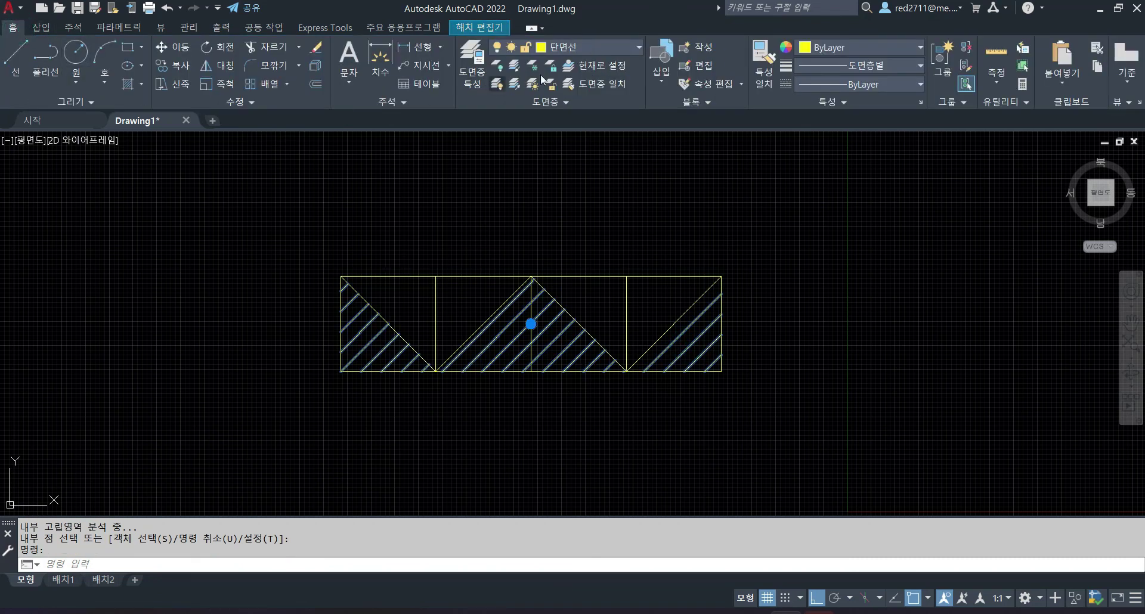
click(636, 48)
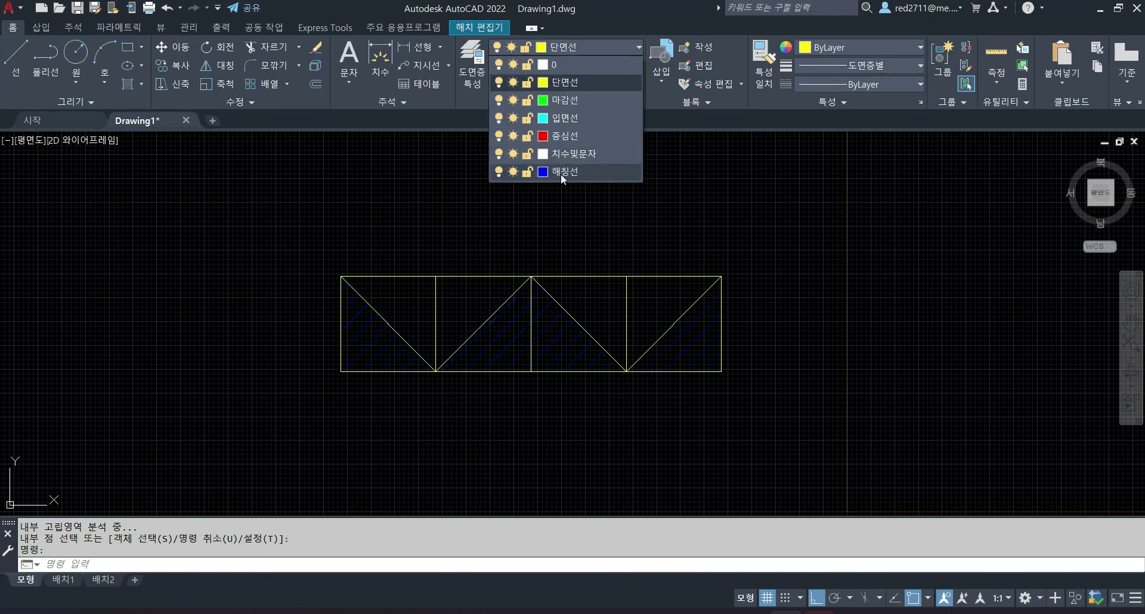
click(560, 173)
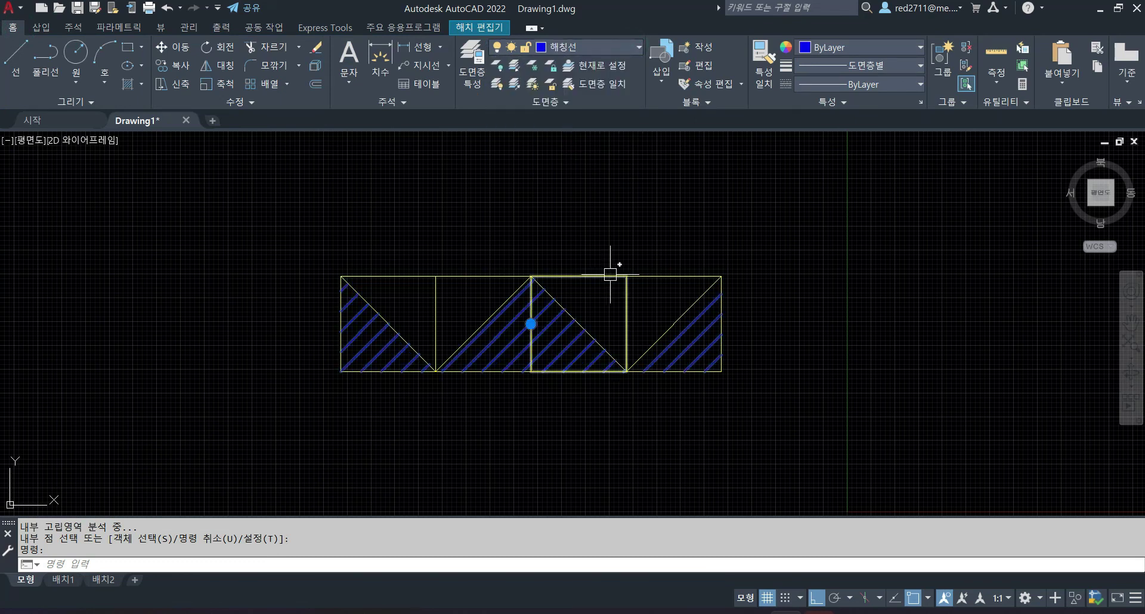
key(Escape)
click(636, 48)
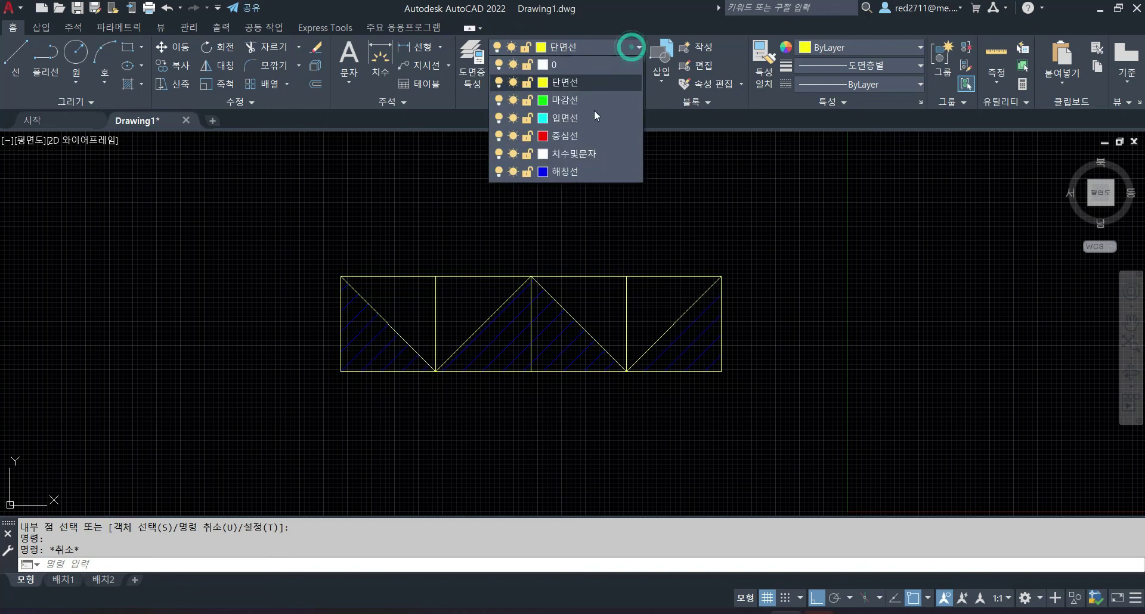
click(569, 173)
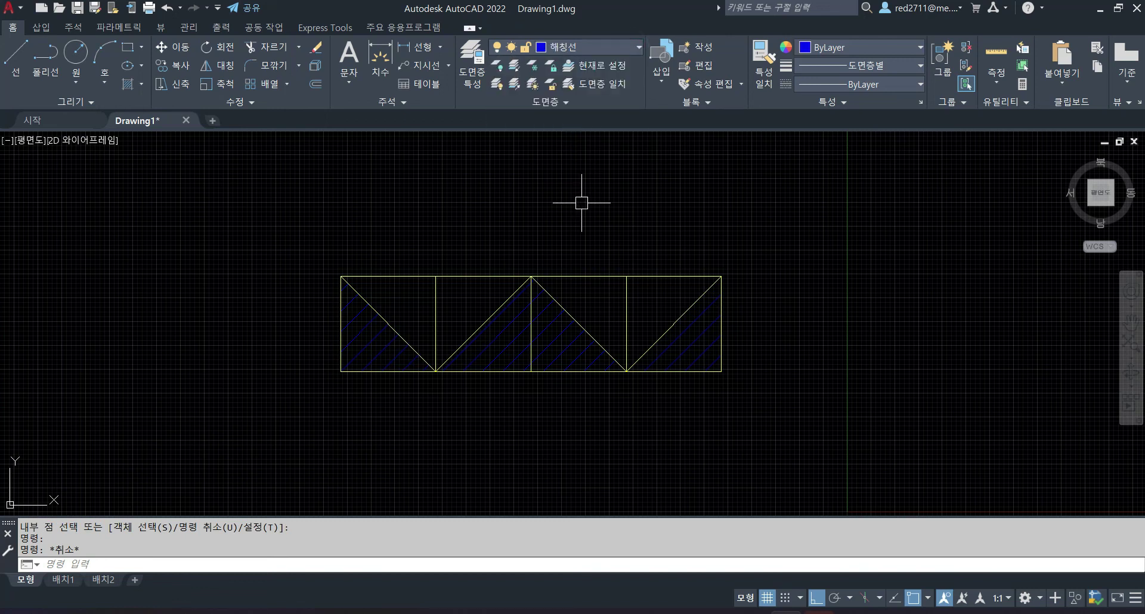
Hatch the four triangles above the zigzag with the user-defined pattern at 135 degrees and spacing 30.
key(Return)
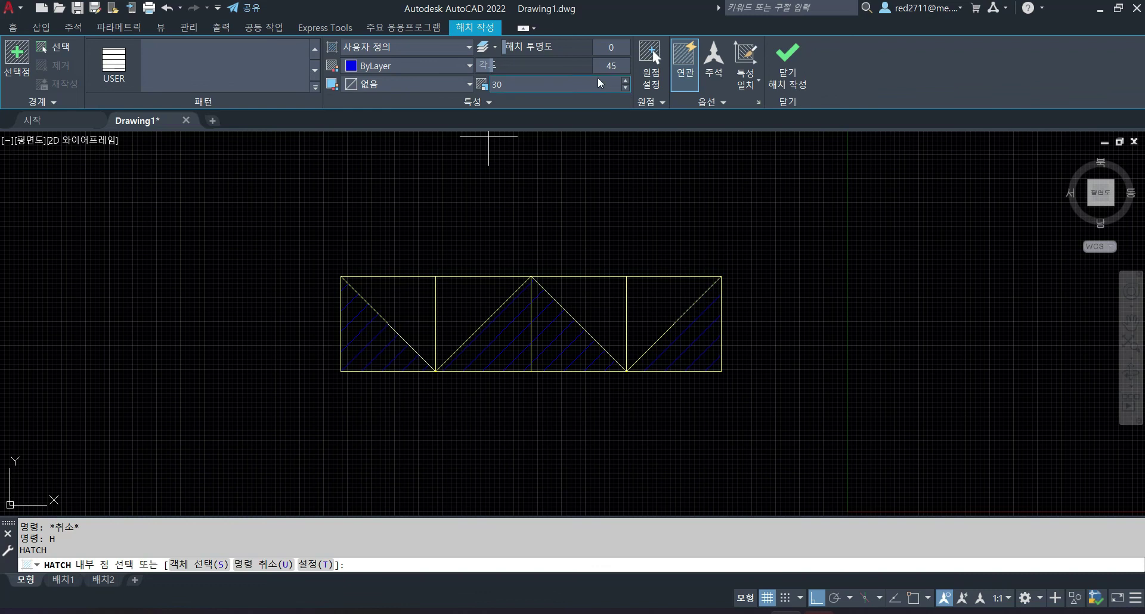
click(614, 65)
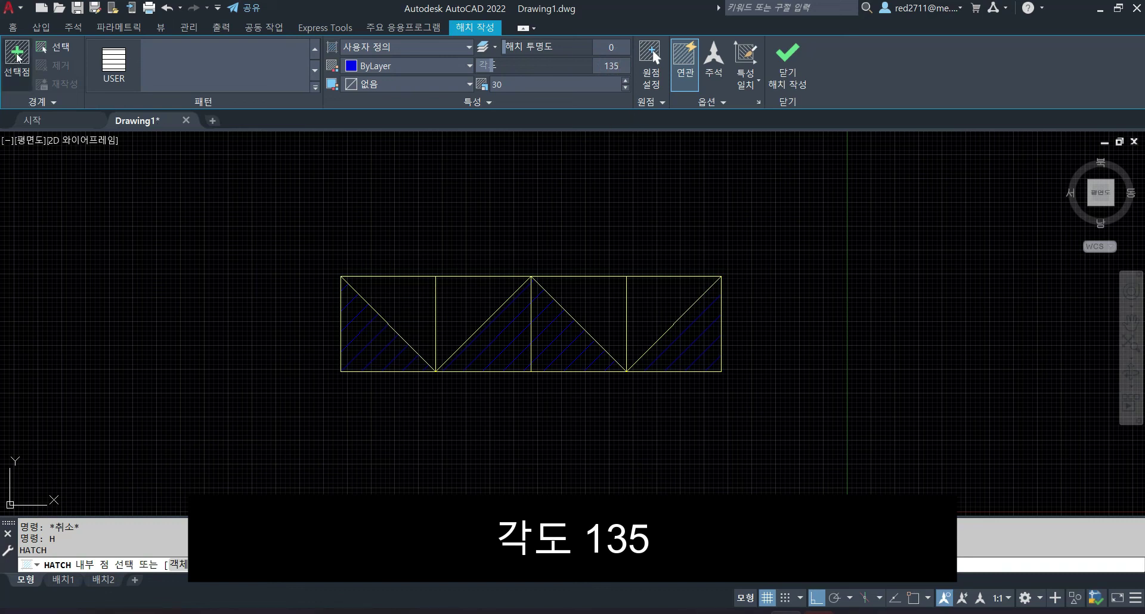
click(18, 53)
click(421, 311)
click(474, 296)
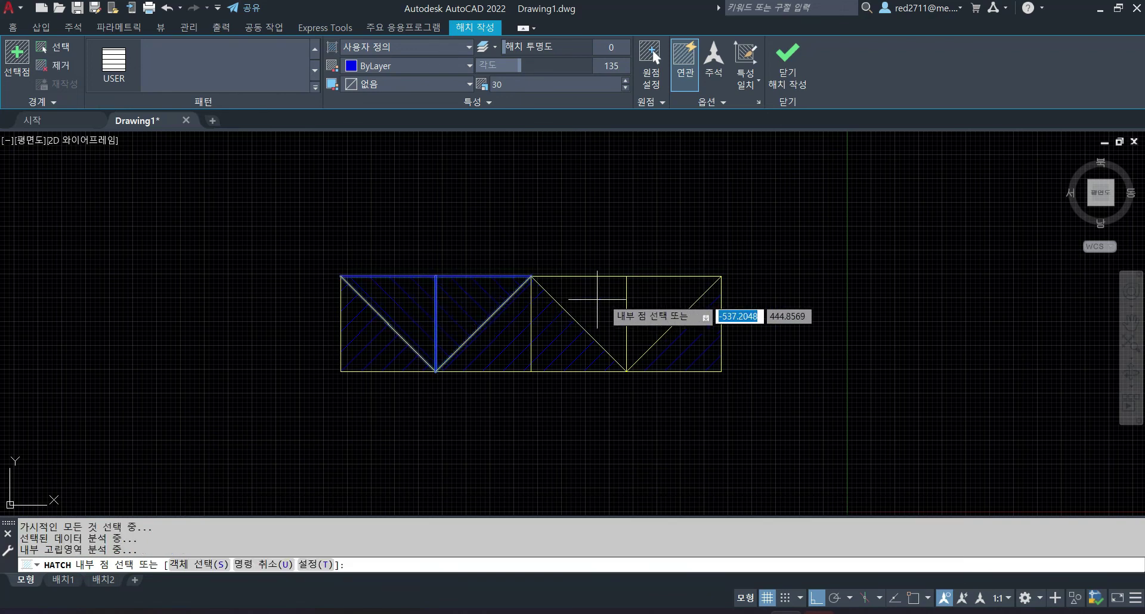
click(625, 297)
click(671, 298)
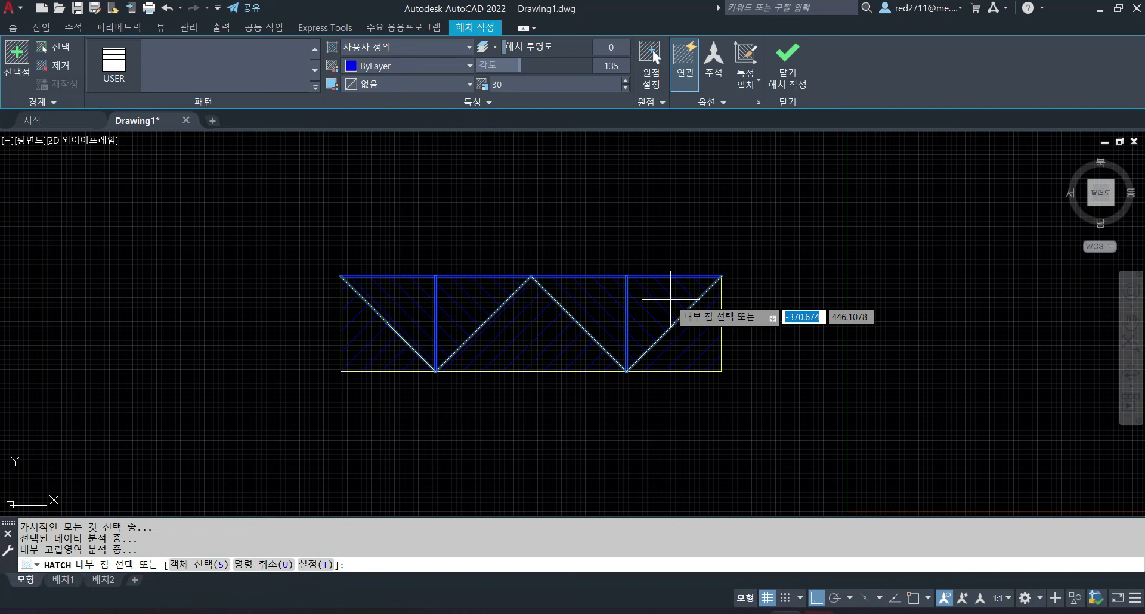
click(796, 50)
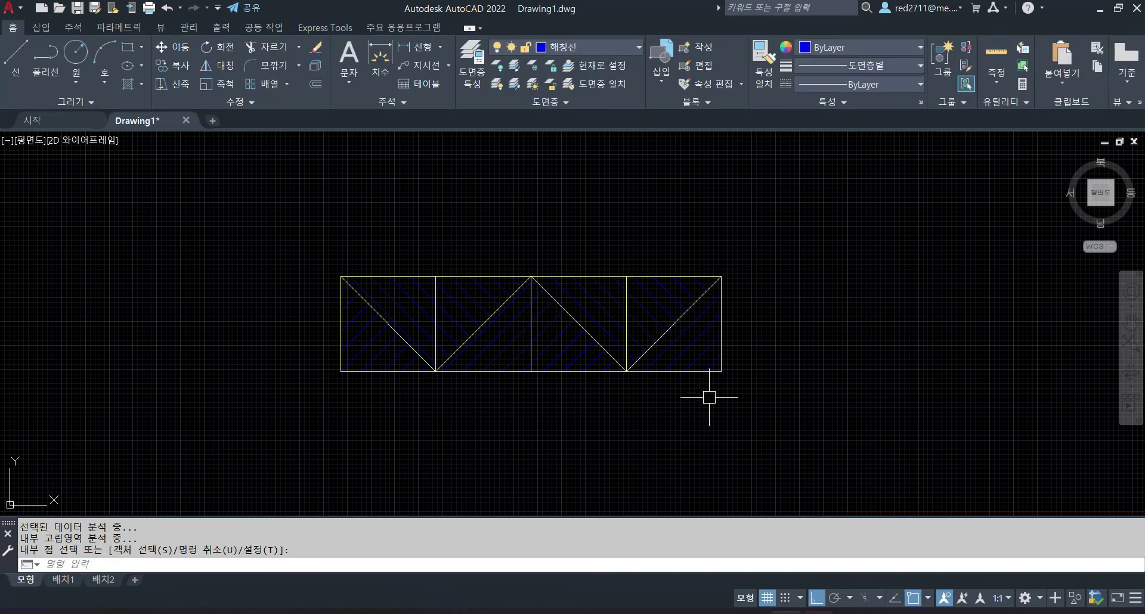
key(Escape)
Erase the four squares around the hatched zigzag, keeping the diagonals and hatches.
click(699, 375)
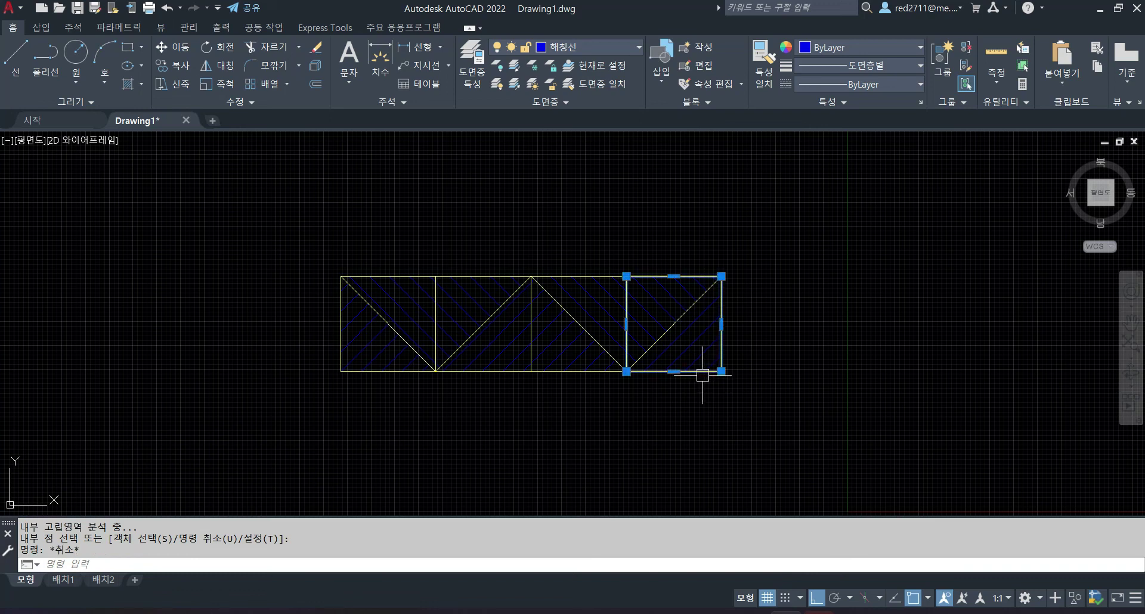
click(580, 374)
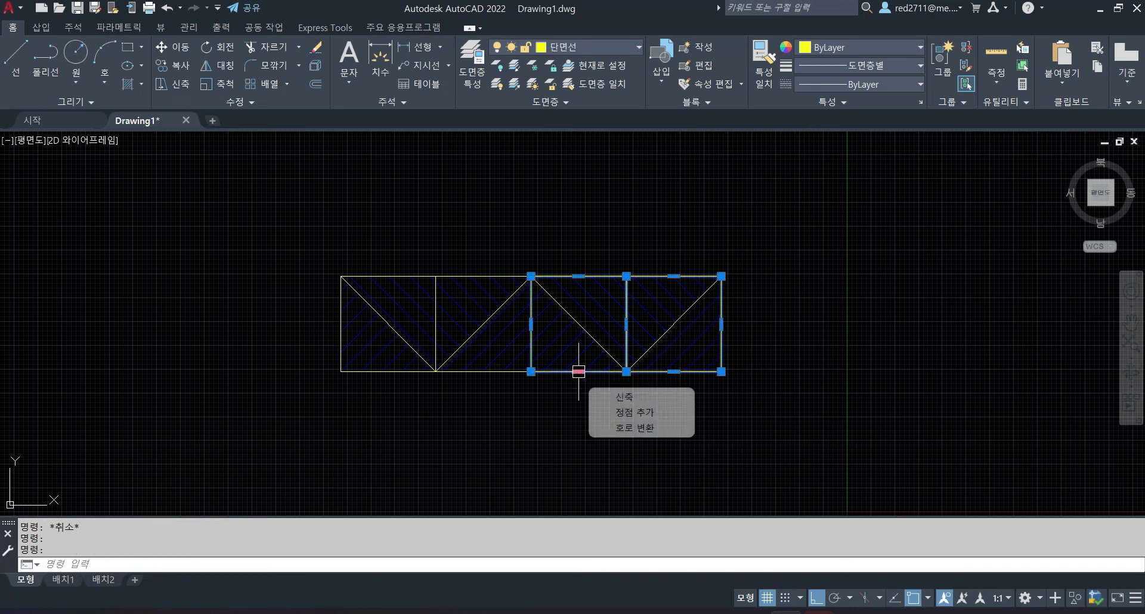
click(494, 374)
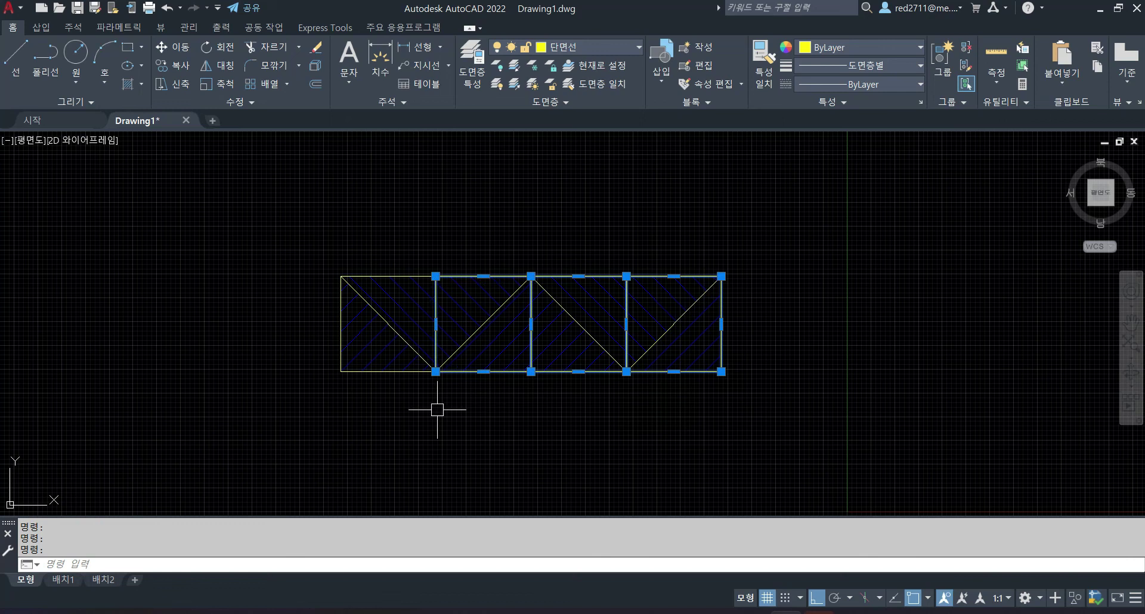
click(399, 376)
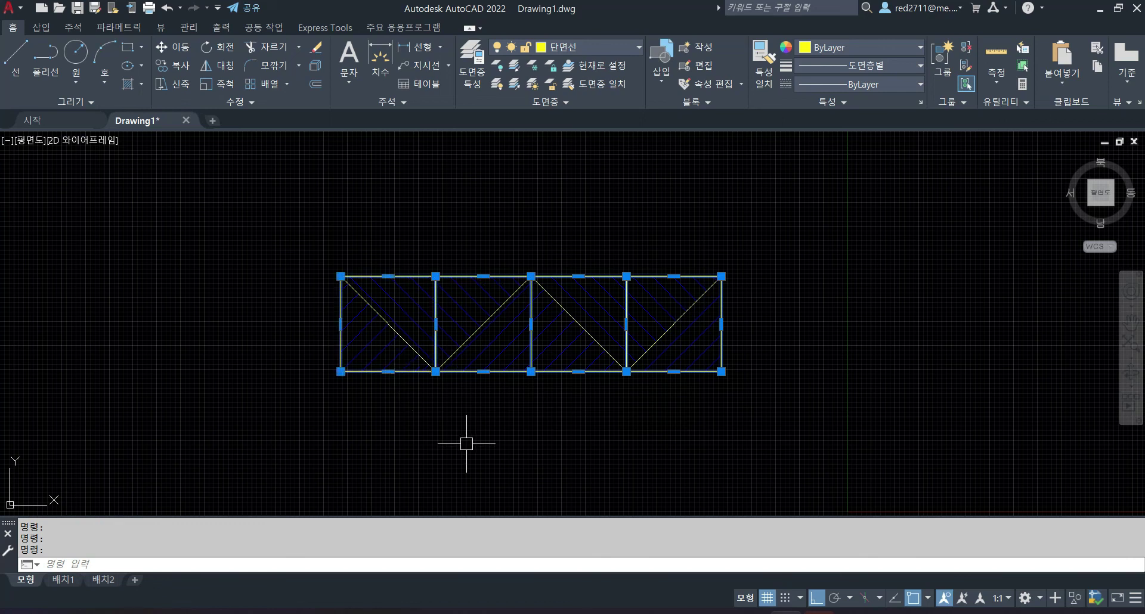
text(e)
key(Return)
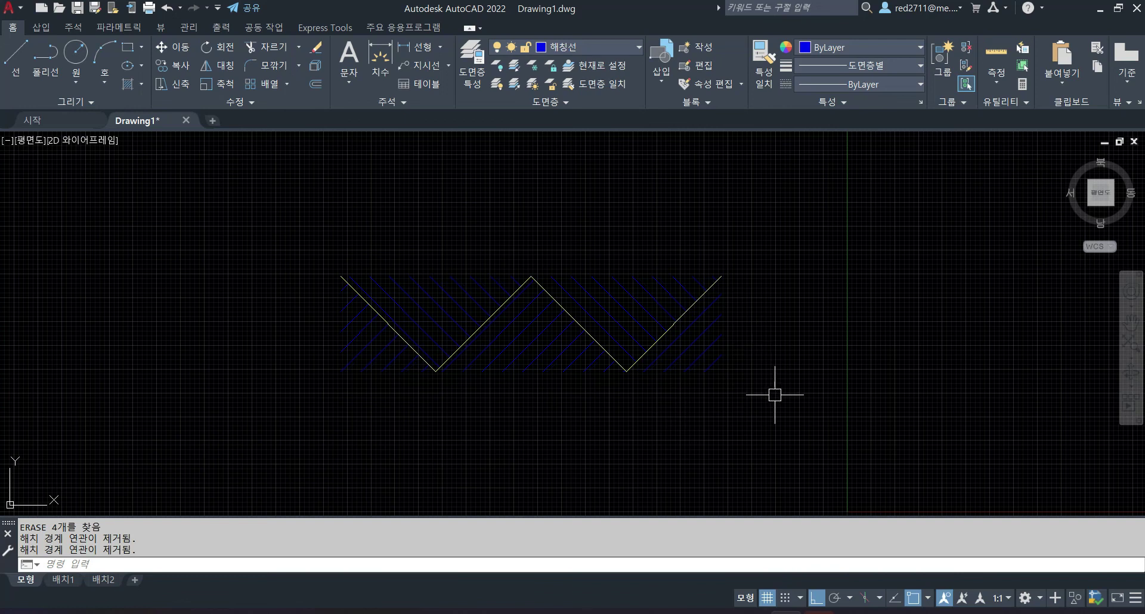
Copy the hatched zigzag by its upper right end to the point where the ground line meets the entrance steps, with ortho off.
scroll(643, 261, down, 6)
scroll(836, 210, up, 1)
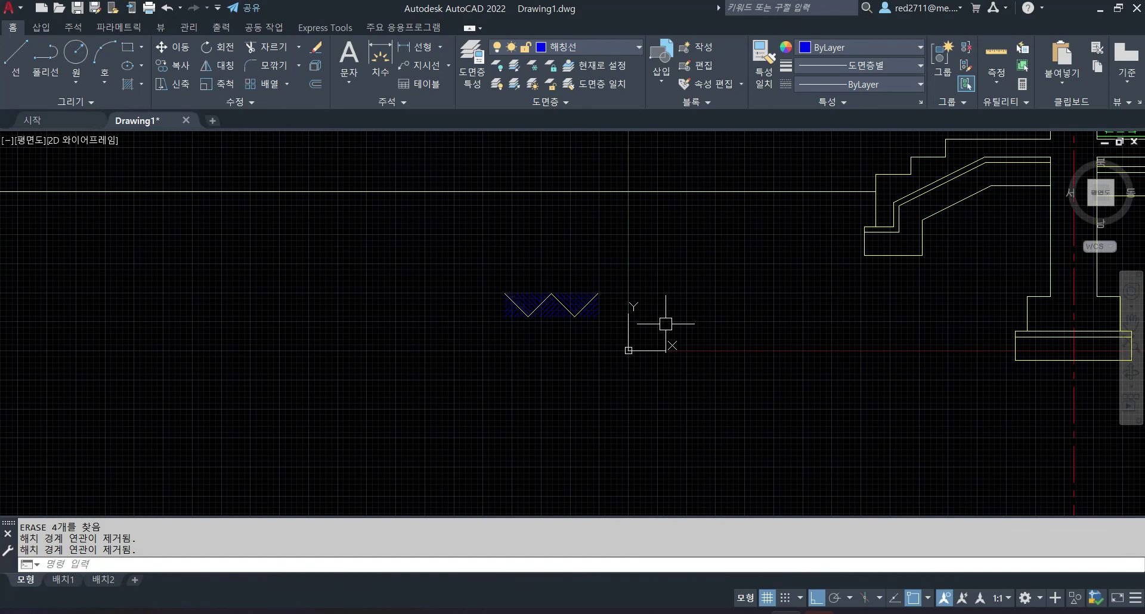
key(Escape)
key(Escape)
click(629, 347)
key(Escape)
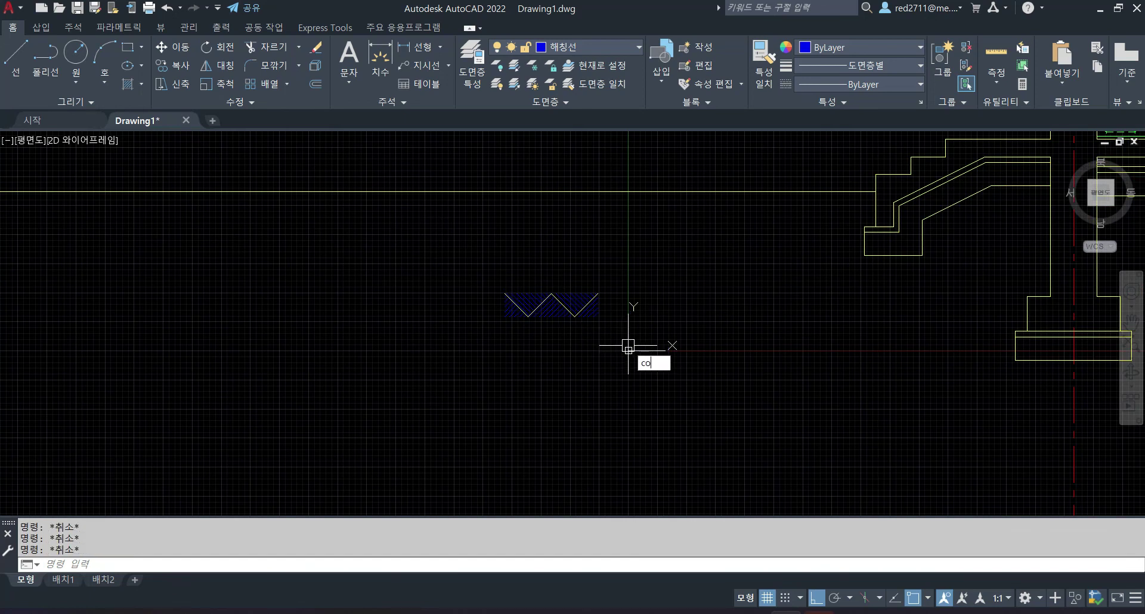
text(co)
key(Return)
click(628, 347)
click(487, 272)
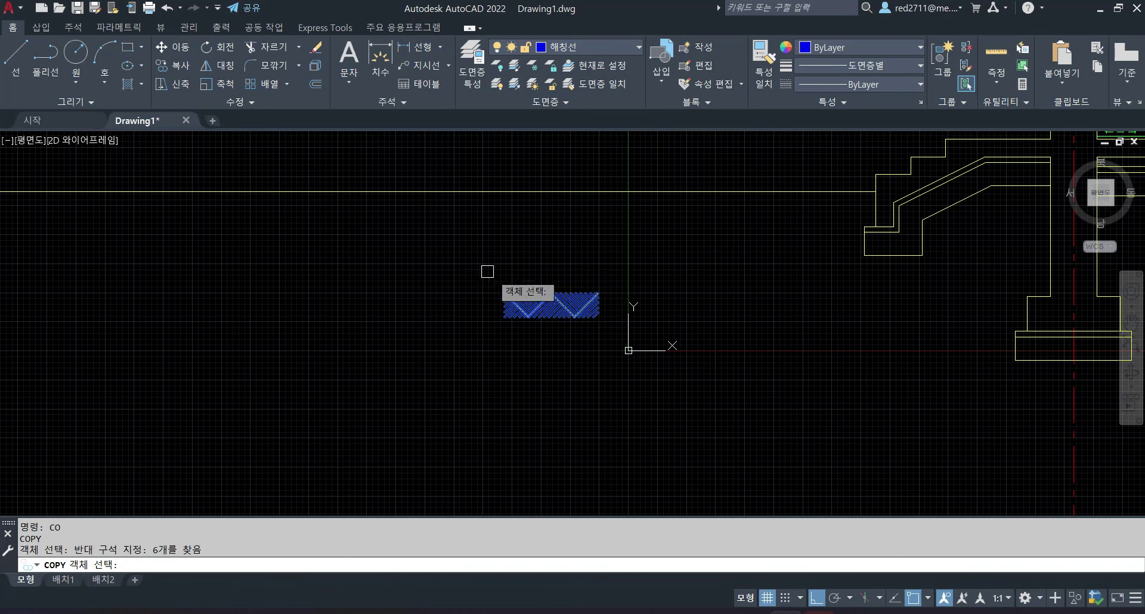
key(Return)
scroll(615, 293, up, 5)
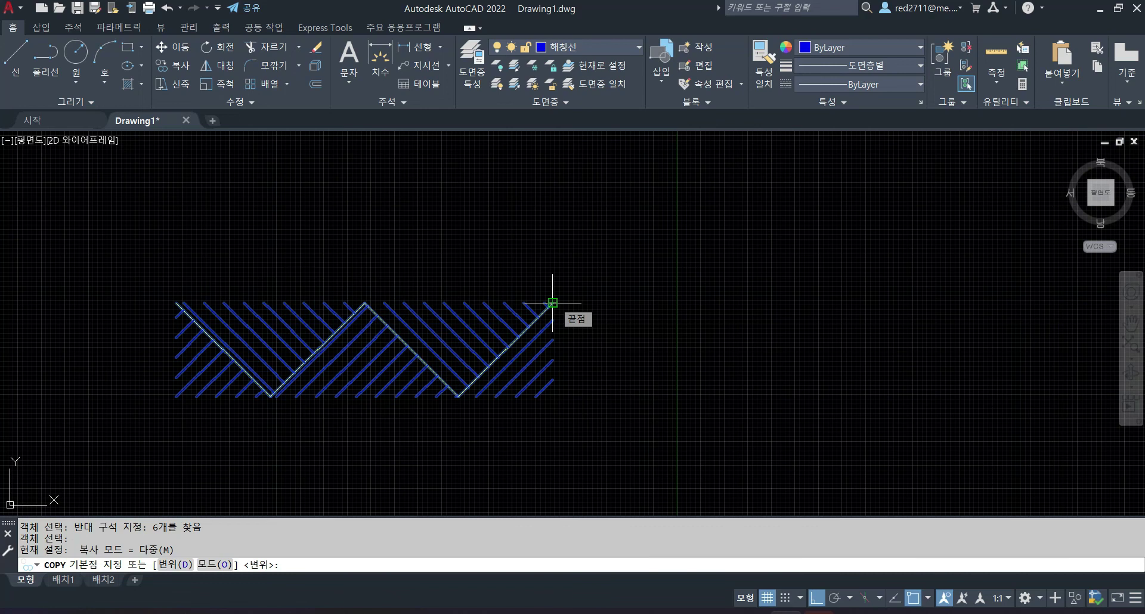
click(553, 303)
scroll(558, 292, down, 5)
scroll(716, 248, up, 2)
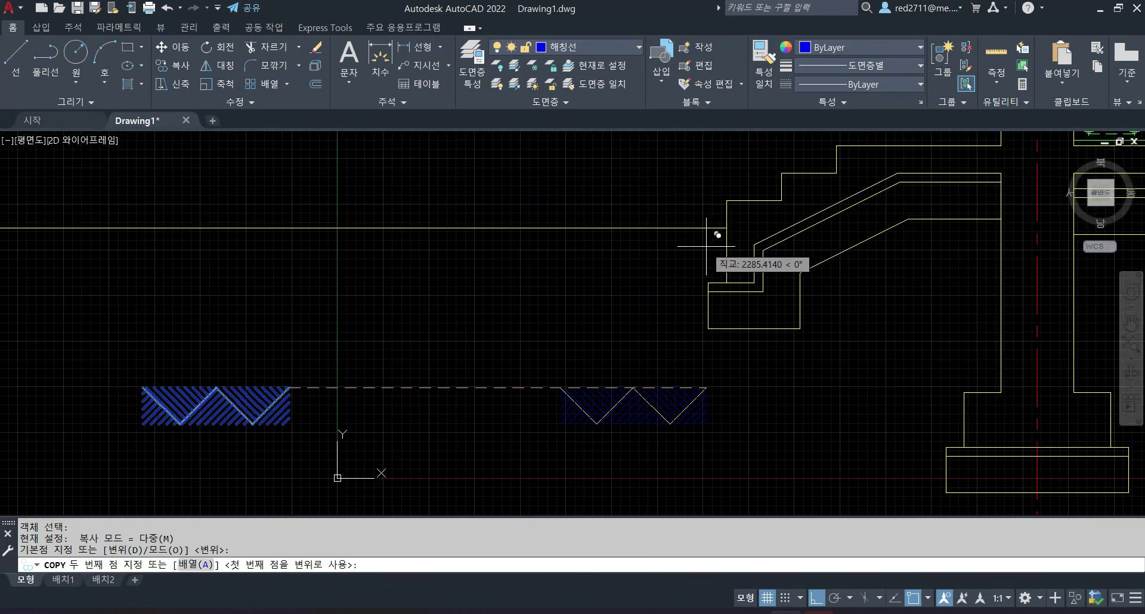
key(F8)
click(727, 228)
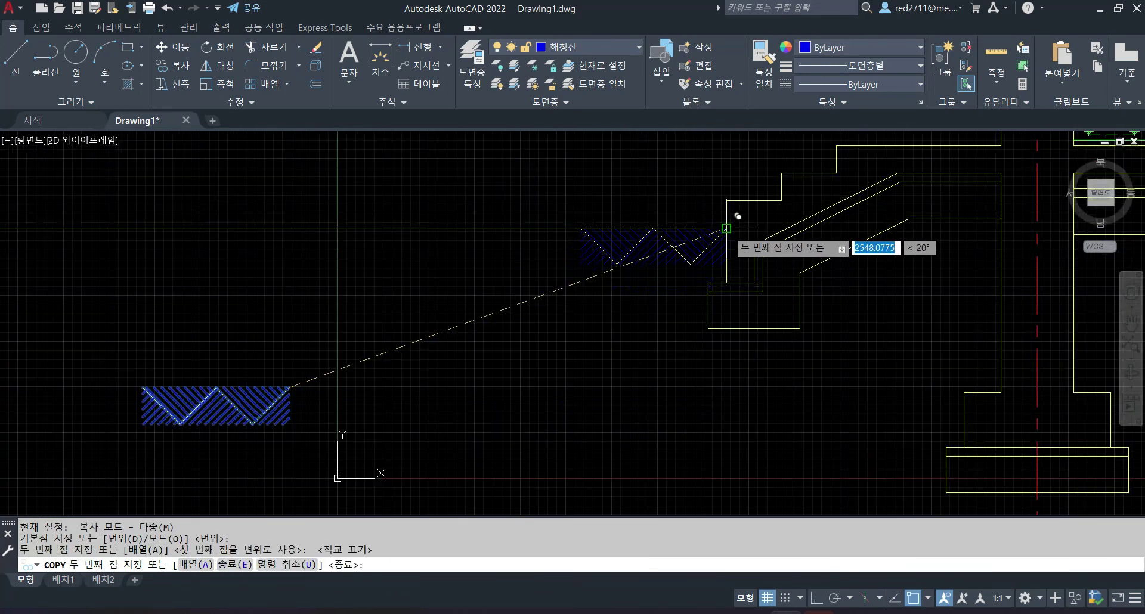
Place a second copy of the hatched zigzag directly left of the first along the ground line.
scroll(575, 233, up, 4)
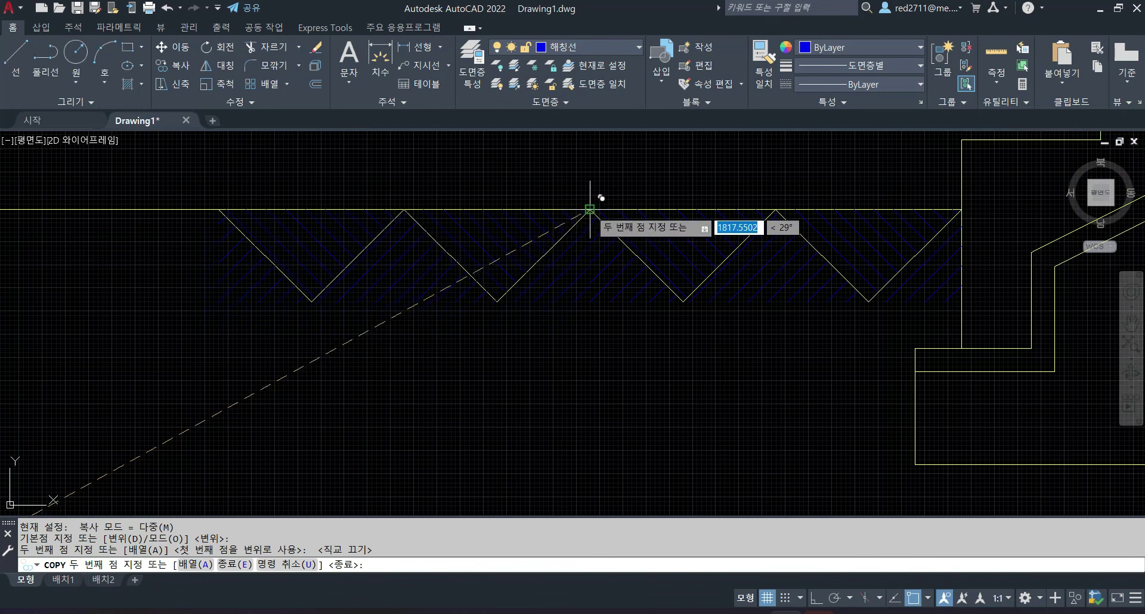
click(590, 210)
scroll(594, 316, down, 5)
key(Escape)
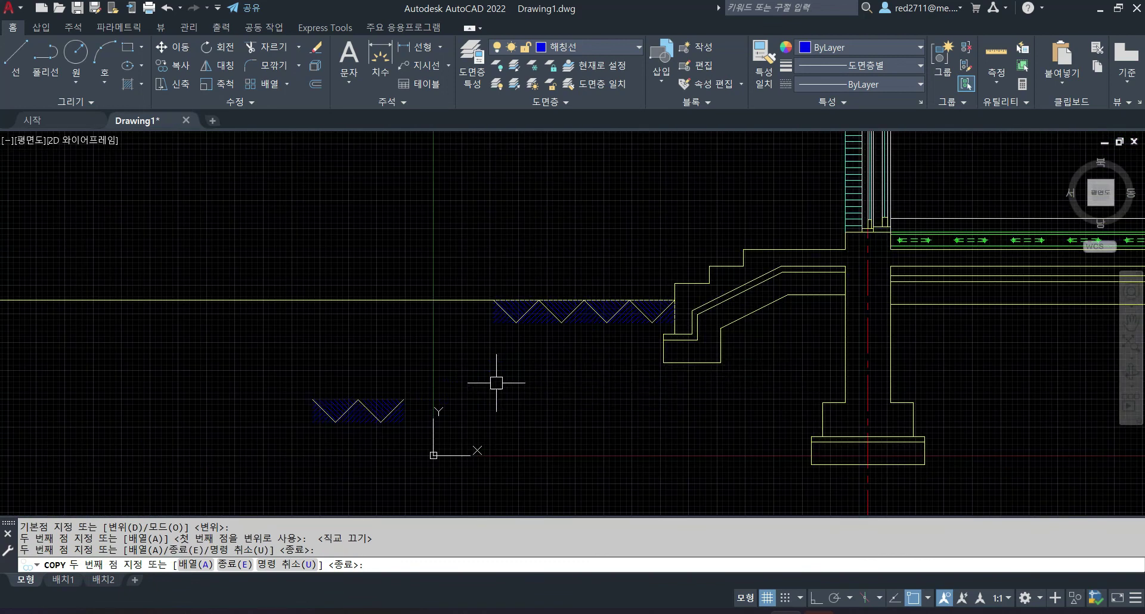
Erase the original hatched zigzag left below the ground line.
click(410, 422)
click(307, 396)
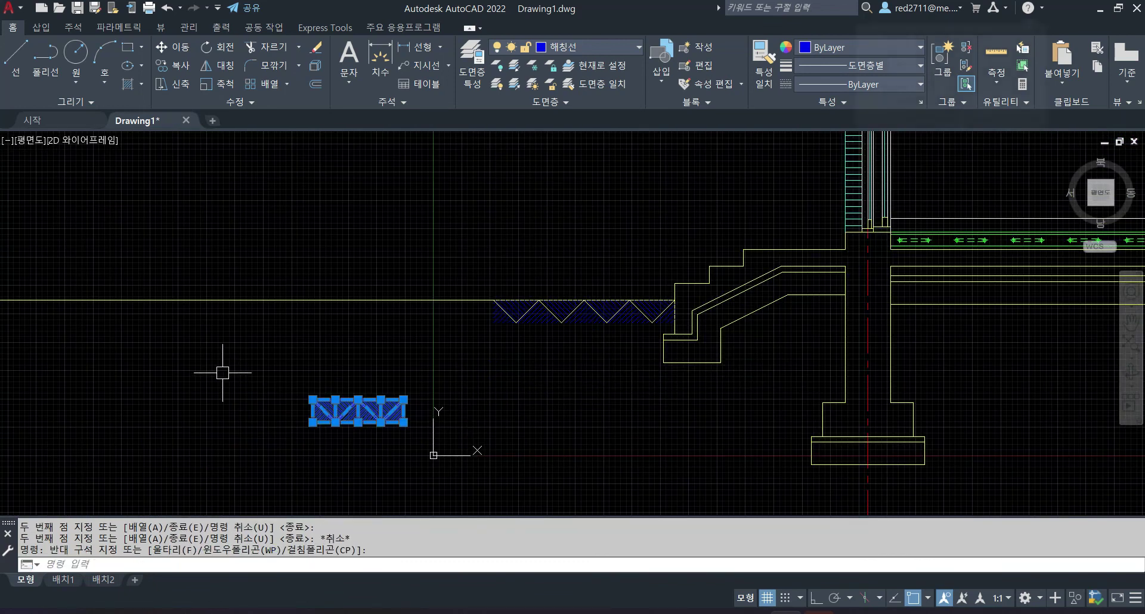
text(e)
key(Return)
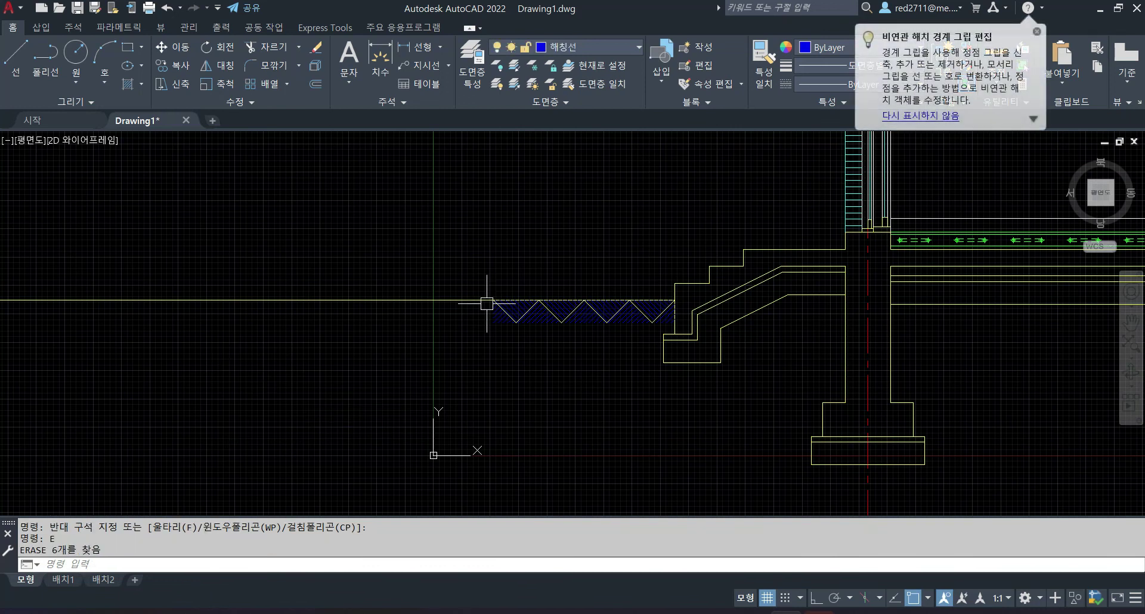
middle_drag(574, 396, 368, 387)
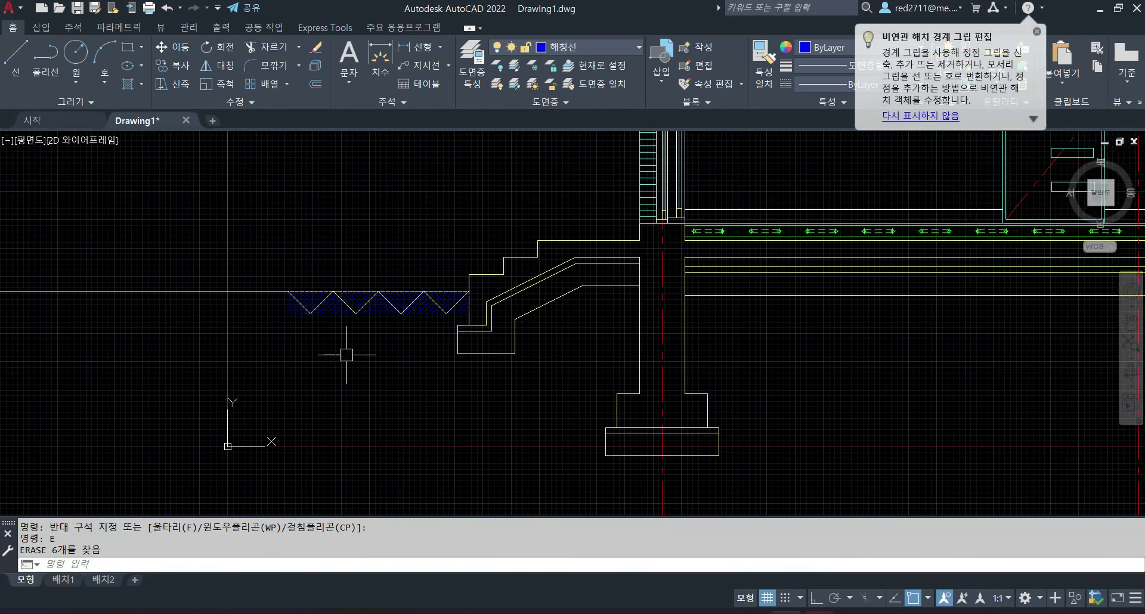
Start a construction line with the XLINE command at the entrance steps beside the exterior wall.
middle_drag(358, 304, 292, 359)
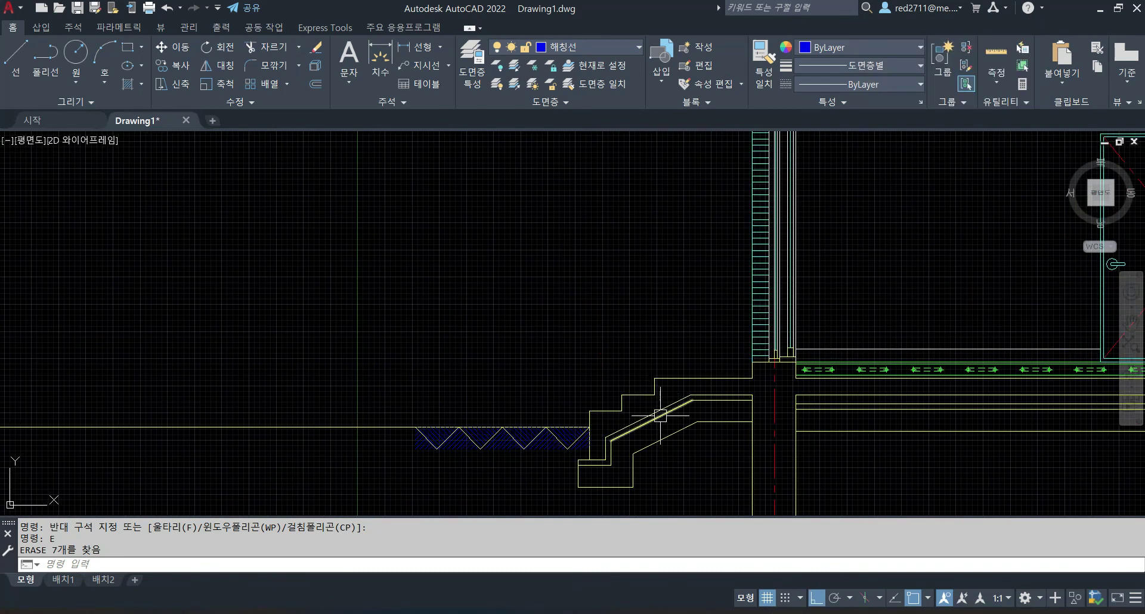
scroll(661, 415, up, 2)
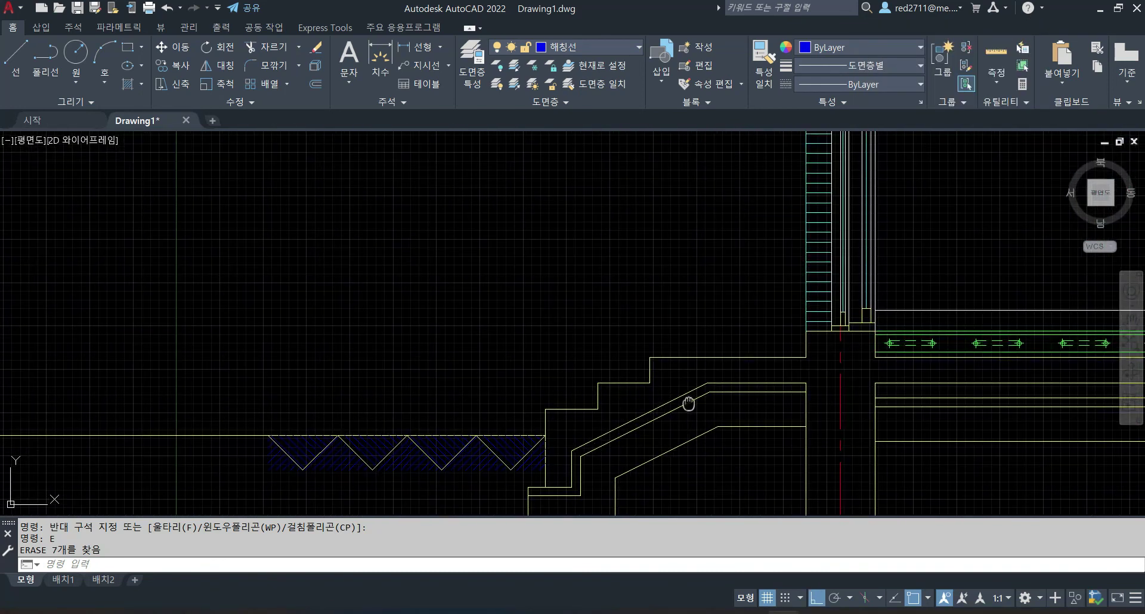
middle_drag(686, 401, 682, 302)
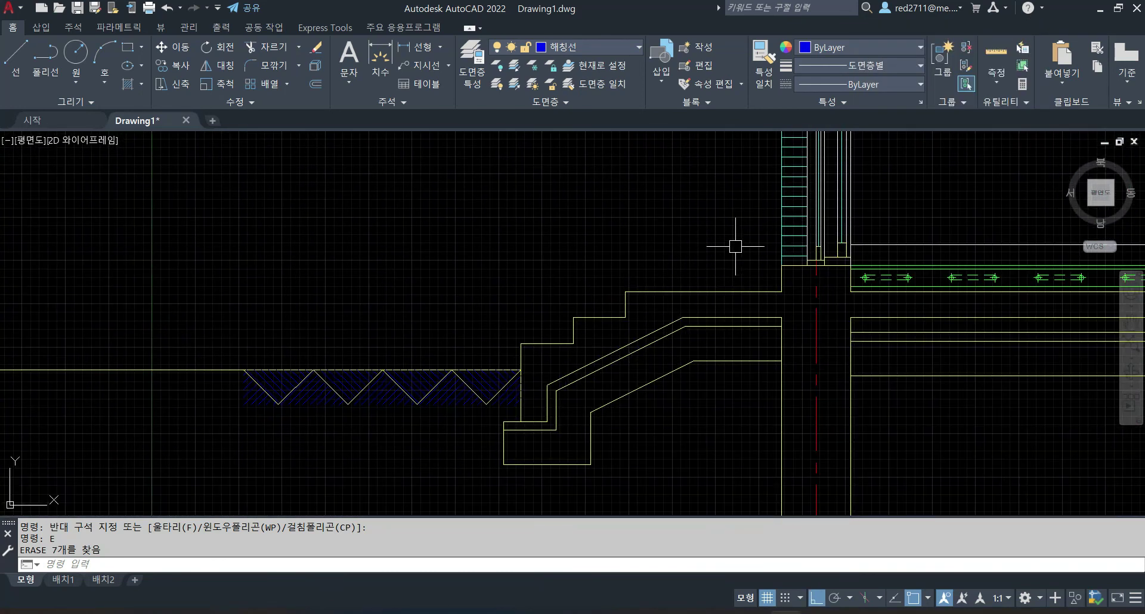
middle_drag(656, 240, 642, 289)
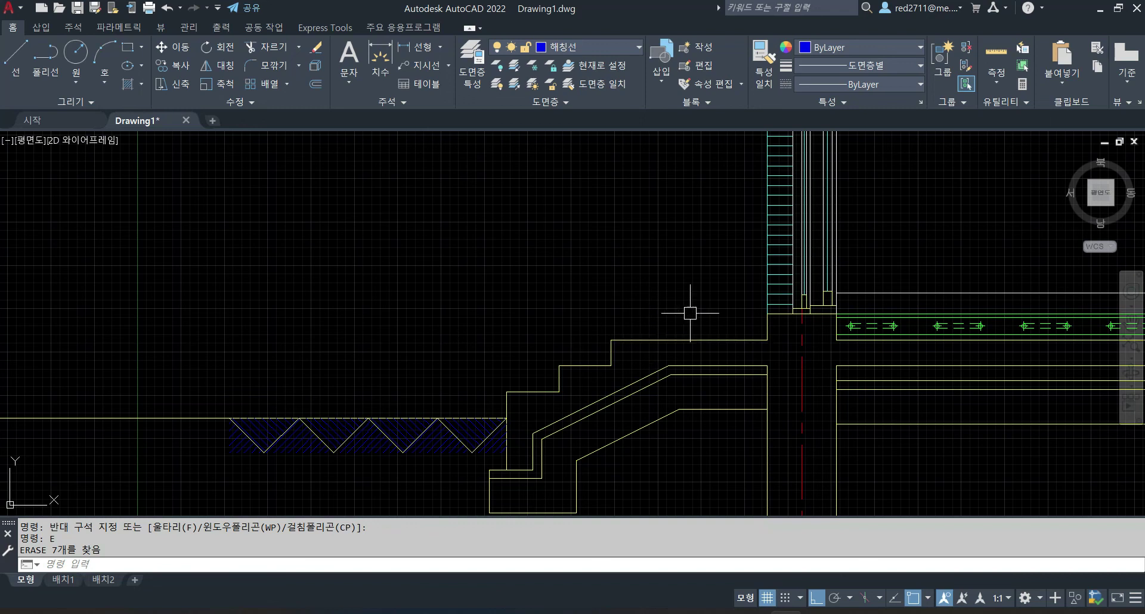
middle_drag(698, 191, 646, 182)
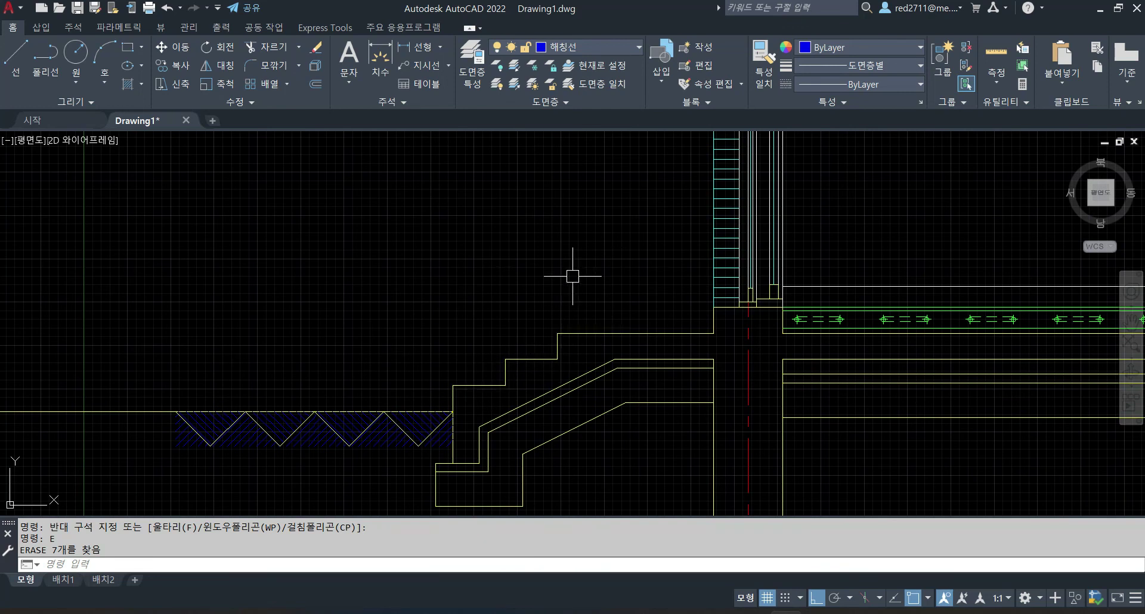
text(XL)
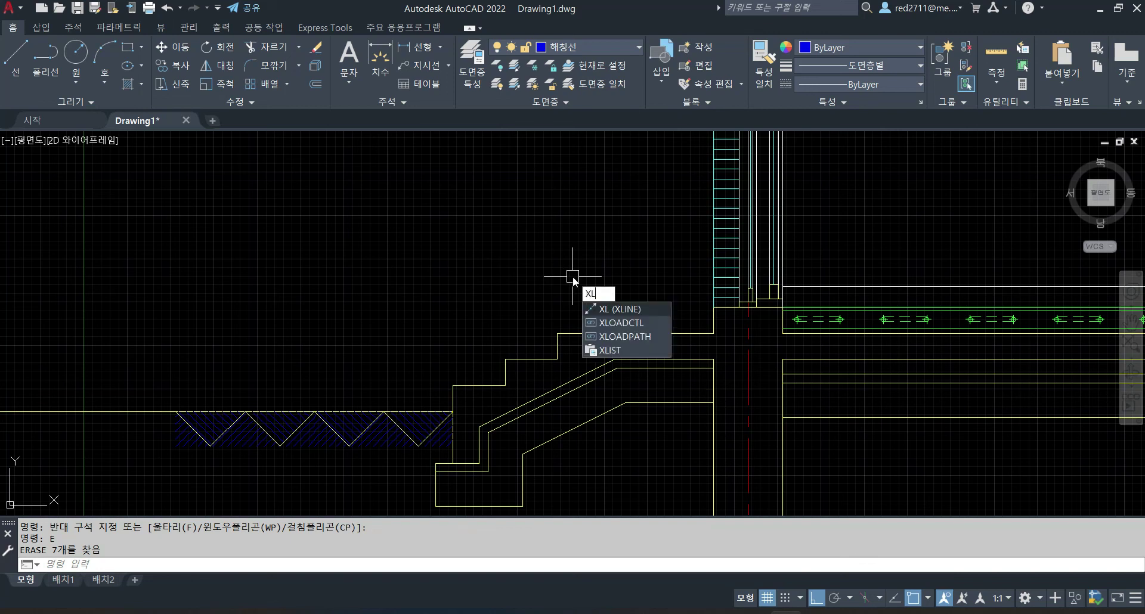
Draw an angled construction line through the inner corner of the top step, taking its angle from the two upper inner step corners.
key(Return)
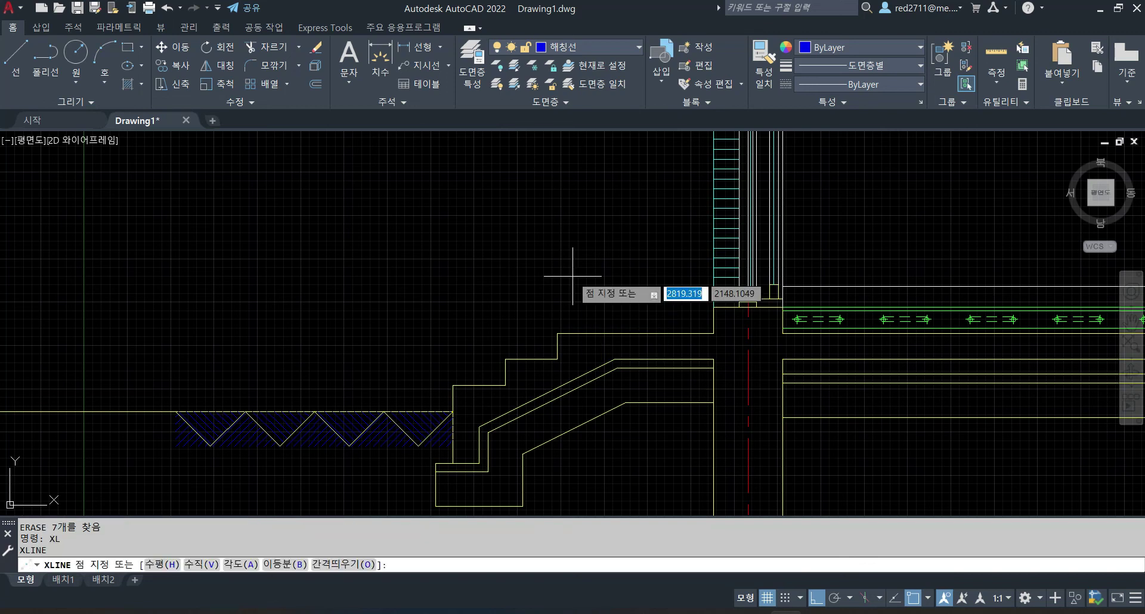
text(a)
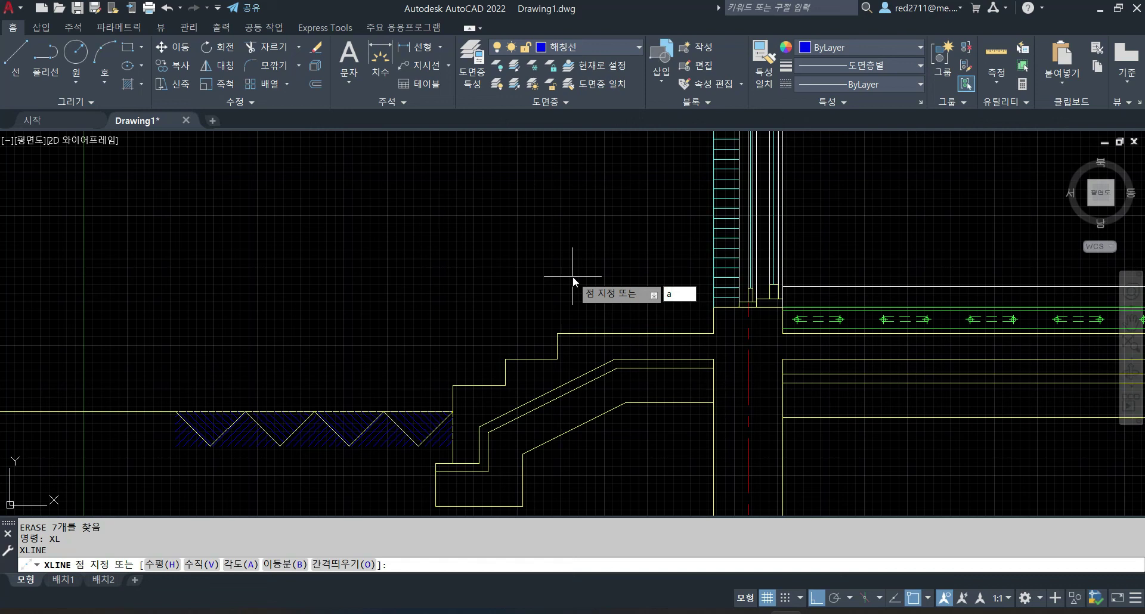
key(Return)
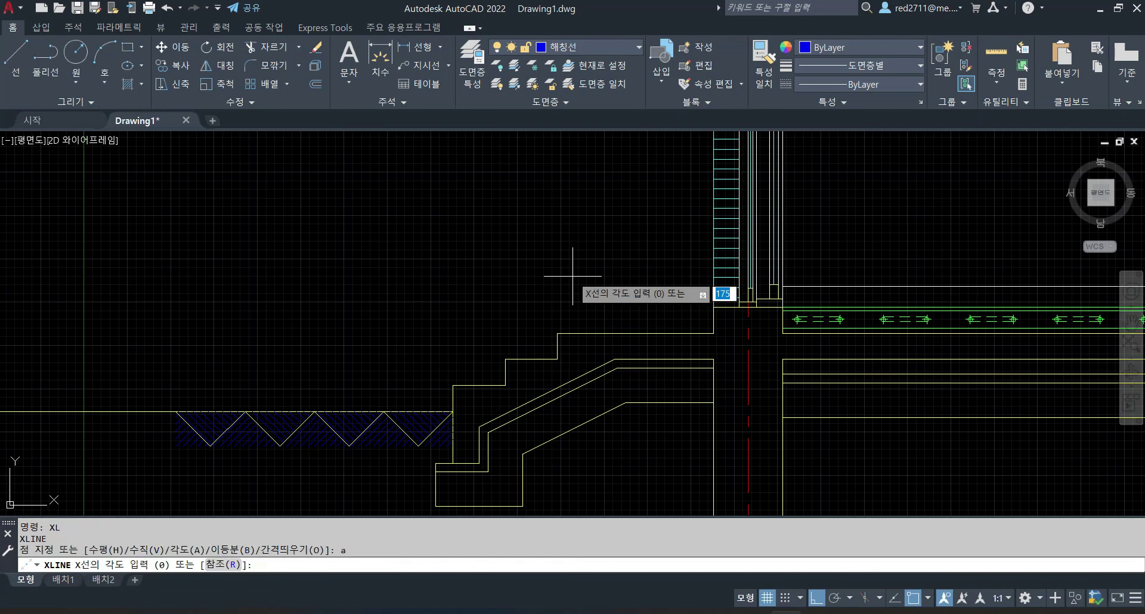
click(506, 385)
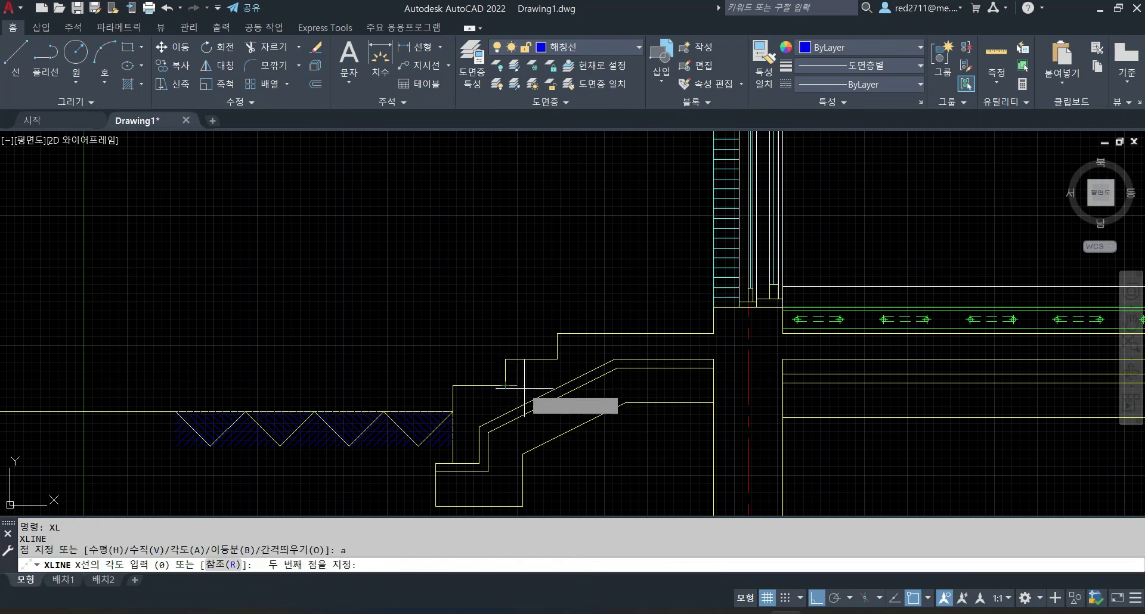
click(558, 359)
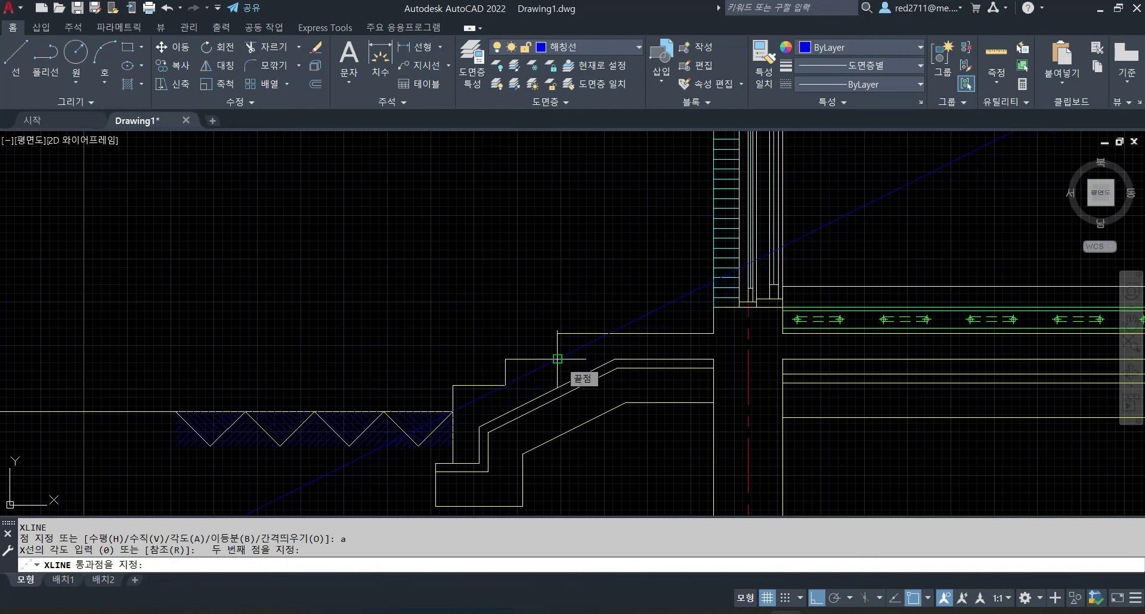
click(558, 358)
key(Escape)
key(Escape)
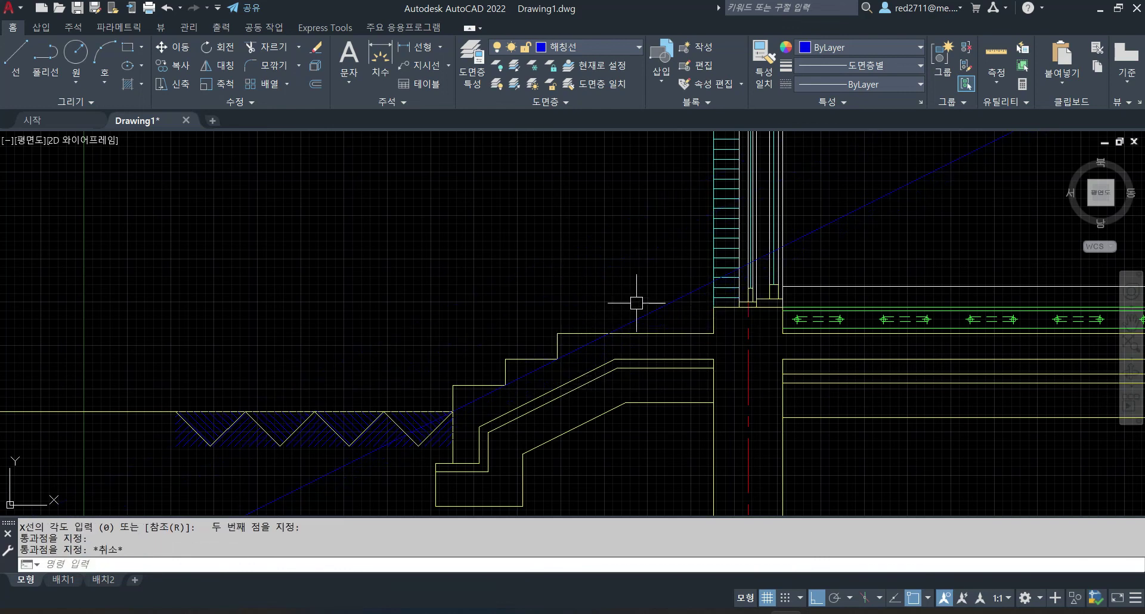
Move the sloped construction line from the hatch layer to a white layer.
click(667, 304)
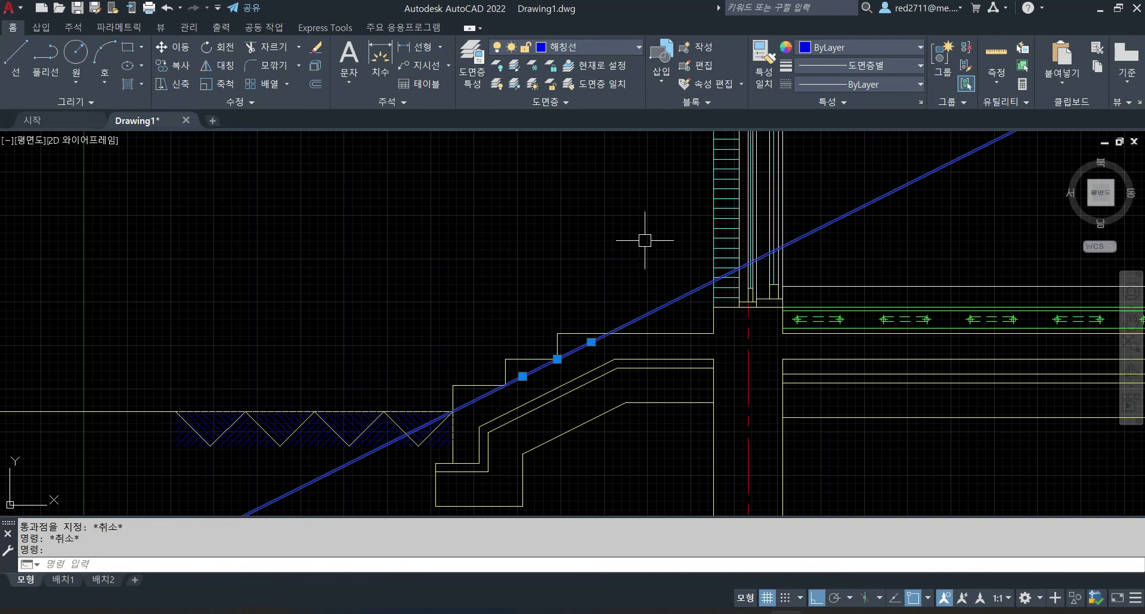
click(620, 51)
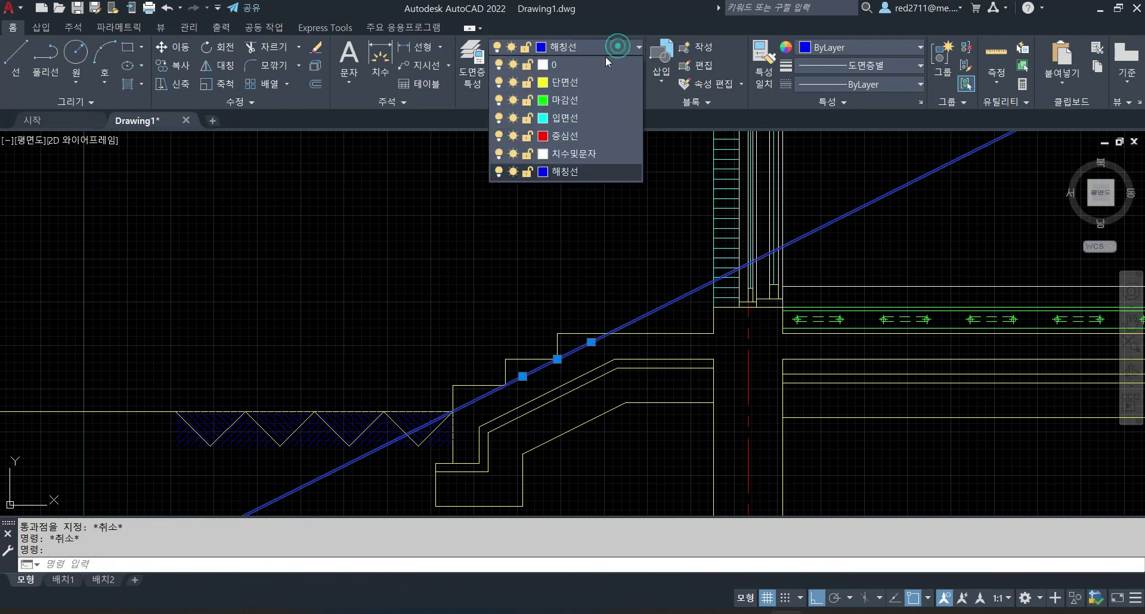
click(582, 168)
key(Escape)
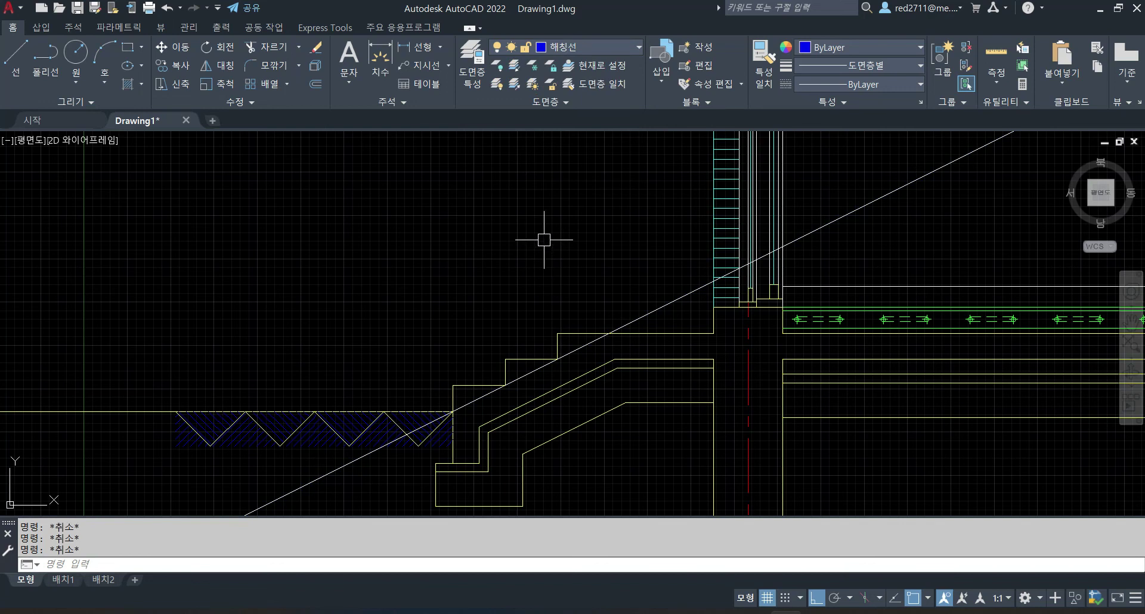
Offset the landing line, the sloped construction line and the lowest step's tread upward by 900.
text(o)
key(Return)
text(900)
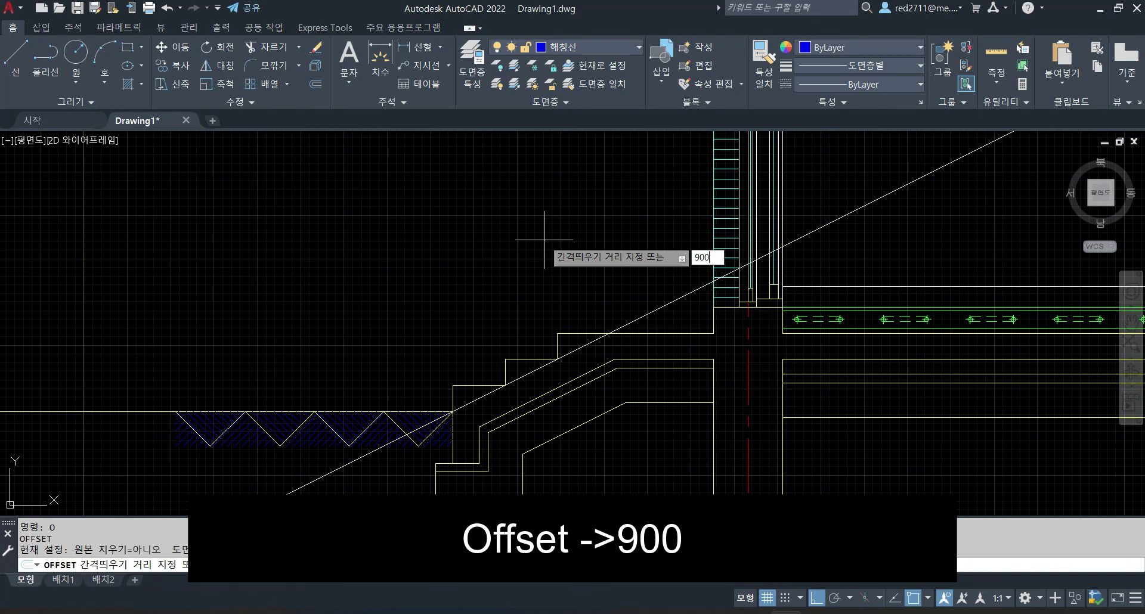
key(Return)
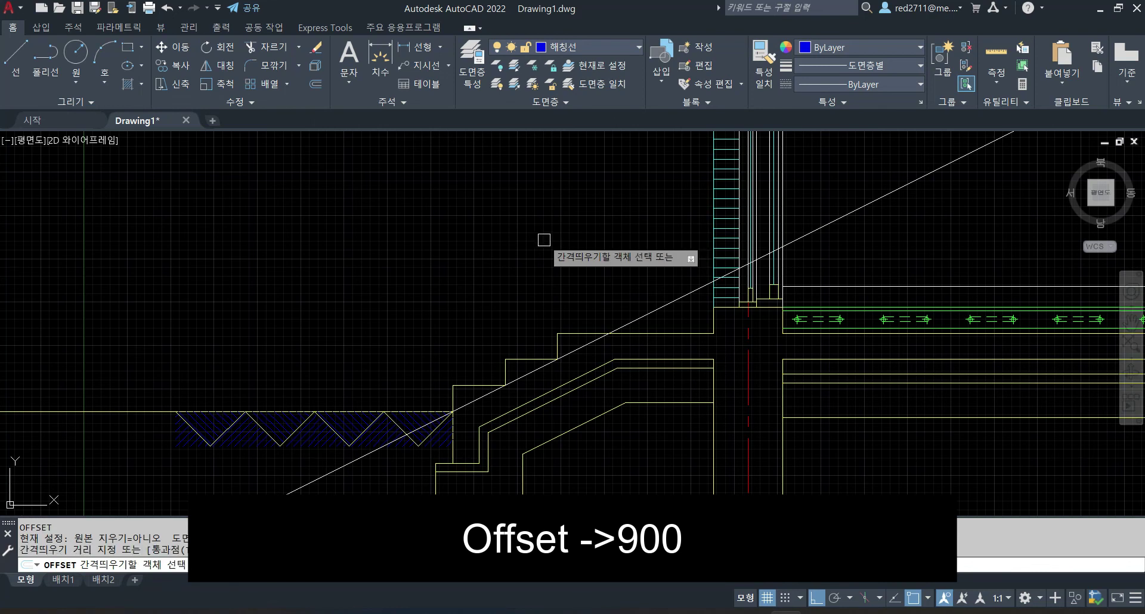
click(682, 334)
click(686, 188)
click(662, 307)
click(596, 224)
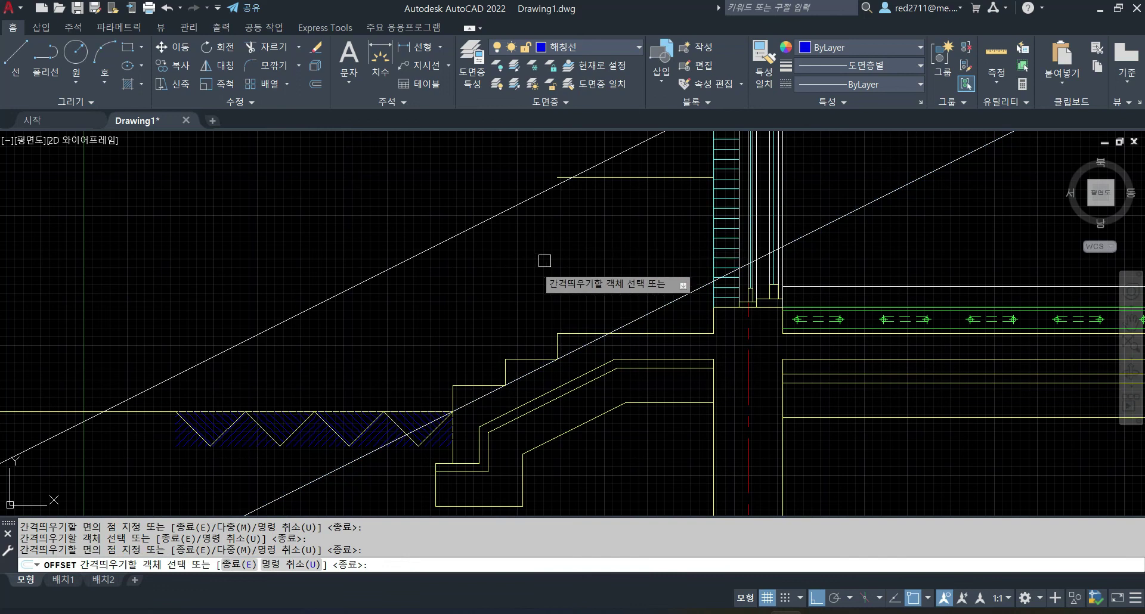
click(474, 386)
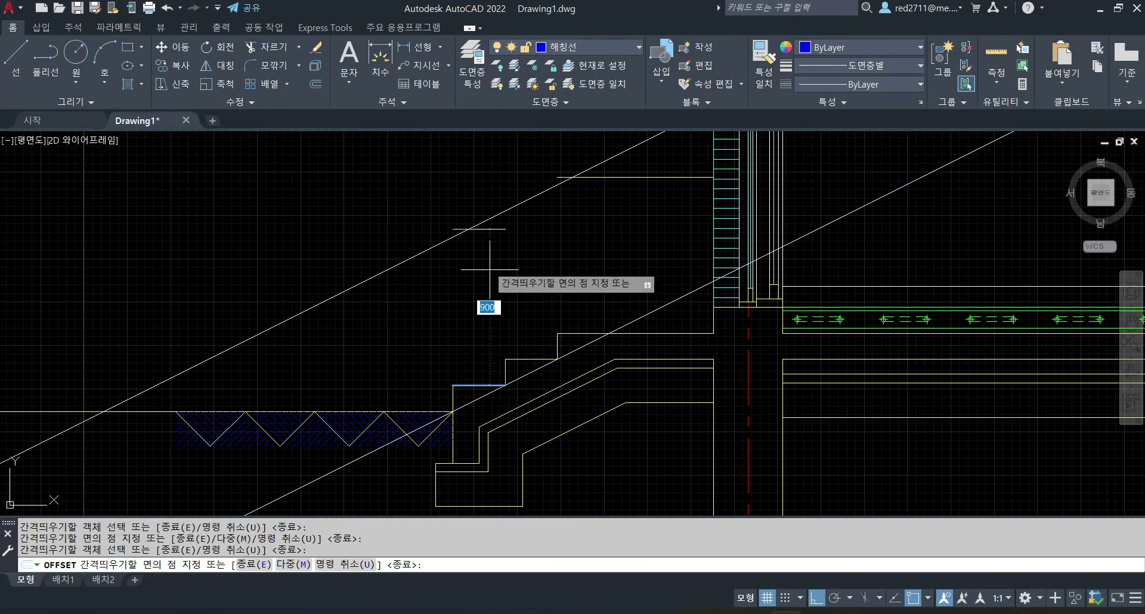
click(481, 186)
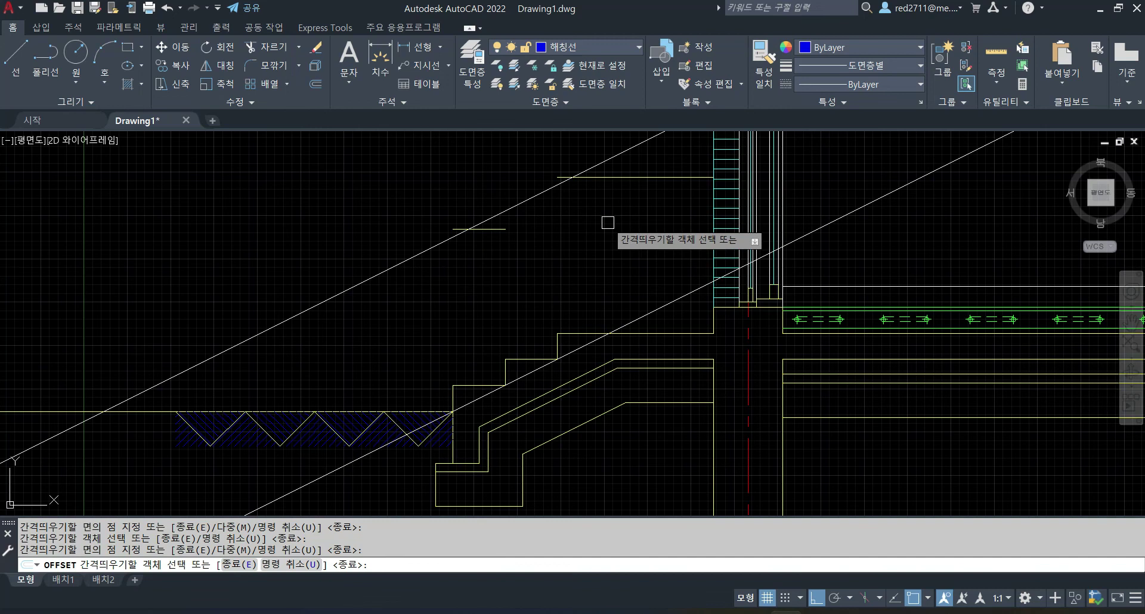
key(Escape)
key(Escape)
Move the two offset horizontal lines above the stairs to a white layer.
click(642, 177)
click(498, 229)
click(602, 43)
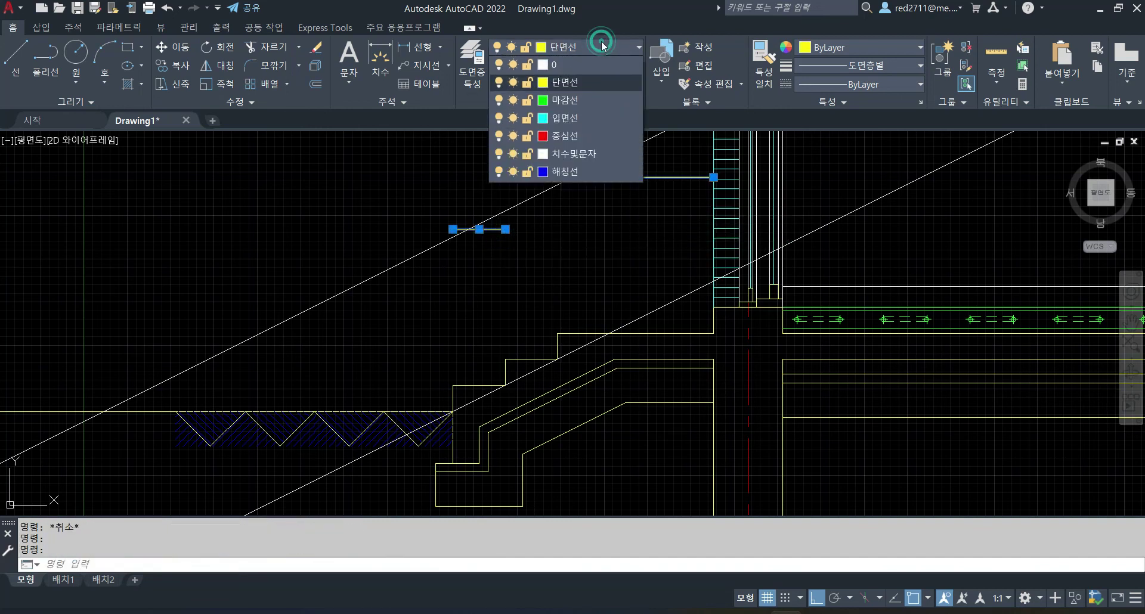
click(564, 171)
key(Escape)
key(Escape)
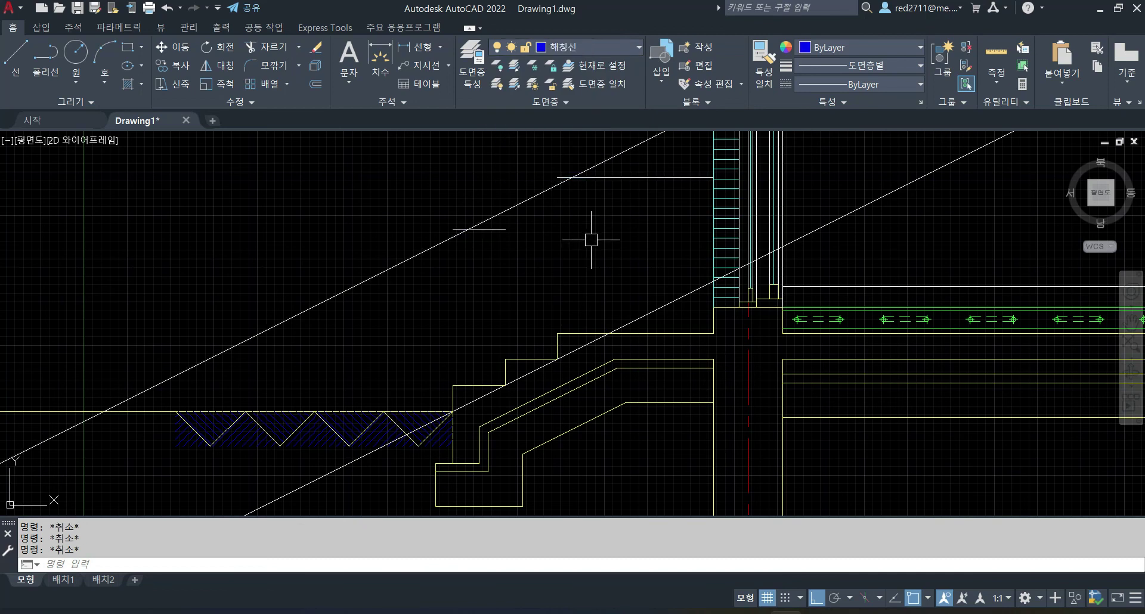
Offset the two raised horizontal lines and the raised sloped line upward by 50 to give the handrail its thickness.
middle_drag(600, 225, 622, 268)
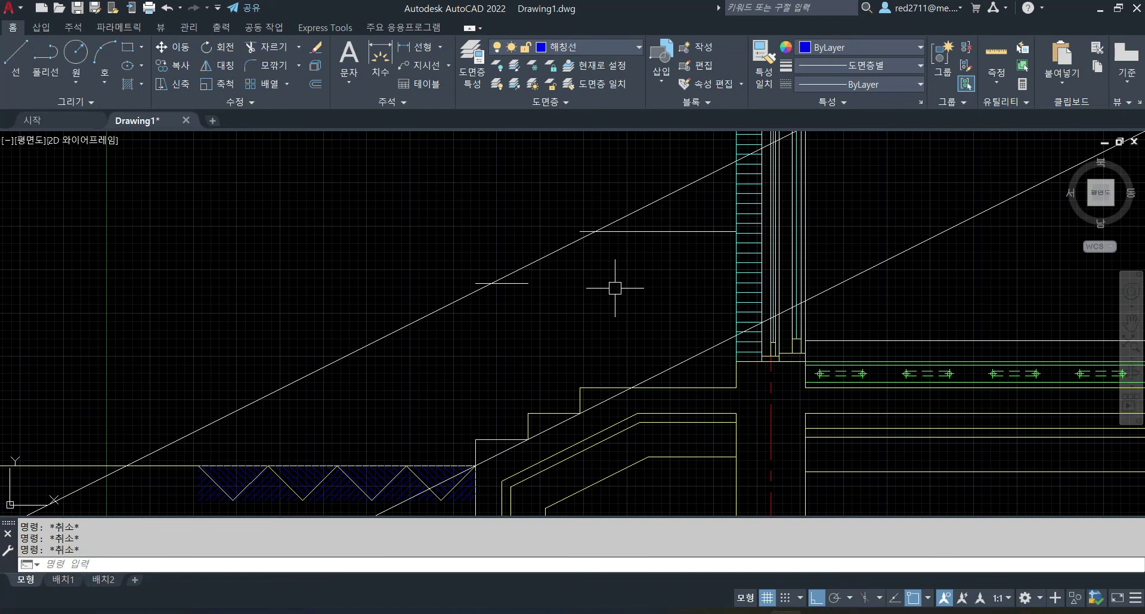
text(o)
key(Return)
text(50)
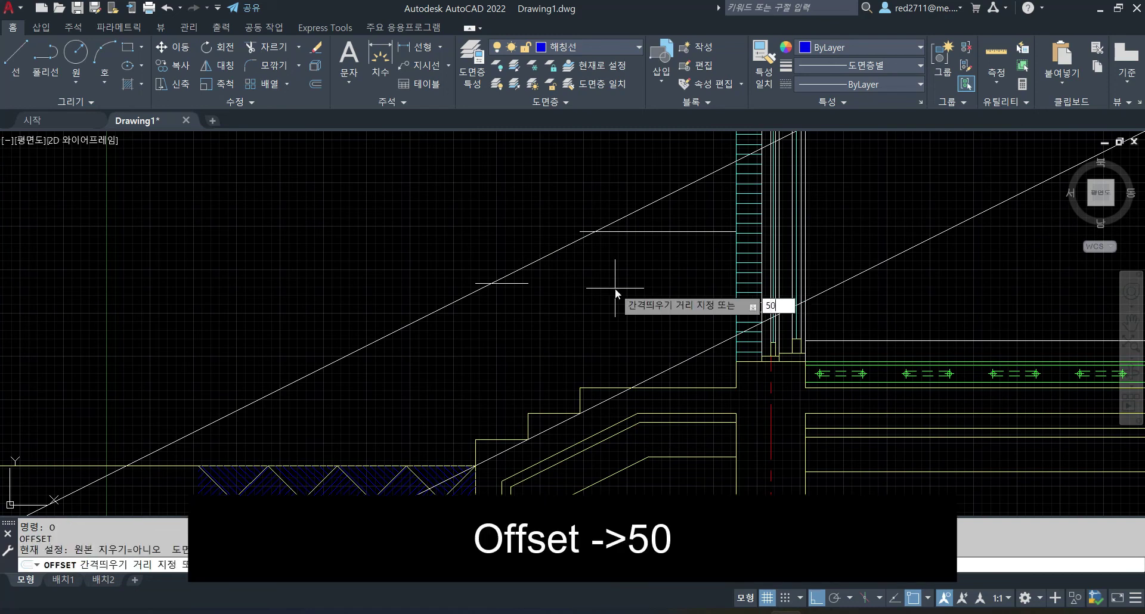
key(Return)
click(660, 231)
click(661, 182)
click(659, 199)
click(541, 276)
click(525, 283)
click(531, 248)
key(Escape)
key(Escape)
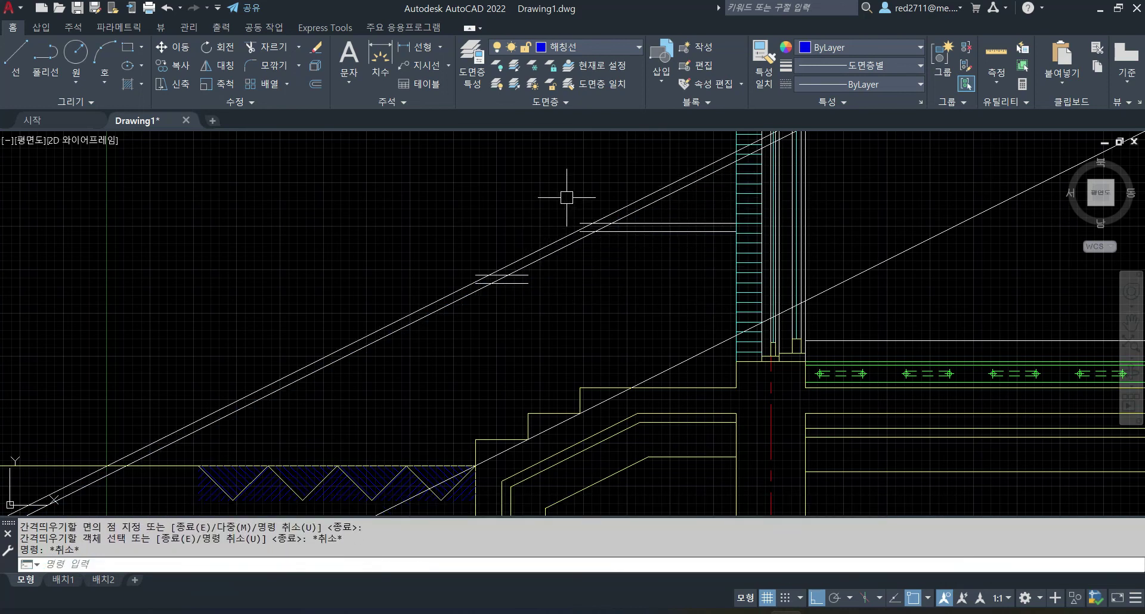
Fillet the handrail's lower sloped line with the lower landing line and the lower short end line to form sharp corners.
scroll(567, 197, up, 2)
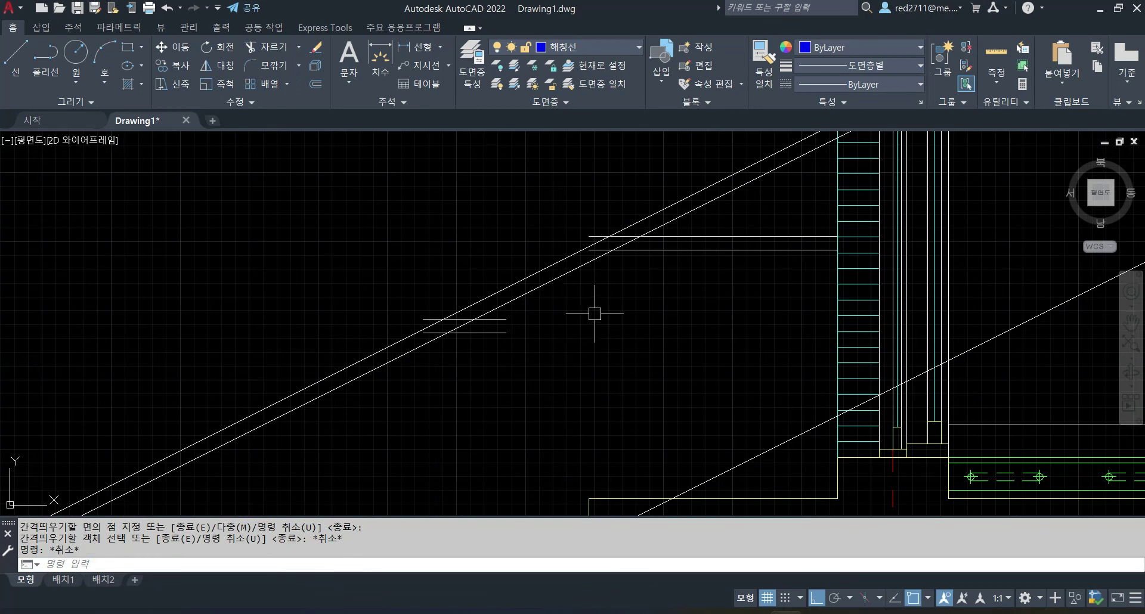
scroll(595, 314, up, 2)
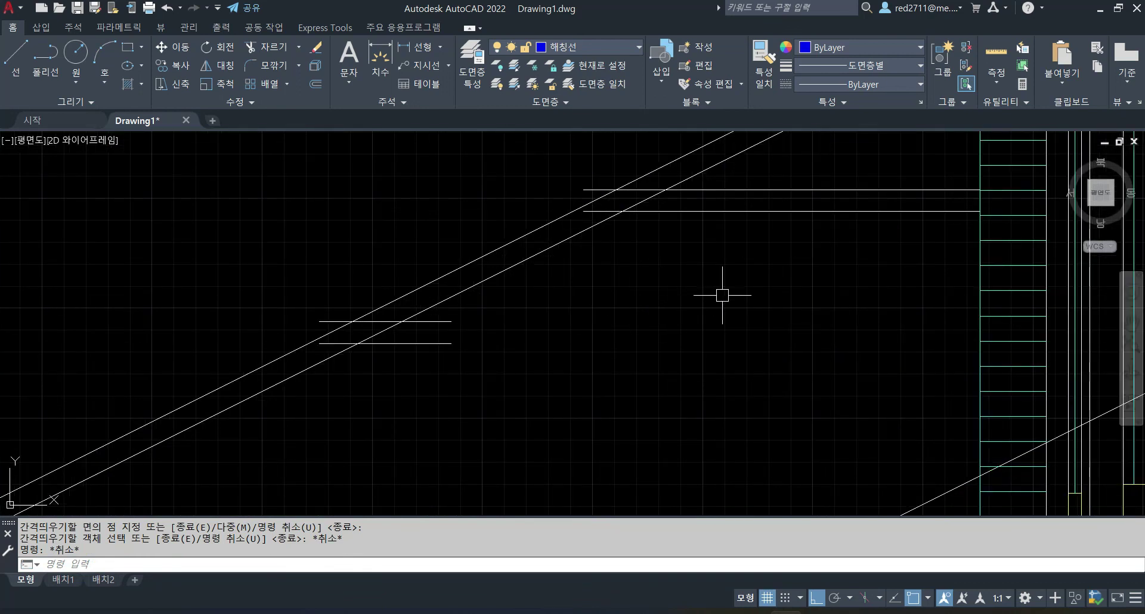
text(F)
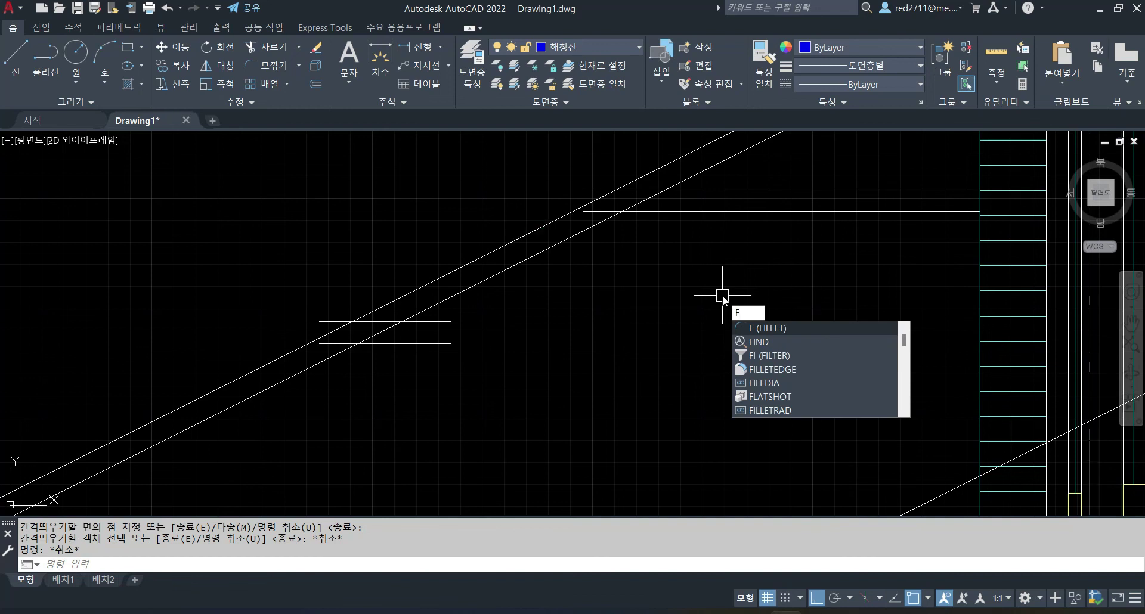
key(Return)
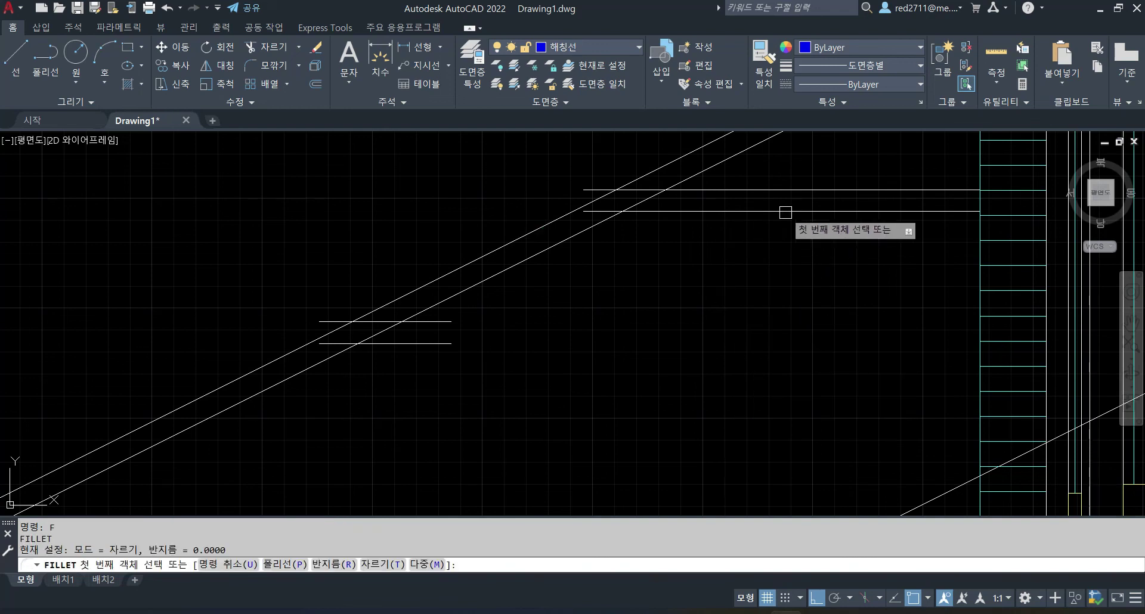
click(808, 207)
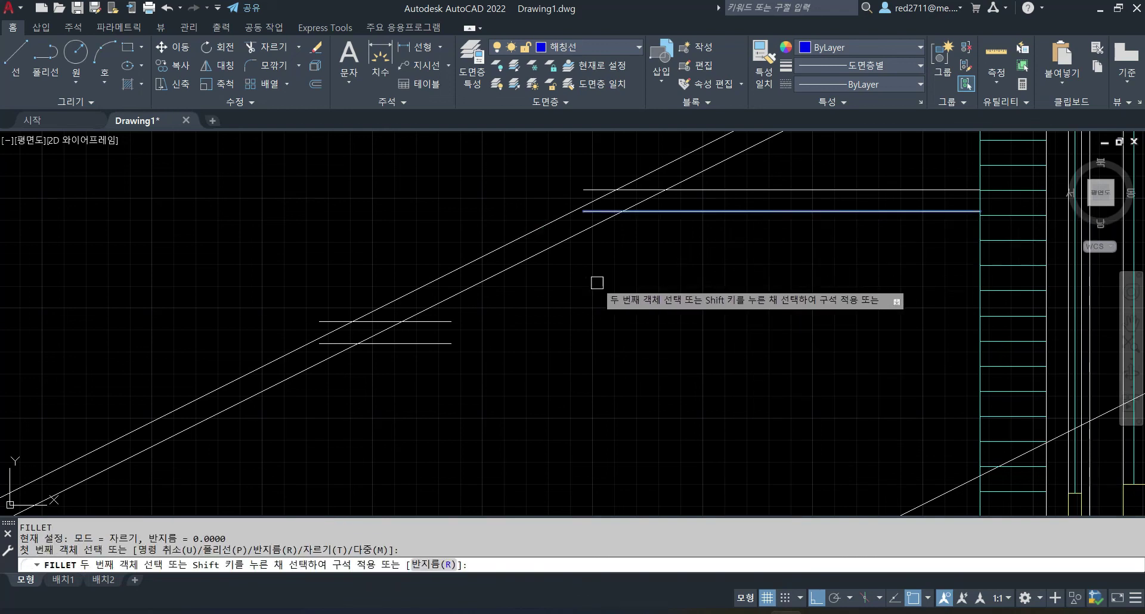
click(567, 234)
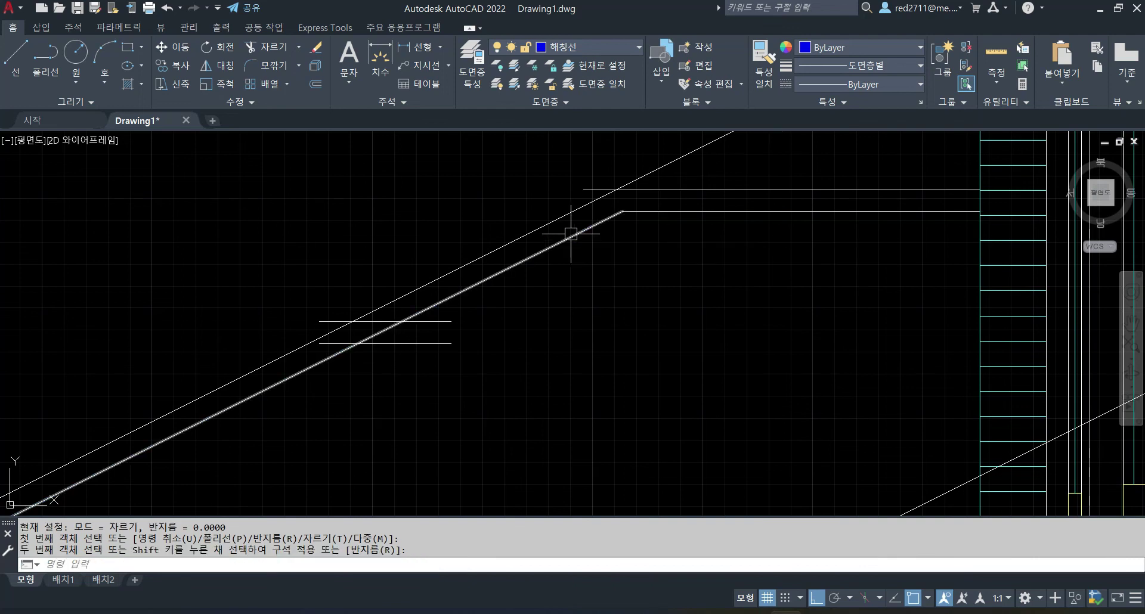
key(Return)
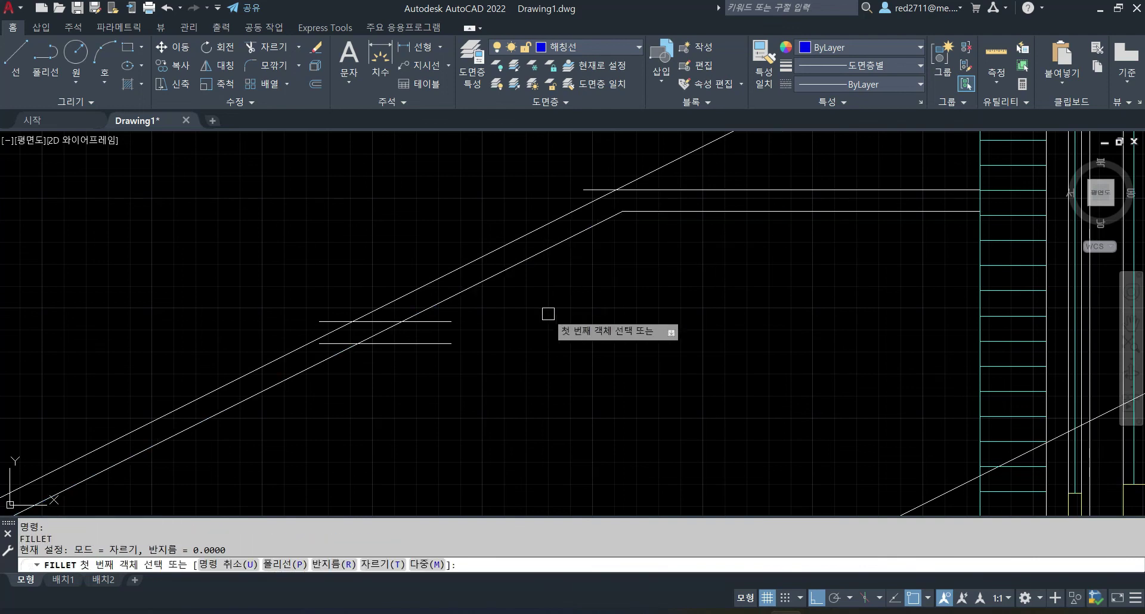
click(542, 251)
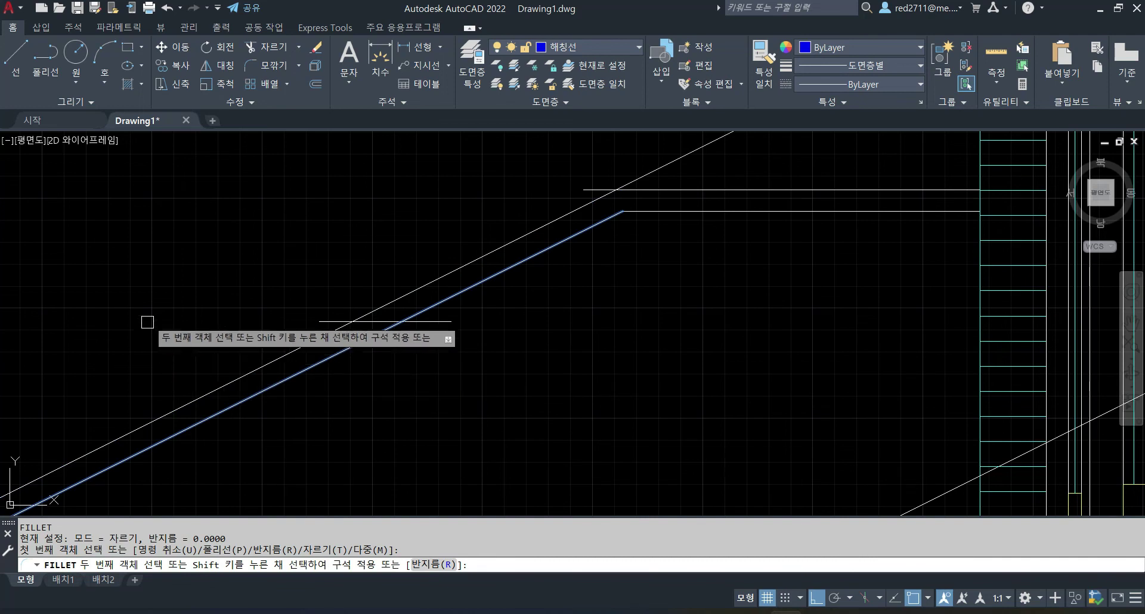
scroll(280, 340, up, 2)
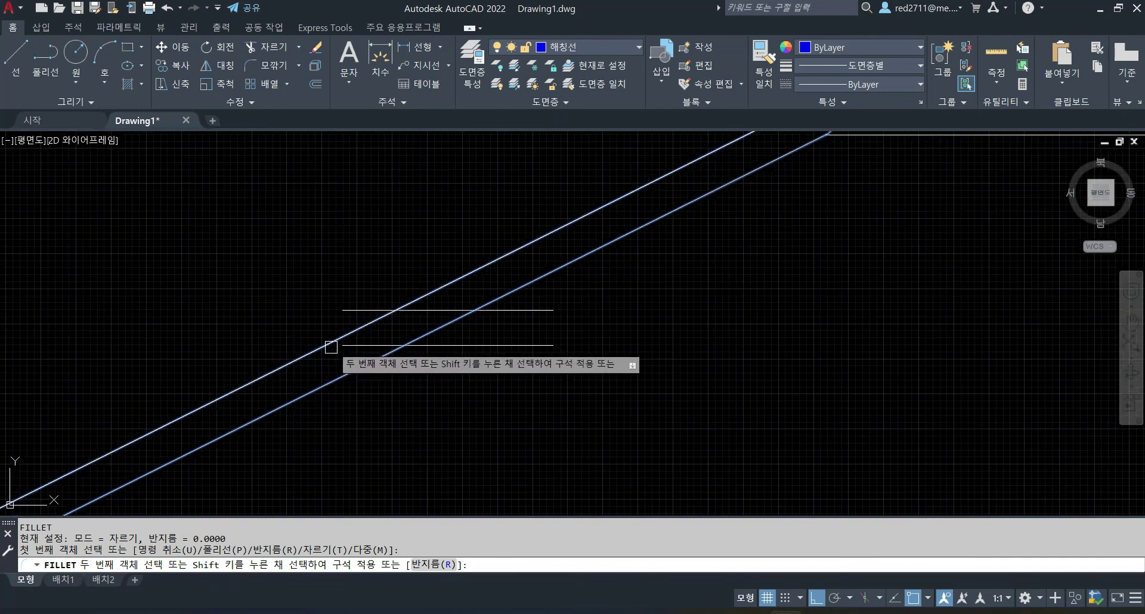
click(370, 344)
Fillet the handrail's upper sloped line with the upper landing line and the upper short end line to form sharp corners.
key(Return)
scroll(430, 371, down, 2)
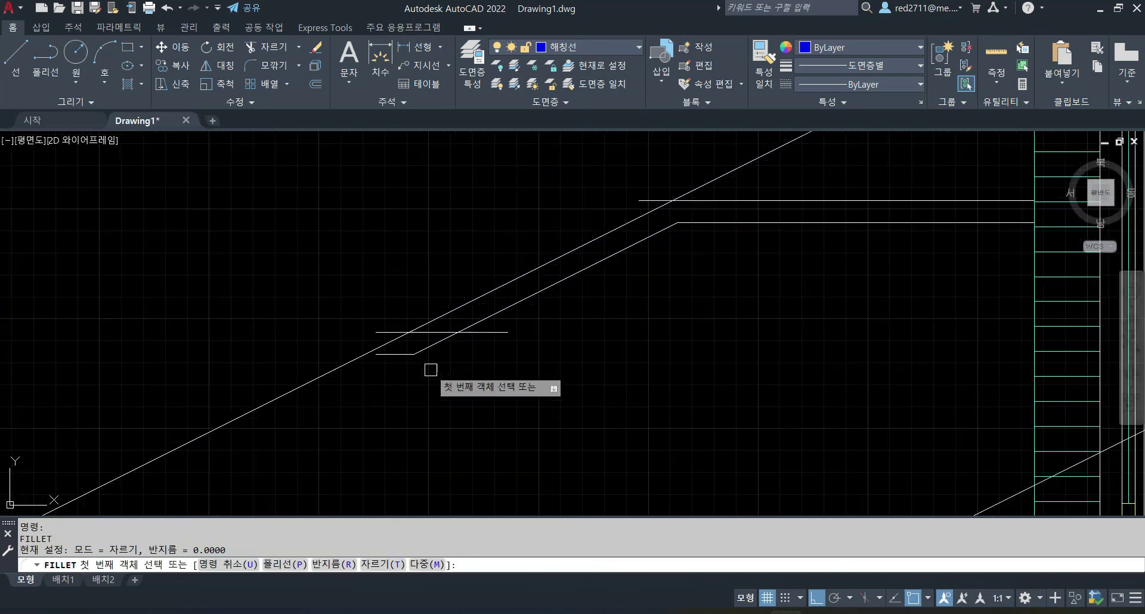
click(761, 200)
click(619, 223)
key(Return)
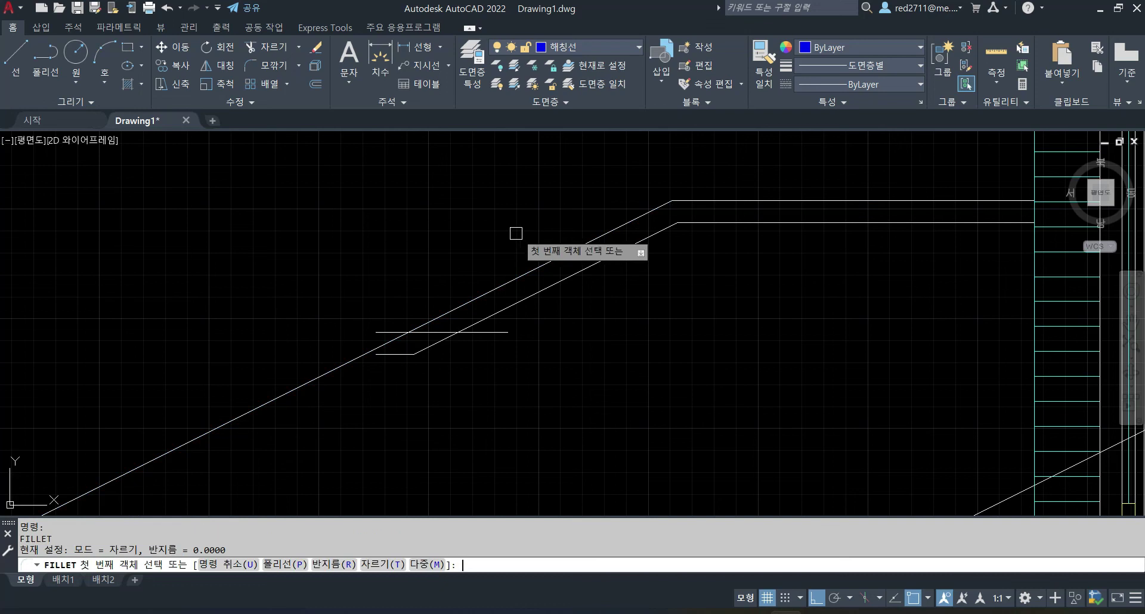
click(530, 270)
click(383, 328)
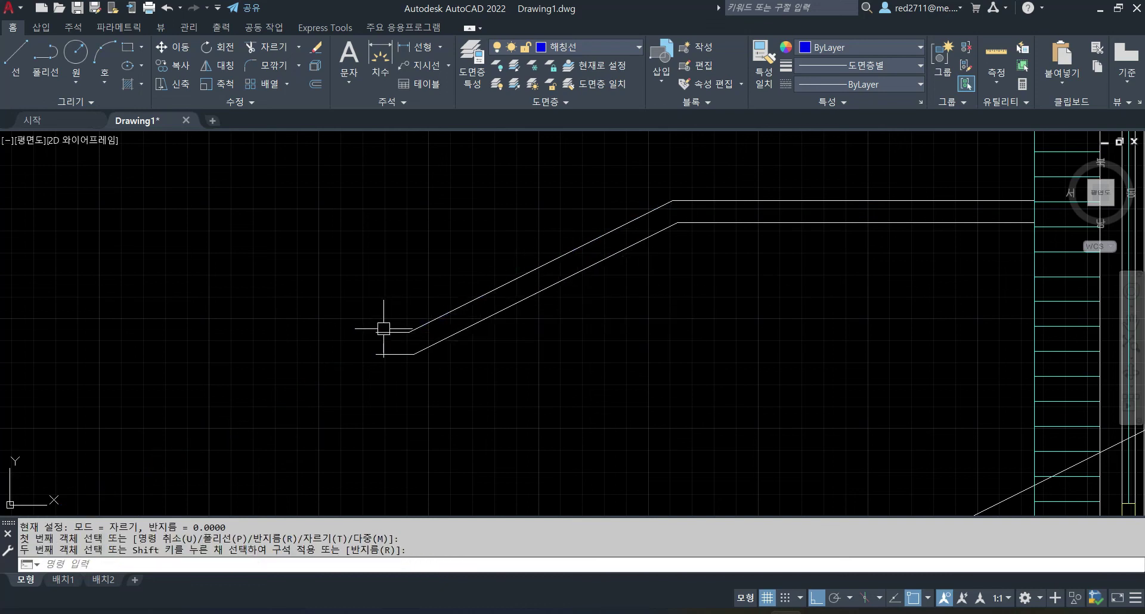
scroll(462, 348, down, 2)
scroll(456, 382, up, 1)
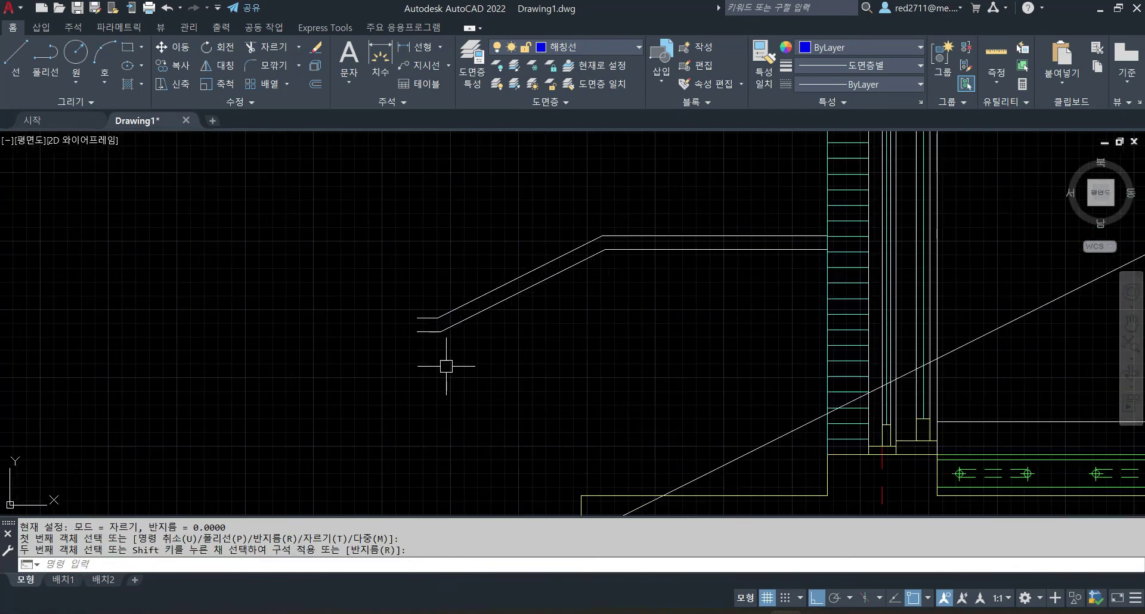
middle_drag(412, 391, 427, 378)
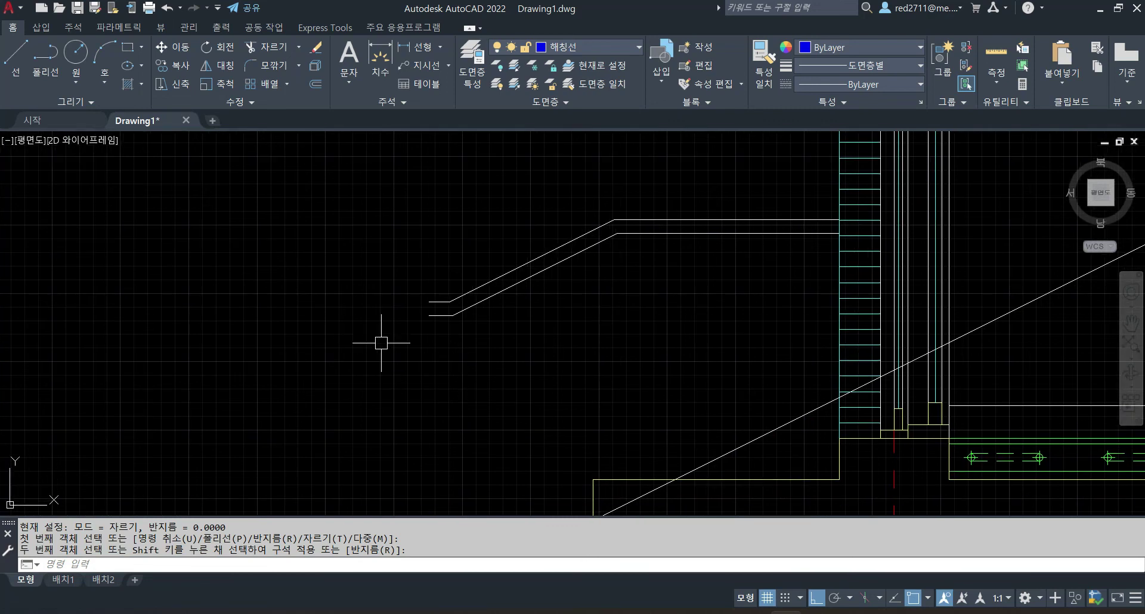
scroll(470, 345, up, 2)
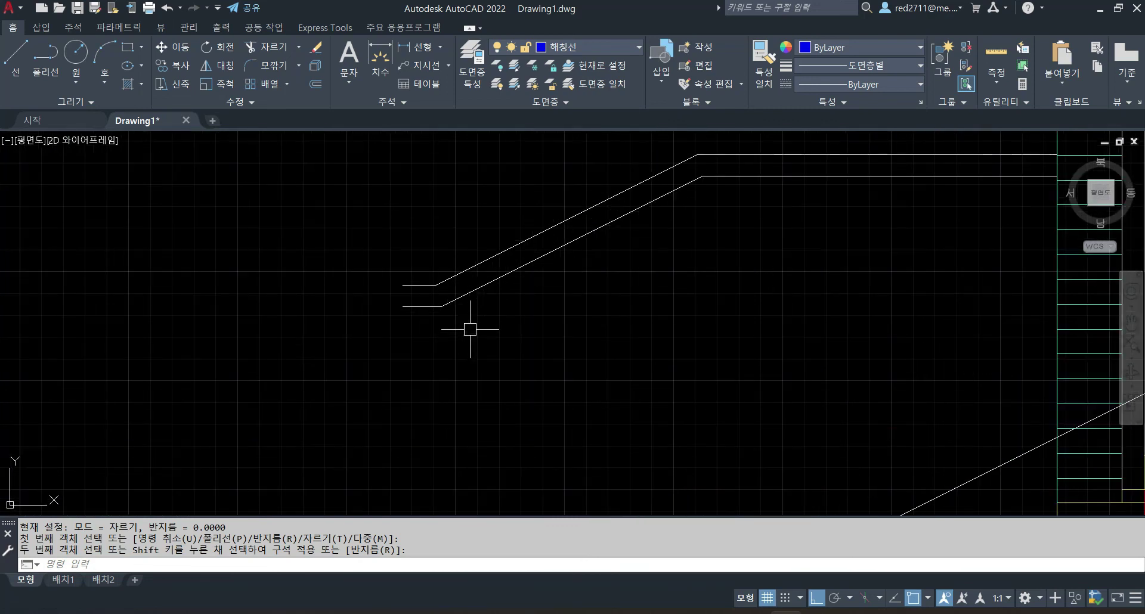
key(Escape)
key(Escape)
middle_drag(513, 324, 506, 349)
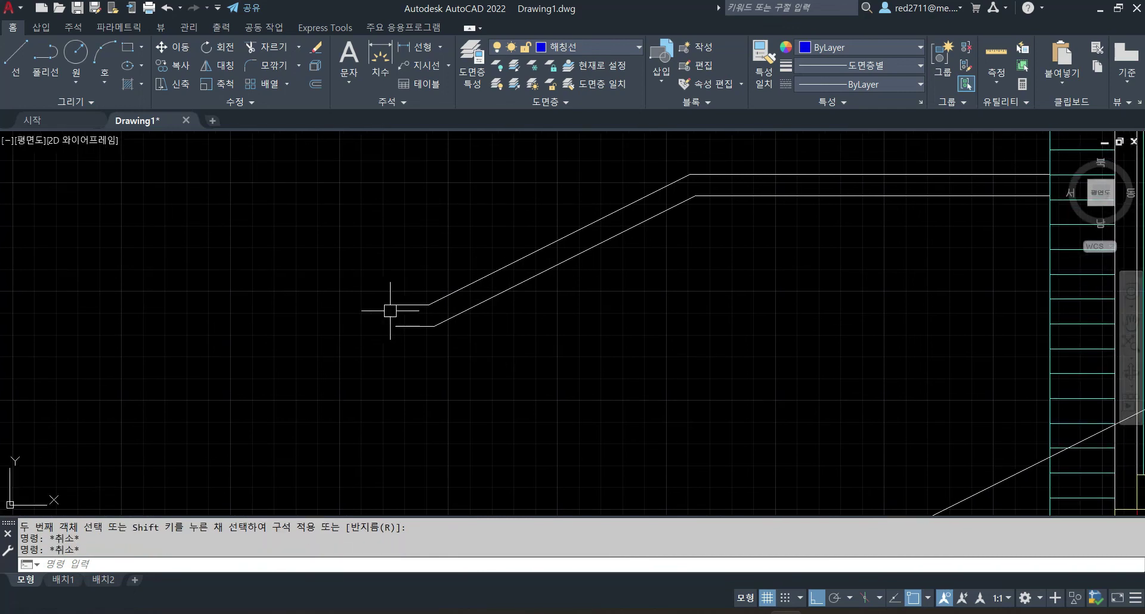
Fillet the handrail's two short lower end lines to close the end with a rounded cap.
text(F)
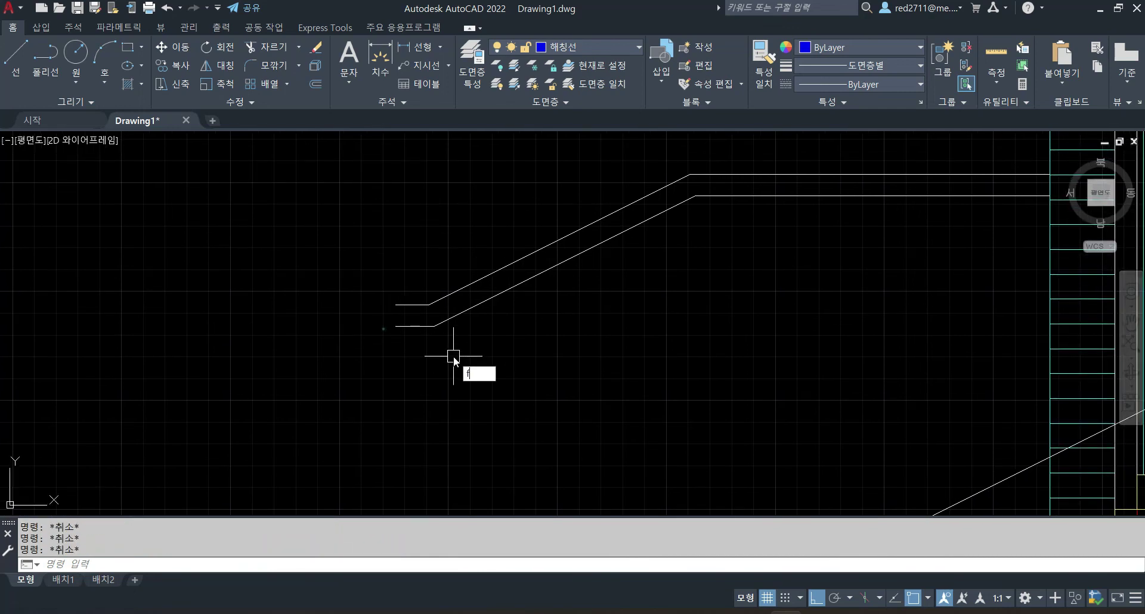
key(Return)
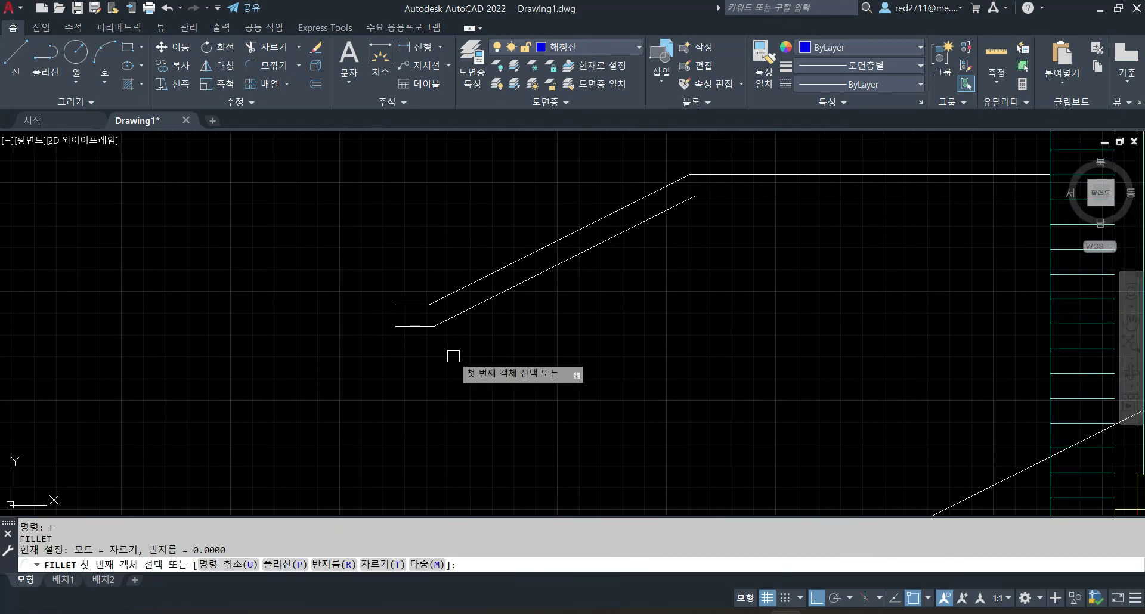
click(411, 326)
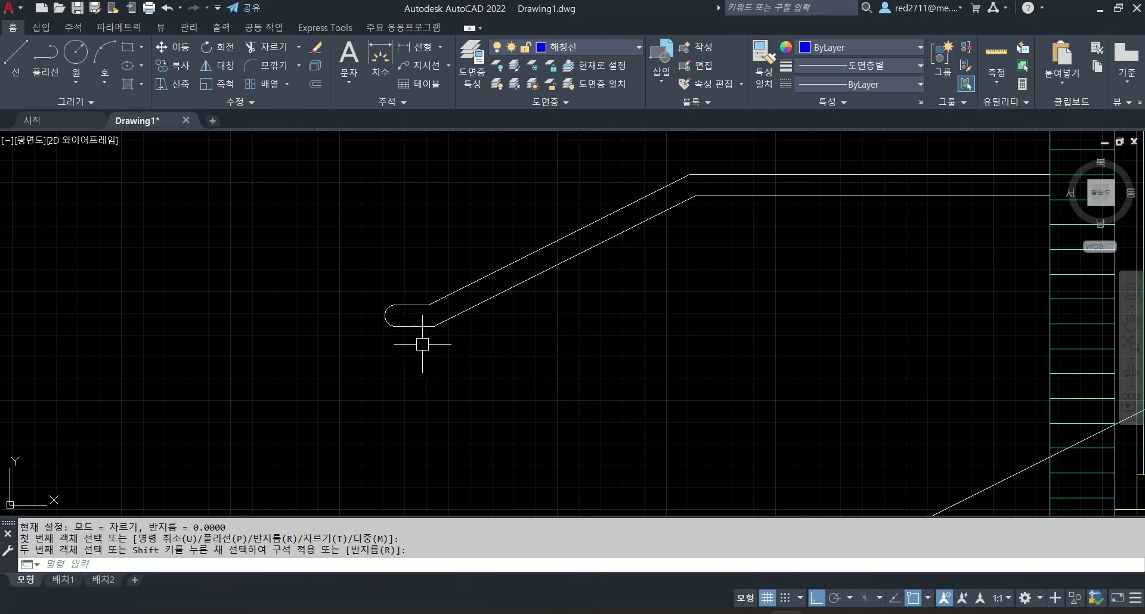
key(Escape)
Erase the long diagonal guide line running through the stair nosings.
scroll(700, 263, down, 4)
middle_drag(703, 297, 609, 233)
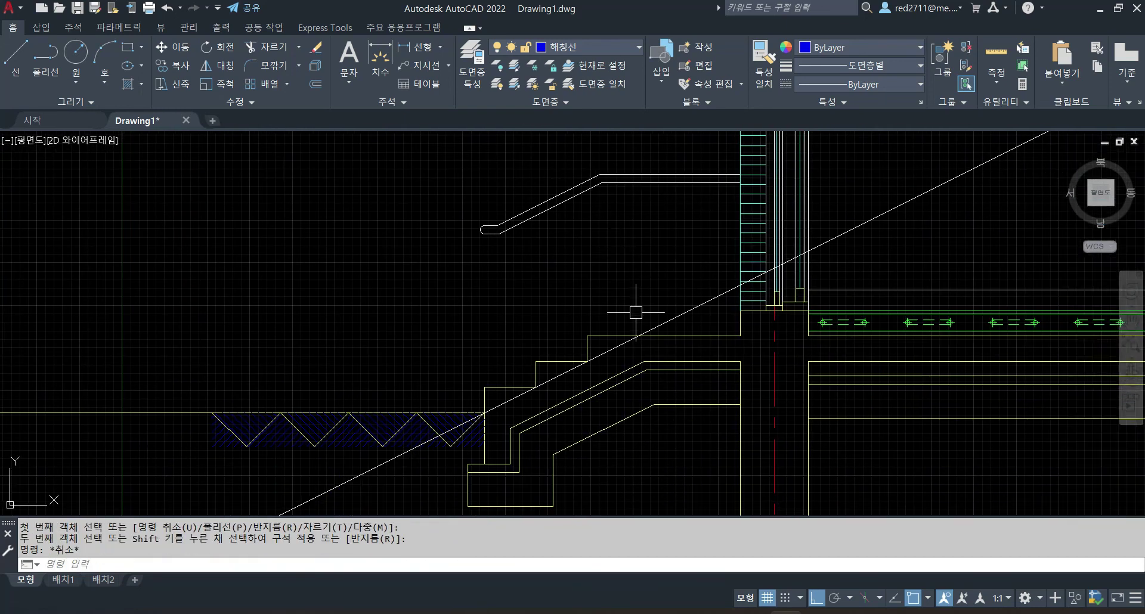
key(Escape)
click(692, 306)
text(e)
key(Return)
key(Escape)
key(Escape)
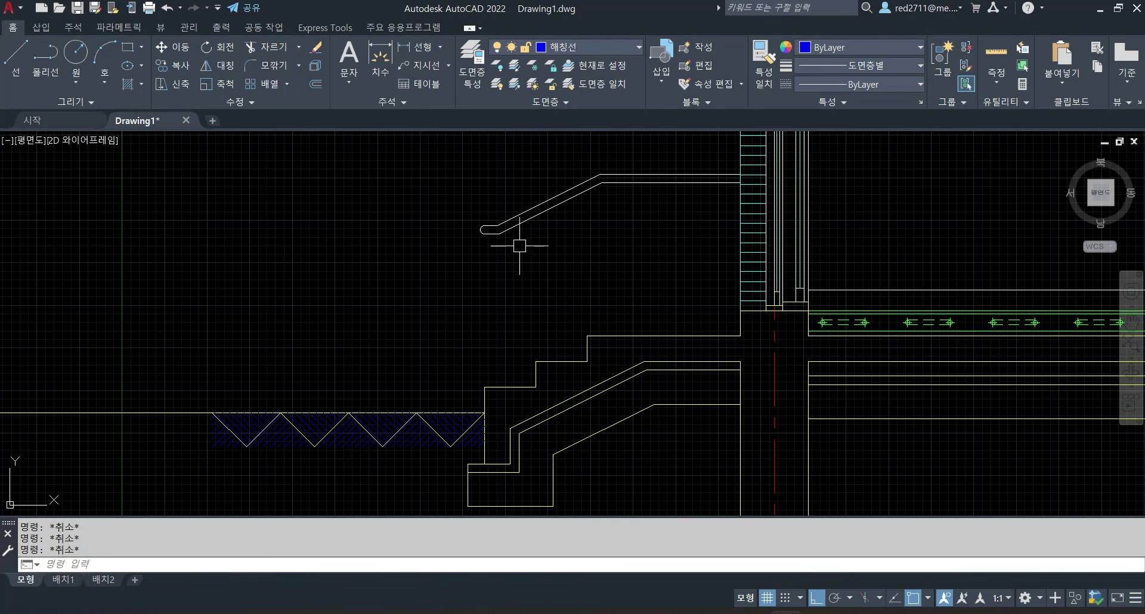
Draw a vertical line from the midpoint of the lowest tread up past the handrail.
scroll(520, 355, up, 2)
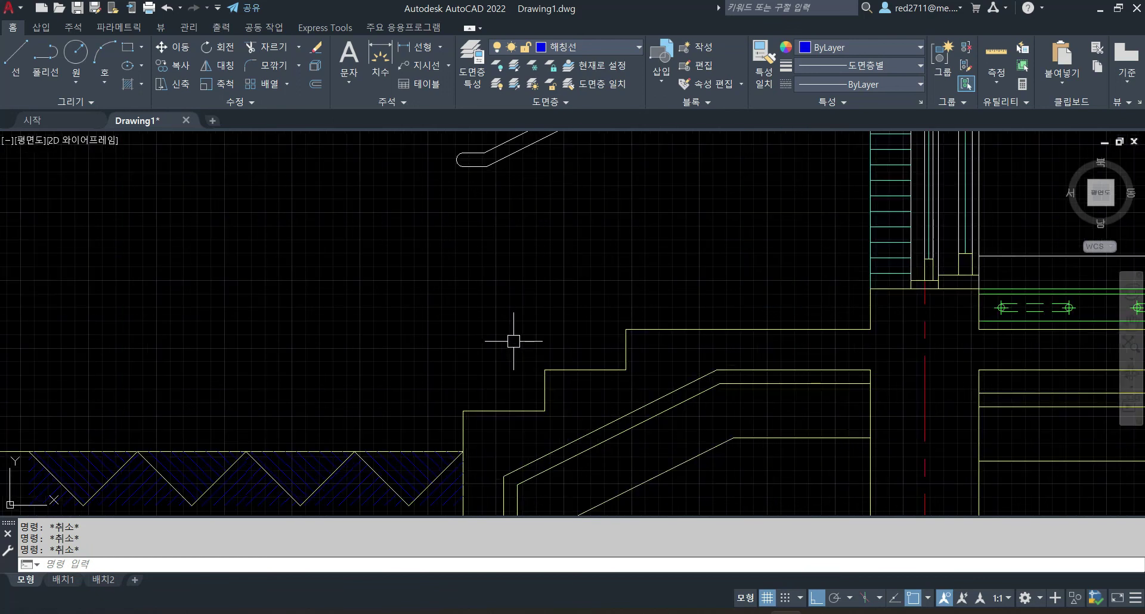
middle_drag(516, 313, 516, 359)
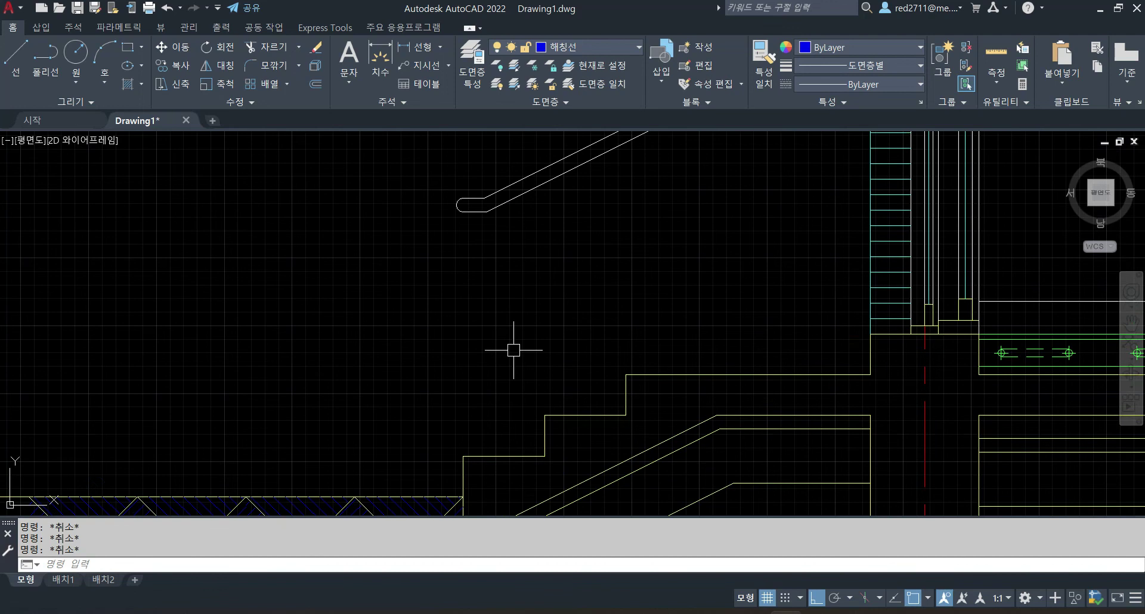
text(L)
key(Return)
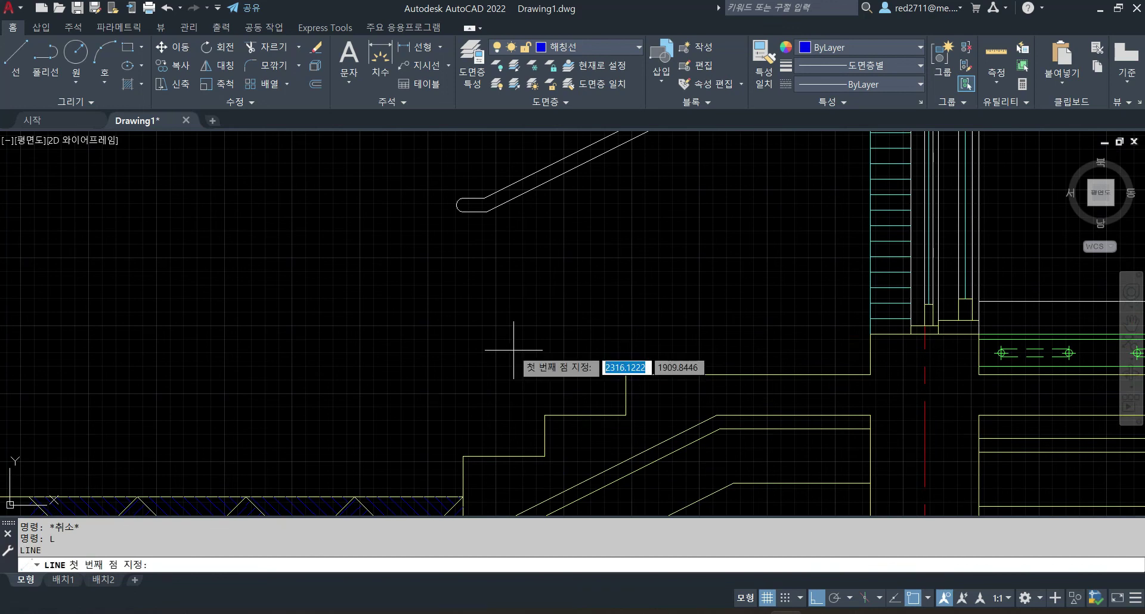
click(504, 456)
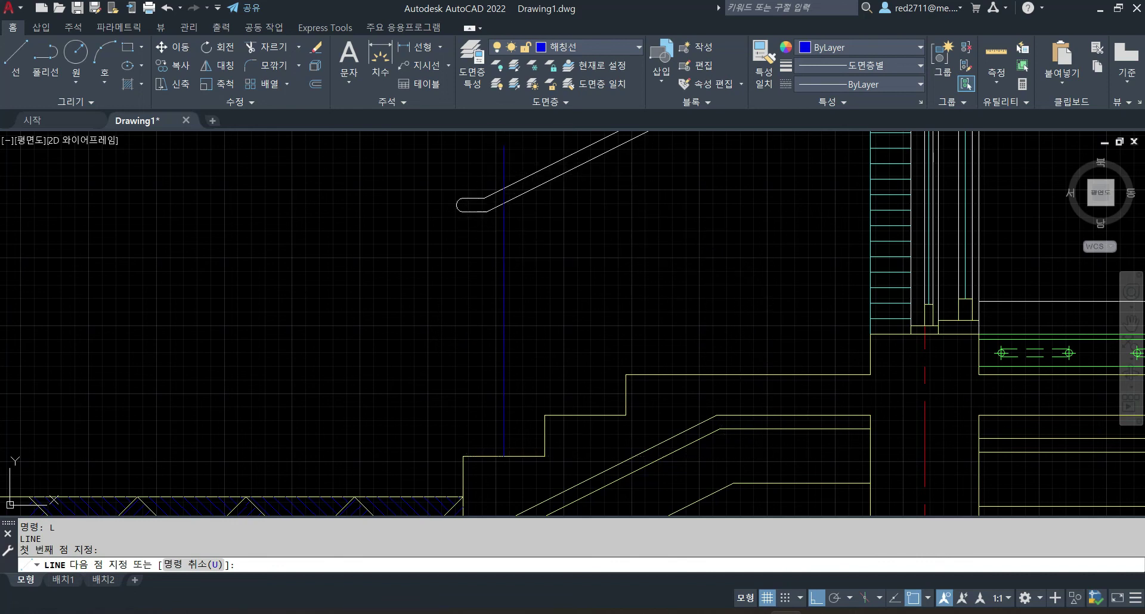
key(Escape)
key(Escape)
key(Escape)
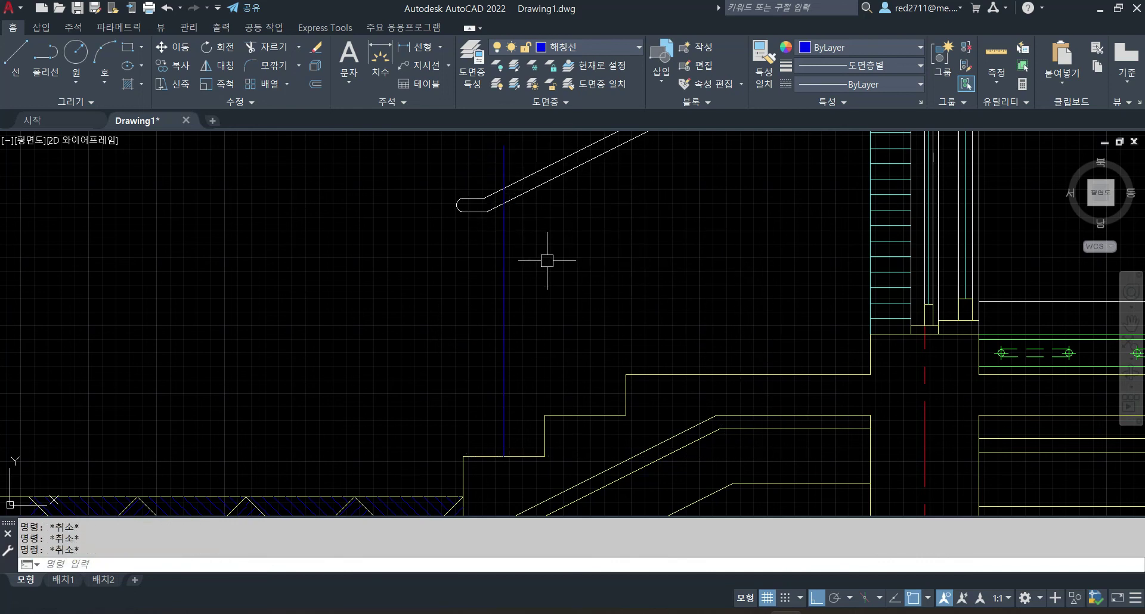
Offset the vertical line by 30 to its left to form a post.
text(o)
key(Return)
text(30)
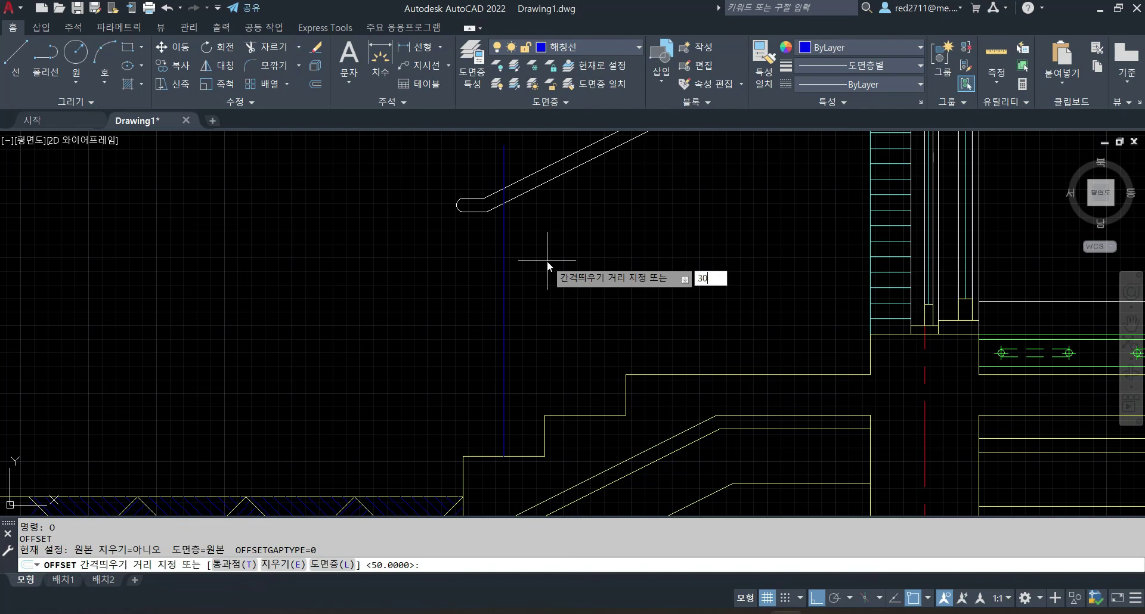
key(Return)
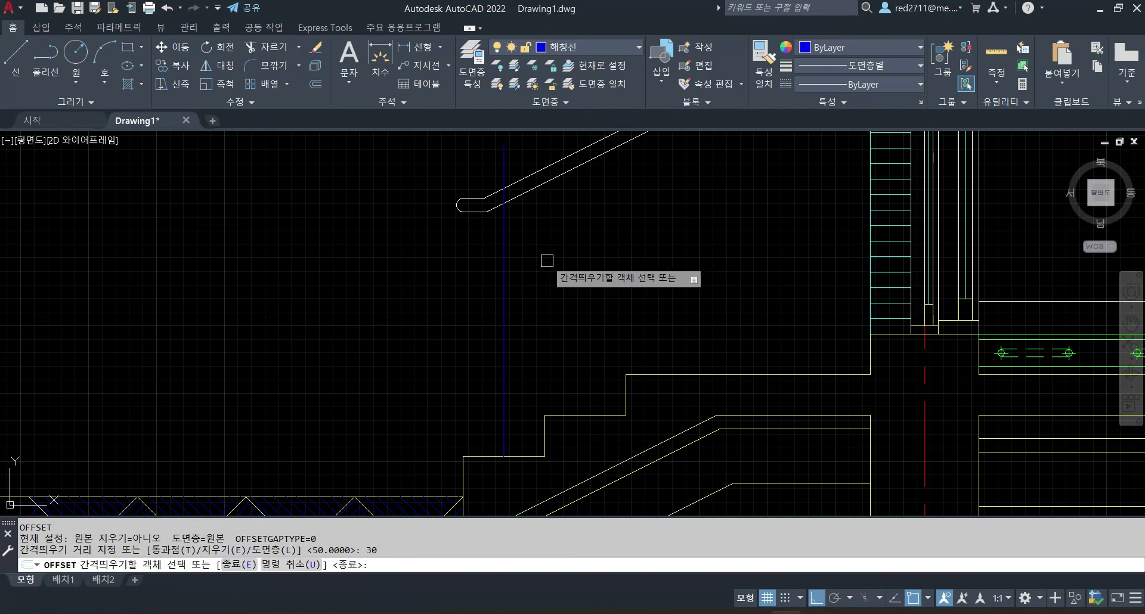
click(504, 270)
click(445, 268)
key(Escape)
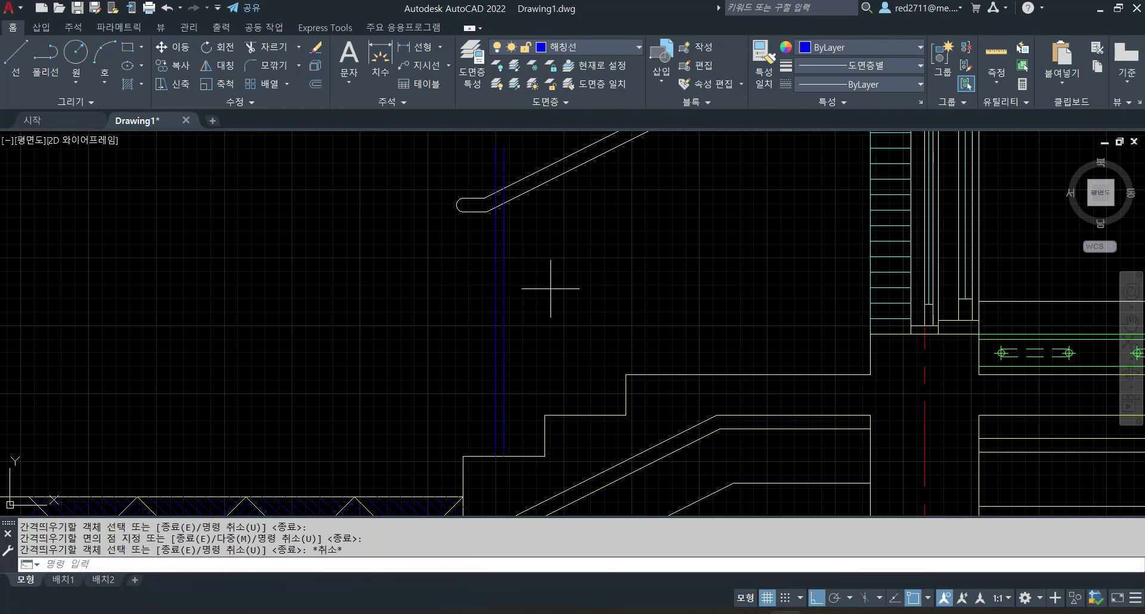
Move the two vertical post lines to the 치수및문자 layer.
drag(549, 287, 465, 207)
click(625, 43)
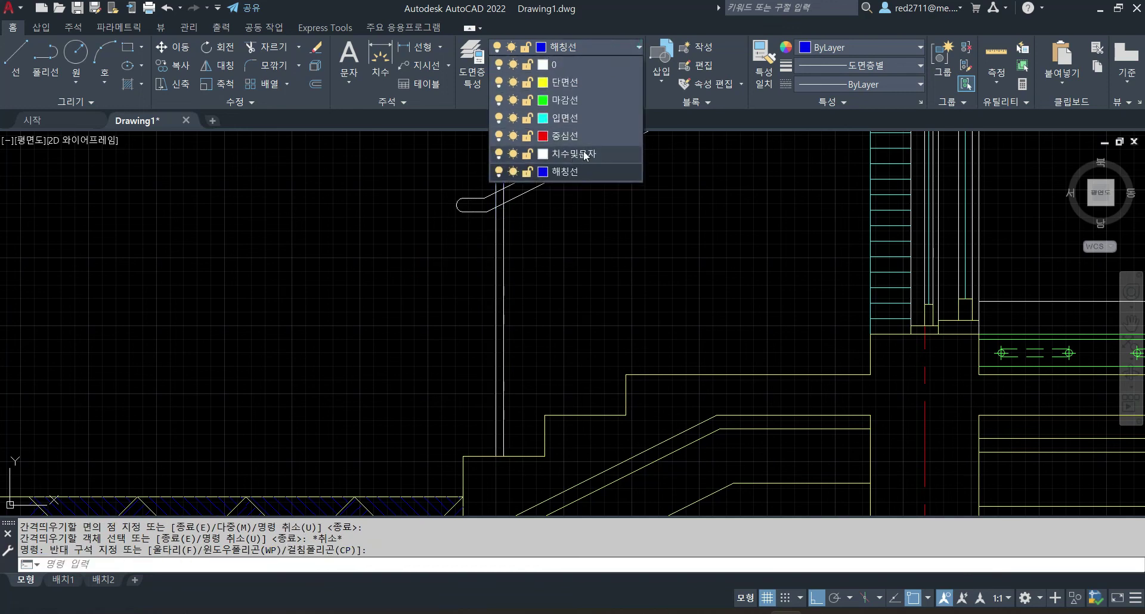
click(573, 149)
key(Escape)
key(Escape)
Stretch the upper ends of both vertical post lines farther above the handrail.
middle_drag(652, 212, 616, 284)
key(Escape)
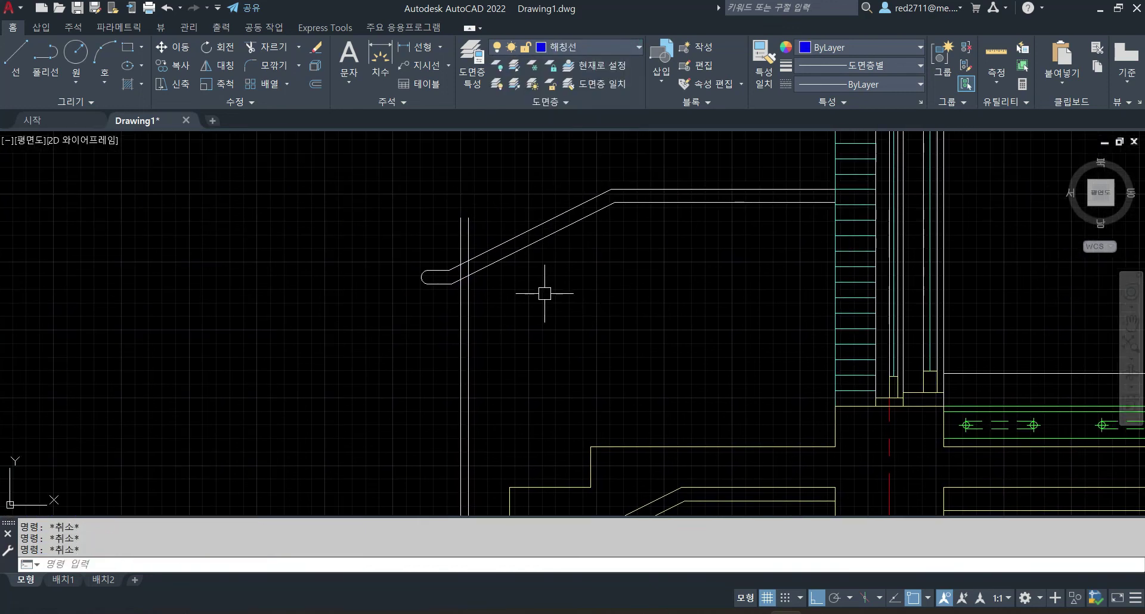
scroll(516, 293, down, 3)
scroll(498, 264, up, 3)
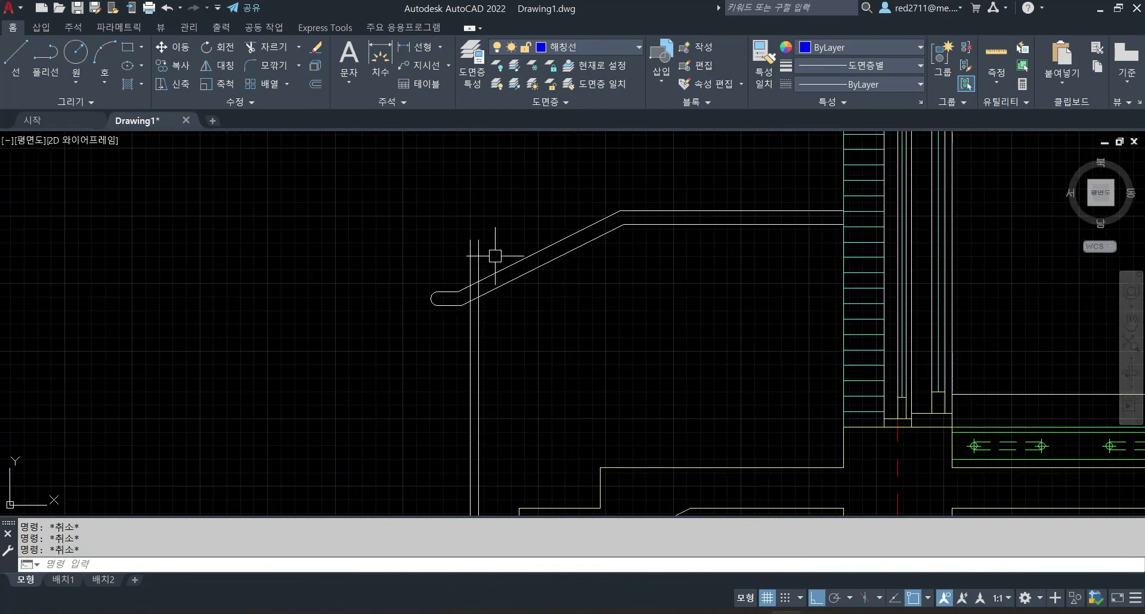
click(479, 248)
click(479, 240)
click(485, 174)
key(Escape)
click(470, 249)
click(470, 239)
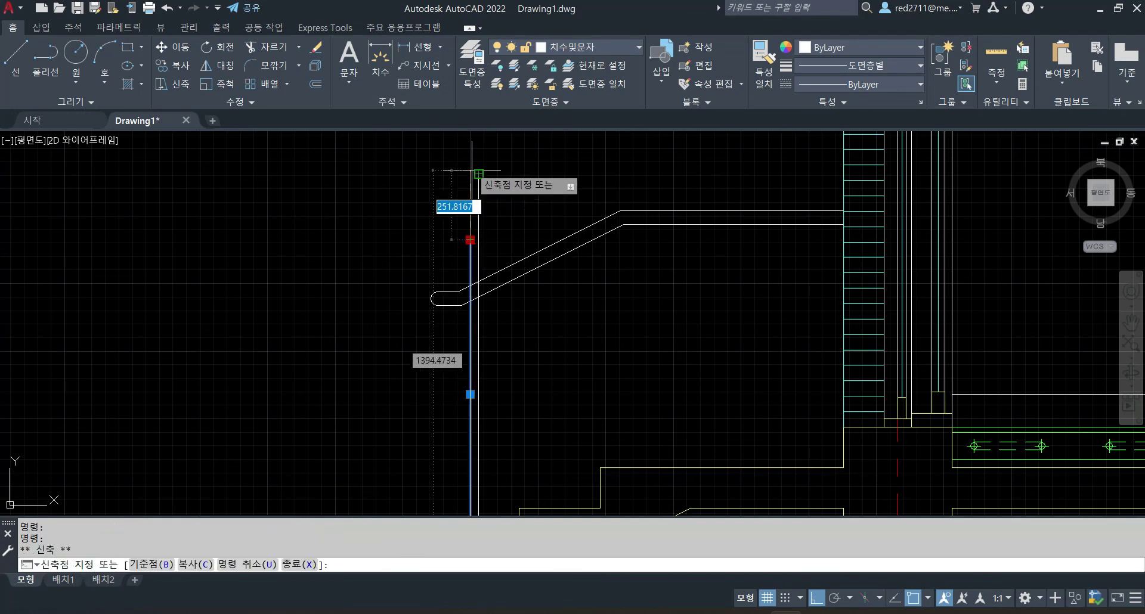
click(478, 147)
key(Escape)
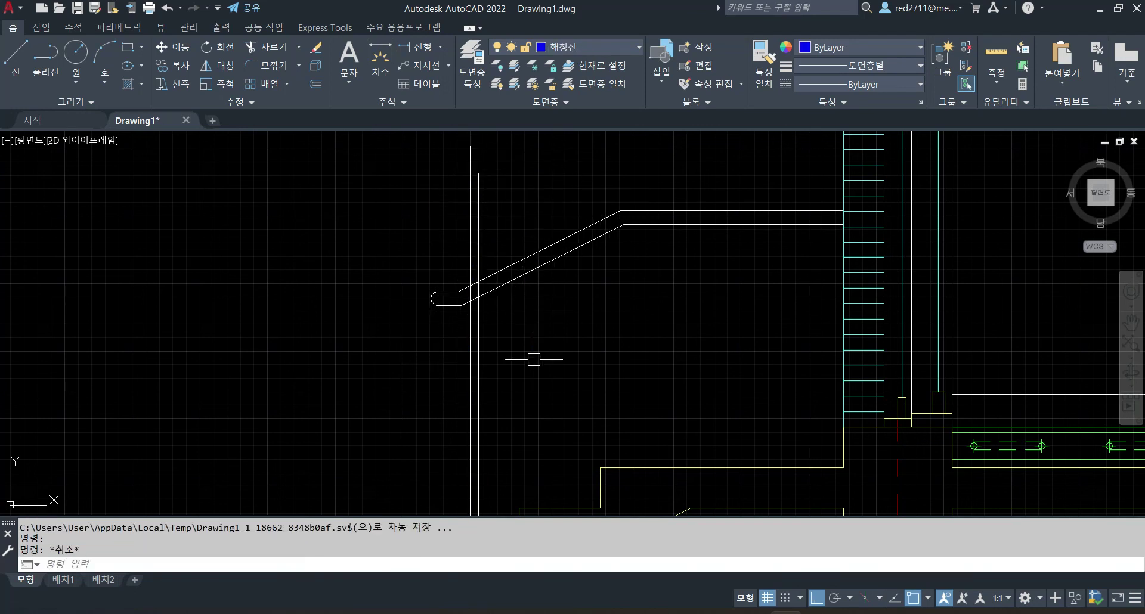
Create a rectangular array of the two vertical post lines with a column spacing of 300.
middle_drag(521, 249, 529, 221)
mouse_move(564, 326)
middle_down()
mouse_move(565, 213)
mouse_move(519, 288)
middle_up()
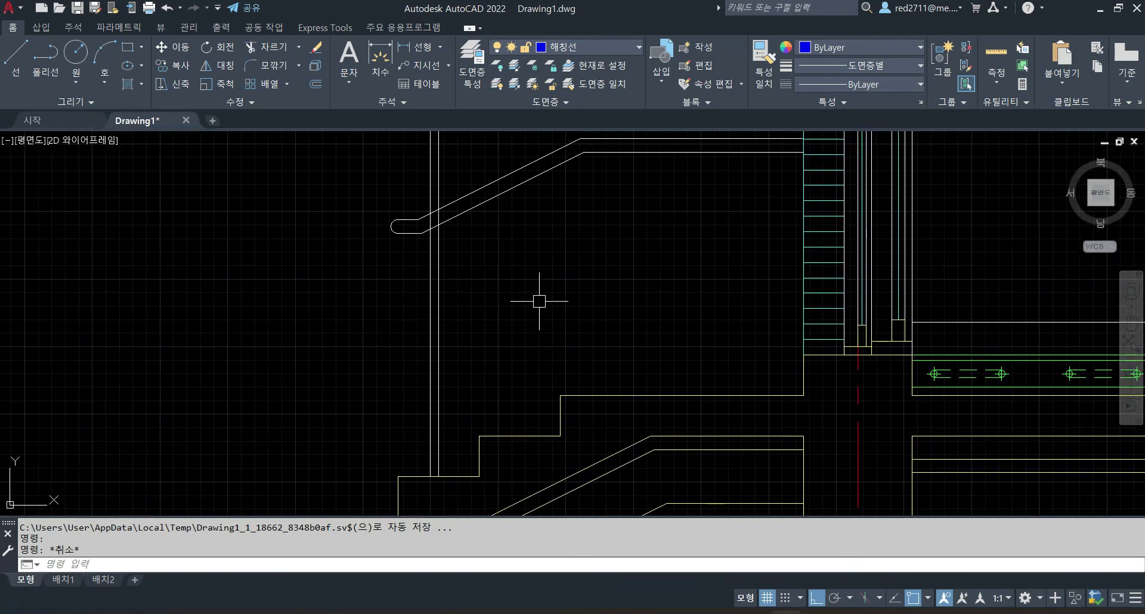
middle_drag(539, 299, 469, 319)
scroll(469, 319, down, 2)
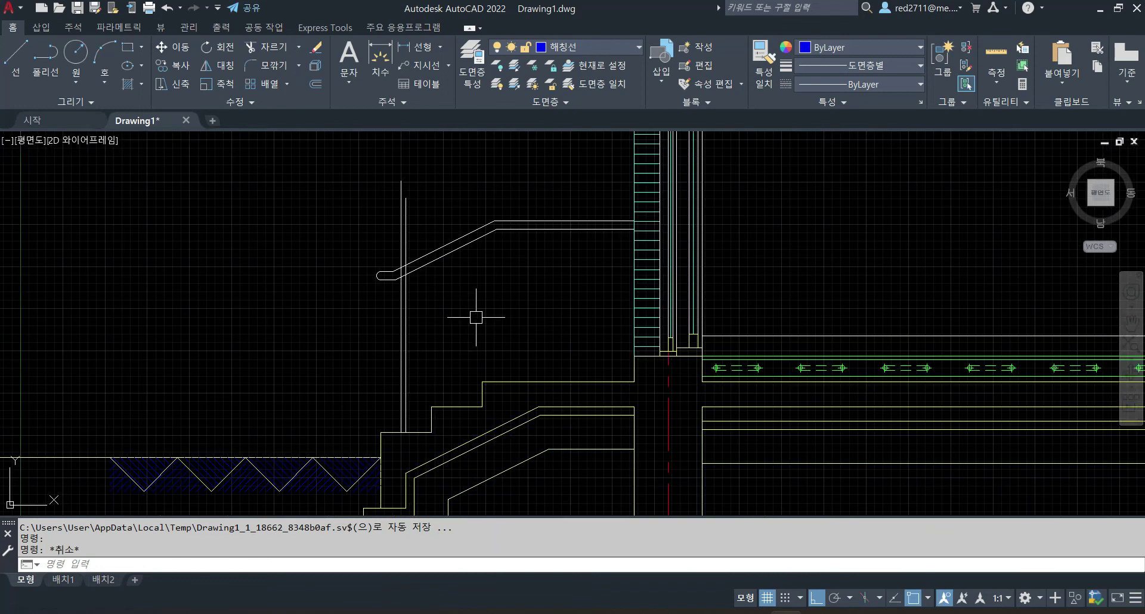
text(AR)
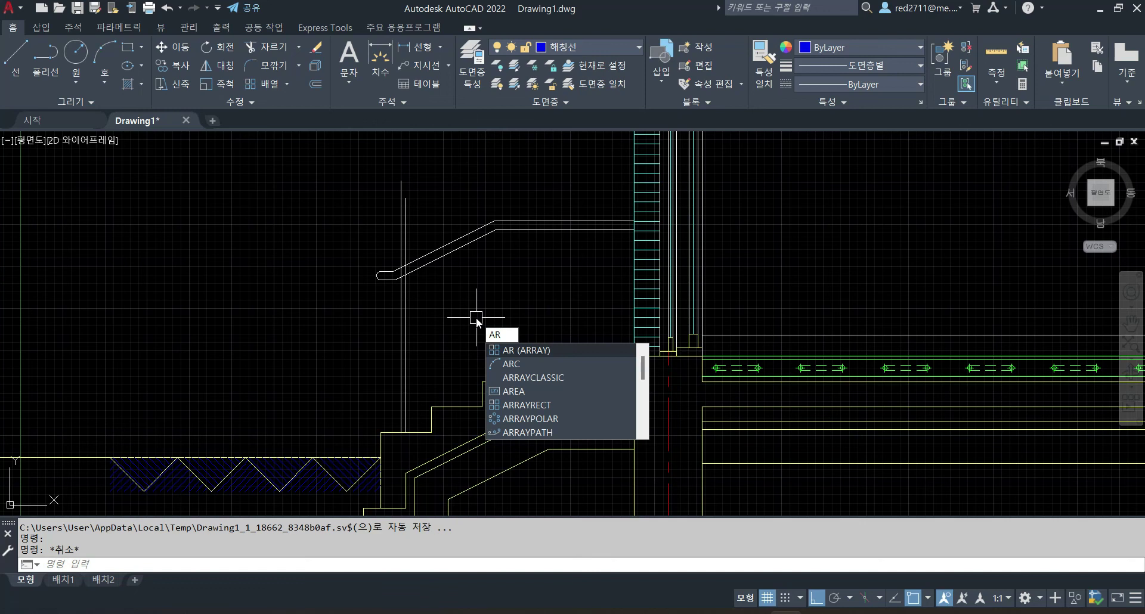
key(Return)
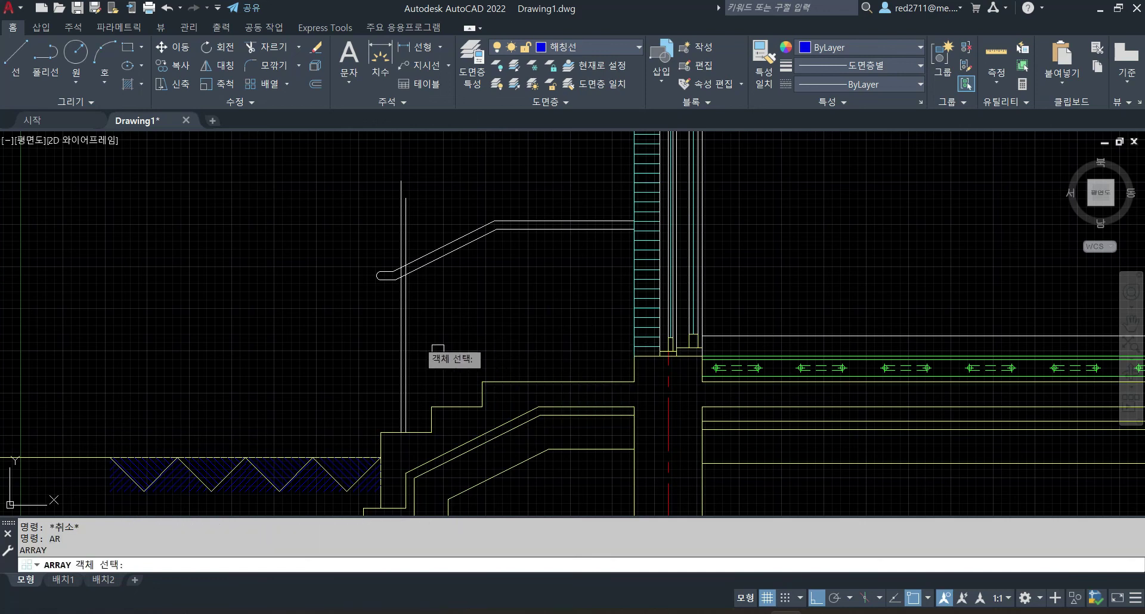
click(457, 357)
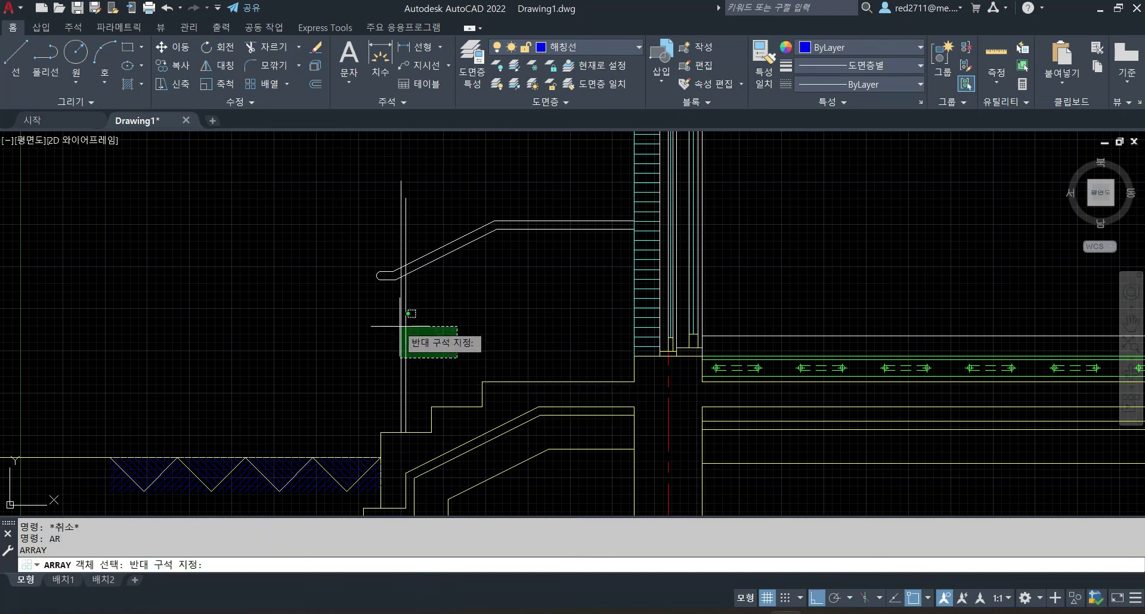
click(340, 310)
key(Return)
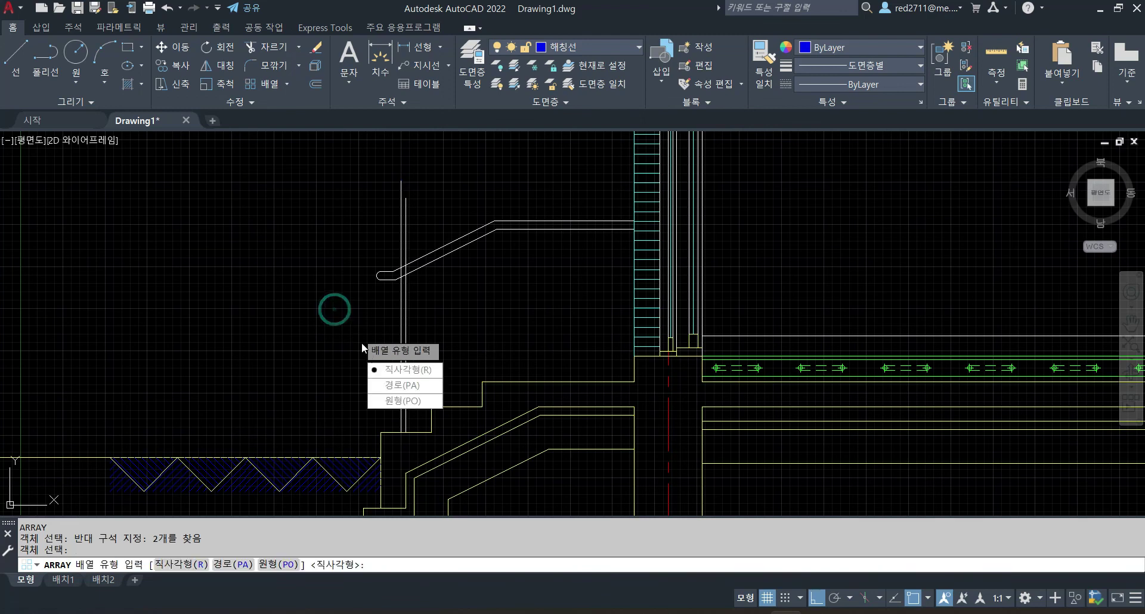
click(417, 375)
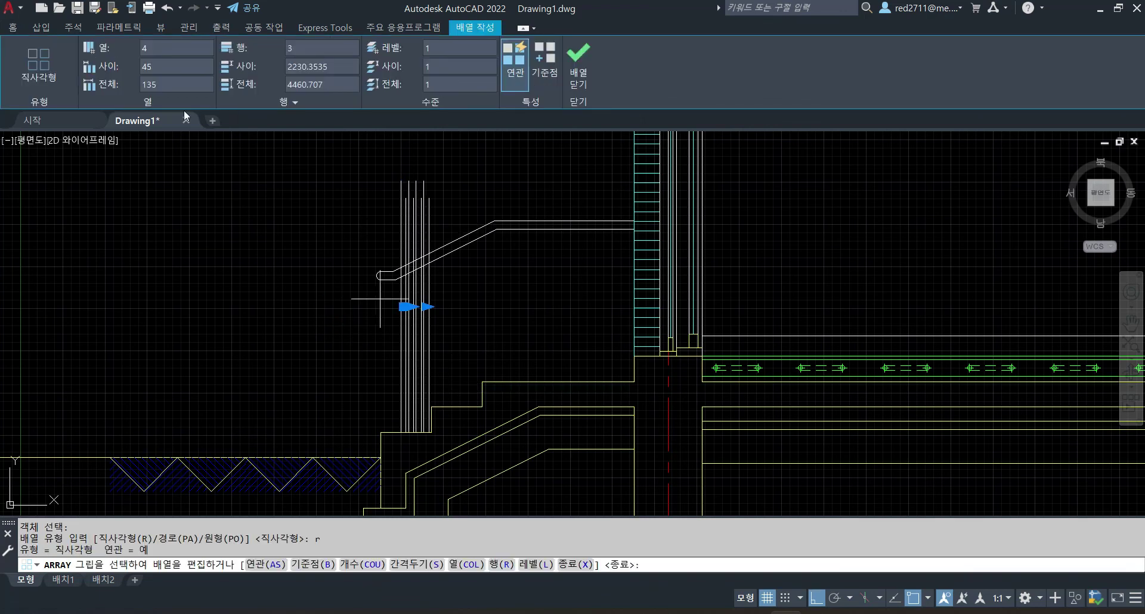
click(162, 49)
text(300)
key(Return)
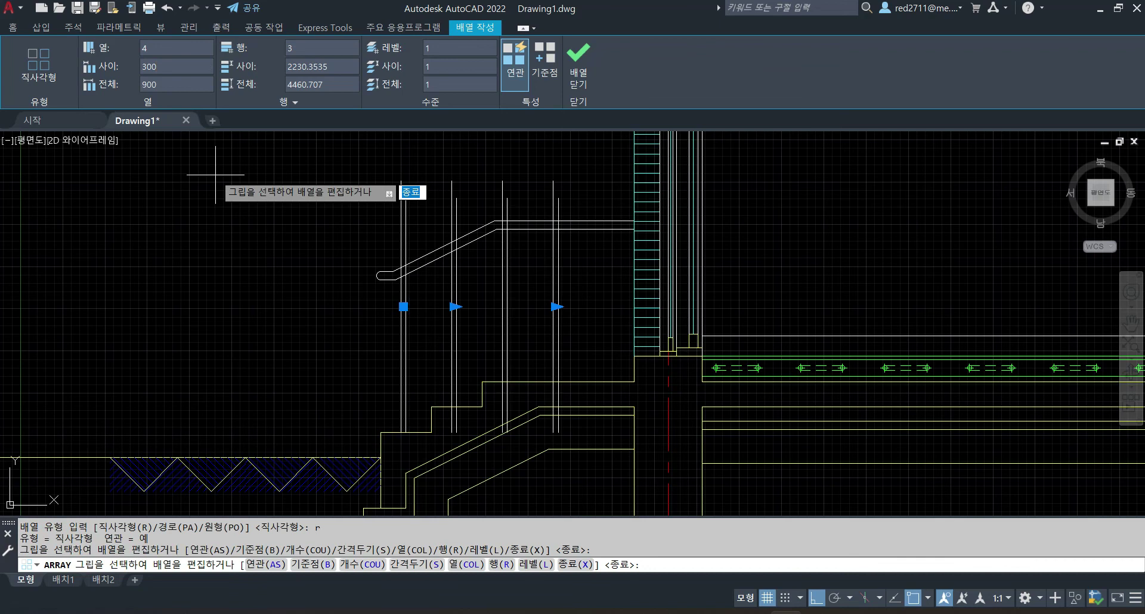
Try the post array with 6 columns.
click(163, 50)
text(6)
key(Return)
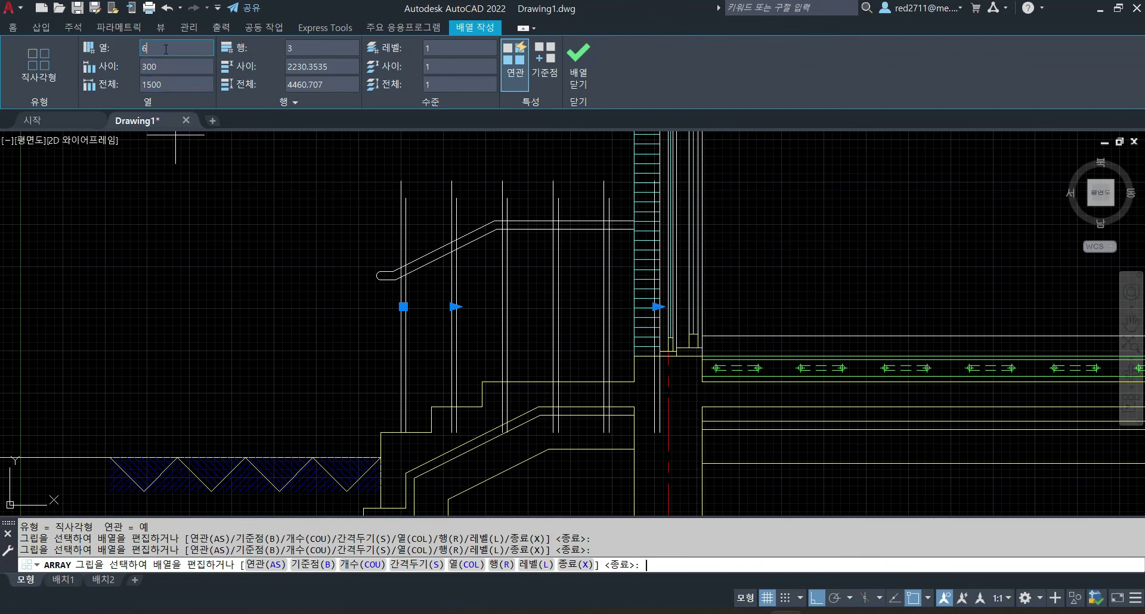
Set the post array to 5 columns and finish the array.
text(5)
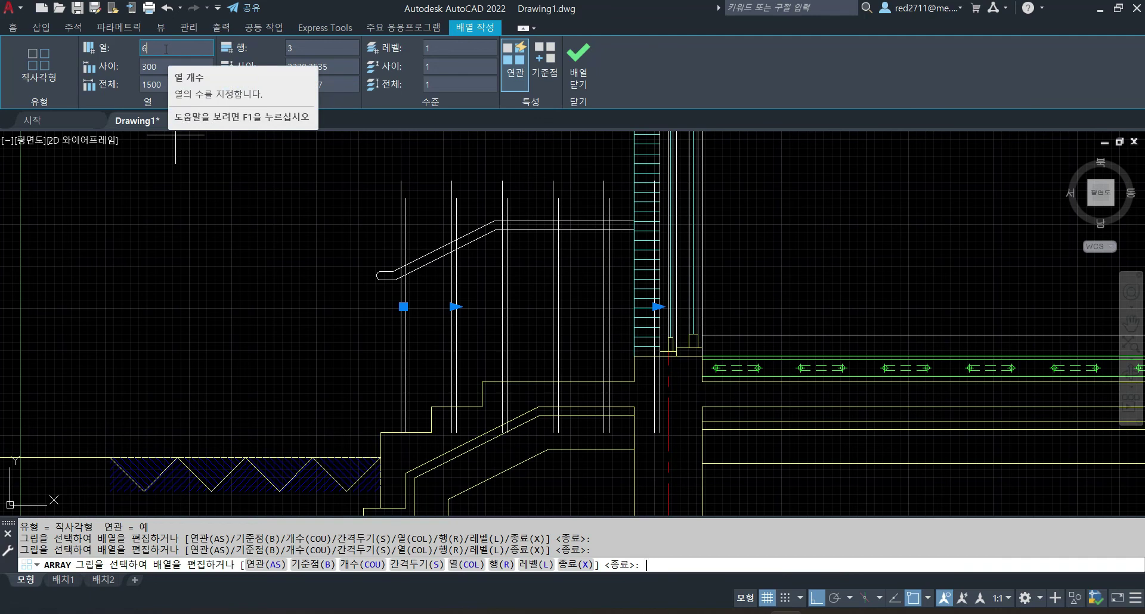
text(5)
key(Return)
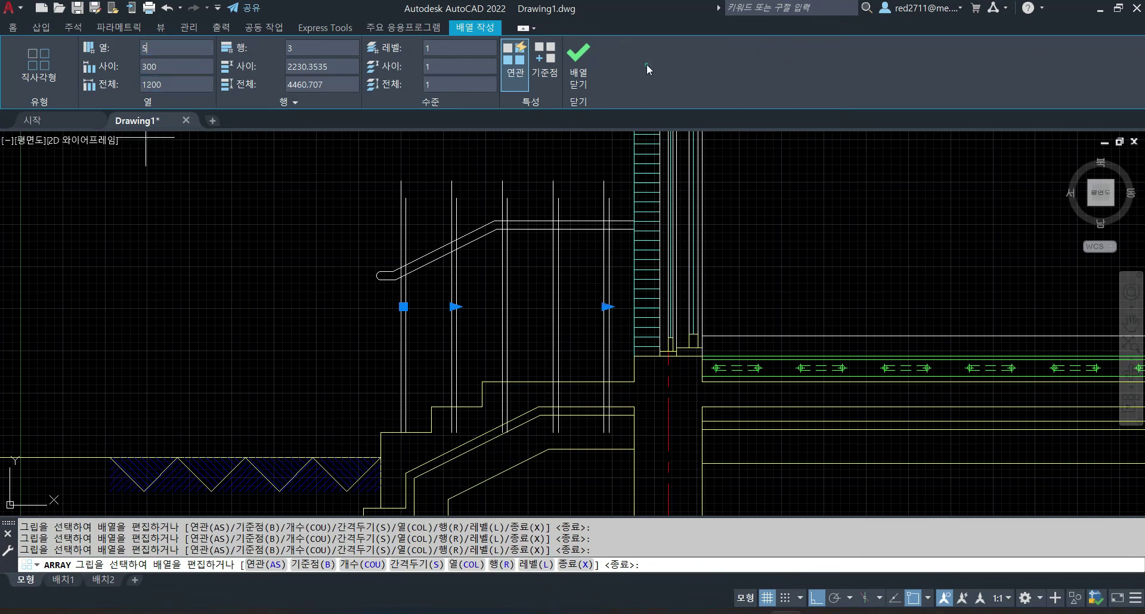
click(588, 62)
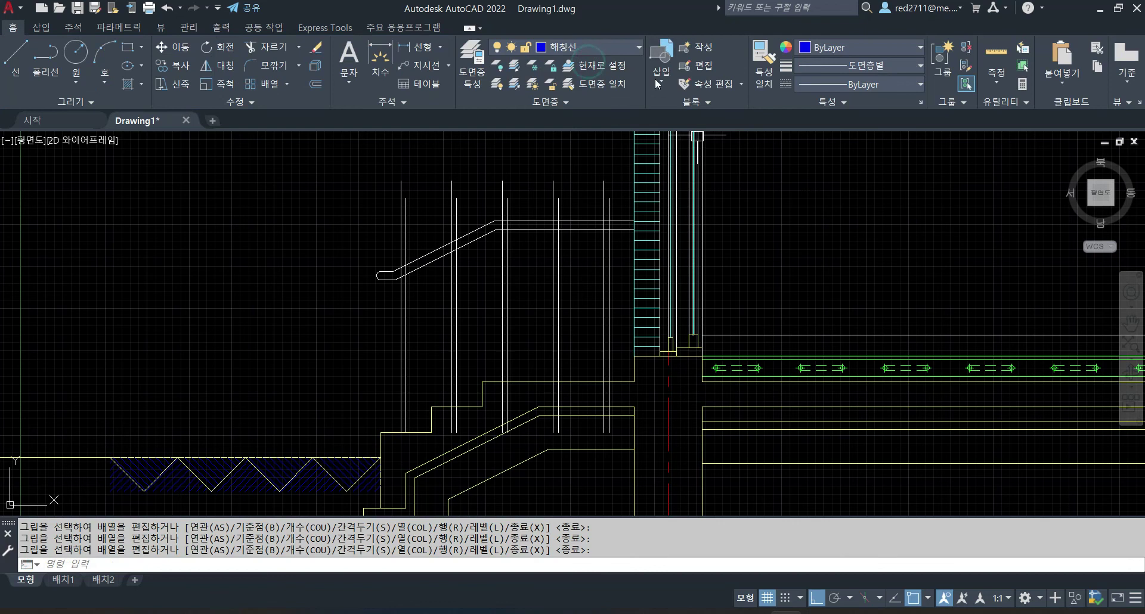
Explode the post array into separate lines.
scroll(615, 287, down, 3)
scroll(614, 298, up, 3)
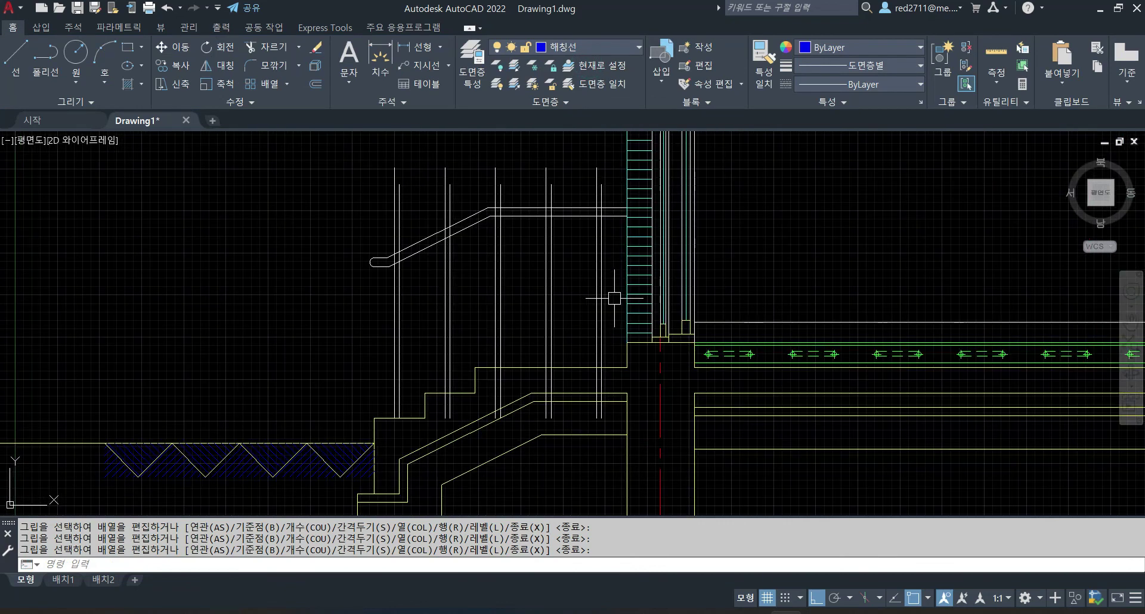
click(595, 289)
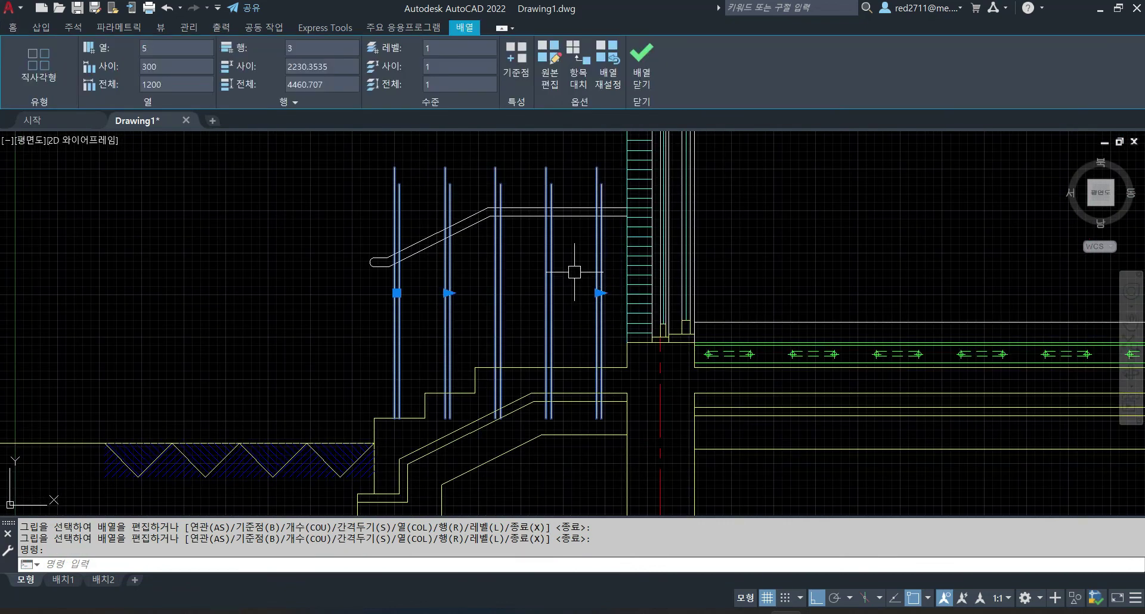
text(x)
key(Return)
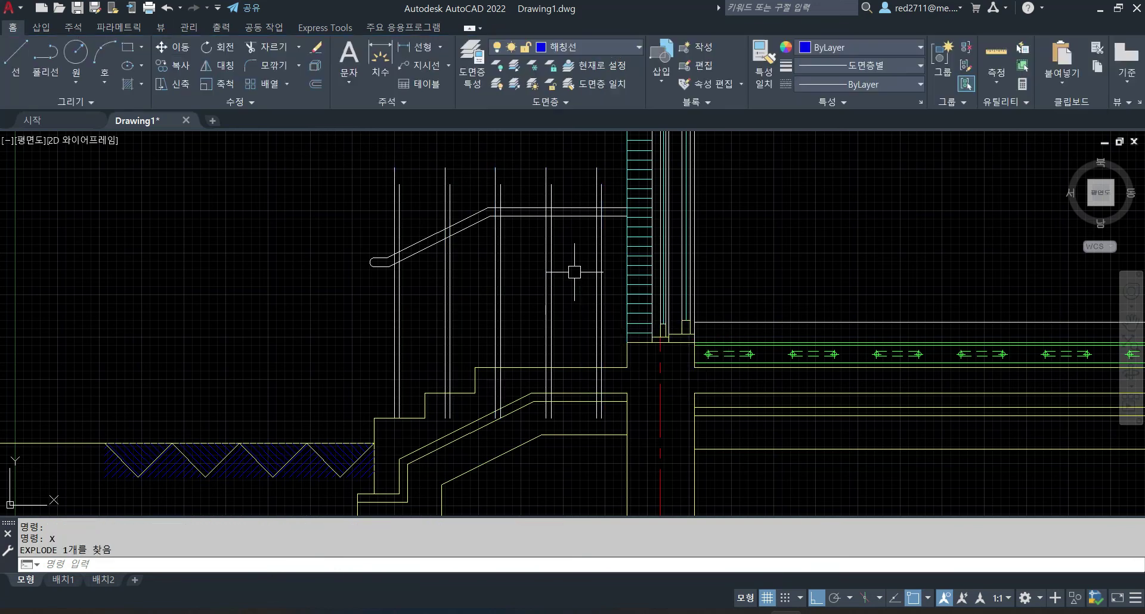
key(Escape)
key(Escape)
Trim the post lines below the stair surface, using the landing and the middle step tread as cutting edges.
text(tr)
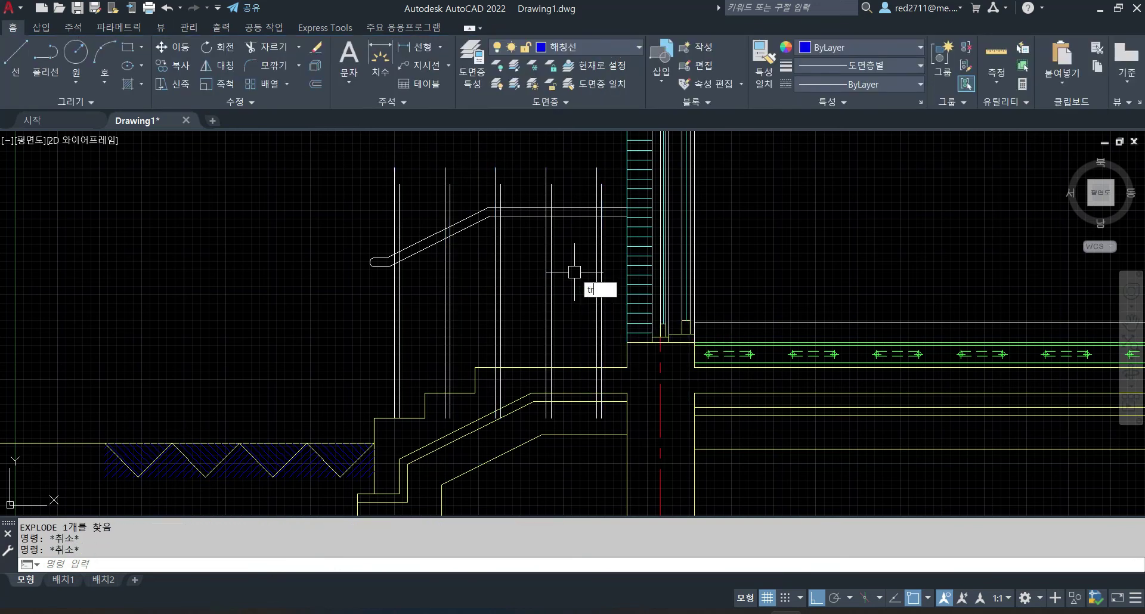
key(Return)
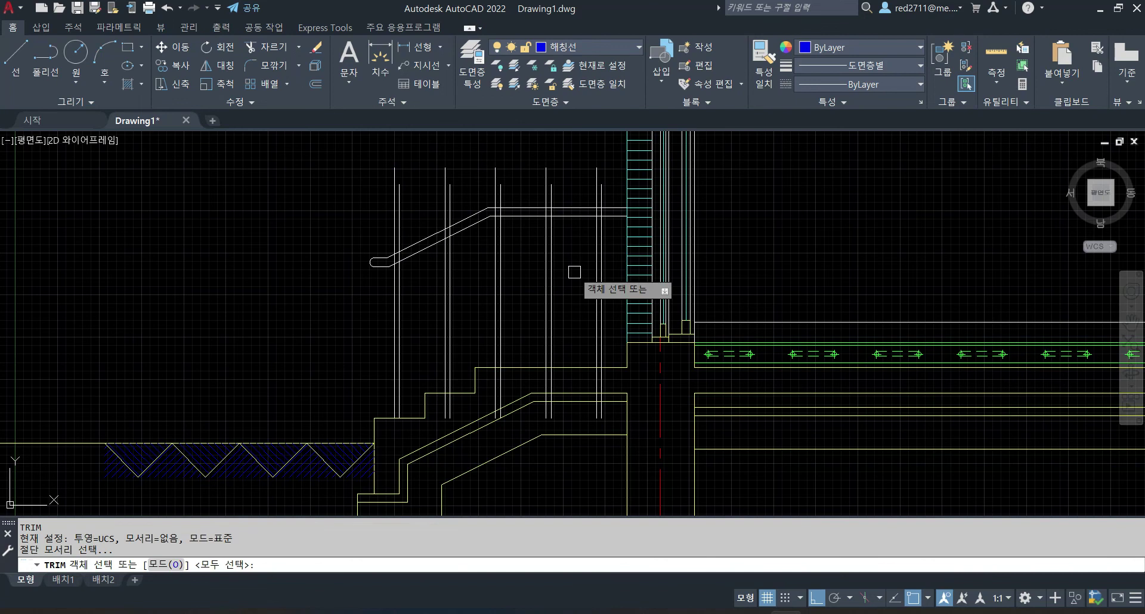
click(517, 370)
click(464, 393)
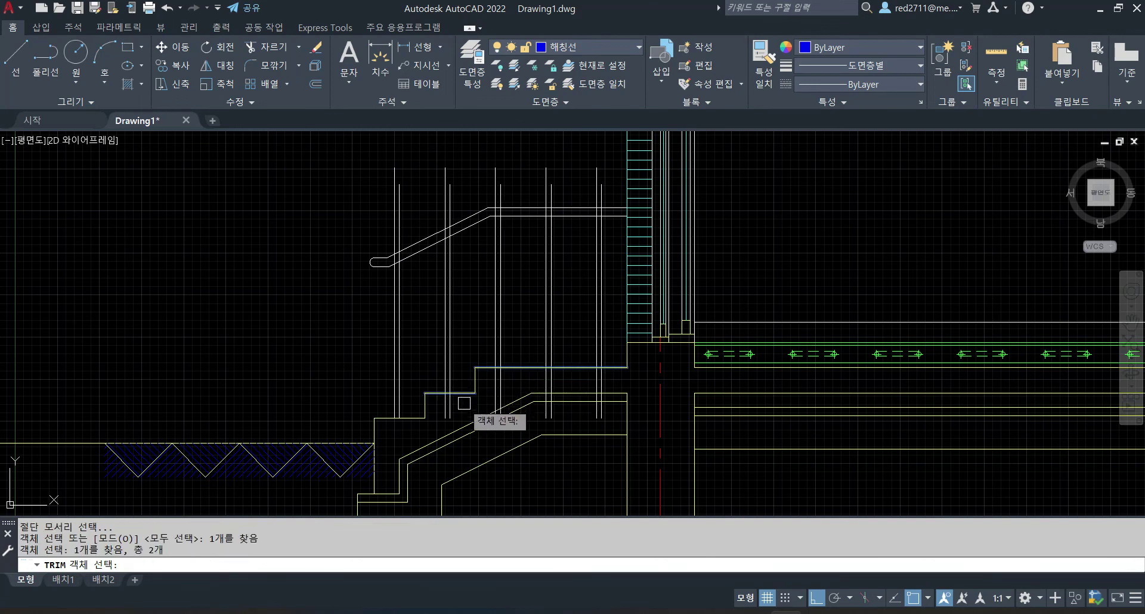
key(Return)
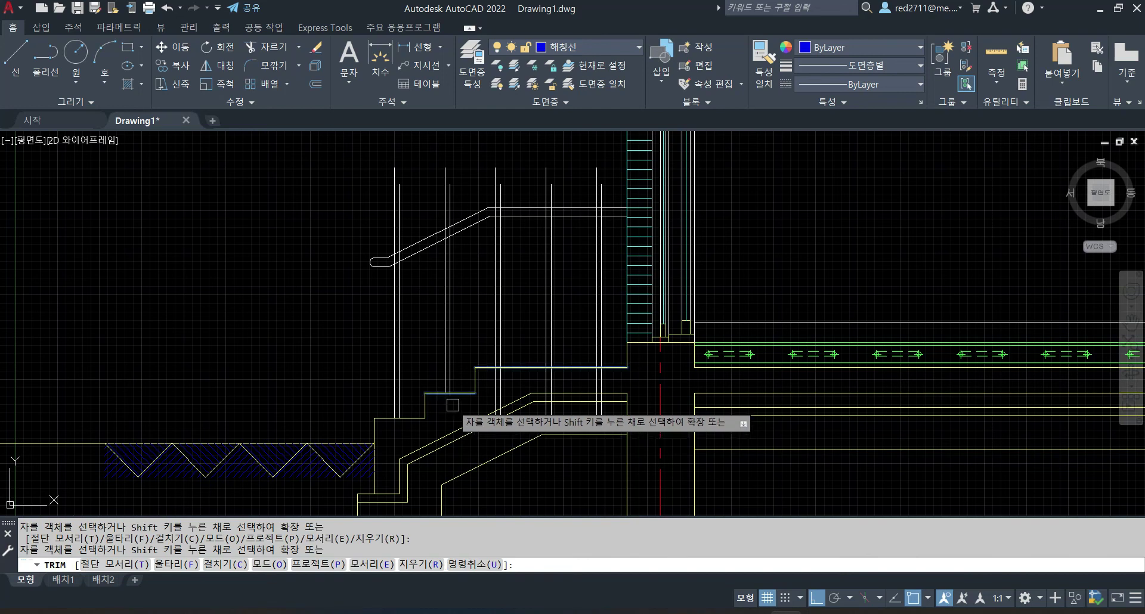
click(559, 379)
click(544, 379)
click(630, 380)
click(587, 388)
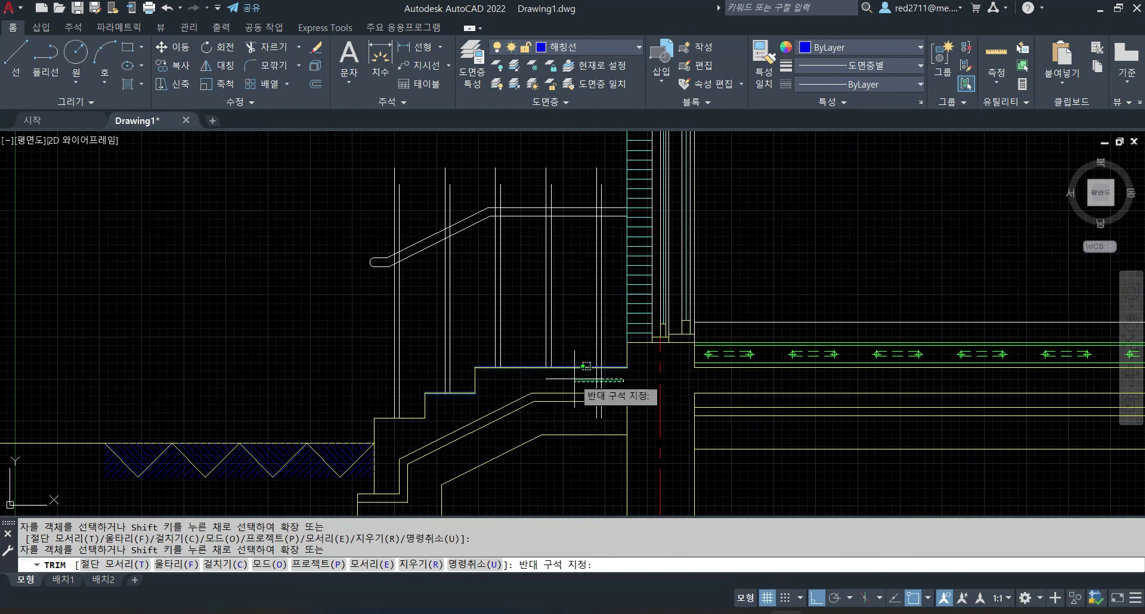
key(Escape)
Trim all post lines above the handrail, using its horizontal, sloped and end underside lines as cutting edges.
text(tr)
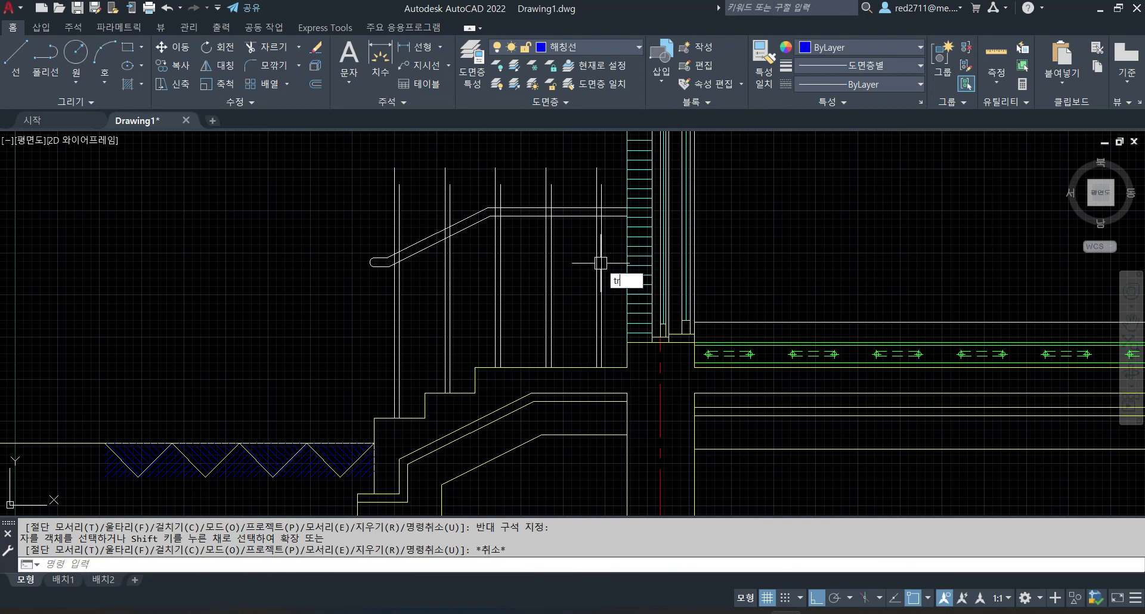
key(Return)
click(578, 217)
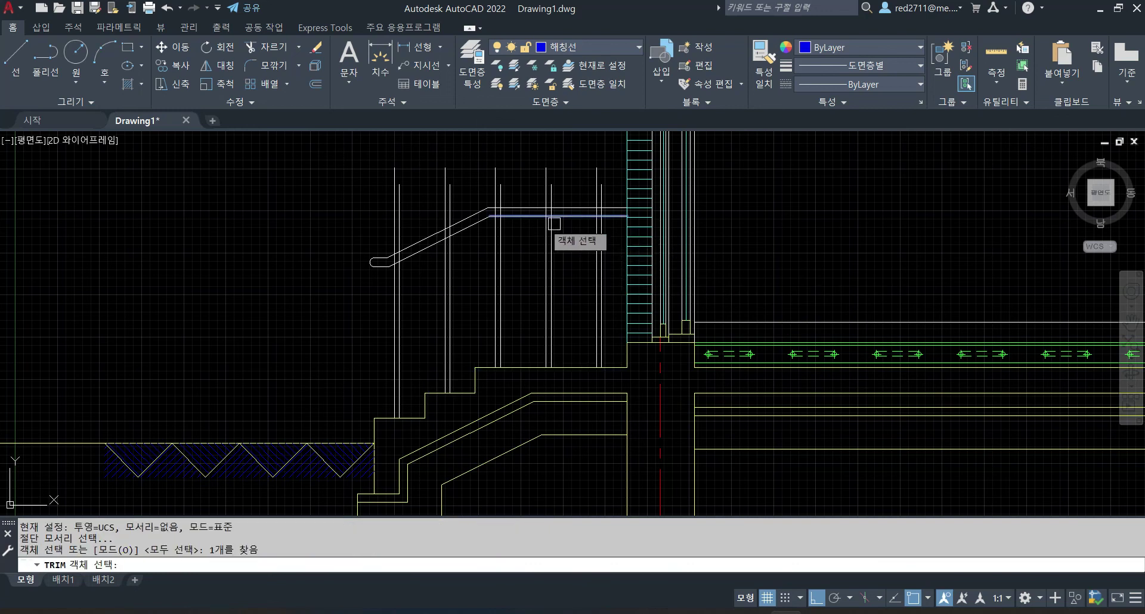
scroll(492, 232, up, 2)
click(464, 219)
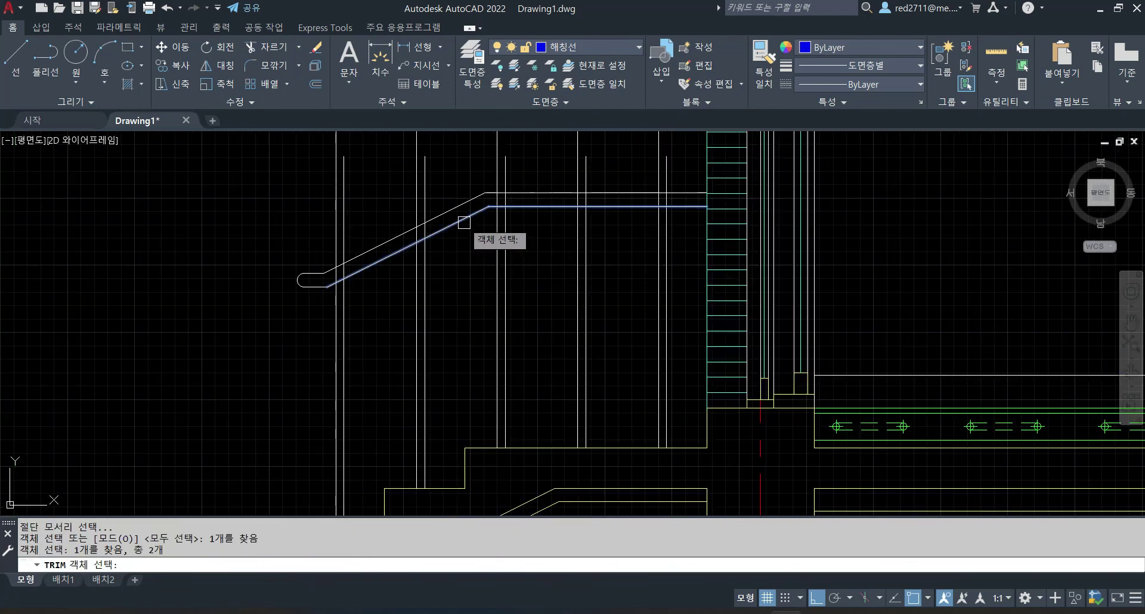
click(313, 286)
key(Return)
click(374, 183)
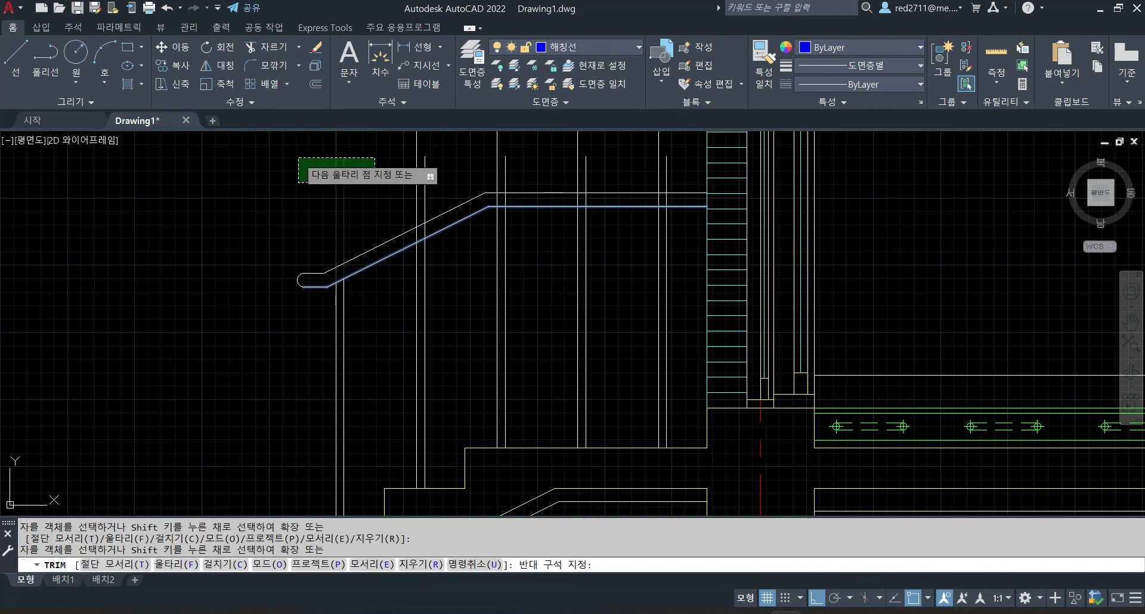
click(300, 159)
click(693, 174)
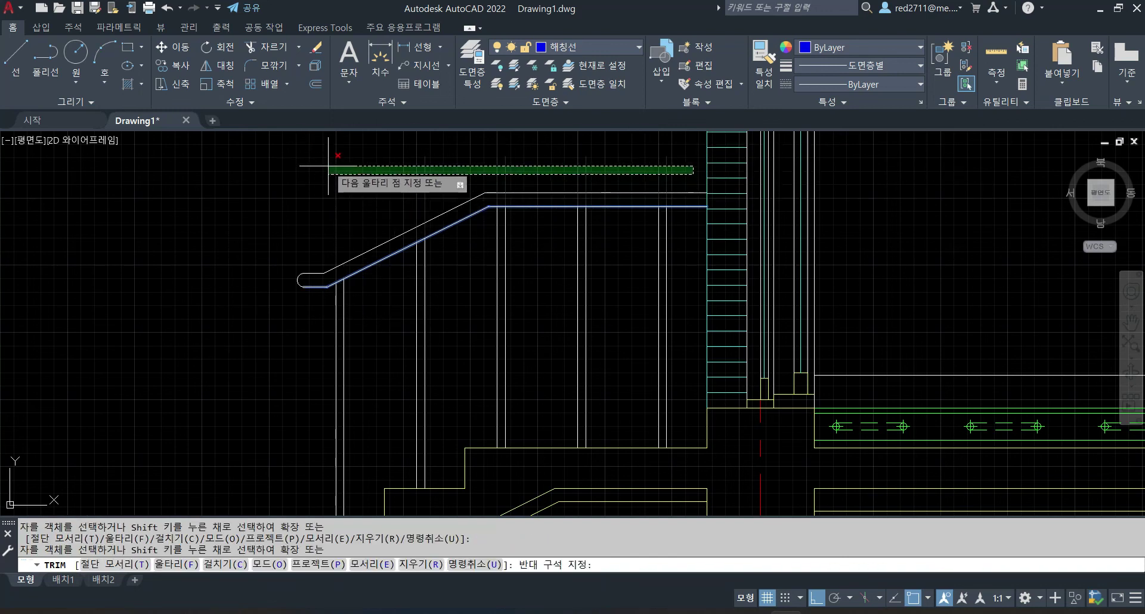
click(332, 182)
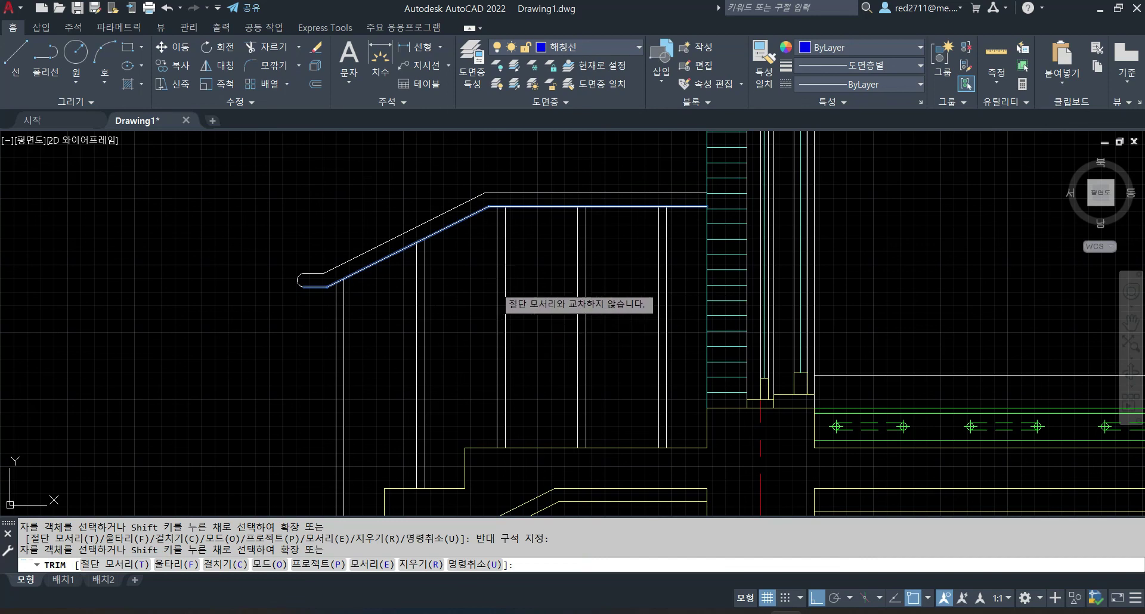
key(Escape)
Erase the two surplus rows of arrayed post lines above the handrail, around and above the eave.
scroll(519, 294, down, 4)
middle_drag(409, 278, 401, 363)
middle_drag(476, 266, 452, 334)
key(Escape)
key(Escape)
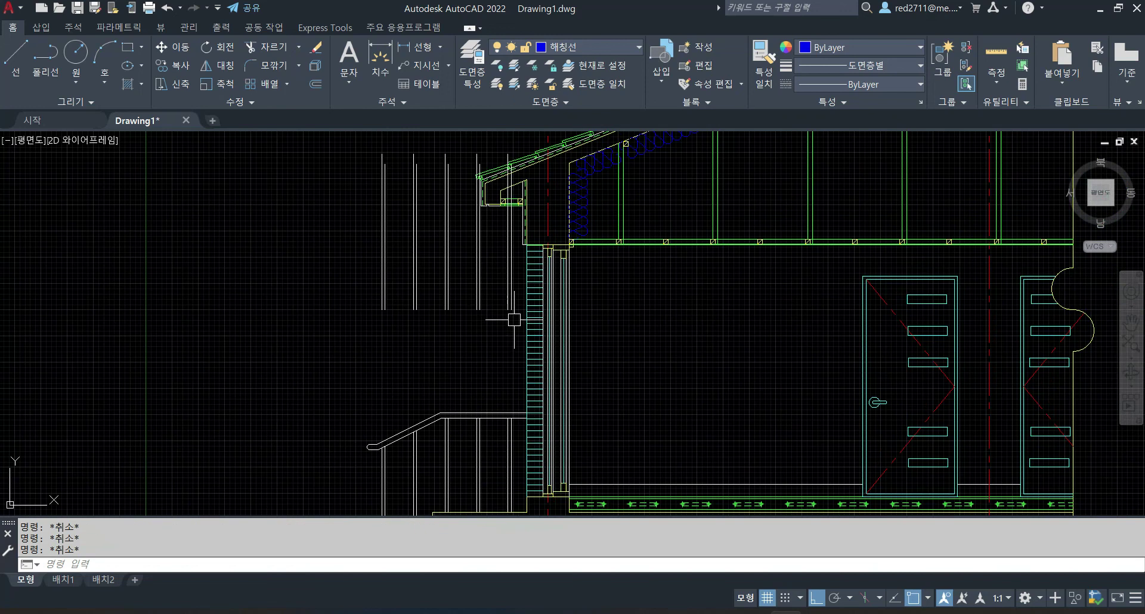
scroll(516, 325, down, 5)
scroll(513, 263, up, 4)
click(520, 292)
click(359, 164)
scroll(513, 430, up, 2)
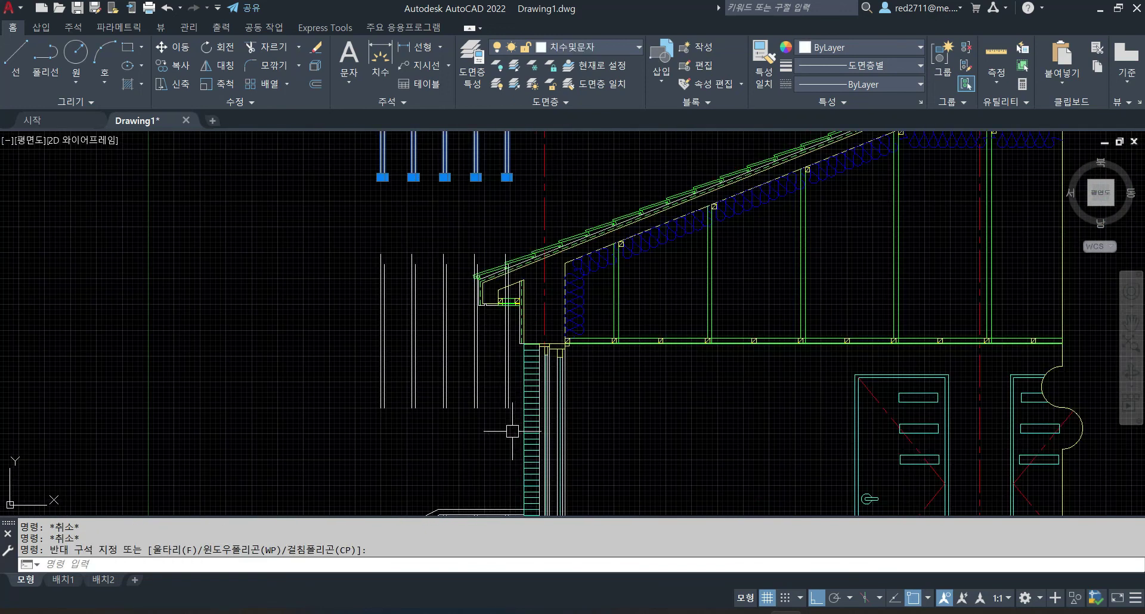
click(513, 430)
click(337, 352)
text(e)
key(Return)
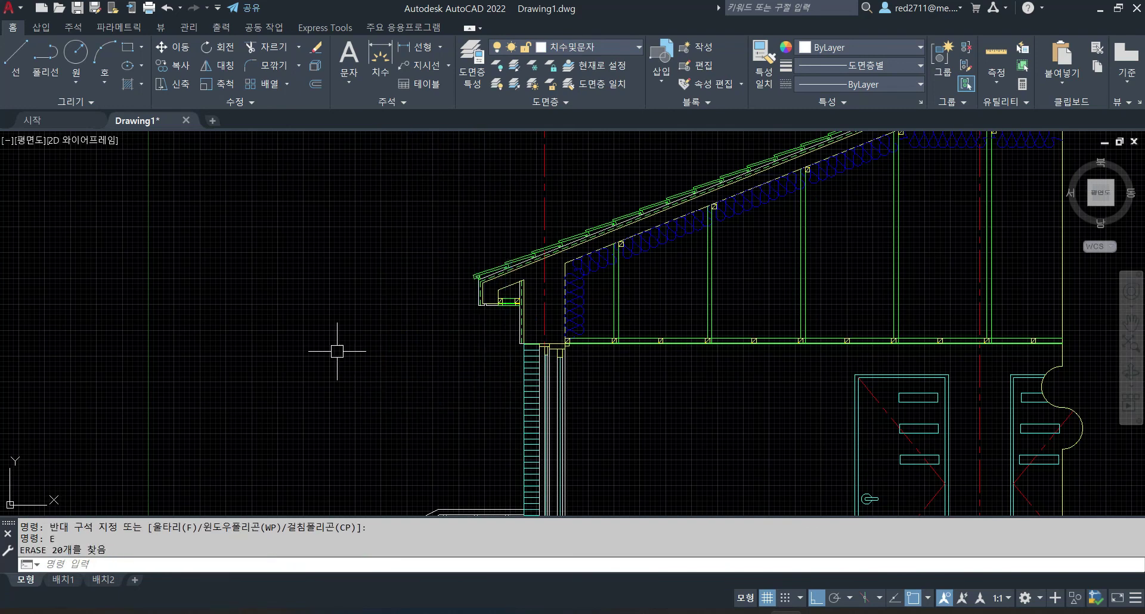
Draw a 200 by 200 rectangle from the eave fascia's lower outer corner, with its opposite corner at @-200,200.
scroll(479, 338, down, 3)
scroll(452, 390, down, 1)
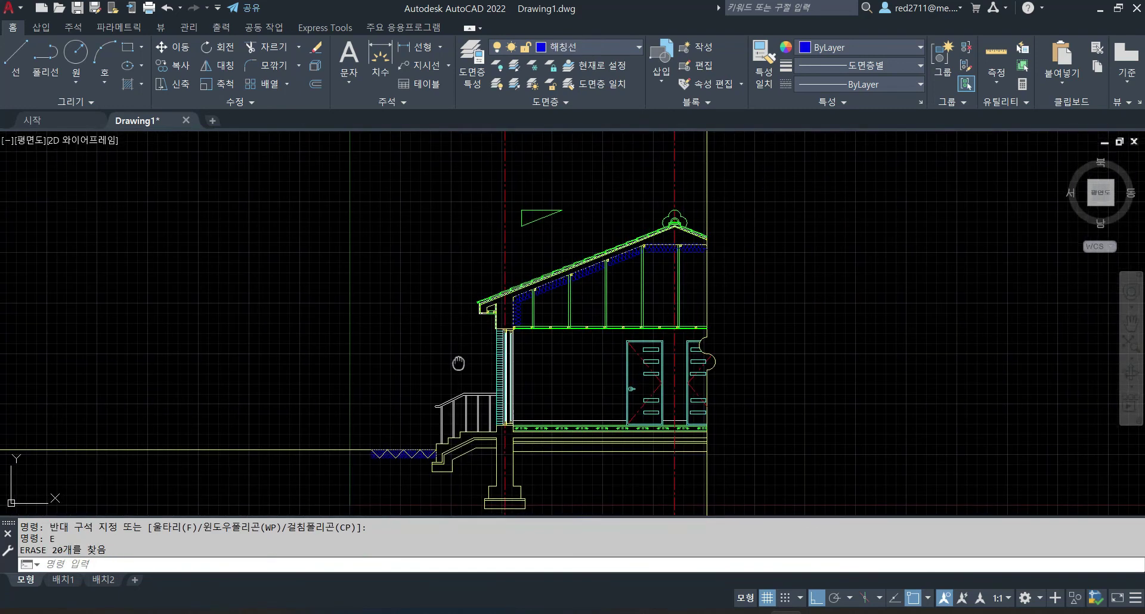
scroll(452, 389, up, 1)
scroll(418, 353, up, 1)
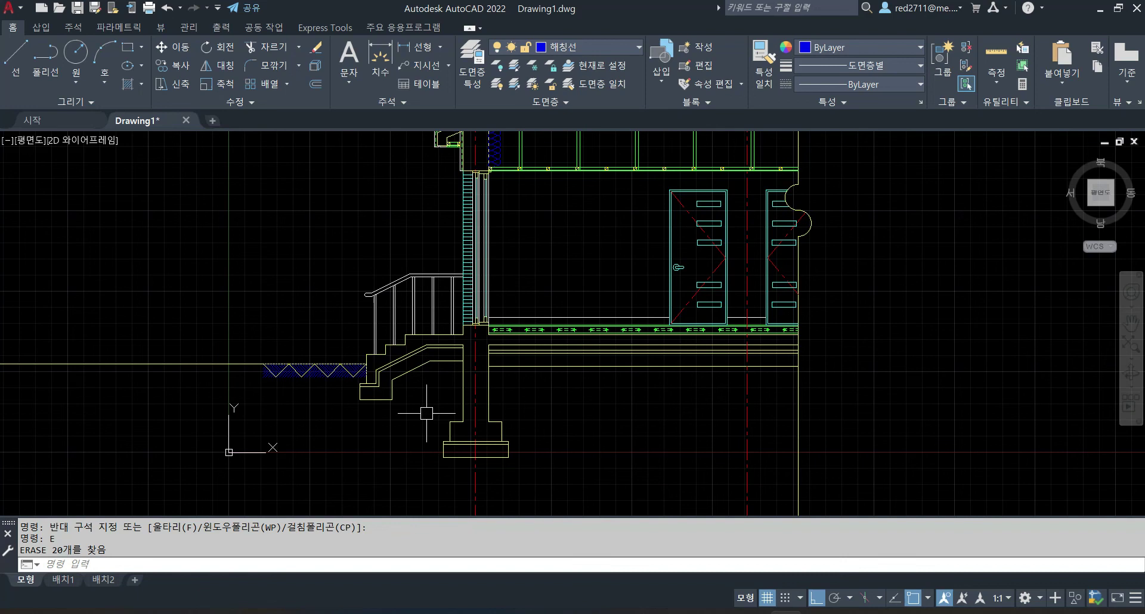
middle_drag(382, 235, 421, 307)
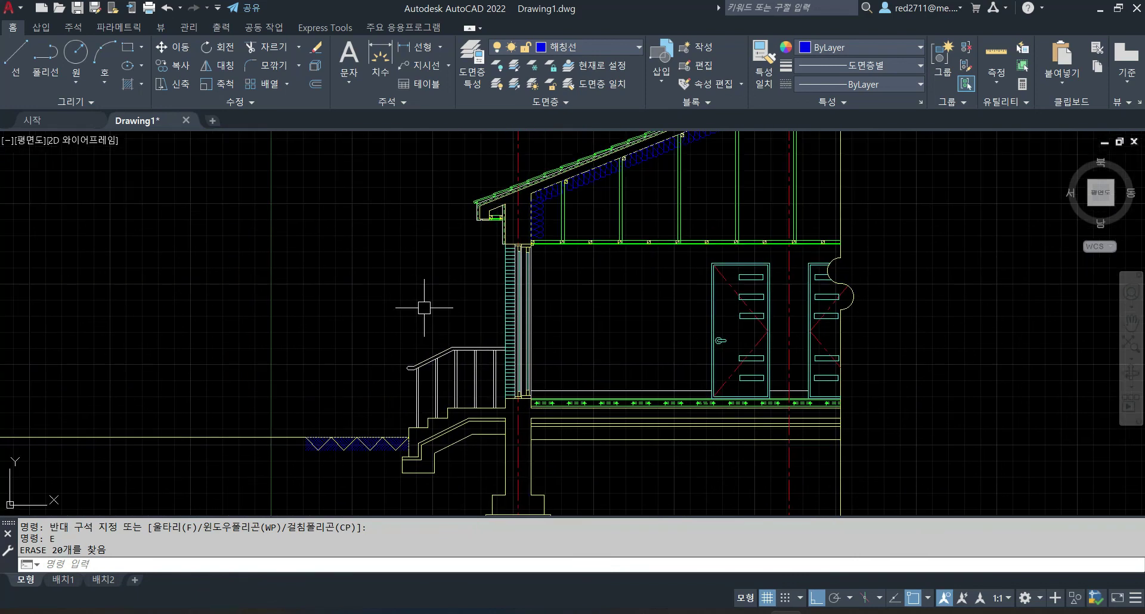
scroll(466, 220, up, 1)
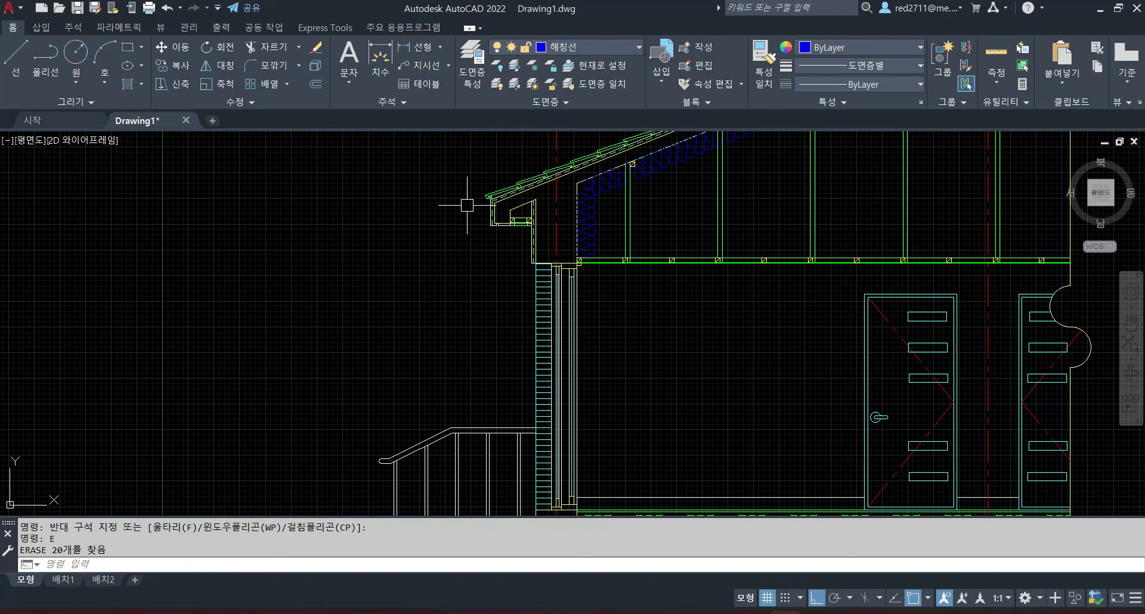
scroll(439, 231, up, 1)
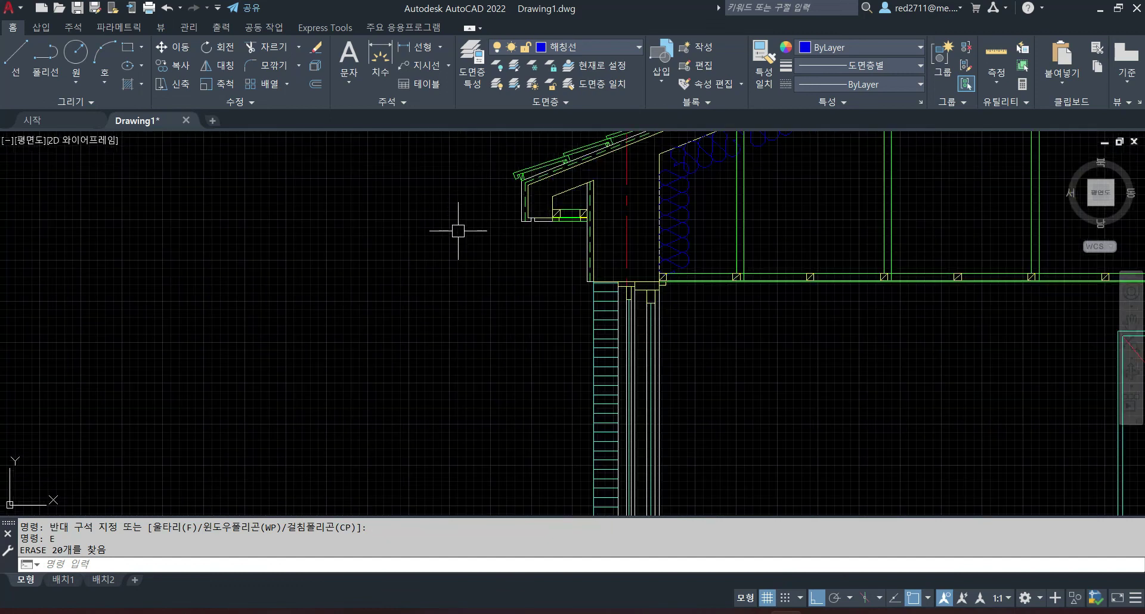
middle_drag(401, 235, 460, 278)
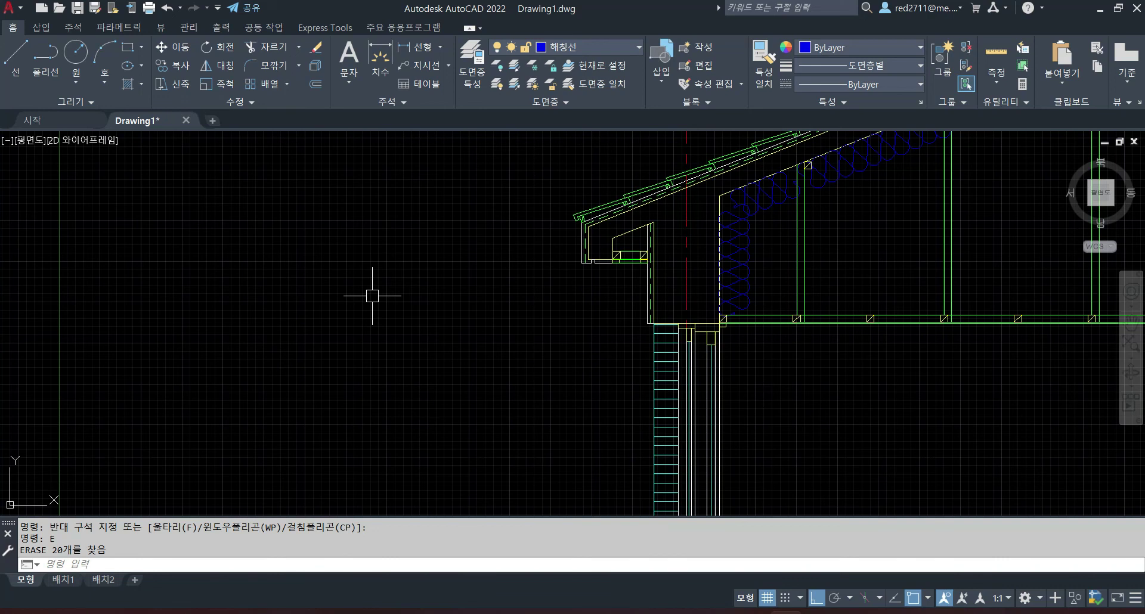
text(r)
key(Return)
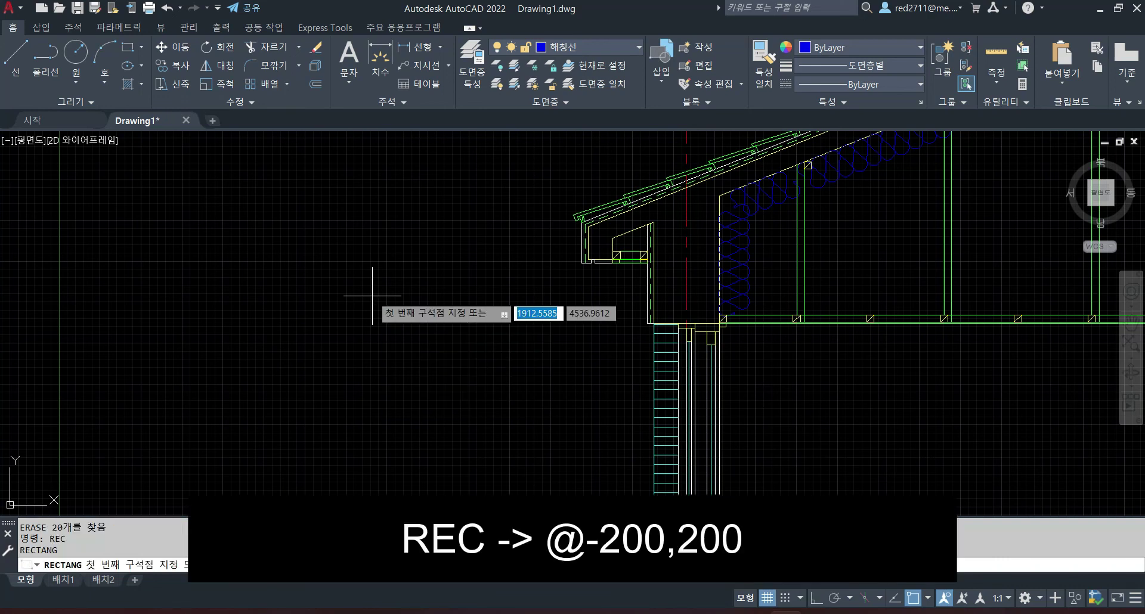
scroll(648, 257, up, 4)
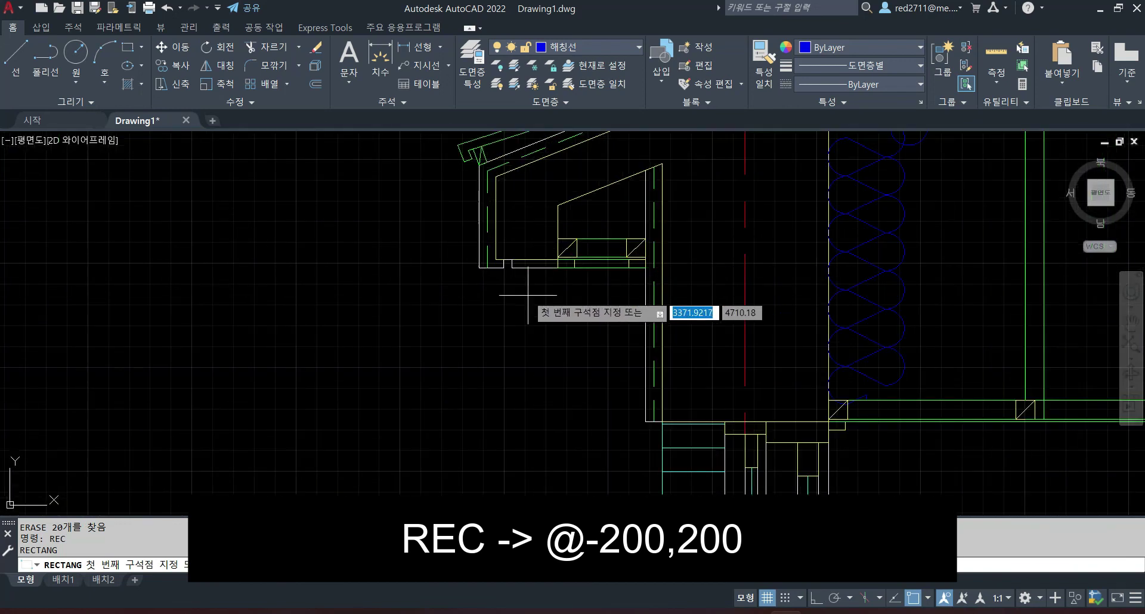
click(479, 268)
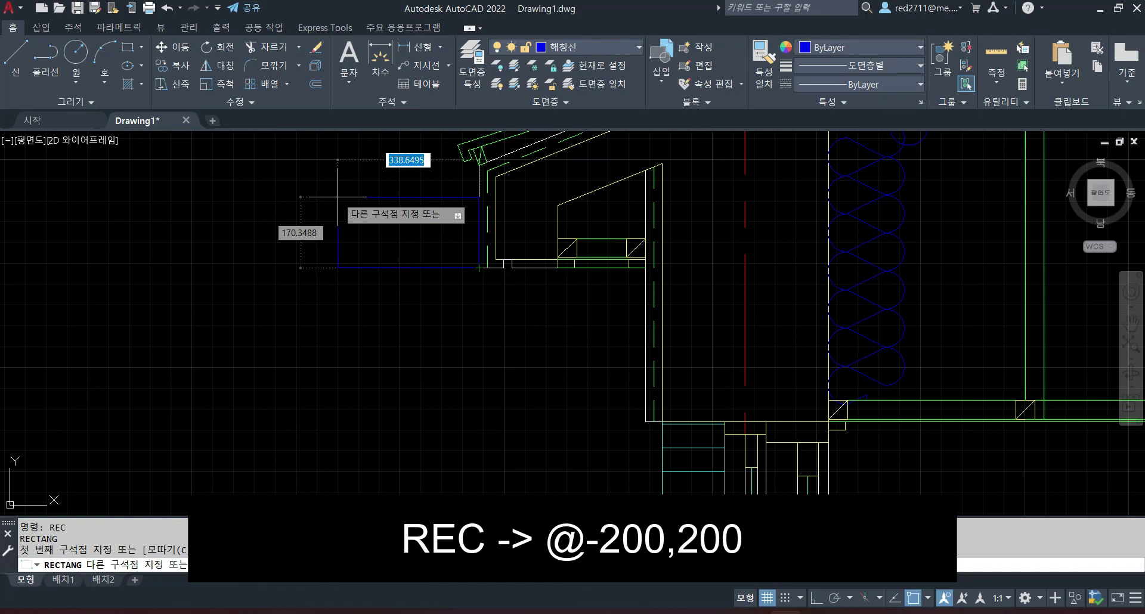
text(@-2)
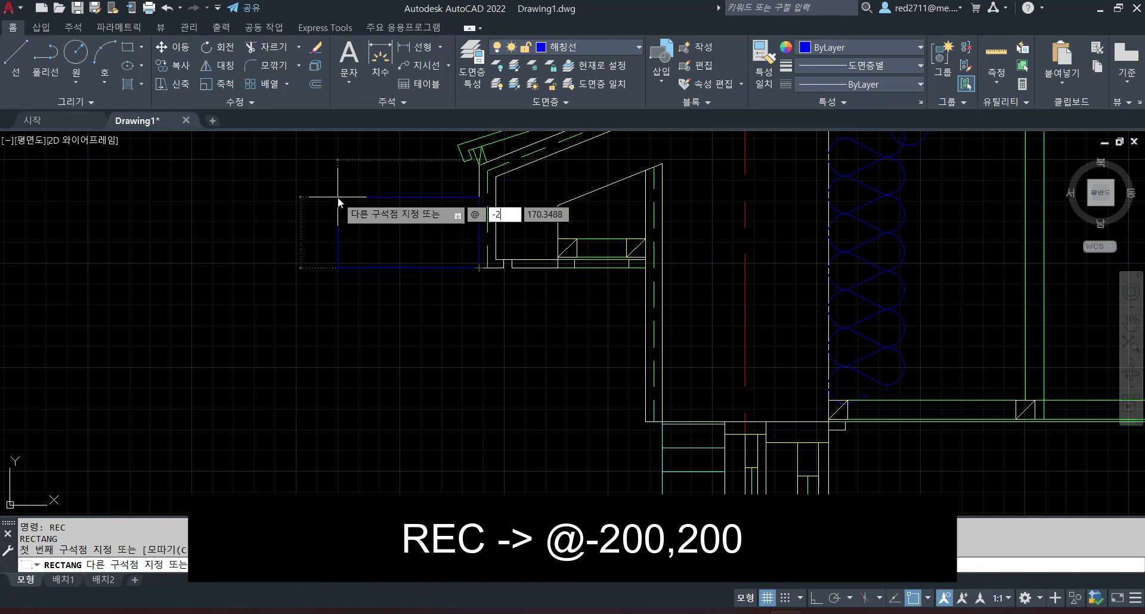
text(00,2)
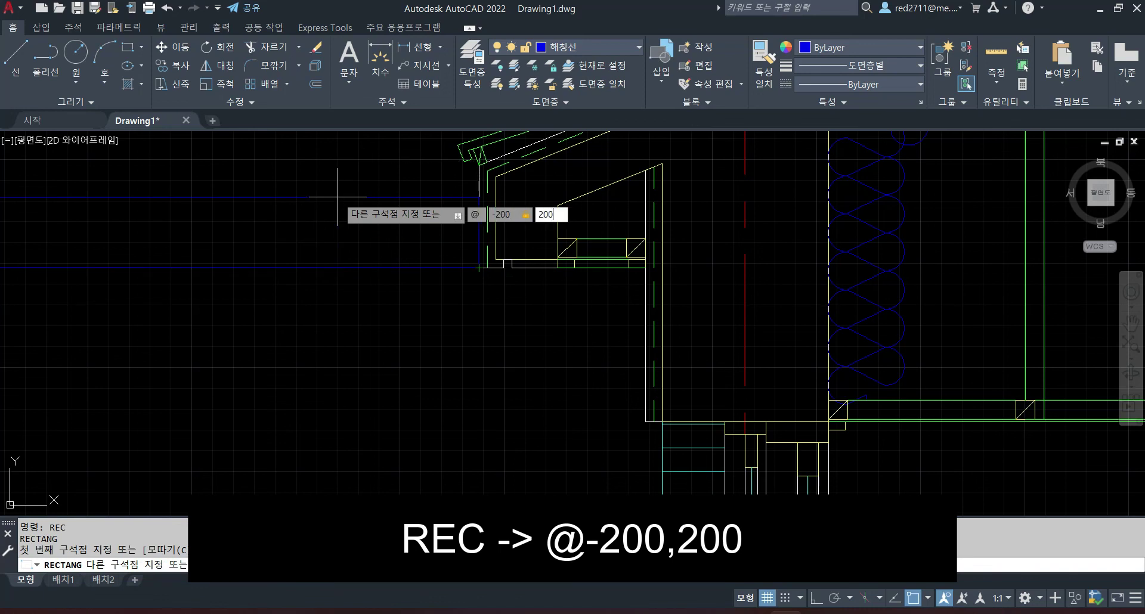
key(Return)
key(Escape)
key(Escape)
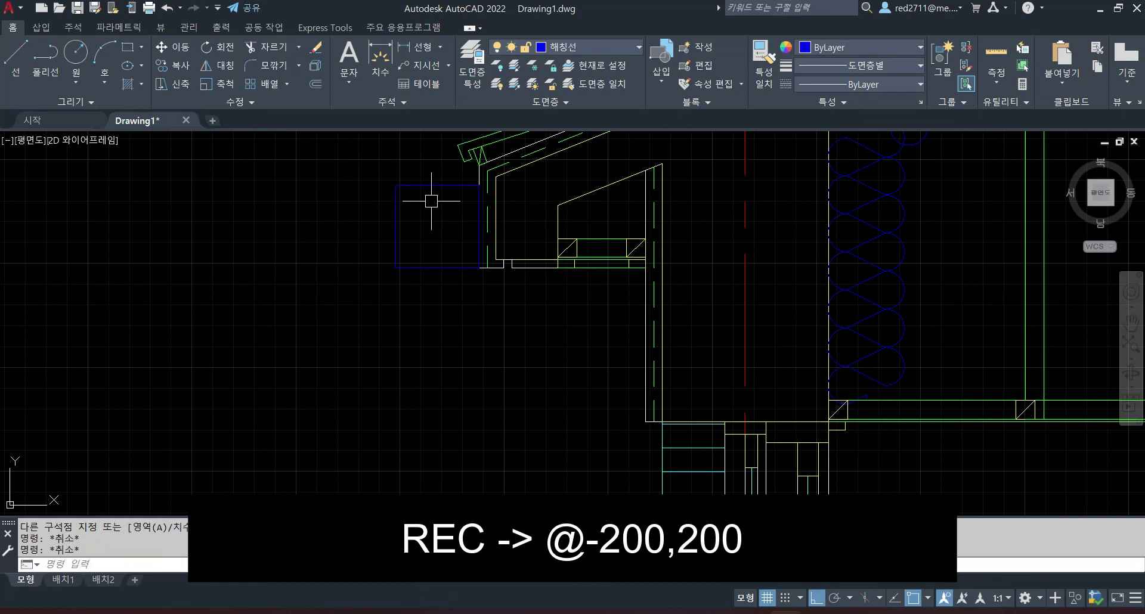
Move the square beside the eave fascia onto the 입면선 layer and clear the selection.
click(417, 223)
click(341, 204)
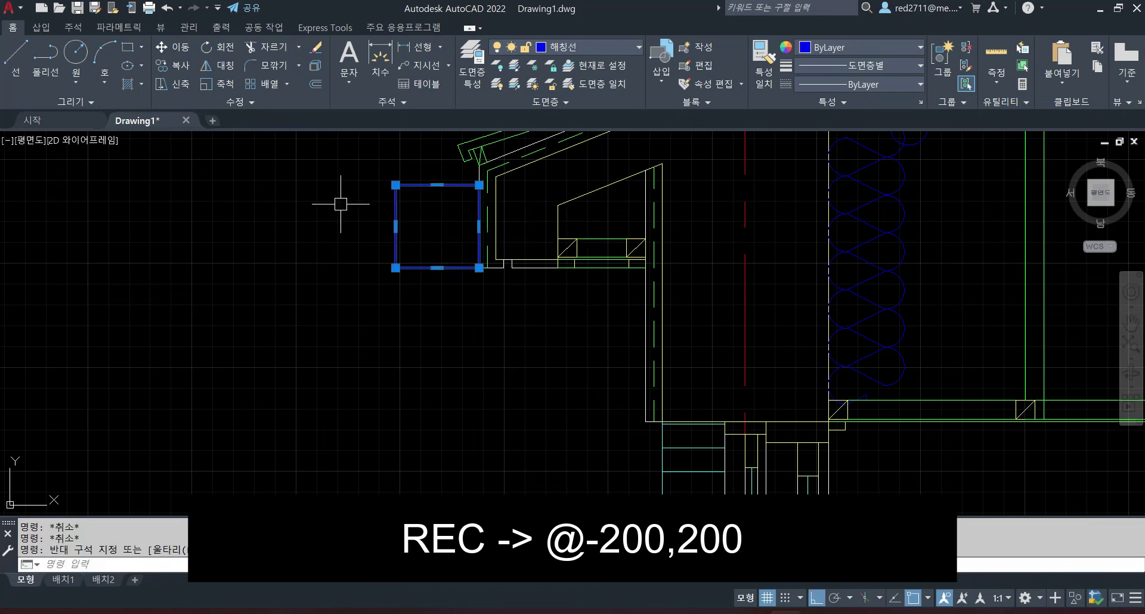
scroll(494, 267, down, 4)
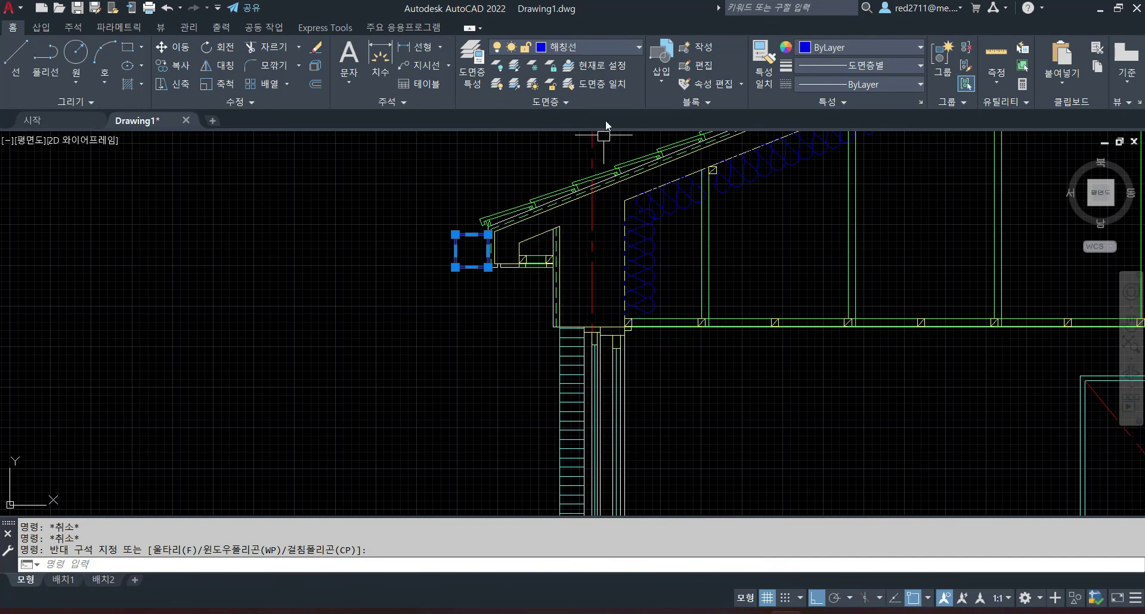
click(609, 44)
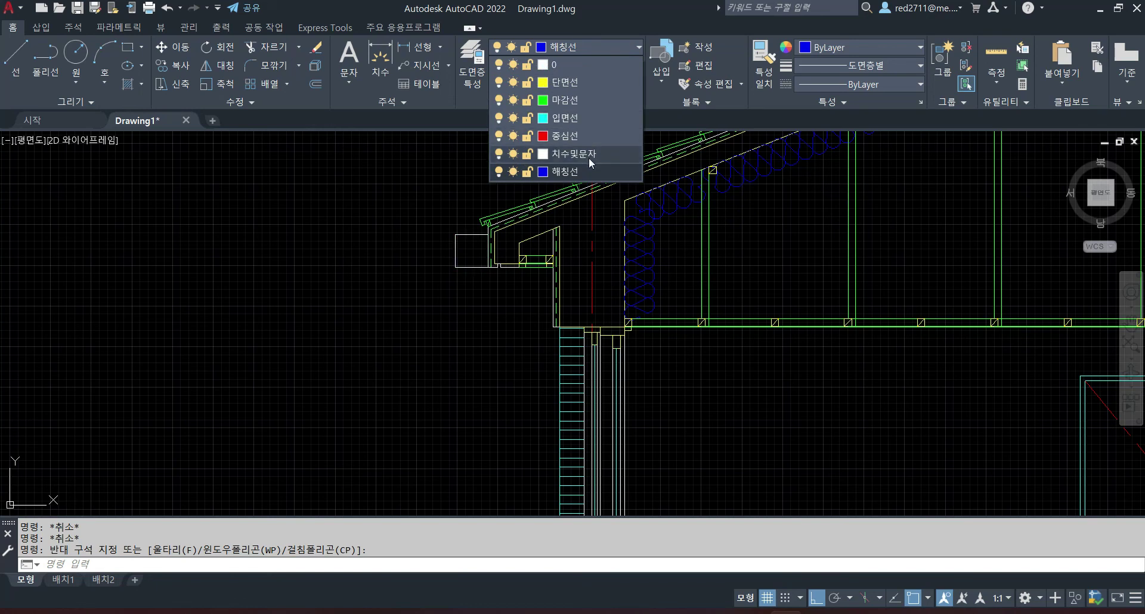
scroll(509, 347, down, 3)
scroll(461, 372, up, 2)
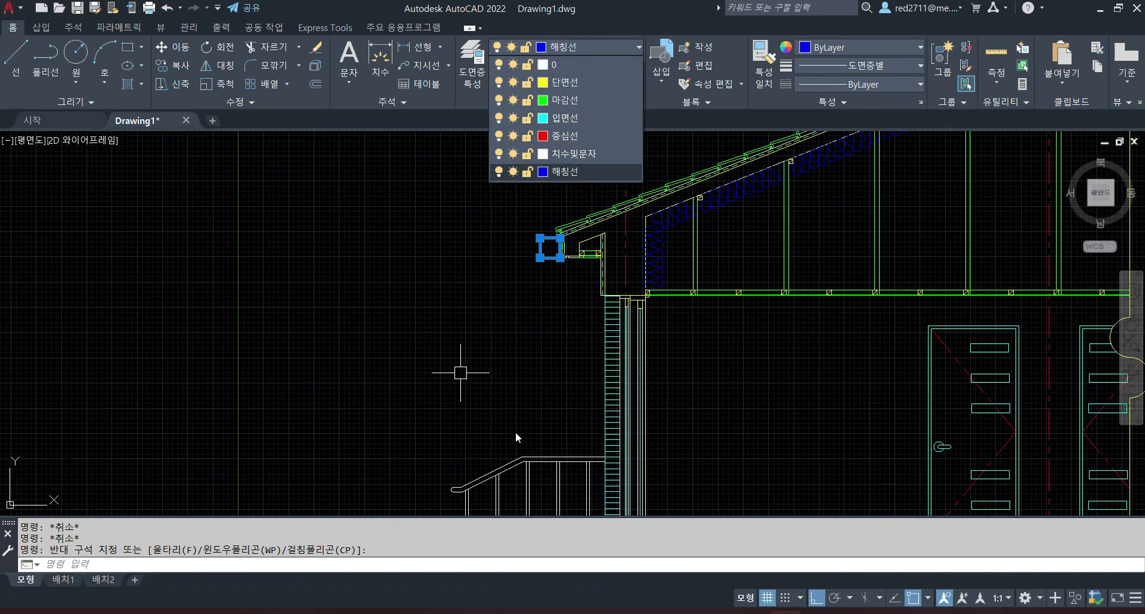
click(582, 118)
click(547, 300)
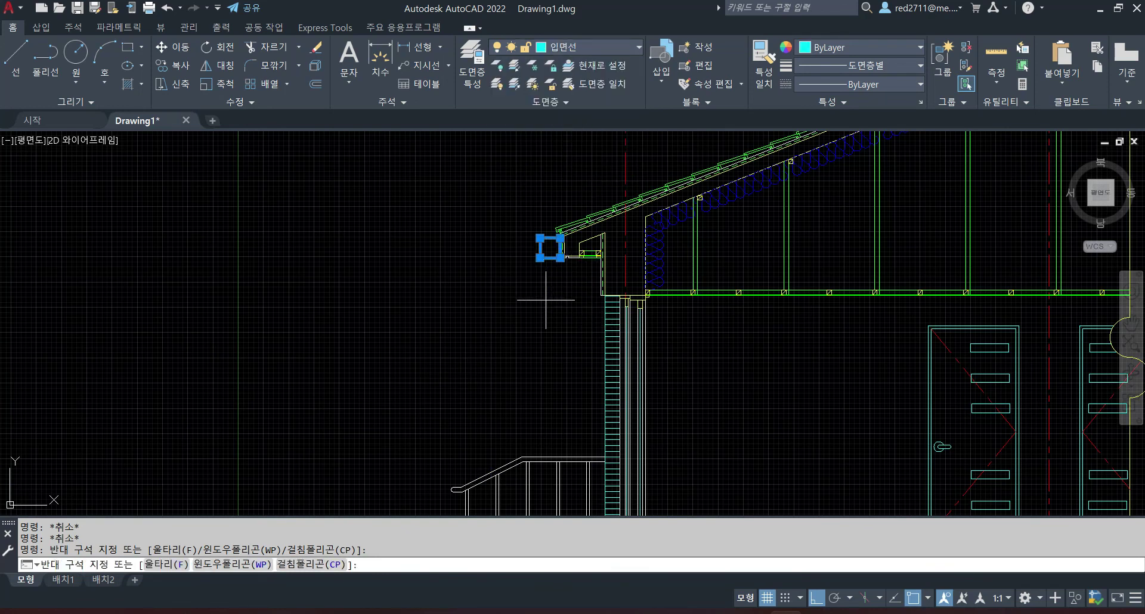
click(487, 307)
key(Escape)
key(Escape)
key(Escape)
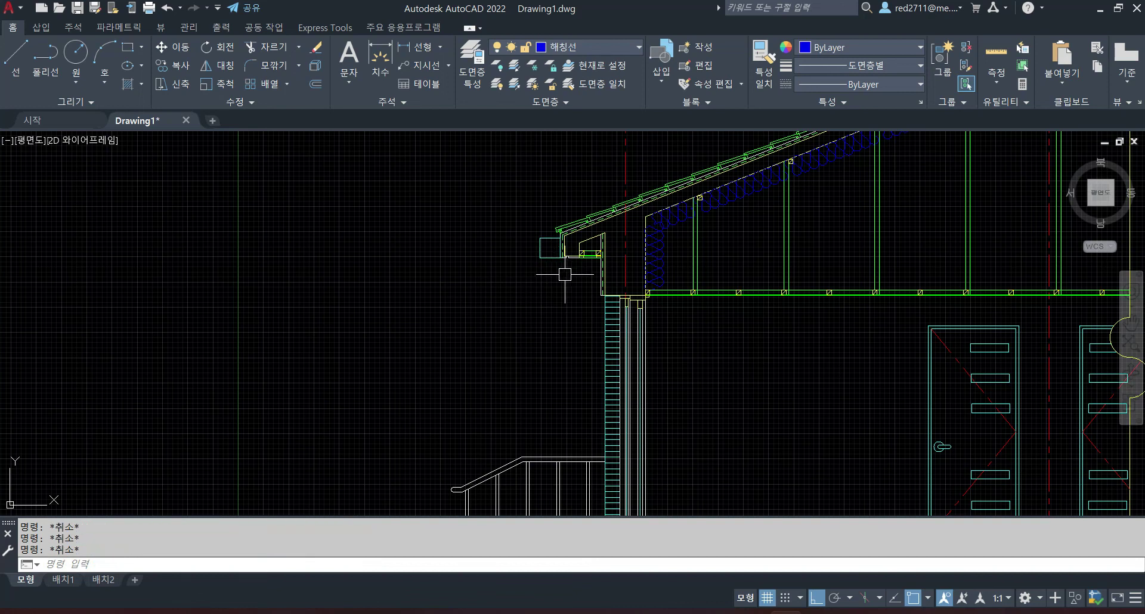
scroll(603, 272, up, 2)
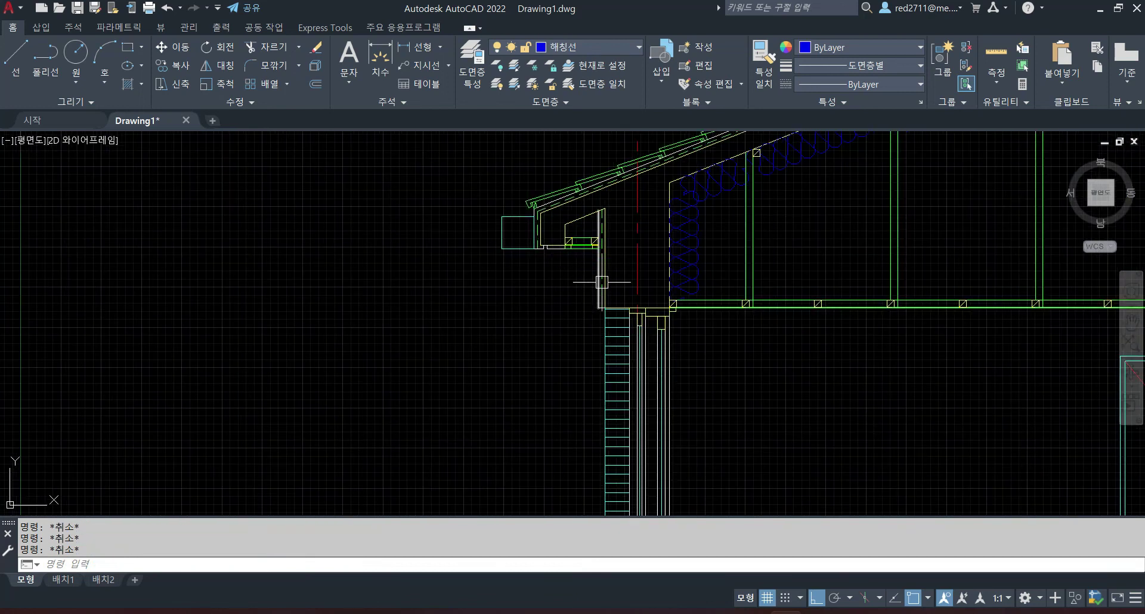
scroll(587, 290, up, 4)
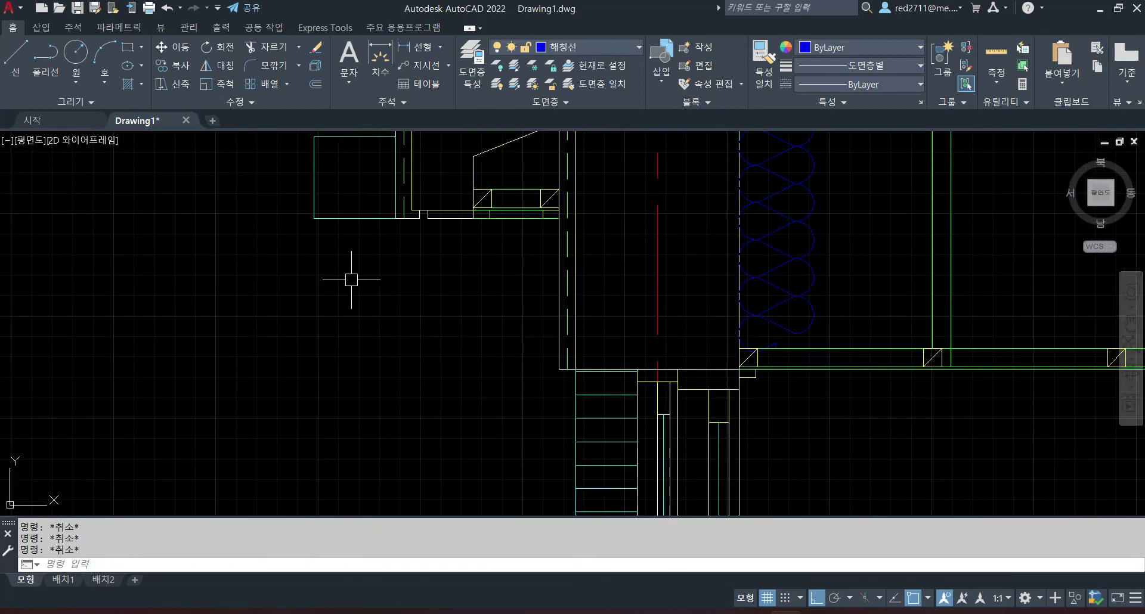
scroll(530, 310, down, 2)
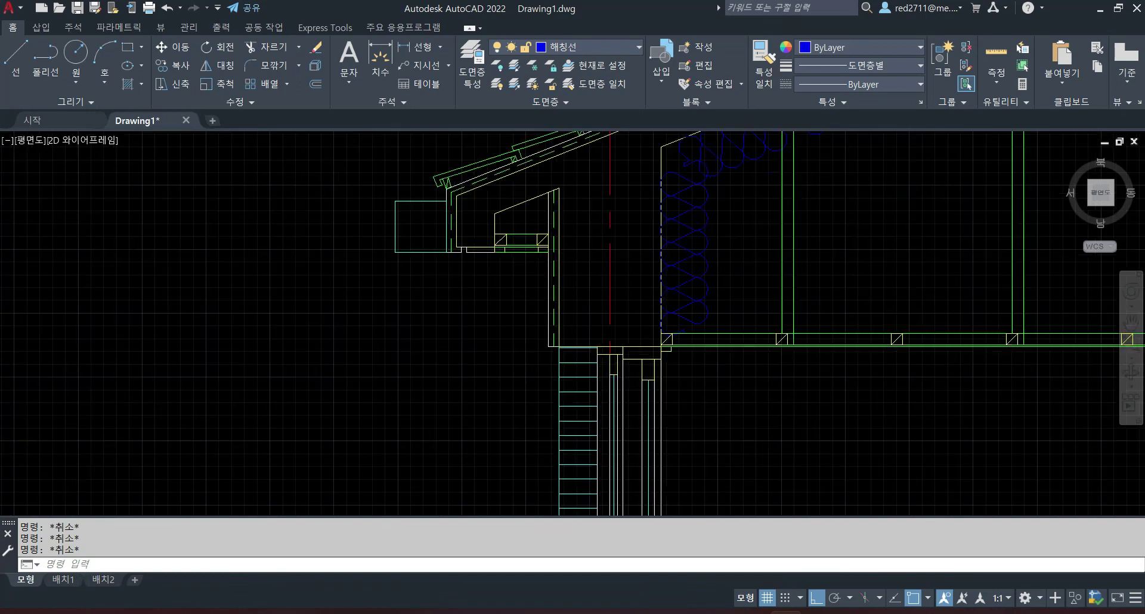
Copy the square beside the eave fascia so its upper corner meets the junction of the soffit underside and the wall face.
scroll(374, 260, up, 2)
click(366, 251)
text(co)
key(Return)
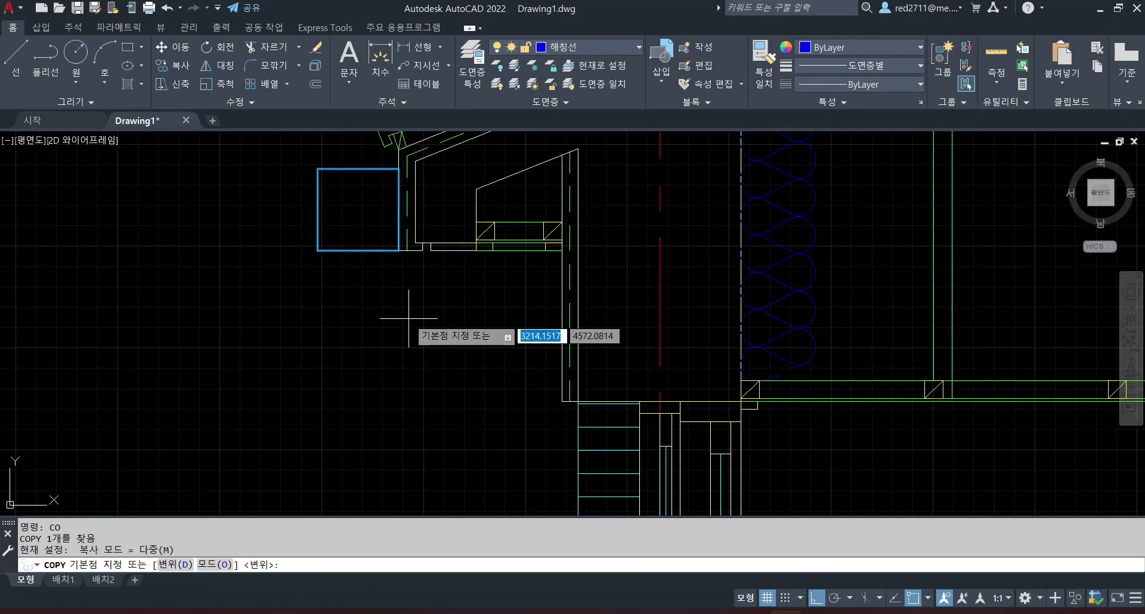
click(399, 169)
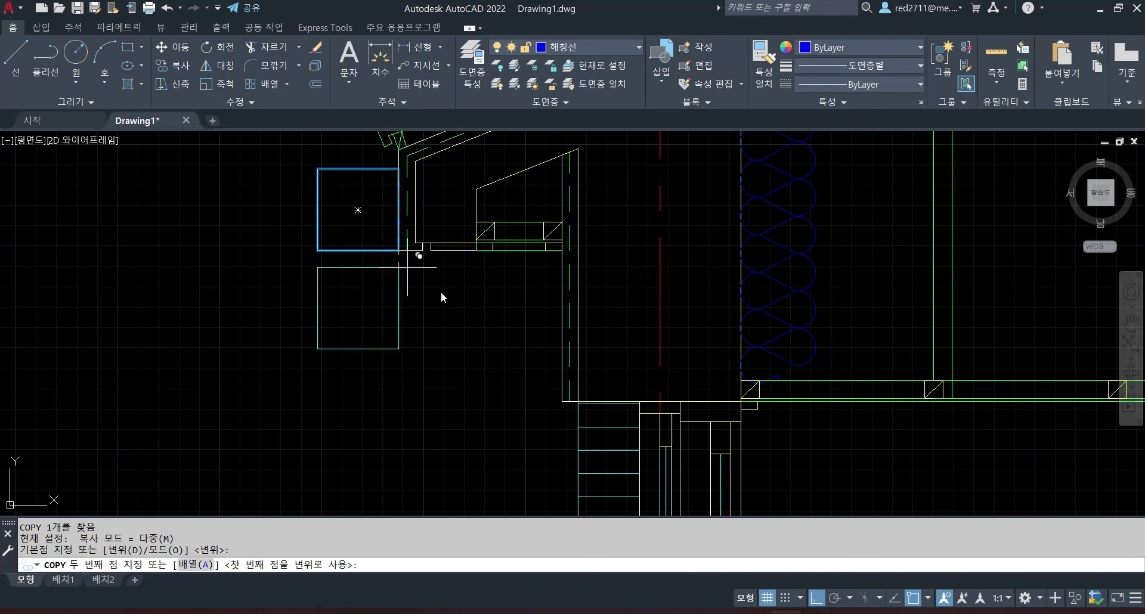
click(562, 251)
key(Escape)
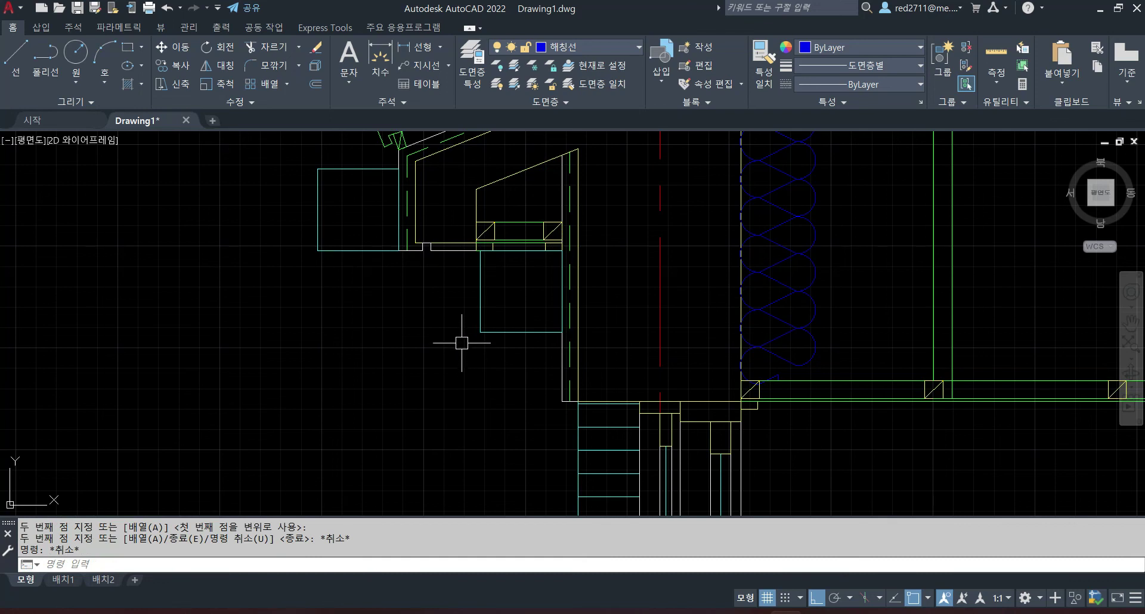
key(Escape)
key(Escape)
Draw a vertical line about 419 long down from the outer square's bottom midpoint and a crossing horizontal line from the wall square's outer-side midpoint.
text(L)
key(Return)
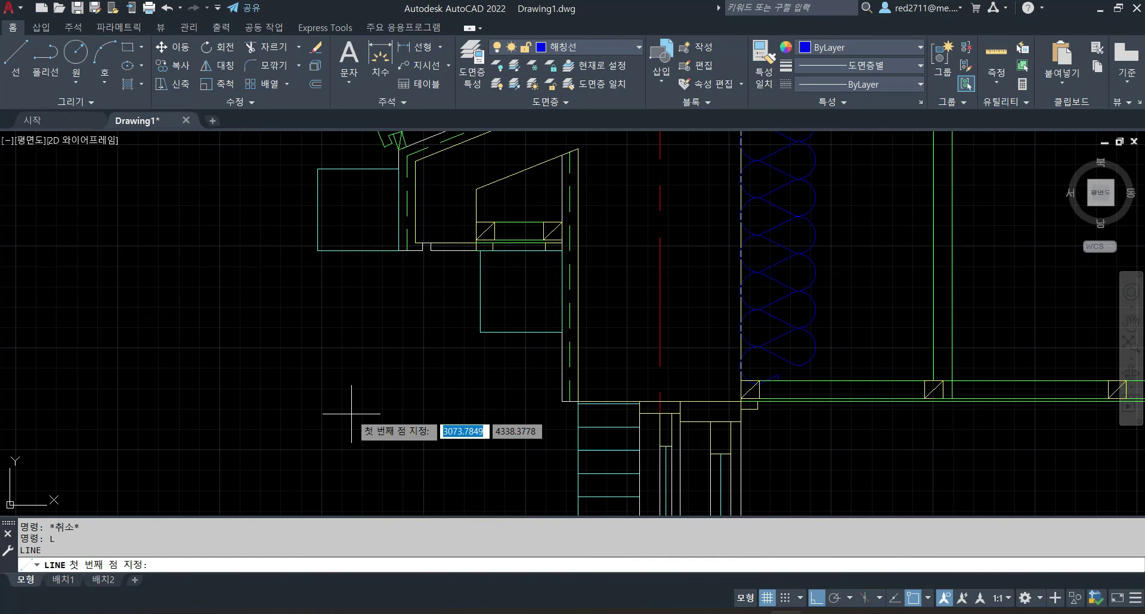
click(359, 250)
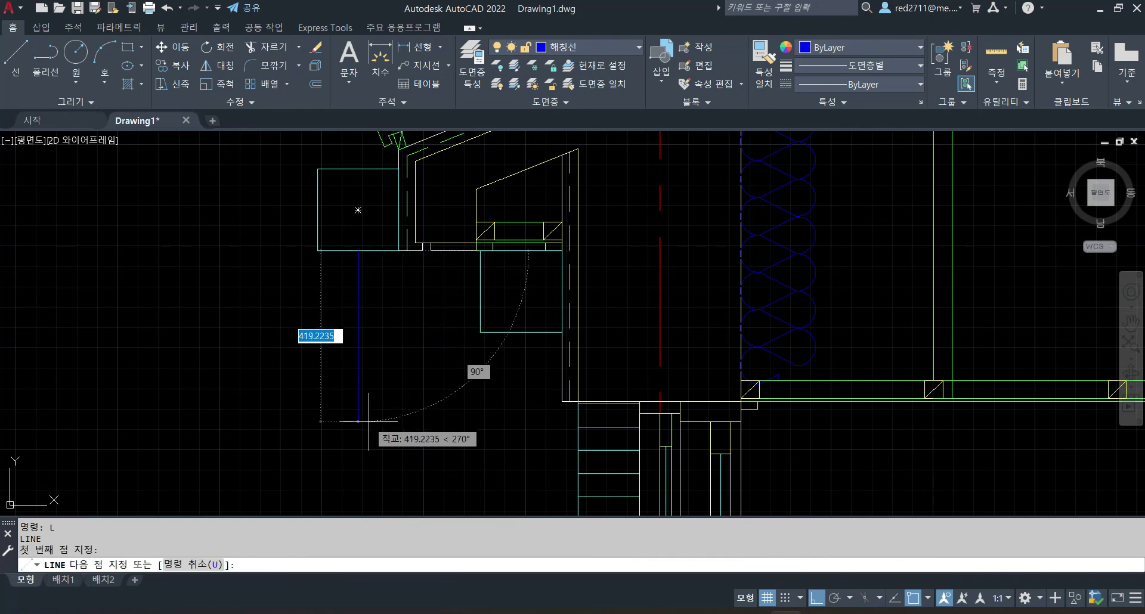
click(369, 421)
key(Return)
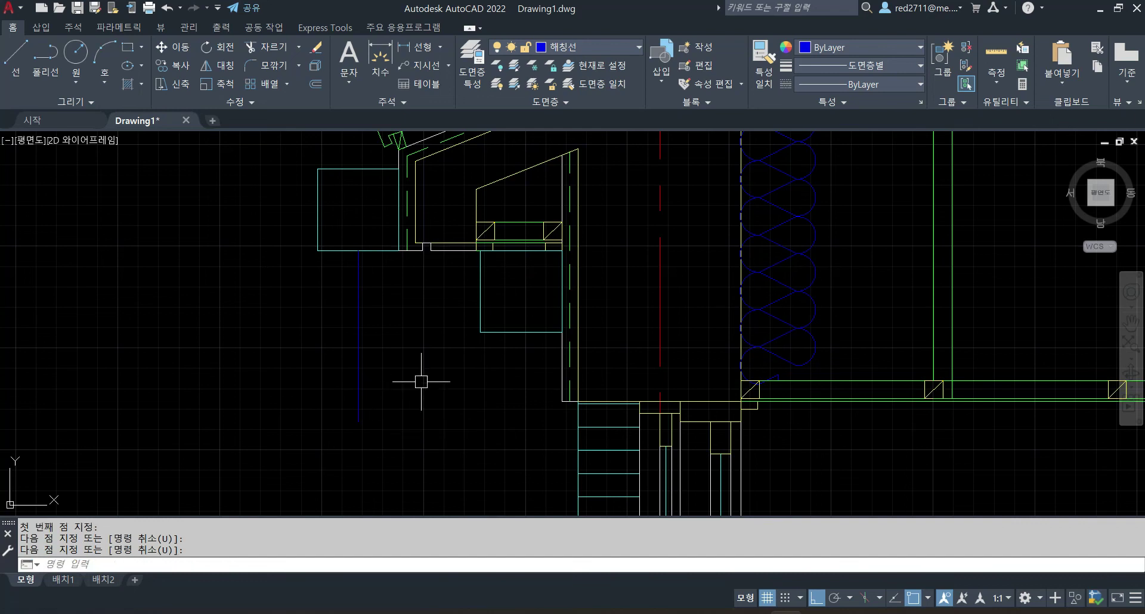
key(Return)
click(480, 293)
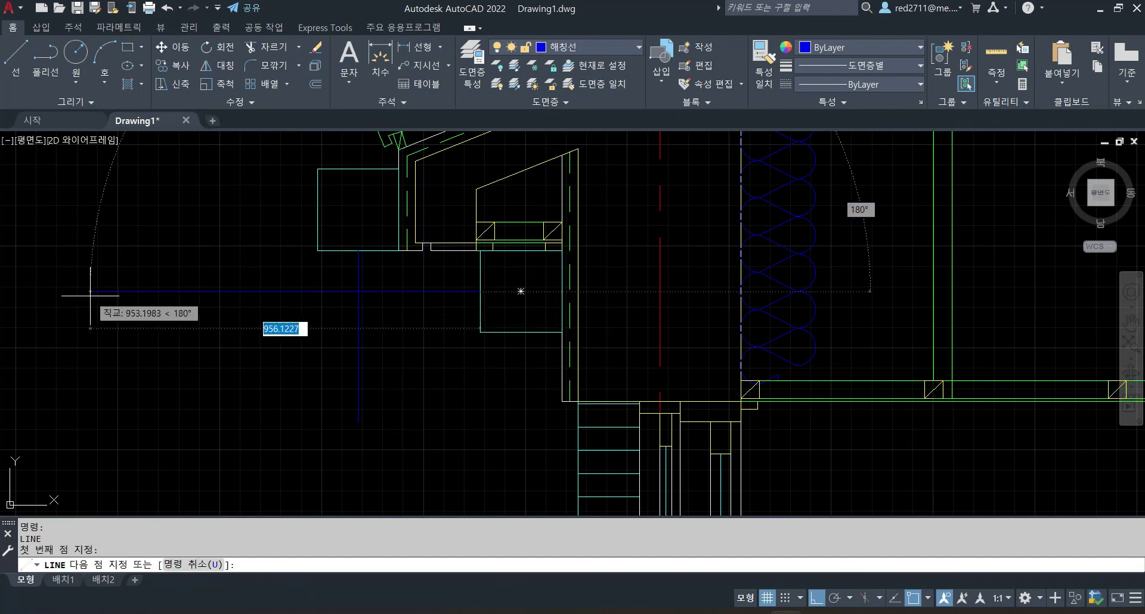
click(281, 292)
key(Return)
Move the two crossing lines beneath the eave onto the 입면선 layer and clear the selection.
click(402, 343)
click(336, 282)
click(600, 46)
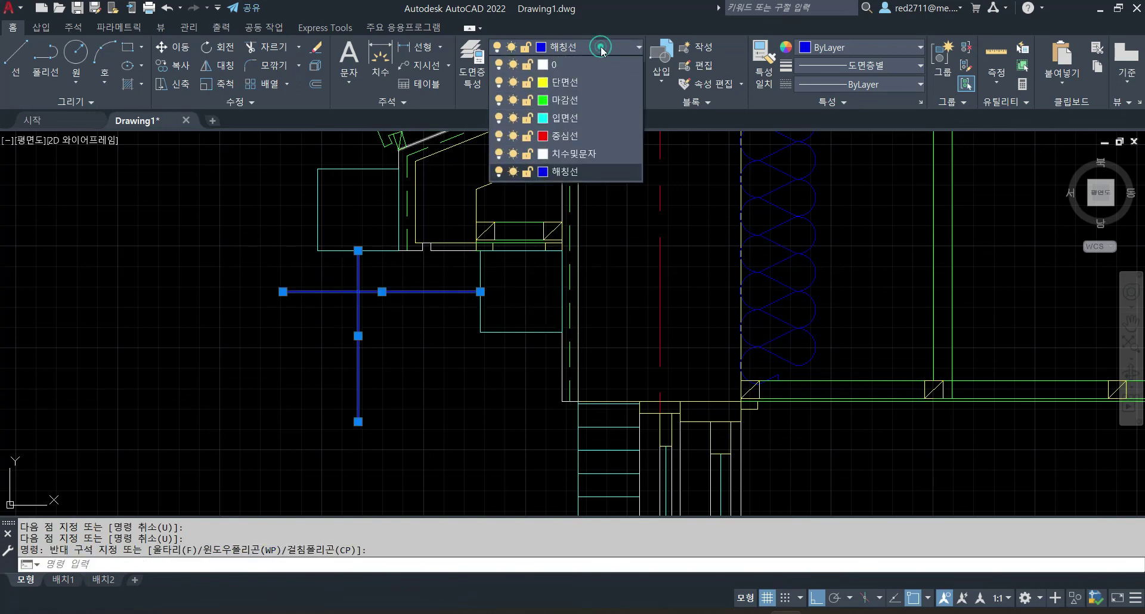
click(593, 118)
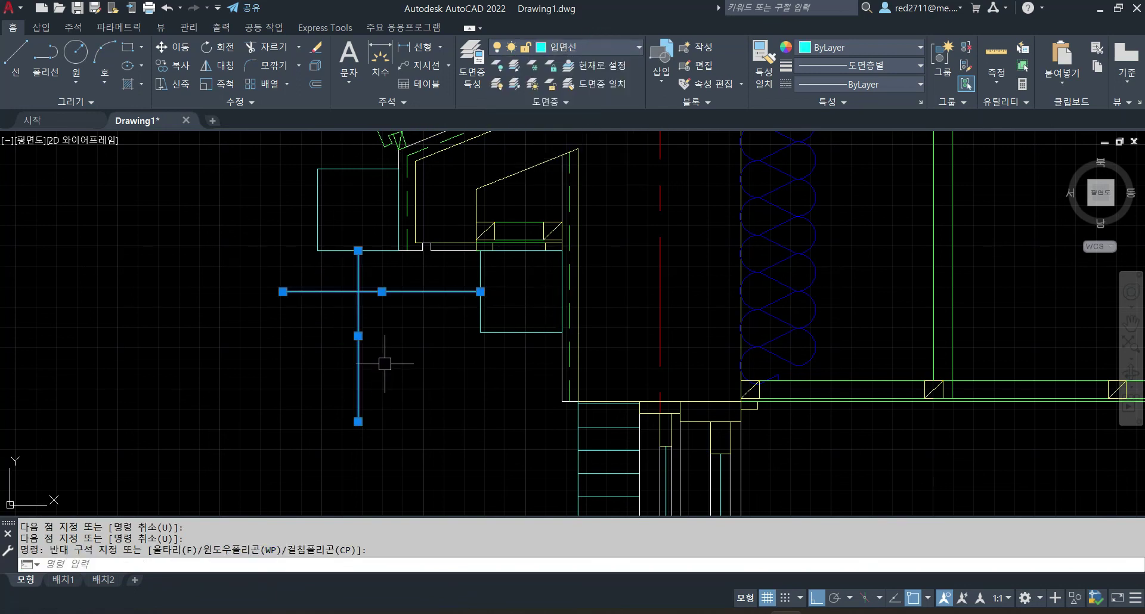
key(Escape)
key(Escape)
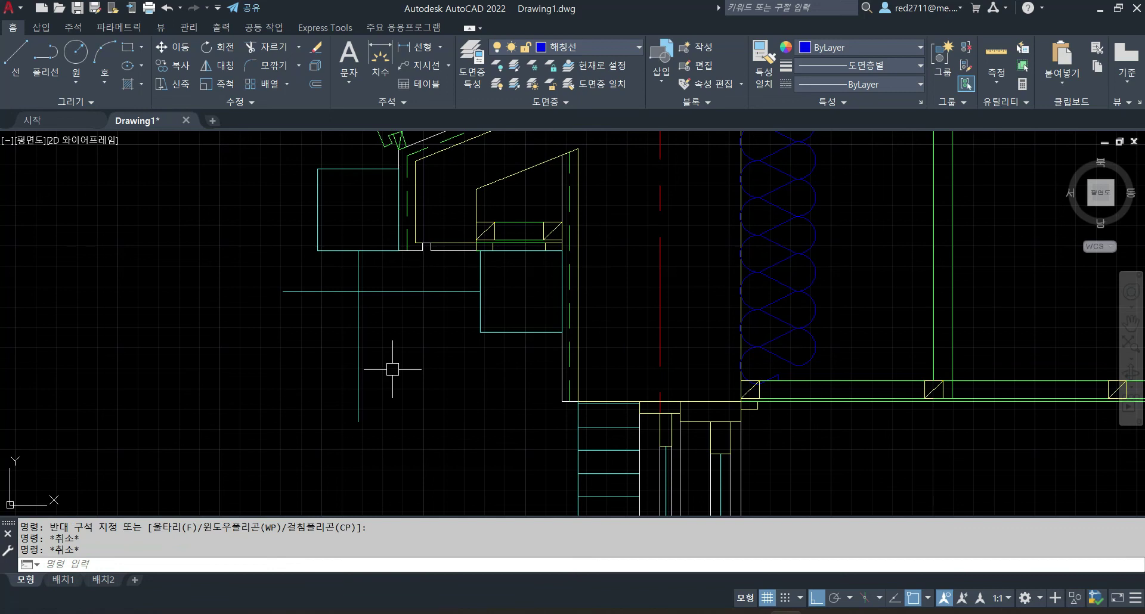
Fillet the two crossing lines with radius 0 into a corner connecting the two squares.
text(f)
key(Return)
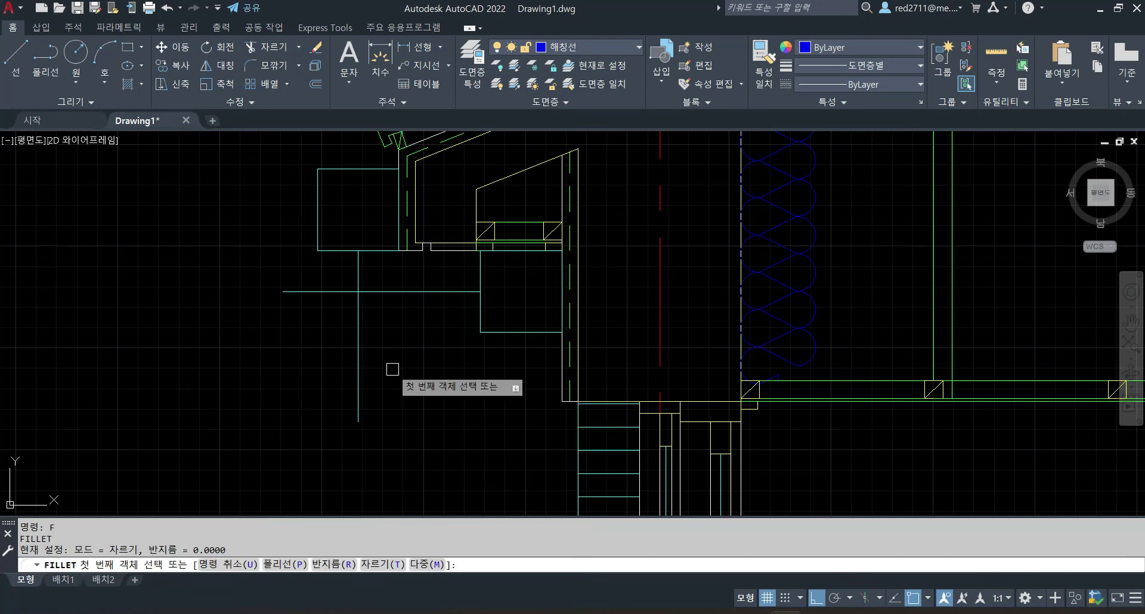
click(419, 288)
click(359, 265)
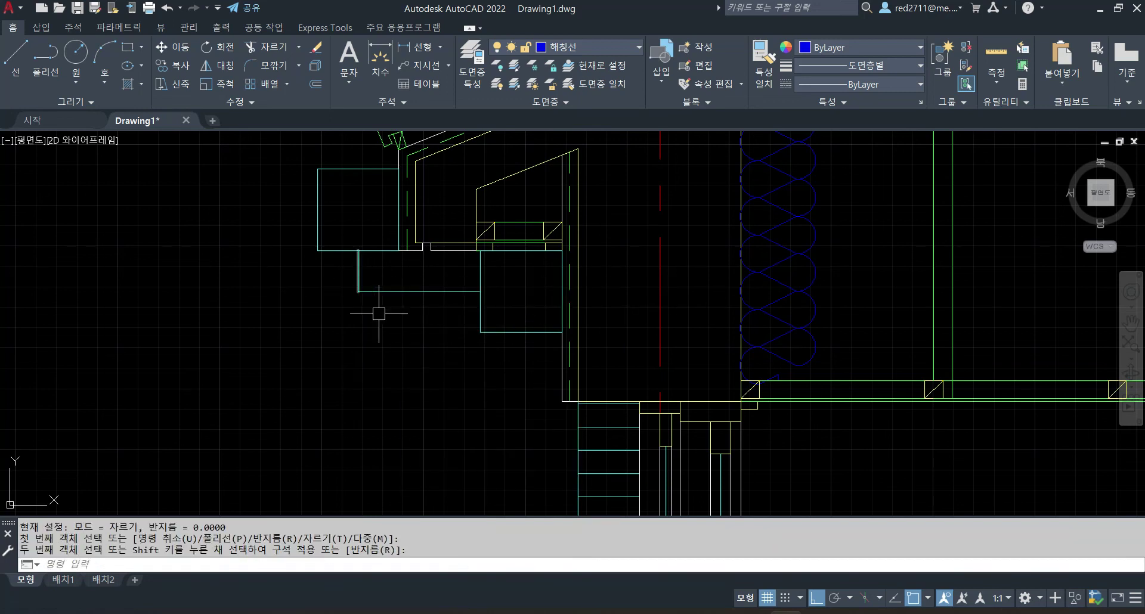
key(Escape)
key(Escape)
key(Escape)
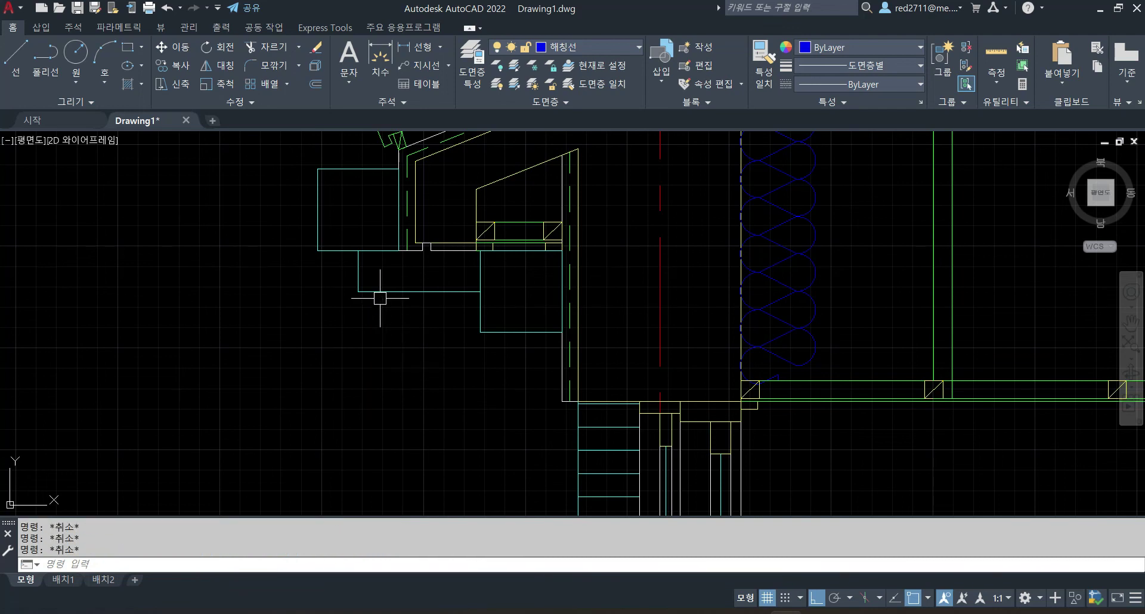
Offset the vertical and horizontal connecting lines 50 to both sides.
scroll(392, 293, up, 2)
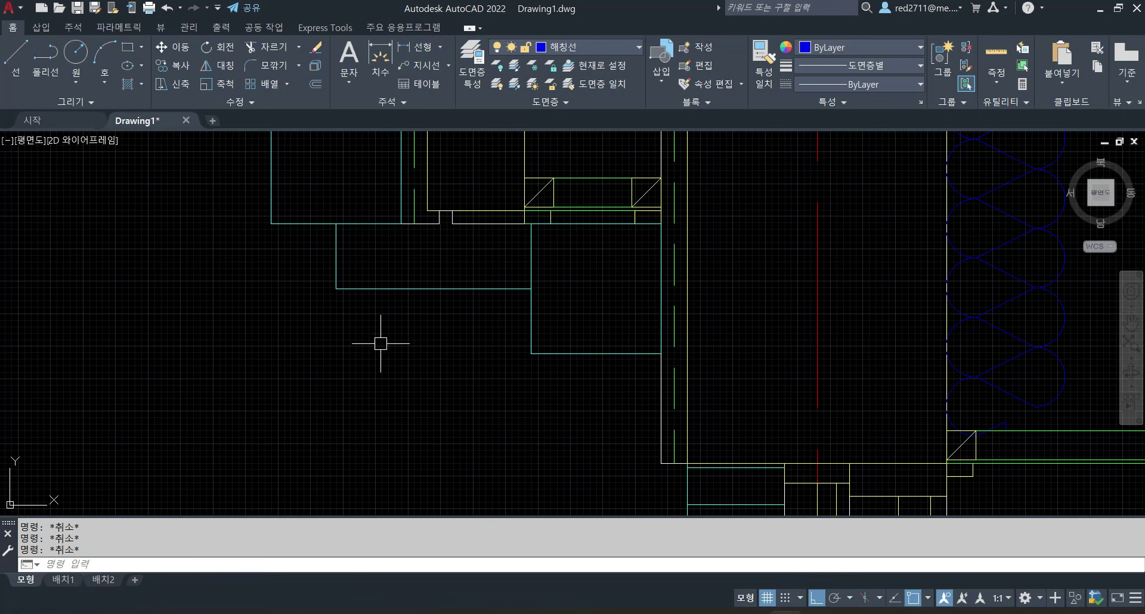
text(o)
key(Return)
text(50)
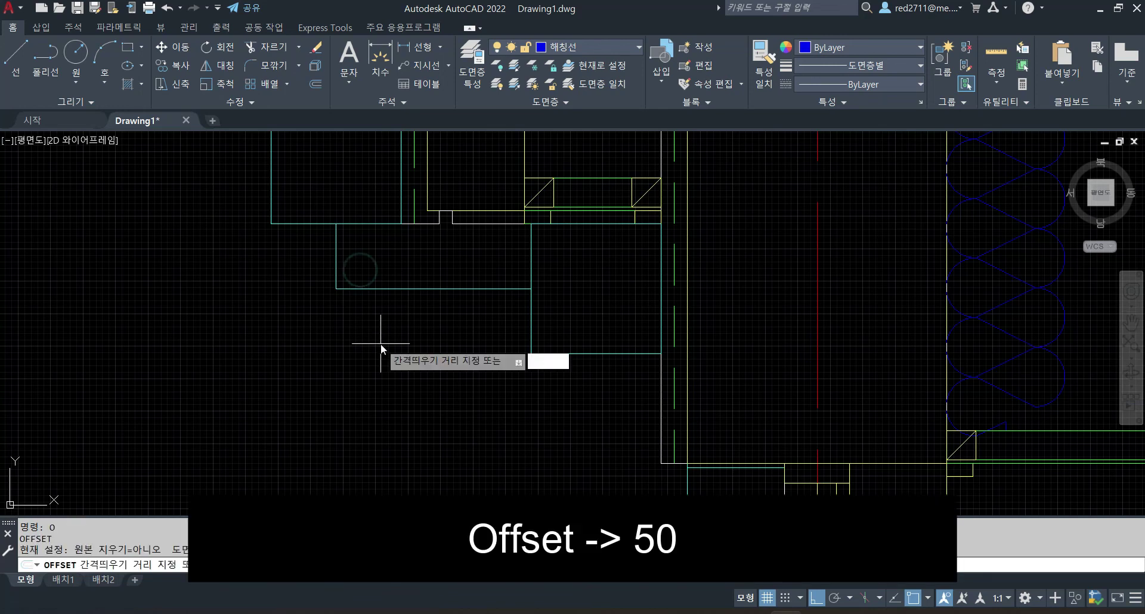
key(Return)
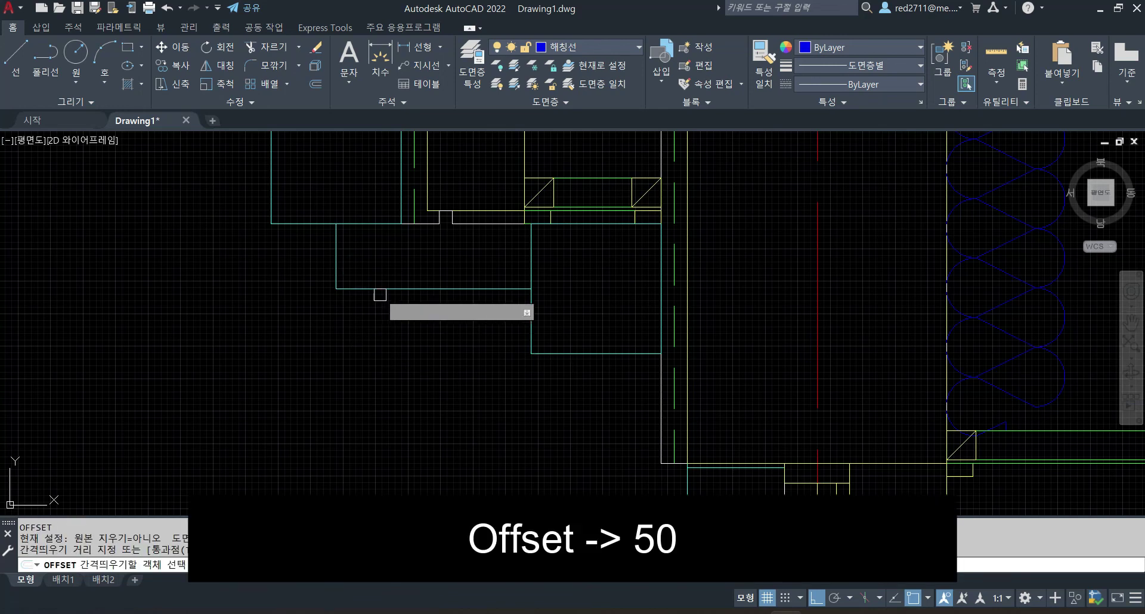
click(337, 247)
click(391, 246)
click(432, 289)
click(427, 251)
click(337, 251)
click(320, 243)
click(422, 289)
click(419, 343)
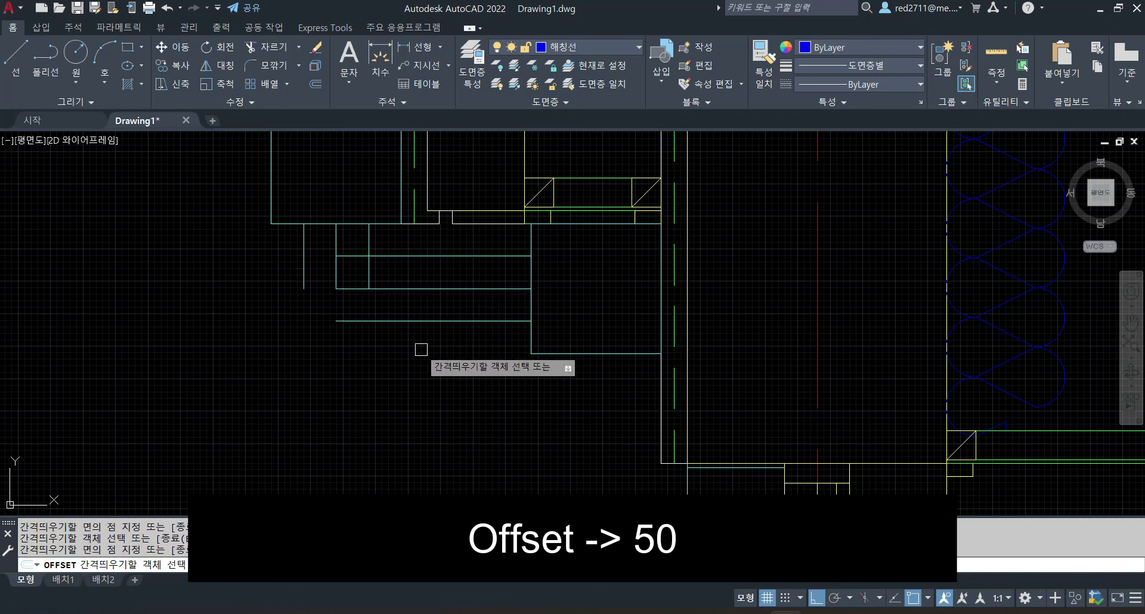
Erase the original vertical and horizontal centre lines between the offset lines.
key(Escape)
click(438, 289)
click(336, 255)
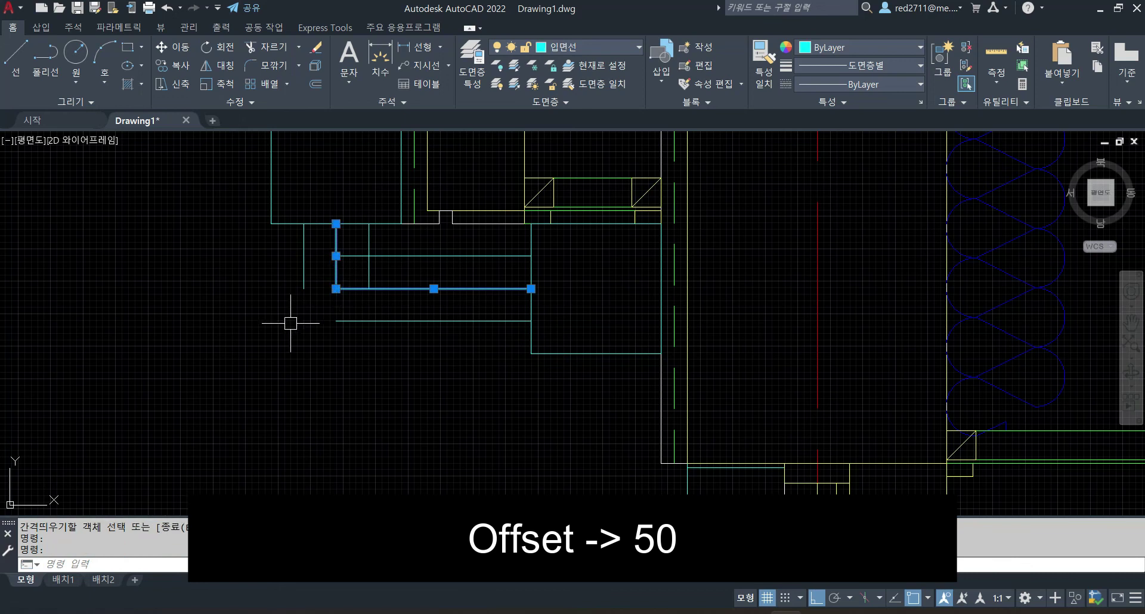
text(E)
key(Return)
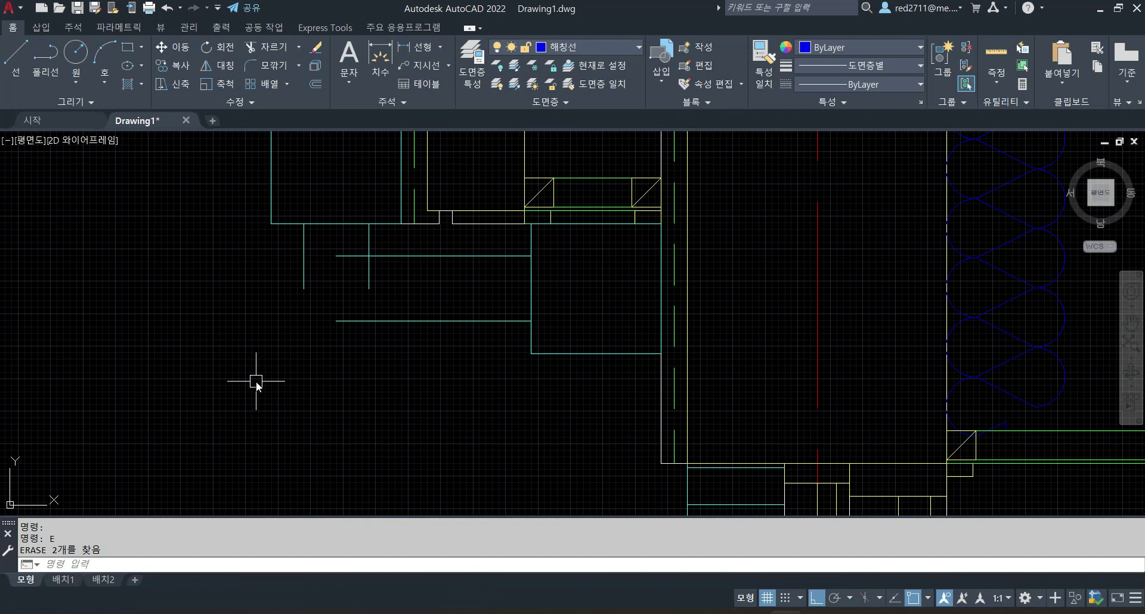
Fillet the inner and the outer pair of offset lines with radius 0 to close the elbow between the two squares.
text(f)
key(Return)
click(387, 254)
click(370, 237)
key(Return)
click(363, 319)
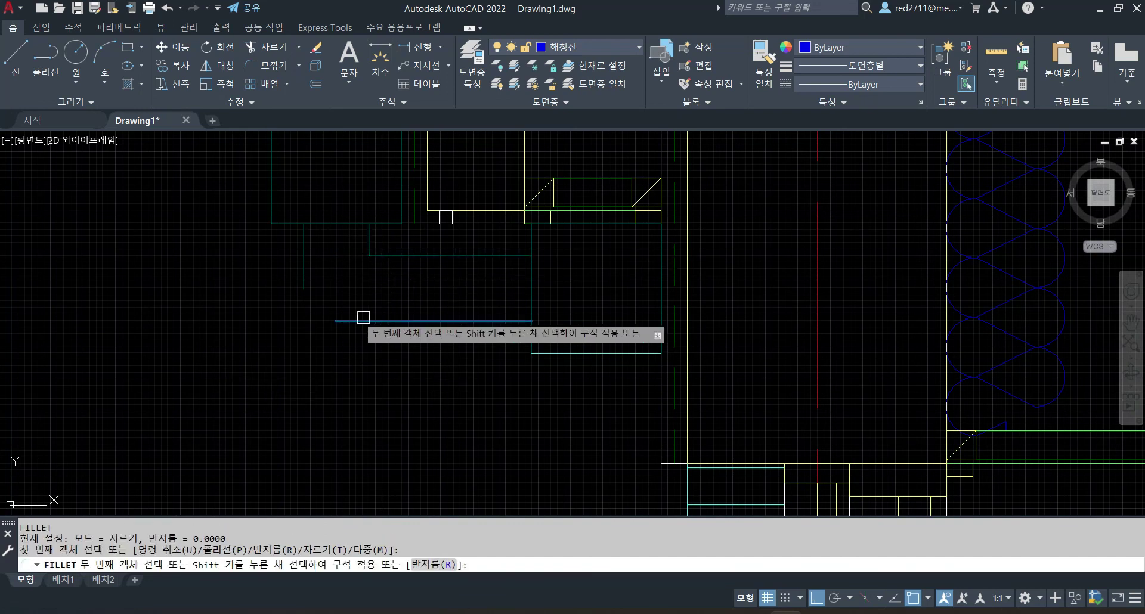
click(303, 258)
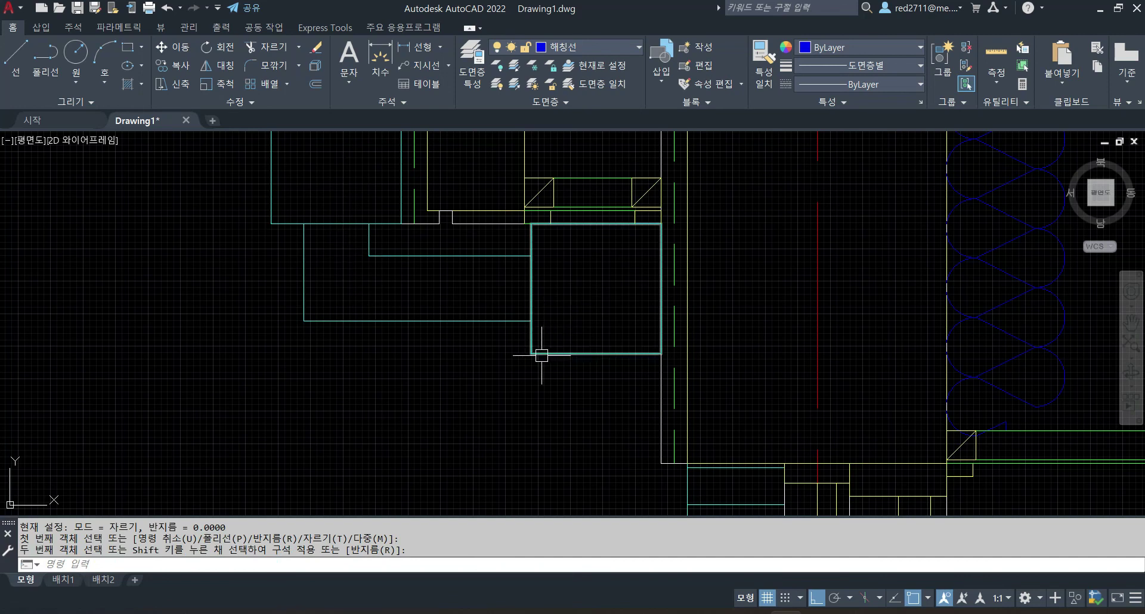
key(Escape)
key(Escape)
Examine the section from the eave down along the exterior wall to the entrance stair, handrail and footing.
middle_drag(459, 378, 388, 307)
scroll(388, 307, down, 5)
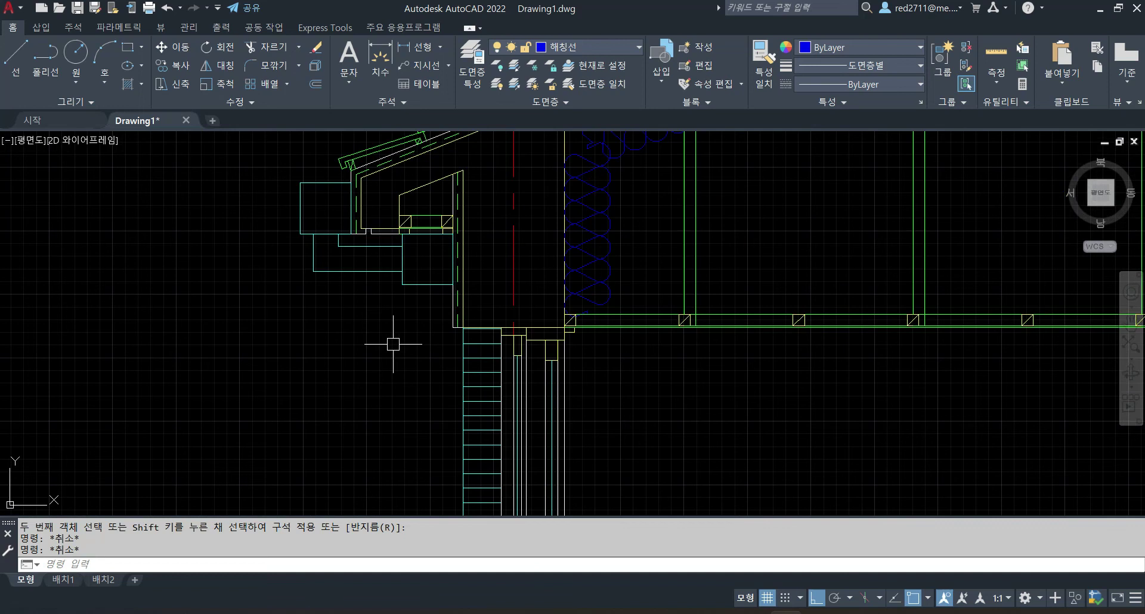
mouse_move(401, 383)
middle_down()
mouse_move(422, 245)
mouse_move(420, 284)
middle_up()
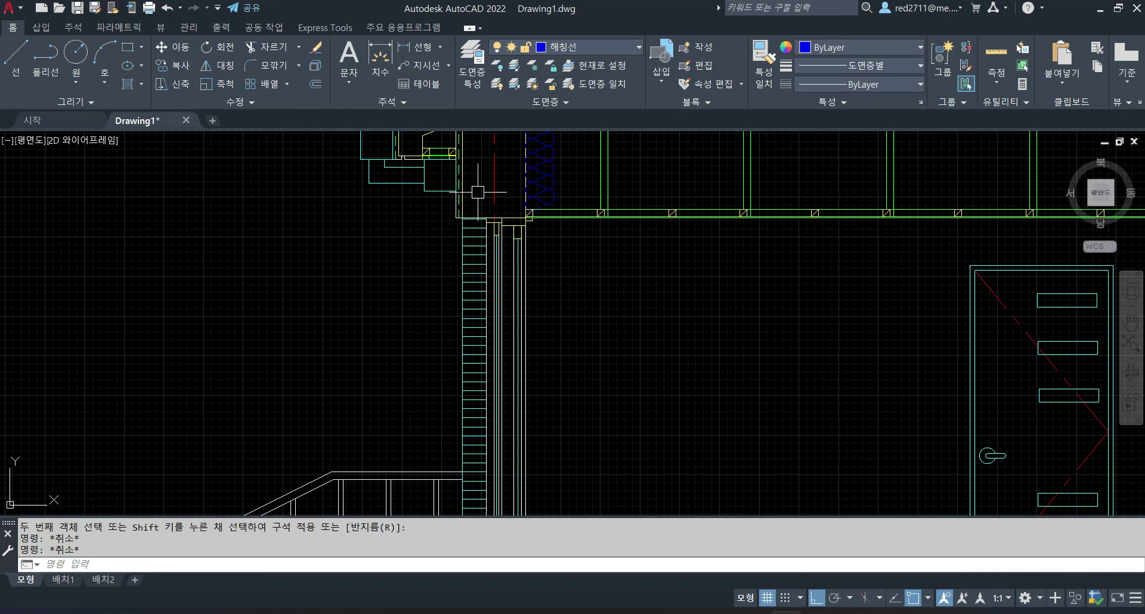
scroll(442, 192, up, 2)
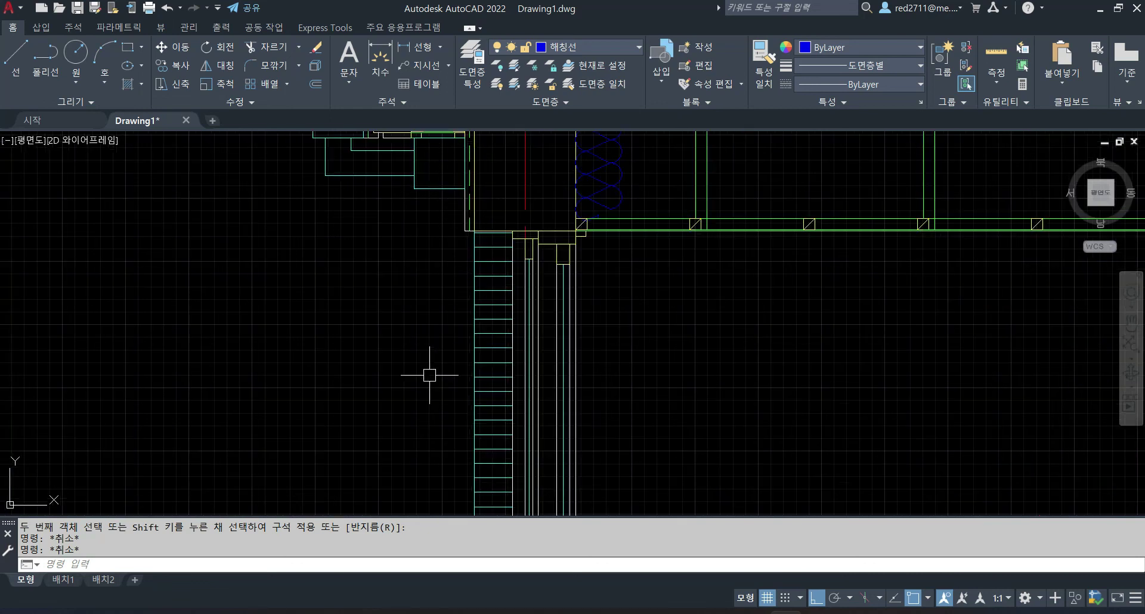
middle_drag(446, 353, 442, 192)
scroll(440, 309, down, 2)
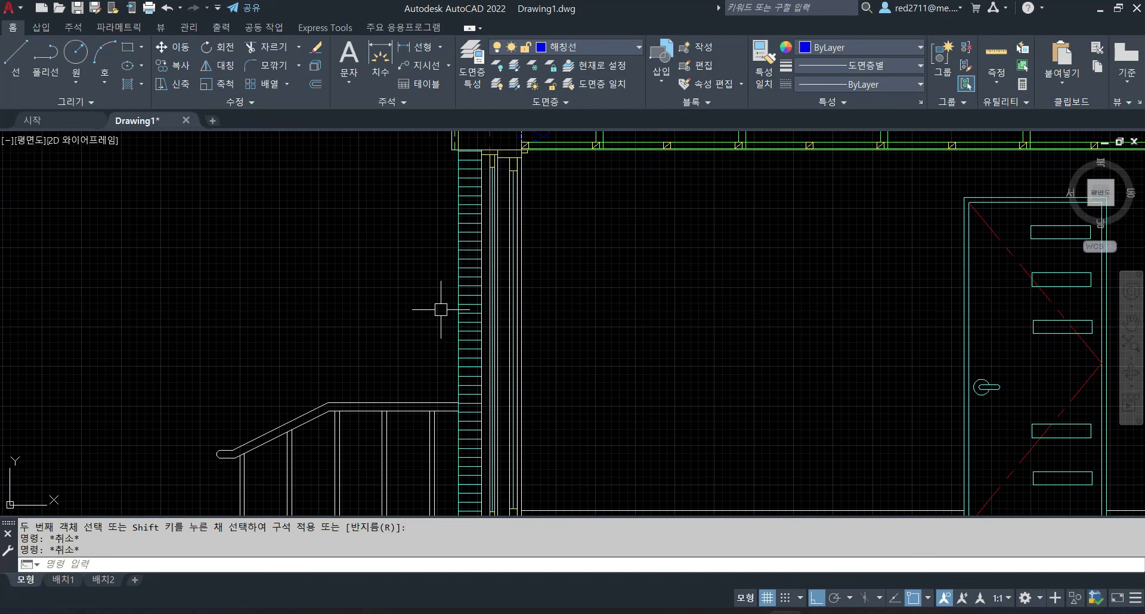
scroll(407, 177, down, 2)
middle_drag(416, 207, 467, 235)
key(Escape)
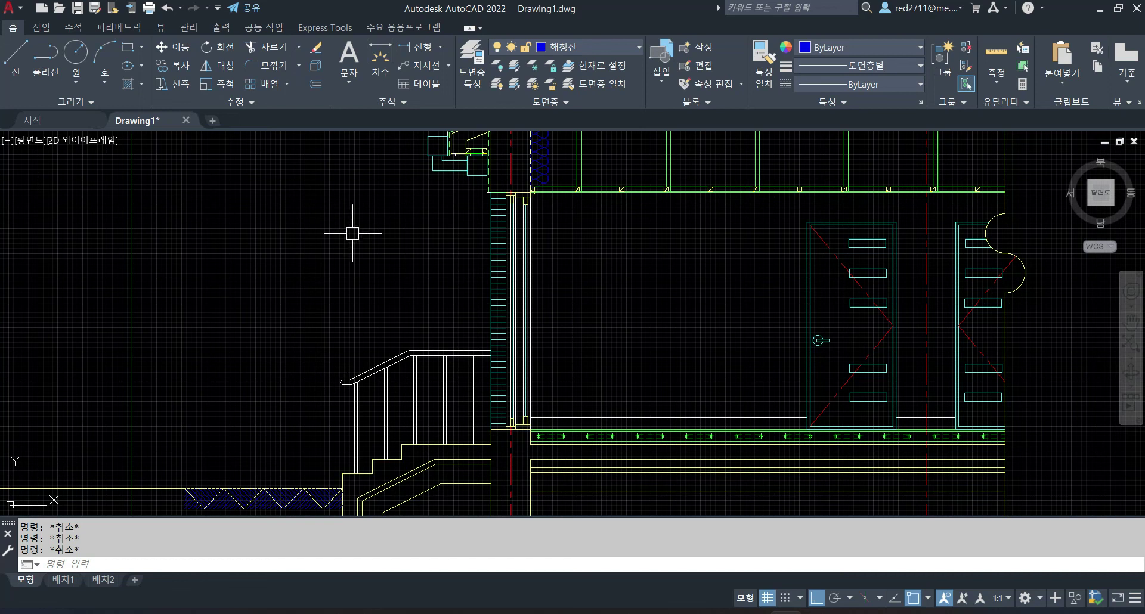
middle_drag(387, 279, 328, 194)
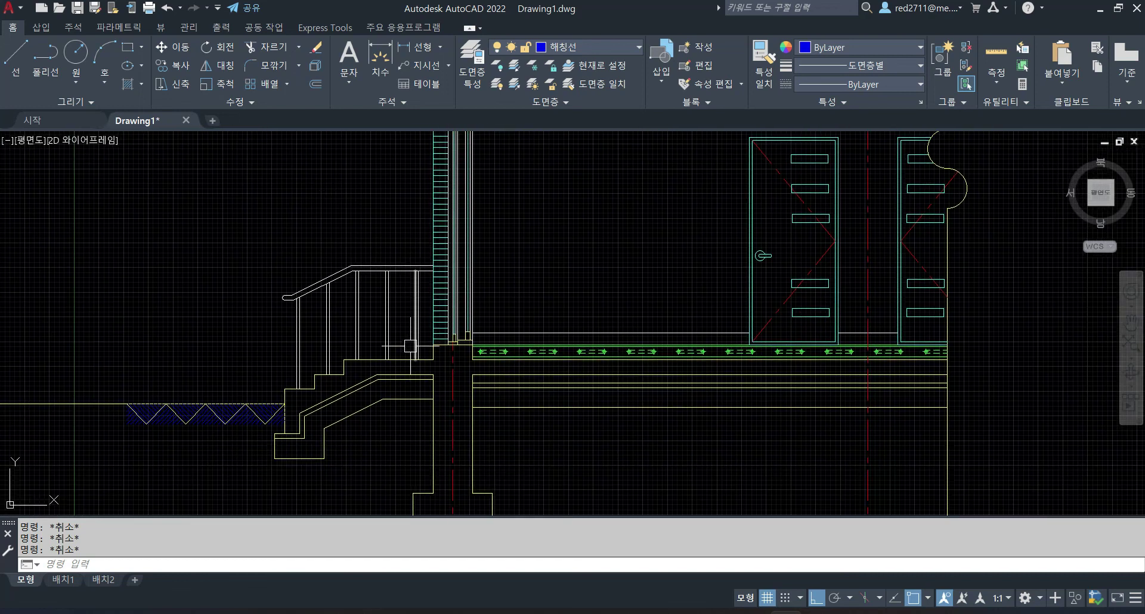
mouse_move(392, 211)
middle_down()
mouse_move(396, 313)
mouse_move(387, 250)
middle_up()
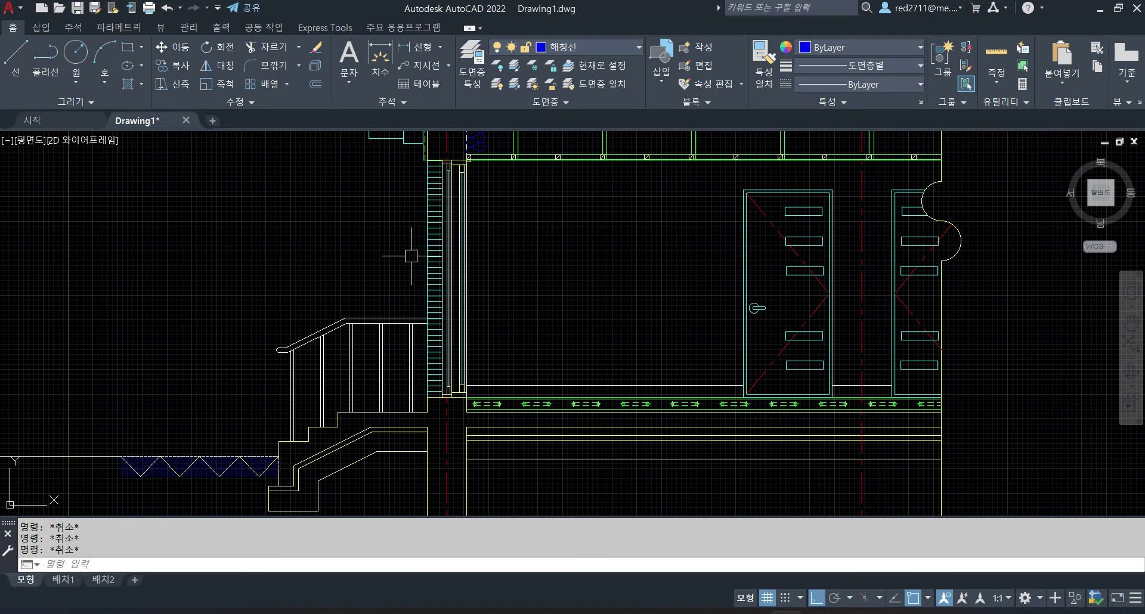
middle_drag(388, 234, 477, 272)
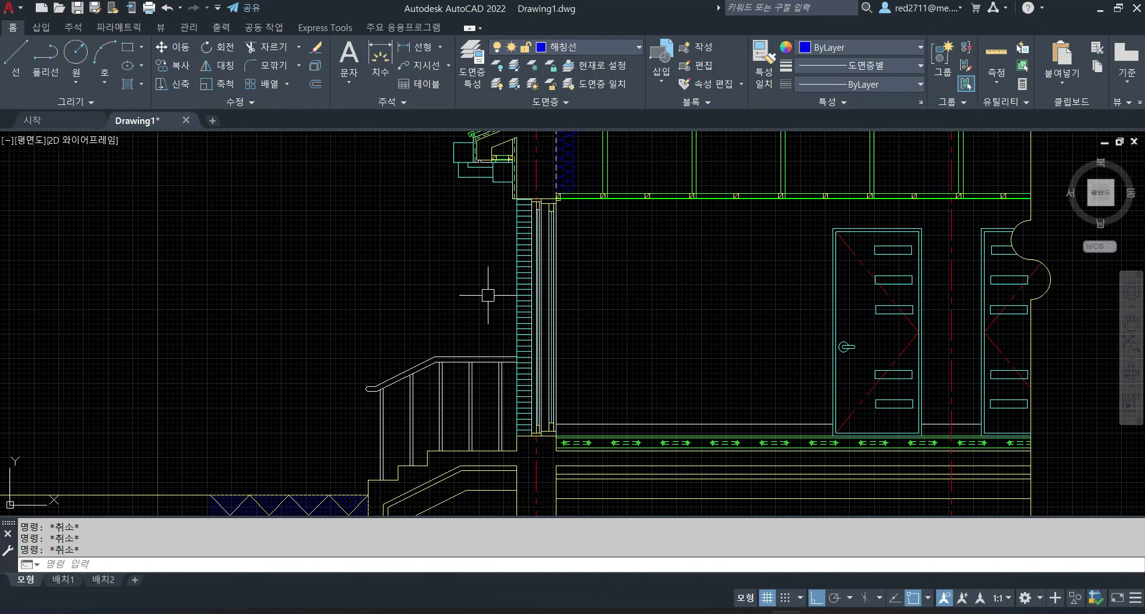
mouse_move(456, 278)
middle_down()
mouse_move(432, 189)
mouse_move(450, 247)
middle_up()
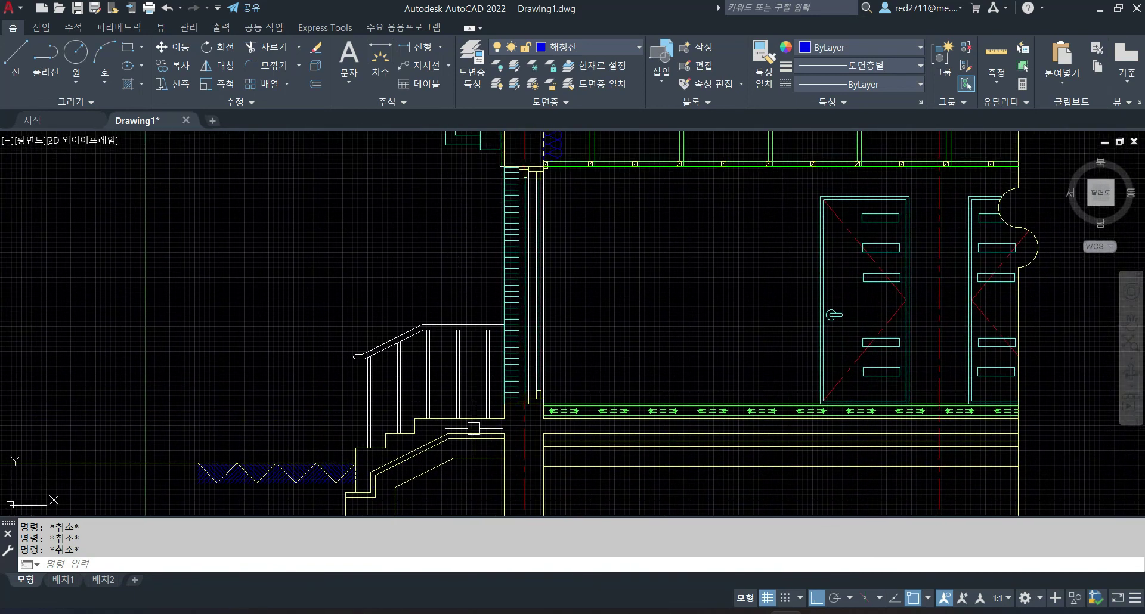
mouse_move(481, 307)
middle_down()
mouse_move(454, 201)
mouse_move(485, 346)
mouse_move(467, 195)
middle_up()
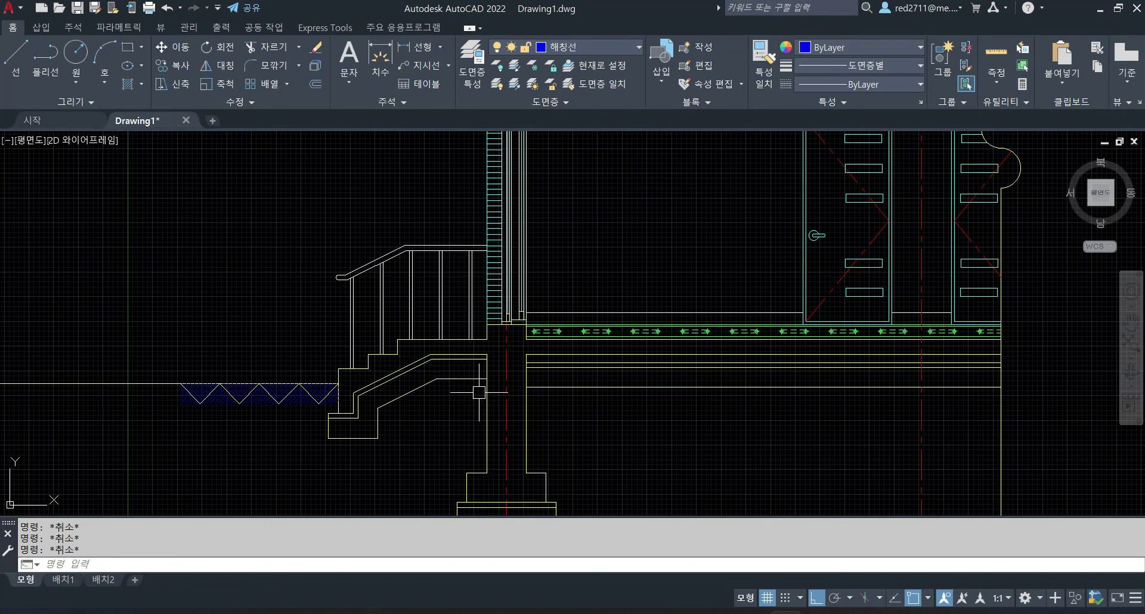
scroll(442, 411, down, 3)
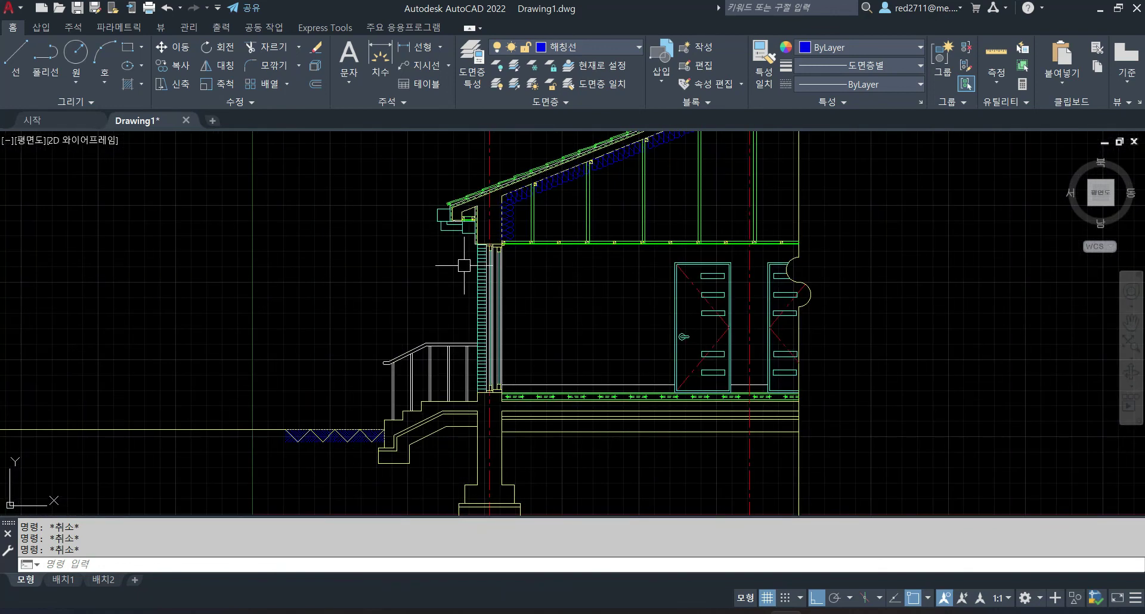
scroll(464, 265, up, 3)
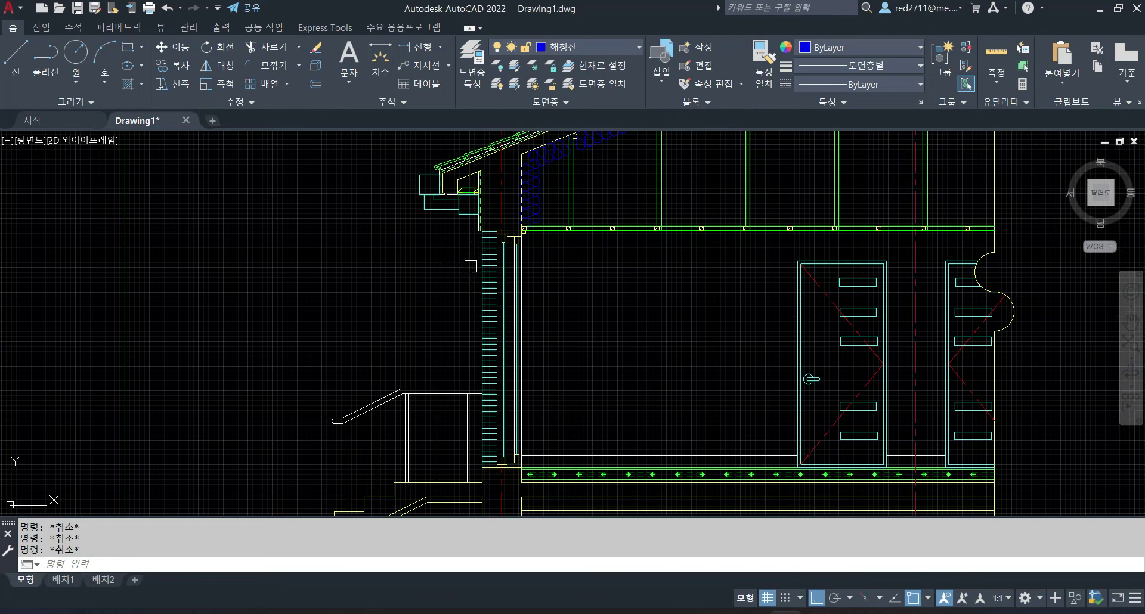
Draw a vertical line from the lower gutter square's bottom edge down to the entrance landing as the downpipe's centre line.
text(L)
key(Return)
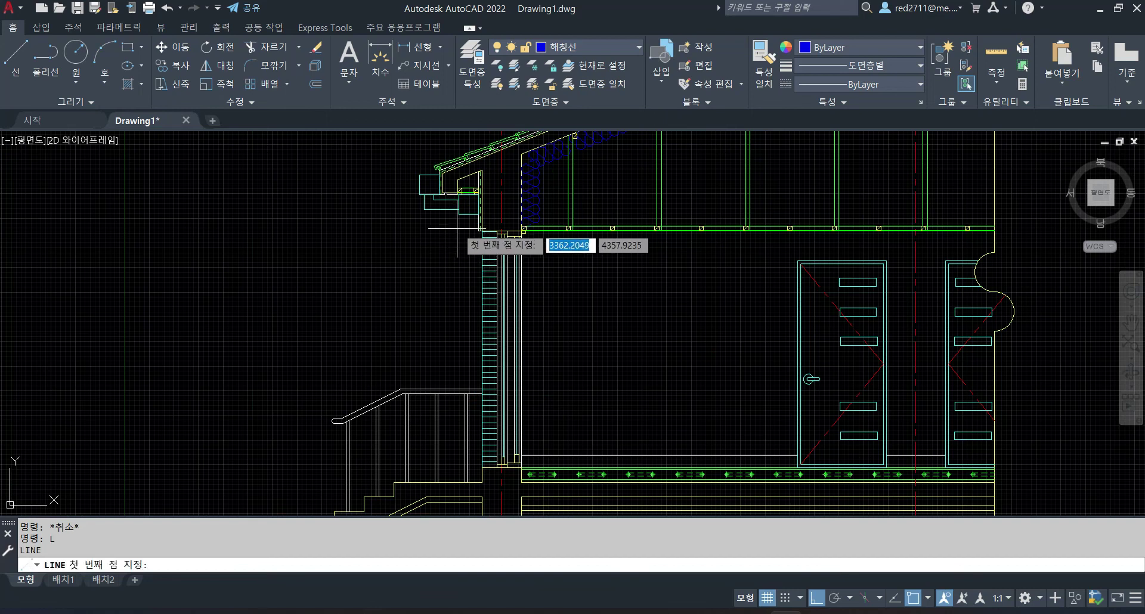
click(468, 204)
scroll(472, 286, down, 5)
scroll(472, 322, up, 8)
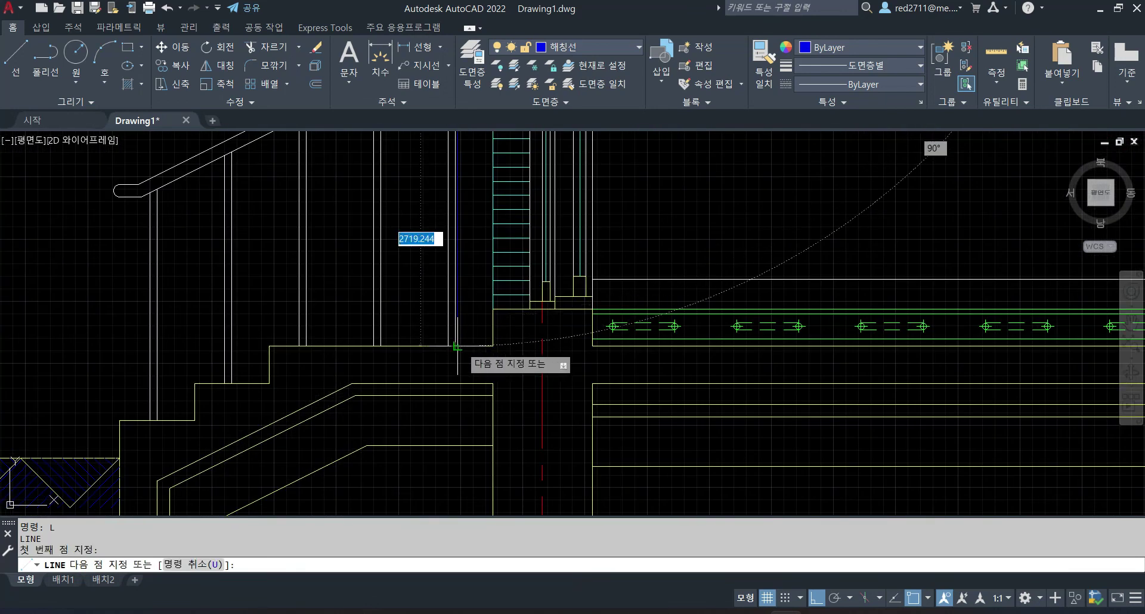
scroll(468, 346, up, 2)
click(454, 347)
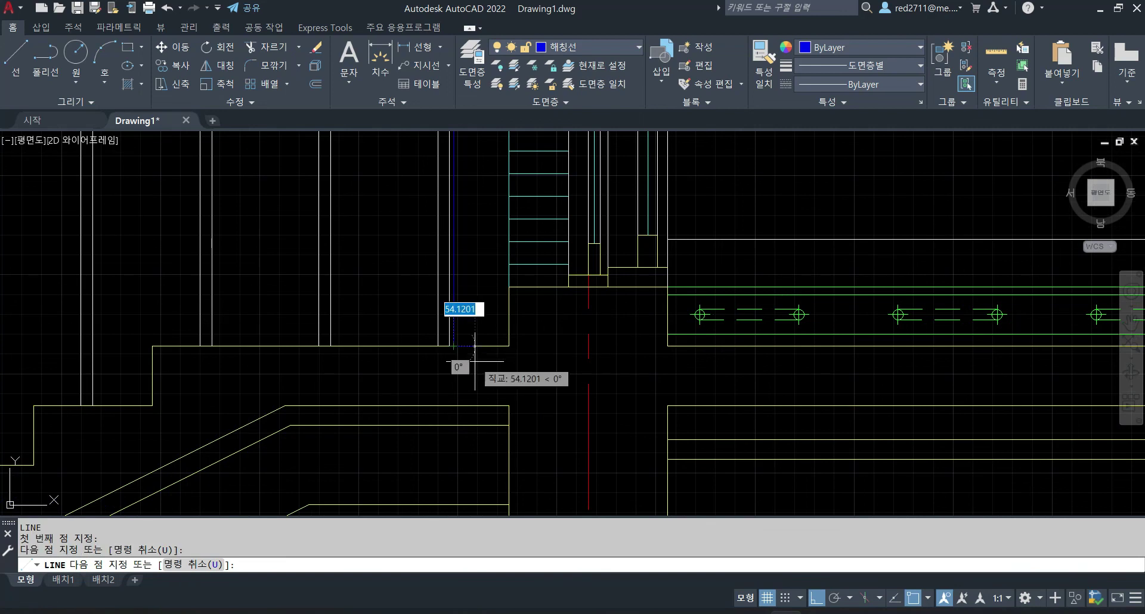
key(Return)
Put the vertical downpipe line on the 입면선 layer.
click(459, 278)
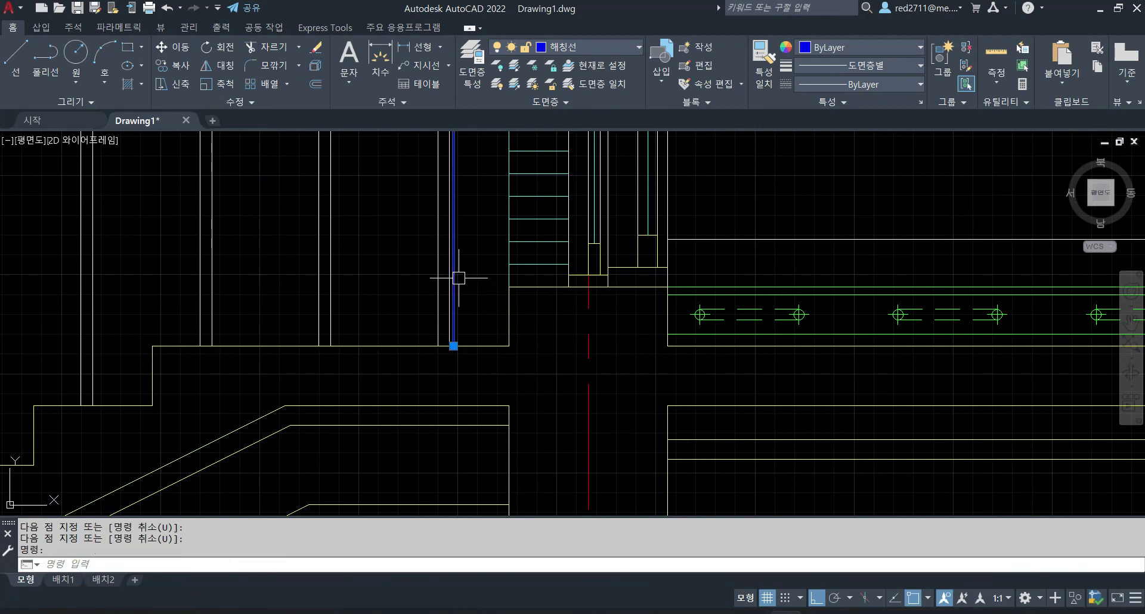
click(572, 46)
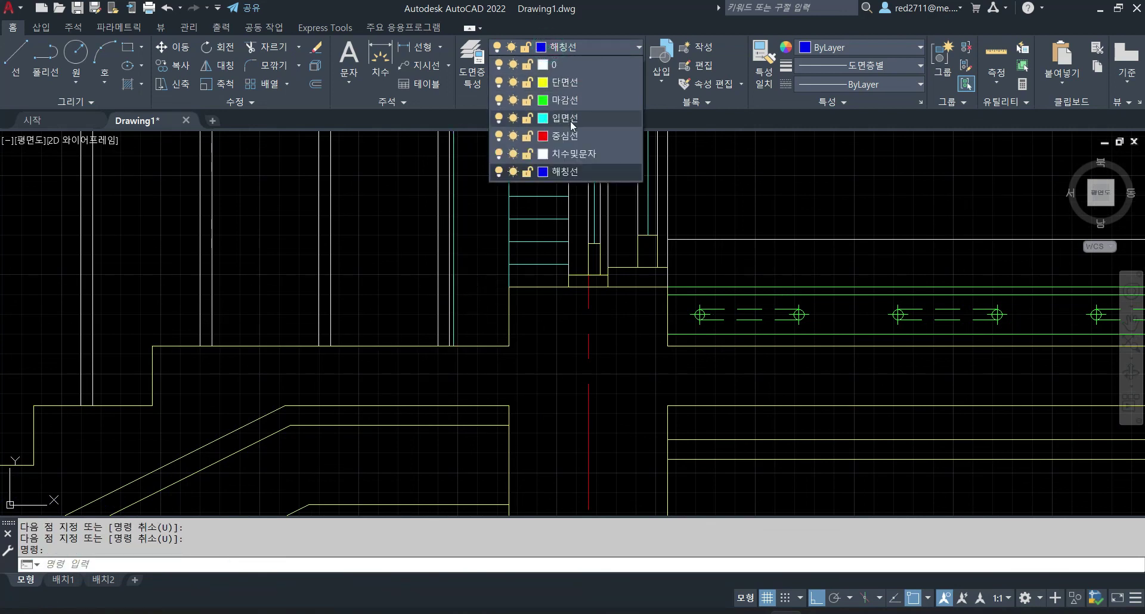
click(573, 114)
scroll(494, 225, down, 3)
scroll(493, 258, up, 3)
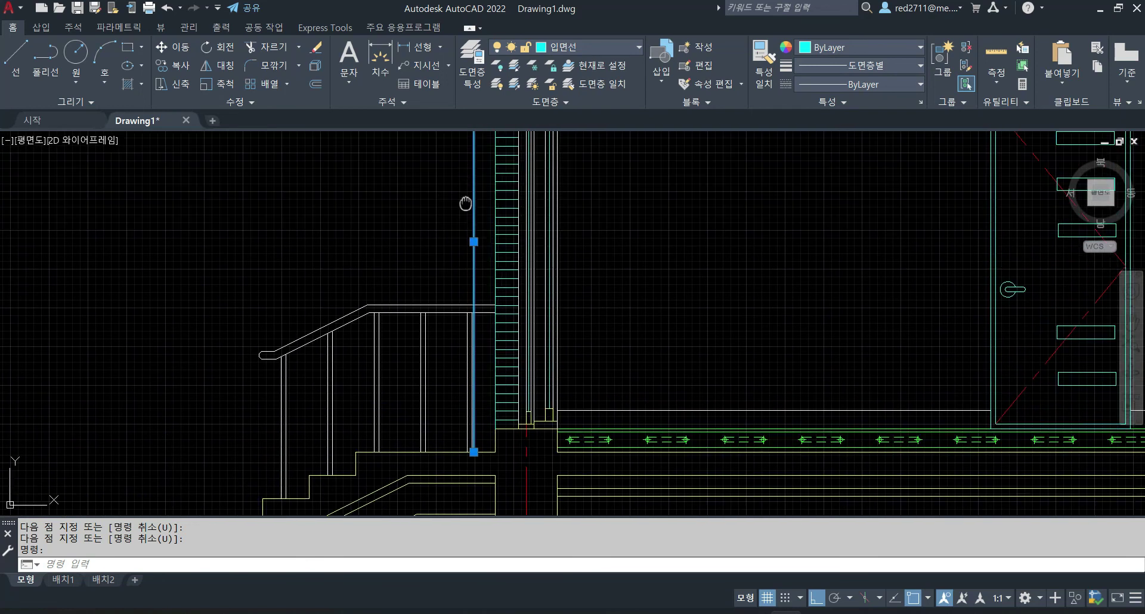
scroll(453, 226, up, 2)
key(Escape)
key(Escape)
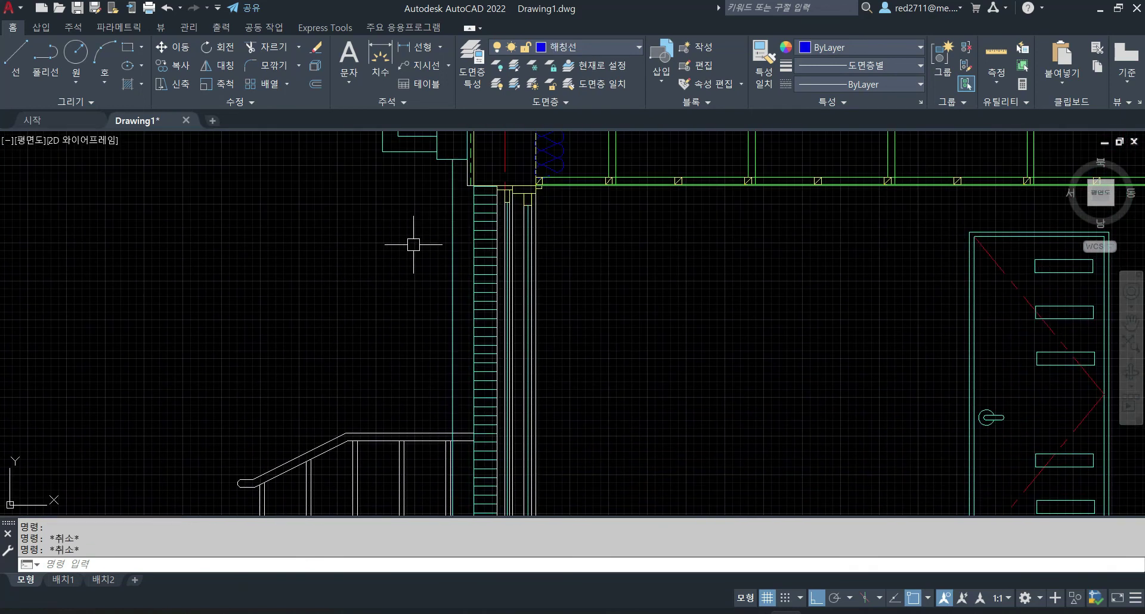
Offset the downpipe's centre line 50 to both sides.
text(o)
key(Return)
text(50)
key(Return)
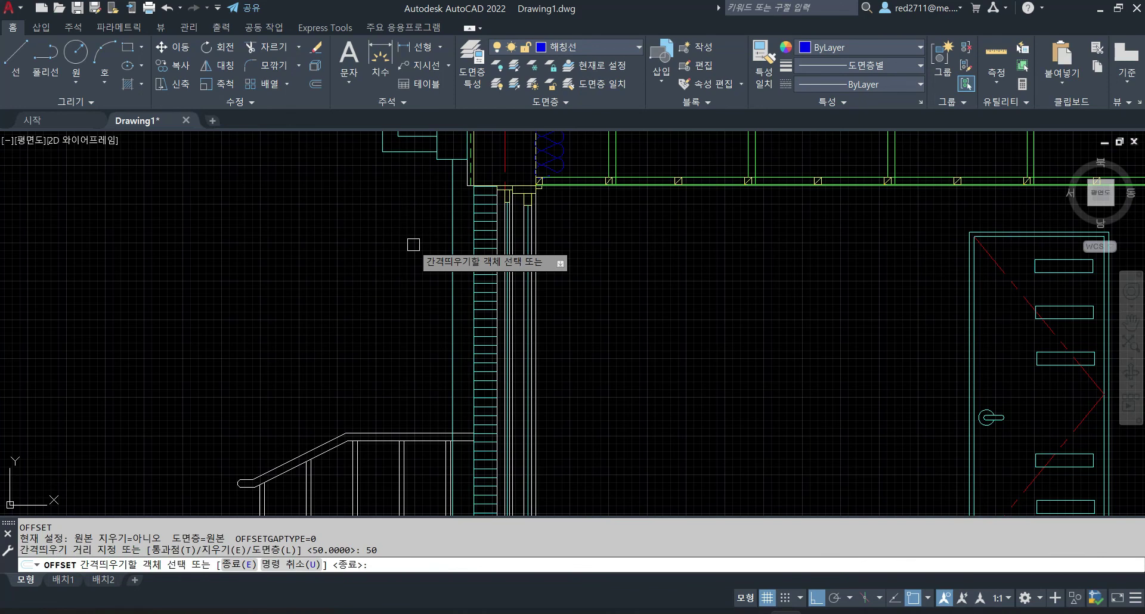
click(452, 262)
click(436, 261)
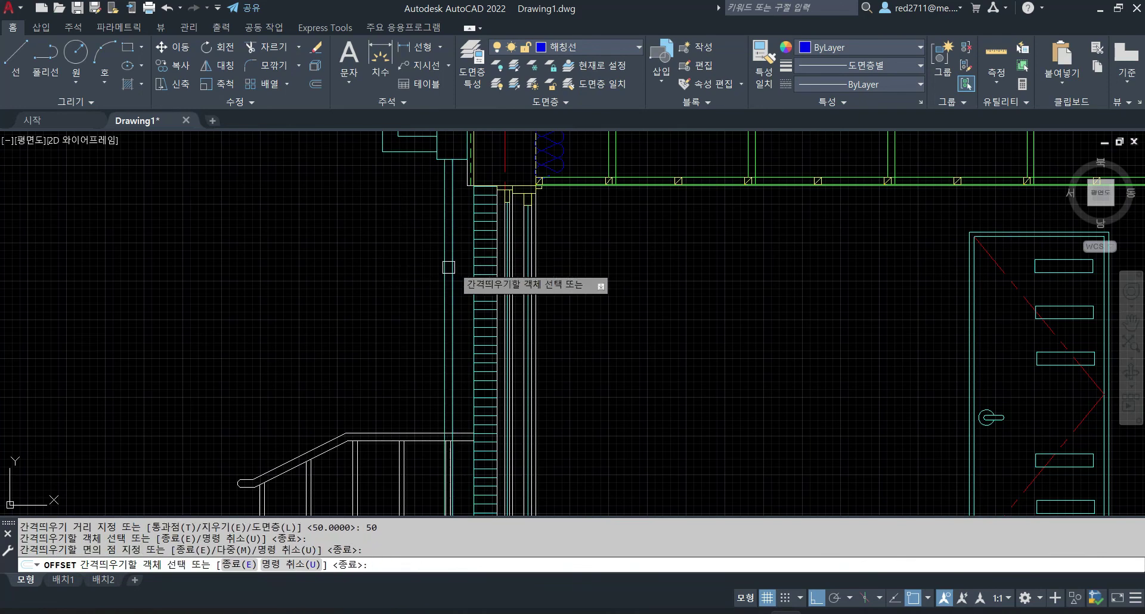
click(457, 254)
click(467, 255)
key(Escape)
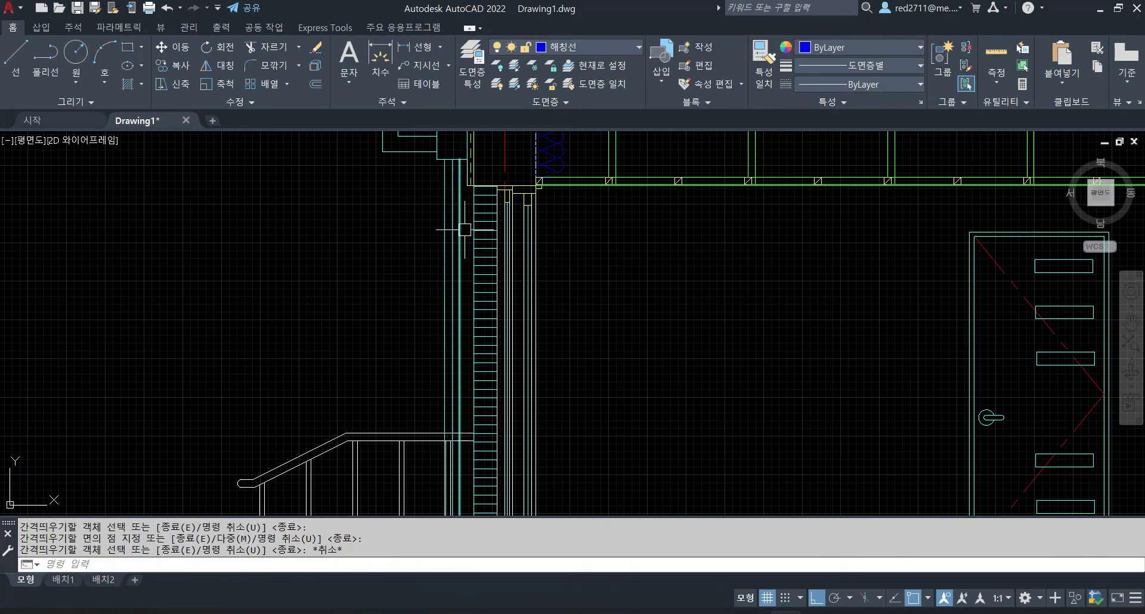
key(Escape)
Erase the original centre line between the two downpipe edges.
scroll(463, 182, up, 2)
click(448, 182)
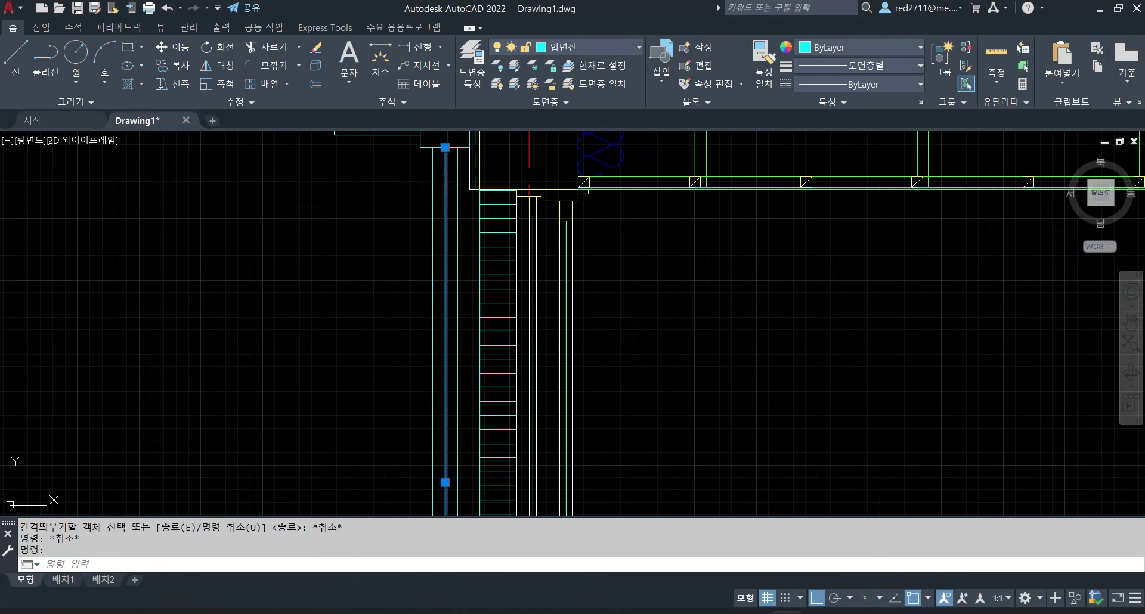
text(E)
key(Return)
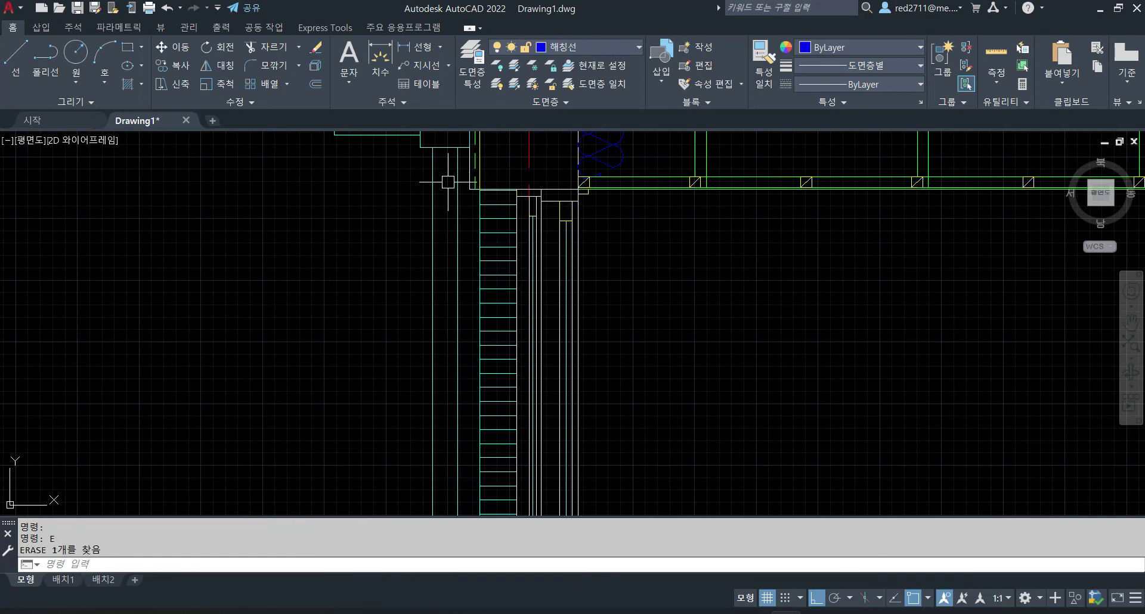
Draw a thin horizontal rectangle about 363 by 12 across the upper downpipe and into the exterior wall as a bracket.
scroll(394, 304, down, 2)
scroll(391, 289, up, 2)
scroll(414, 302, down, 2)
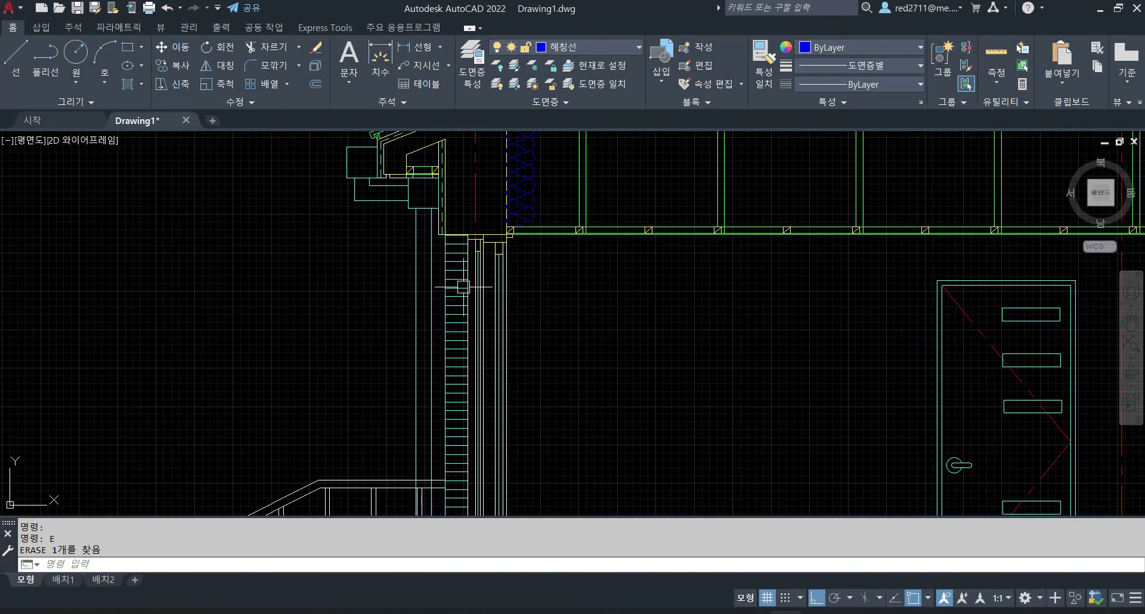
scroll(414, 272, up, 2)
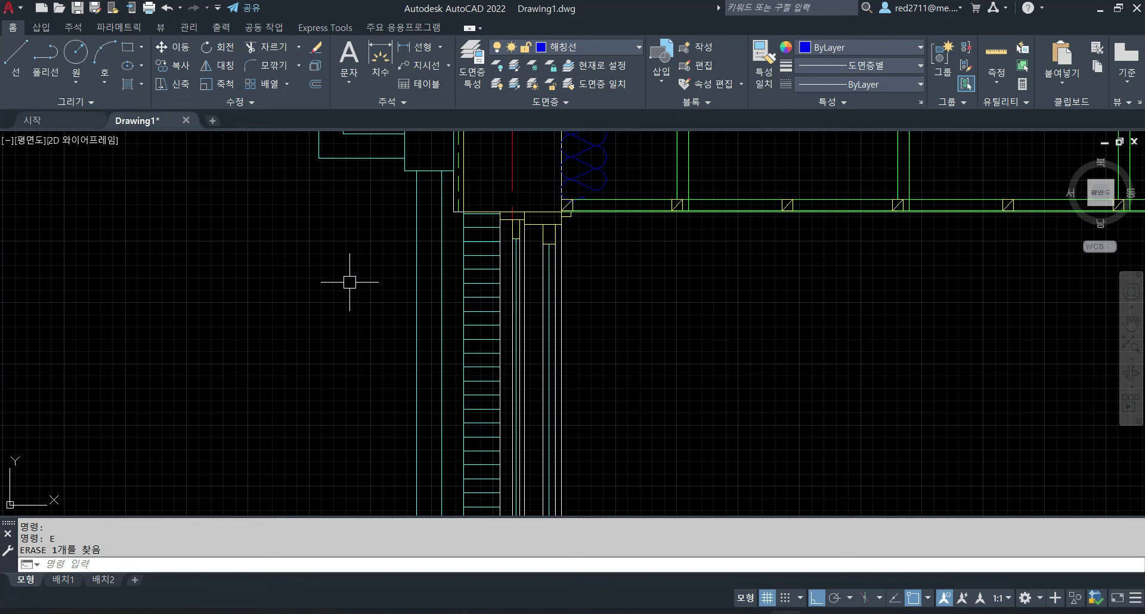
text(r)
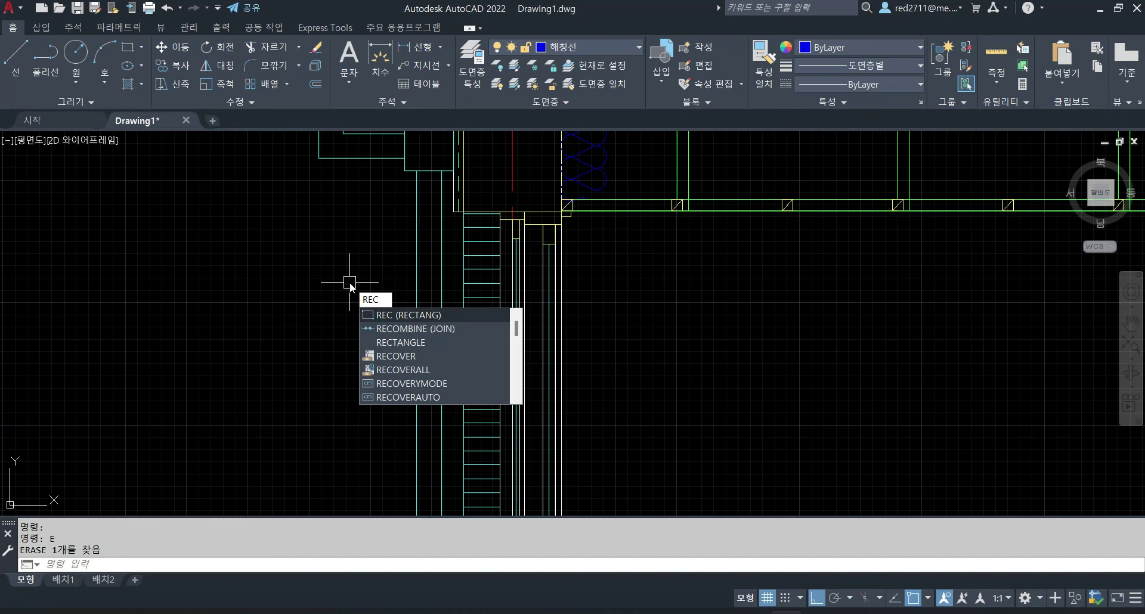
key(Return)
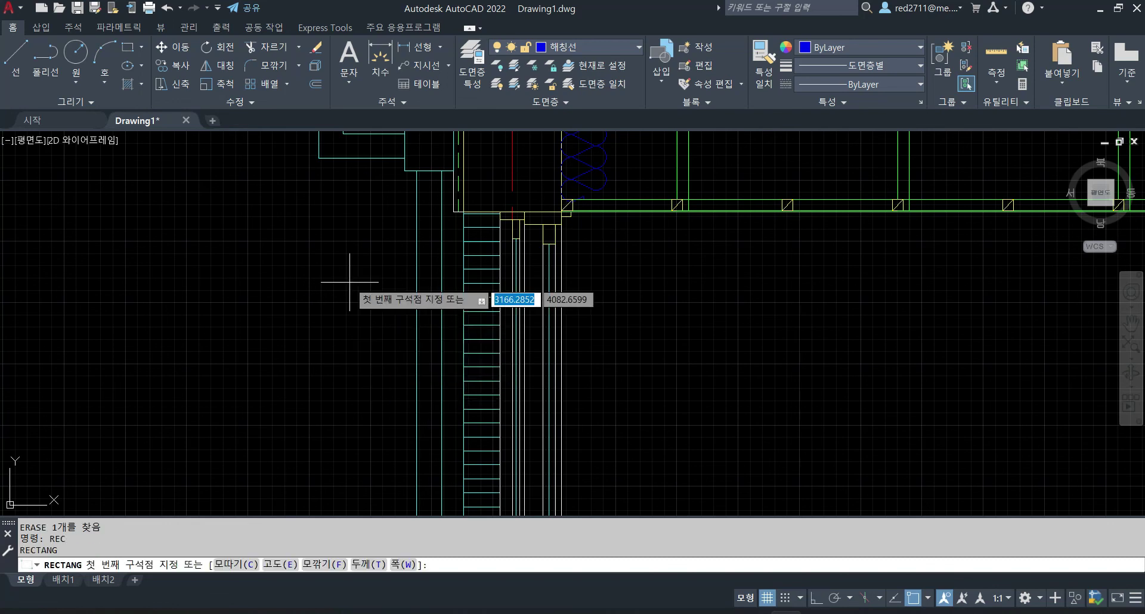
click(387, 261)
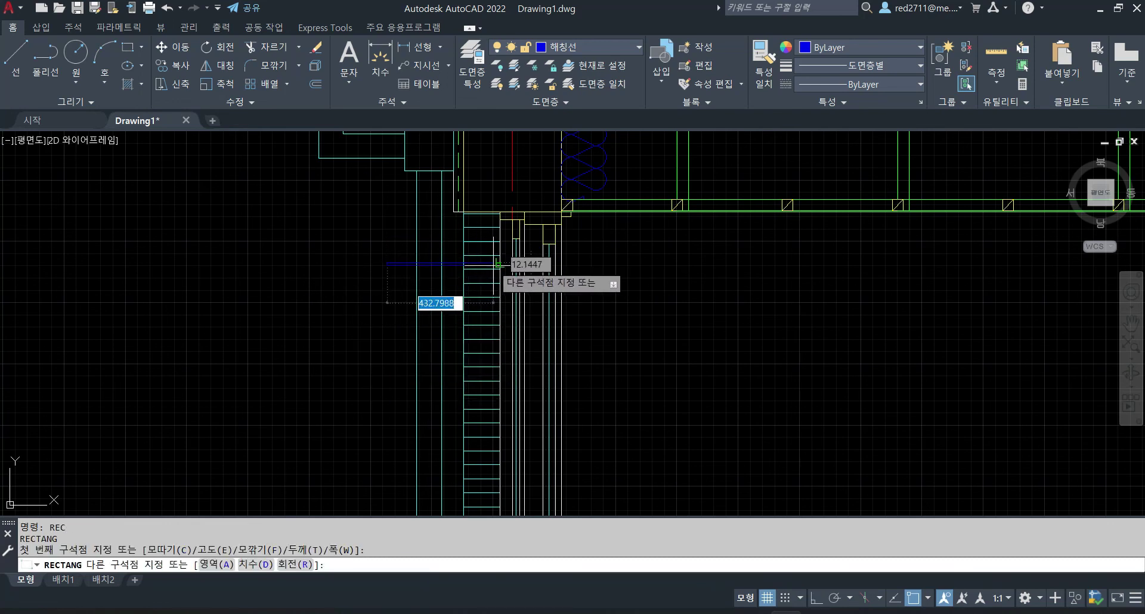
scroll(495, 264, up, 2)
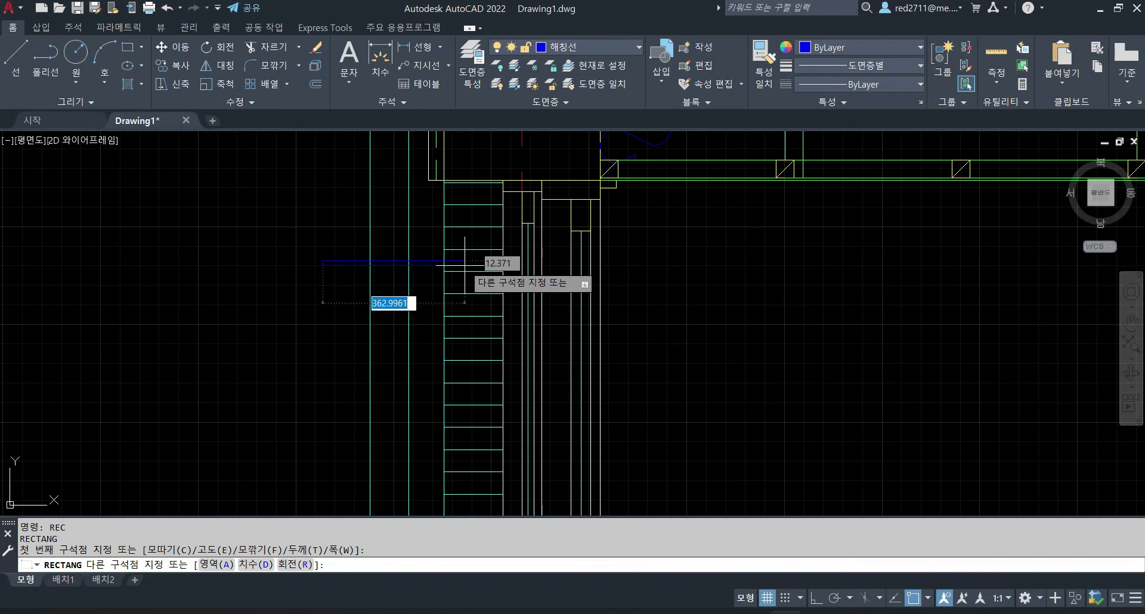
key(Escape)
key(Escape)
key(Escape)
key(Escape)
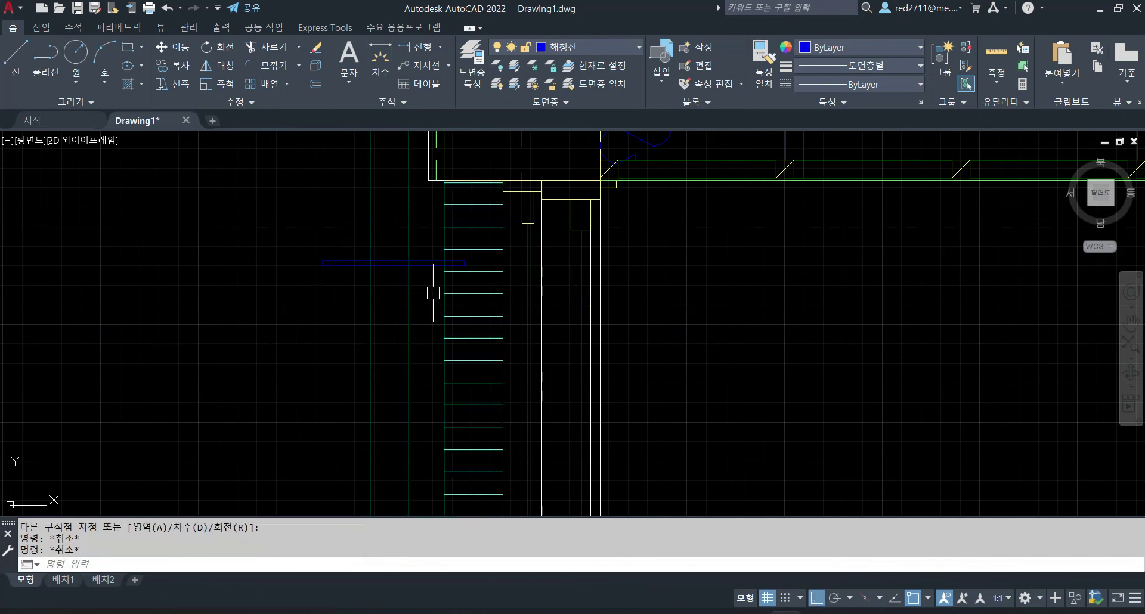
Put the bracket rectangle on the 입면선 layer.
click(427, 263)
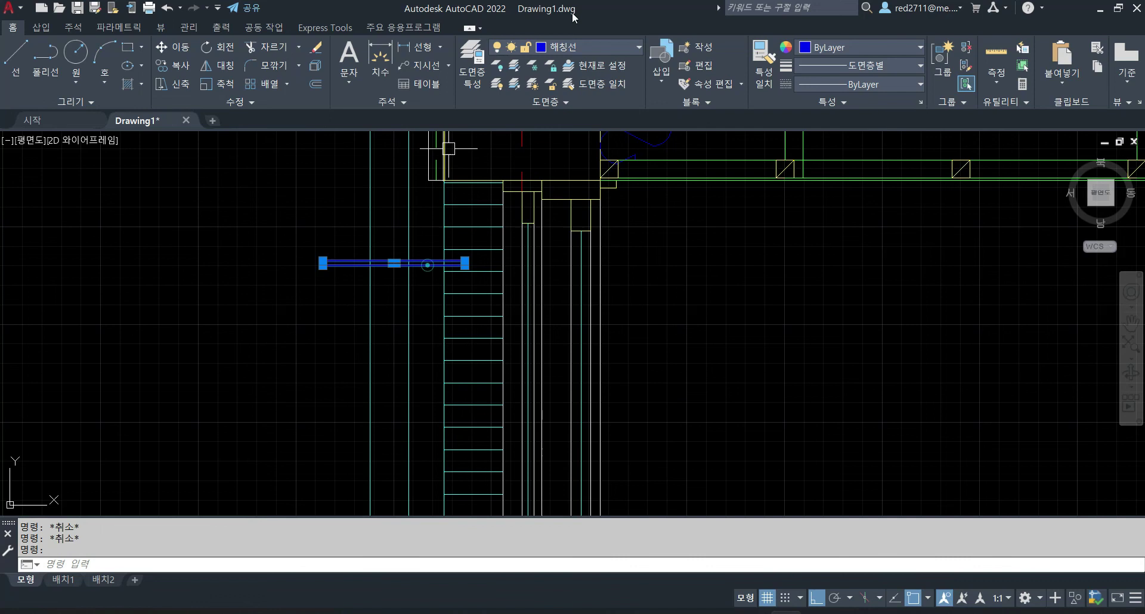
click(581, 43)
click(566, 118)
key(Escape)
key(Escape)
Trim both ends of the bracket rectangle to the downpipe's outer edge and the exterior wall face.
middle_drag(431, 297, 413, 317)
scroll(406, 300, up, 4)
mouse_move(269, 256)
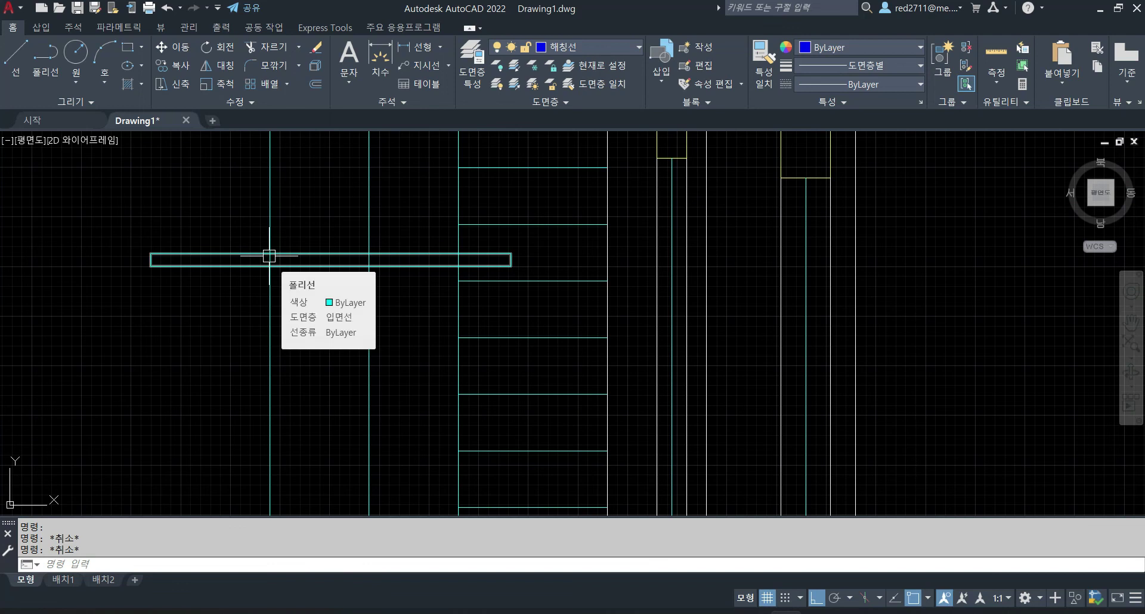
text(tr)
key(Return)
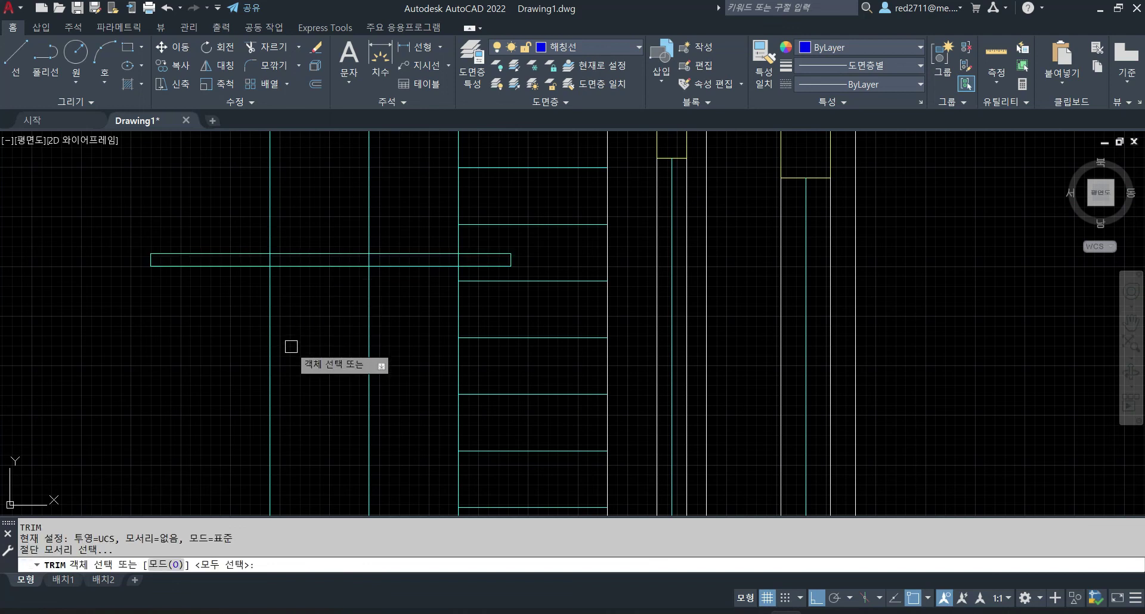
click(268, 301)
click(464, 307)
scroll(484, 308, down, 2)
key(Return)
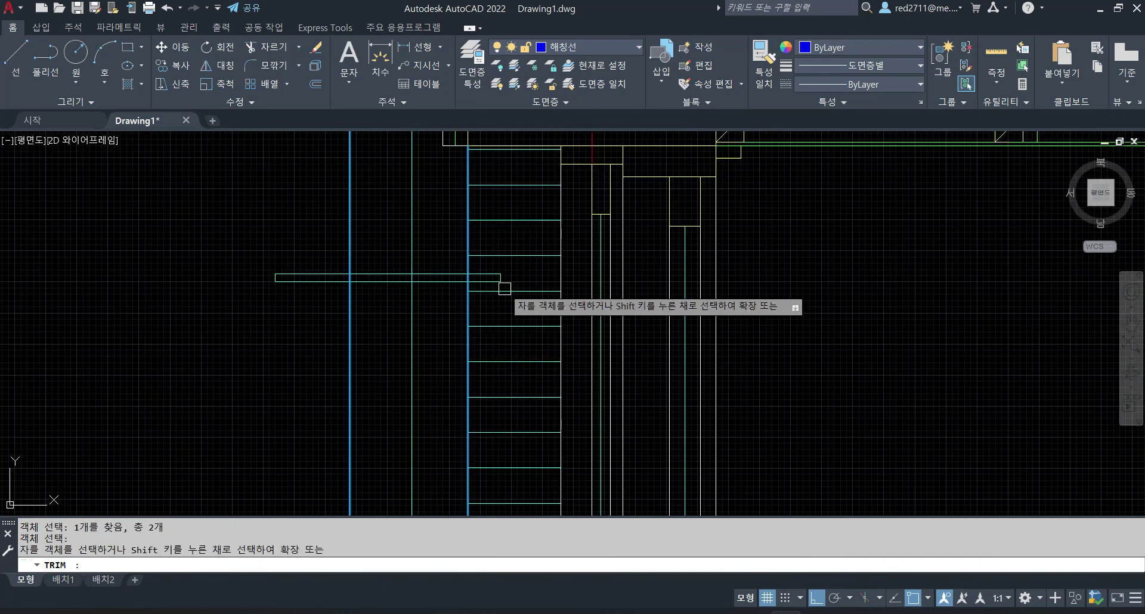
click(496, 274)
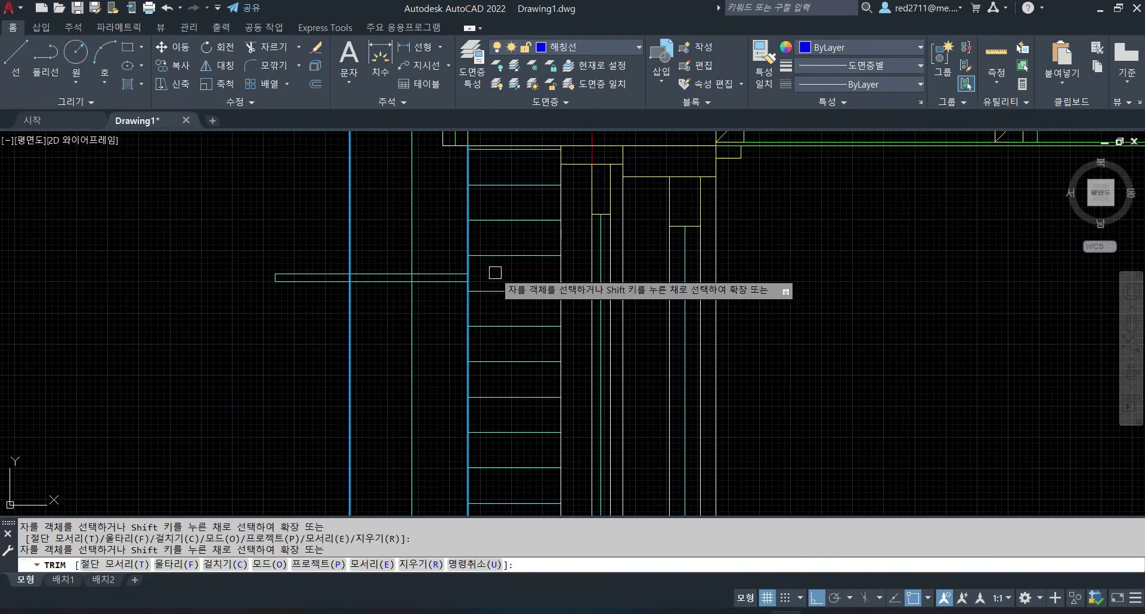
click(312, 278)
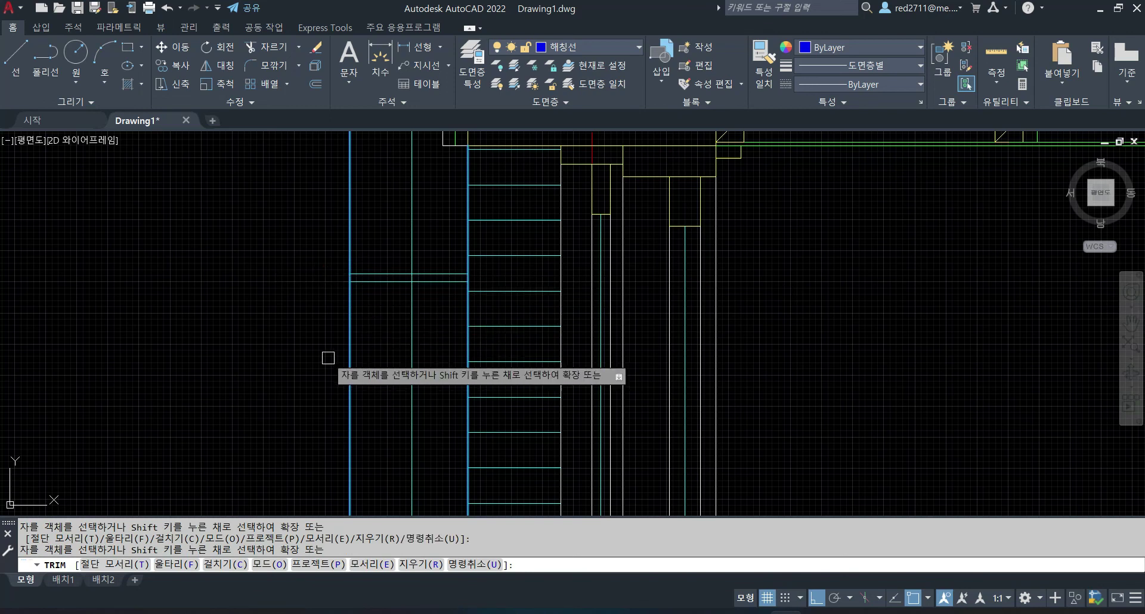
scroll(369, 296, down, 2)
scroll(362, 316, down, 2)
middle_drag(329, 358, 365, 315)
scroll(373, 309, up, 2)
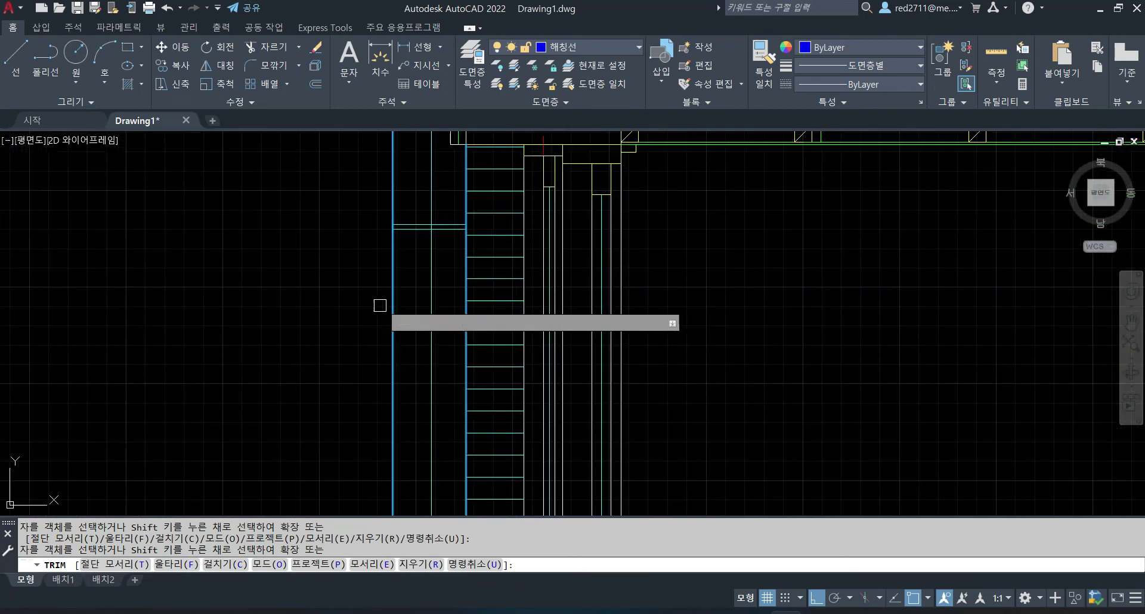
key(Escape)
key(Escape)
scroll(420, 243, down, 2)
key(Escape)
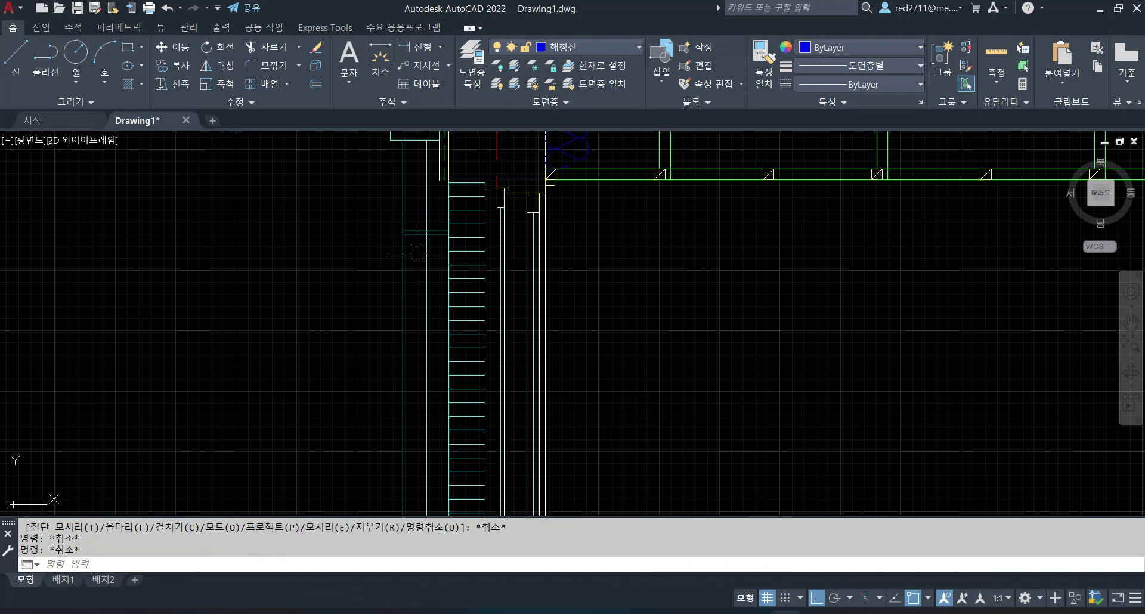
Copy the trimmed bracket lines 900 straight down along the downpipe.
click(432, 241)
click(417, 228)
scroll(393, 262, down, 3)
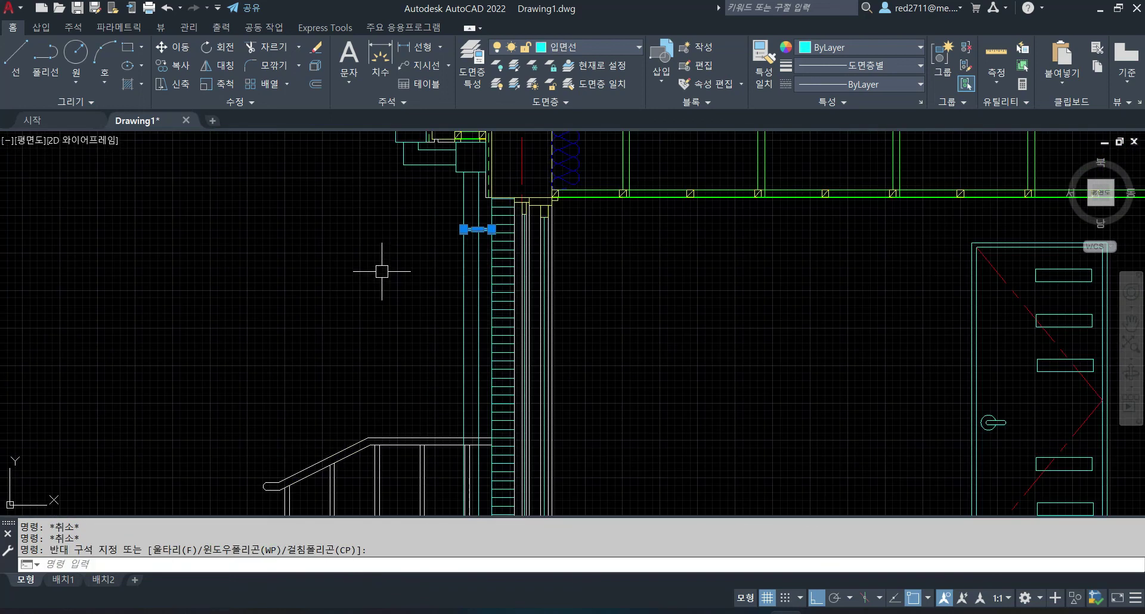
middle_drag(385, 284, 291, 239)
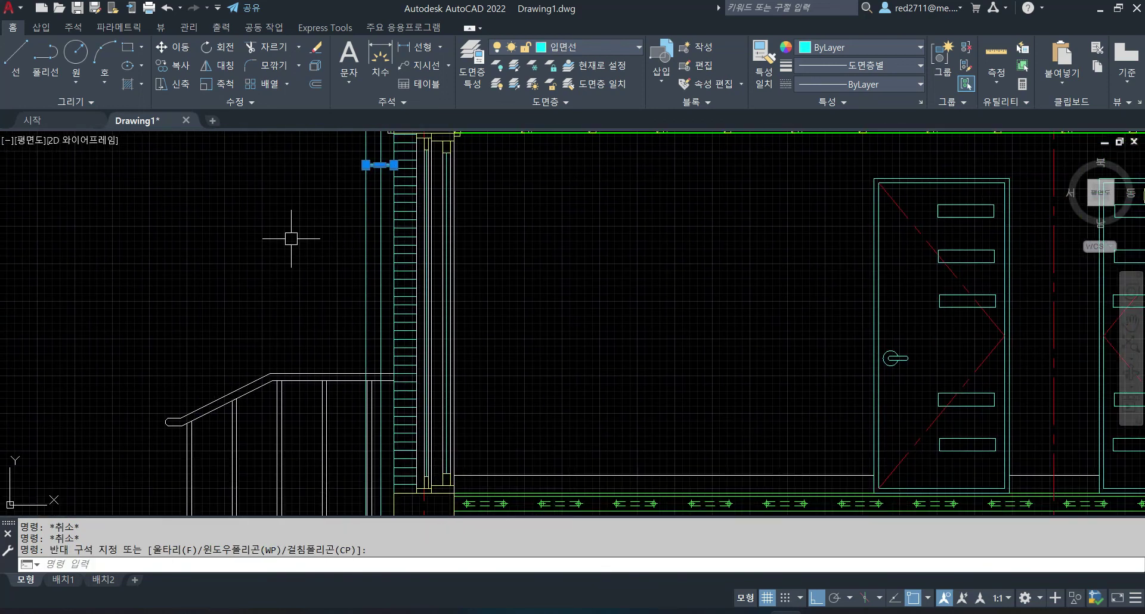
key(Return)
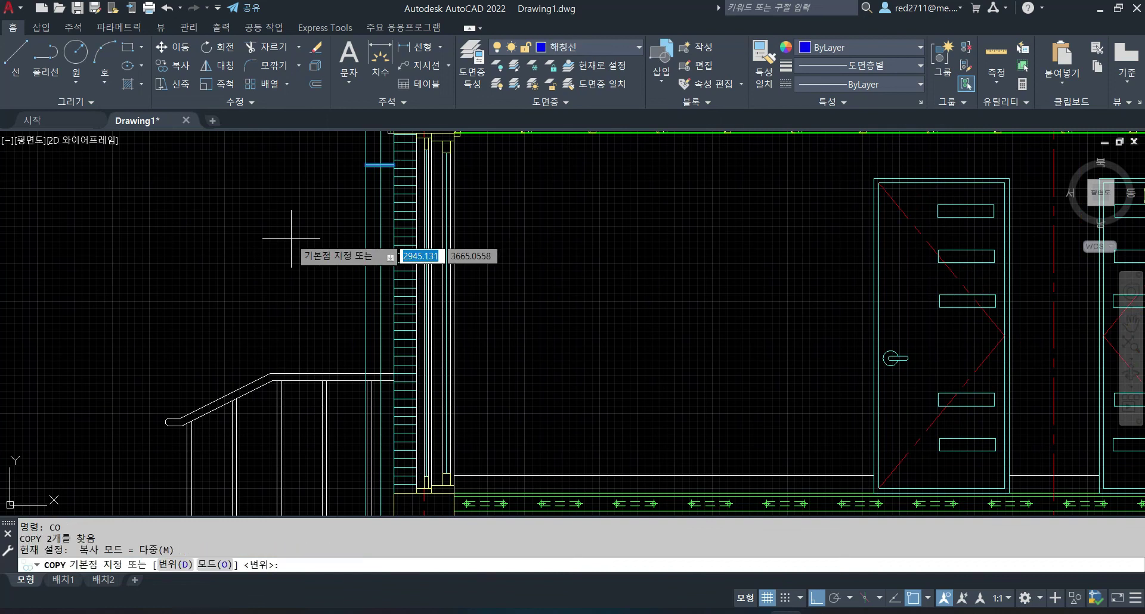
click(295, 195)
text(900)
key(Return)
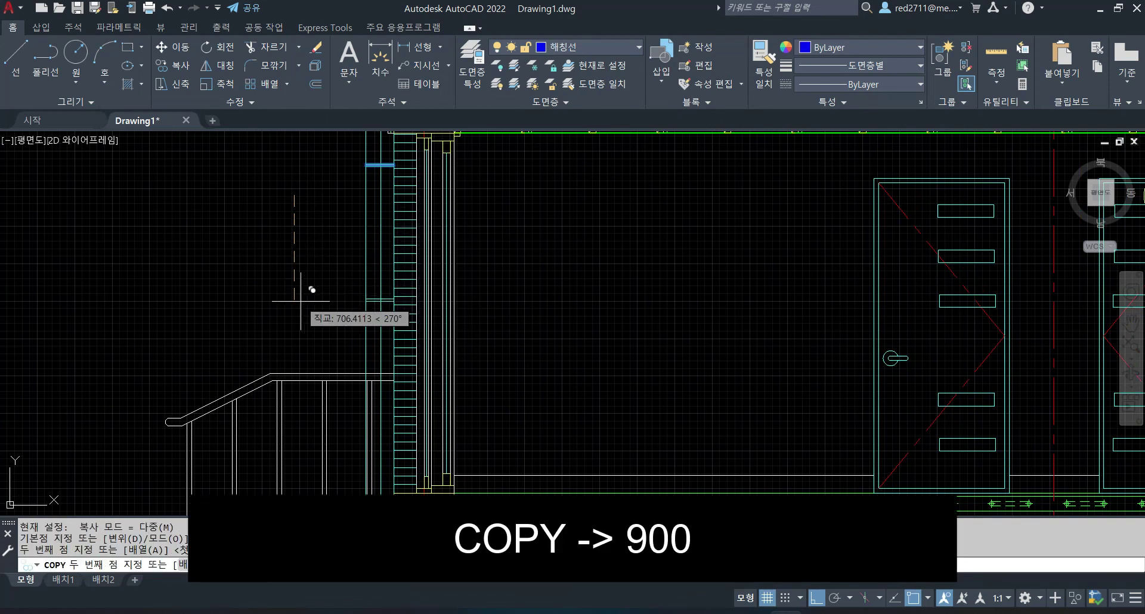
Try to copy the bracket lines 1800 down along the downpipe.
scroll(300, 305, down, 3)
scroll(298, 312, up, 2)
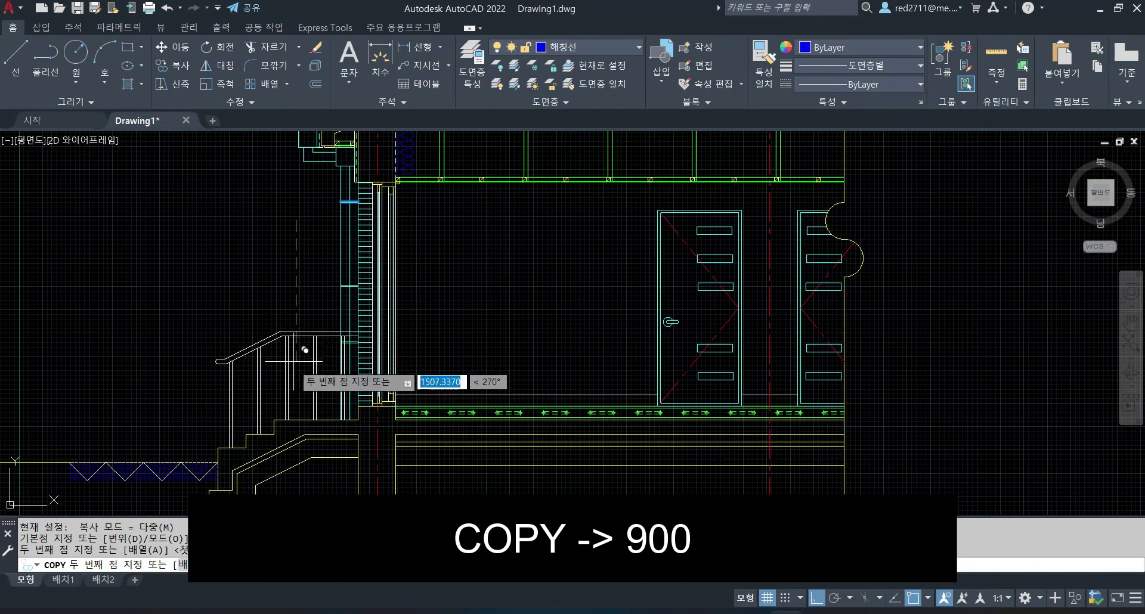
text(18)
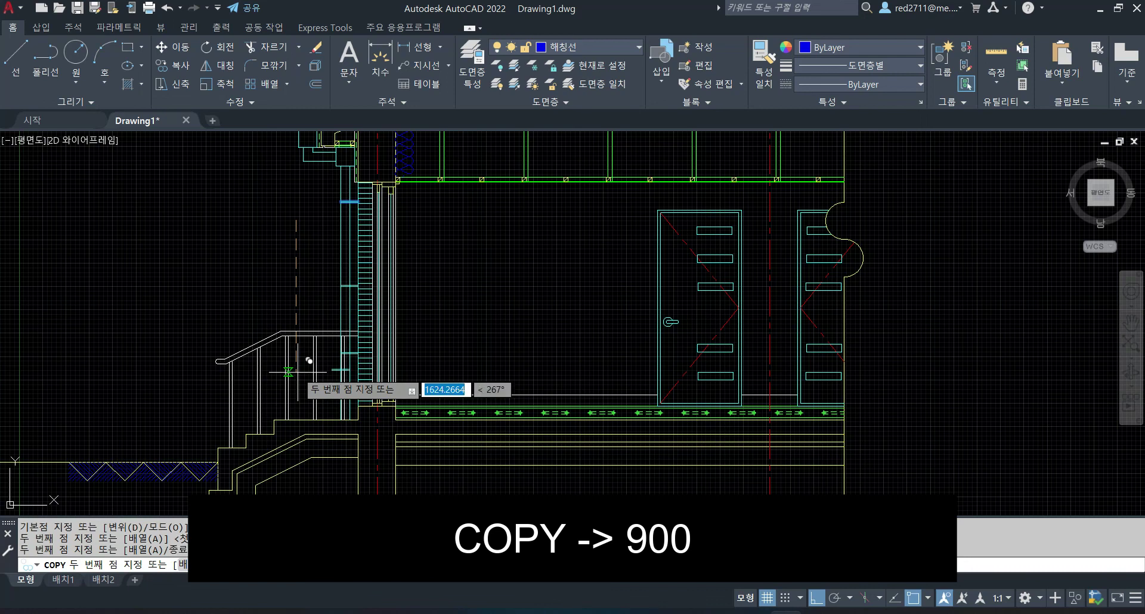
key(Return)
key(Escape)
scroll(332, 382, up, 2)
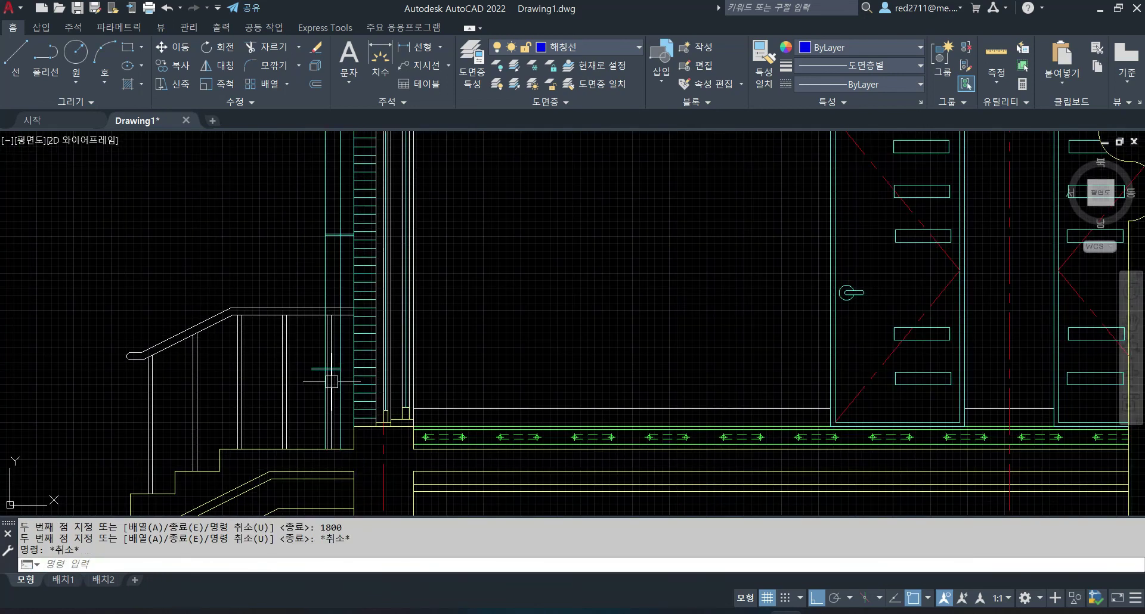
Undo the last bracket copy operation on the downpipe.
key(ctrl+z)
key(ctrl+z)
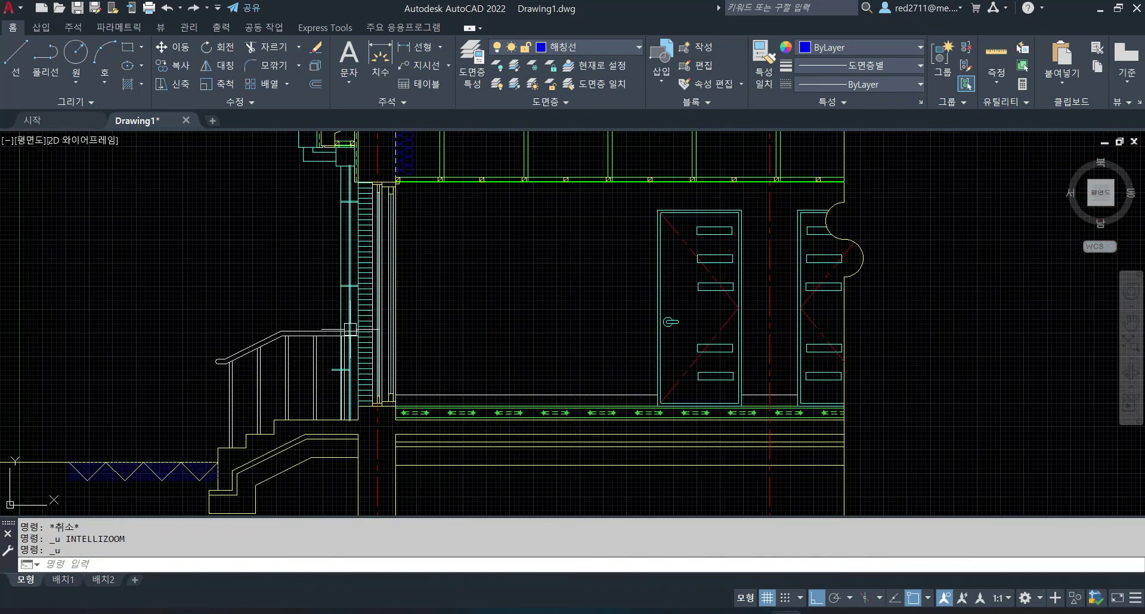
key(ctrl+z)
Copy the upper bracket's two lines straight down along the downpipe at distances of 900 and 1800.
scroll(377, 318, down, 5)
scroll(378, 318, up, 5)
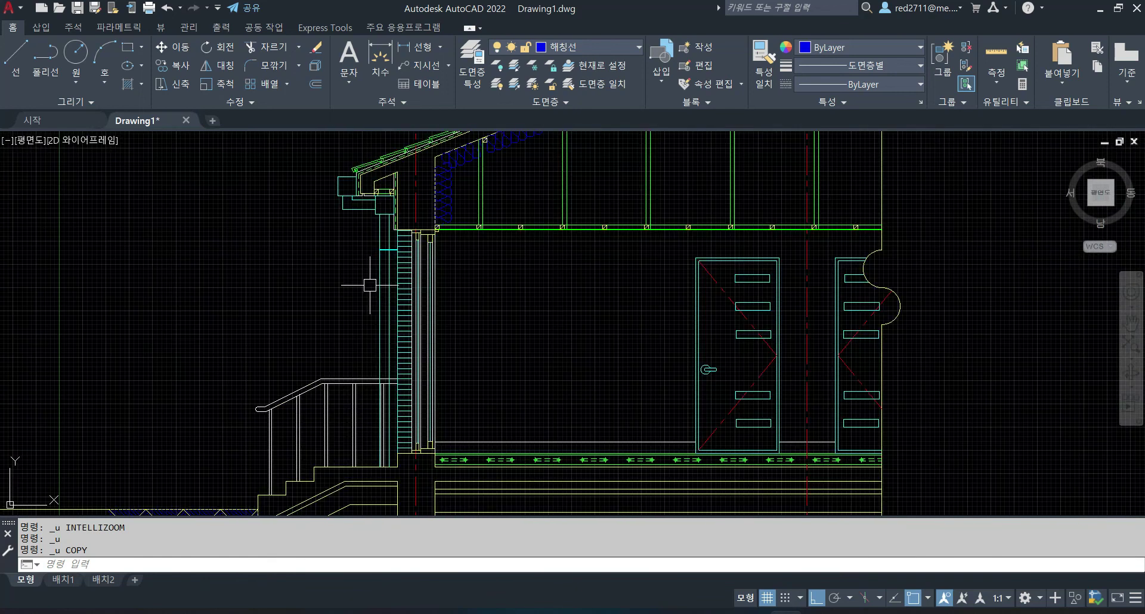
click(390, 217)
scroll(384, 232, up, 6)
click(387, 244)
scroll(358, 209, down, 4)
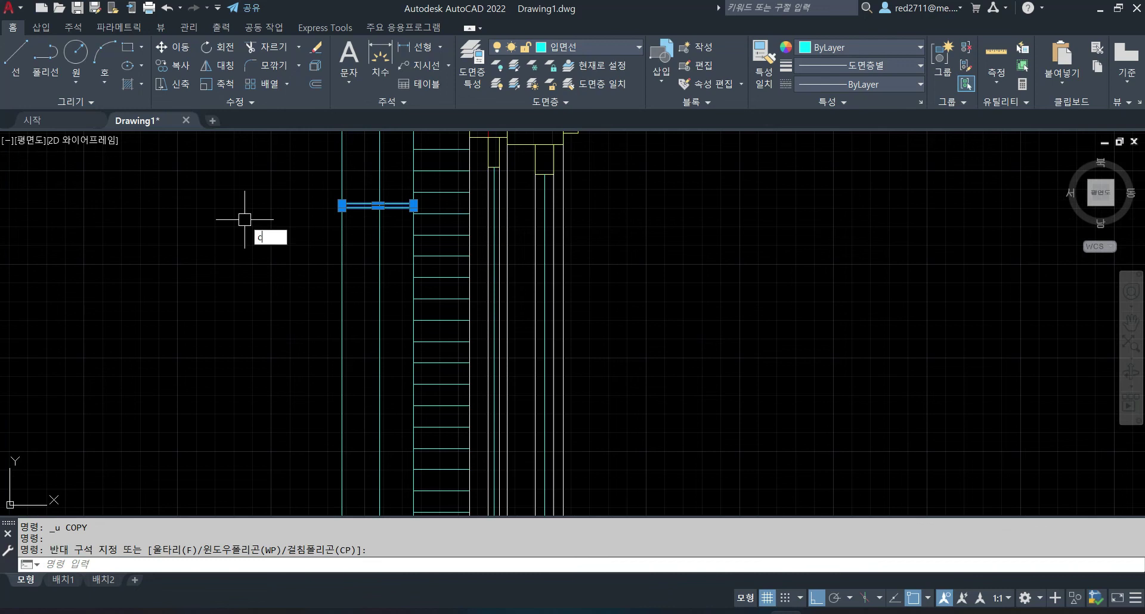
text(o)
key(Return)
scroll(244, 224, down, 5)
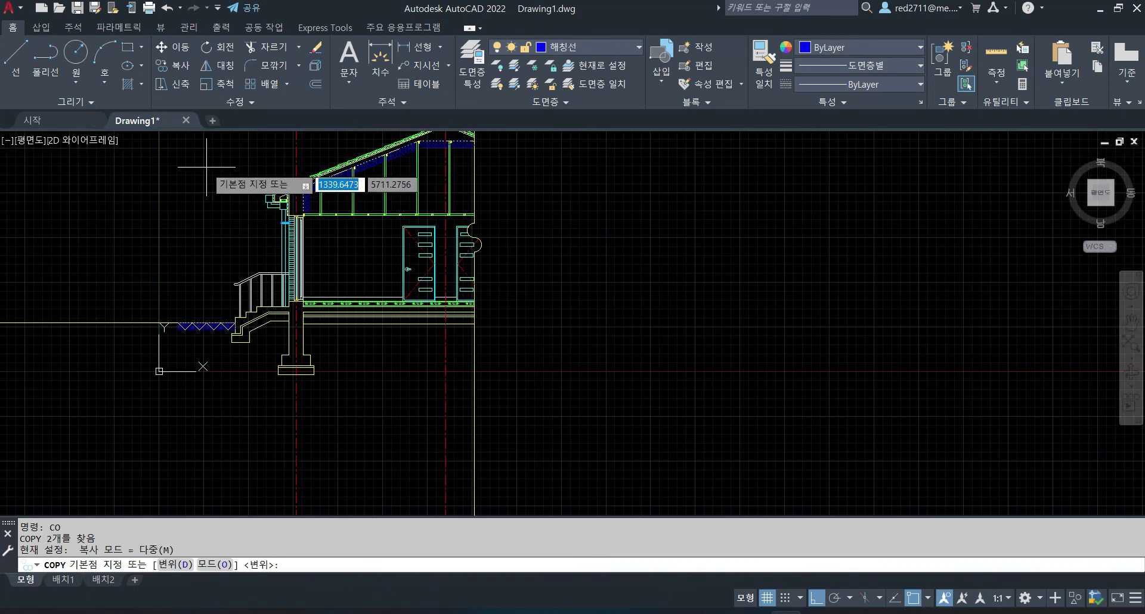
click(206, 167)
scroll(201, 241, up, 2)
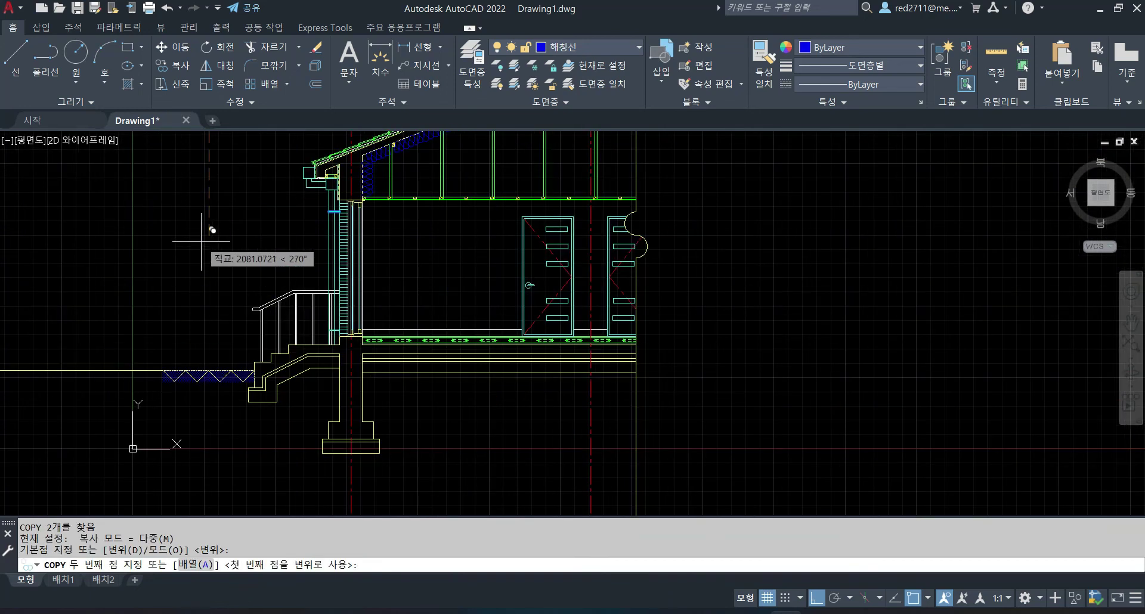
text(900)
key(Return)
text(1800)
key(Return)
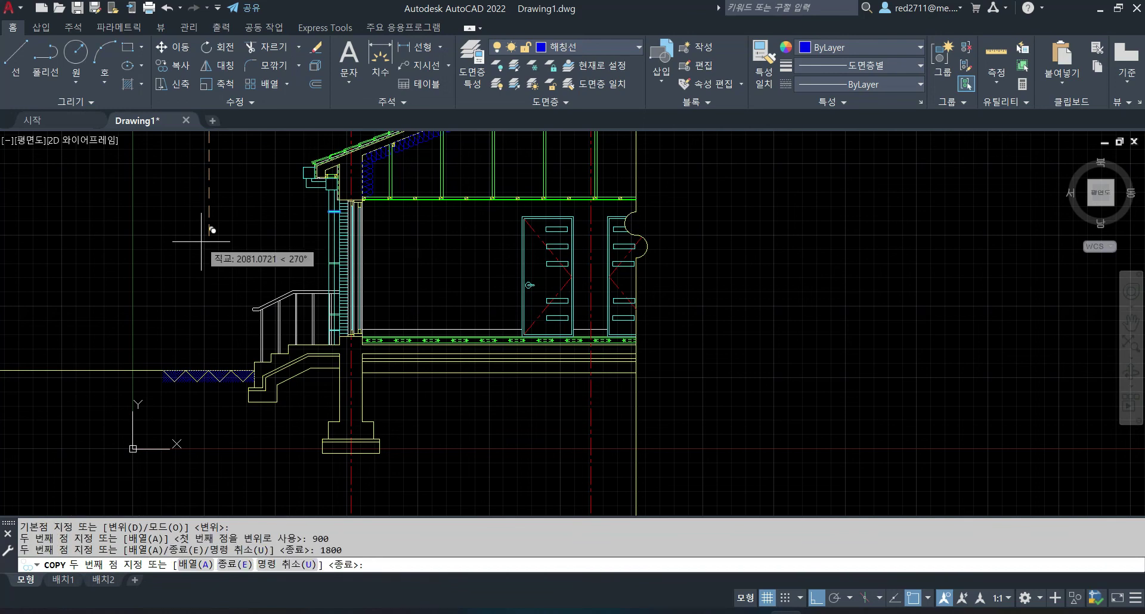
key(Escape)
key(Escape)
Trim the downpipe lines between the two horizontal handrail lines, using those rail lines as cutting edges.
scroll(304, 292, up, 4)
mouse_move(322, 239)
middle_down()
mouse_move(379, 285)
mouse_move(371, 236)
middle_up()
scroll(402, 248, up, 1)
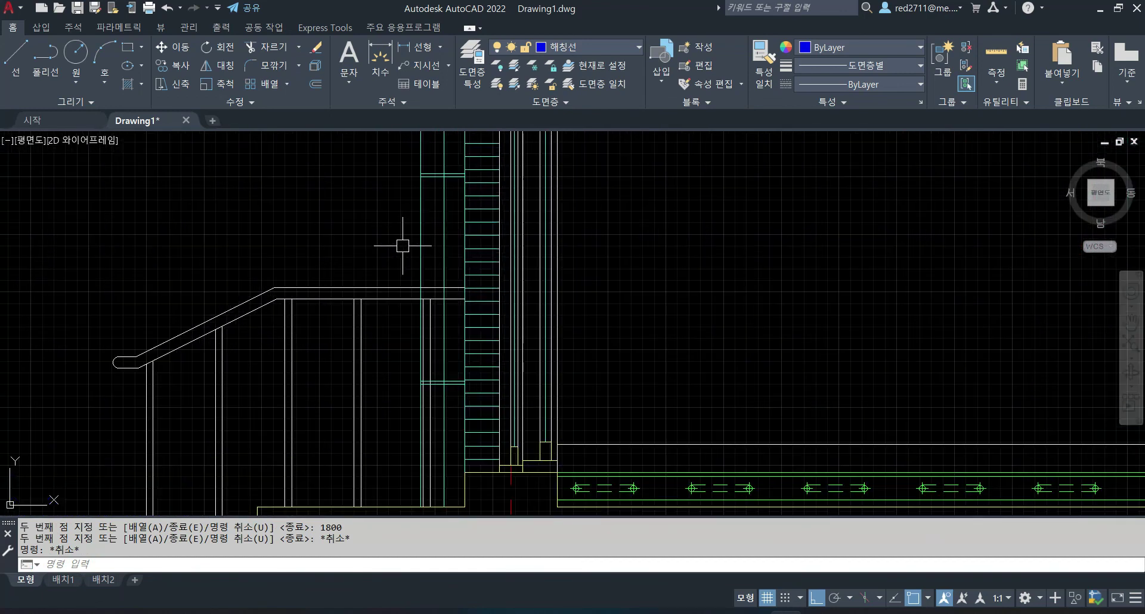
scroll(370, 263, up, 5)
scroll(404, 259, down, 2)
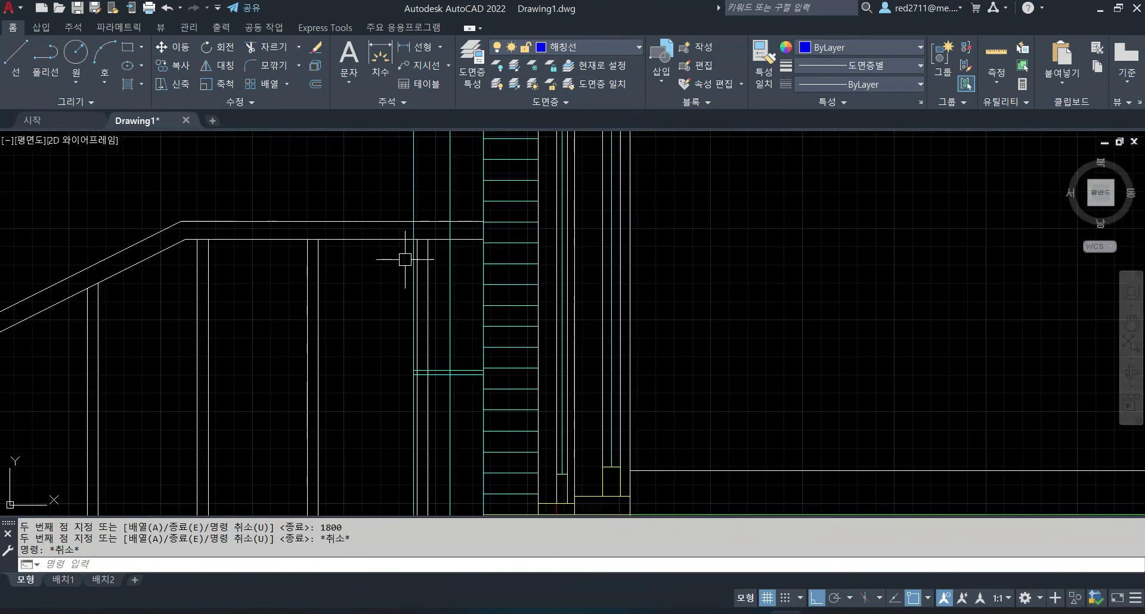
scroll(439, 230, down, 2)
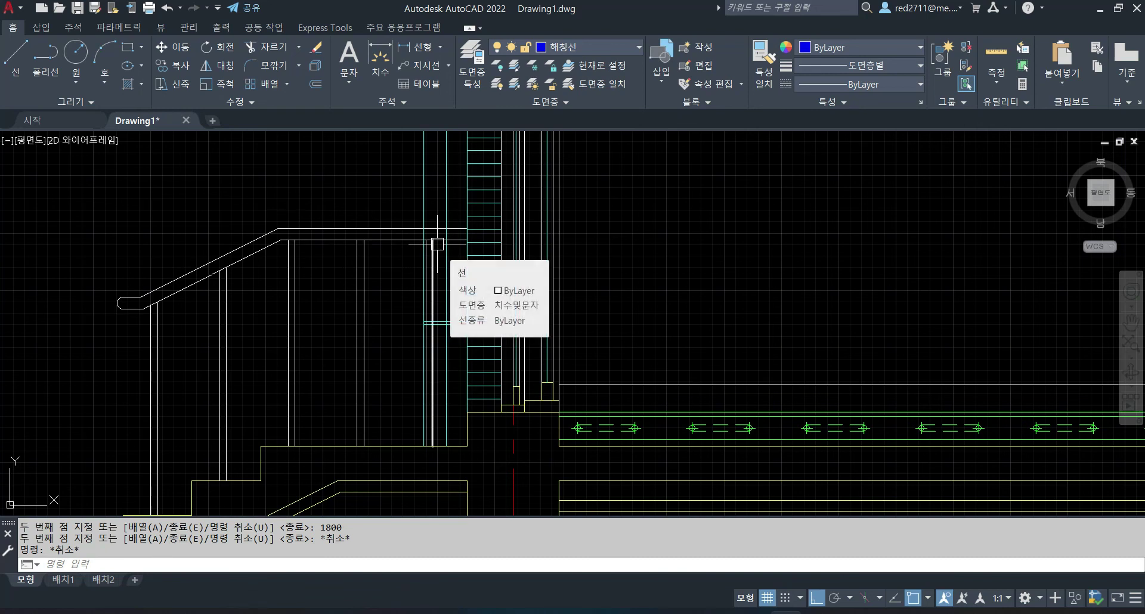
text(tr)
key(Return)
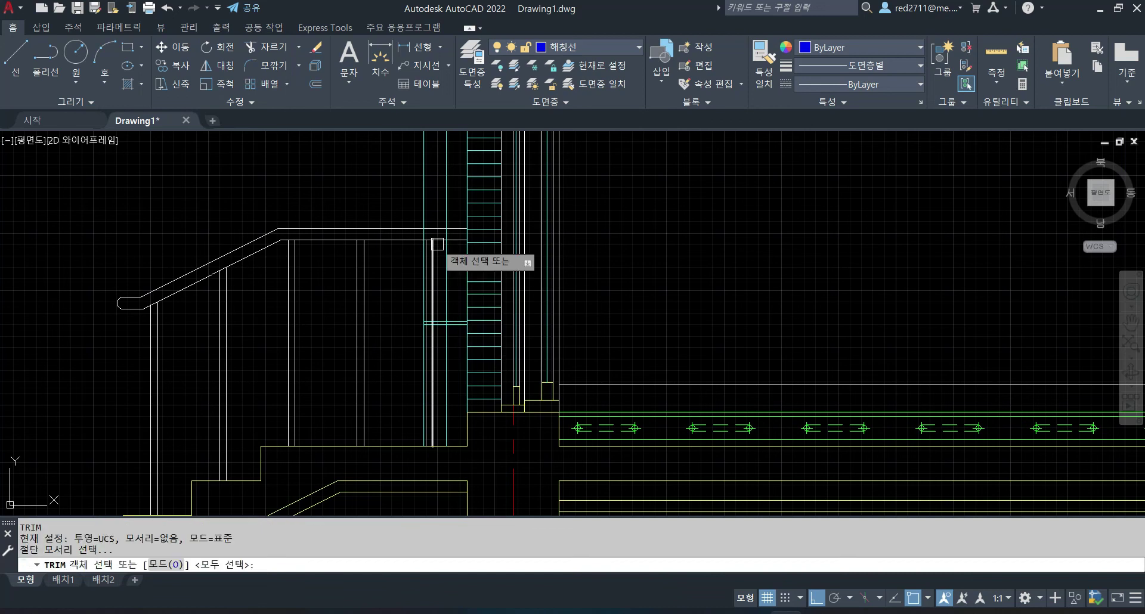
scroll(412, 225, up, 4)
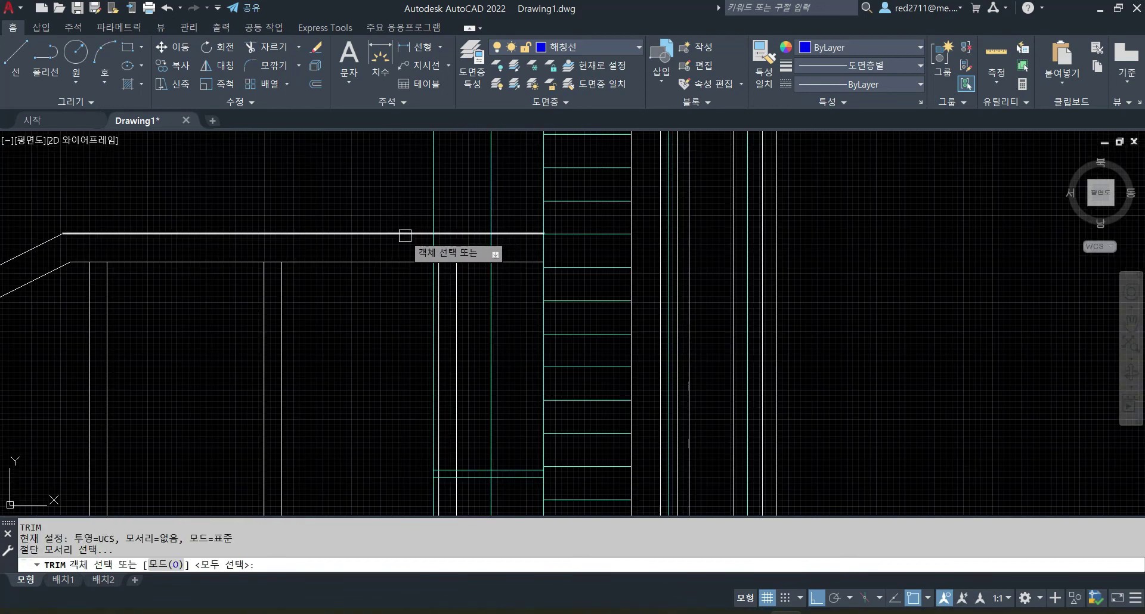
click(405, 233)
click(402, 262)
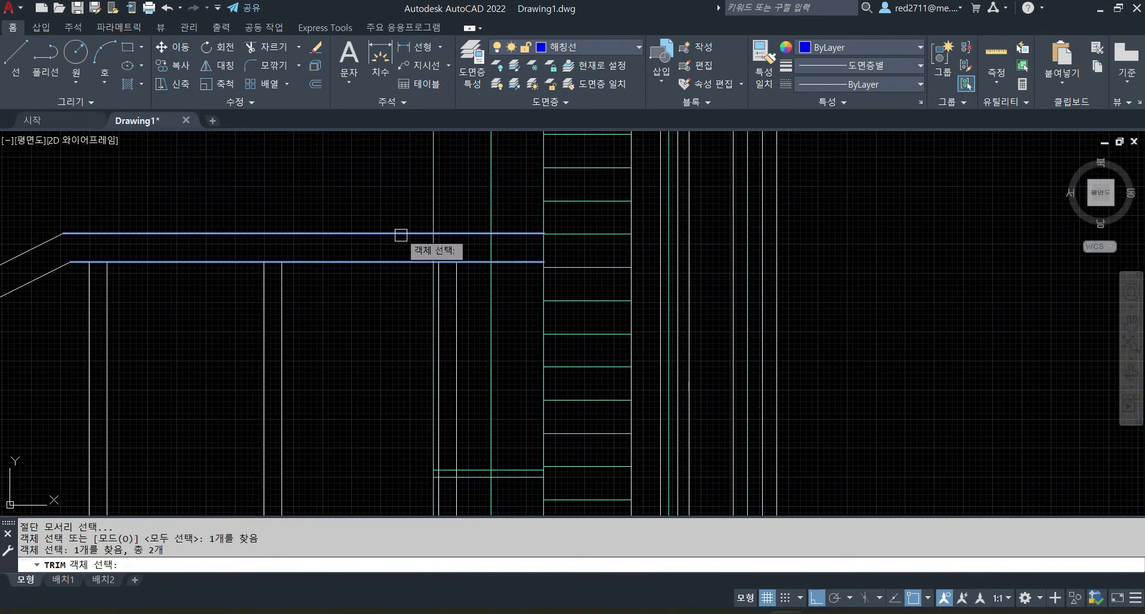
key(Return)
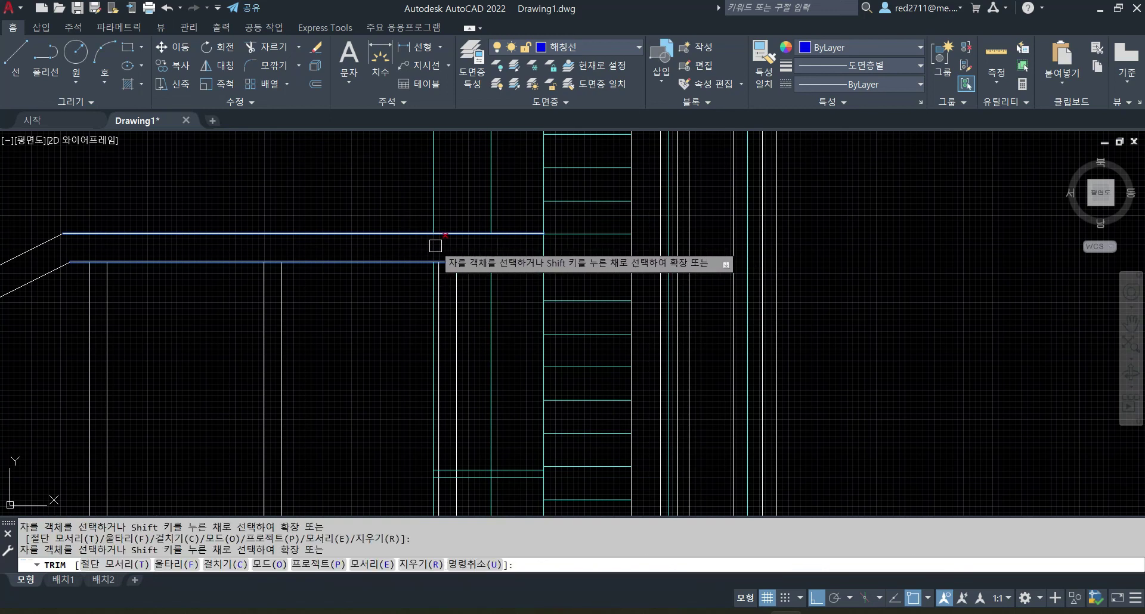
click(435, 246)
scroll(456, 246, down, 3)
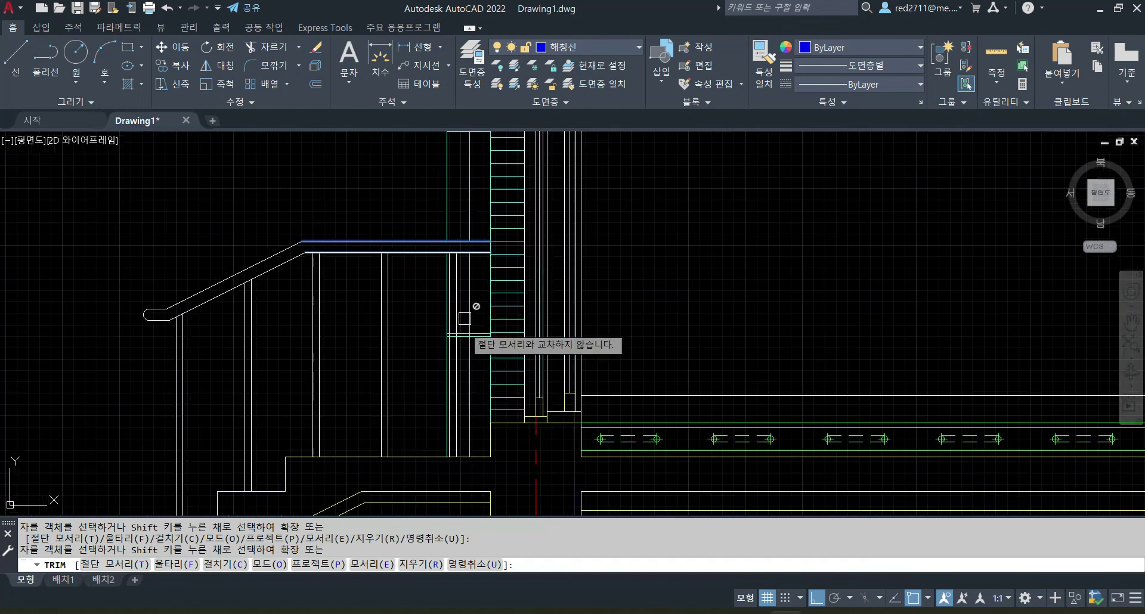
scroll(473, 312, up, 3)
key(Escape)
Trim the lowest bracket's lines between the two edges of the baluster in front of the downpipe.
key(space)
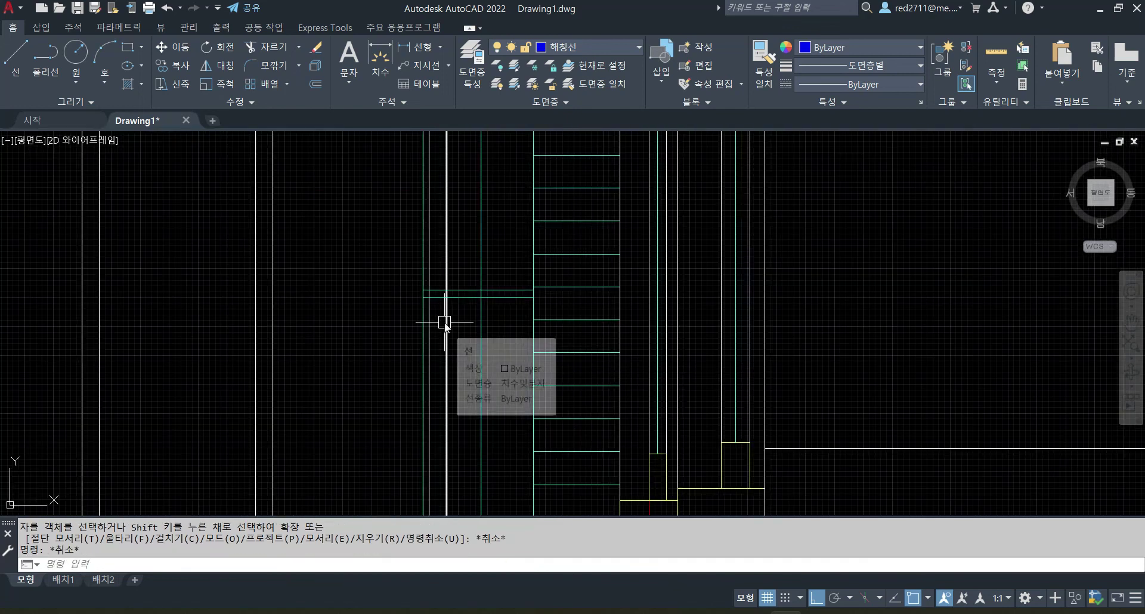
scroll(444, 322, up, 2)
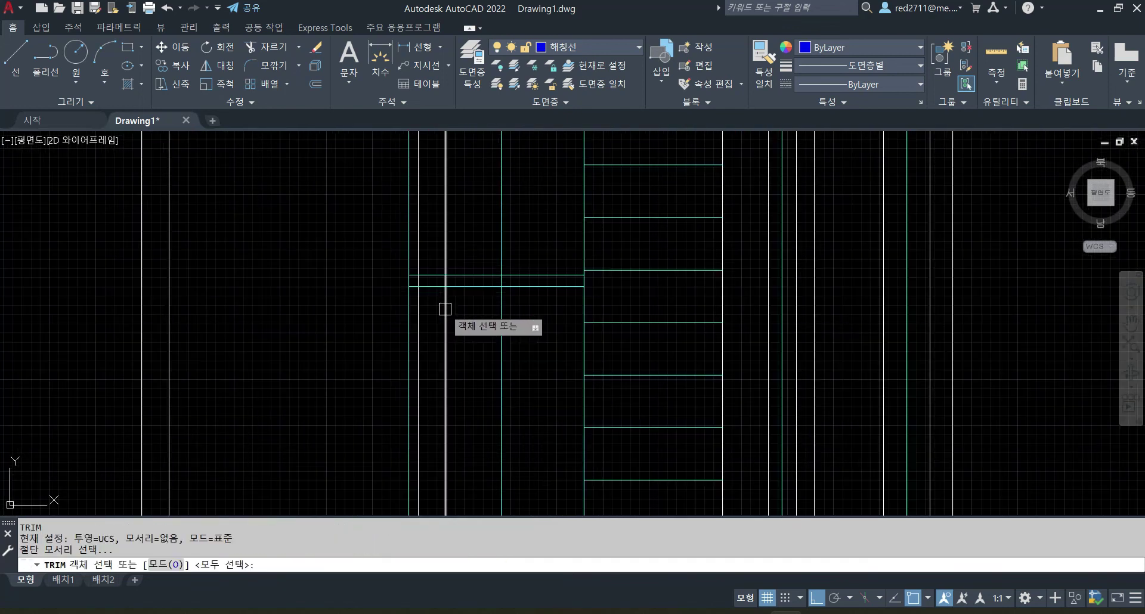
click(446, 310)
click(419, 307)
key(space)
mouse_move(438, 247)
mouse_down()
mouse_move(417, 276)
mouse_move(429, 256)
mouse_up()
key(Escape)
key(Escape)
scroll(465, 328, down, 3)
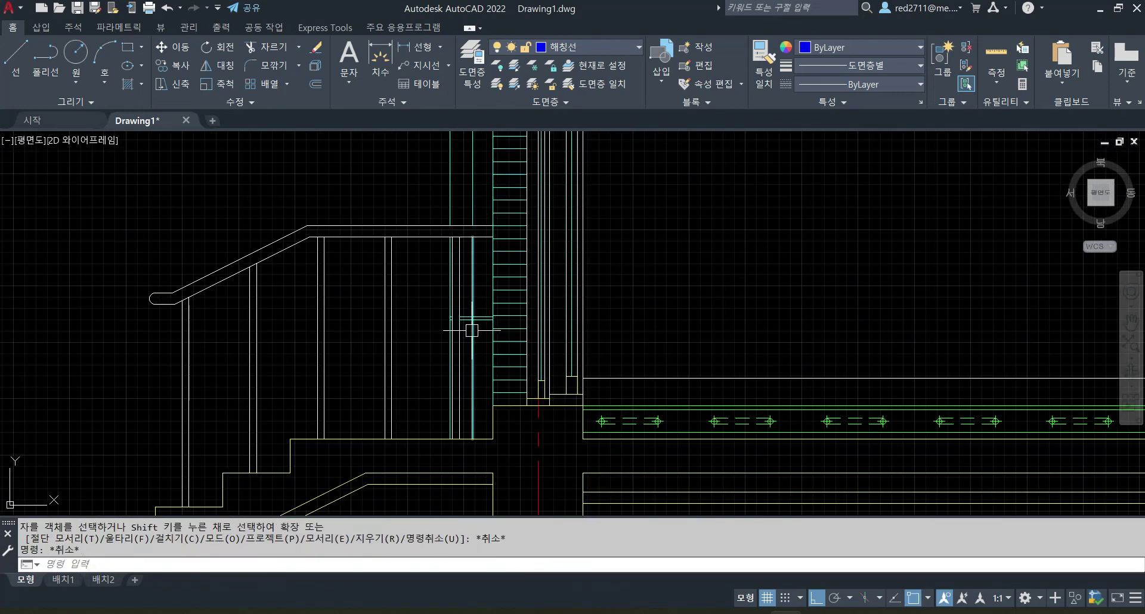
Examine the downpipe, brackets and stair railing, and the section down to the floor slab, stair base and wall footing.
scroll(467, 357, up, 2)
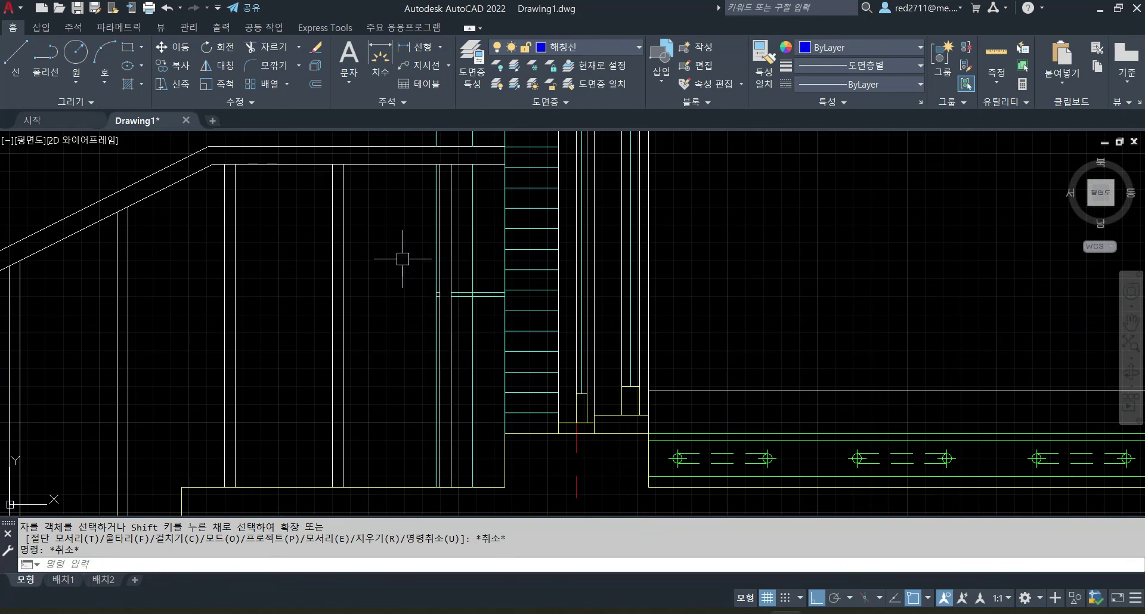
middle_drag(402, 256, 389, 299)
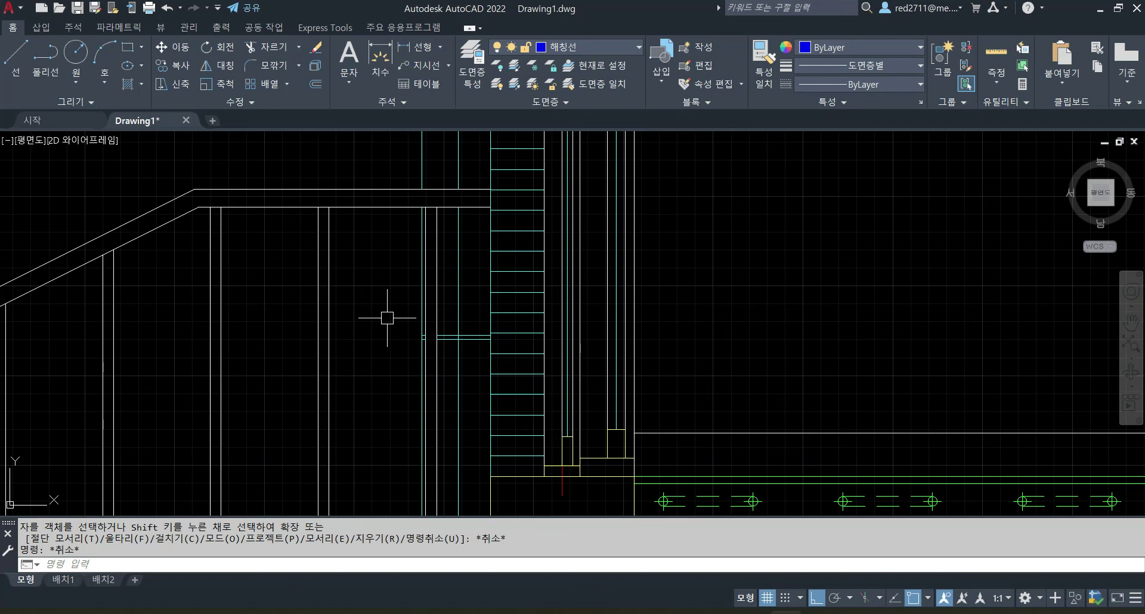
scroll(387, 318, down, 4)
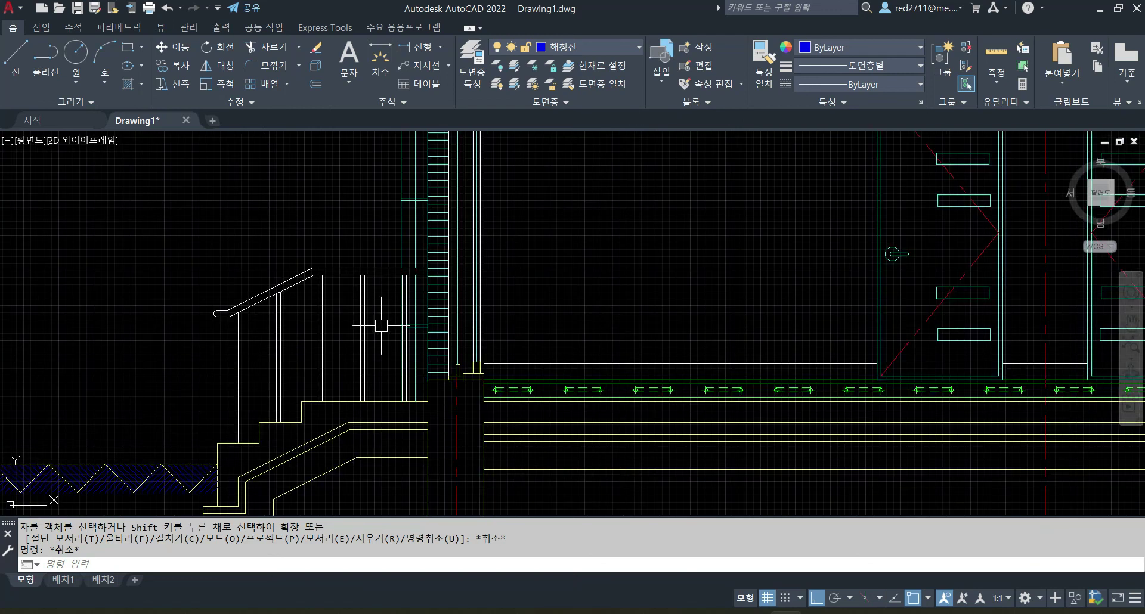
middle_drag(381, 326, 408, 333)
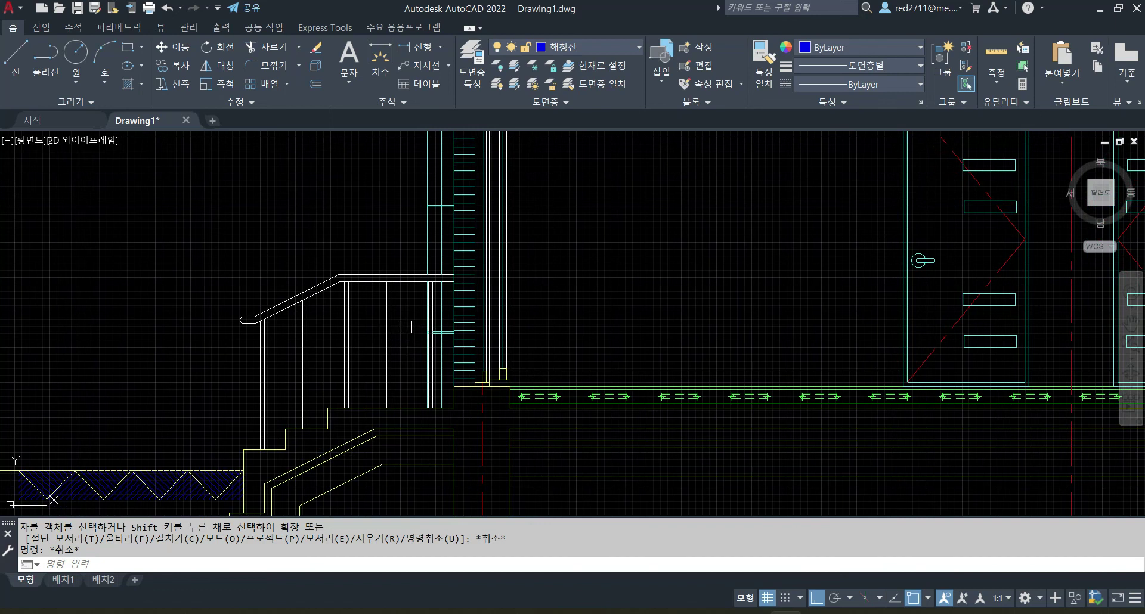
scroll(408, 322, down, 3)
middle_drag(542, 199, 560, 259)
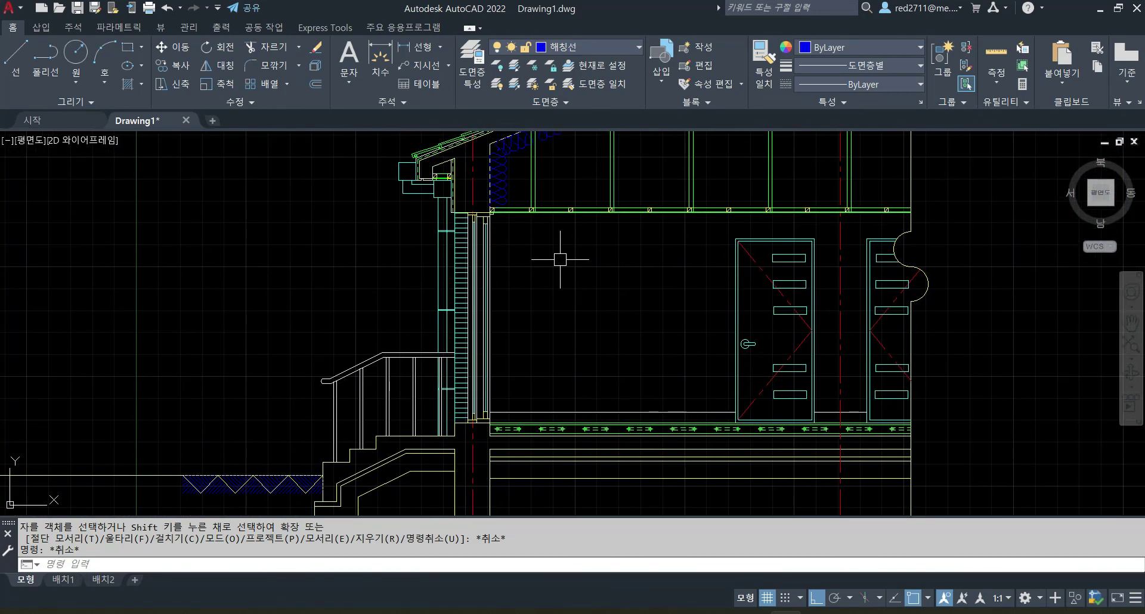
scroll(560, 259, down, 3)
middle_drag(577, 294, 600, 228)
middle_drag(579, 391, 533, 342)
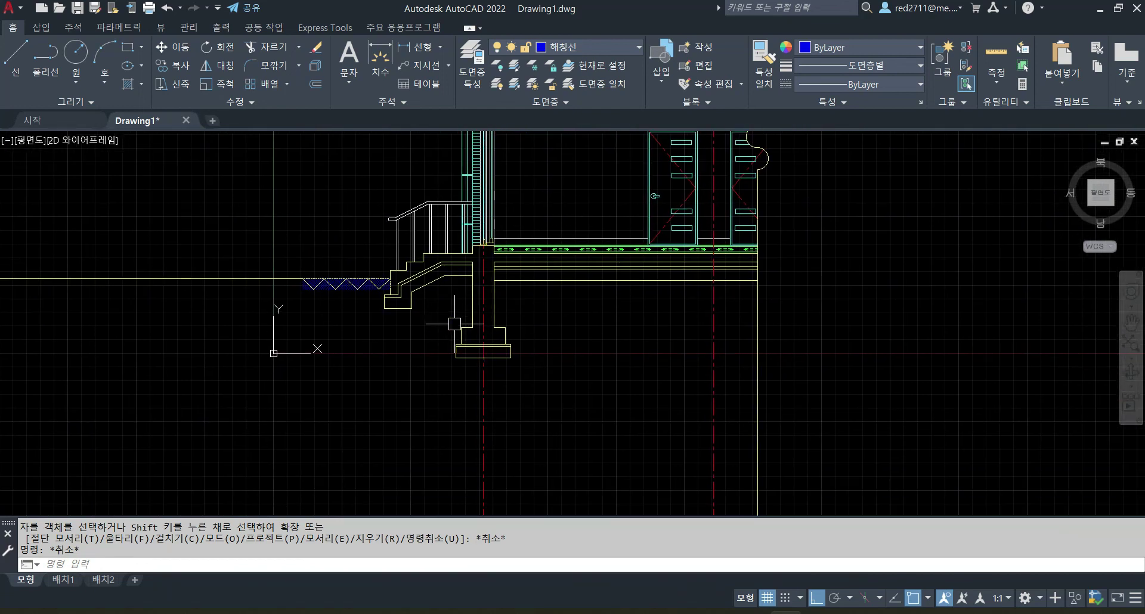
scroll(516, 274, up, 2)
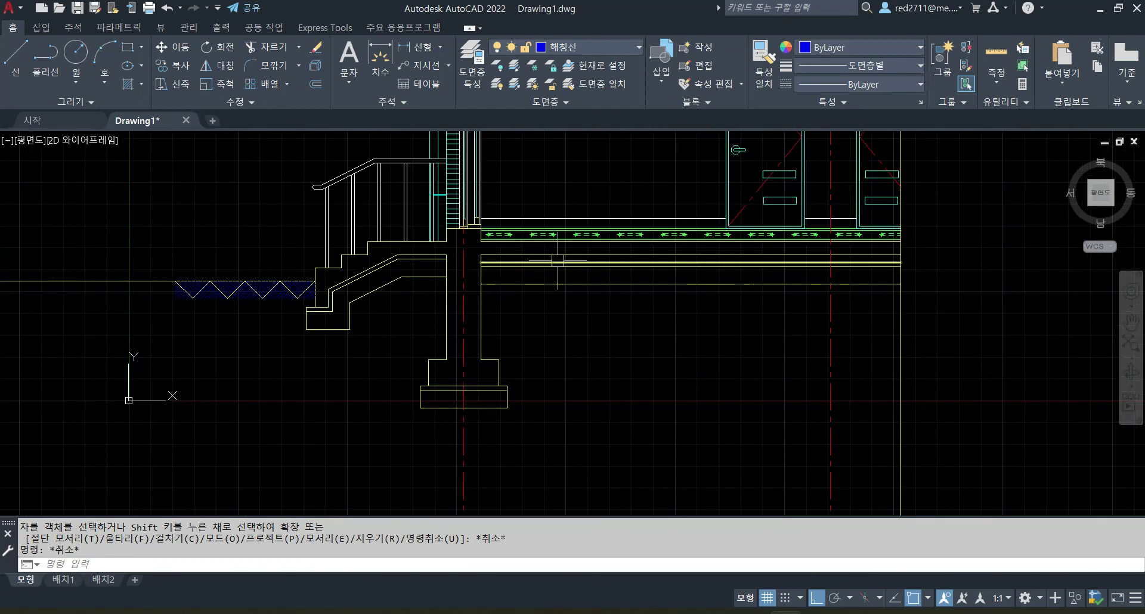
middle_drag(584, 324, 585, 363)
middle_drag(574, 295, 551, 439)
middle_drag(616, 238, 588, 356)
middle_drag(564, 421, 637, 159)
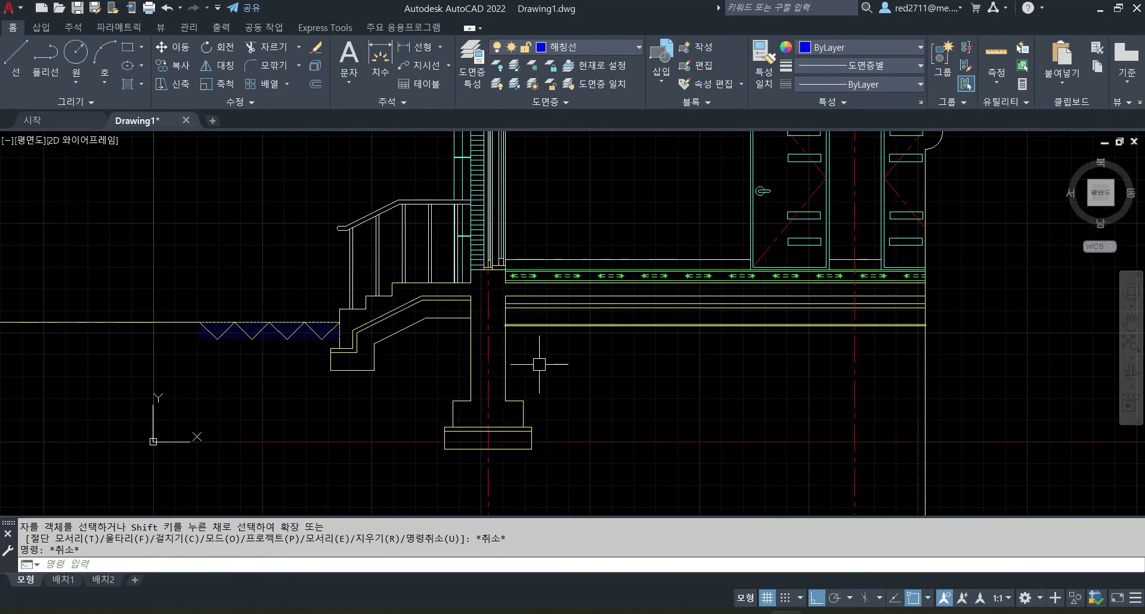
middle_drag(603, 382, 695, 276)
scroll(519, 287, up, 2)
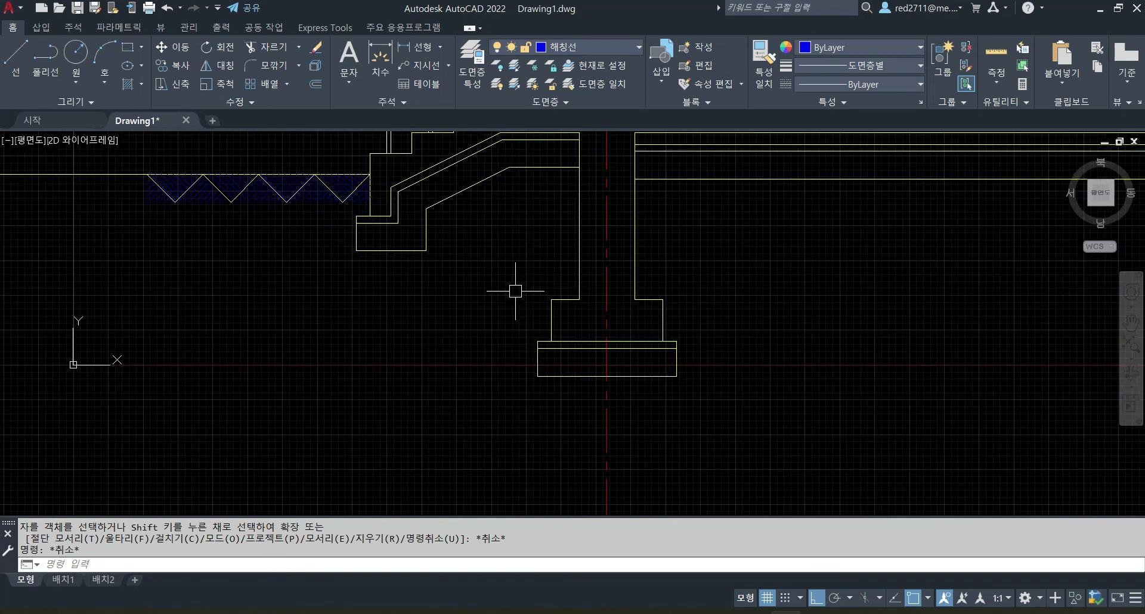
Draw a construction line at an angle of 45 degrees through the foundation wall's centreline, above the footing.
middle_drag(386, 350, 427, 361)
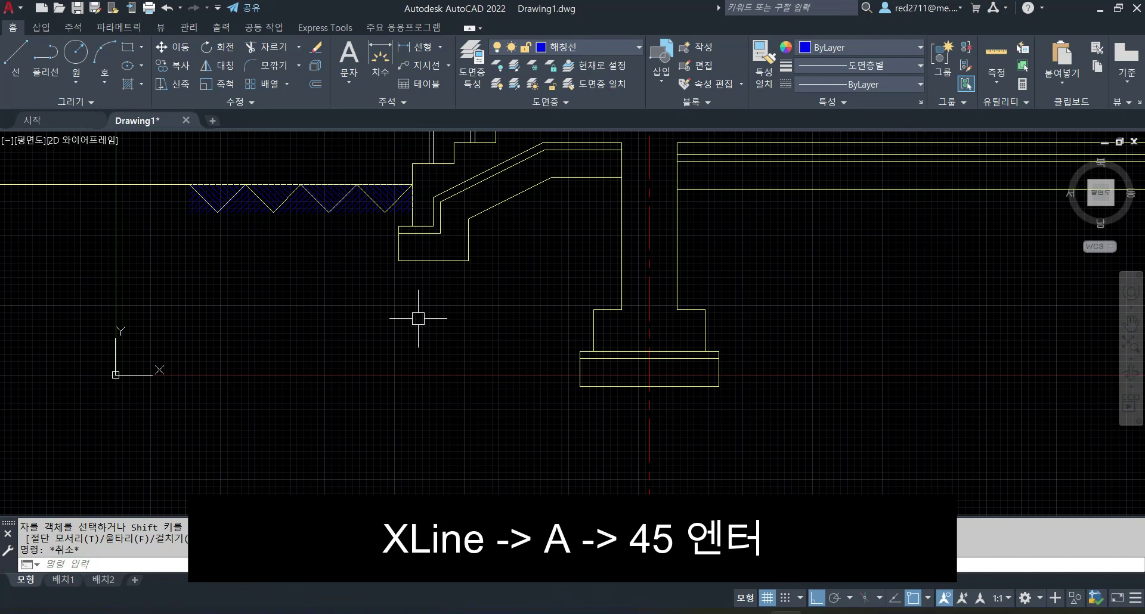
text(XL)
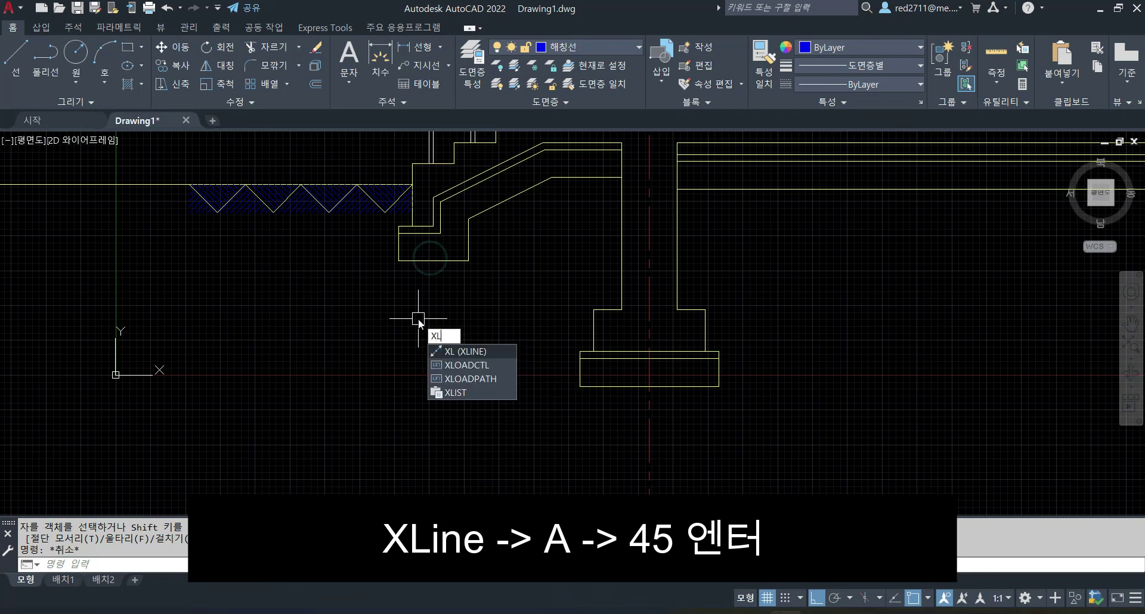
key(Return)
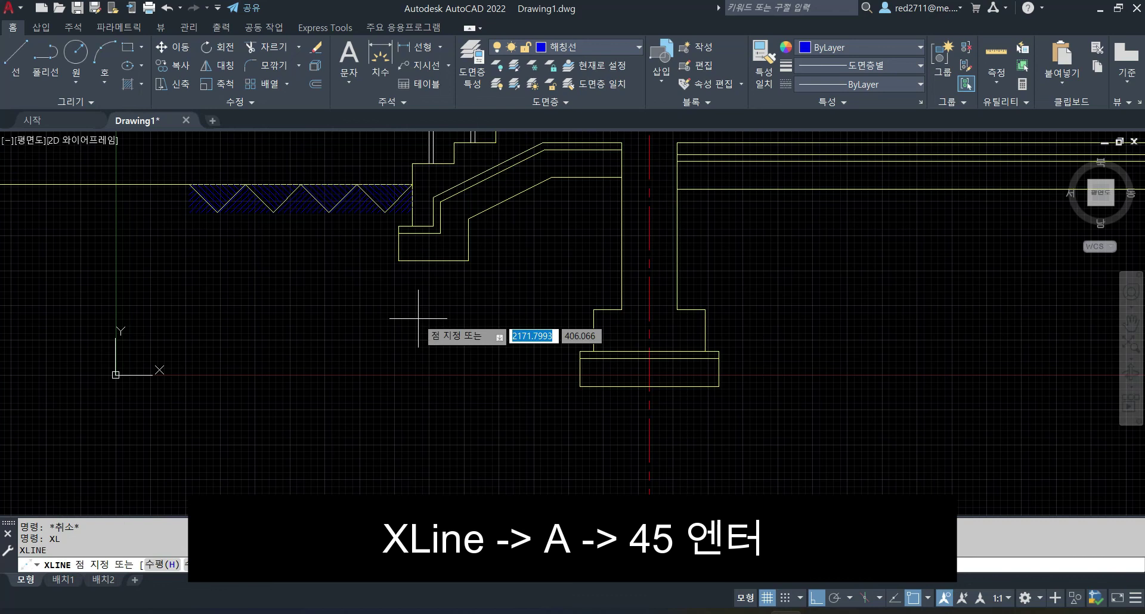
text(a)
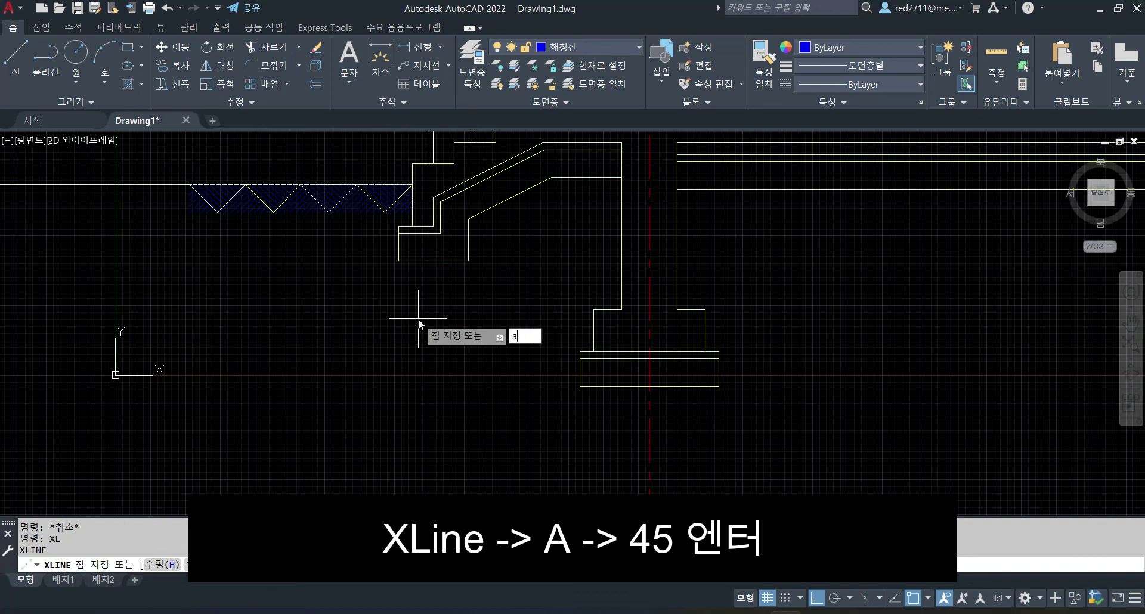
key(Return)
scroll(656, 286, down, 3)
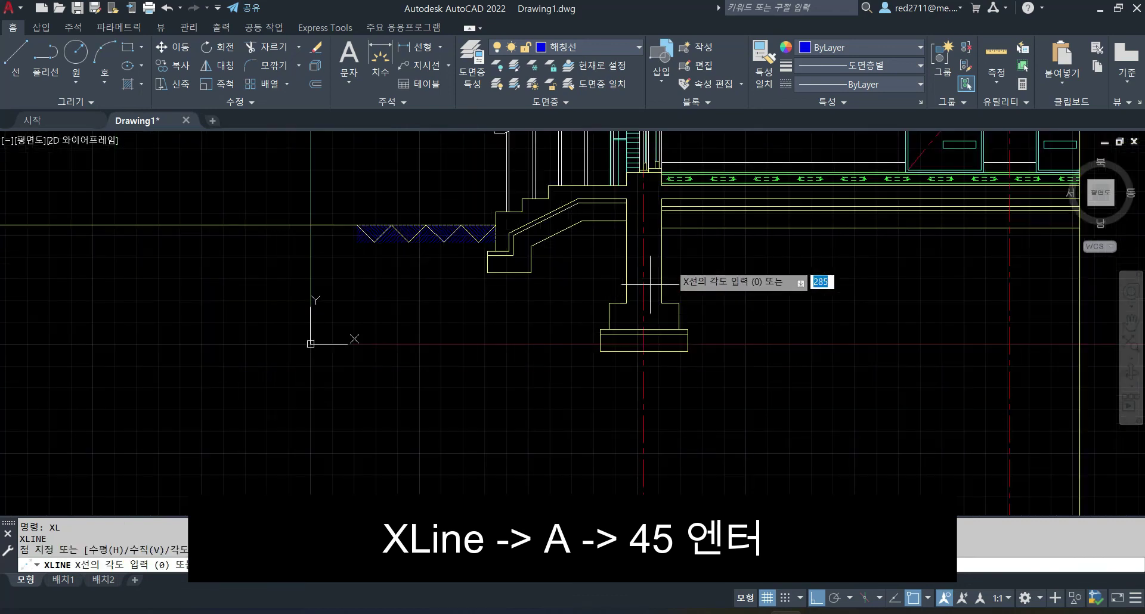
scroll(650, 250, up, 3)
scroll(626, 254, up, 2)
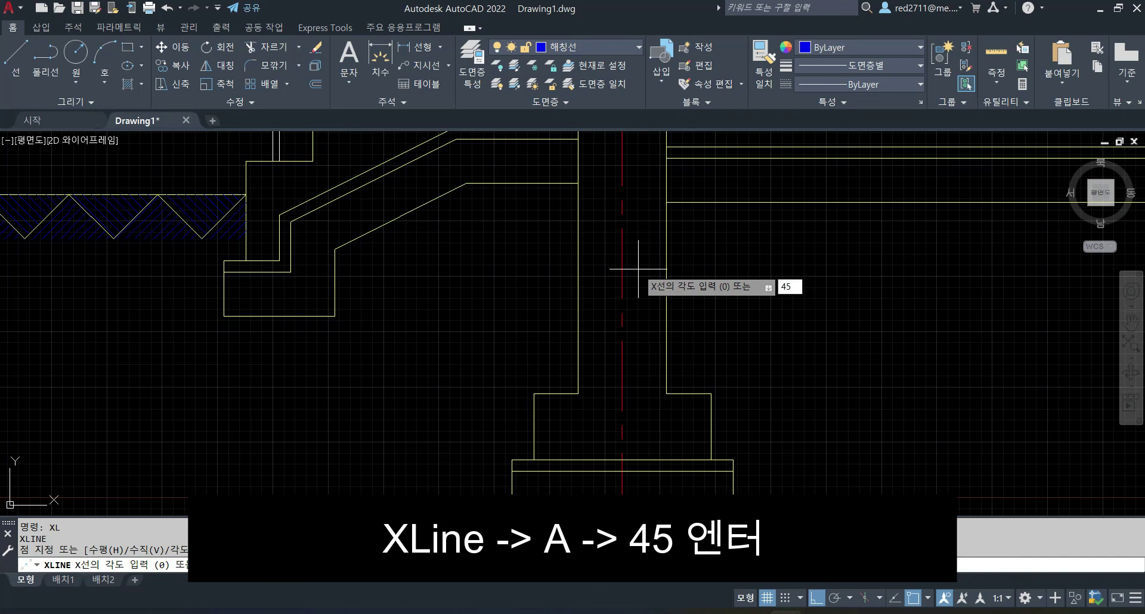
key(Return)
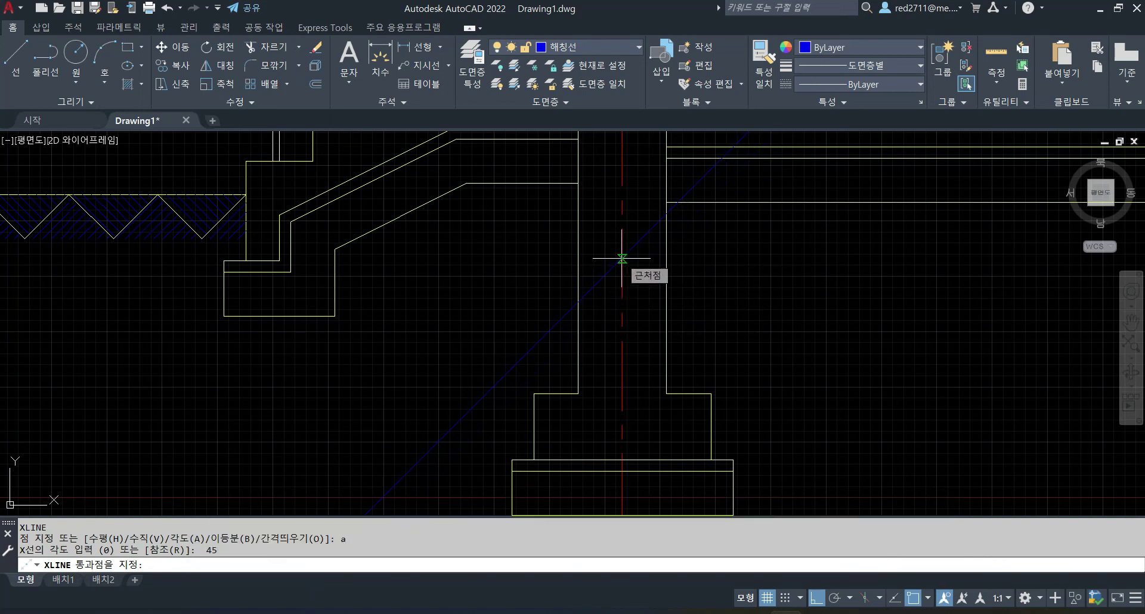
click(623, 259)
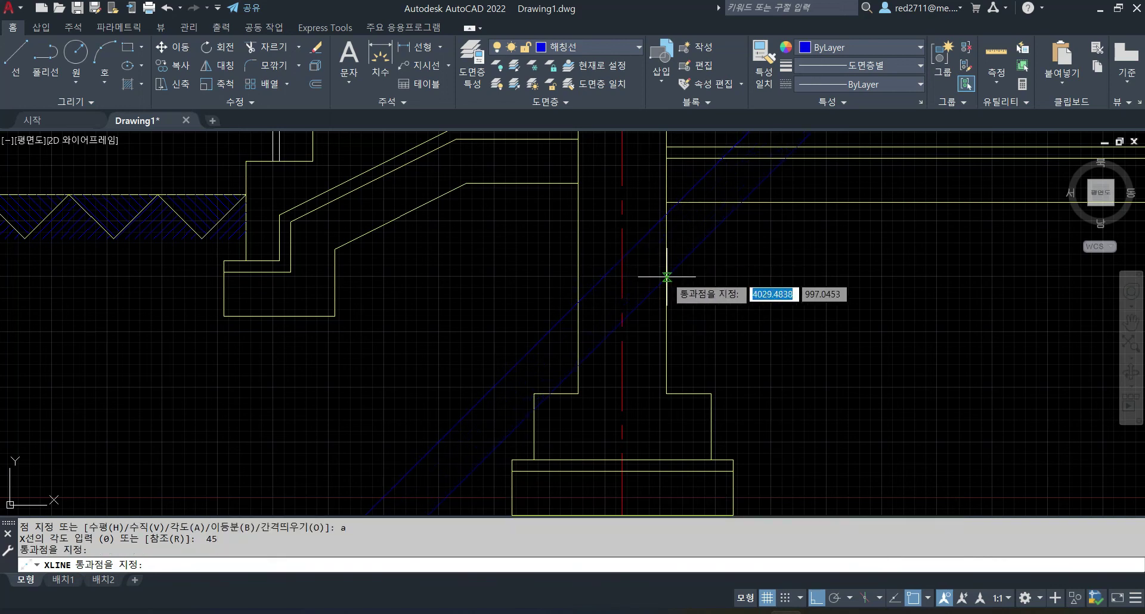
key(Escape)
key(Escape)
scroll(636, 272, down, 1)
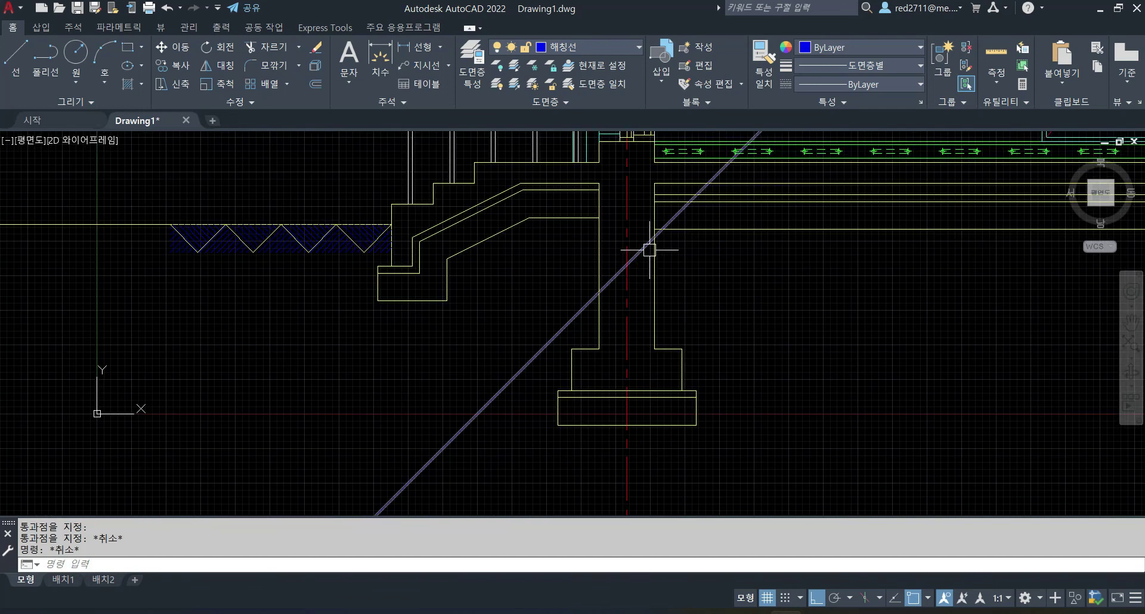
Offset the 45-degree construction line by 30 to both sides.
scroll(651, 248, up, 1)
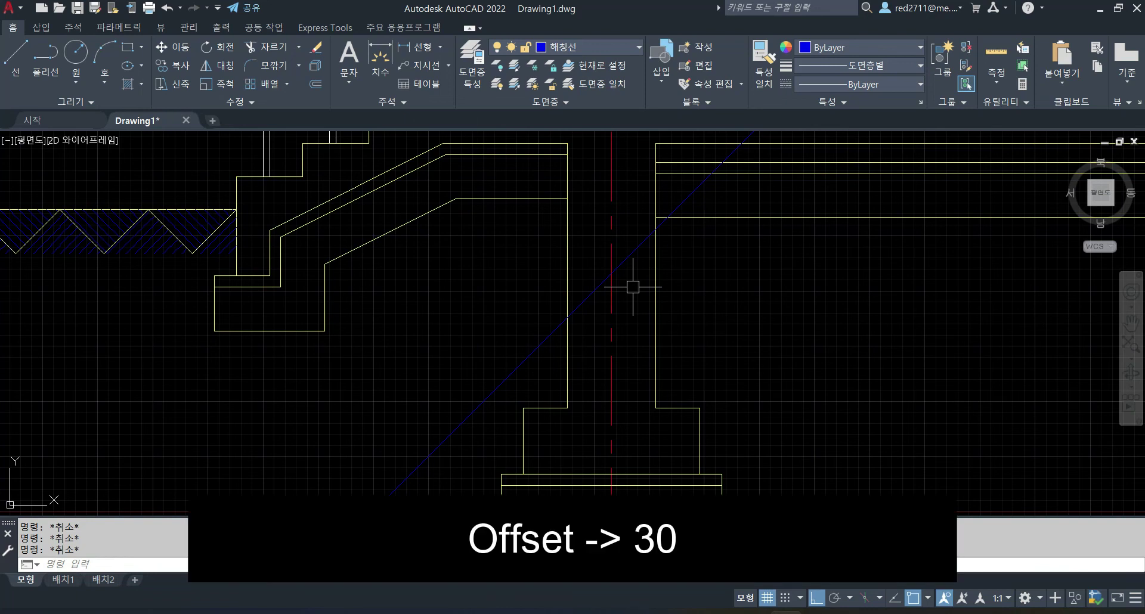
text(o)
key(Return)
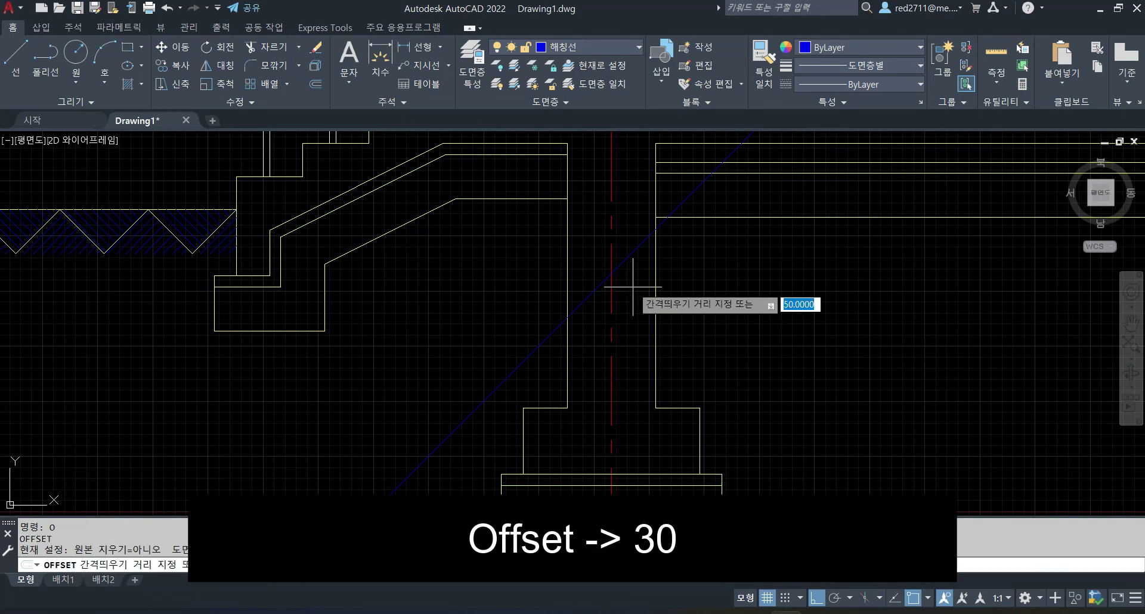
key(Return)
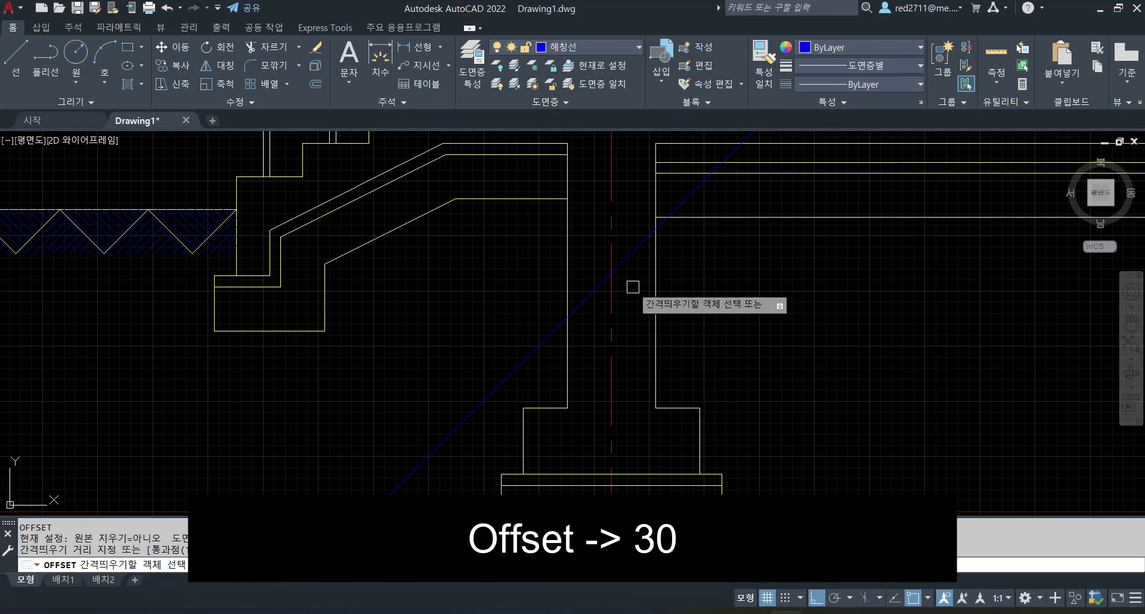
click(632, 256)
click(636, 227)
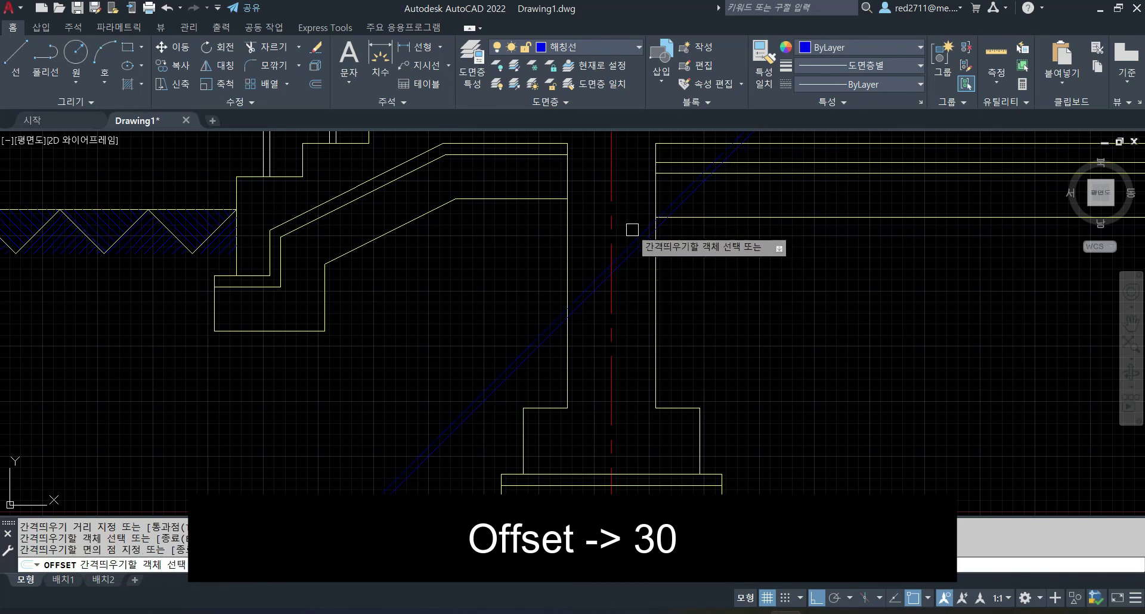
click(639, 257)
click(646, 327)
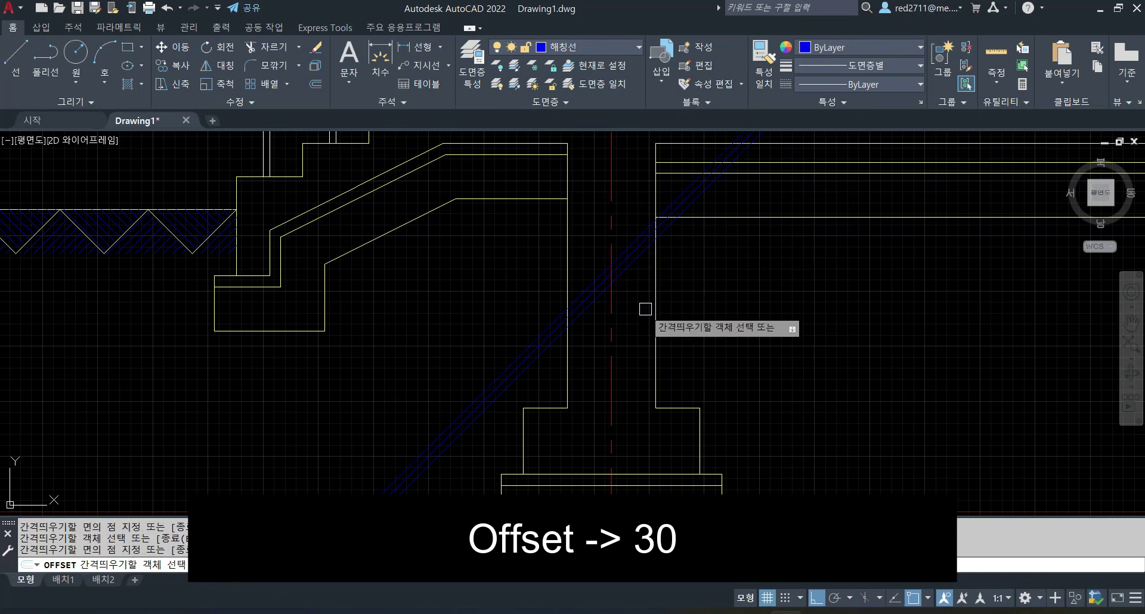
key(Escape)
scroll(683, 307, down, 4)
scroll(644, 312, up, 1)
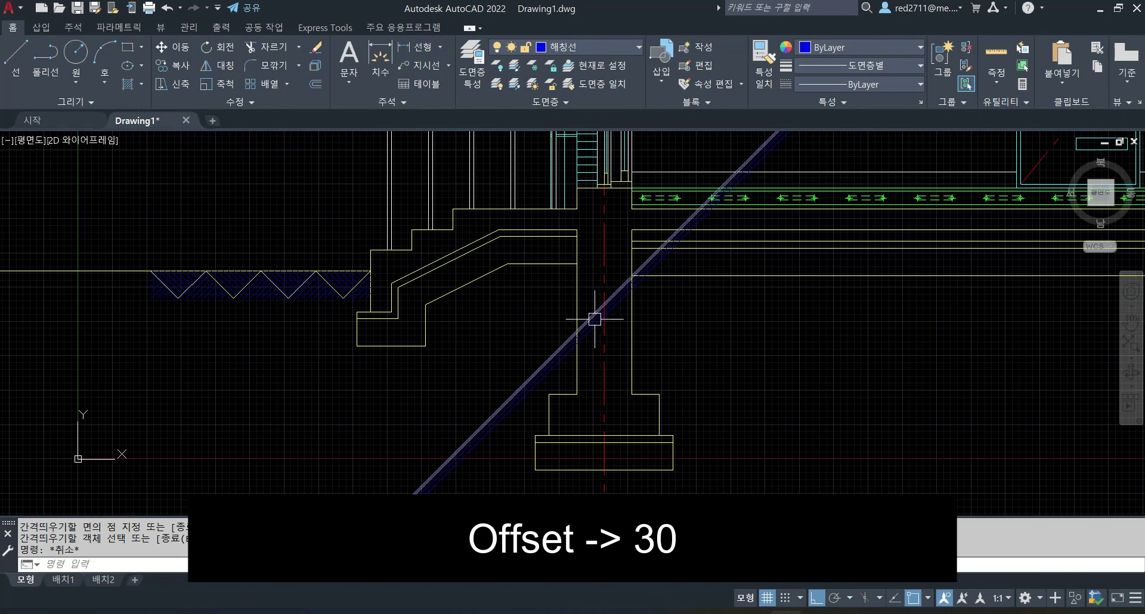
Try to trim the three diagonal lines outside the foundation wall, using the wall's two faces as cutting edges.
scroll(626, 338, up, 3)
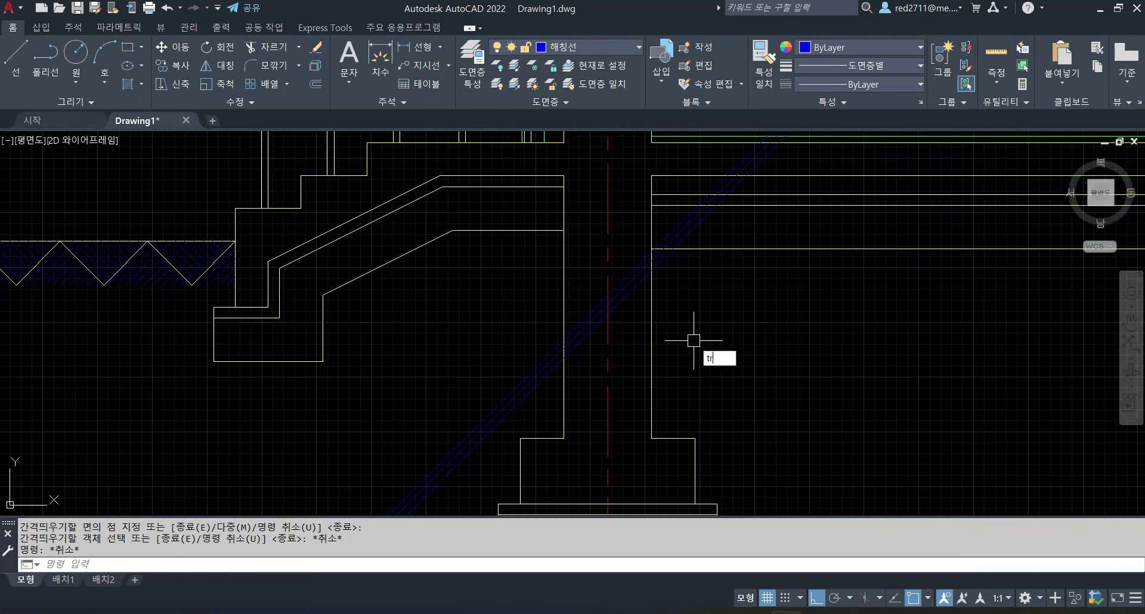
key(Return)
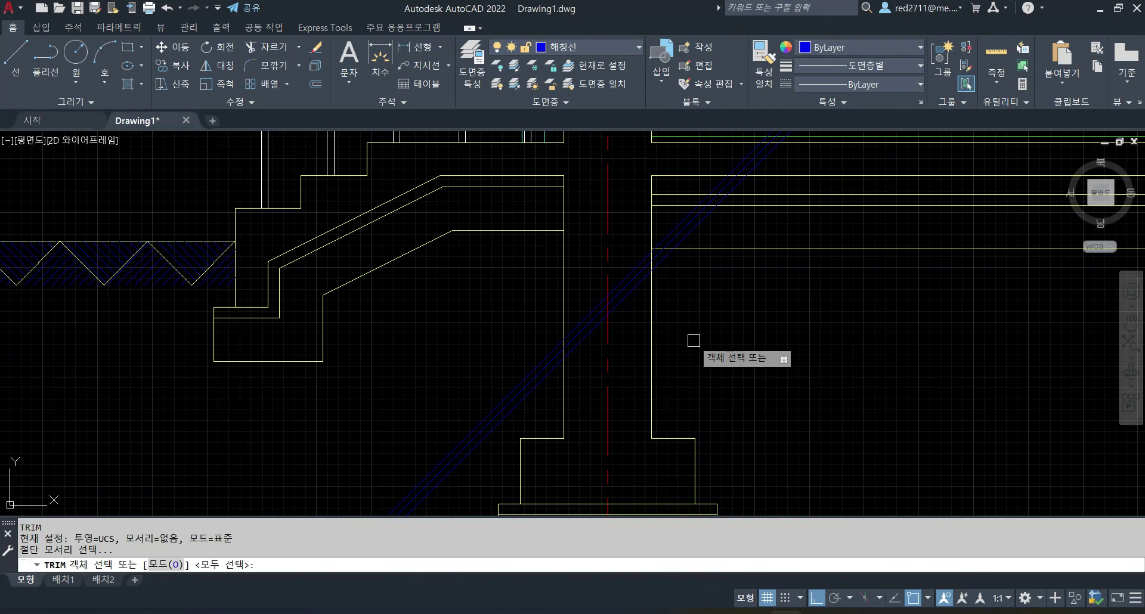
click(652, 304)
click(568, 277)
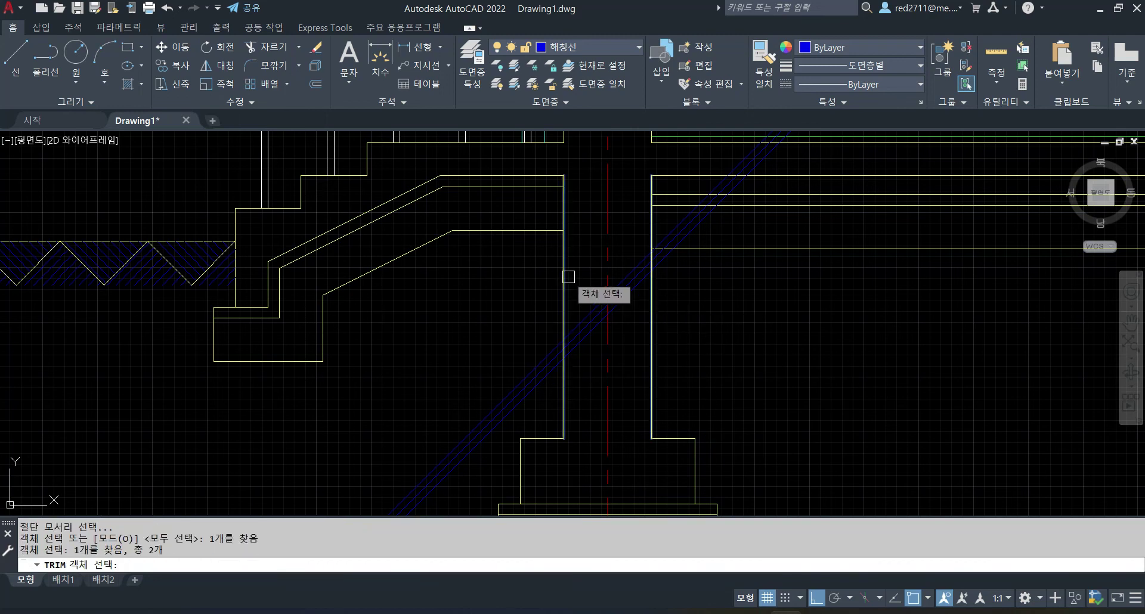
key(Return)
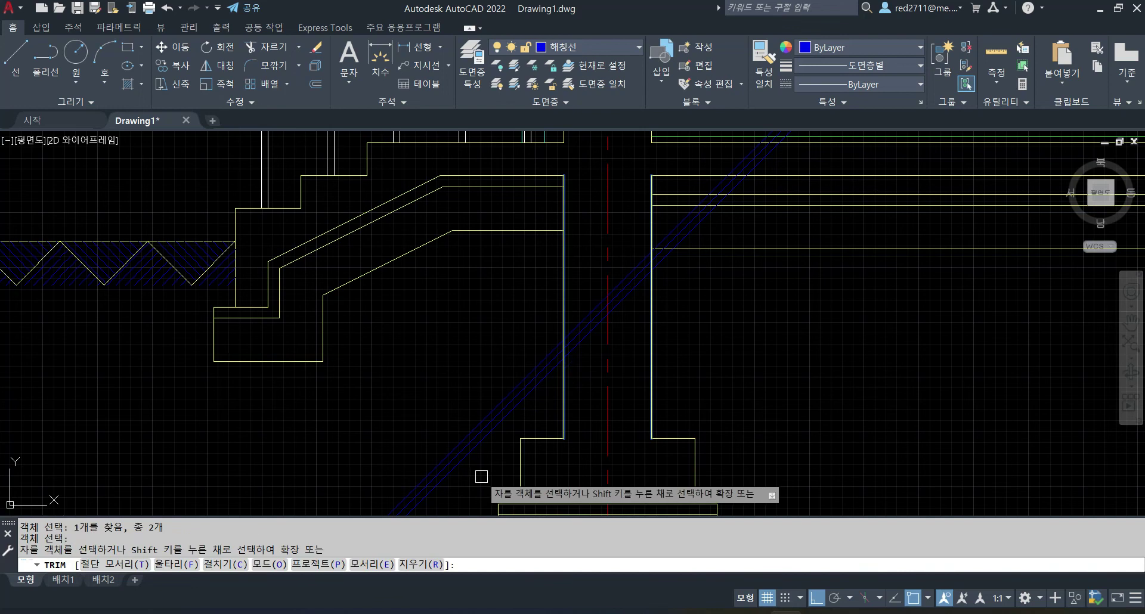
click(481, 476)
click(456, 416)
click(739, 236)
click(678, 217)
scroll(719, 316, down, 4)
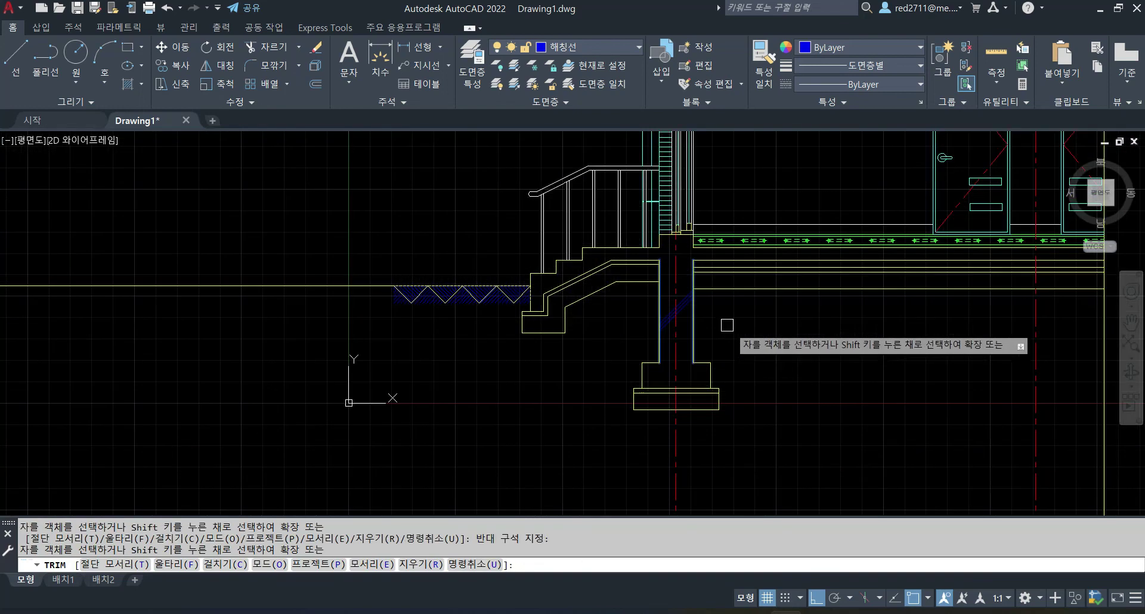
scroll(721, 334, up, 2)
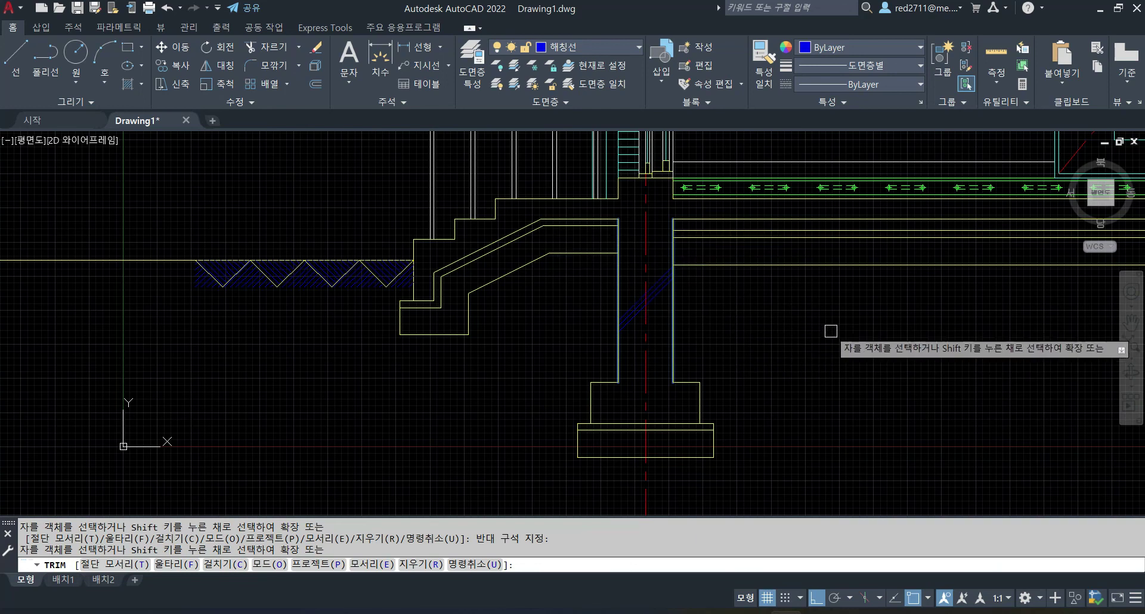
key(ctrl+z)
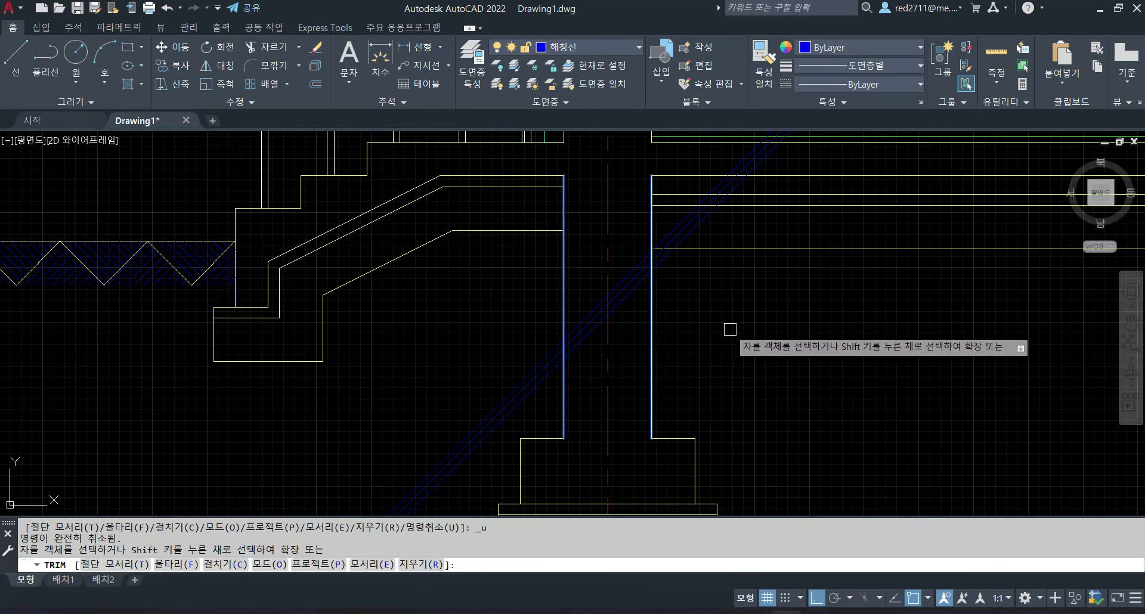
key(Escape)
scroll(721, 325, down, 2)
key(Escape)
key(Escape)
Turn off Ortho and copy the three diagonal lines from the wall's centreline to the entrance stair slab.
scroll(667, 325, up, 2)
click(668, 325)
click(651, 254)
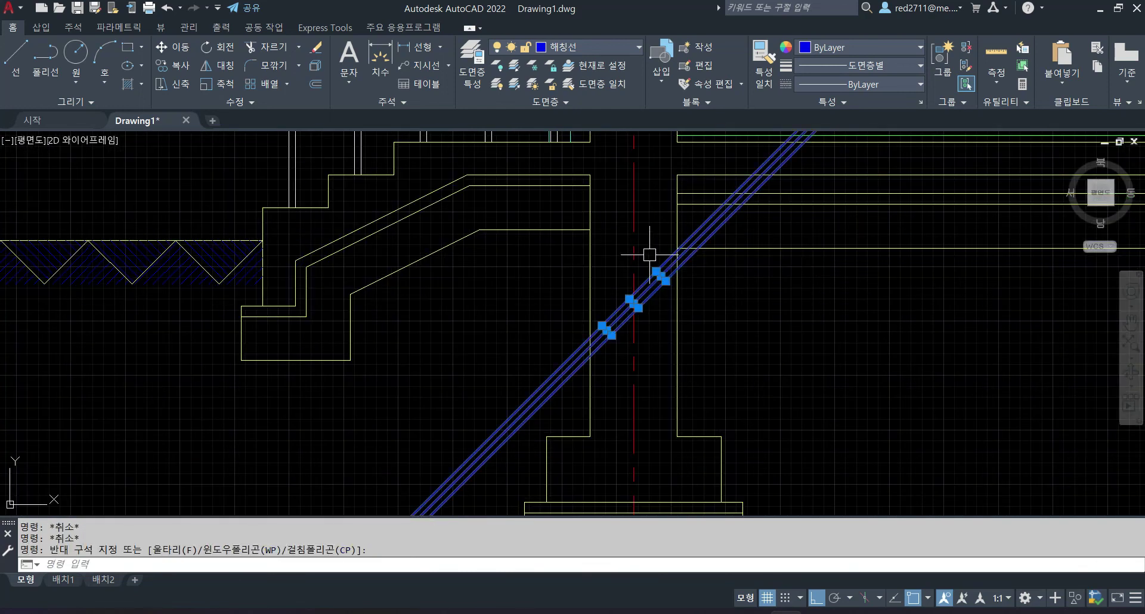
key(Return)
scroll(650, 255, down, 2)
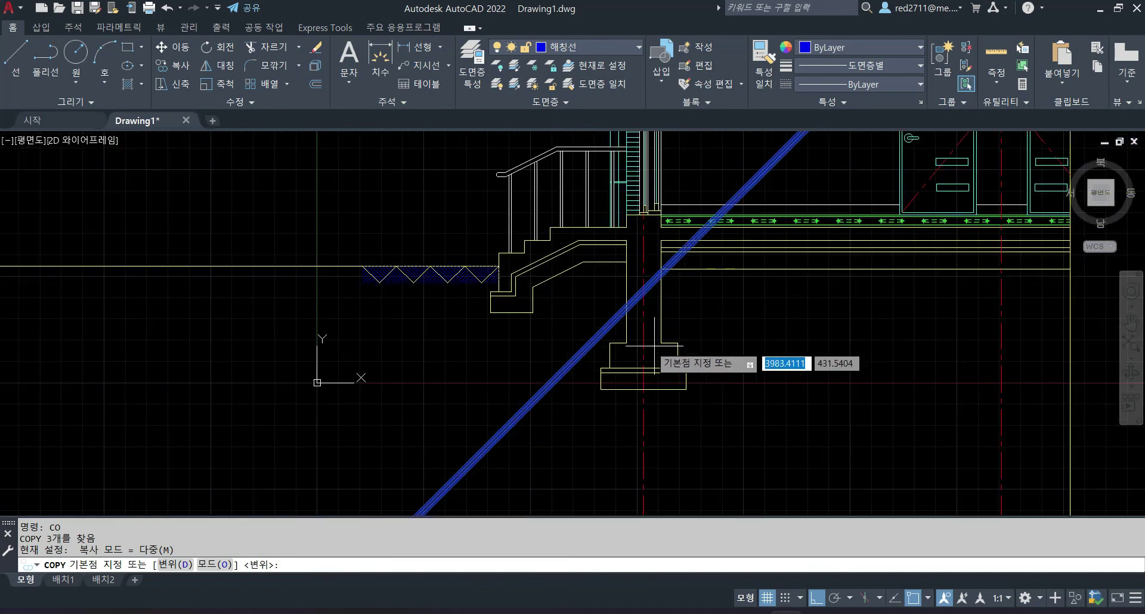
scroll(630, 306, up, 2)
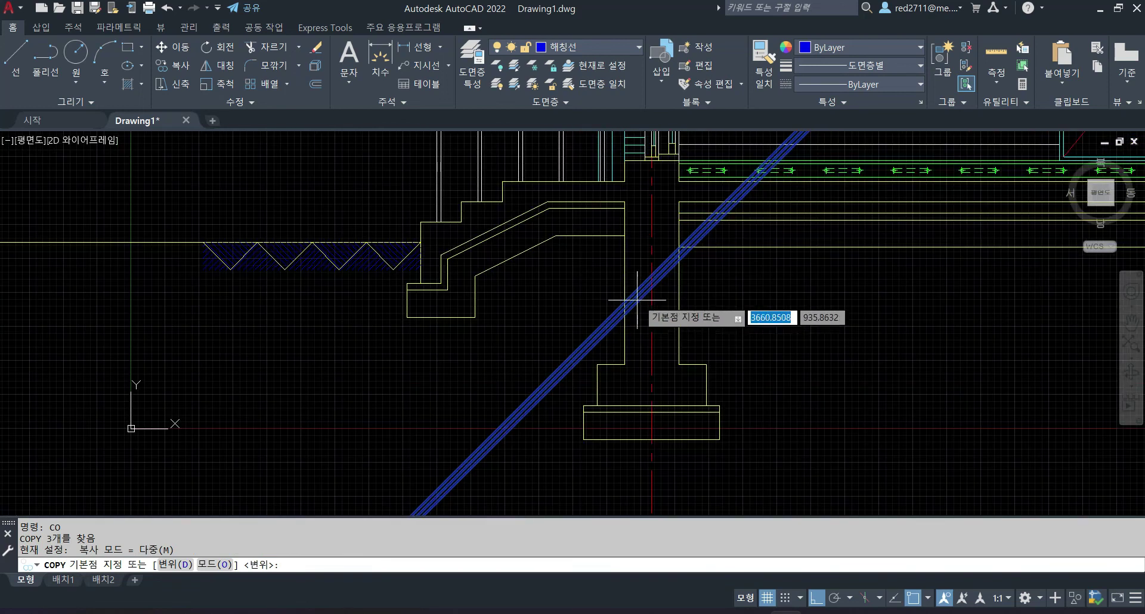
click(652, 282)
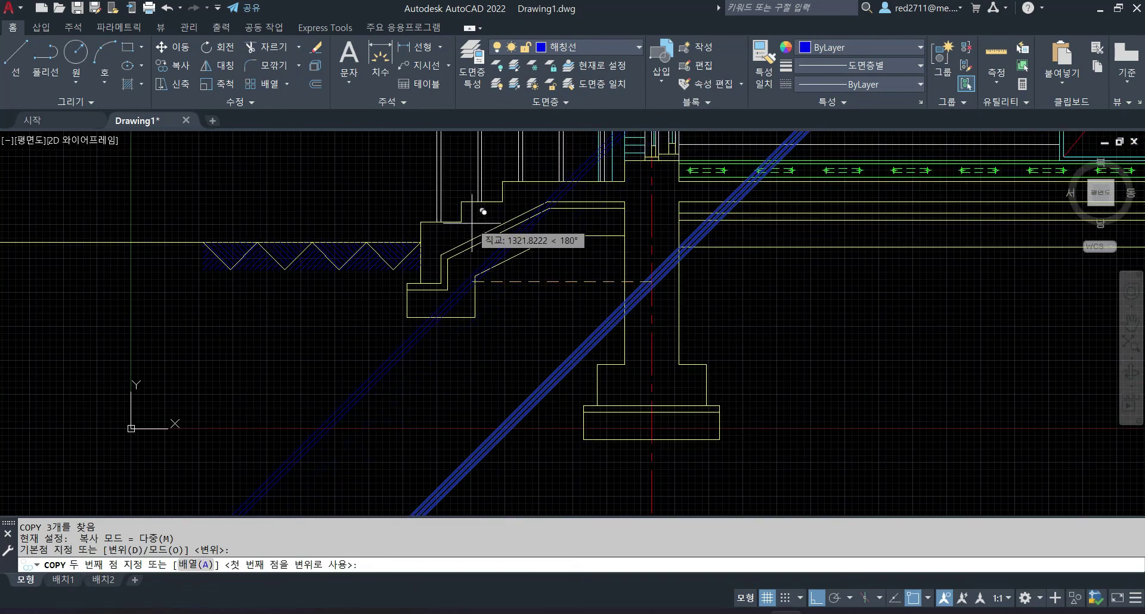
key(F8)
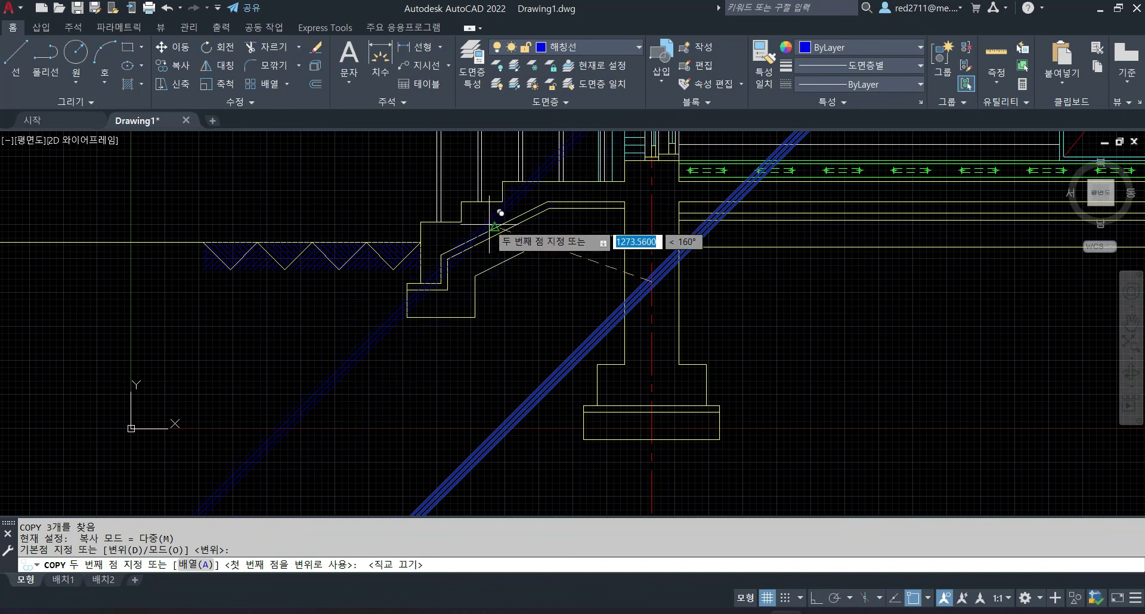
scroll(491, 210, up, 2)
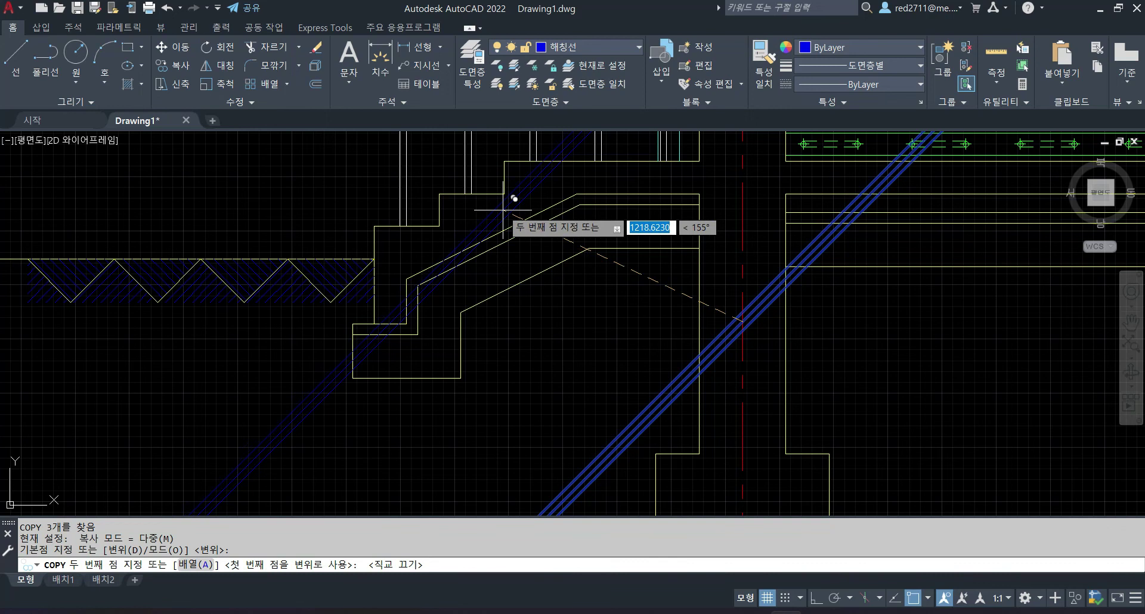
Place two more copies of the three diagonal lines along the floor slab to the right of the foundation wall.
scroll(572, 256, down, 5)
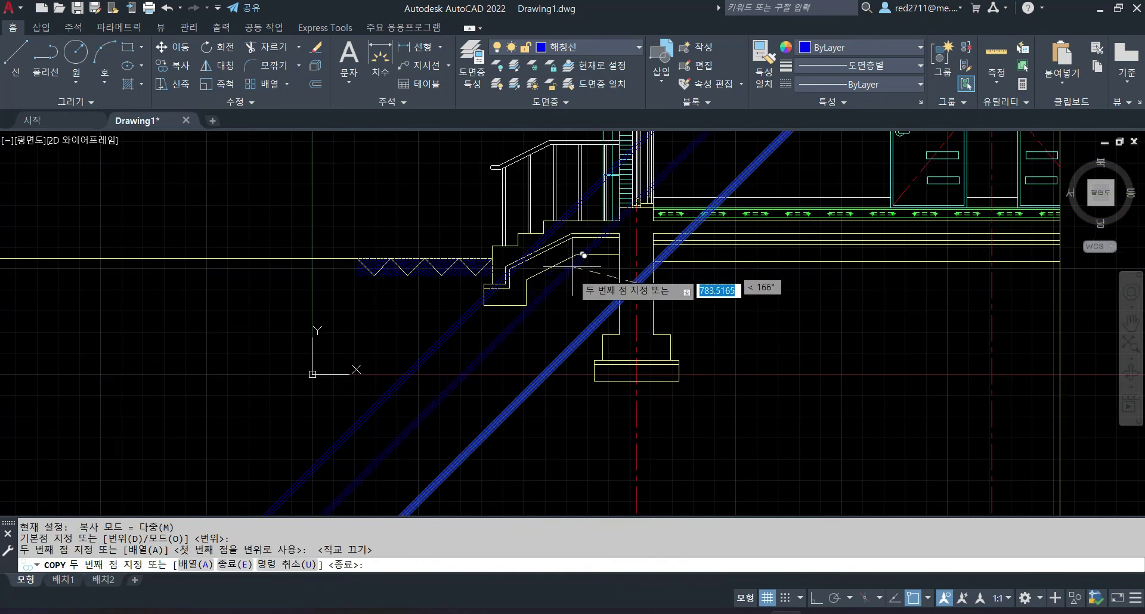
scroll(780, 294, down, 4)
scroll(804, 293, up, 5)
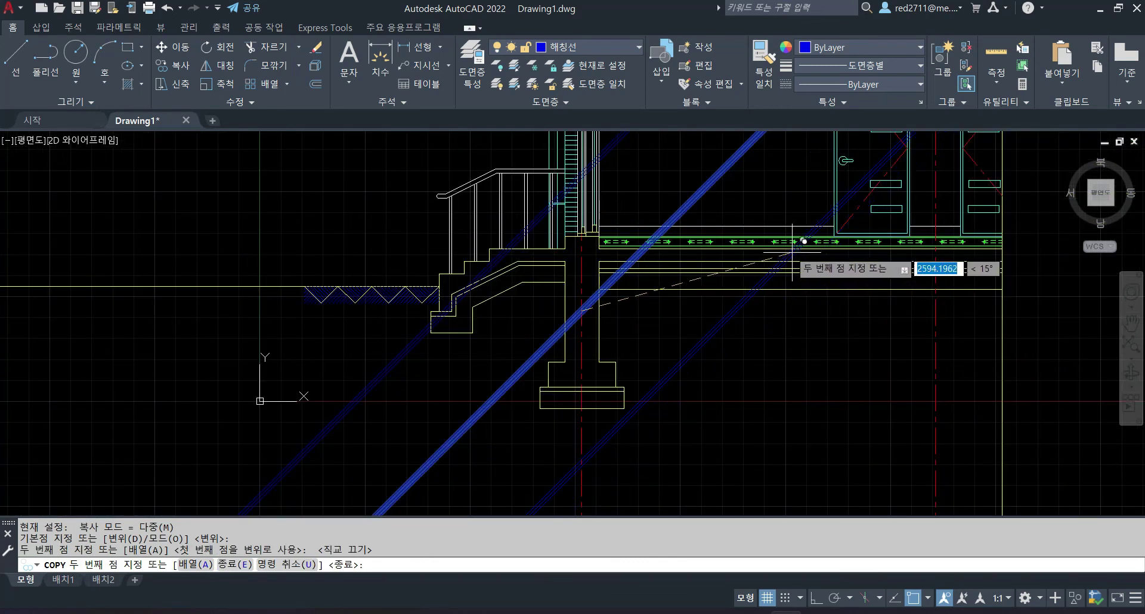
scroll(778, 248, up, 1)
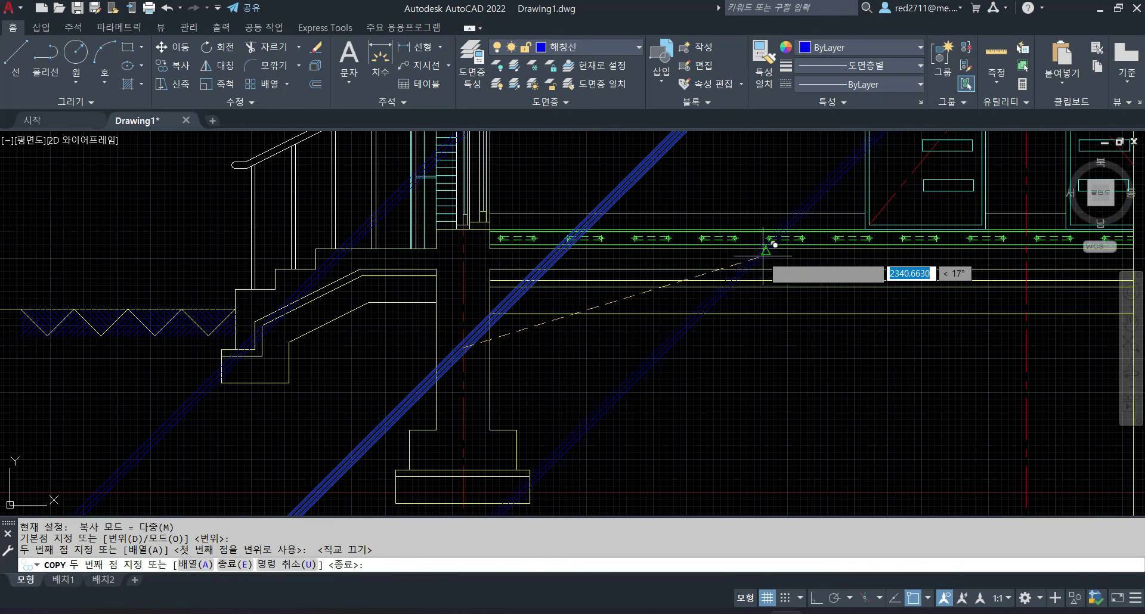
scroll(882, 256, down, 3)
scroll(865, 256, up, 3)
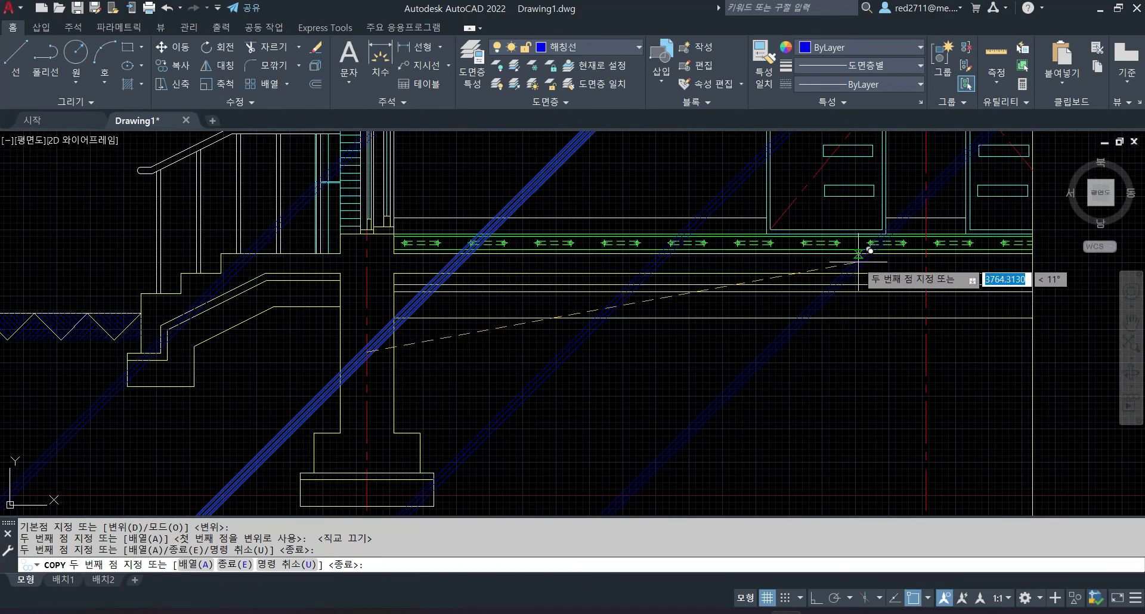
Place another copy of the three diagonal lines across the sloped roof slab near the eaves and finish copying.
scroll(862, 258, down, 5)
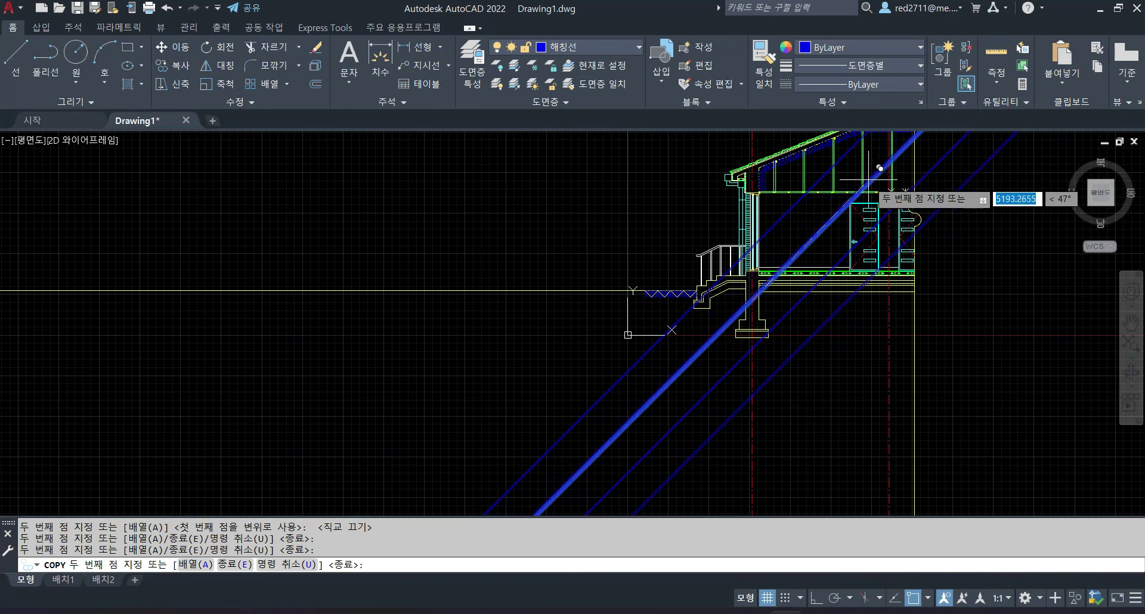
scroll(862, 146, up, 1)
scroll(854, 141, up, 4)
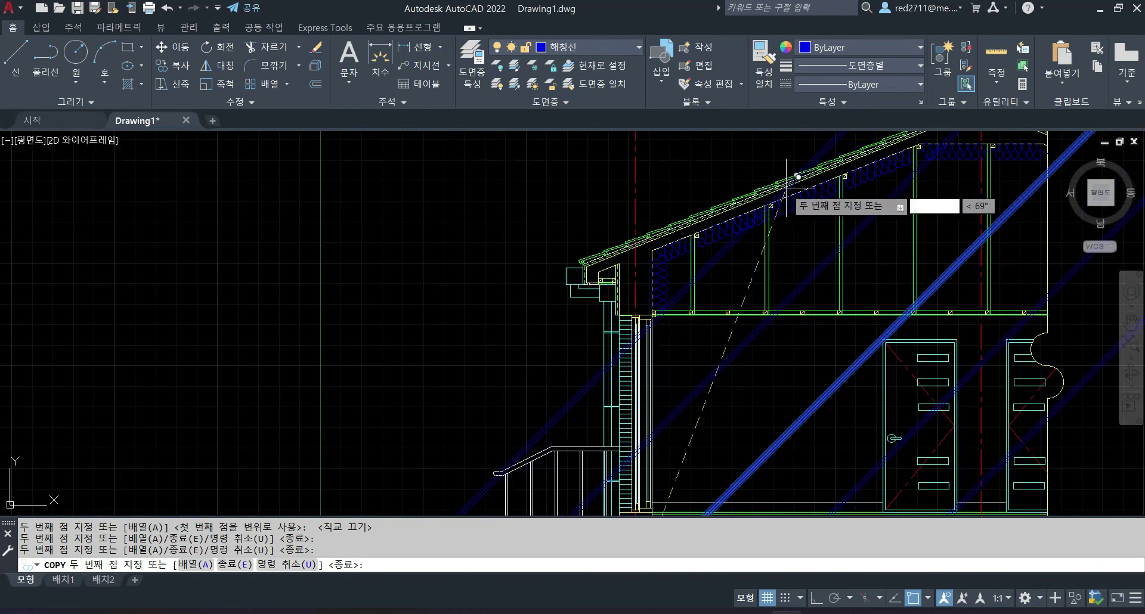
scroll(739, 206, up, 2)
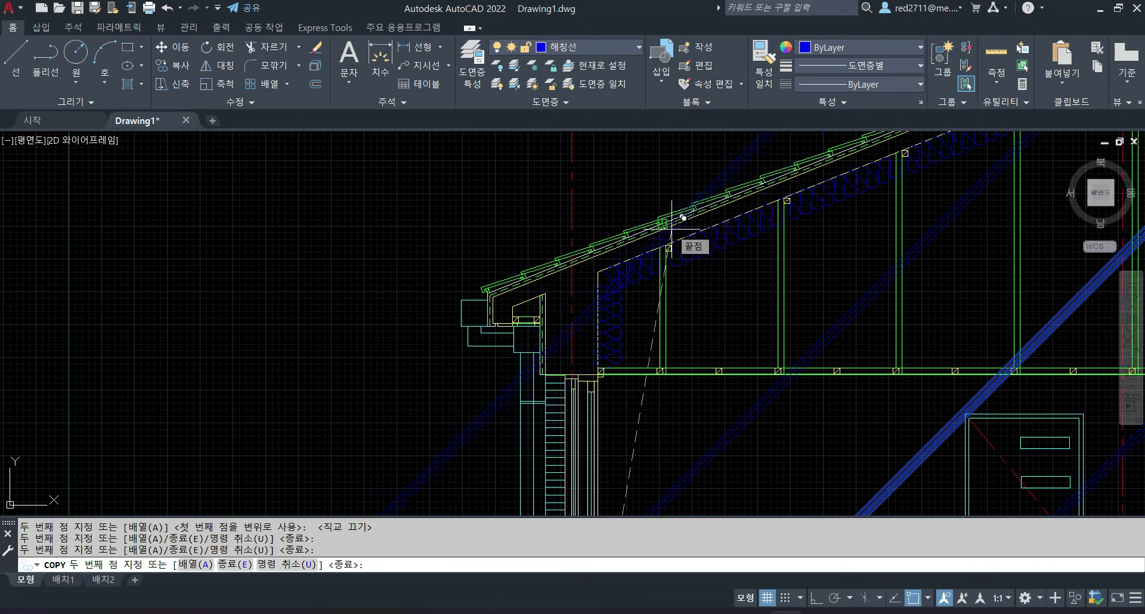
scroll(673, 228, up, 4)
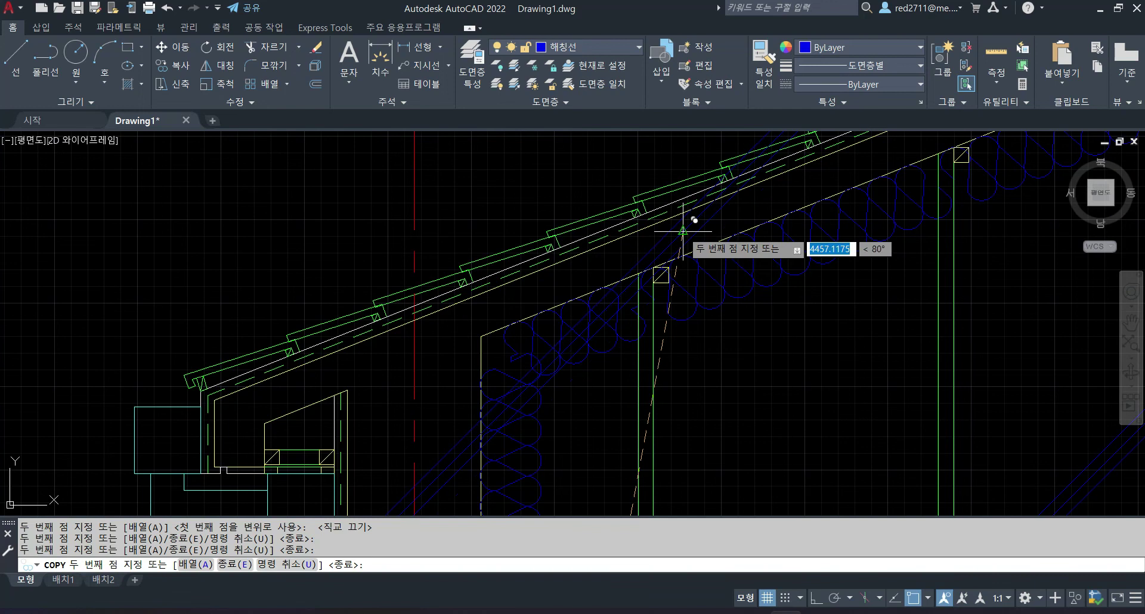
scroll(683, 230, down, 4)
scroll(741, 282, down, 1)
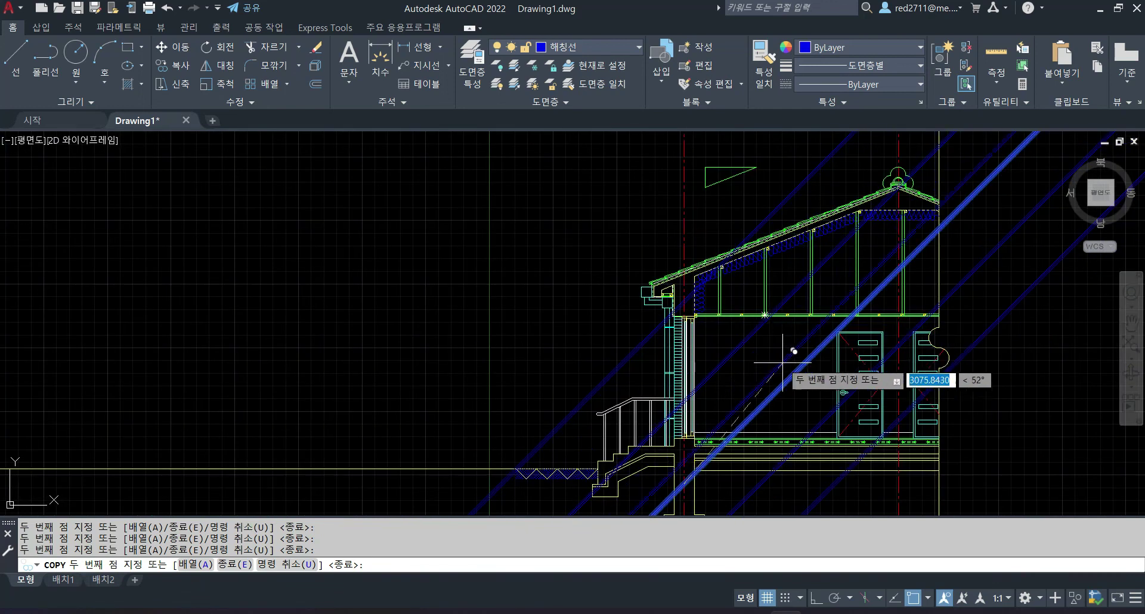
middle_drag(866, 391, 753, 199)
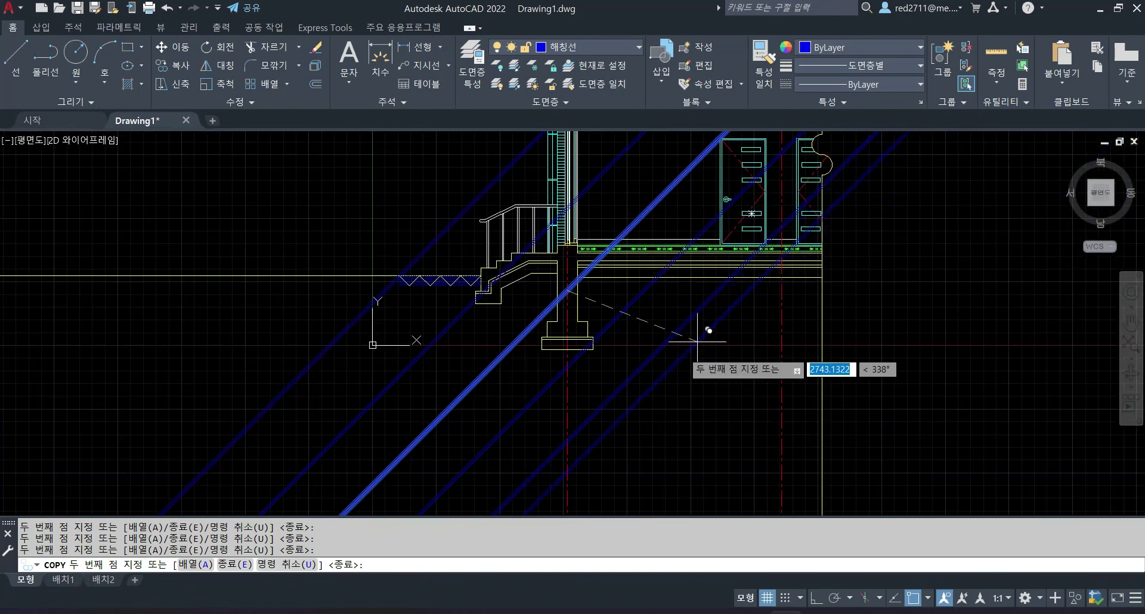
key(Escape)
Trim the three diagonal lines outside the foundation wall, using the wall's two vertical faces as cutting edges.
scroll(627, 298, up, 4)
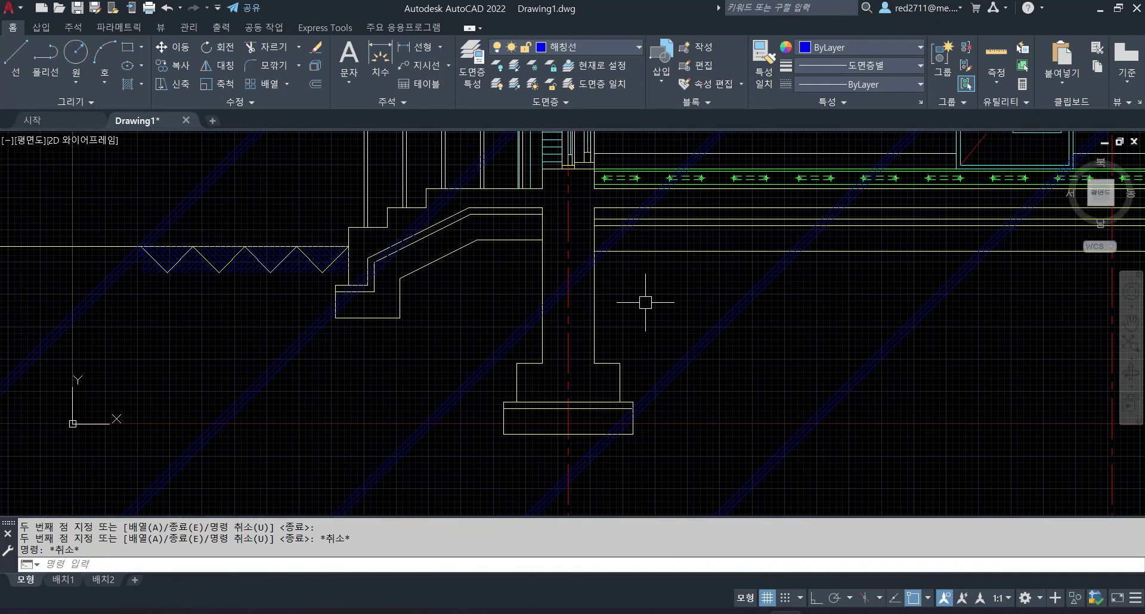
text(tr)
key(Return)
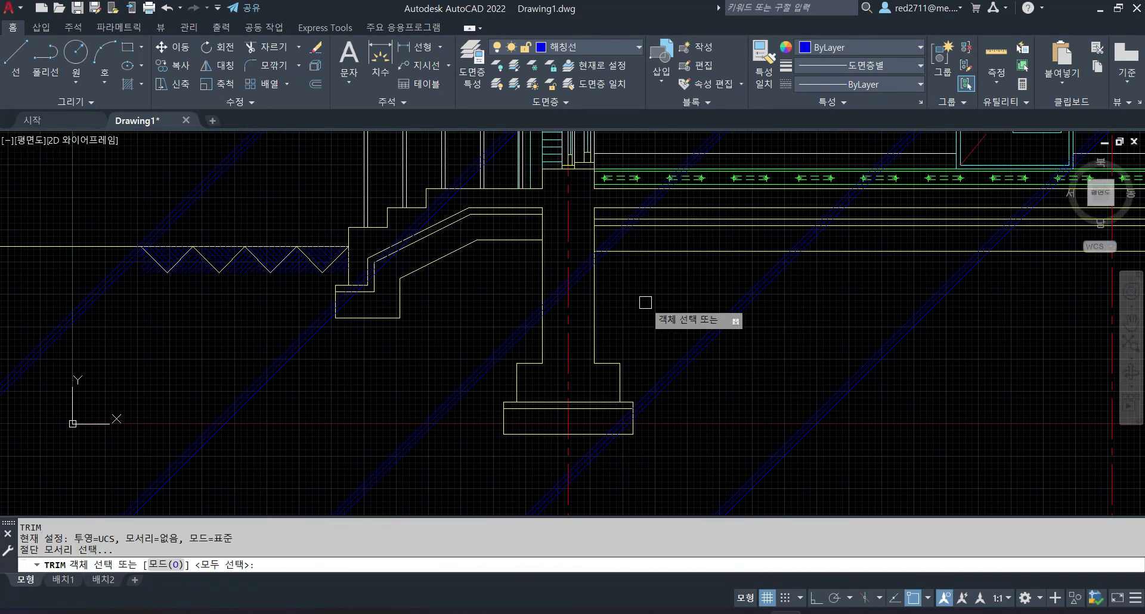
click(594, 301)
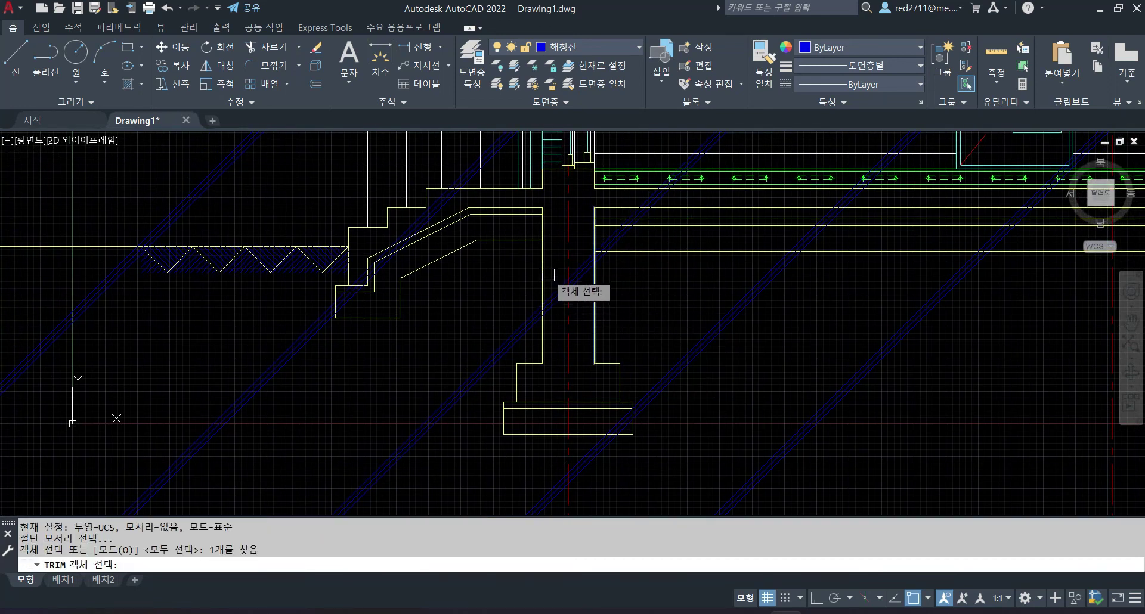
key(Return)
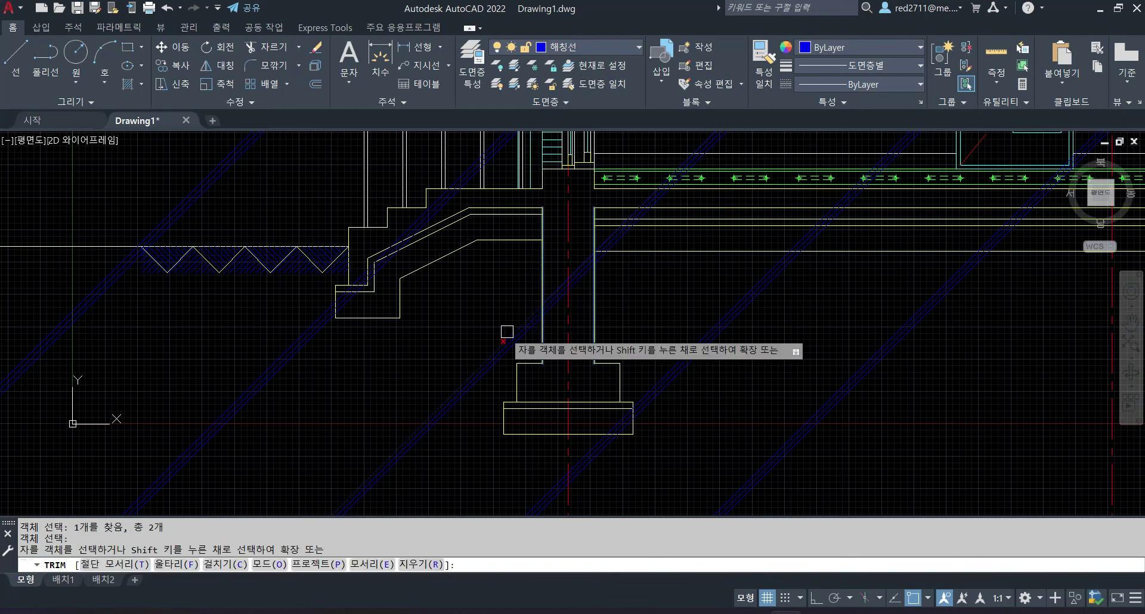
click(463, 476)
click(395, 370)
scroll(647, 262, up, 4)
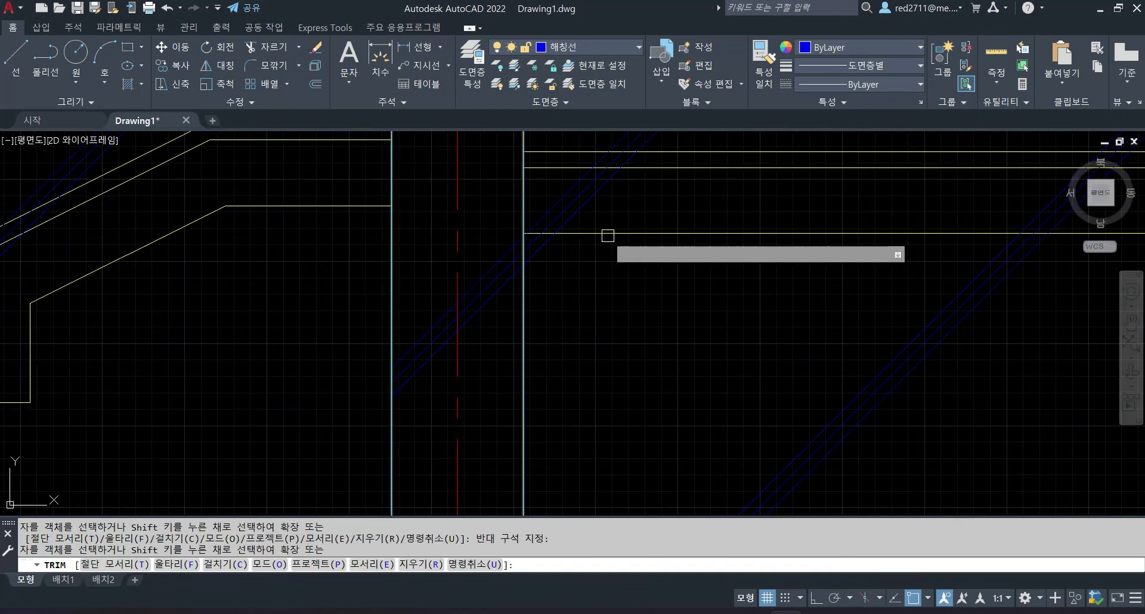
click(606, 209)
click(568, 185)
scroll(596, 205, down, 4)
scroll(639, 352, up, 5)
key(Escape)
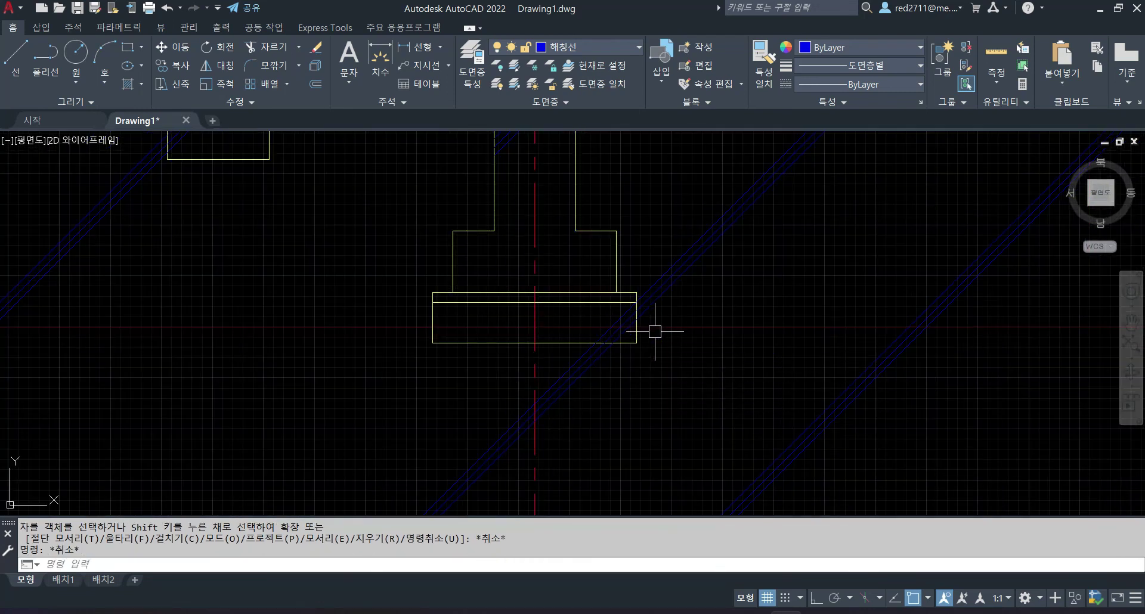
key(Escape)
key(Escape)
Trim the first set of diagonal lines along the floor slab to the slab's upper and lower edges.
scroll(731, 299, down, 5)
middle_drag(815, 246, 639, 327)
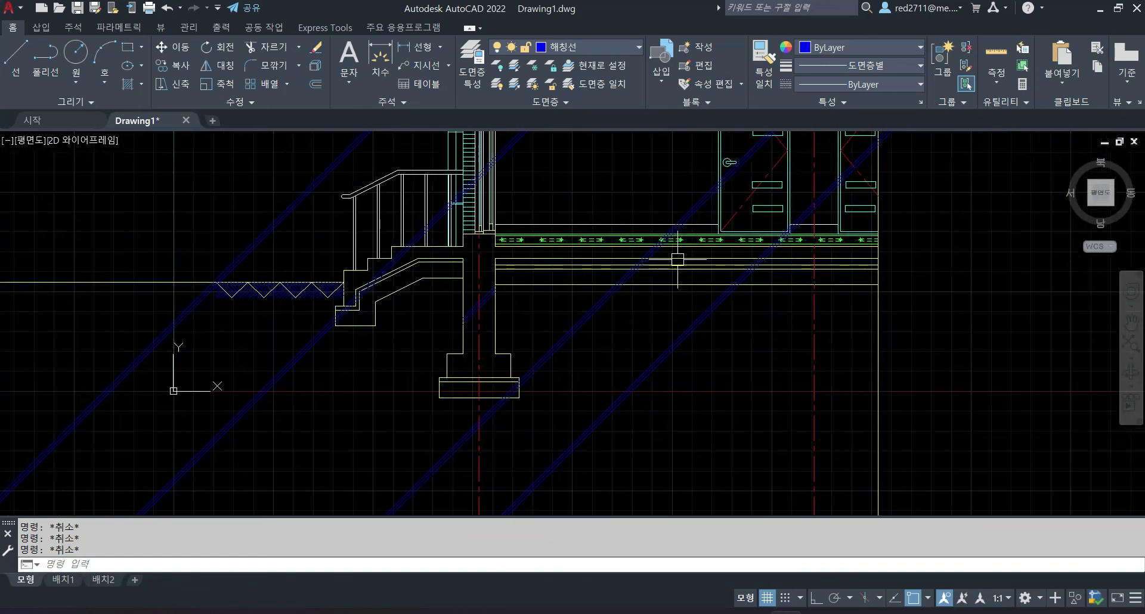
scroll(678, 259, up, 5)
text(tr)
key(space)
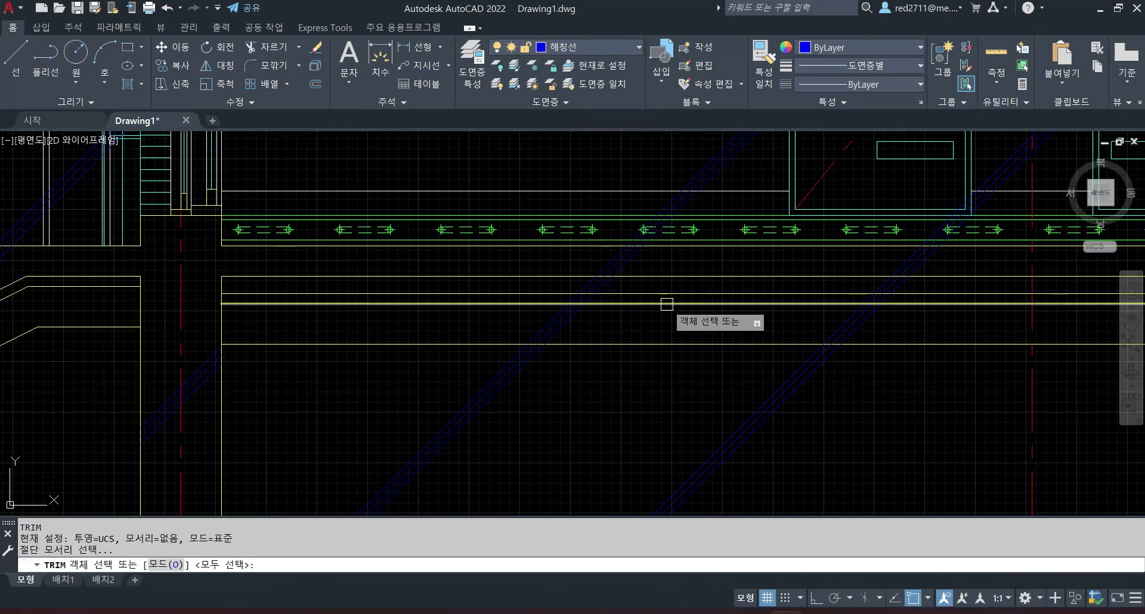
scroll(612, 277, up, 2)
click(589, 227)
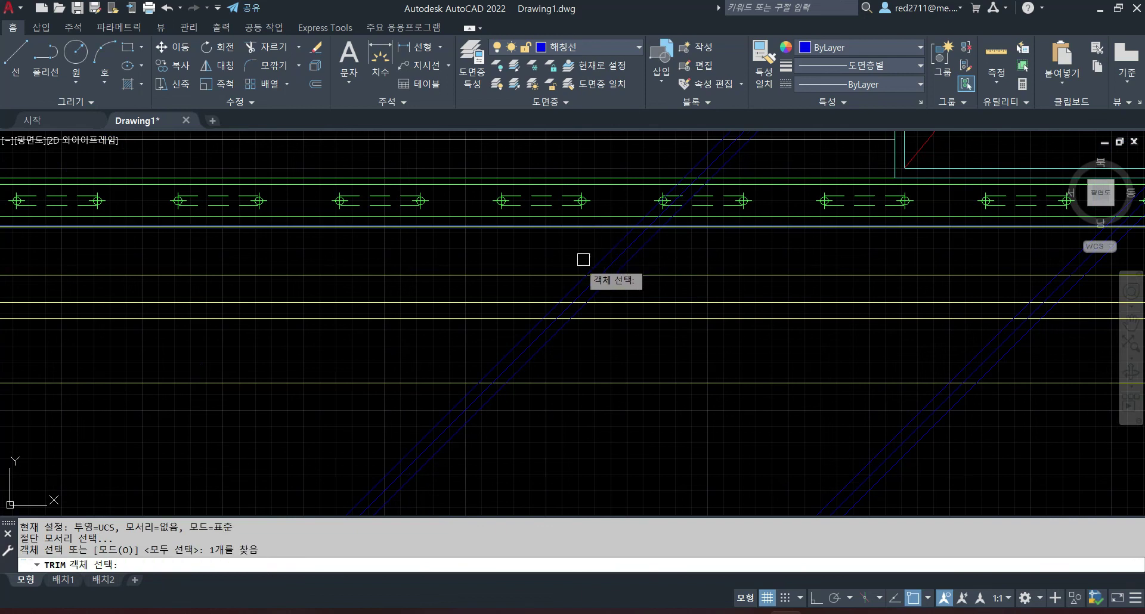
click(561, 274)
key(space)
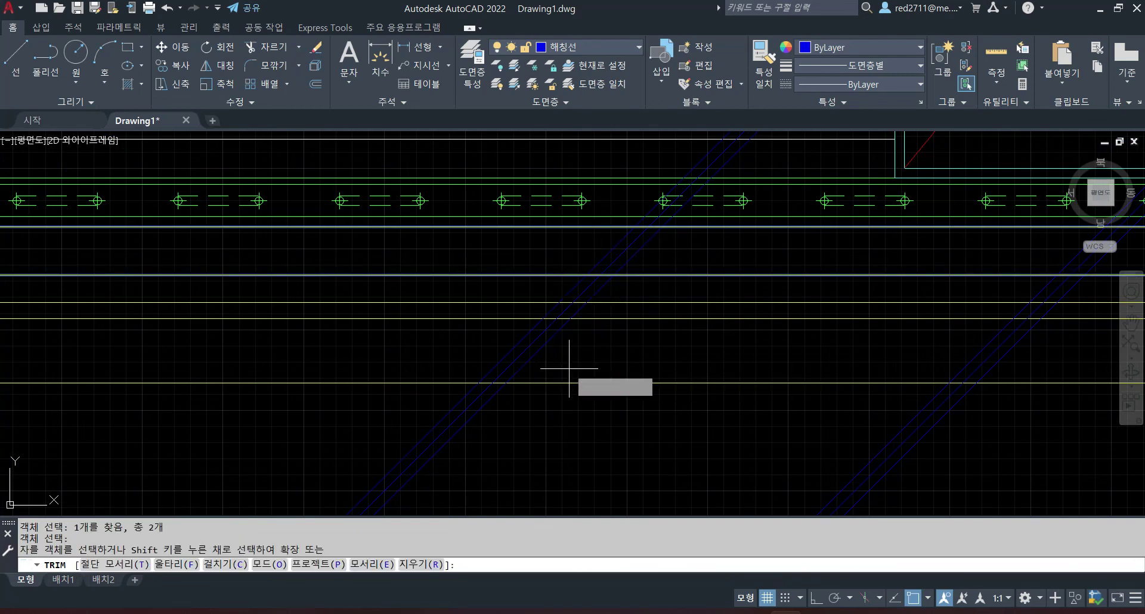
scroll(755, 186, down, 2)
scroll(755, 186, up, 2)
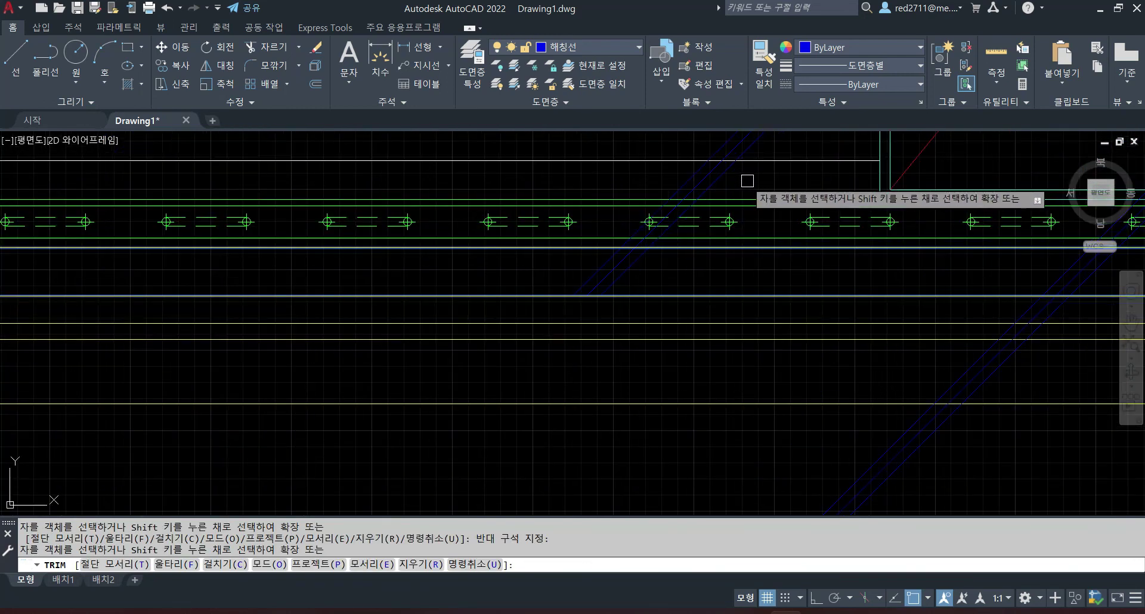
key(Escape)
Trim the second set of diagonal lines, near the right-hand centreline, using the floor slab's upper and lower edges as cutting edges.
scroll(883, 276, down, 3)
scroll(946, 238, up, 1)
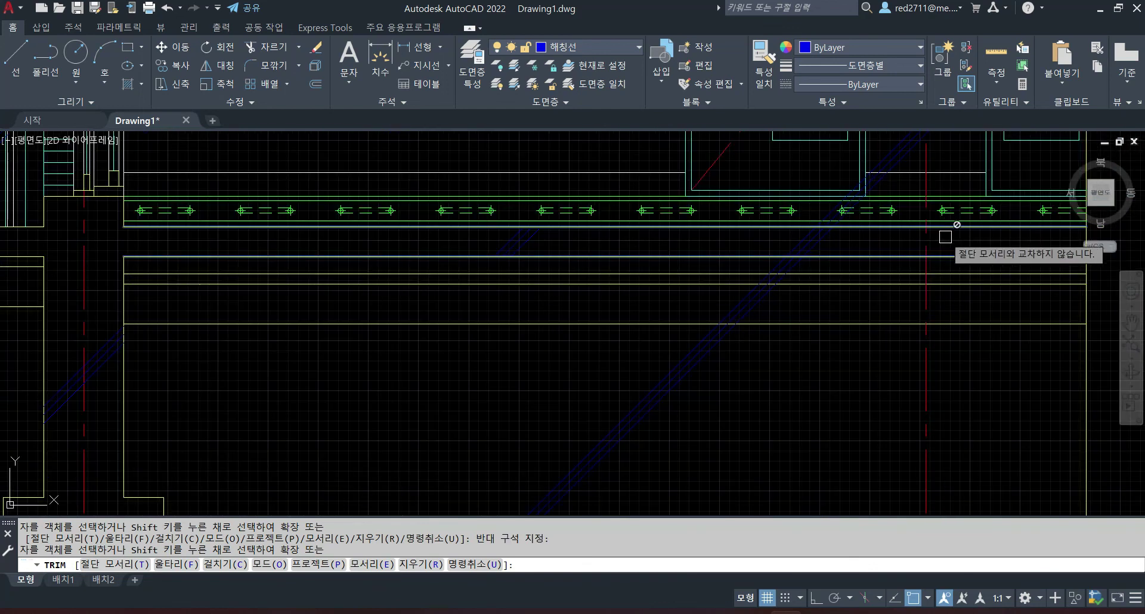
text(tr)
key(Return)
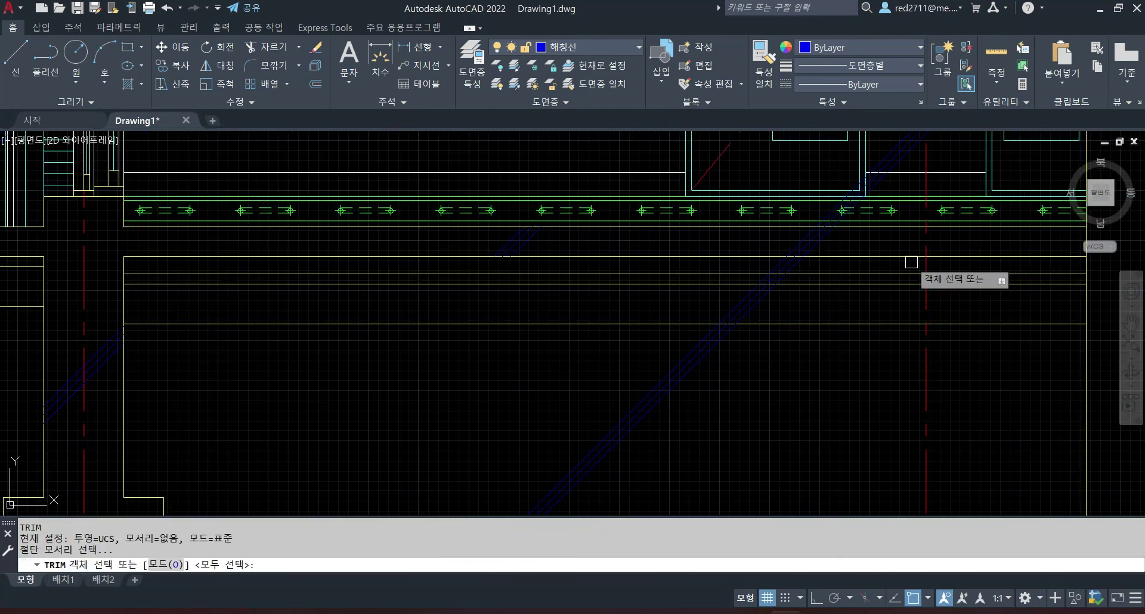
click(841, 257)
click(862, 225)
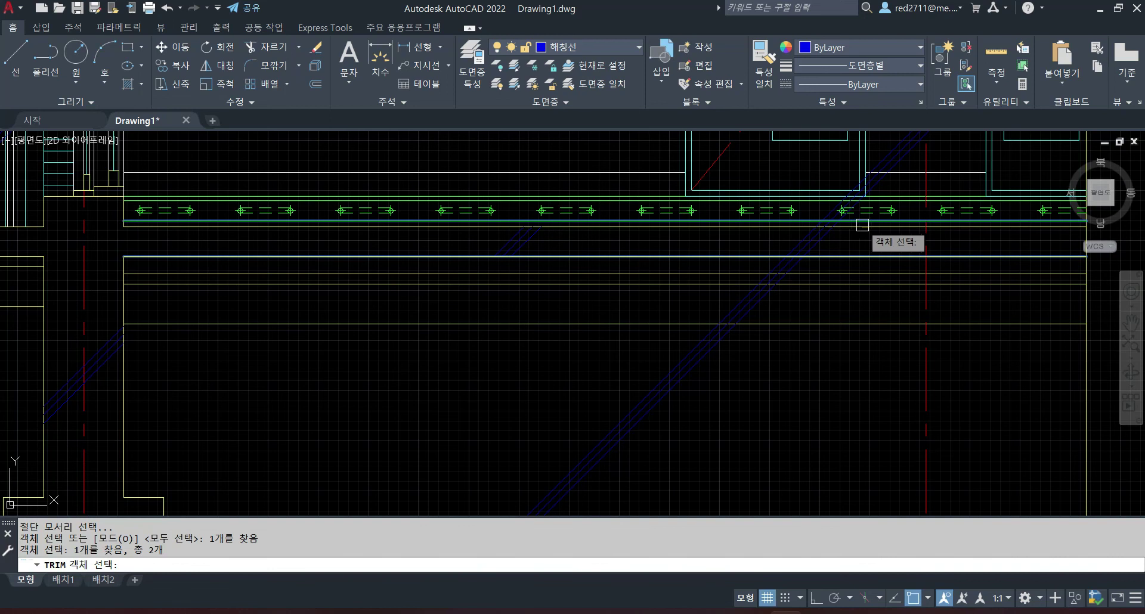
key(Return)
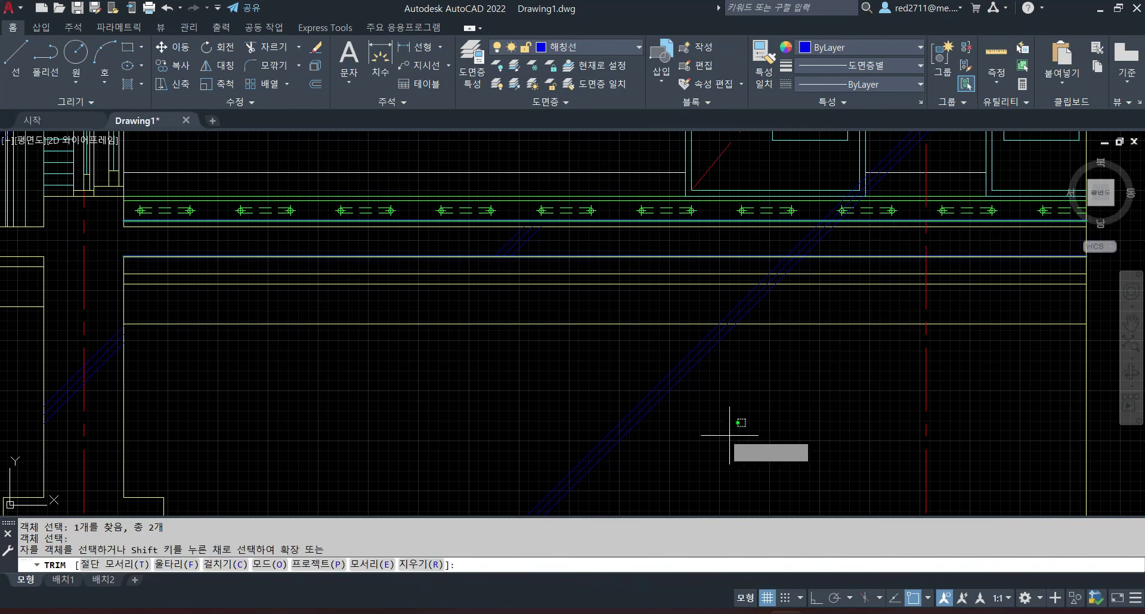
middle_drag(923, 238, 769, 326)
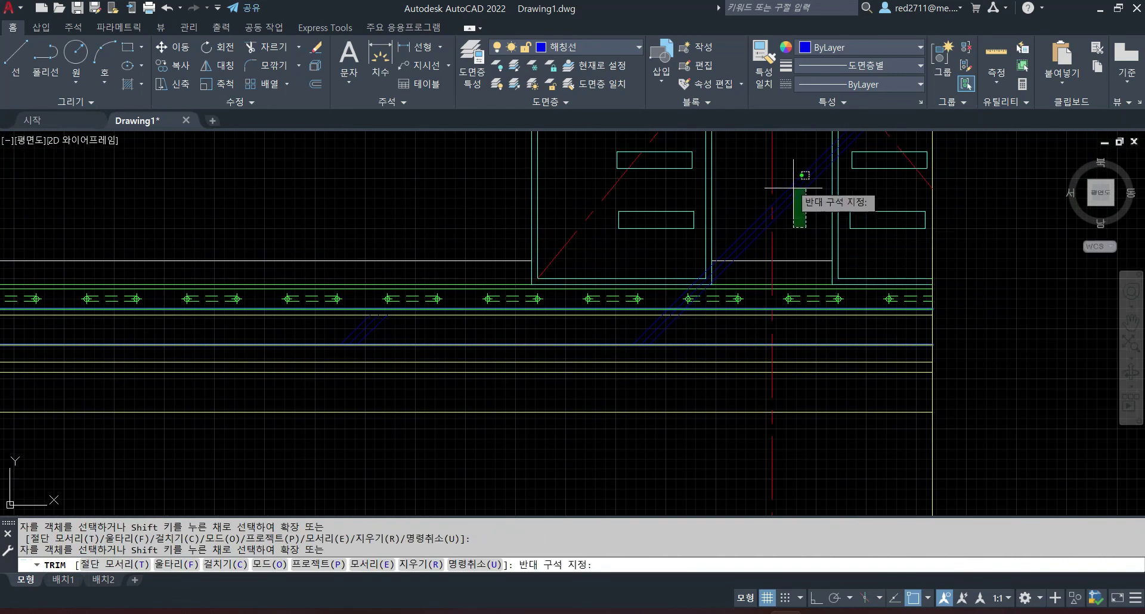
scroll(826, 230, down, 2)
middle_drag(822, 206, 777, 433)
middle_drag(782, 283, 897, 417)
scroll(660, 396, down, 2)
middle_drag(660, 396, 940, 155)
mouse_move(685, 373)
middle_down()
mouse_move(838, 322)
mouse_move(821, 321)
middle_up()
scroll(823, 268, up, 4)
key(Escape)
Trim the diagonal lines below the entrance stair, using the landing top and the stair slab's stepped and sloping underside as cutting edges.
text(tr)
key(Return)
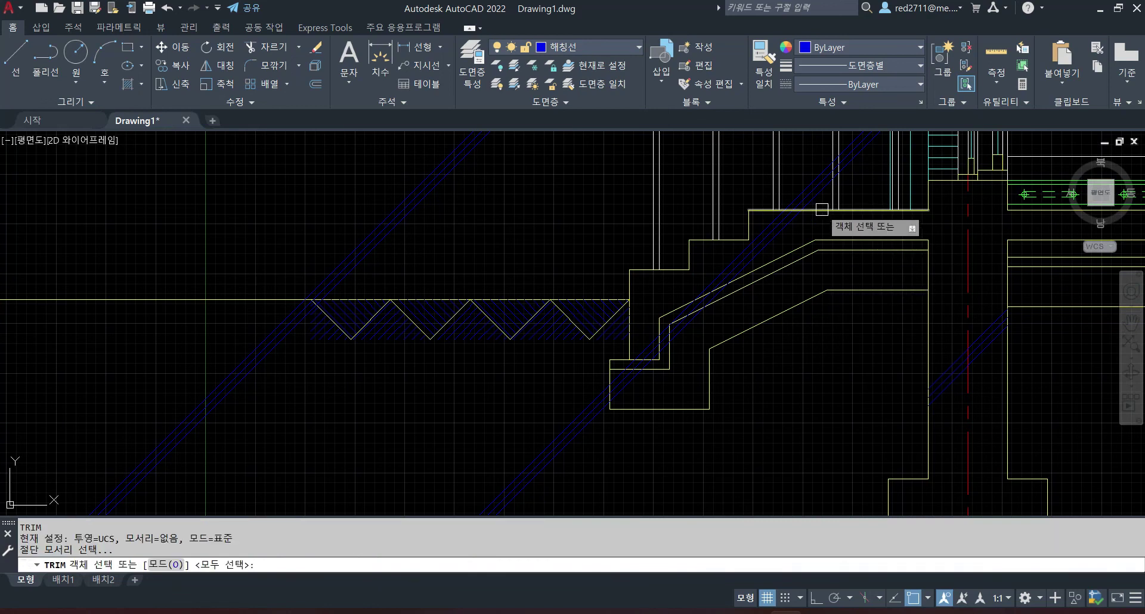
scroll(785, 256, up, 2)
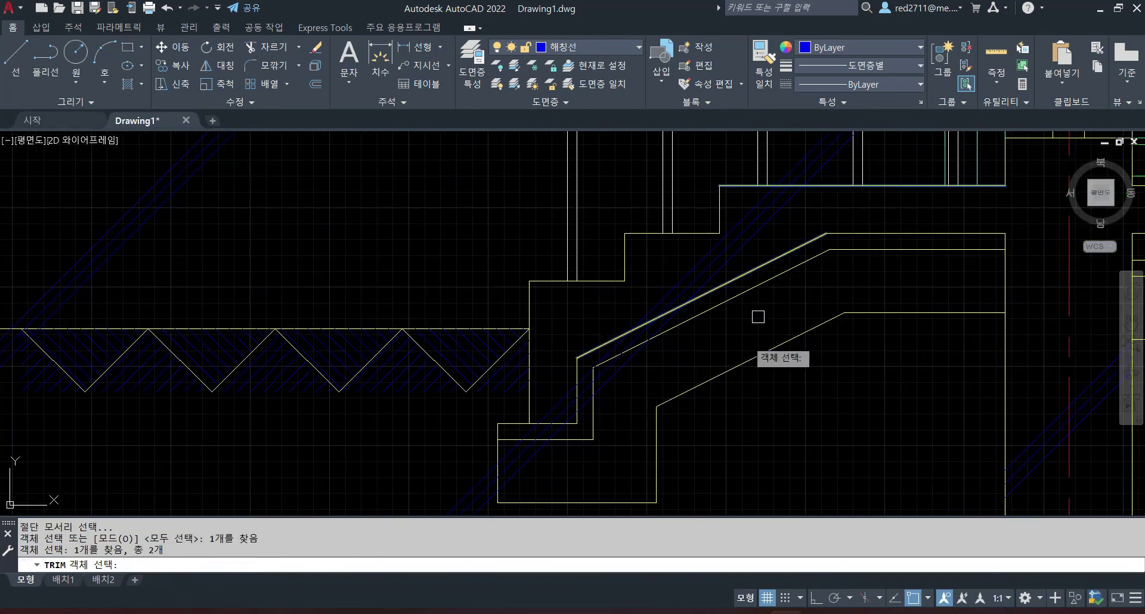
scroll(555, 454, up, 2)
scroll(522, 402, up, 4)
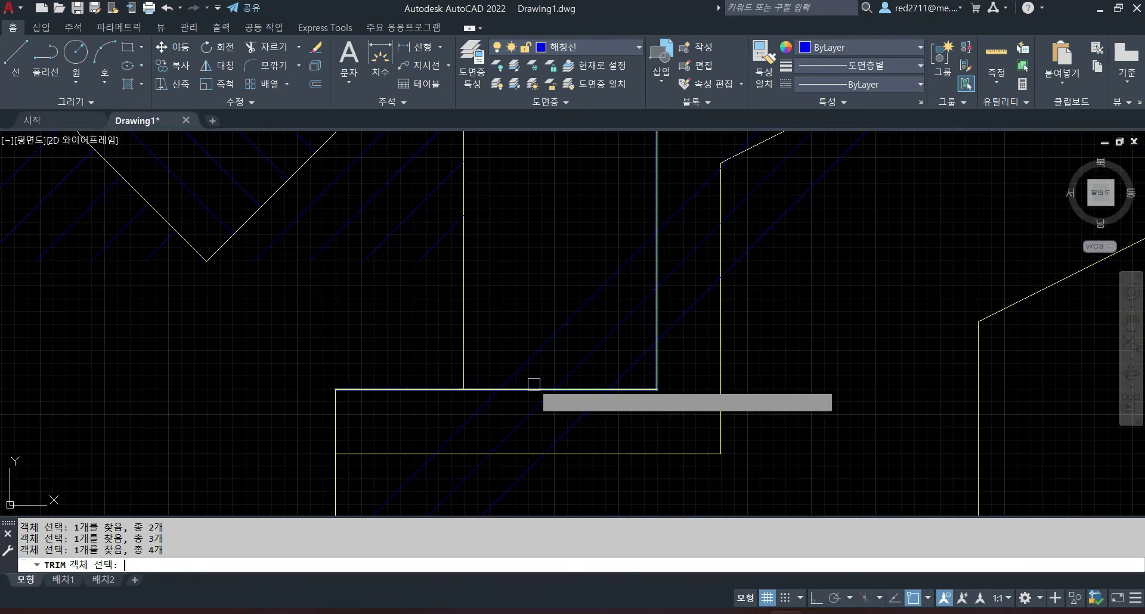
key(space)
scroll(545, 397, down, 6)
click(471, 503)
click(423, 449)
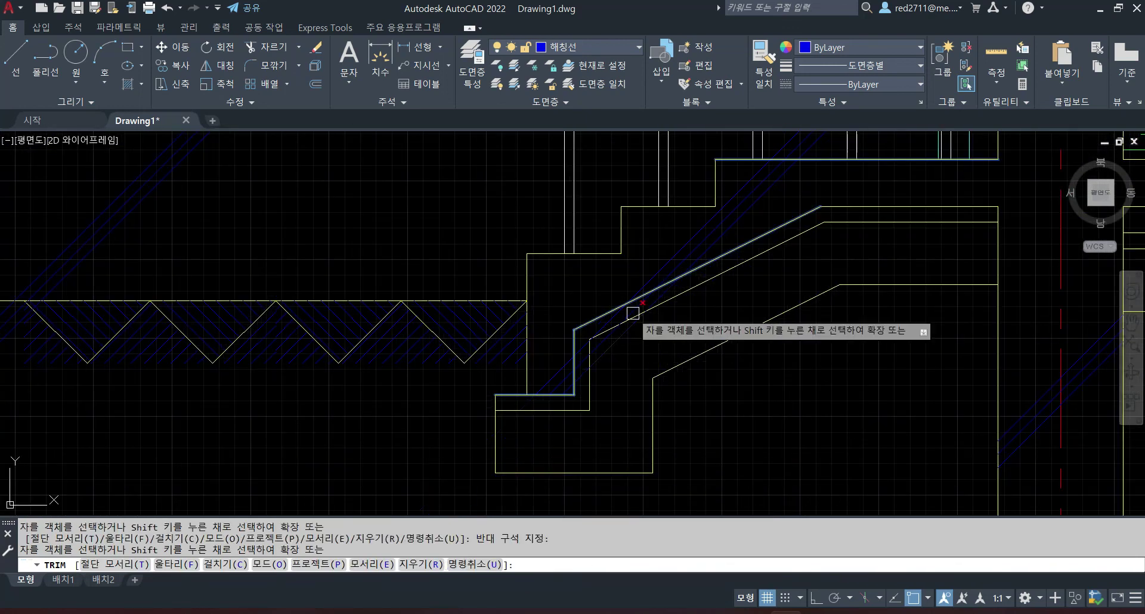
click(628, 321)
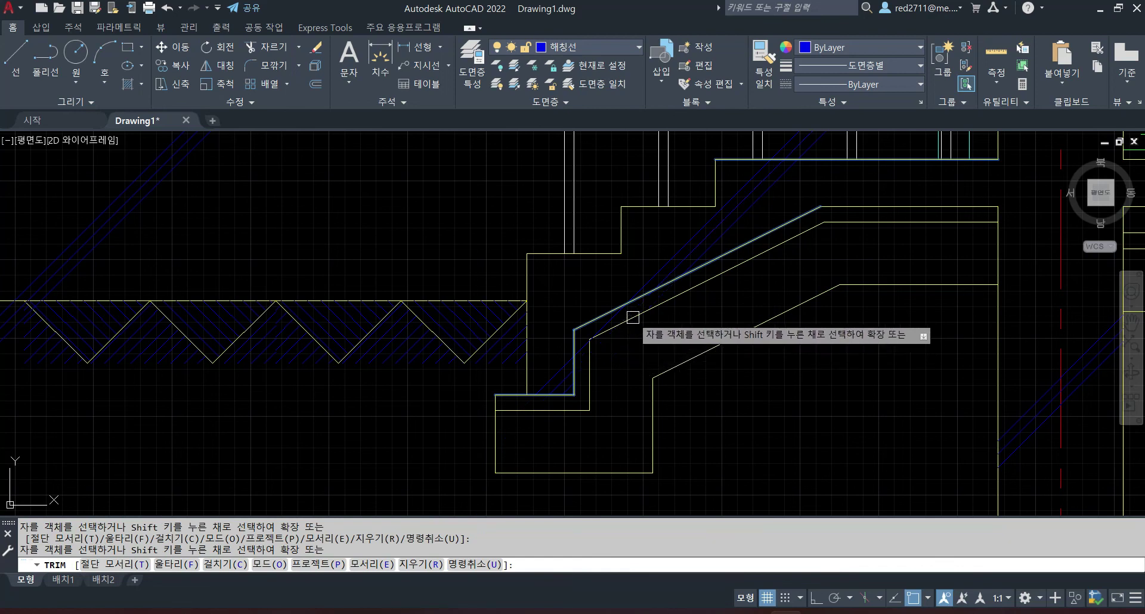
click(620, 316)
Trim the remaining diagonal lines above the entrance stair landing.
middle_drag(752, 284, 644, 365)
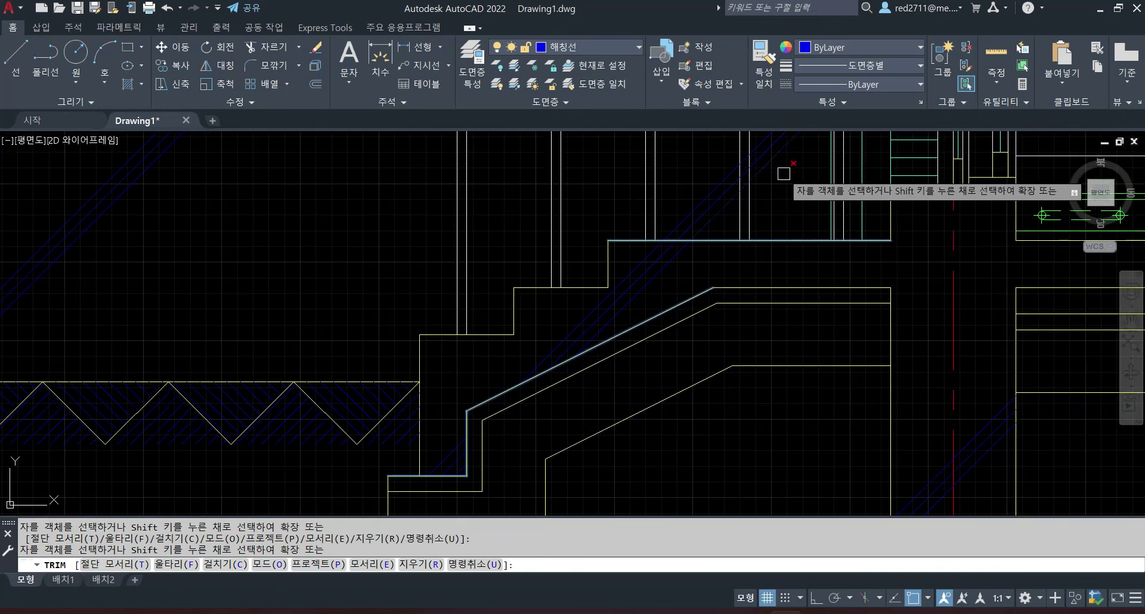
click(734, 205)
click(706, 202)
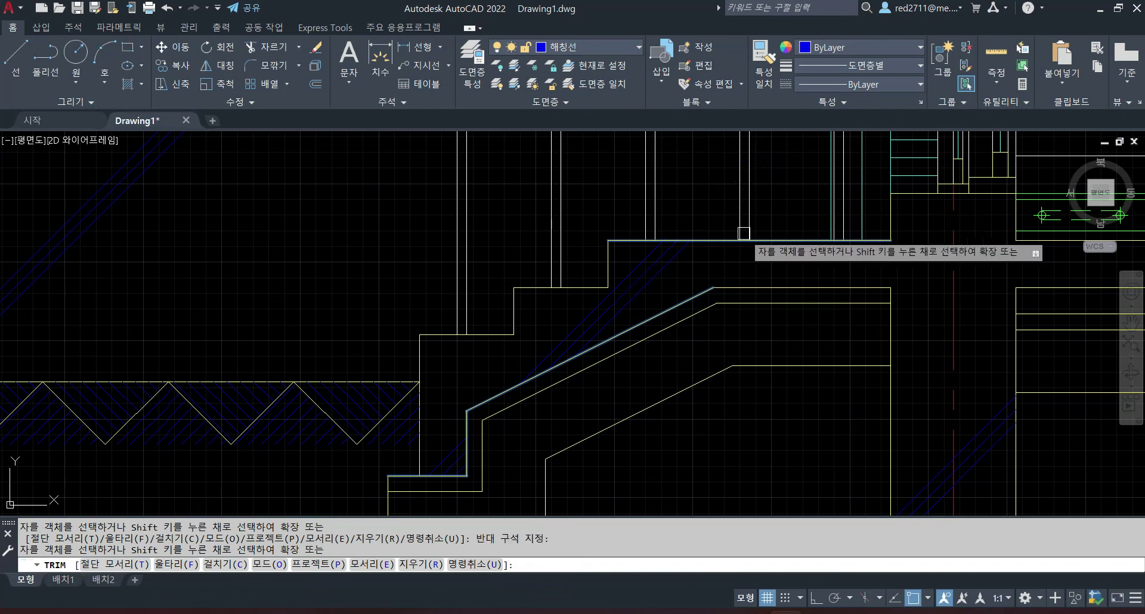
scroll(746, 251, down, 5)
scroll(728, 298, up, 3)
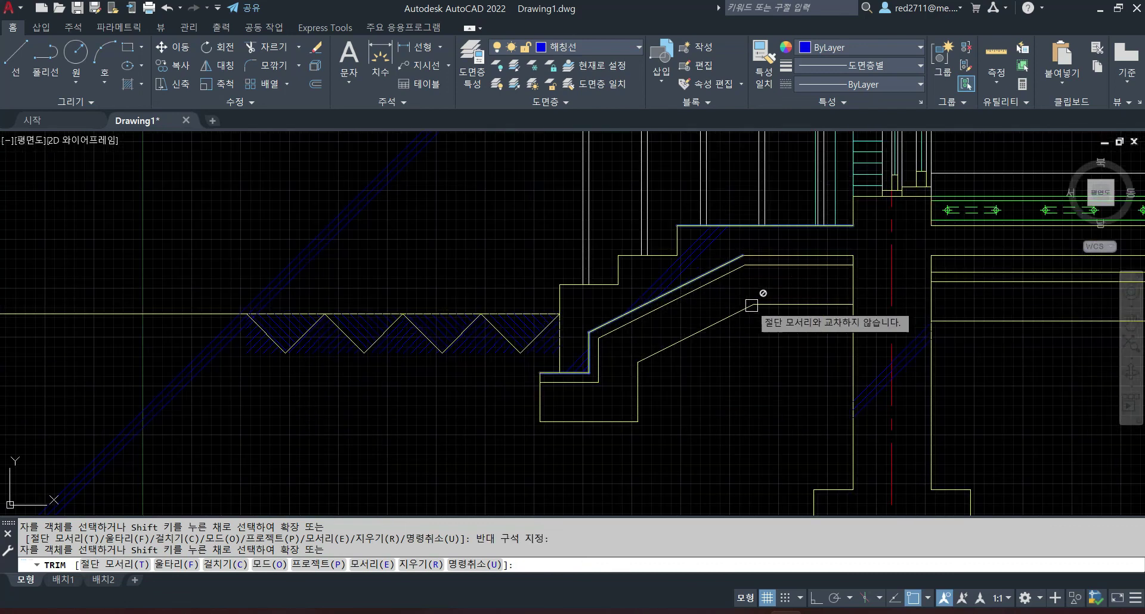
Trim off the diagonal lines outside the eave-side wall below the roof, using the wall's outer edge as a cutting edge.
middle_drag(712, 324, 599, 373)
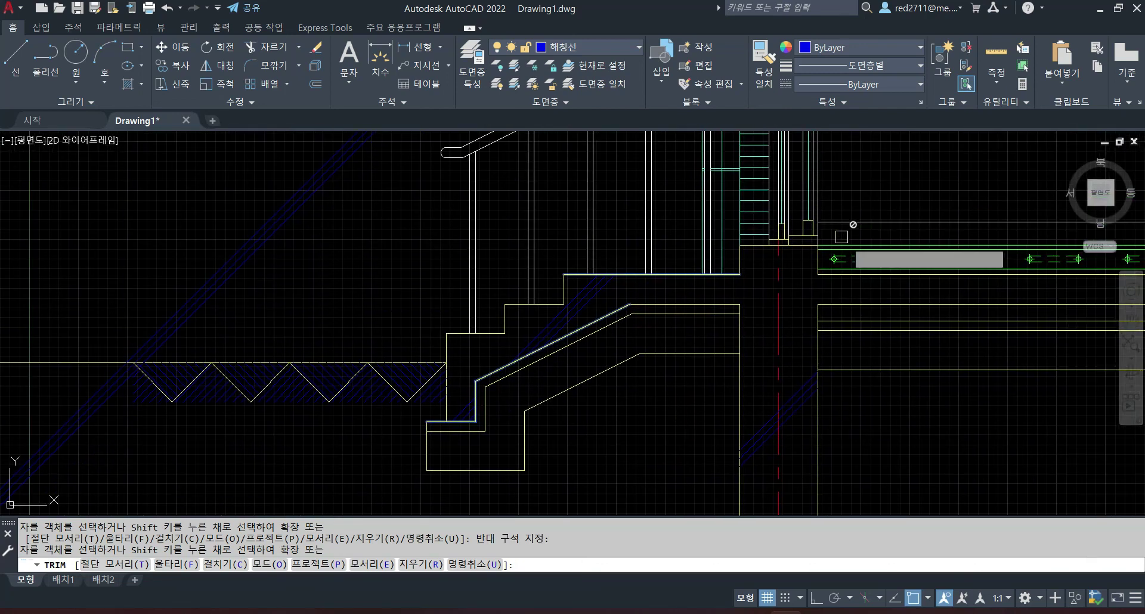
scroll(824, 320, down, 5)
mouse_move(869, 260)
middle_down()
mouse_move(860, 252)
mouse_move(795, 489)
middle_up()
scroll(674, 376, up, 2)
scroll(741, 427, up, 2)
middle_drag(740, 418, 732, 376)
key(Return)
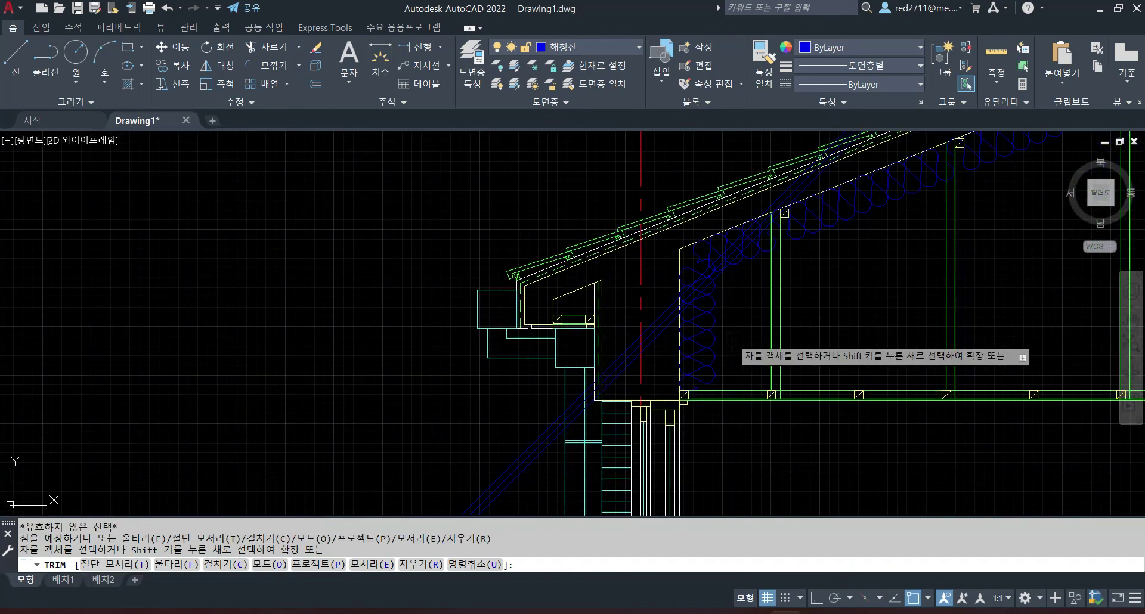
scroll(649, 315, up, 2)
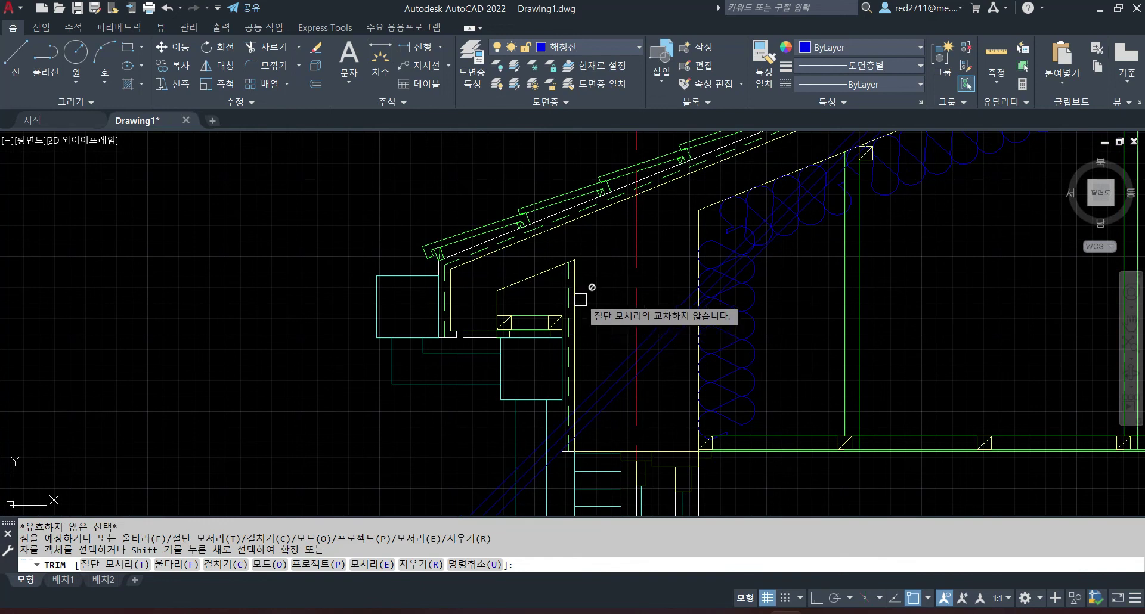
scroll(578, 285, up, 2)
key(Escape)
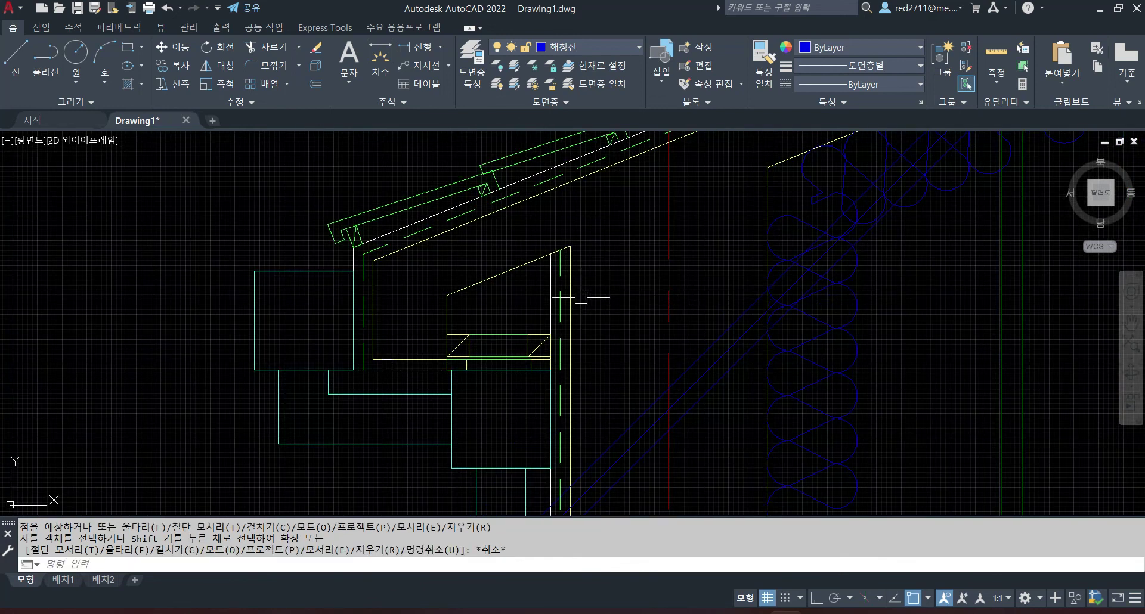
key(Return)
click(568, 283)
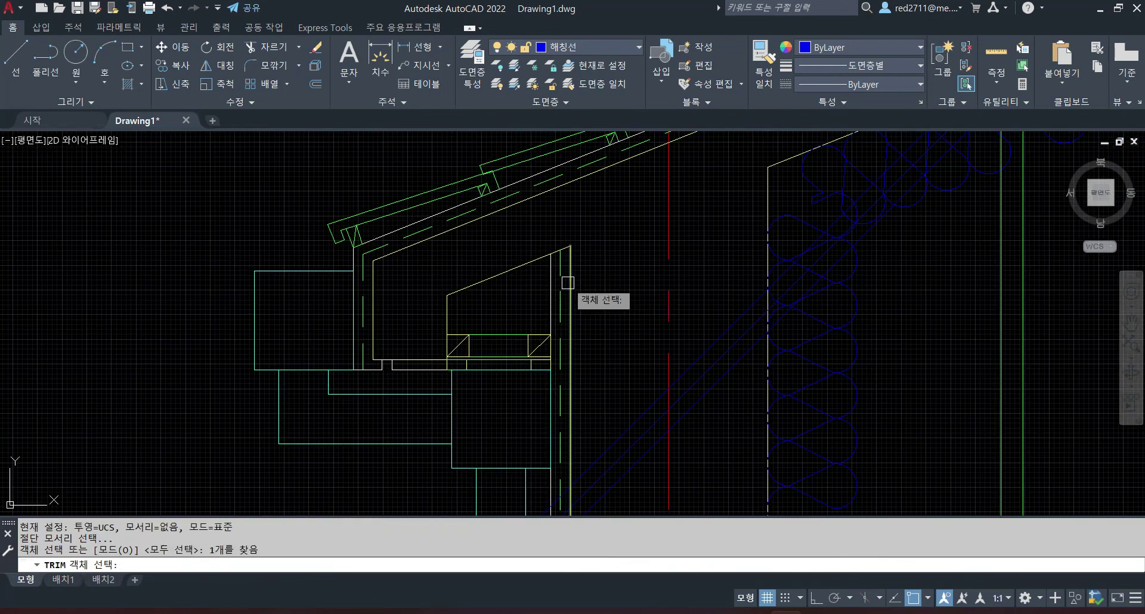
scroll(773, 227, down, 4)
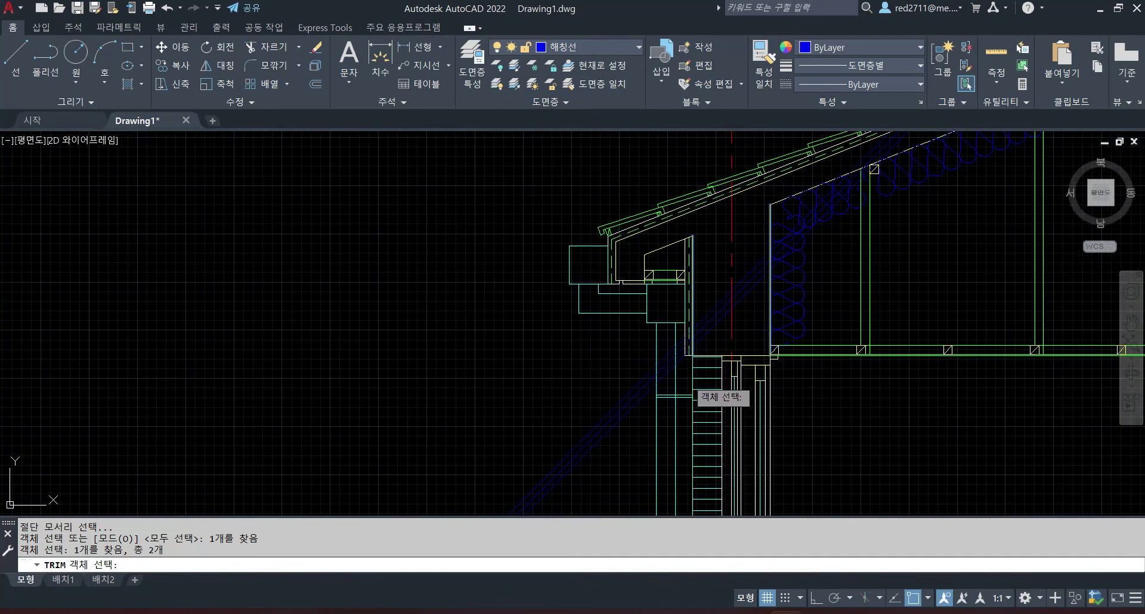
key(Return)
click(614, 469)
click(551, 400)
middle_drag(850, 278, 526, 408)
key(Escape)
key(Escape)
Trim the diagonal lines out of the insulation, using the roof slab's upper and lower edges and the wall's inner edge as cutting edges.
key(space)
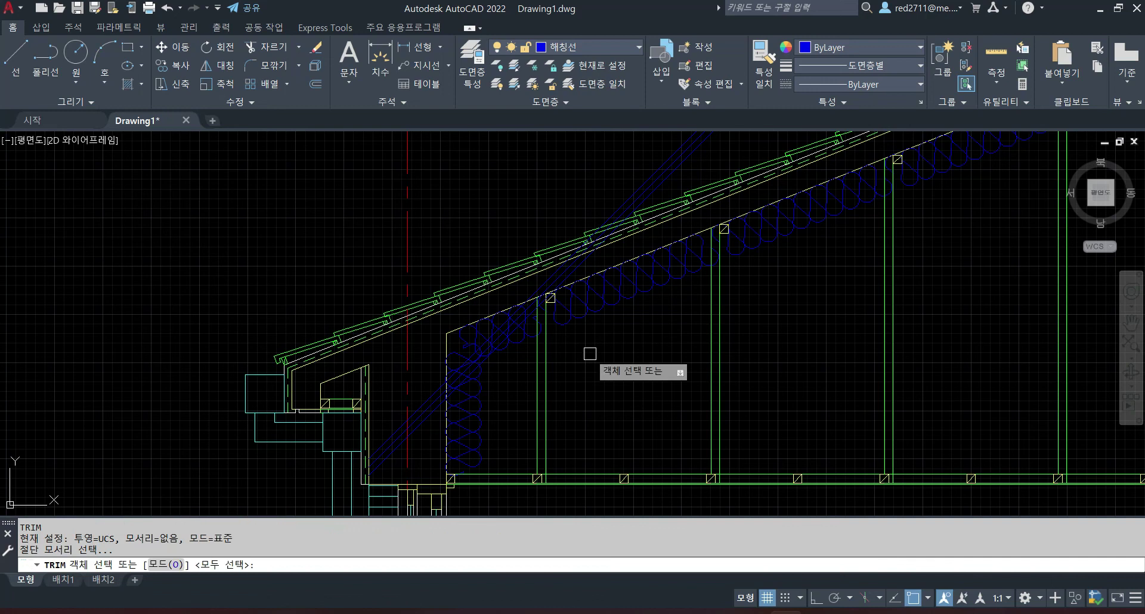
scroll(567, 263, up, 3)
click(588, 306)
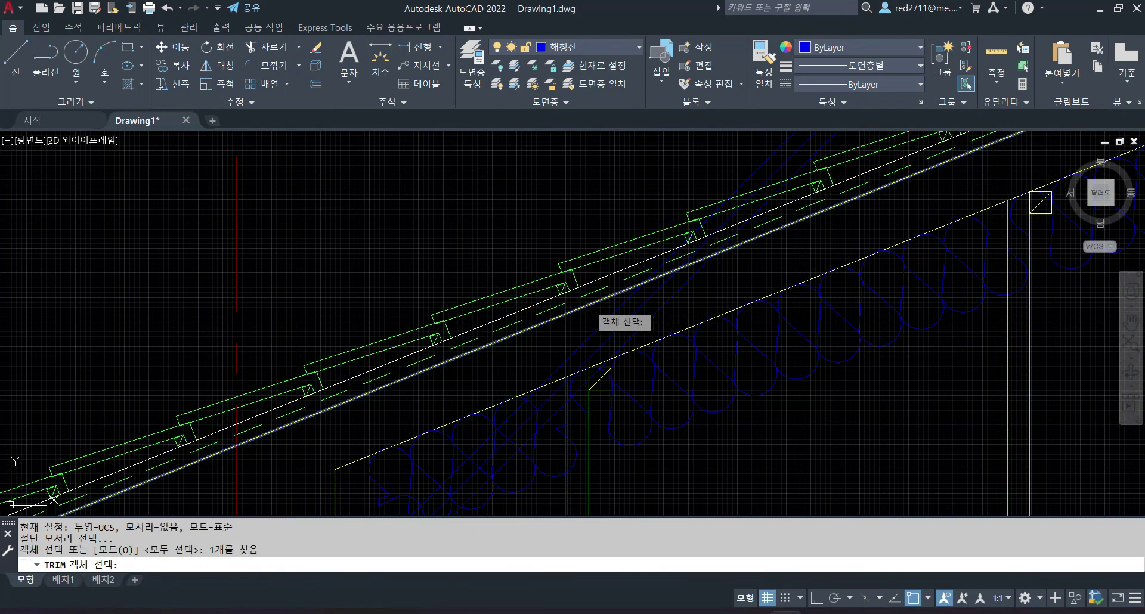
scroll(663, 315, up, 1)
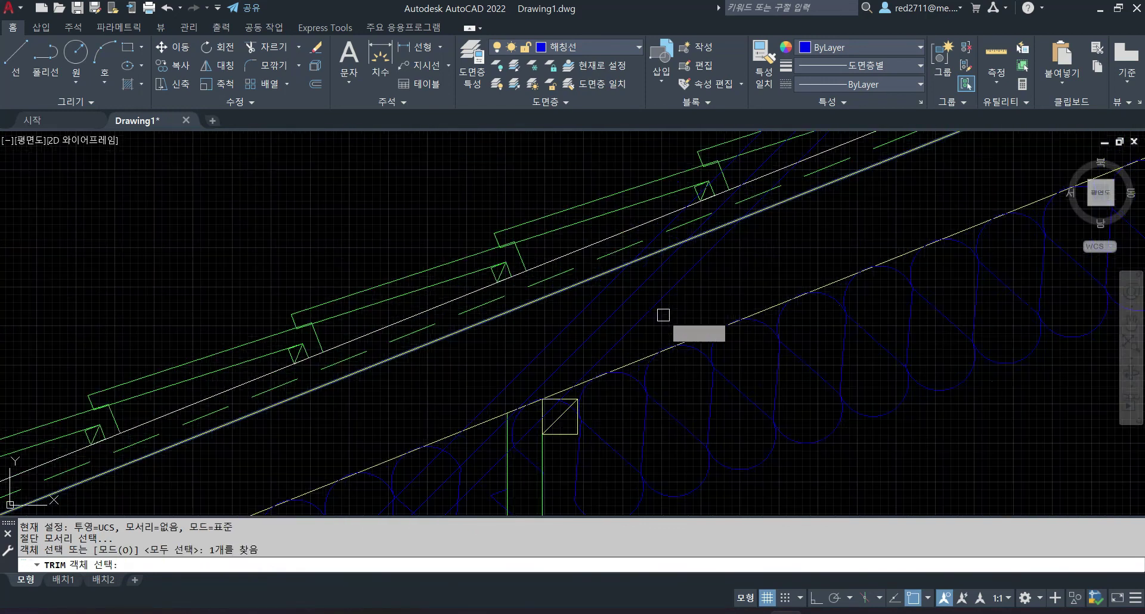
click(636, 364)
scroll(615, 376, down, 3)
scroll(532, 458, up, 1)
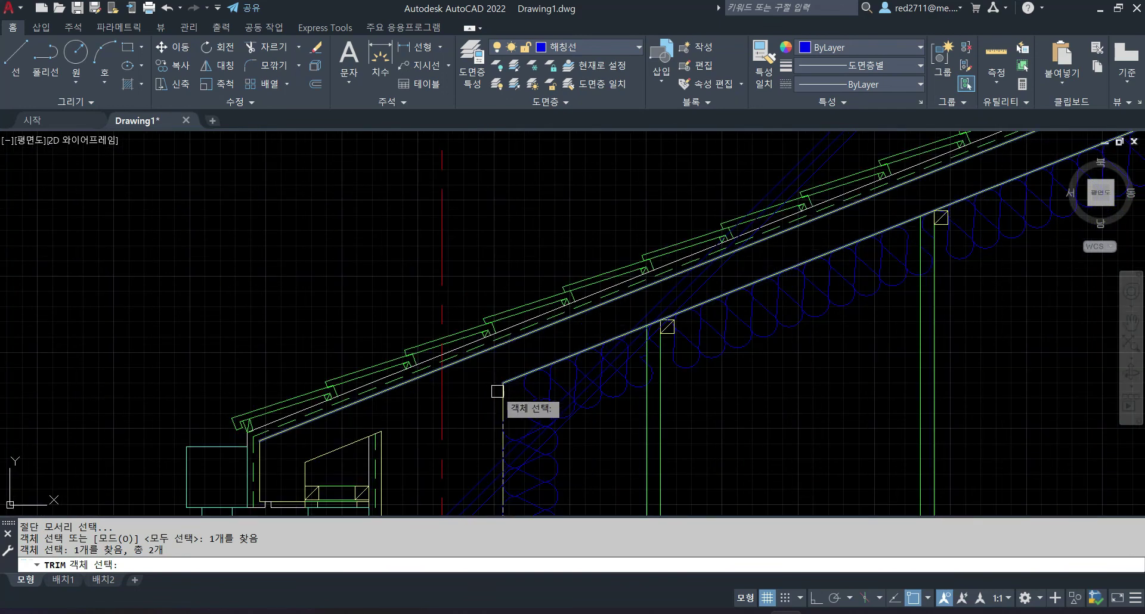
key(Return)
scroll(573, 424, up, 5)
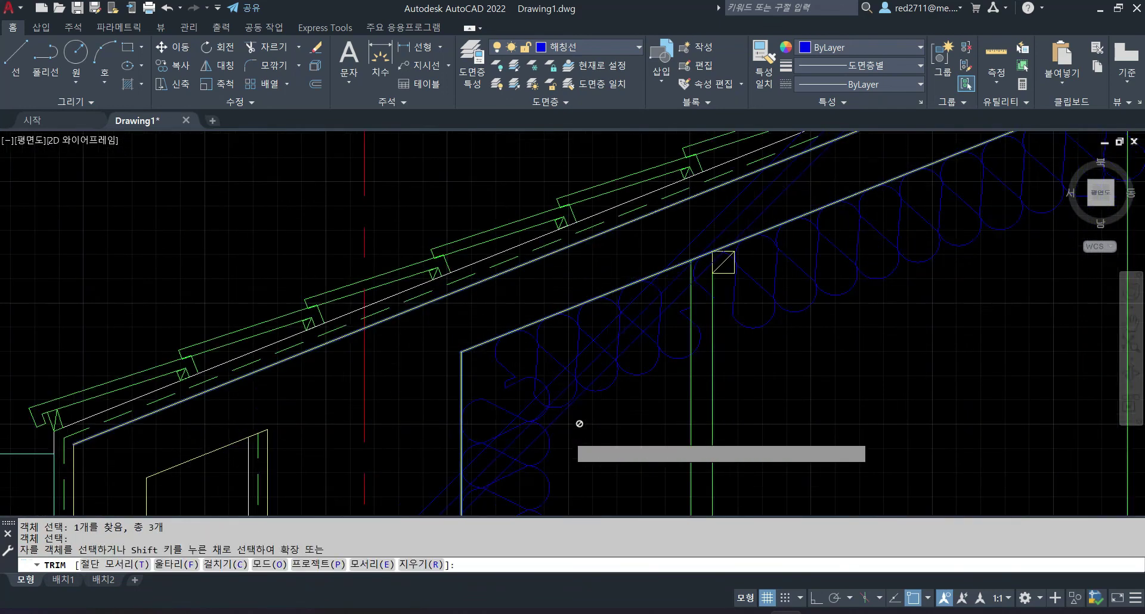
click(560, 363)
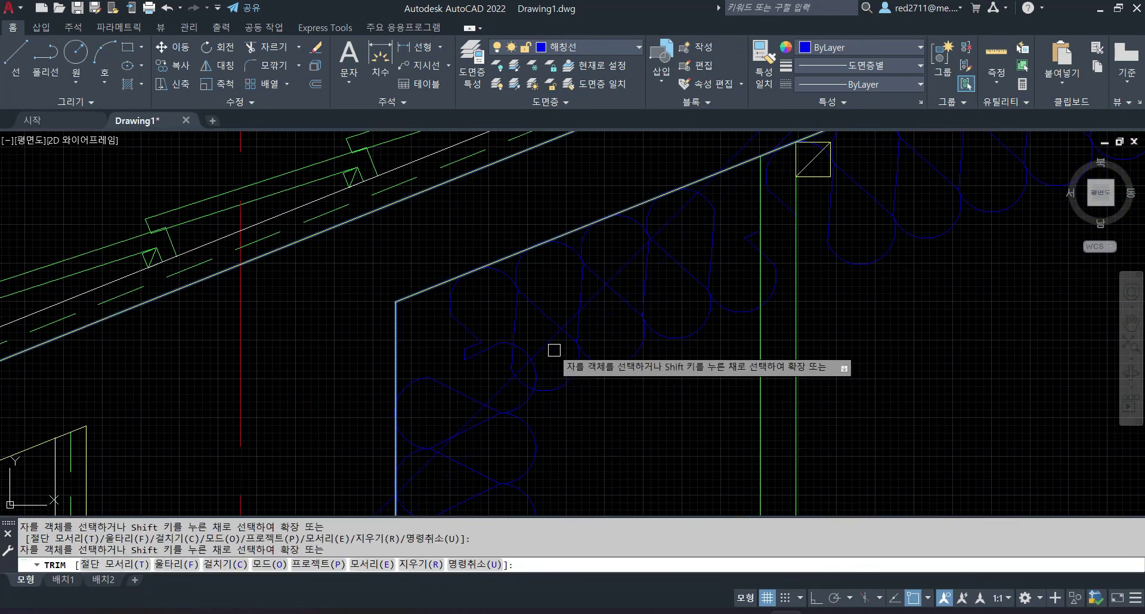
click(553, 351)
Trim away the parts of the diagonal lines that project above the sloping roof slab's upper edge.
scroll(632, 358, down, 5)
click(798, 148)
click(809, 204)
scroll(813, 284, down, 2)
mouse_move(813, 284)
middle_down()
mouse_move(555, 332)
mouse_move(733, 253)
mouse_move(591, 357)
middle_up()
key(Escape)
key(Escape)
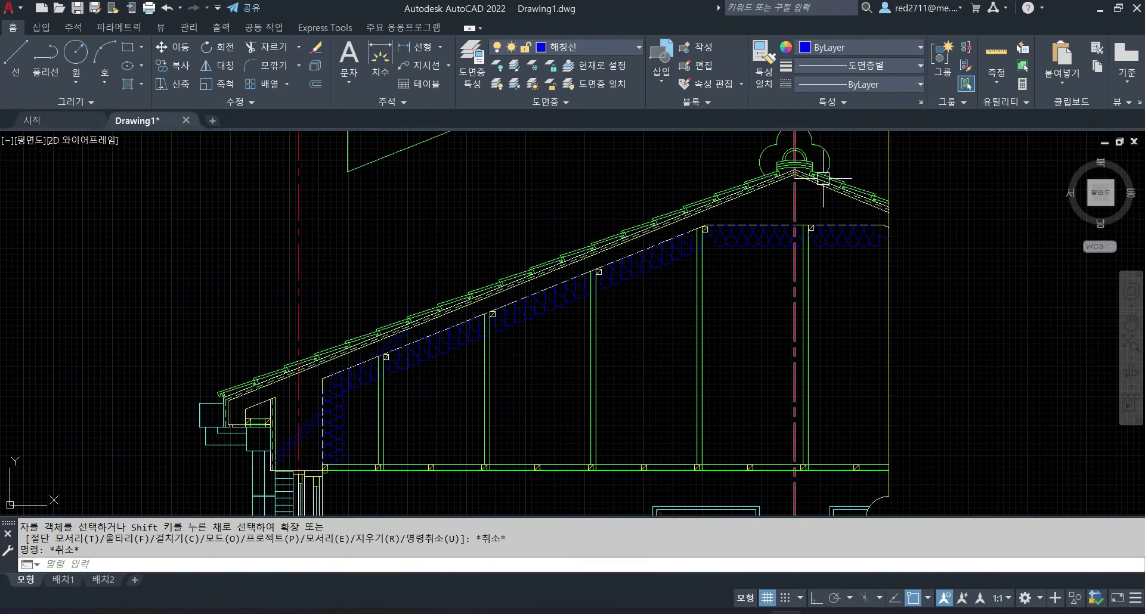
Copy the three trimmed diagonal lines from the top of the eave-side wall to the roof slab at the ridge.
scroll(596, 239, up, 4)
click(614, 252)
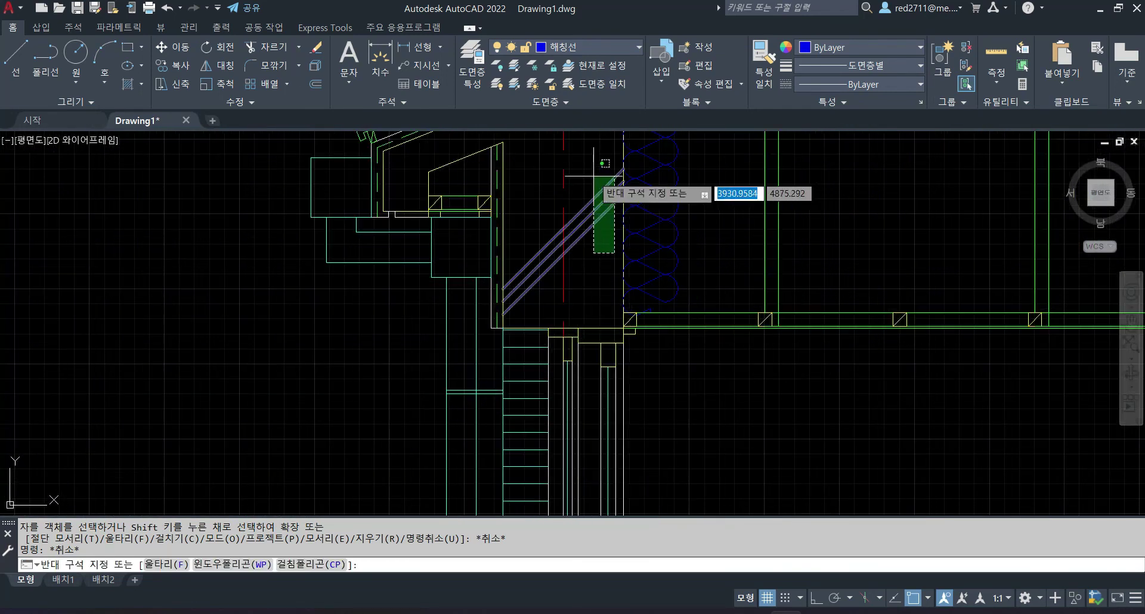
click(594, 176)
text(co)
key(Return)
click(598, 209)
scroll(603, 277, down, 3)
scroll(600, 280, down, 5)
scroll(705, 226, up, 5)
scroll(632, 244, up, 4)
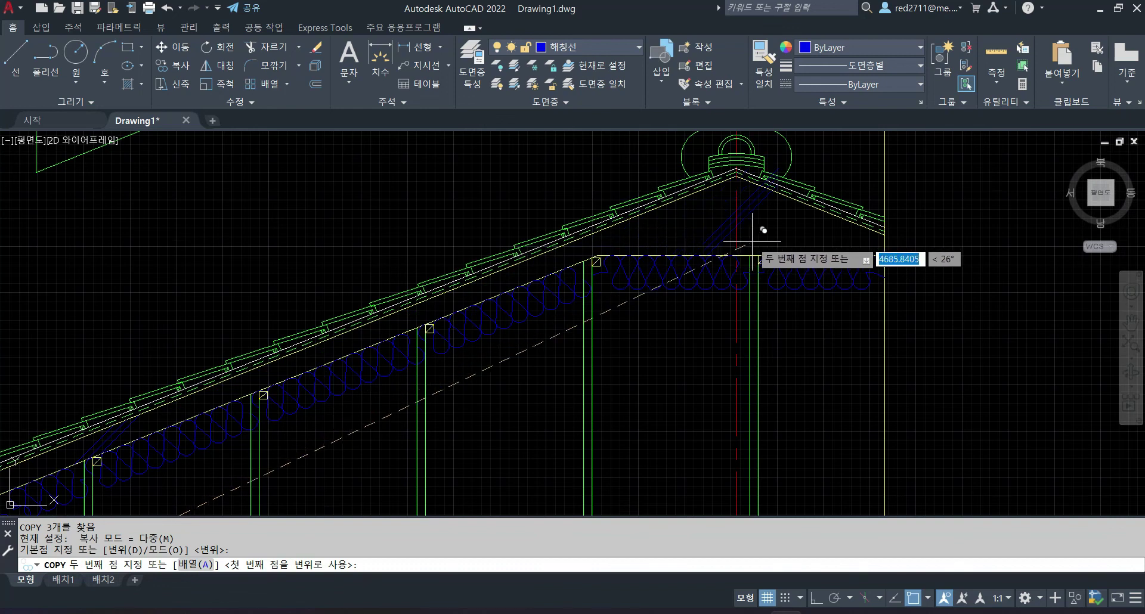
click(750, 246)
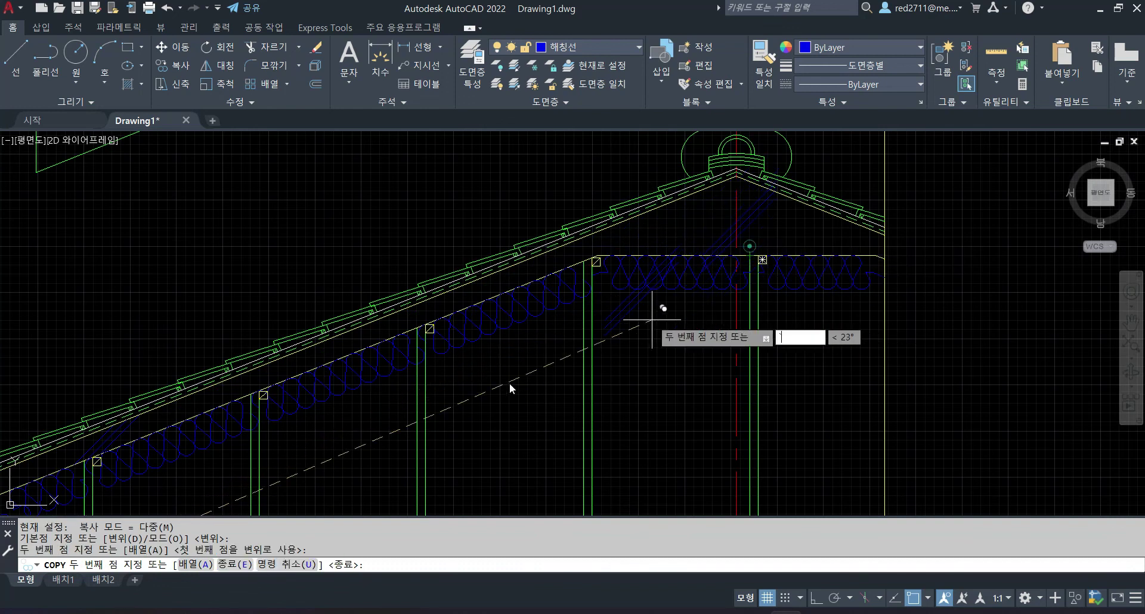
Place further copies of the three diagonal lines along the roof slope between the eave and the ridge.
scroll(652, 319, down, 4)
scroll(560, 340, up, 2)
scroll(655, 266, up, 4)
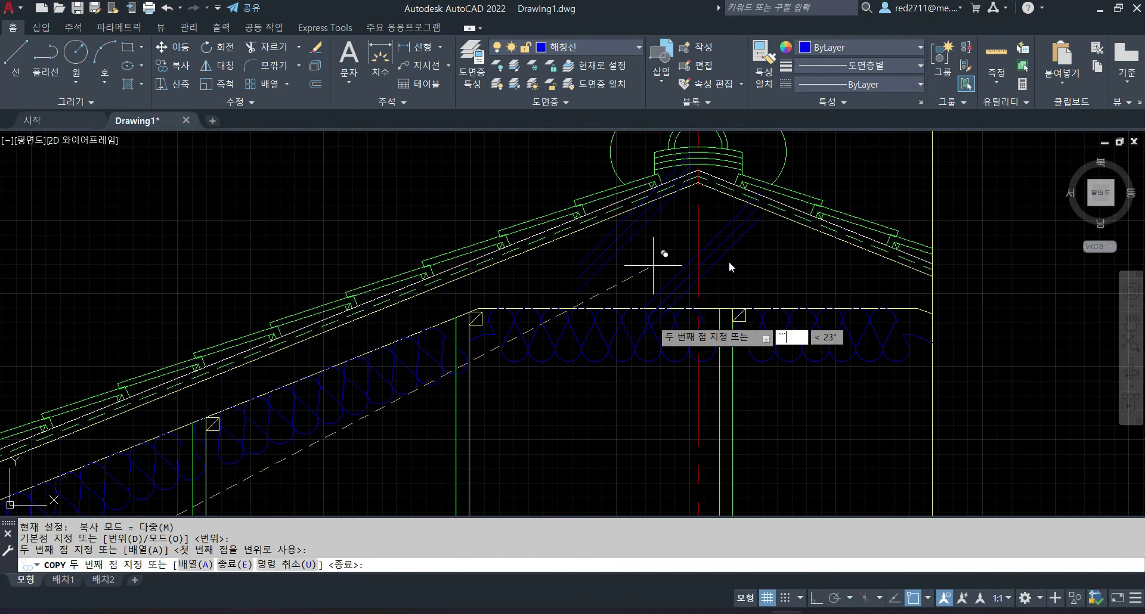
click(447, 295)
middle_drag(372, 345, 555, 215)
middle_drag(498, 331, 732, 313)
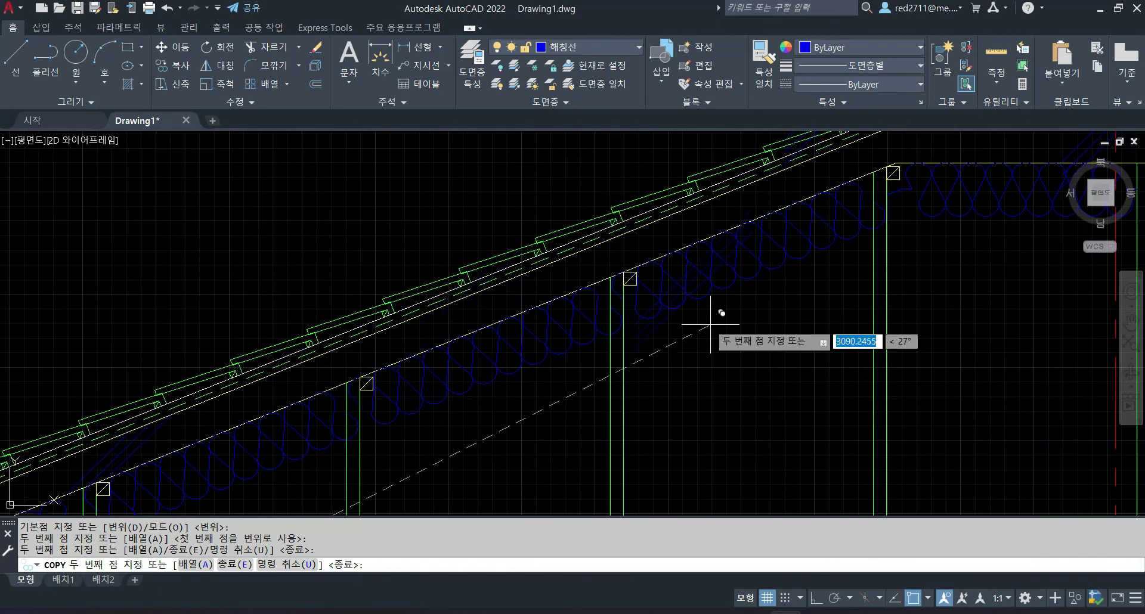
click(720, 269)
middle_drag(770, 310, 604, 432)
text(`)
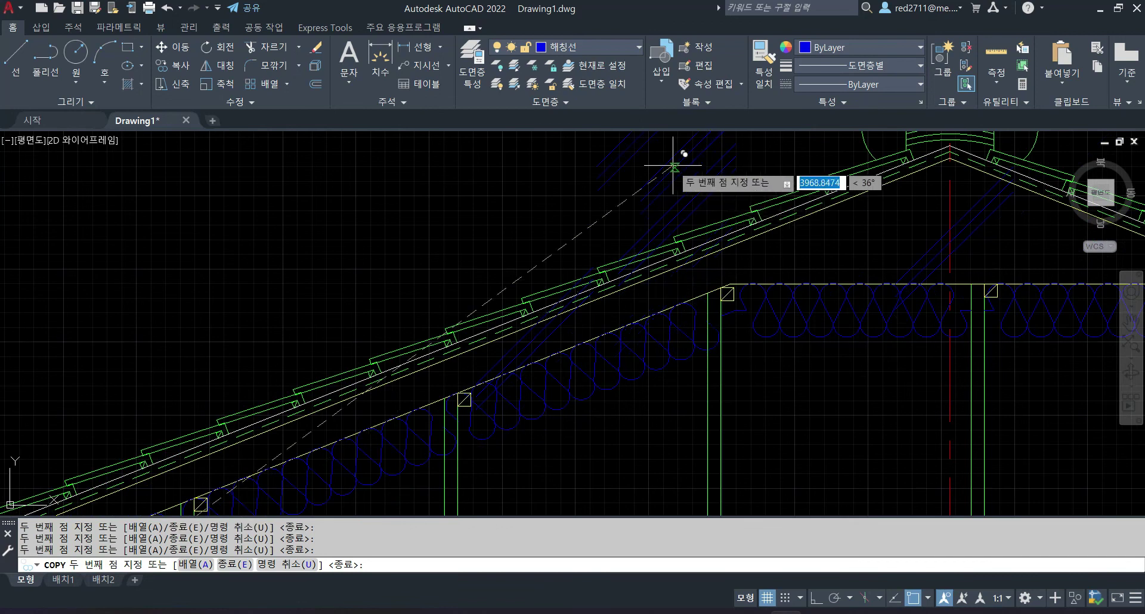
key(Escape)
Erase the stray sets of diagonal lines lying above the left roof slope.
click(746, 195)
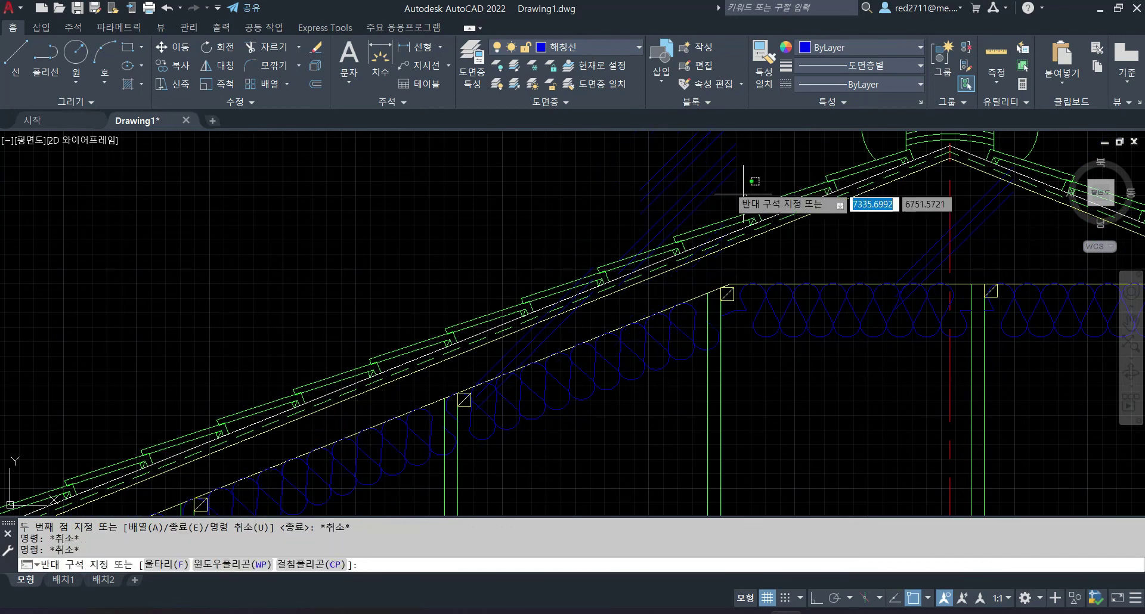
click(658, 147)
text(E)
key(Return)
key(Escape)
Trim the diagonal lines at the ridge to the right slope's upper slab edge and the slab's flat underside.
middle_drag(929, 217, 650, 233)
scroll(821, 186, up, 2)
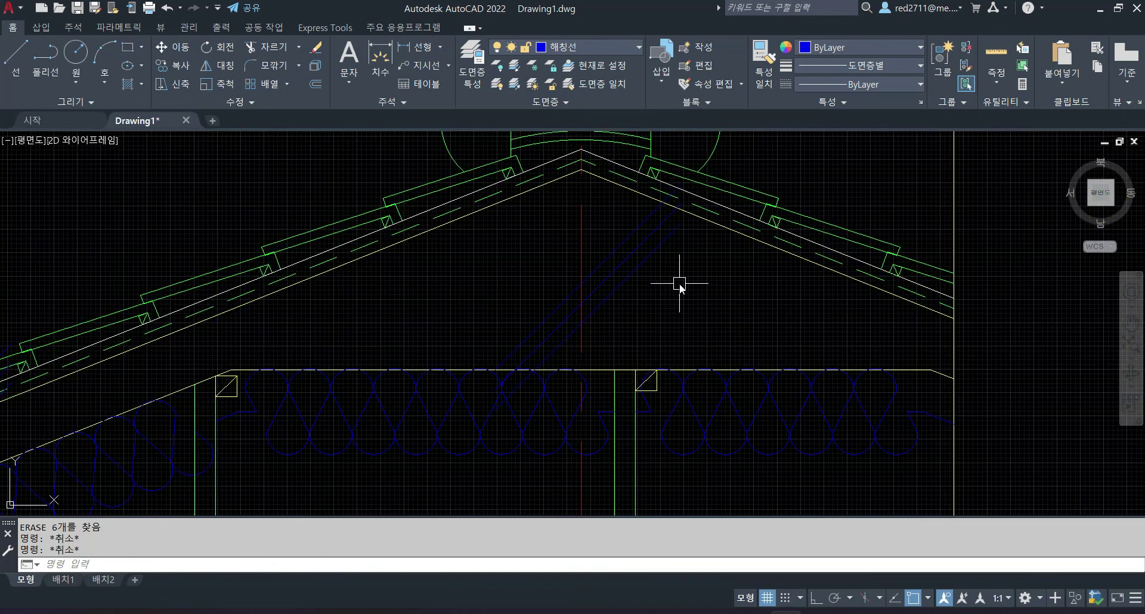
text(tr)
key(Return)
click(705, 223)
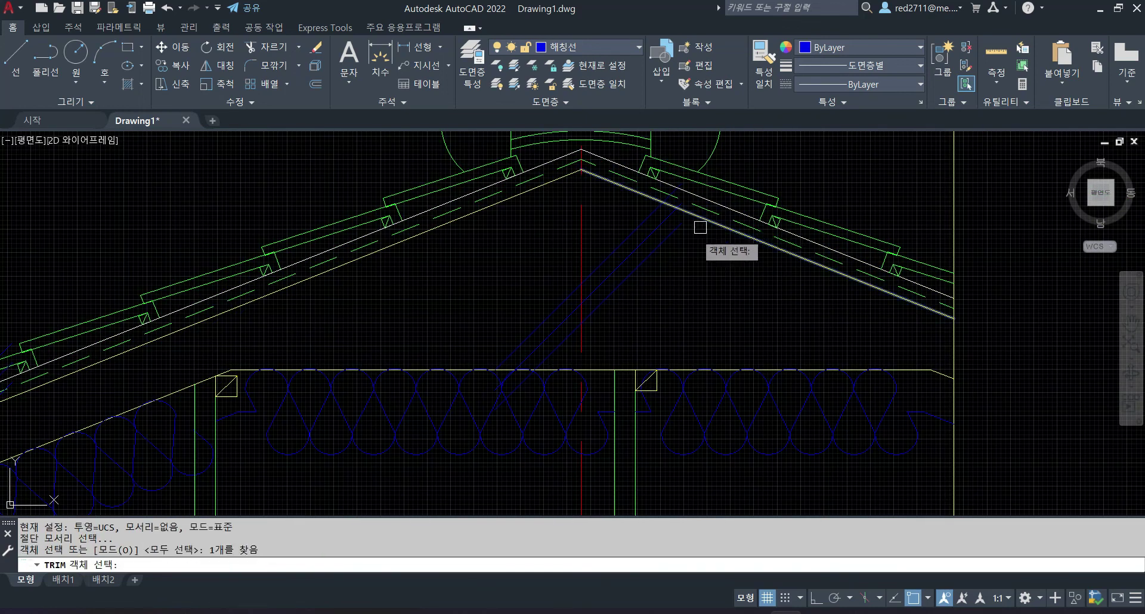
click(607, 369)
key(Return)
scroll(676, 203, up, 3)
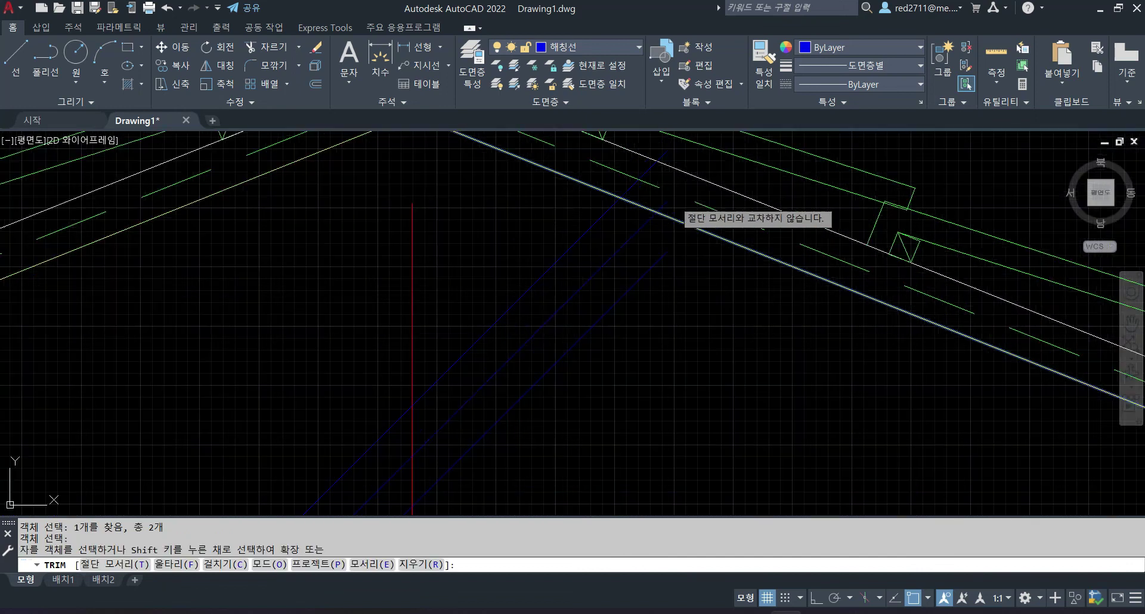
click(659, 204)
middle_drag(593, 289, 706, 379)
scroll(680, 361, up, 2)
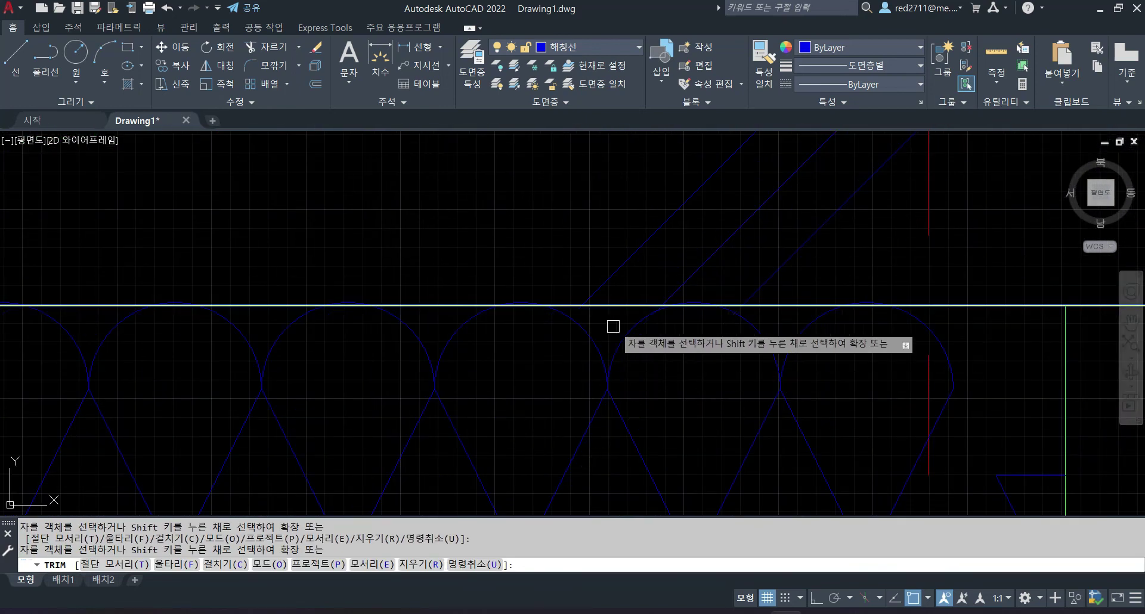
scroll(585, 318, up, 2)
click(576, 300)
Extend the short diagonal line at the ridge to the upper edge of the right-hand roof slab.
scroll(647, 325, down, 3)
middle_drag(848, 251, 442, 502)
middle_drag(667, 182, 603, 310)
scroll(610, 325, up, 2)
key(Escape)
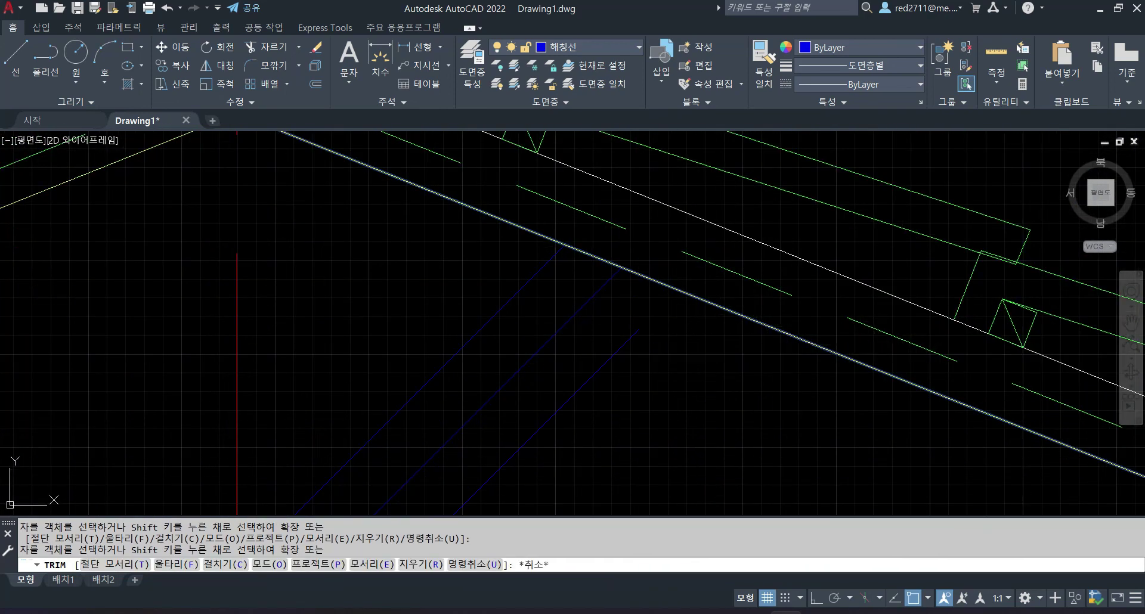
text(ex)
key(Return)
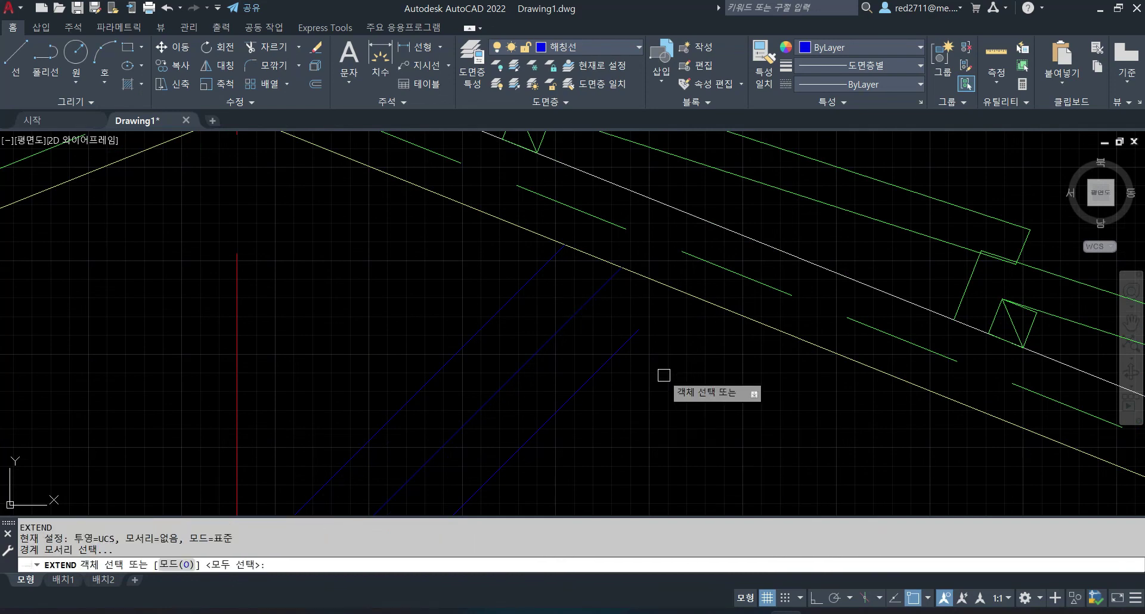
click(734, 314)
key(Return)
click(610, 358)
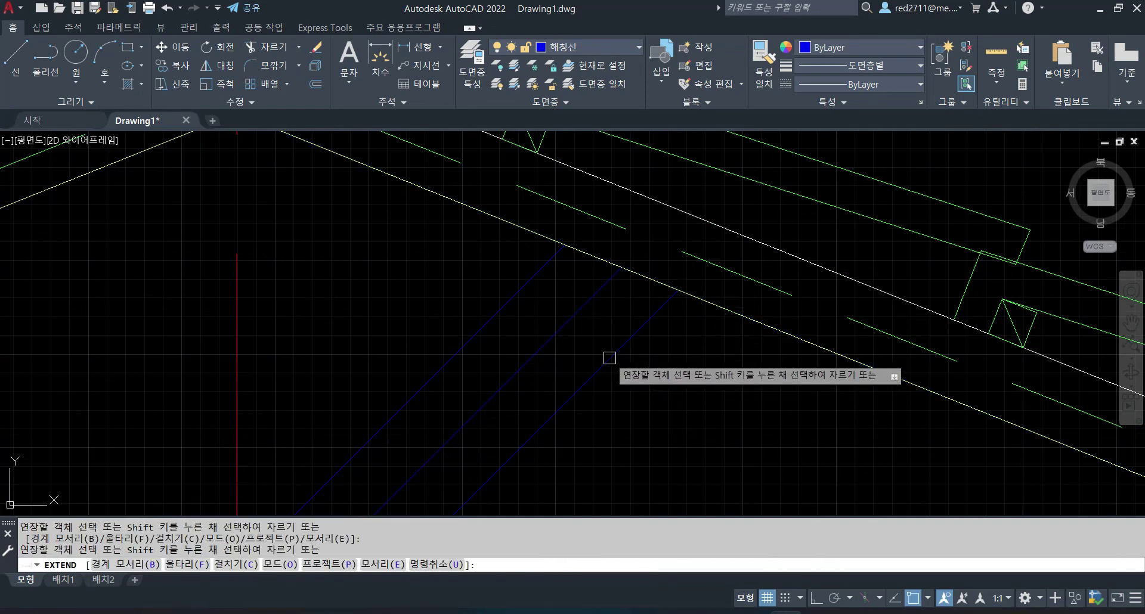
key(Escape)
Trim the copied diagonal lines on the left roof slope, using the roof slab's upper and lower edges as cutting edges.
scroll(693, 362, down, 6)
middle_drag(371, 428, 823, 192)
scroll(672, 255, up, 2)
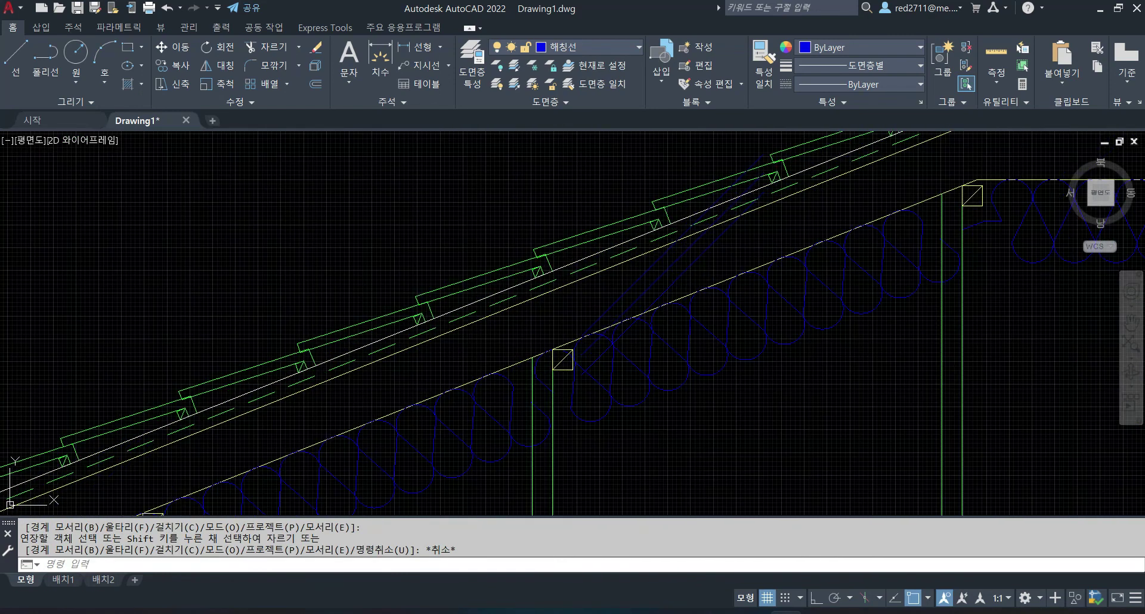
key(Escape)
key(Return)
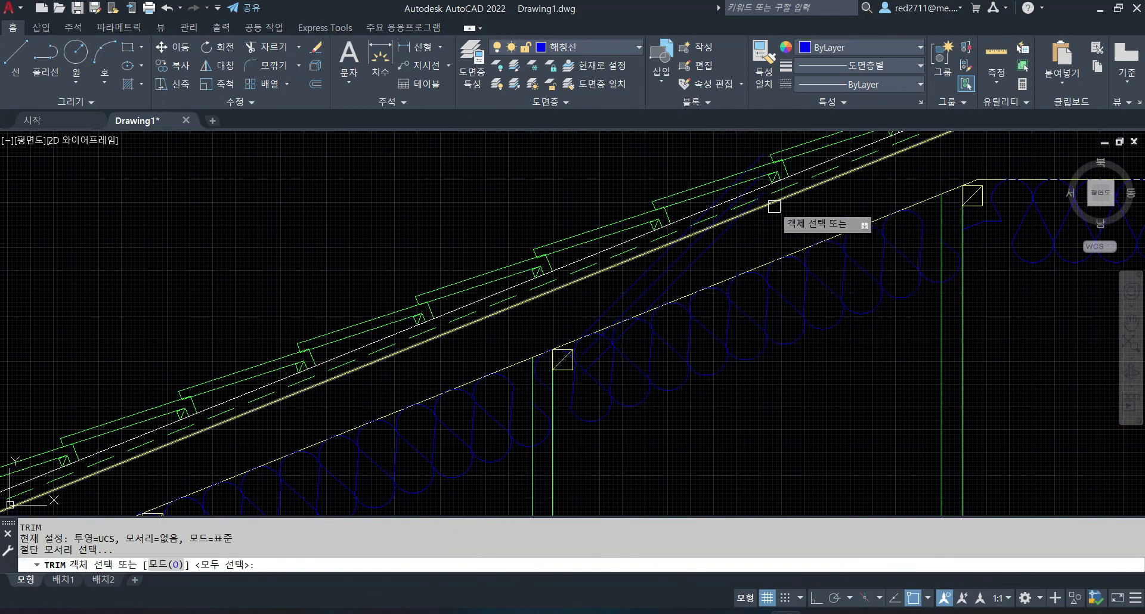
scroll(778, 218, up, 2)
click(774, 207)
click(706, 356)
click(760, 196)
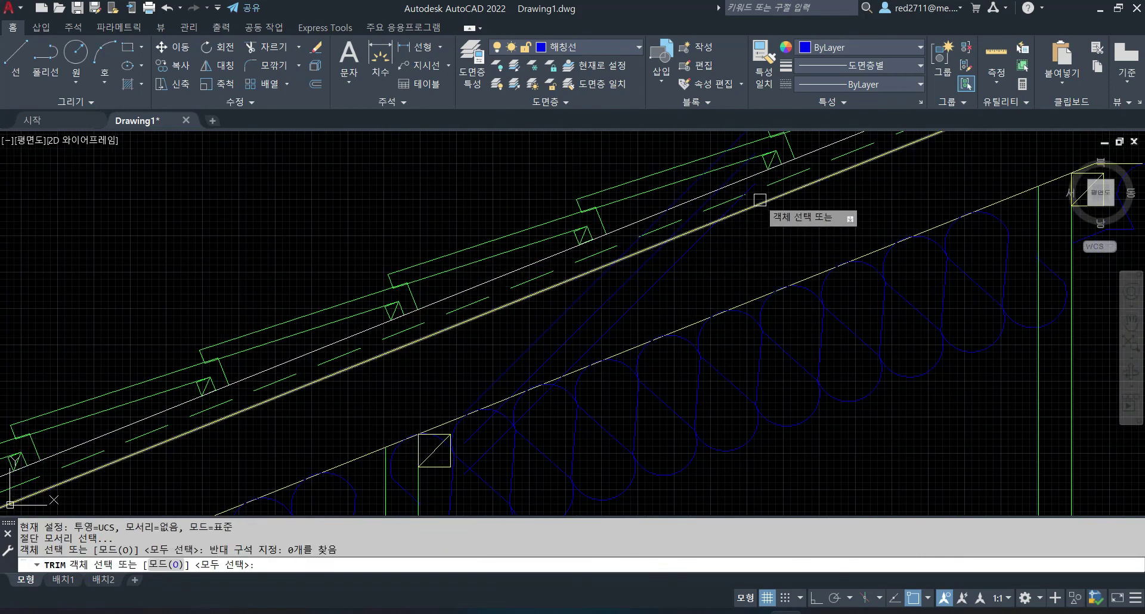
click(749, 302)
key(Return)
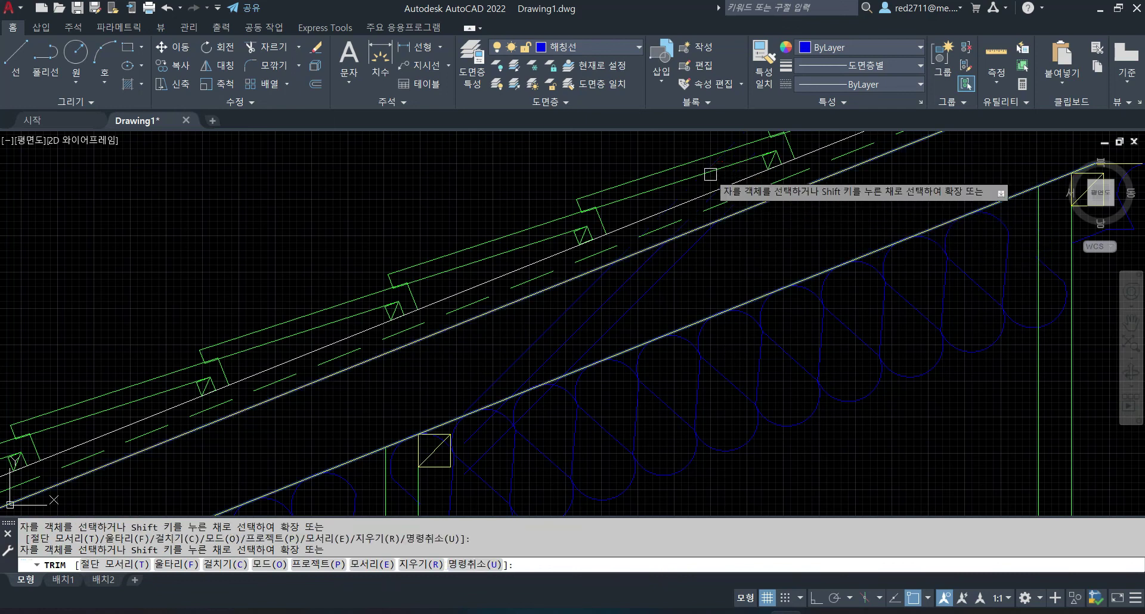
middle_drag(477, 441, 649, 318)
scroll(648, 318, up, 2)
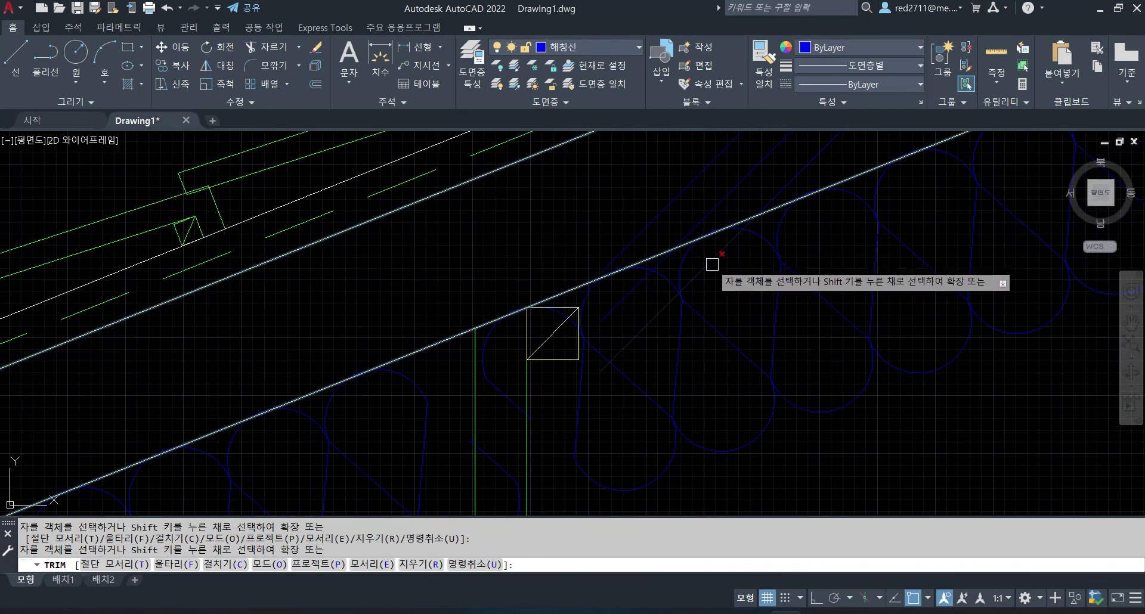
scroll(609, 262, up, 5)
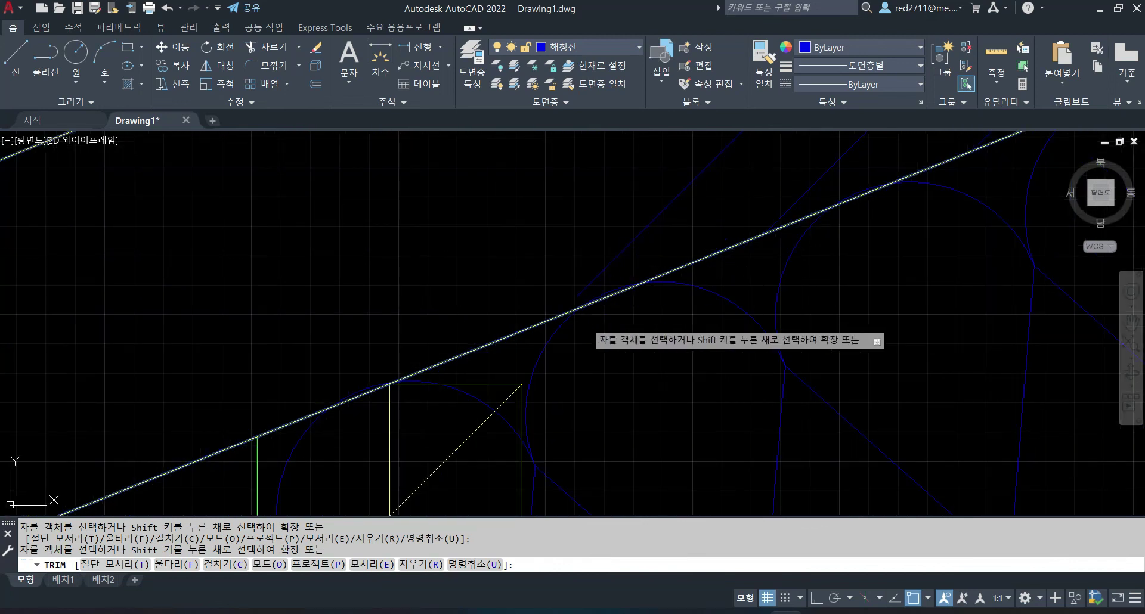
key(Escape)
text(e)
key(Return)
click(504, 339)
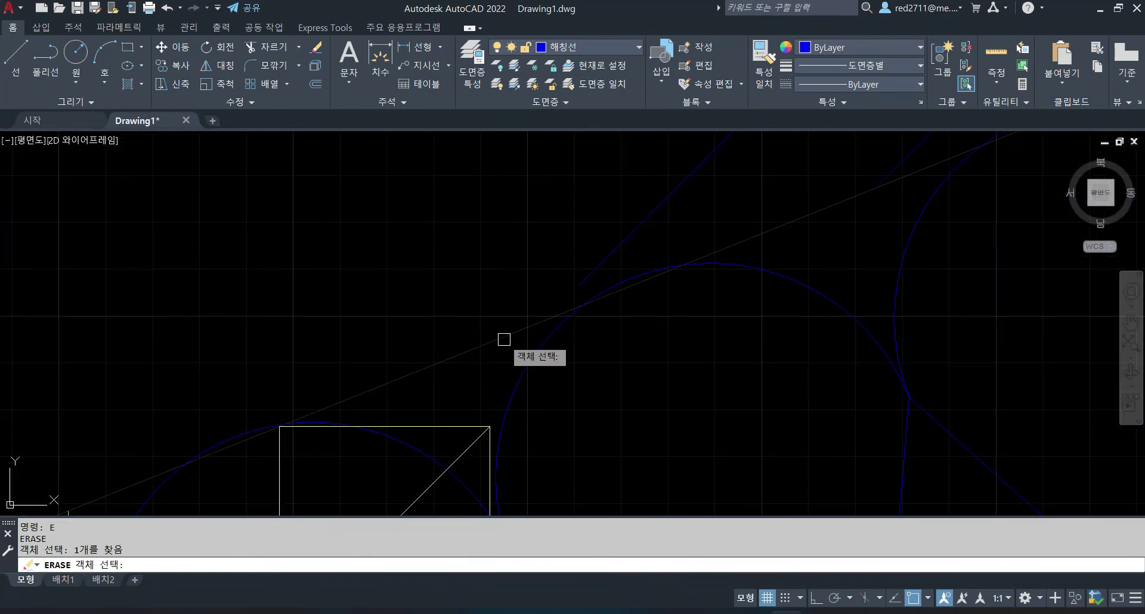
key(Escape)
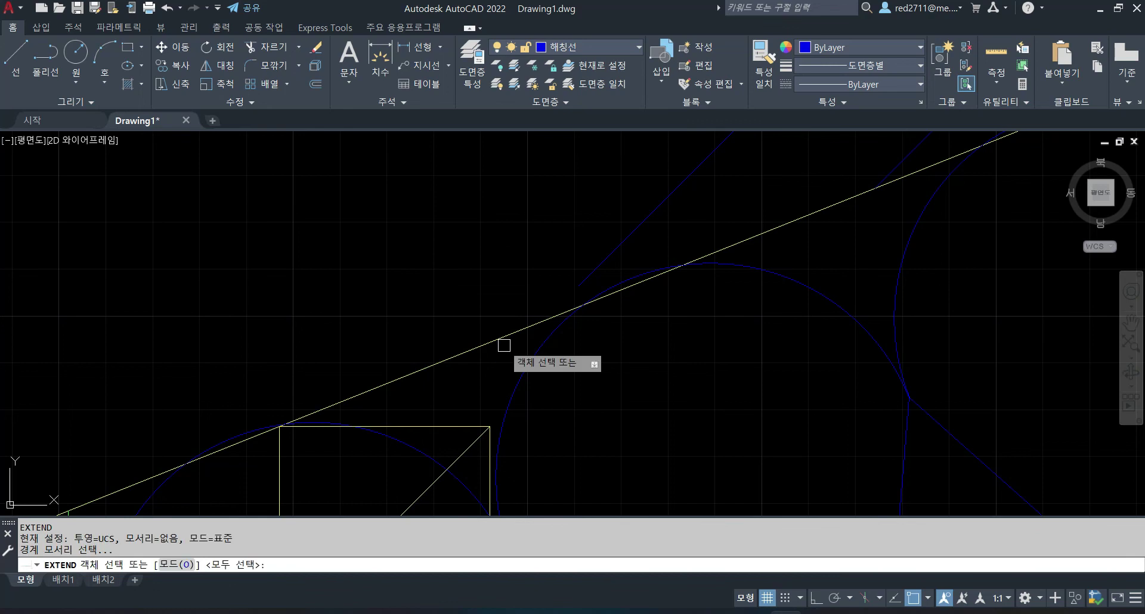
Extend the short diagonal line on the left roof slope to the roof slab's lower edge.
key(Return)
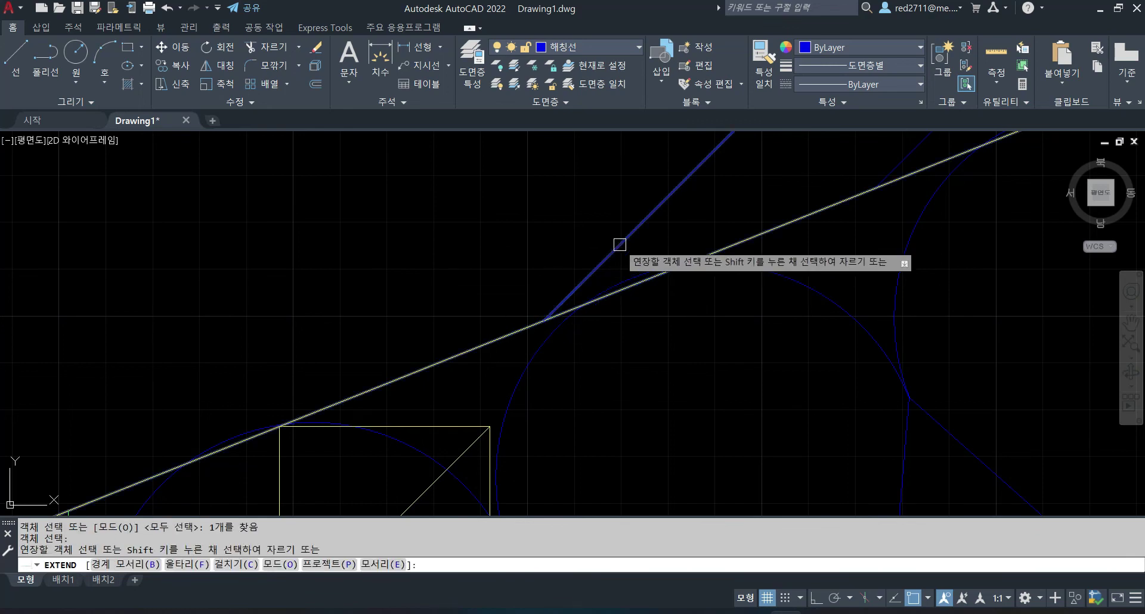
key(Escape)
scroll(664, 282, down, 10)
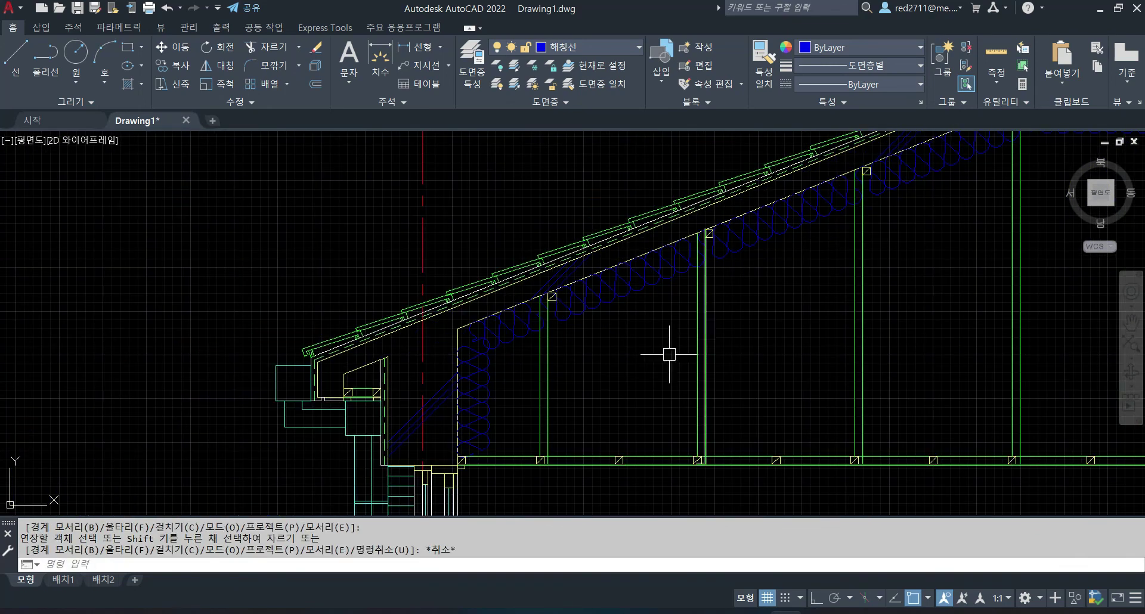
Examine the diagonal hatch lines across the foundation wall, stair and floor slab.
middle_drag(839, 303, 610, 130)
scroll(634, 157, down, 6)
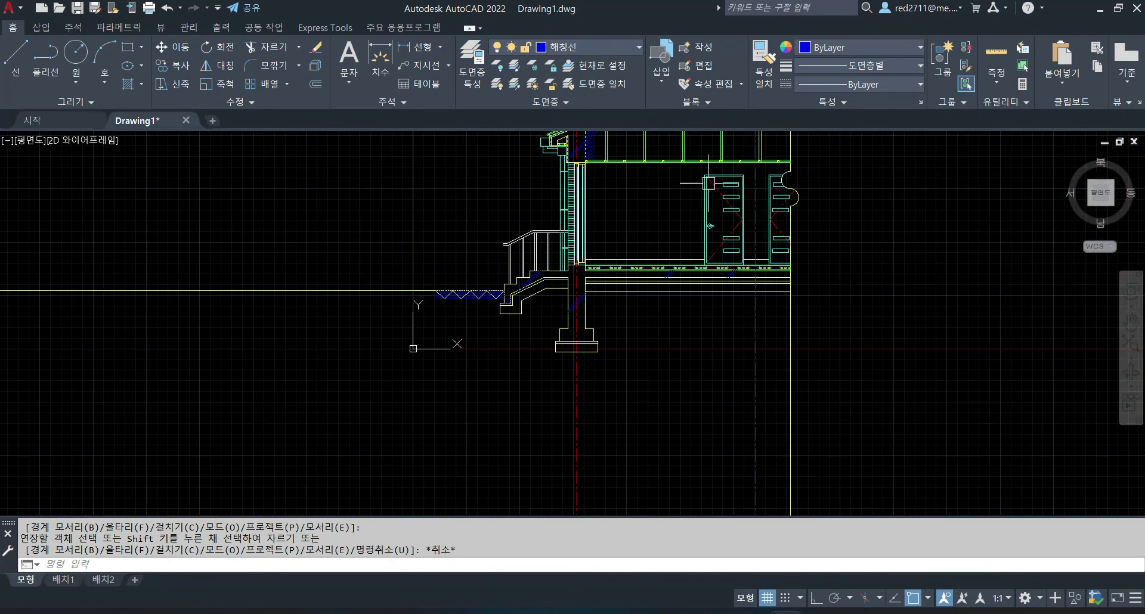
middle_drag(710, 185, 691, 276)
scroll(622, 395, up, 5)
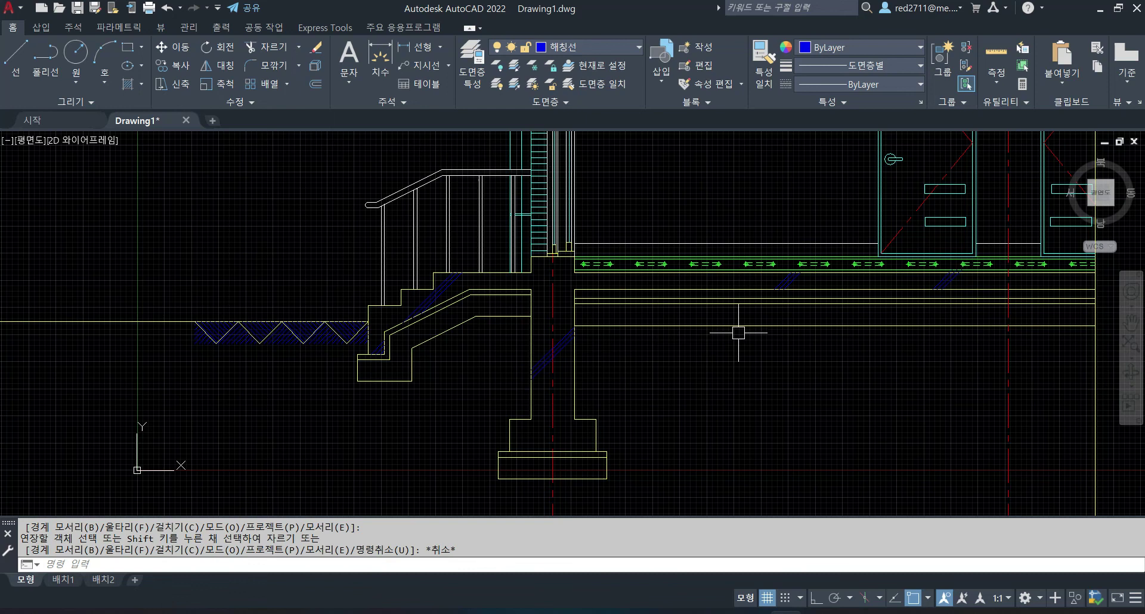
scroll(739, 333, up, 2)
middle_drag(683, 400, 736, 217)
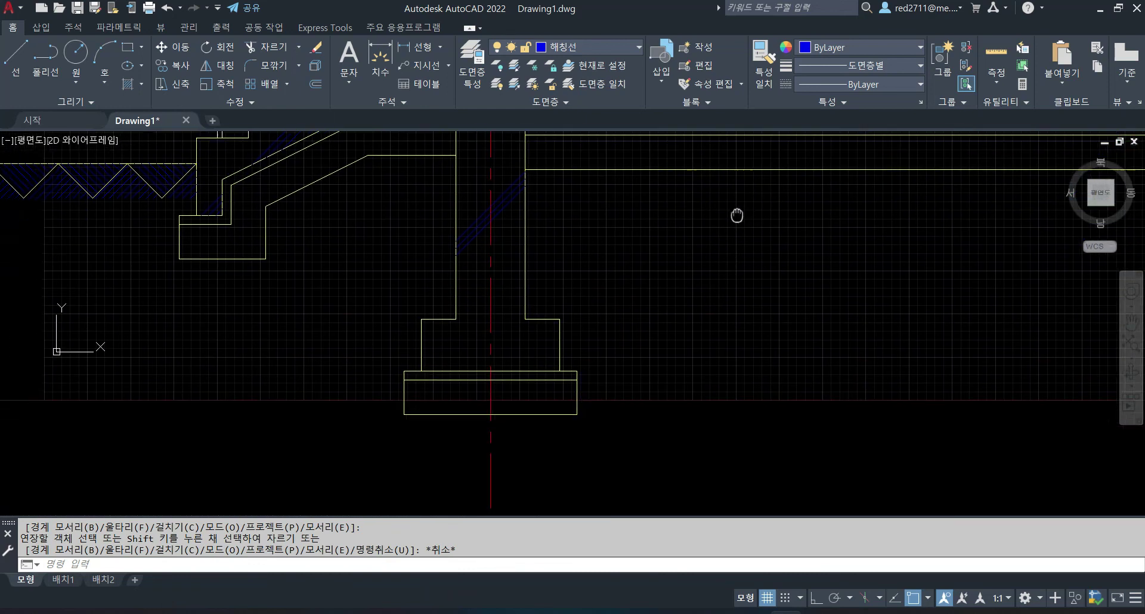
middle_drag(603, 312, 632, 421)
middle_drag(924, 310, 640, 371)
middle_drag(740, 435, 591, 488)
mouse_move(531, 428)
middle_down()
mouse_move(697, 367)
mouse_move(769, 376)
middle_up()
scroll(702, 362, down, 2)
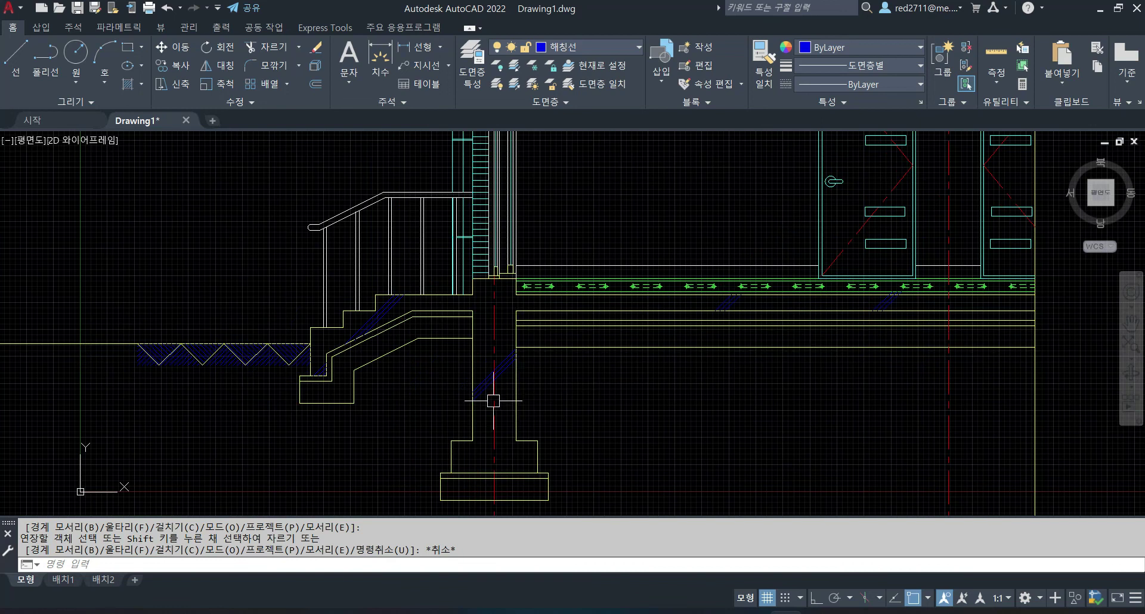
Draw a circle with a radius of about 90 over the diagonal hatch lines in the foundation wall.
scroll(555, 405, up, 4)
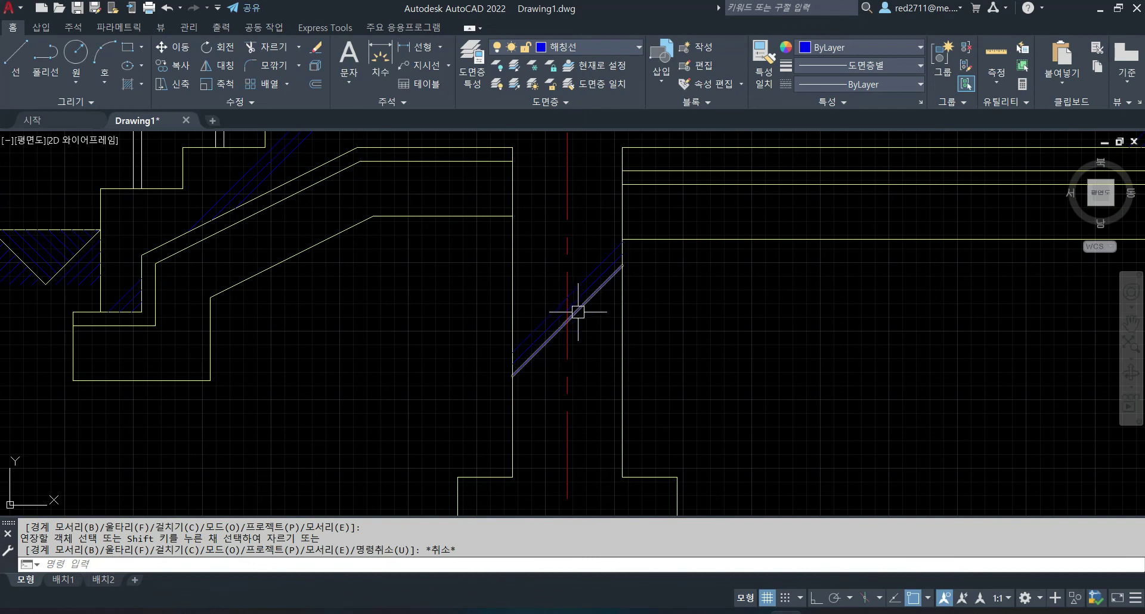
mouse_move(577, 311)
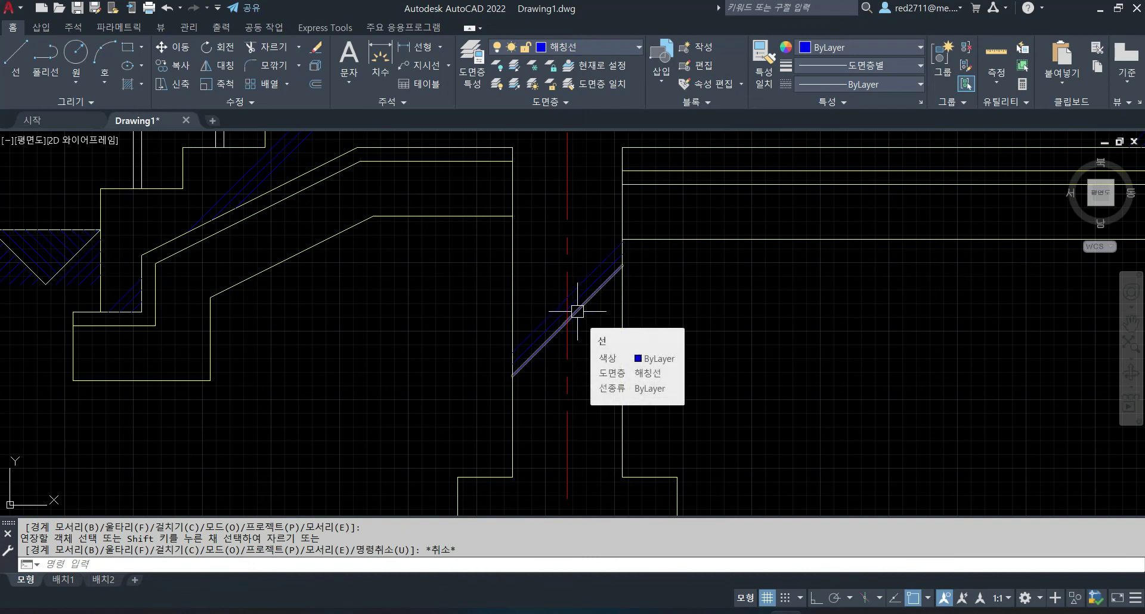
text(c)
key(Return)
scroll(578, 307, up, 3)
click(569, 233)
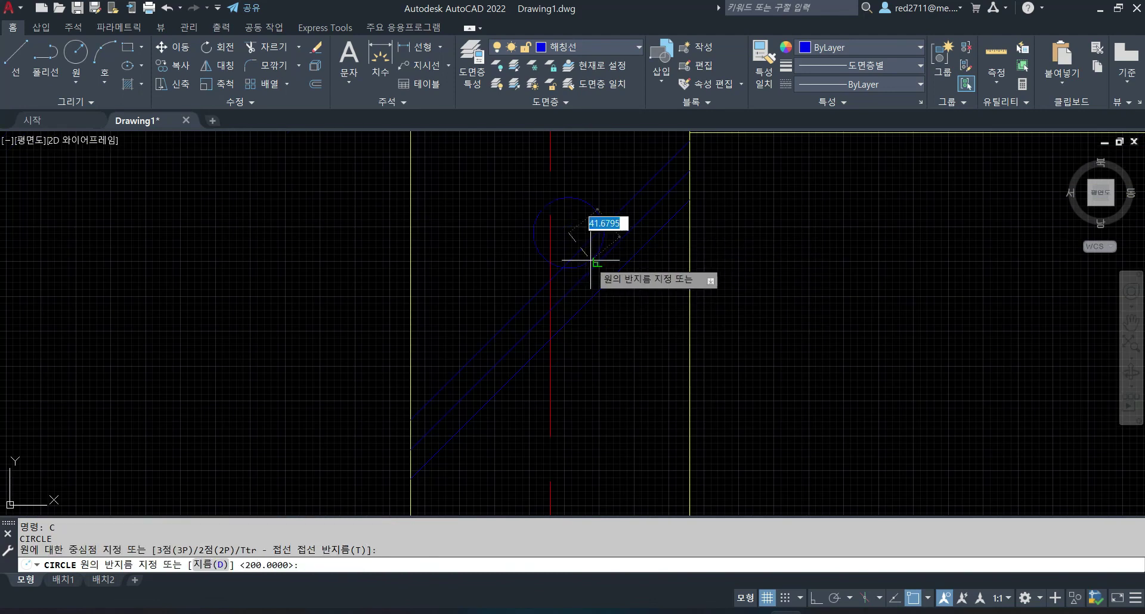
click(604, 297)
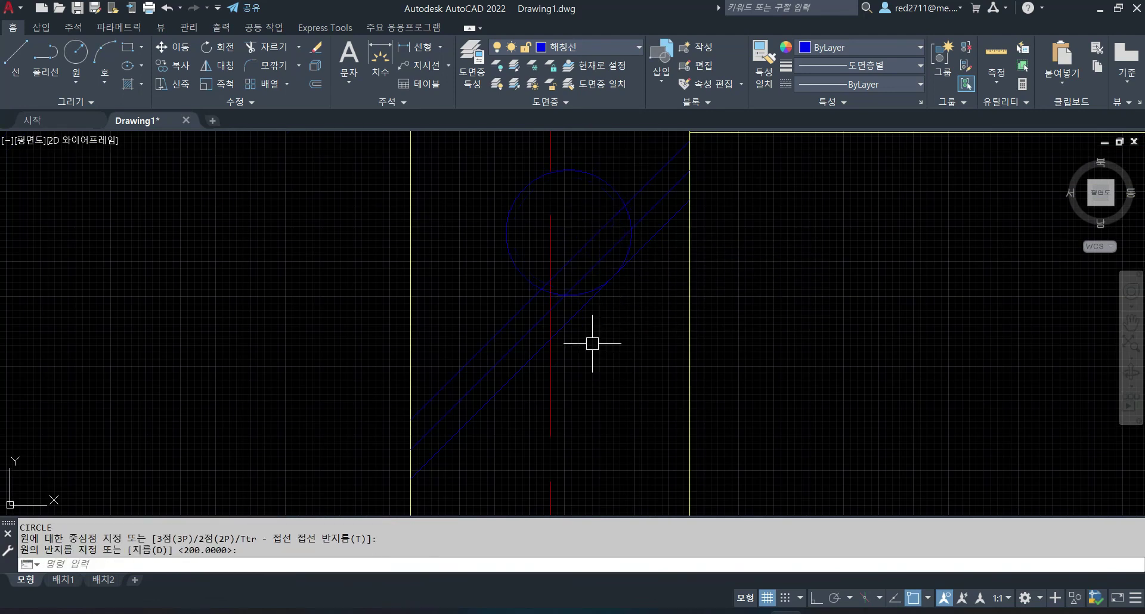
With object snap off, add two smaller circles below the first on the foundation wall's hatch lines, one with a radius of about 26.
key(Return)
scroll(537, 326, up, 2)
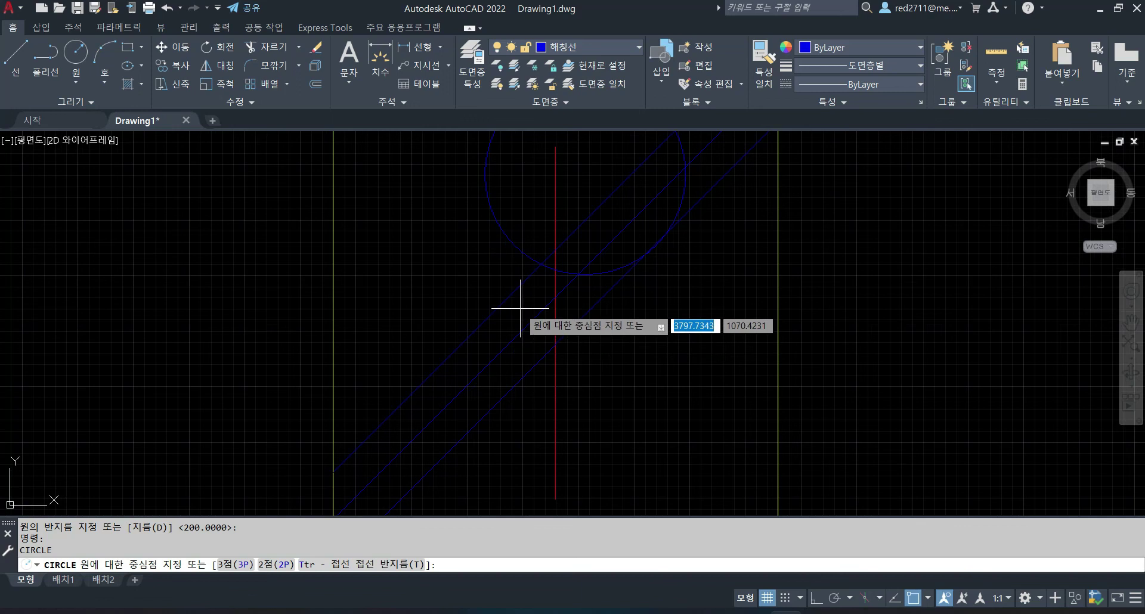
key(F3)
click(524, 297)
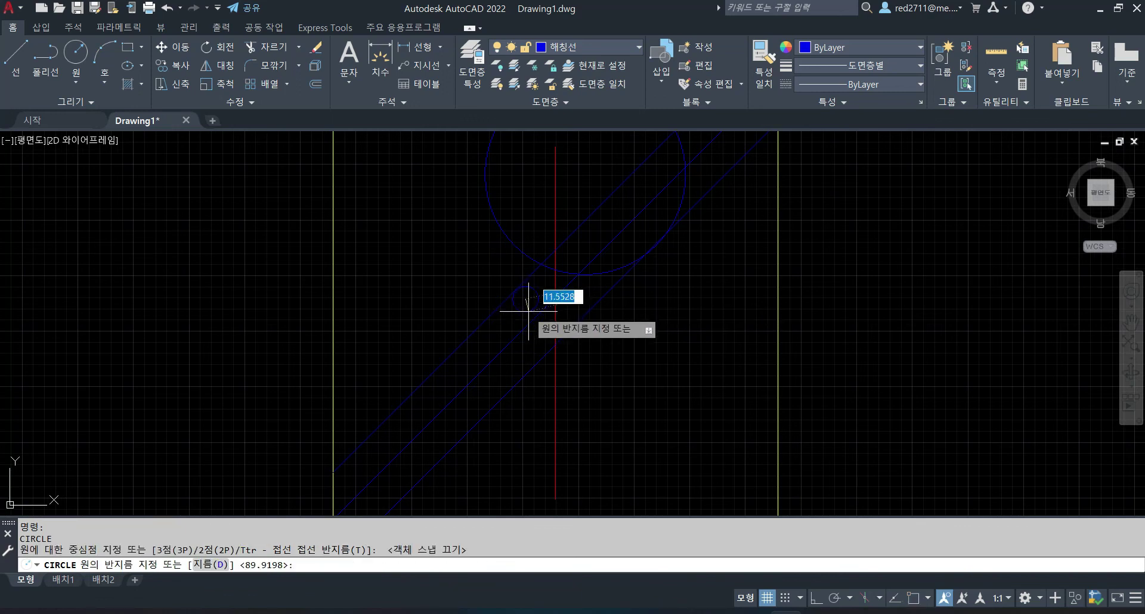
click(529, 325)
key(Return)
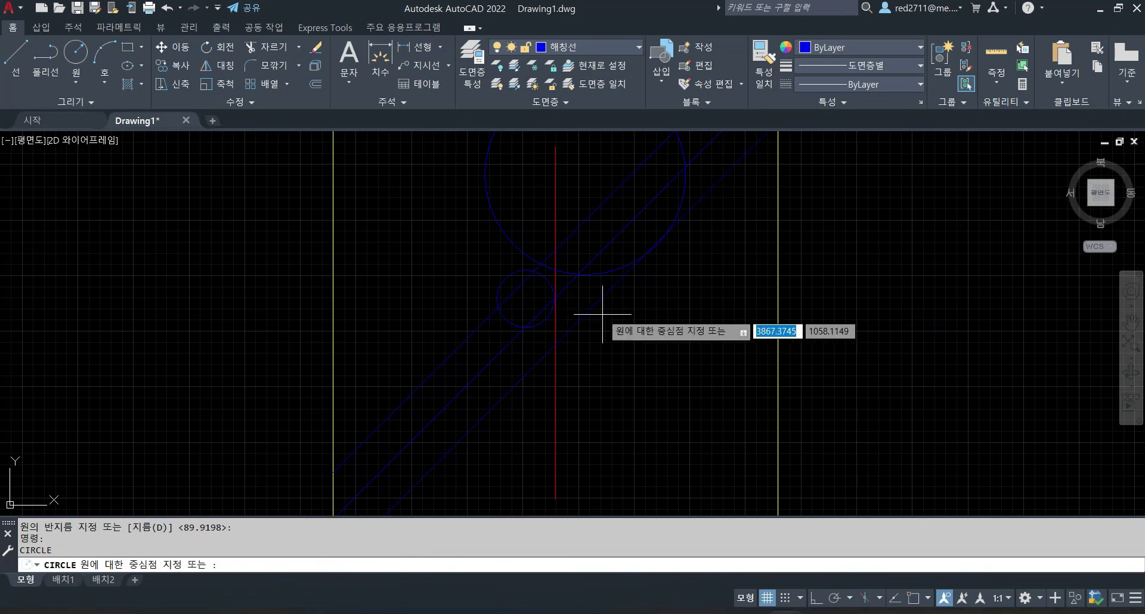
click(604, 331)
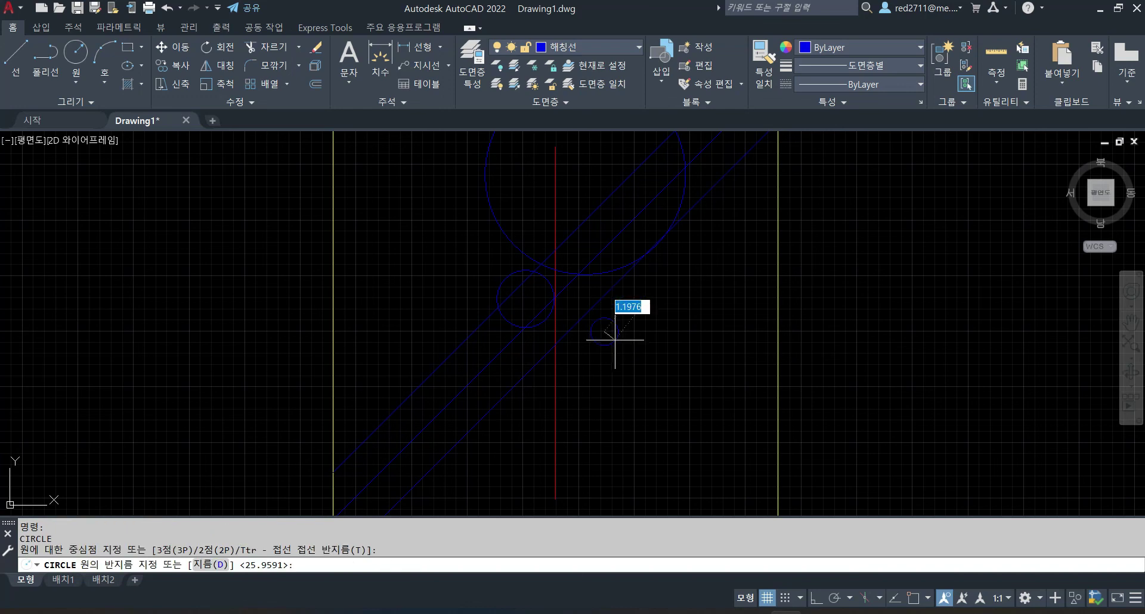
click(633, 366)
scroll(709, 326, down, 3)
key(Escape)
key(Escape)
middle_drag(732, 355, 691, 351)
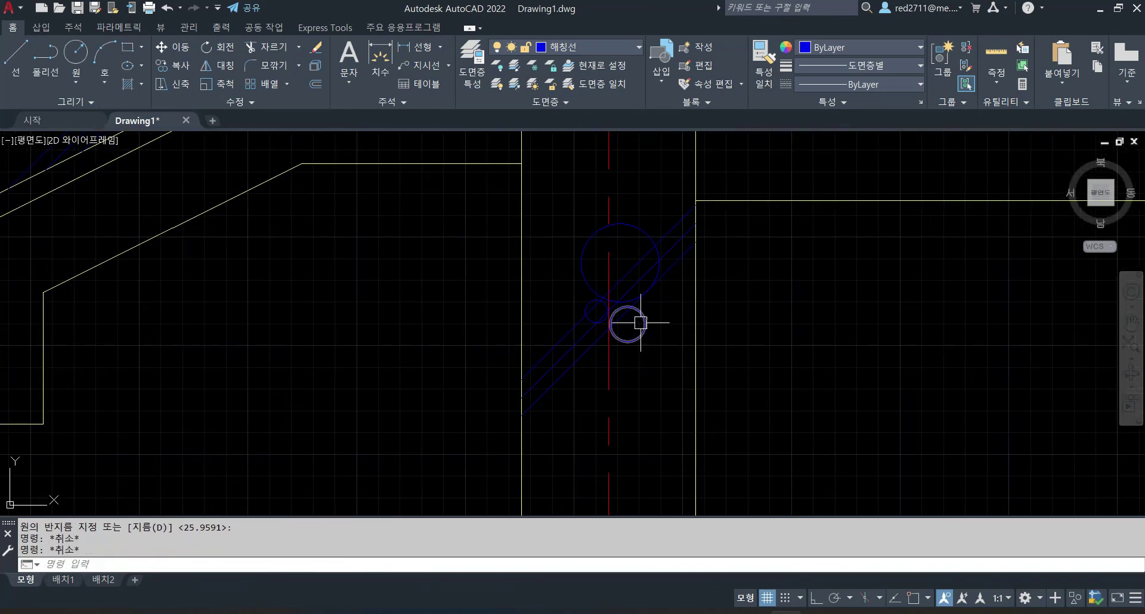
Copy the three circles from the foundation wall onto the diagonal hatch lines in the roof slab at the ridge.
click(593, 282)
scroll(600, 317, up, 2)
click(575, 323)
click(627, 346)
scroll(681, 347, down, 5)
mouse_move(803, 360)
middle_down()
mouse_move(653, 316)
mouse_move(659, 379)
middle_up()
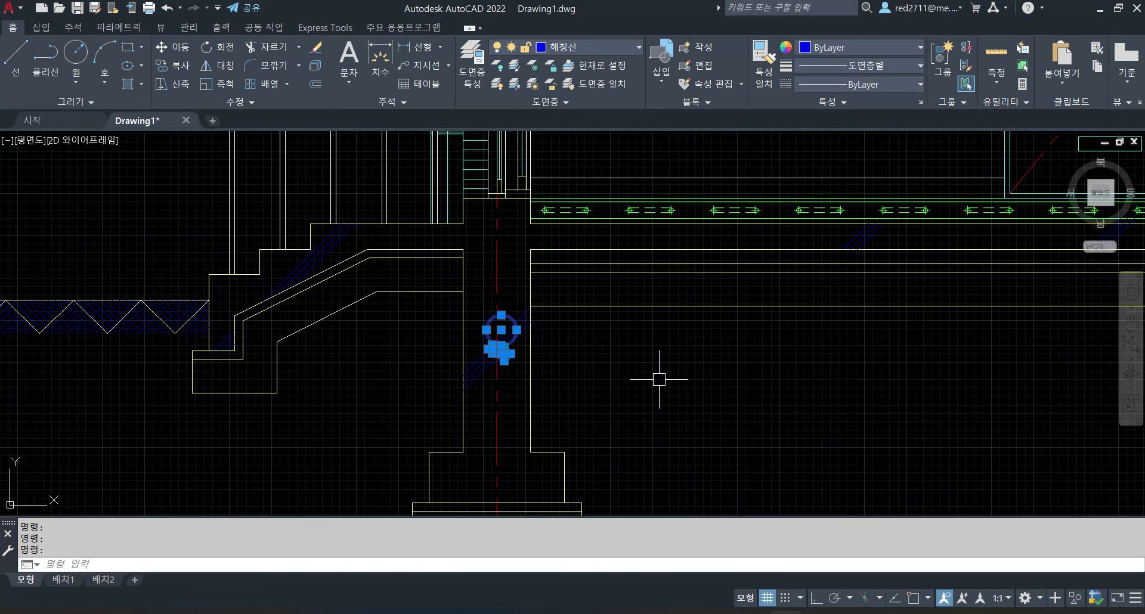
key(space)
click(542, 390)
scroll(581, 403, down, 10)
scroll(684, 323, up, 2)
scroll(683, 324, up, 9)
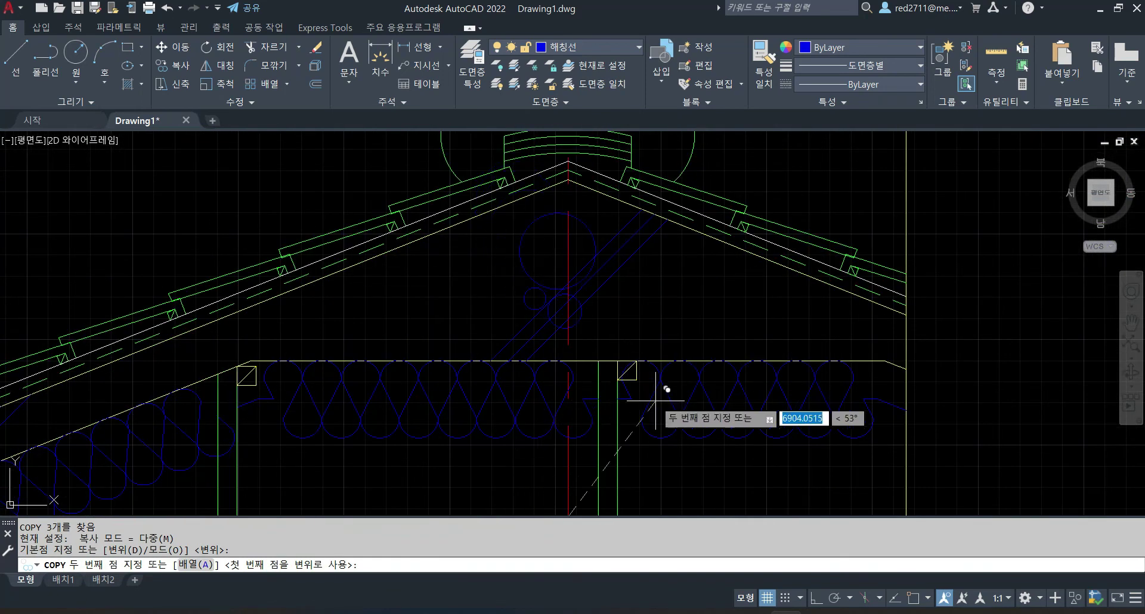
click(694, 413)
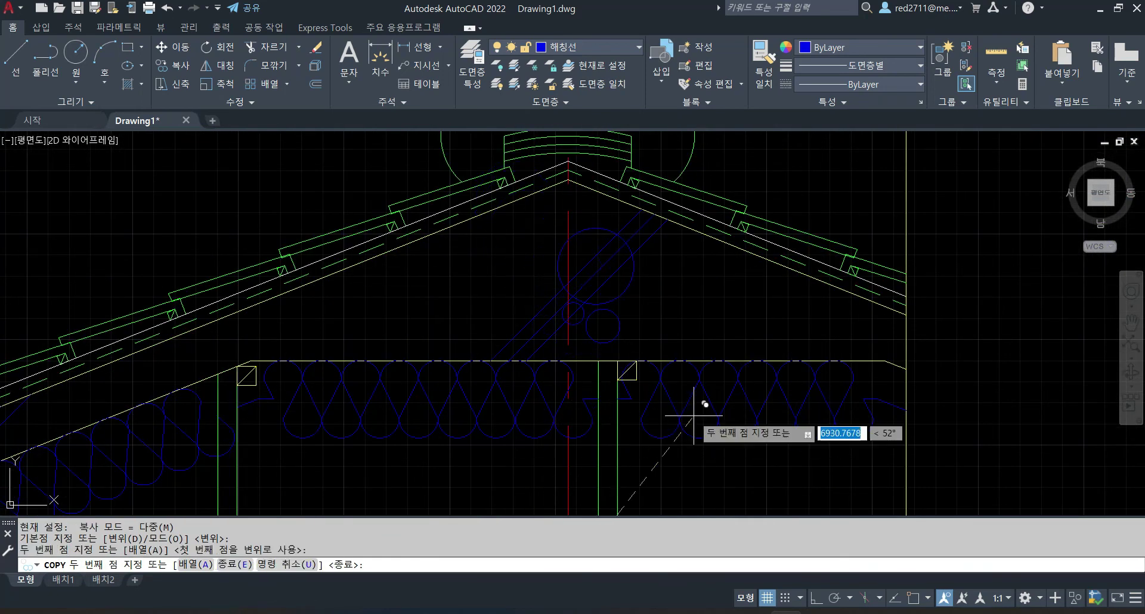
key(Escape)
key(Escape)
Draw a 200 by 200 square in the empty area below the ground line, between the hatched soil and the footing.
scroll(659, 326, down, 4)
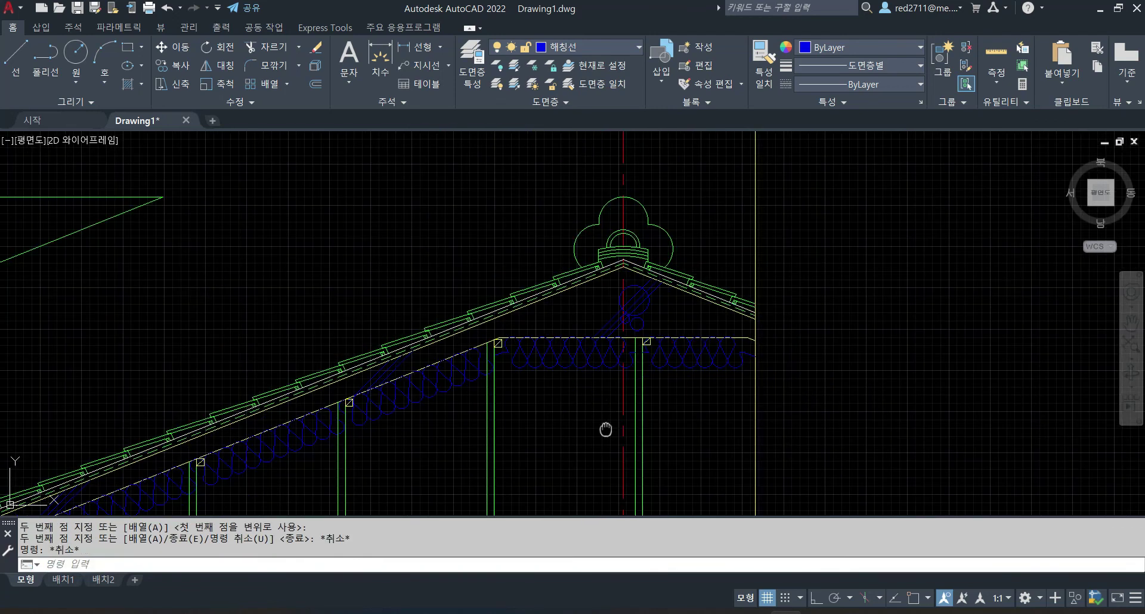
middle_drag(606, 429, 787, 234)
scroll(736, 327, down, 4)
middle_drag(686, 412, 808, 238)
middle_drag(772, 359, 737, 322)
middle_drag(661, 429, 794, 318)
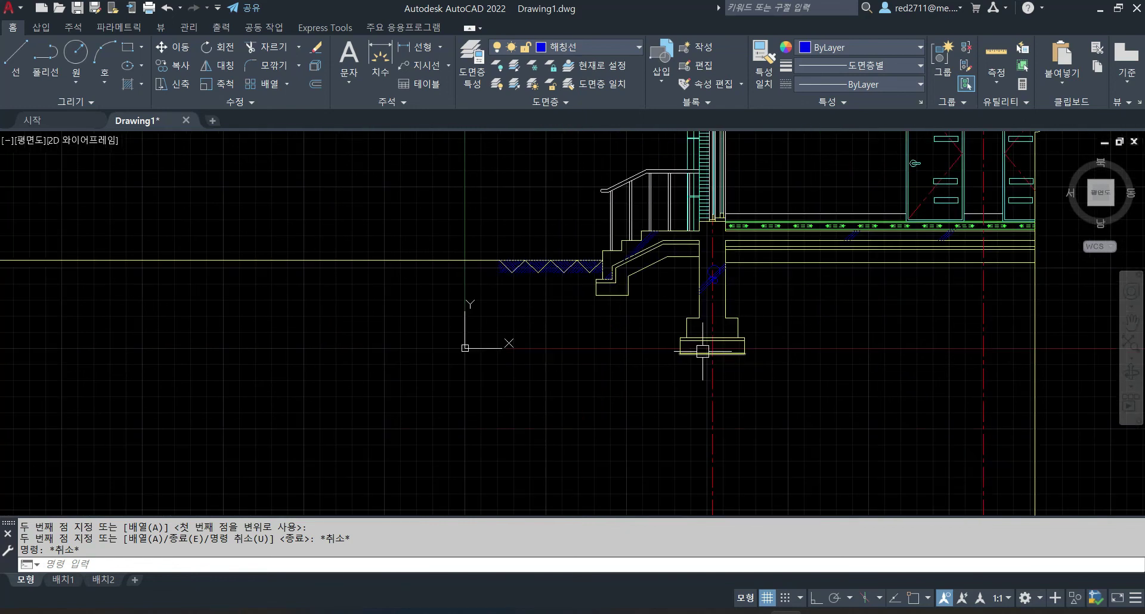
key(Escape)
key(Escape)
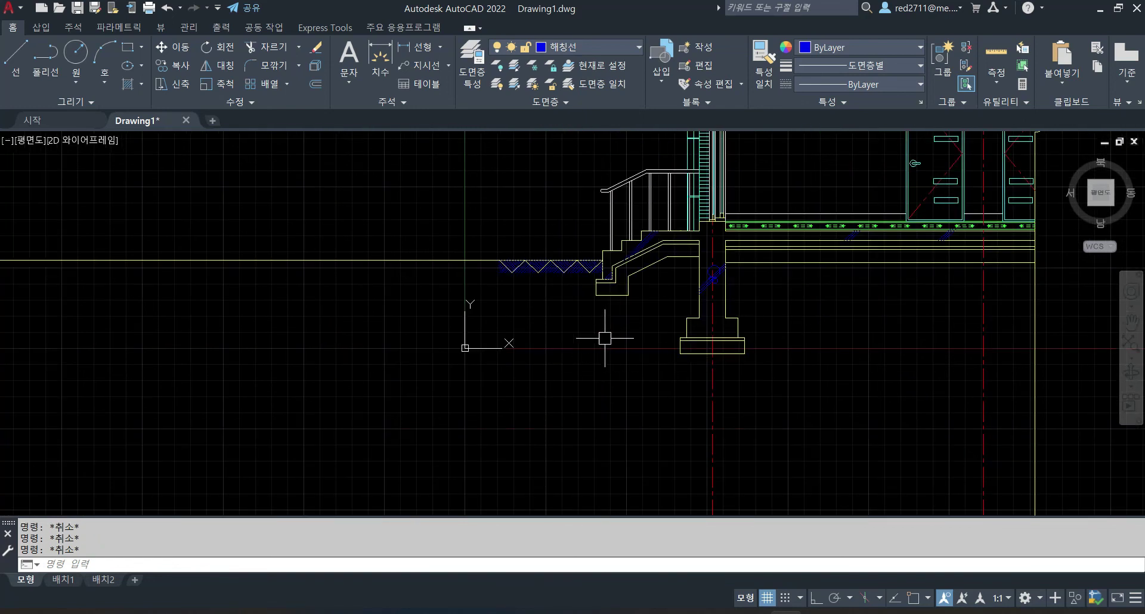
scroll(605, 339, up, 2)
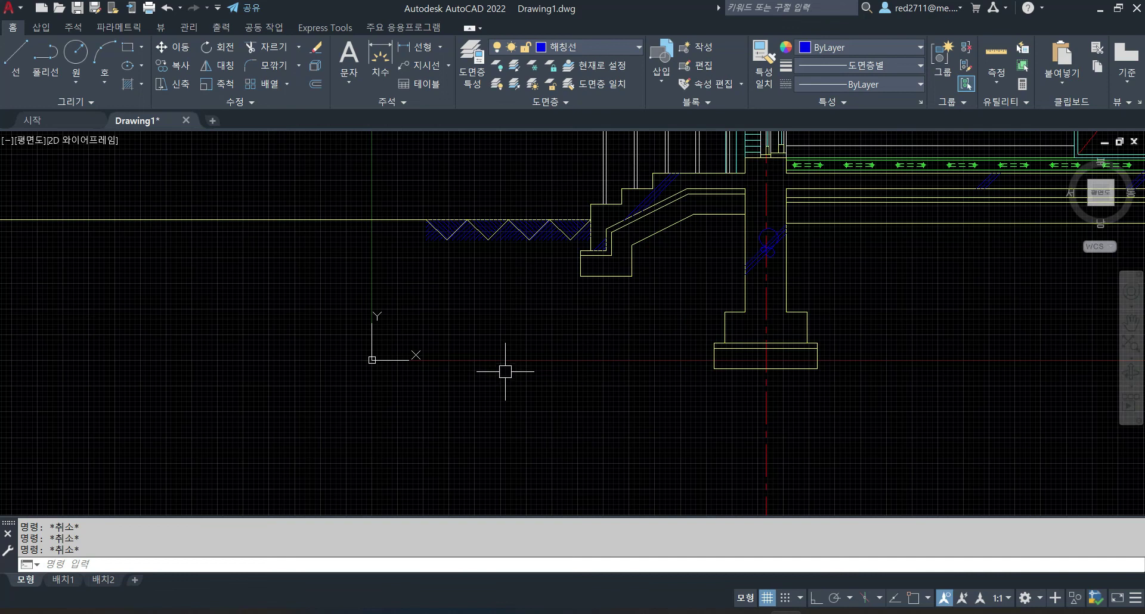
text(rec)
key(Return)
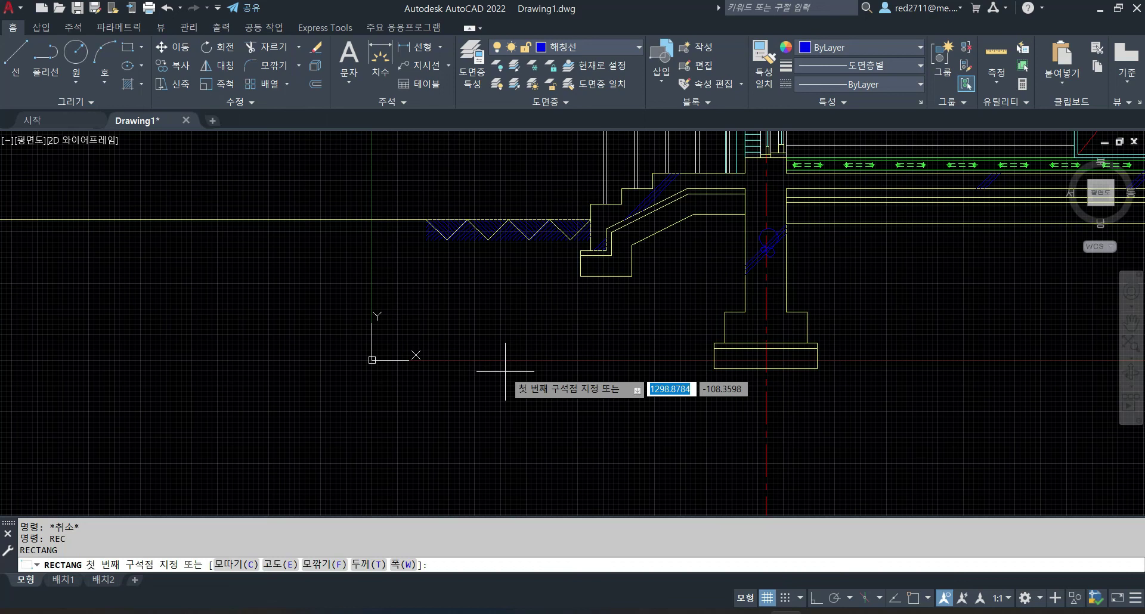
scroll(537, 345, up, 2)
click(471, 362)
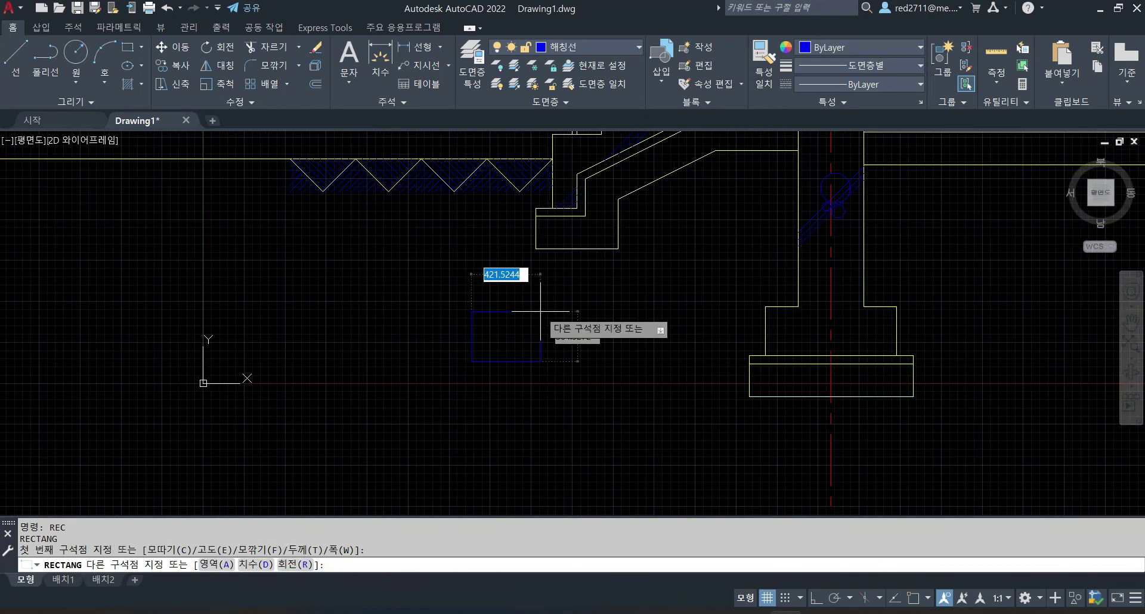
text(@200,200)
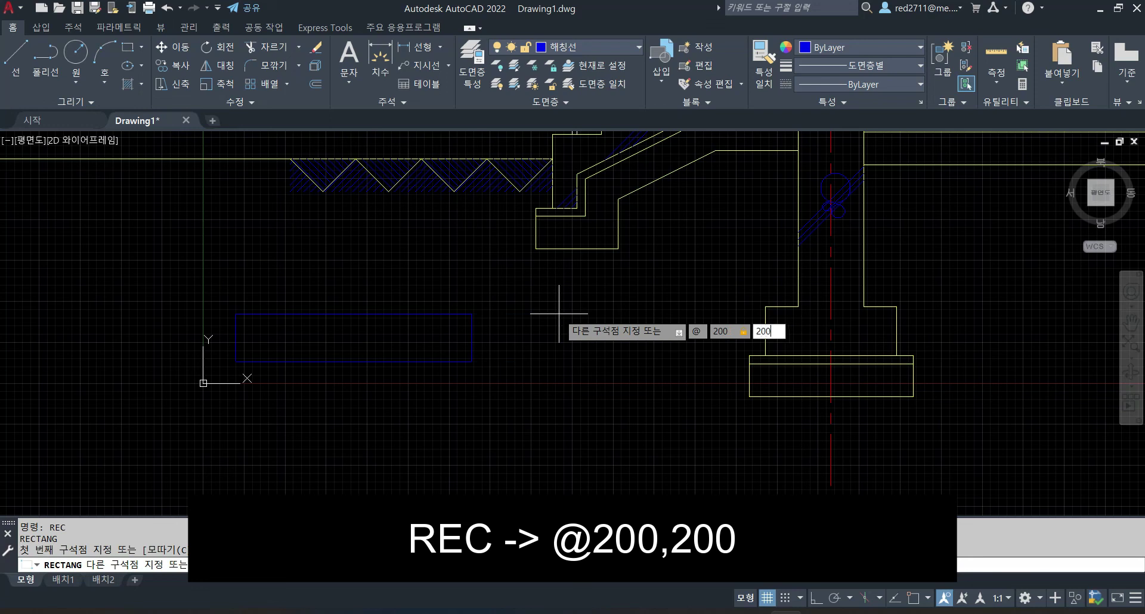
key(Return)
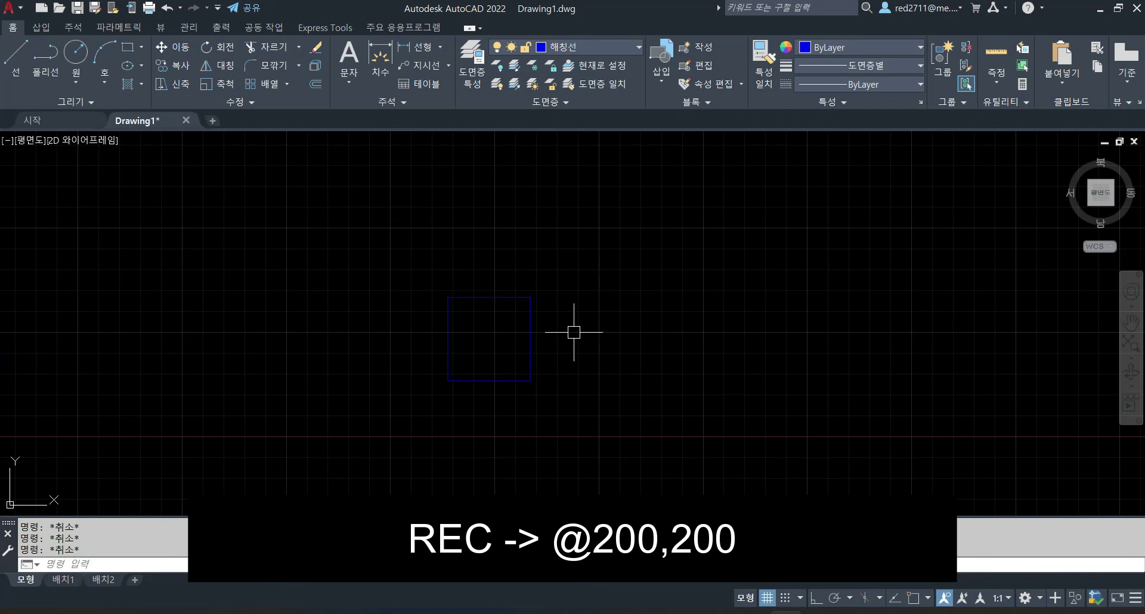
Turn on object snap and draw a diagonal line from the square's lower-left corner to its upper-right corner.
text(L)
key(Return)
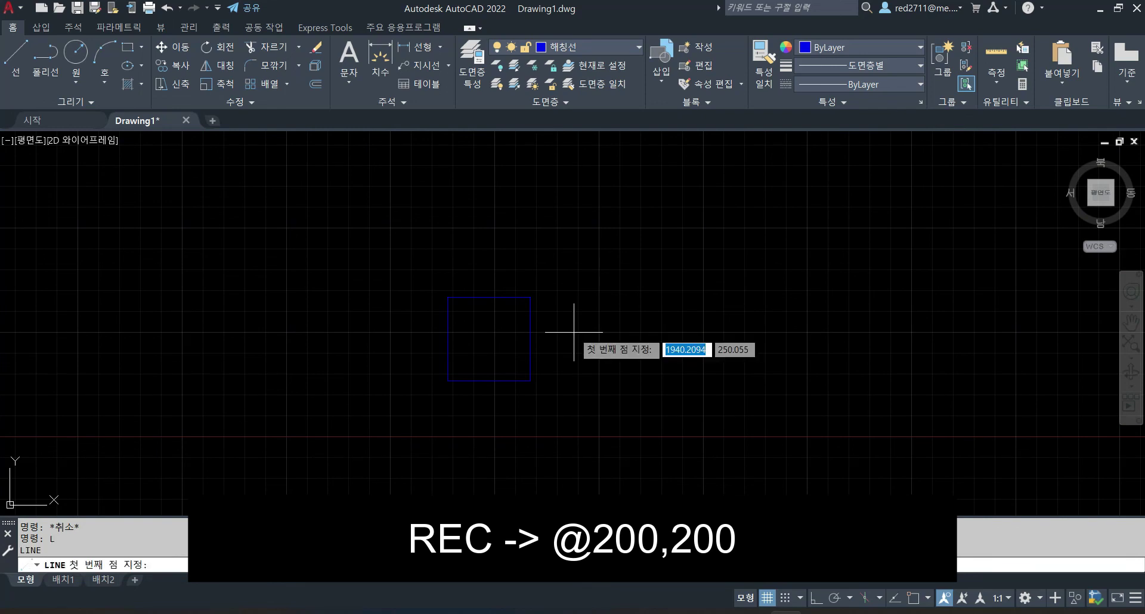
key(F3)
click(447, 380)
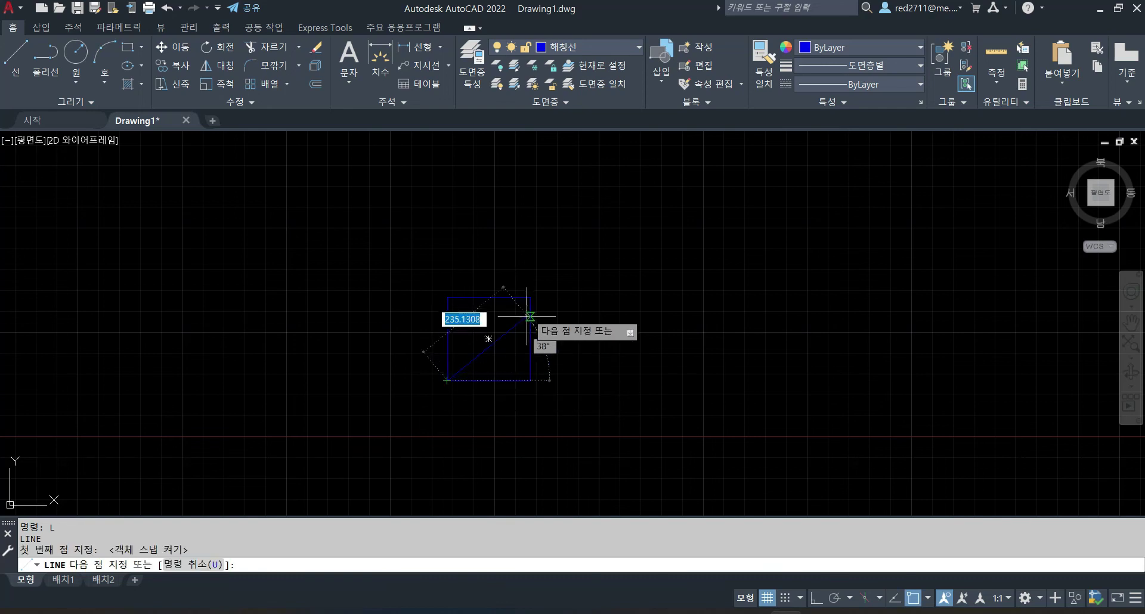
click(530, 297)
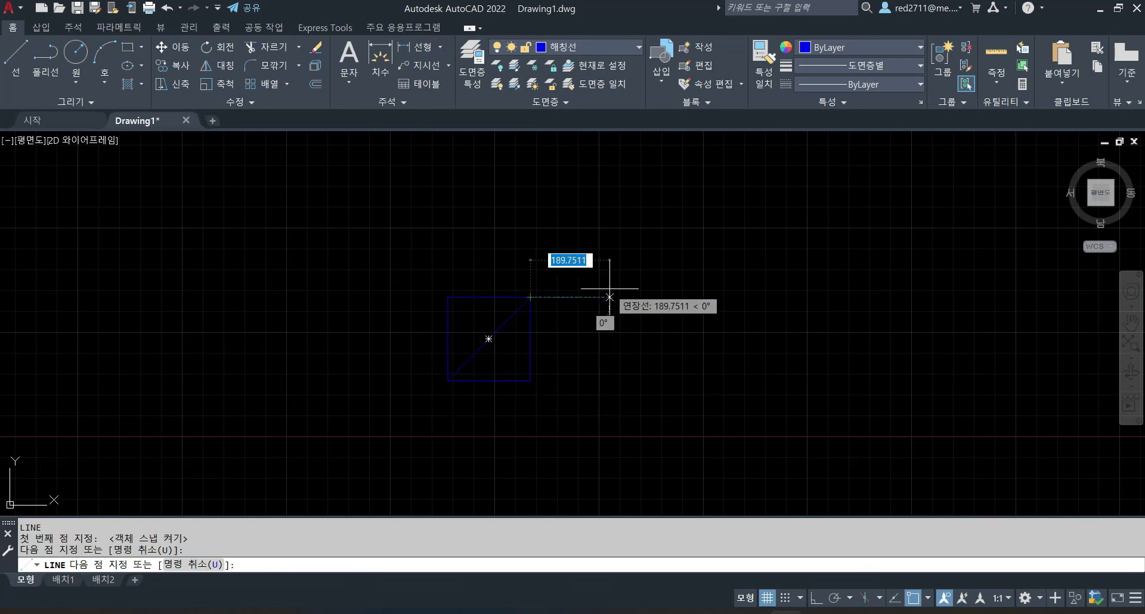
key(Return)
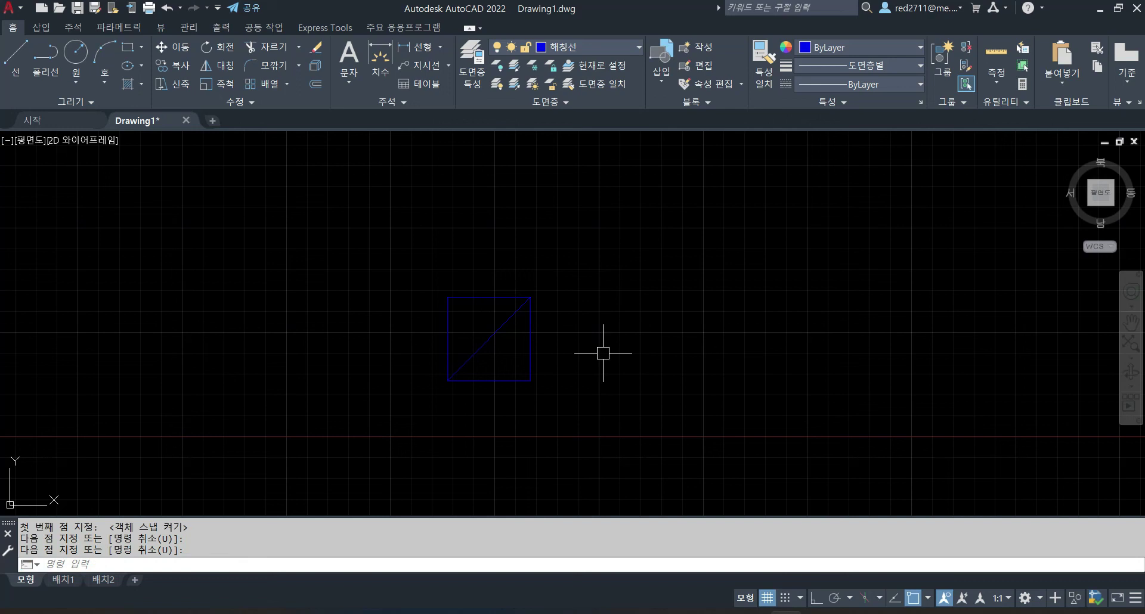
key(Escape)
key(Escape)
key(Escape)
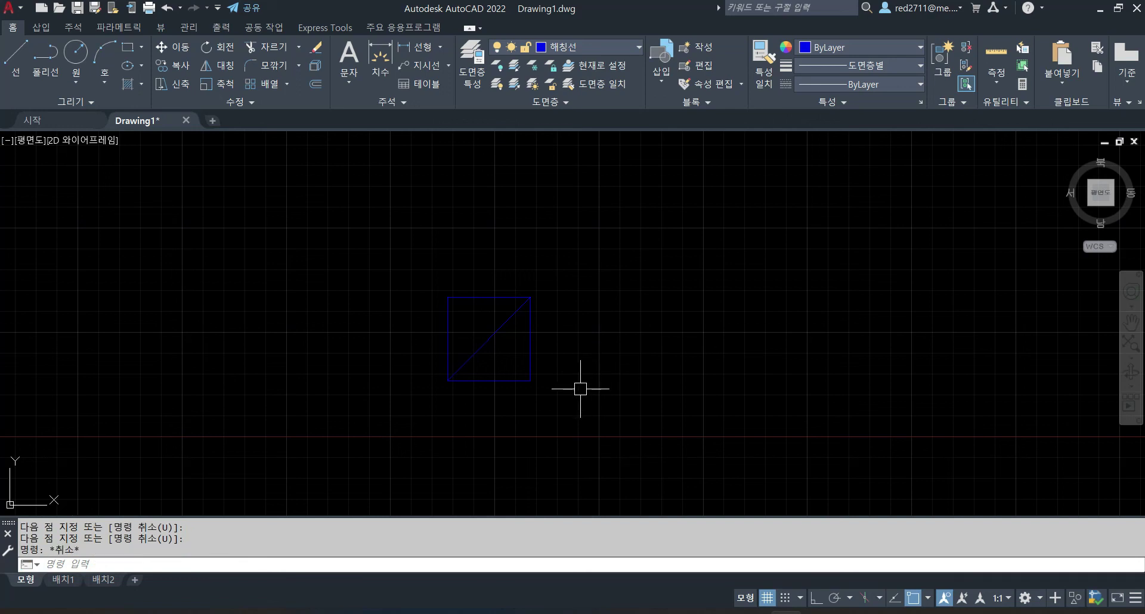
Draw the square's second diagonal from its lower-right corner to its upper-left corner.
text(l)
key(Return)
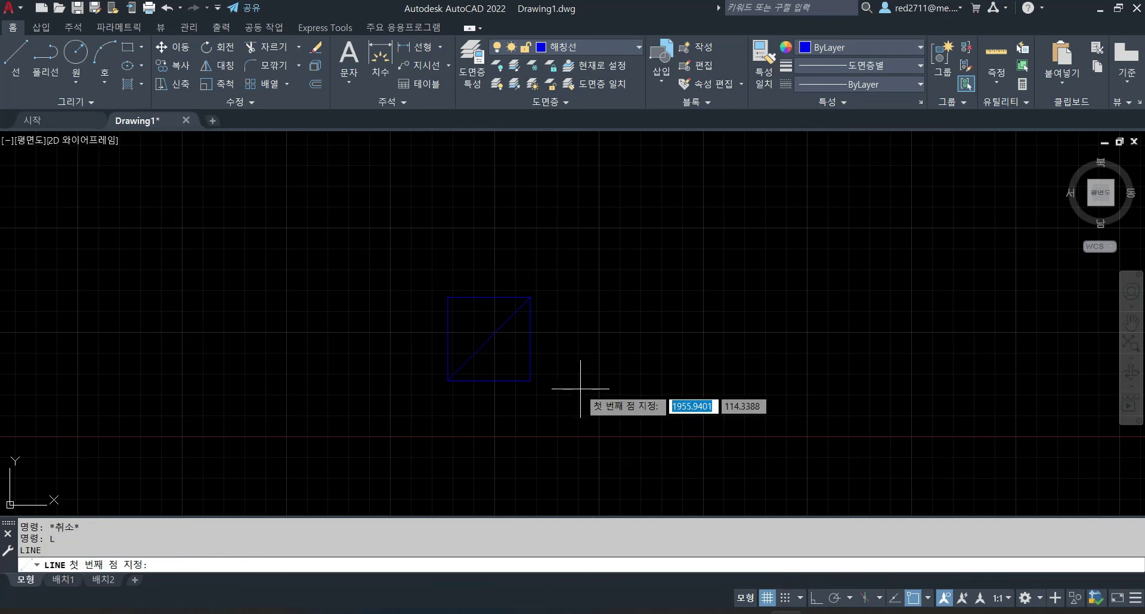
click(531, 380)
click(448, 297)
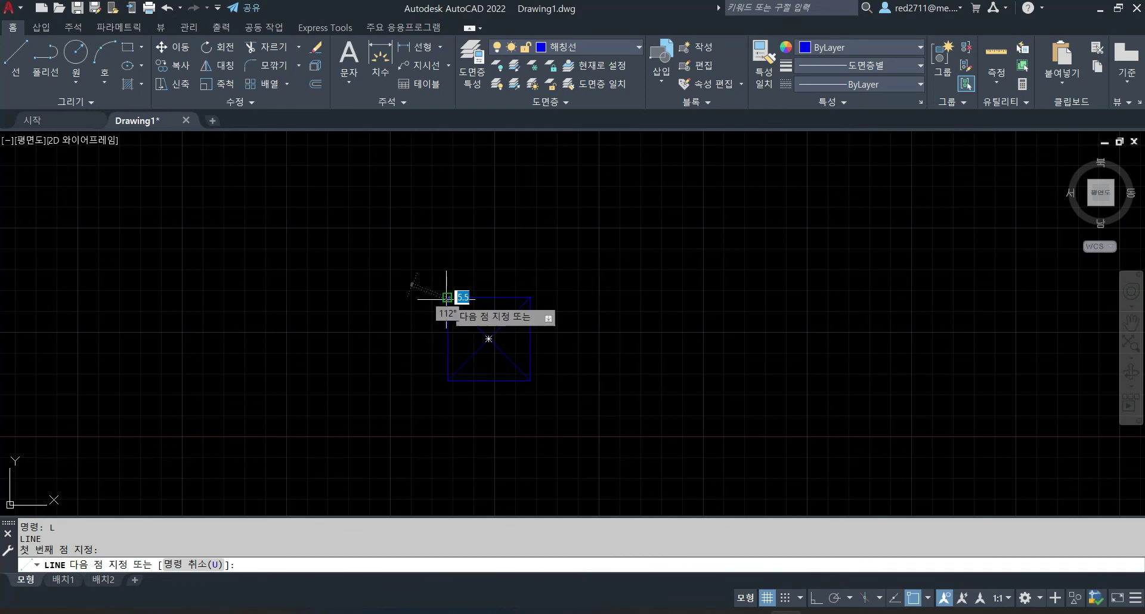
key(Return)
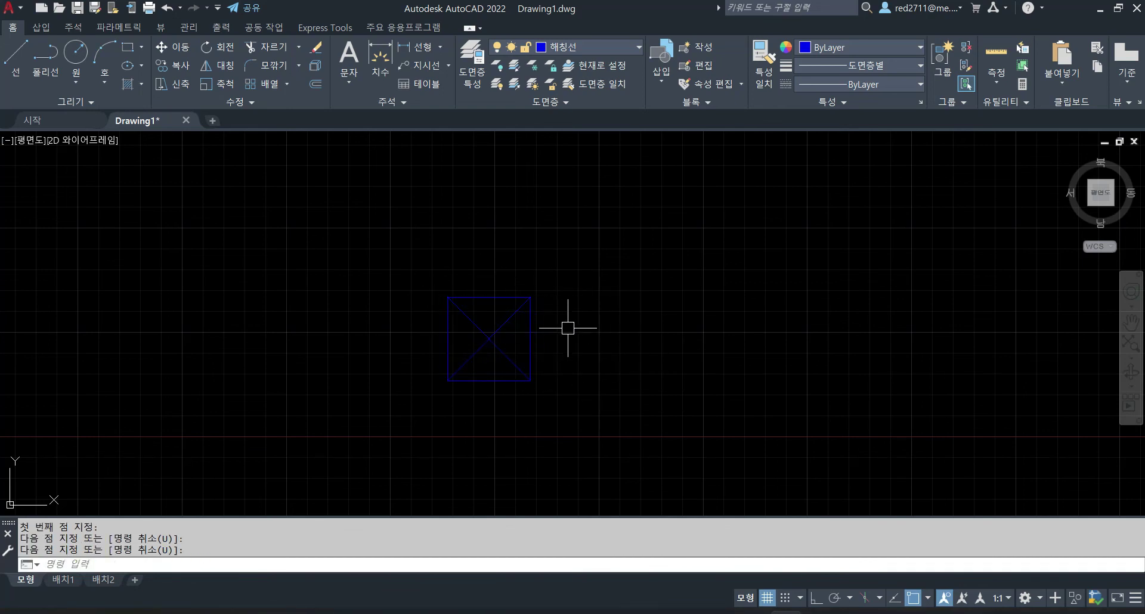
key(Escape)
scroll(558, 362, up, 2)
key(Escape)
key(Escape)
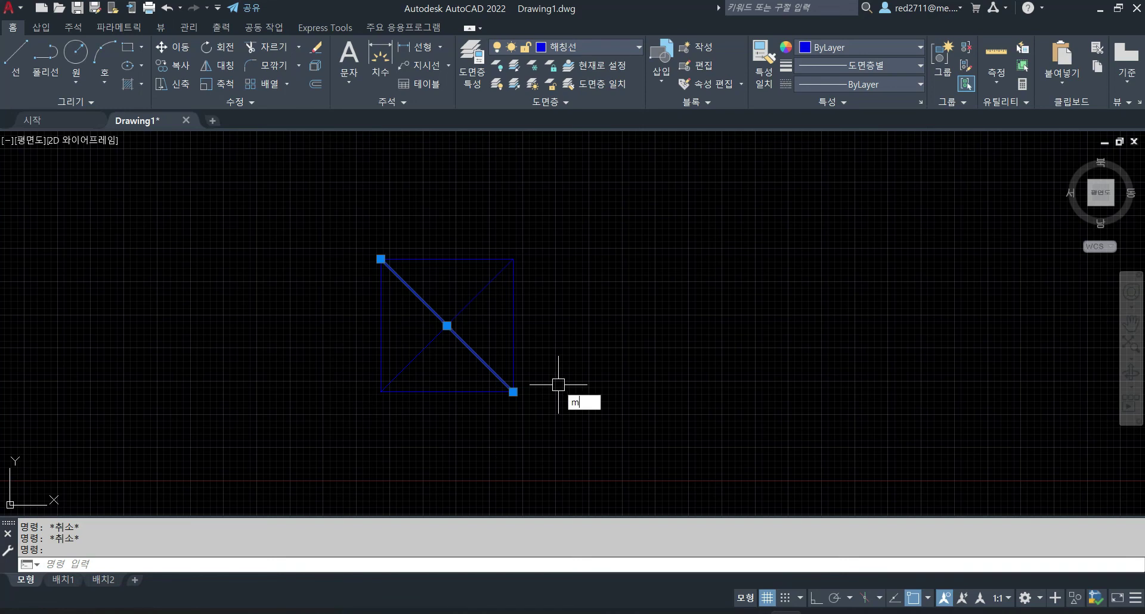
Move the square's second diagonal from its upper-left endpoint to the square's upper-right corner.
text(m)
key(Return)
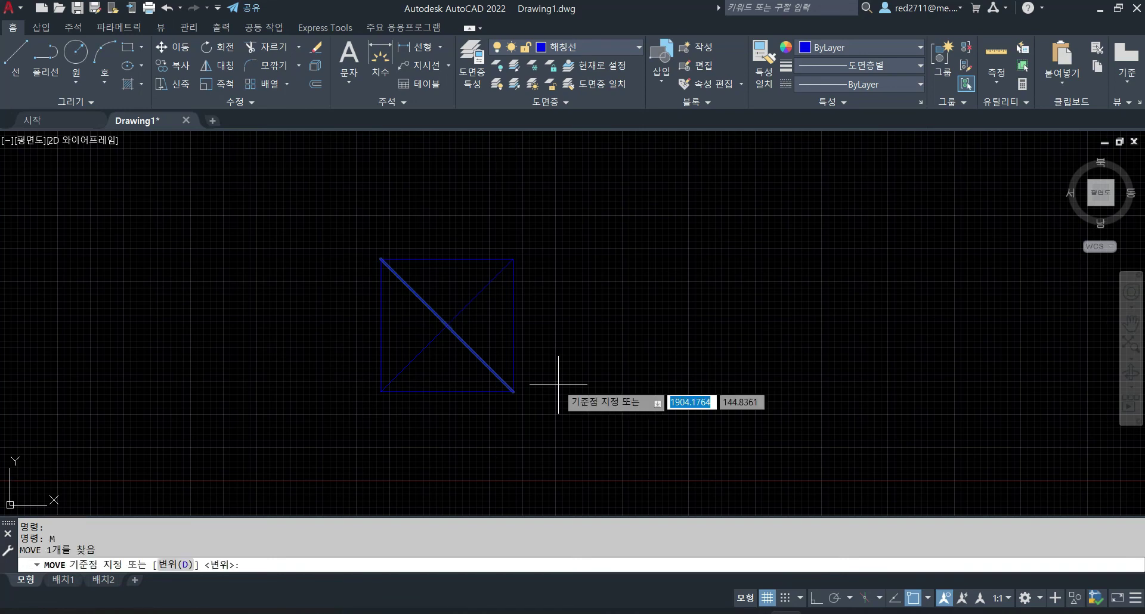
click(381, 259)
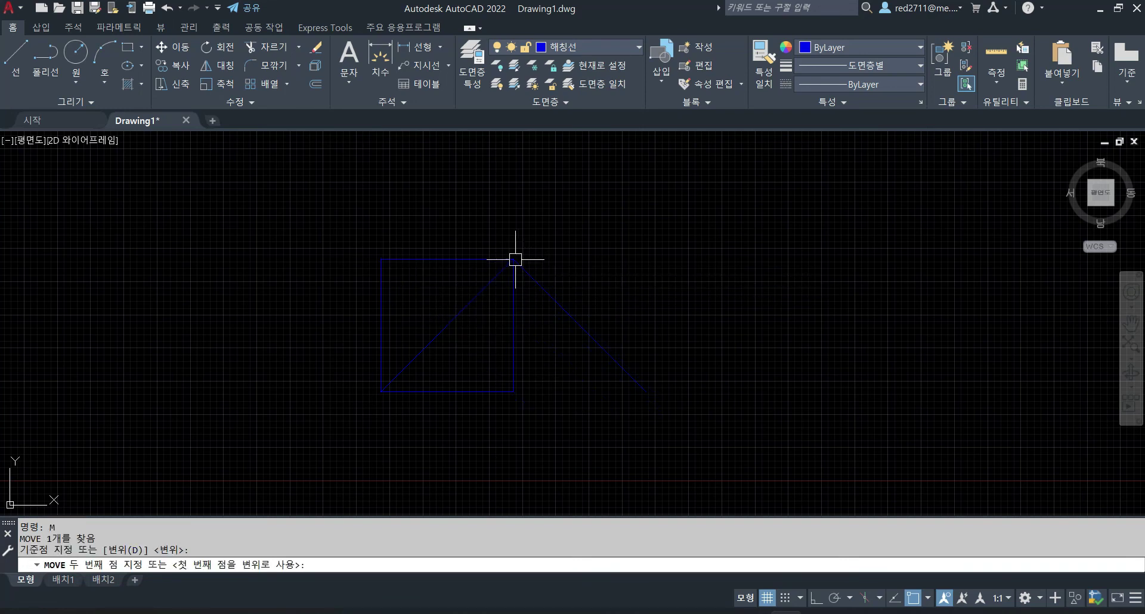
key(Escape)
key(Escape)
Copy the moved diagonal from its lower endpoint to the square's lower-left corner.
click(606, 347)
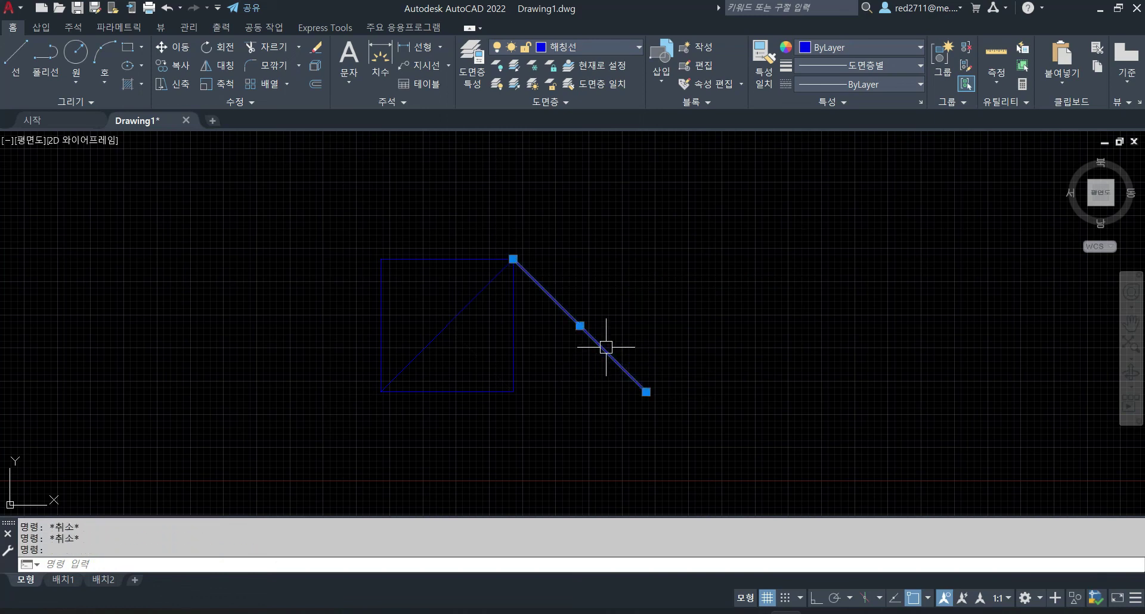
text(c)
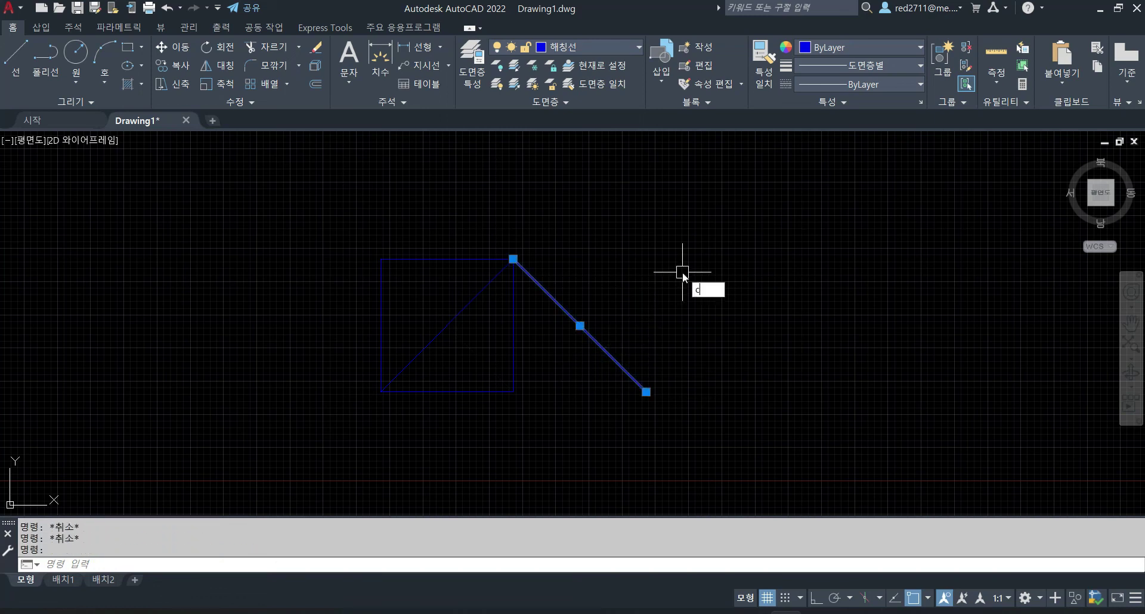
text(o)
key(Return)
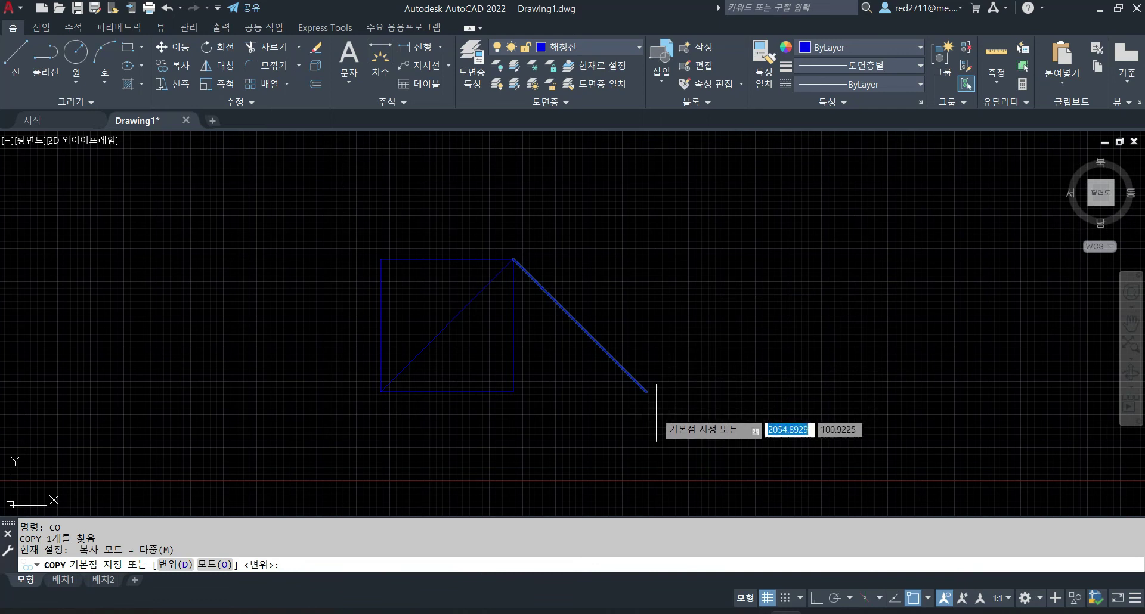
click(646, 391)
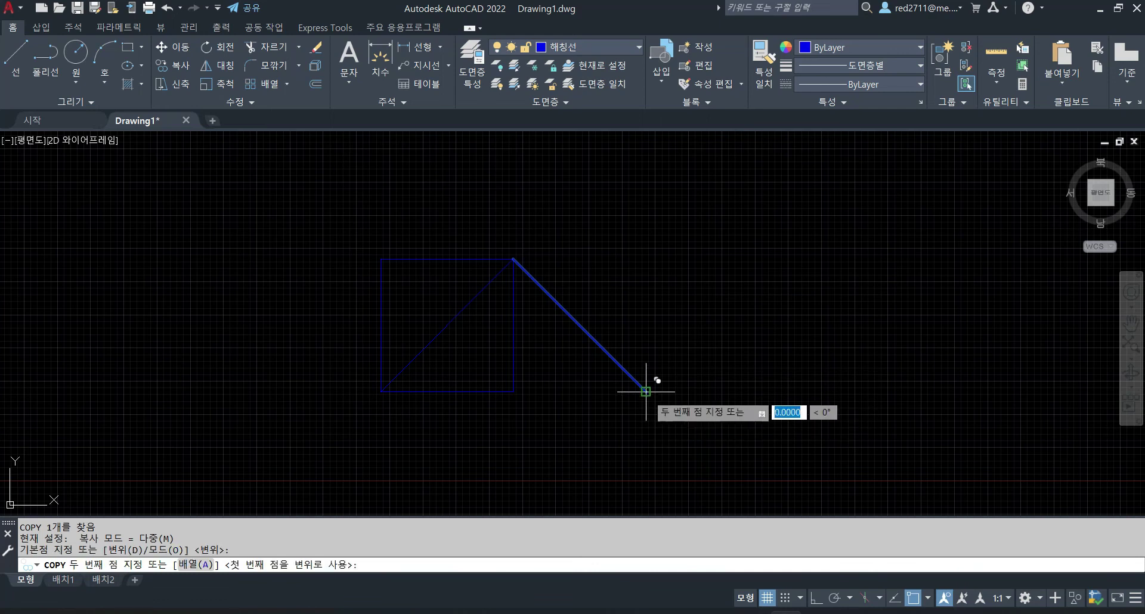
click(381, 392)
key(Escape)
key(Escape)
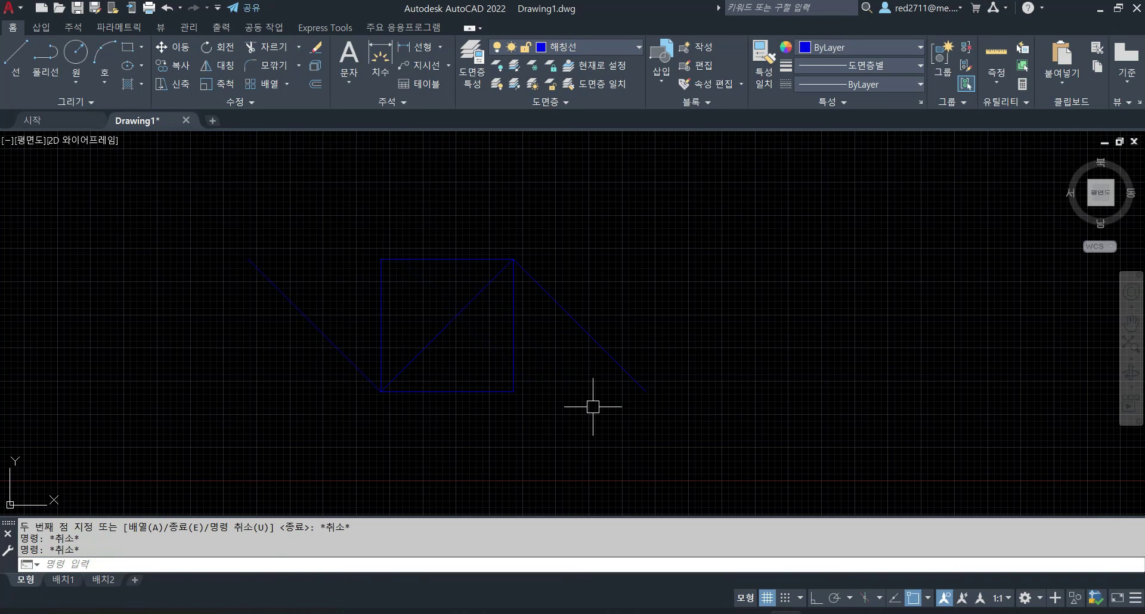
key(Escape)
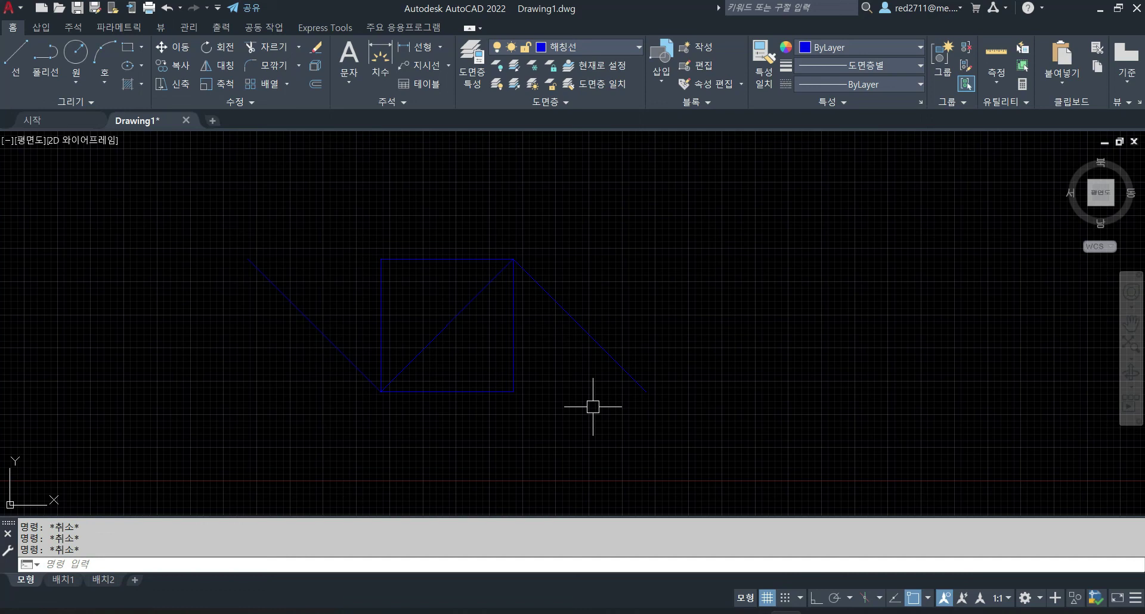
Turn on ortho mode and move the diagonal on the square's right side 50 units to the left.
key(Return)
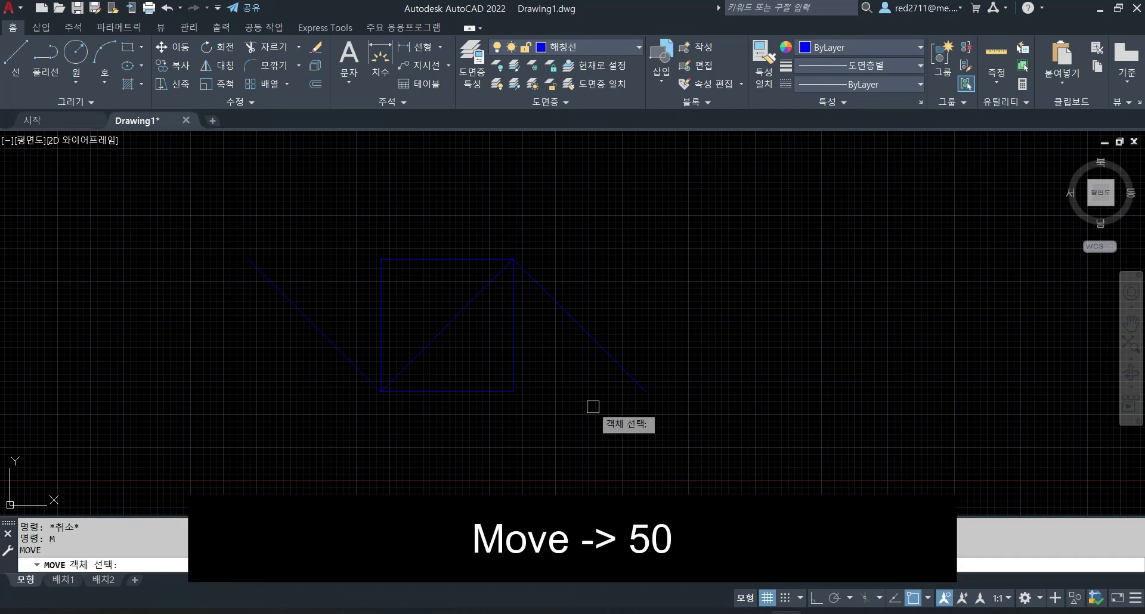
click(601, 338)
key(Return)
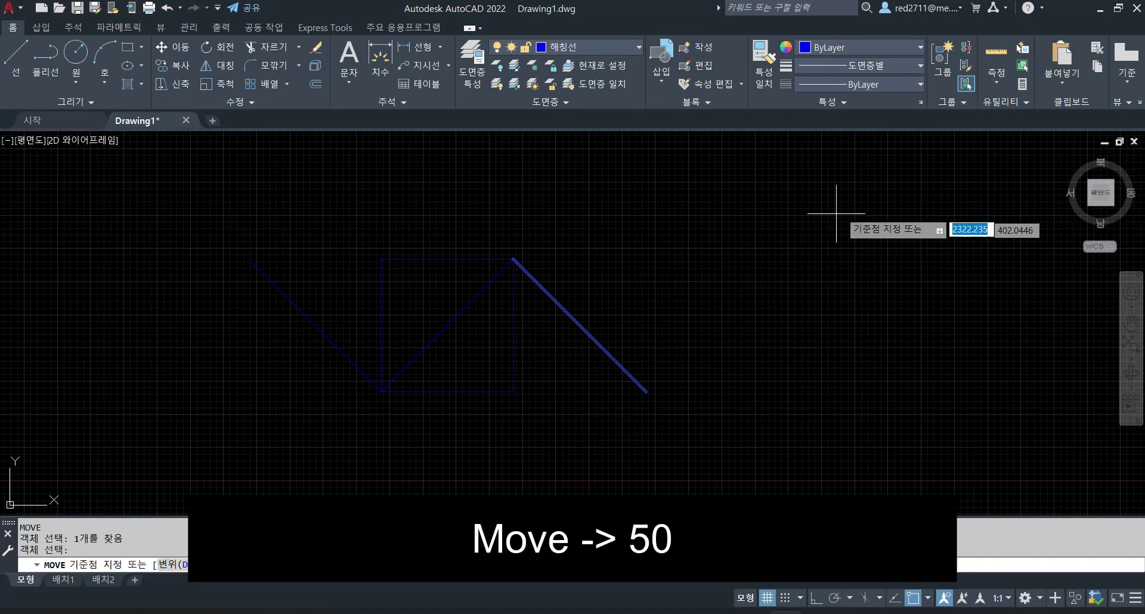
click(863, 218)
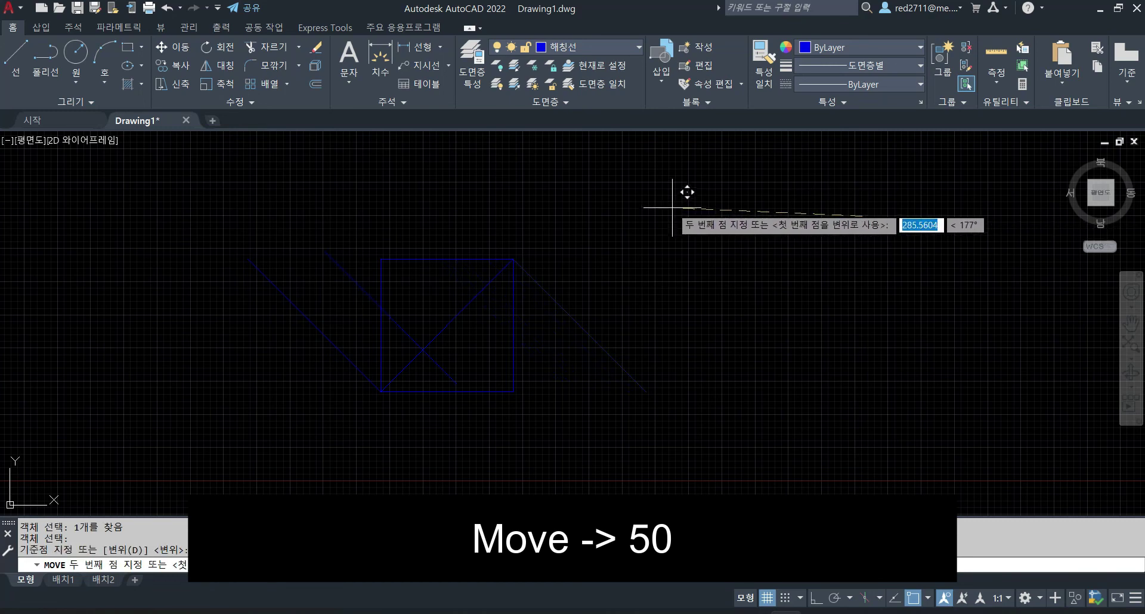
key(F8)
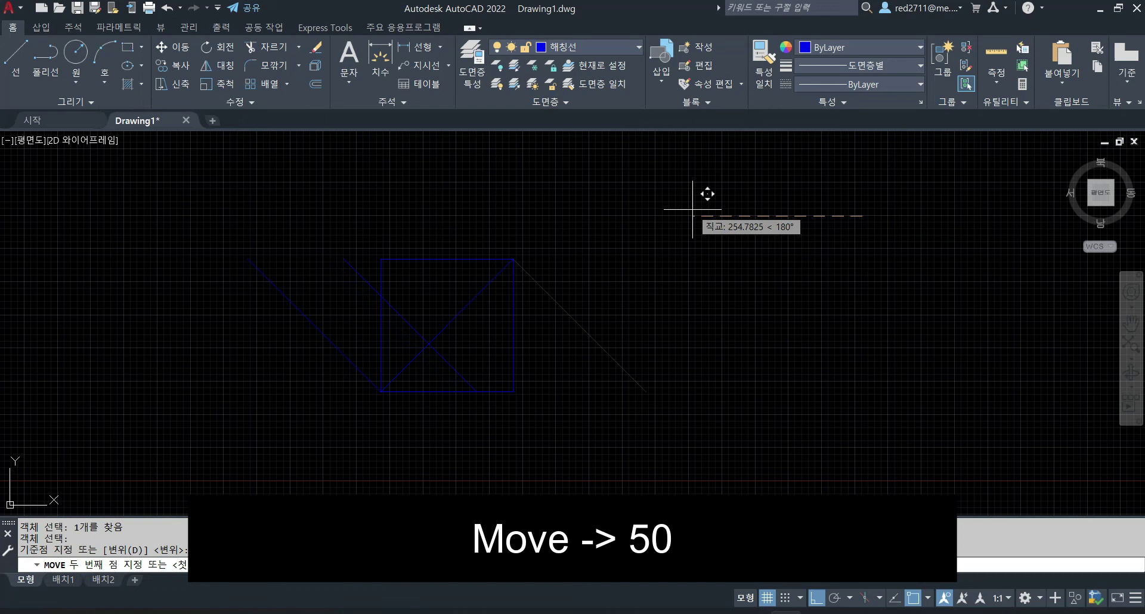
text(50)
key(Escape)
key(Escape)
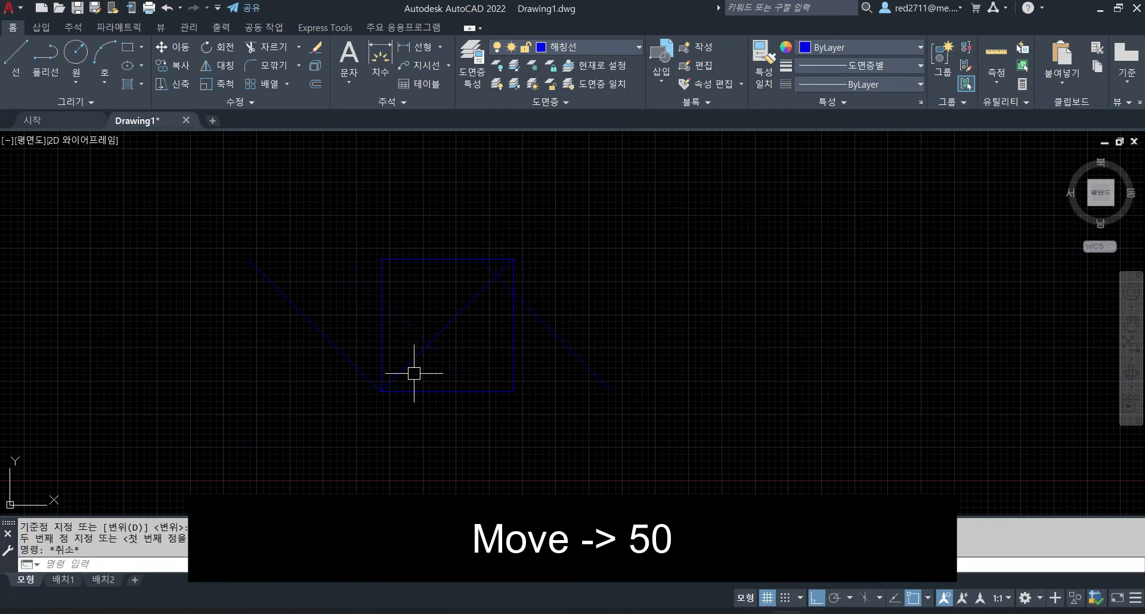
Move the diagonal on the square's left side 50 units to the right.
click(324, 330)
text(m)
key(Return)
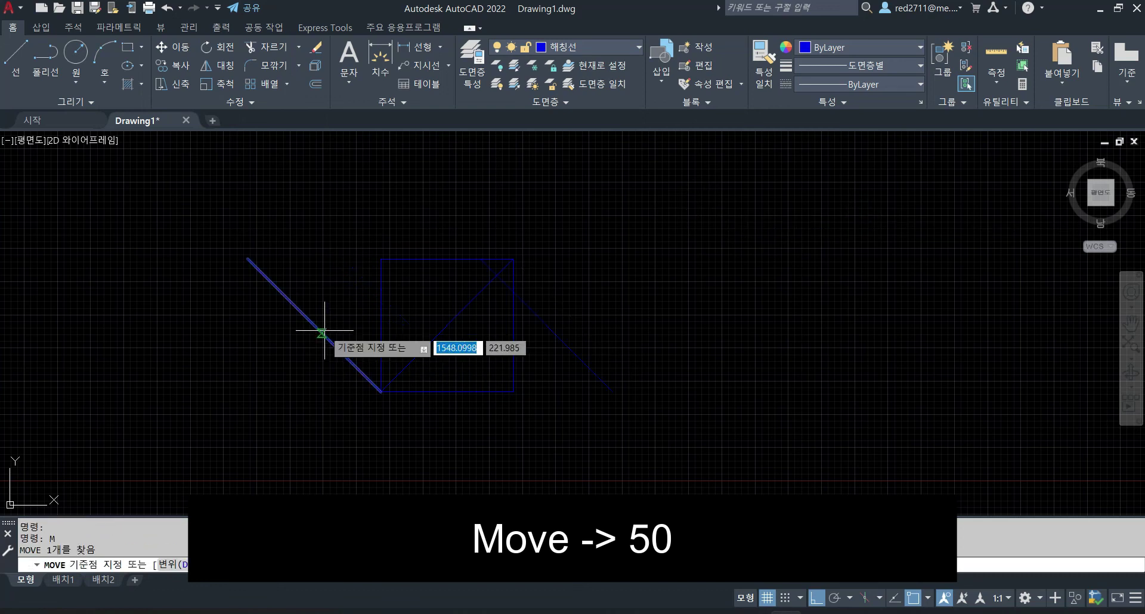
click(317, 181)
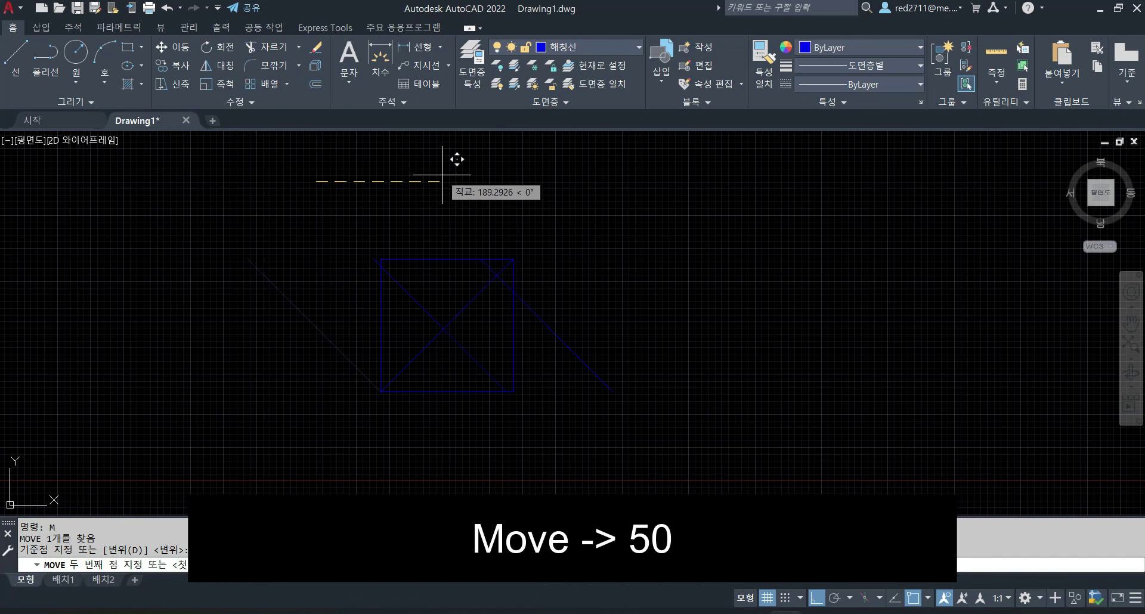
key(Escape)
key(Escape)
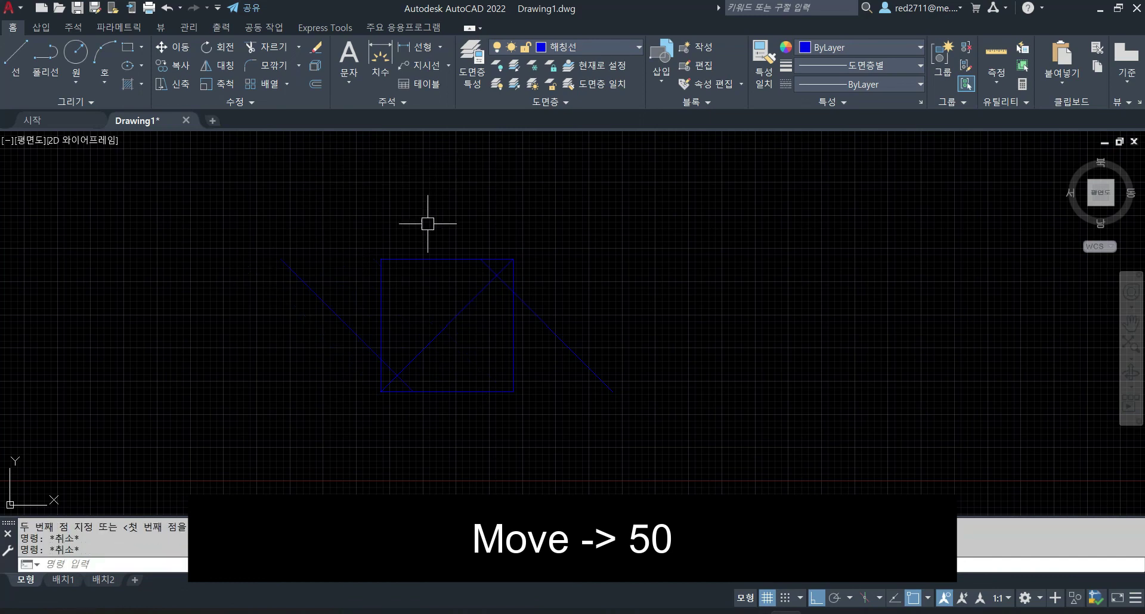
Erase the square and trim the two outer diagonals at the central diagonal, keeping only the short ticks near its ends.
click(495, 394)
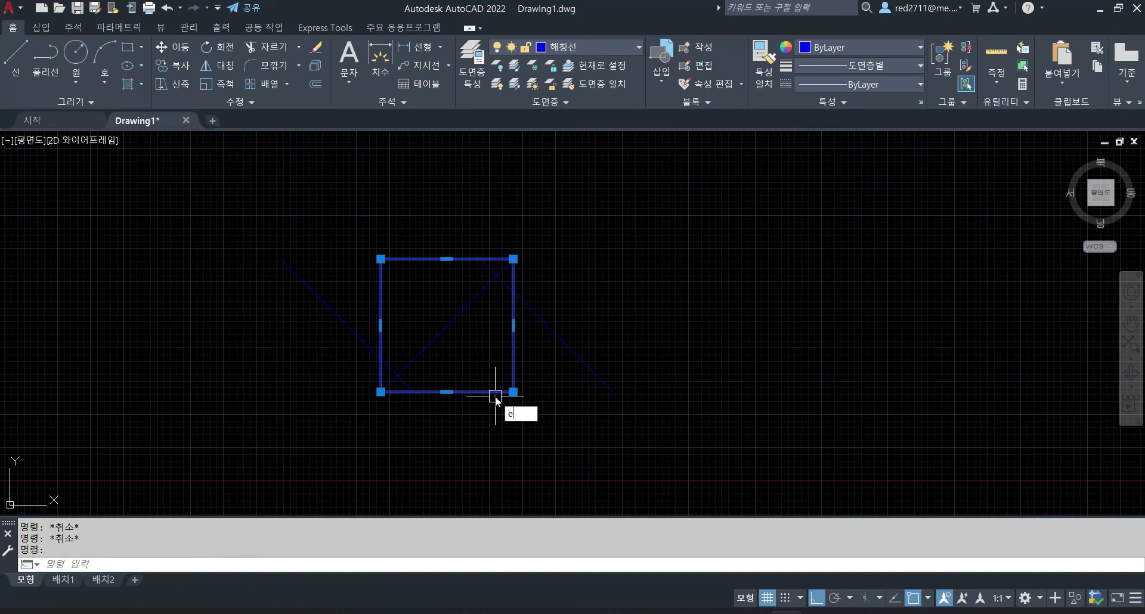
key(Return)
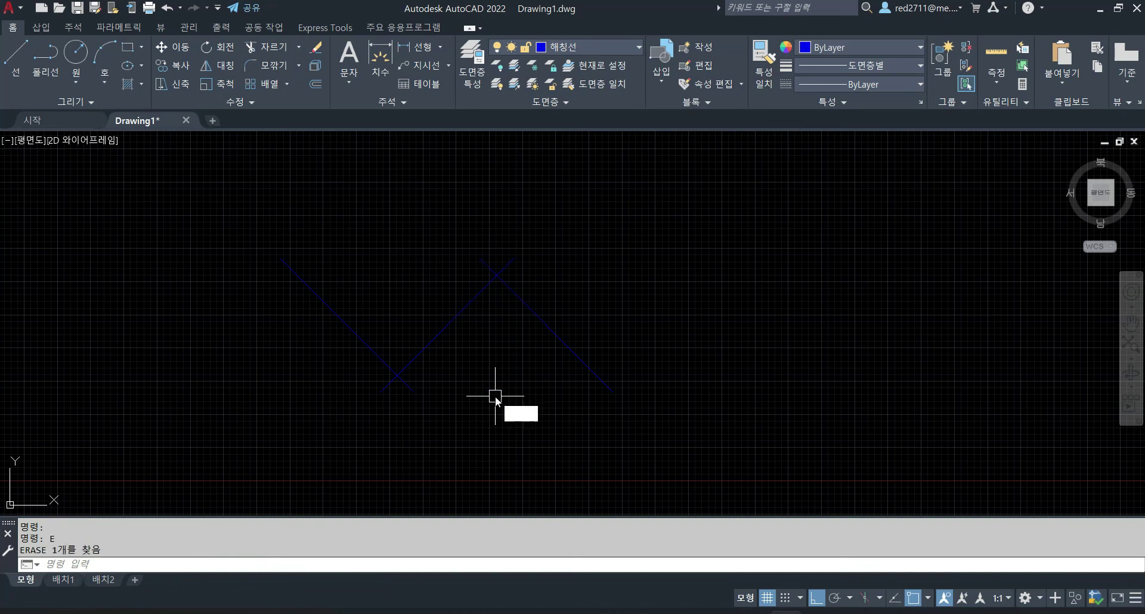
key(Return)
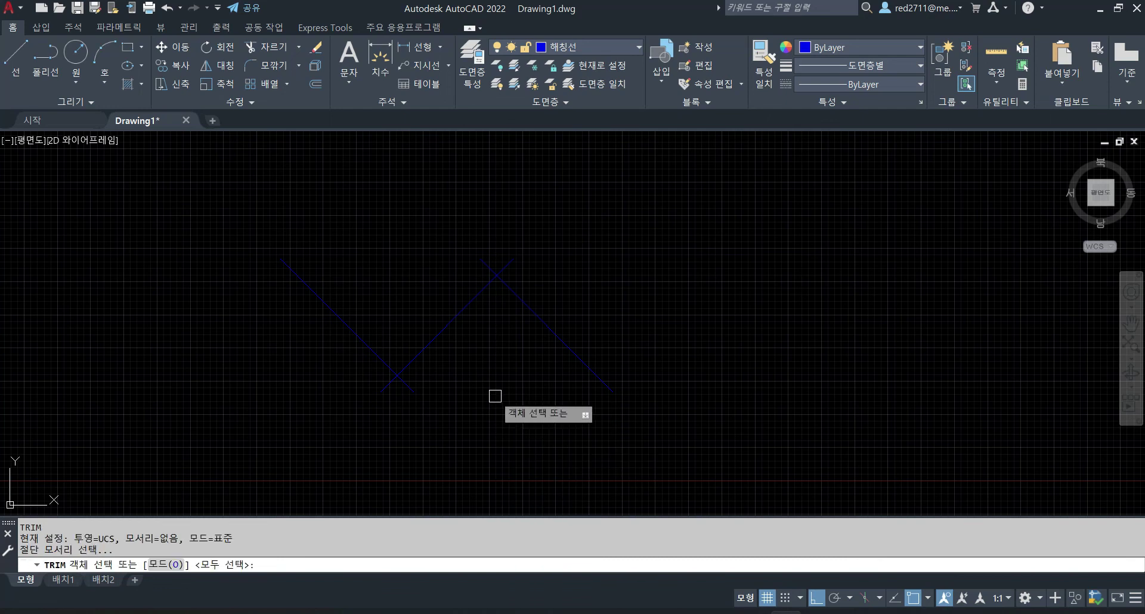
click(461, 312)
key(Return)
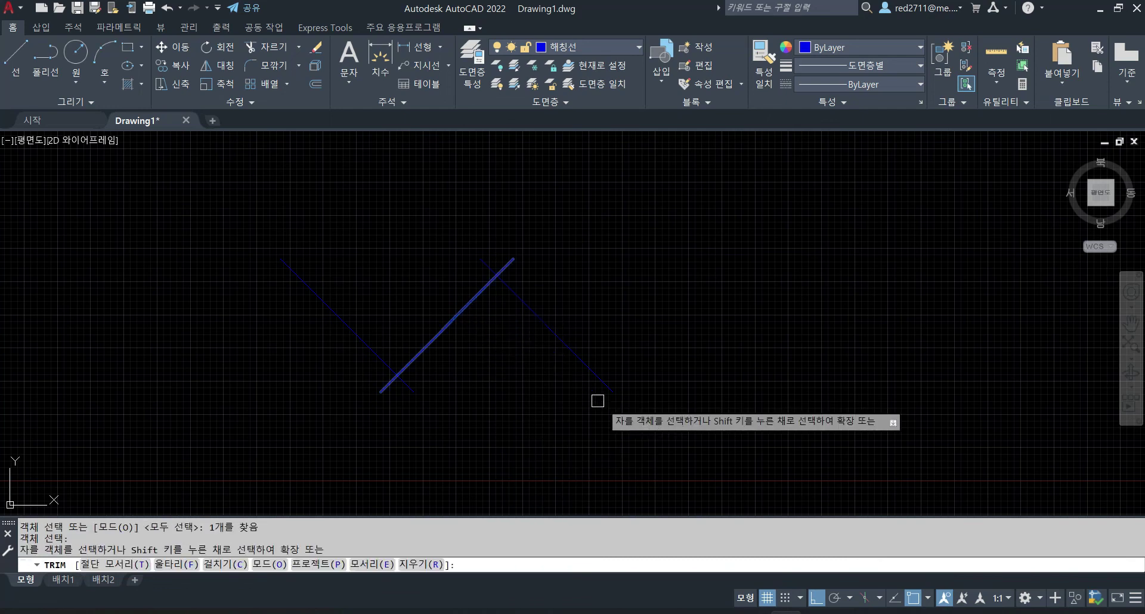
click(566, 305)
click(540, 347)
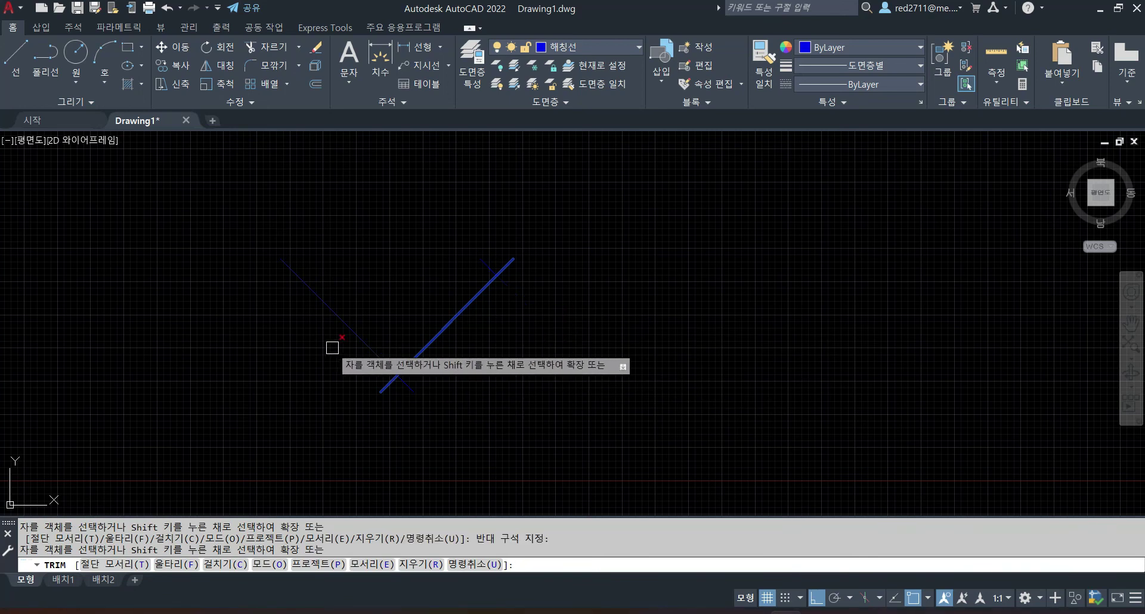
click(281, 220)
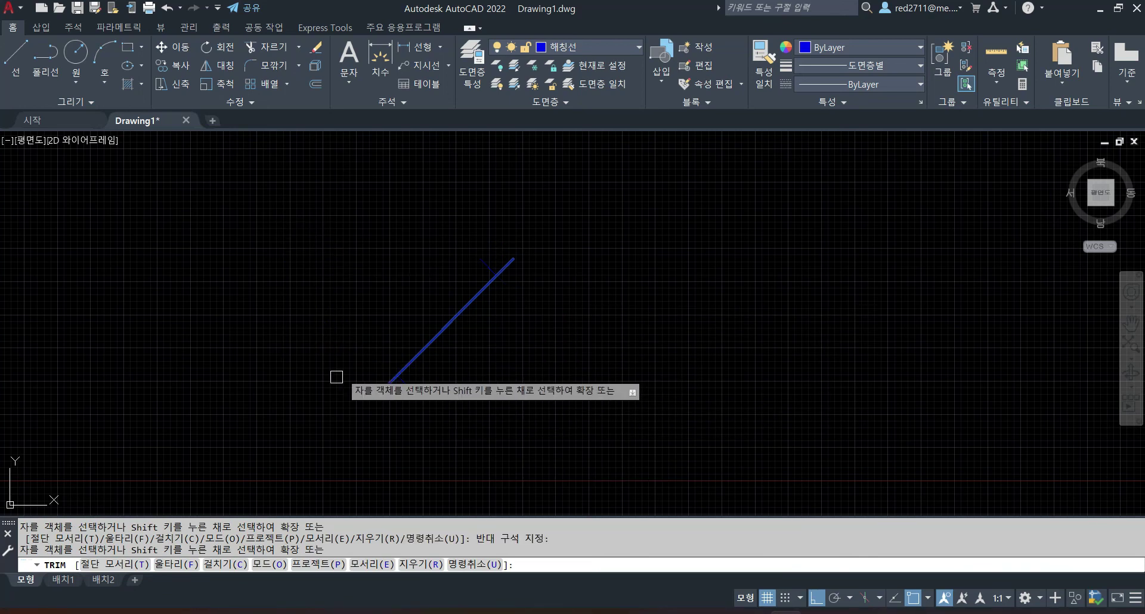
key(Escape)
key(Escape)
Copy the finished hatch symbol from its lower-left endpoint to the lower-left corner of the footing's bottom layer, with ortho off.
click(603, 435)
click(322, 221)
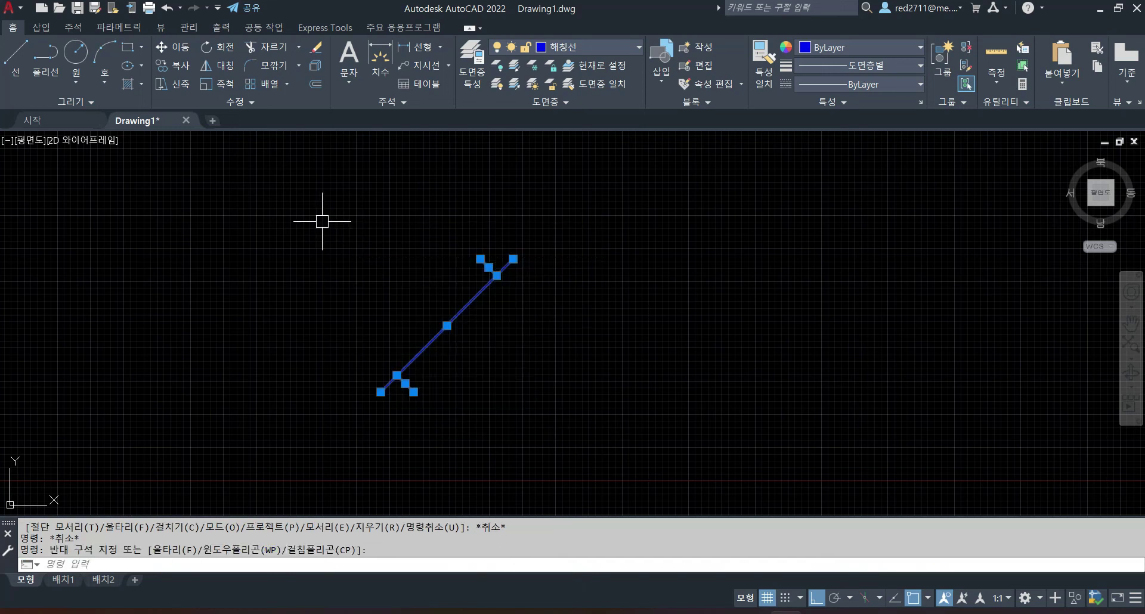
key(Return)
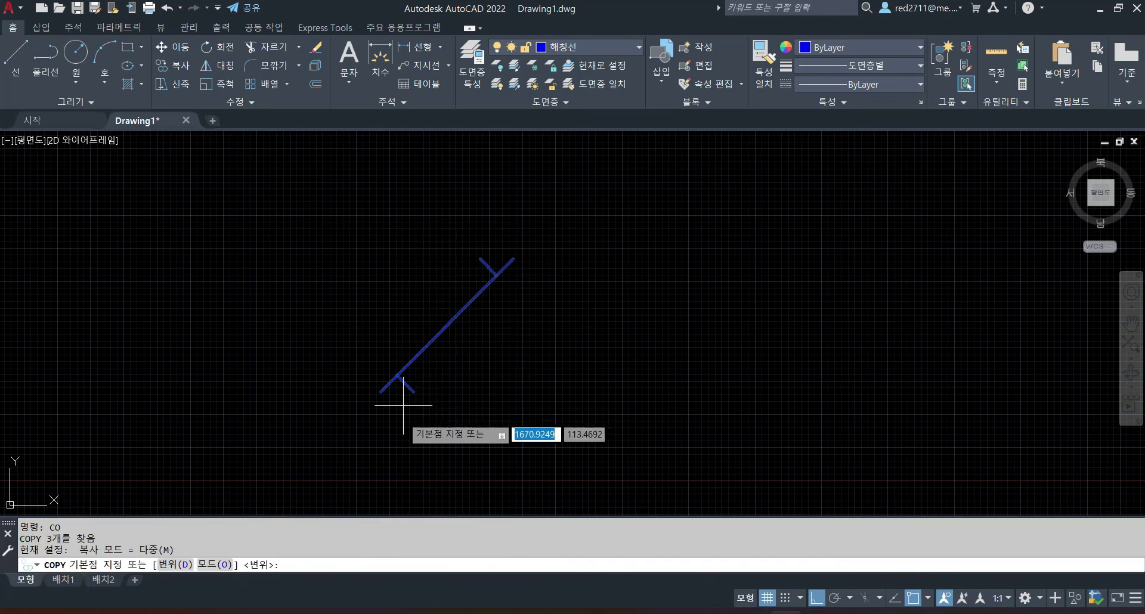
click(381, 392)
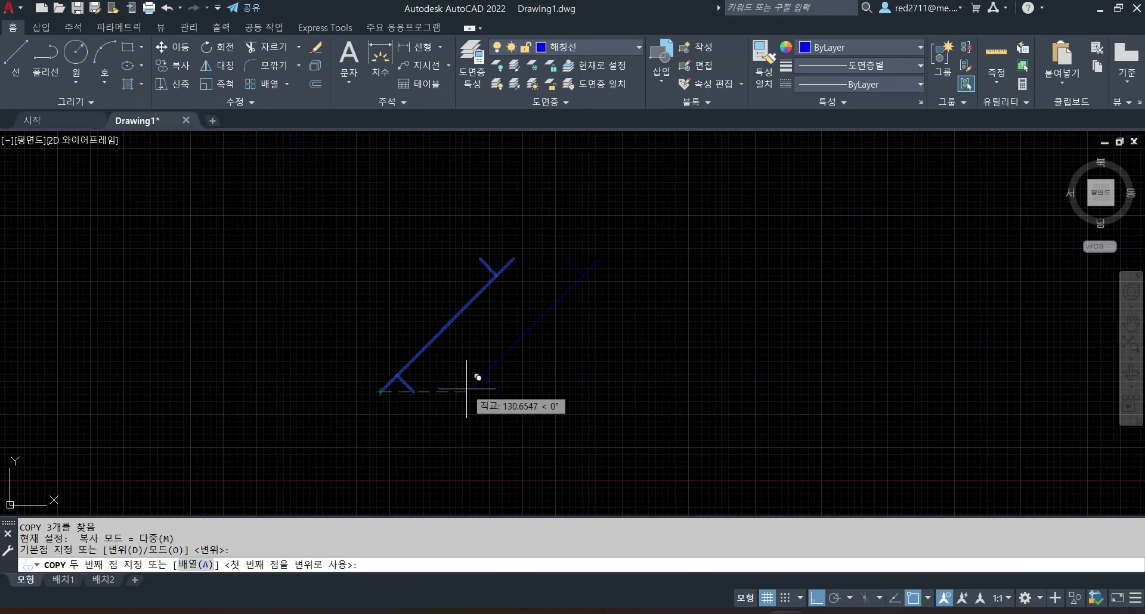
scroll(471, 388, down, 6)
key(F8)
scroll(799, 465, up, 2)
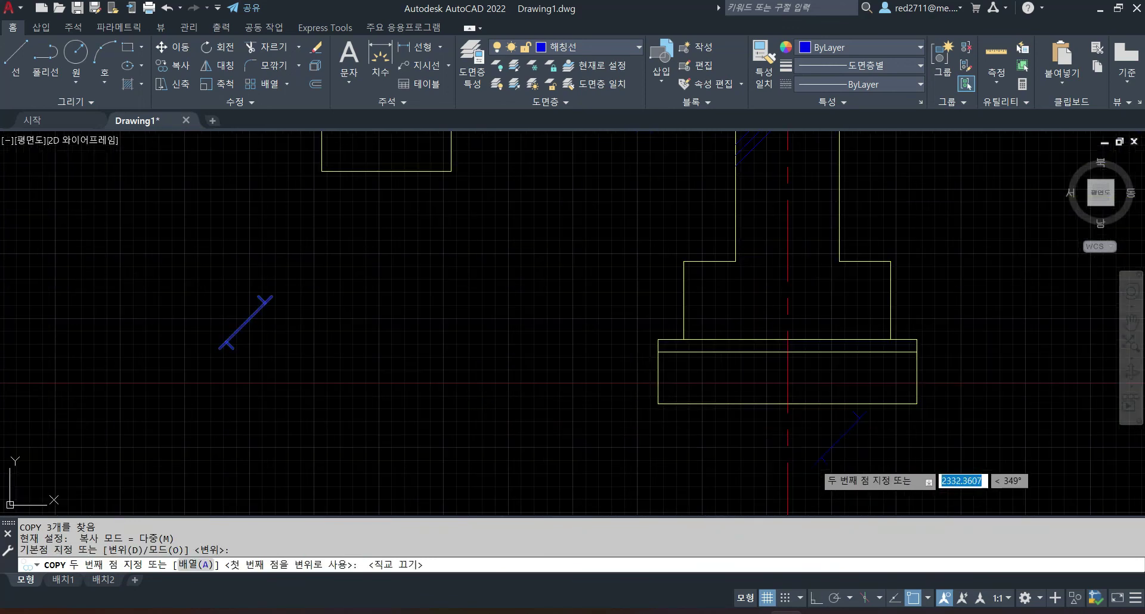
middle_drag(790, 403, 527, 411)
scroll(442, 421, up, 2)
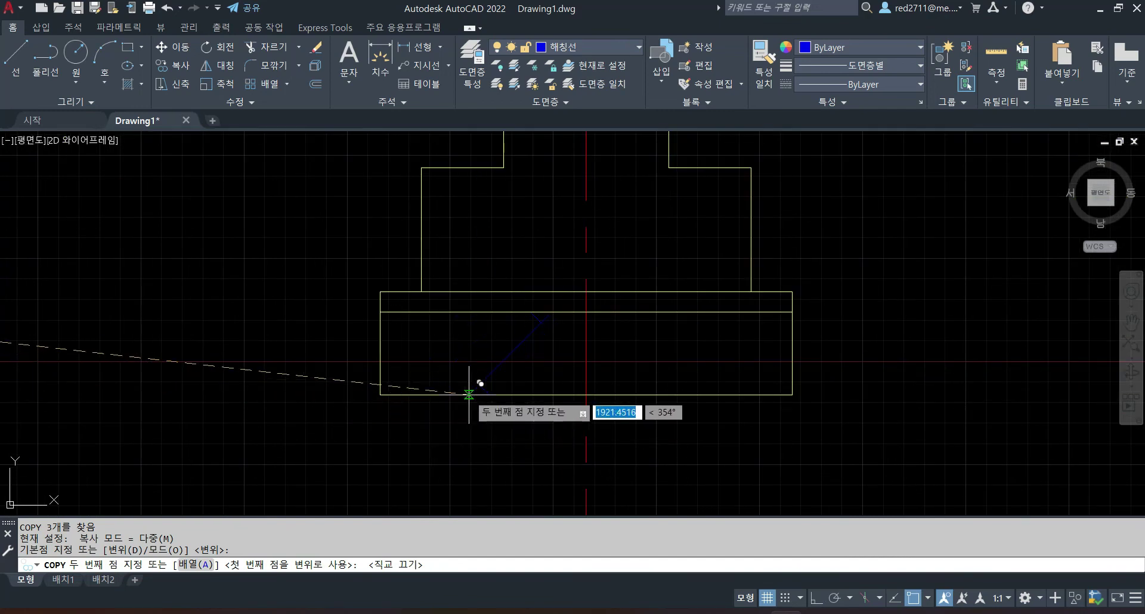
click(380, 394)
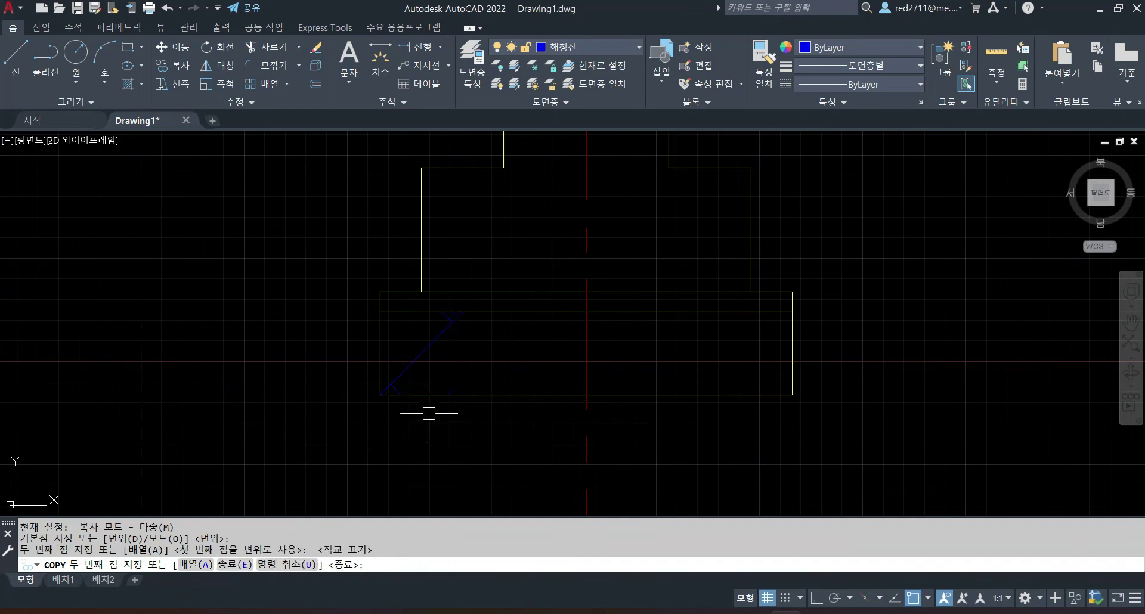
key(Escape)
key(Escape)
key(Escape)
Copy the hatch symbol in the footing's bottom layer to the right at distances of 250 and 500.
scroll(427, 375, up, 2)
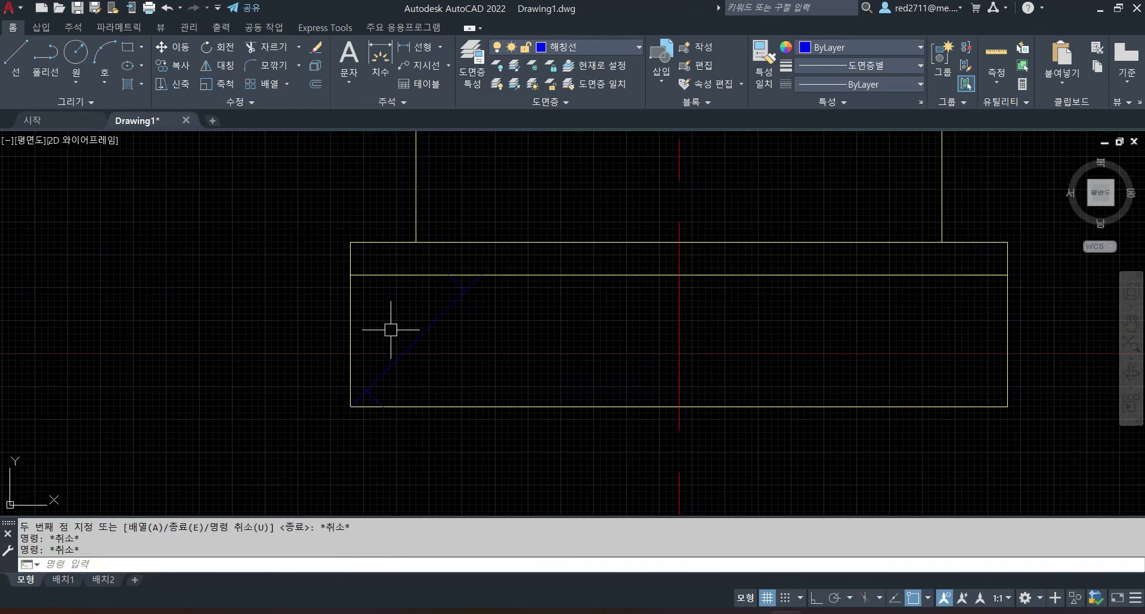
click(299, 263)
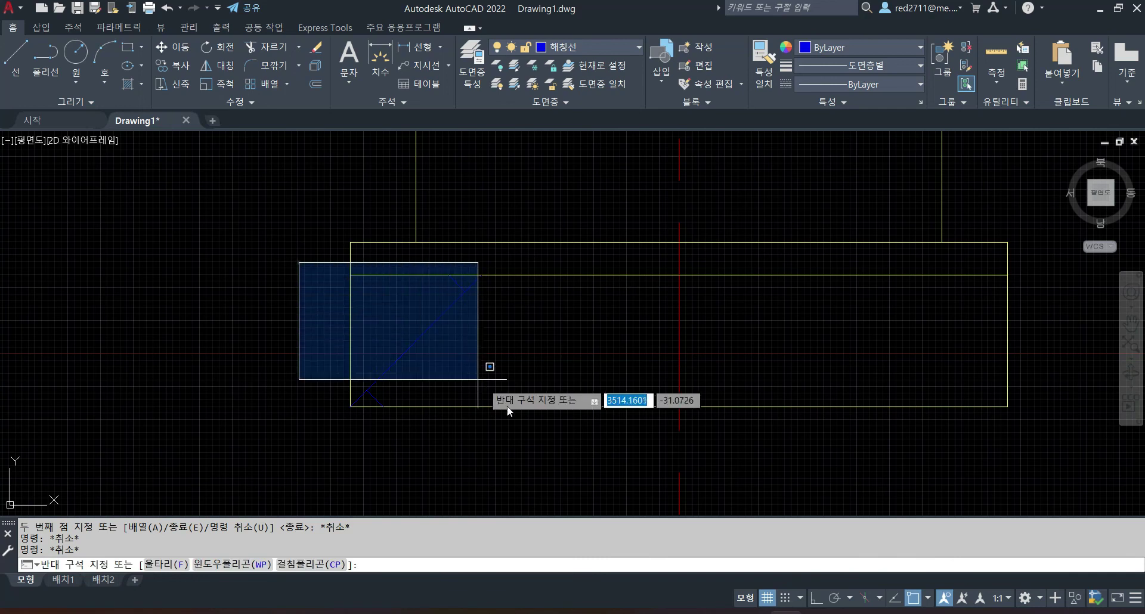
click(542, 463)
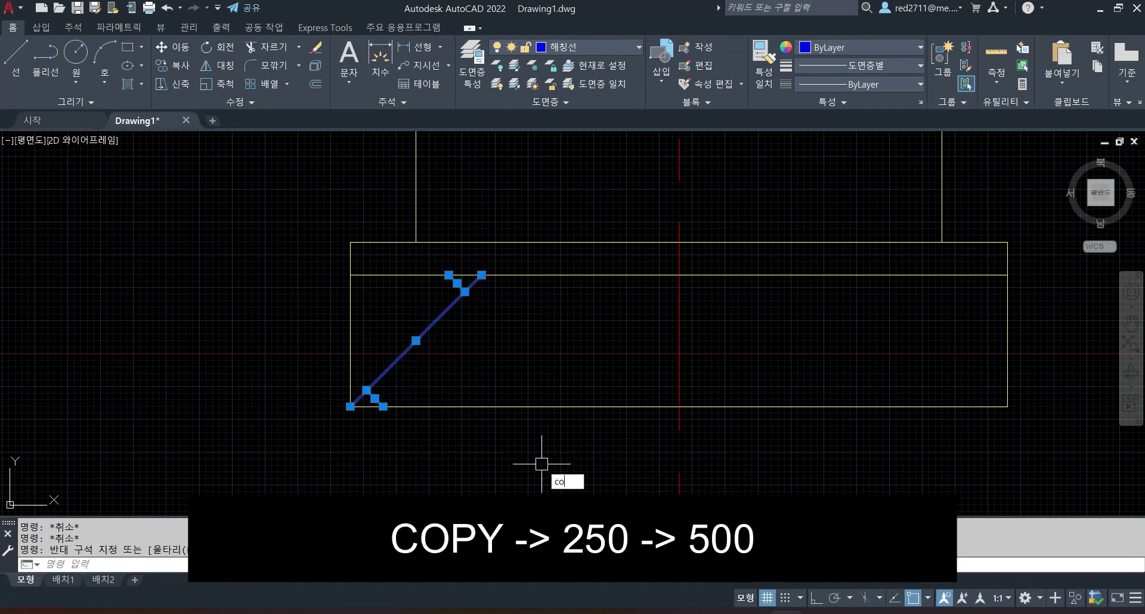
key(Return)
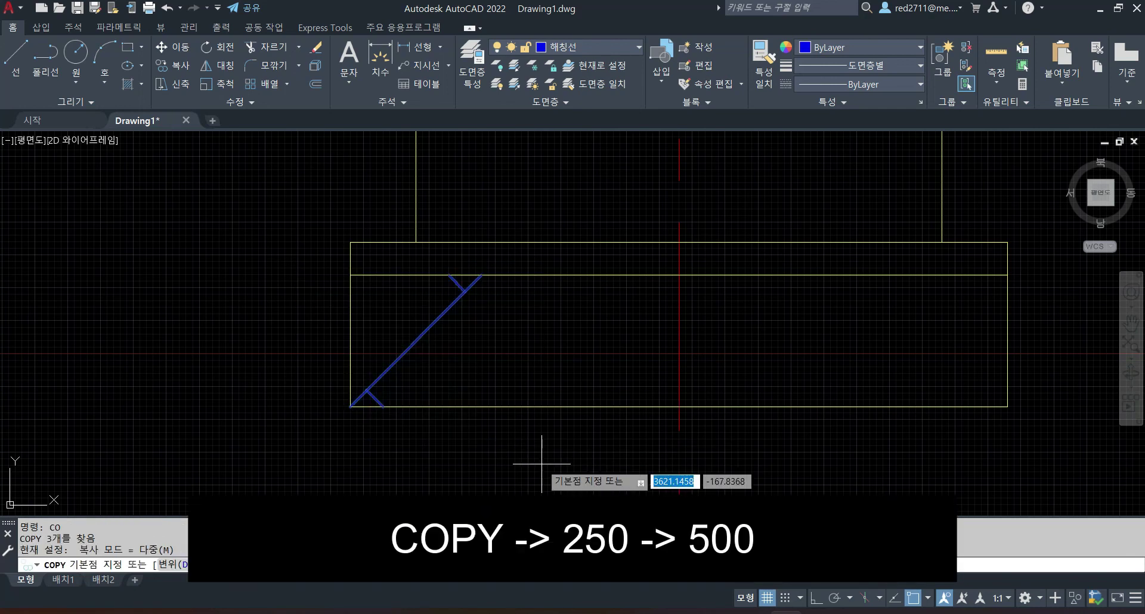
click(217, 472)
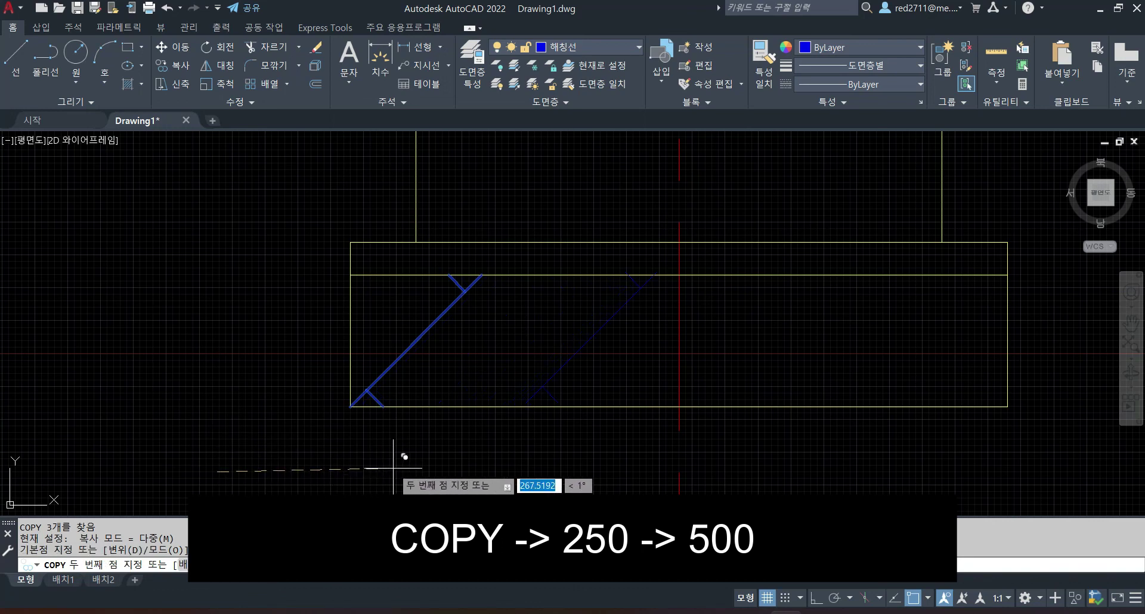
key(Return)
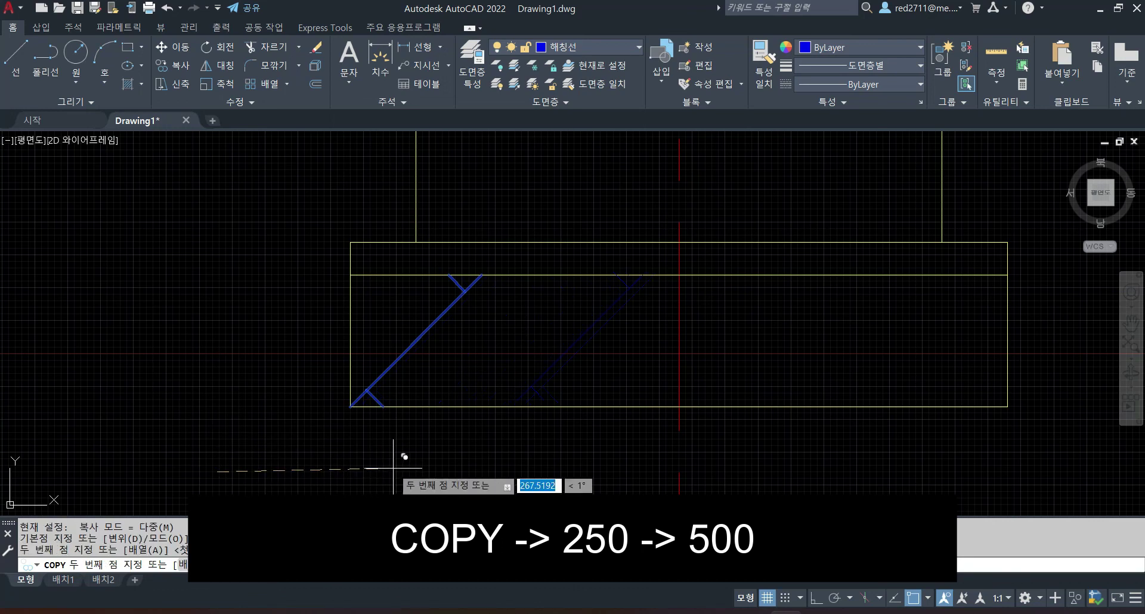
text(500)
key(Return)
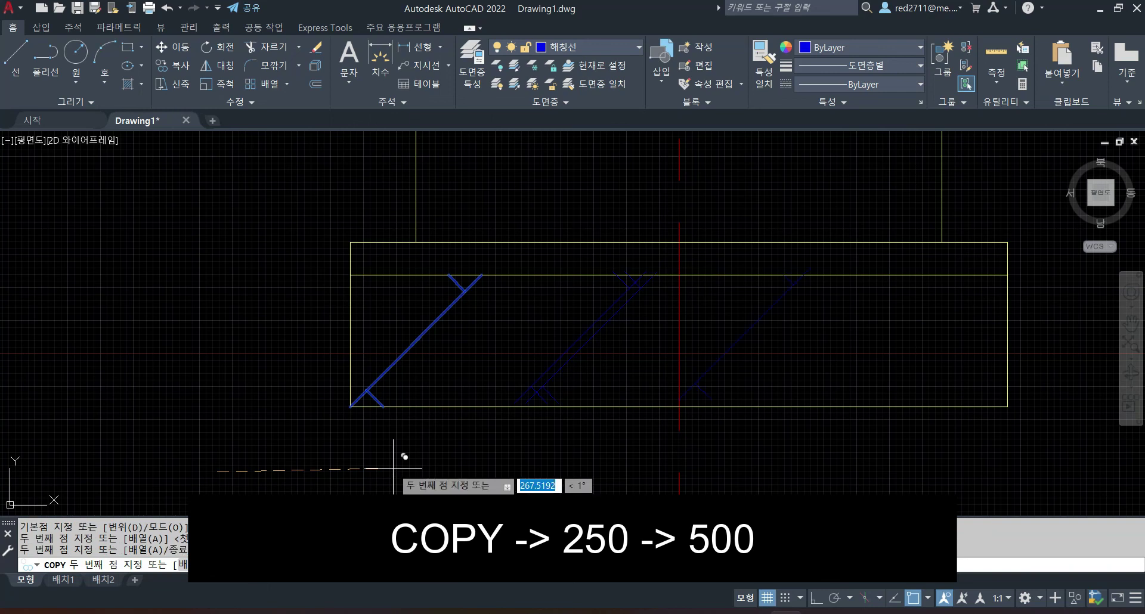
End the copying and undo the last two hatch symbol copies in the footing's bottom layer.
key(Escape)
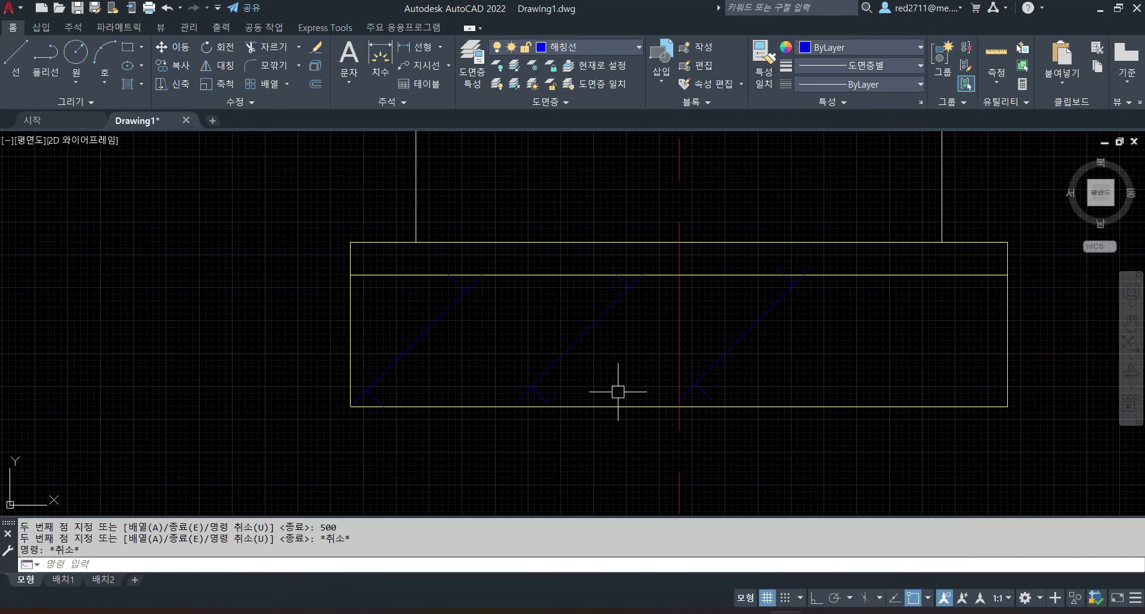
click(314, 261)
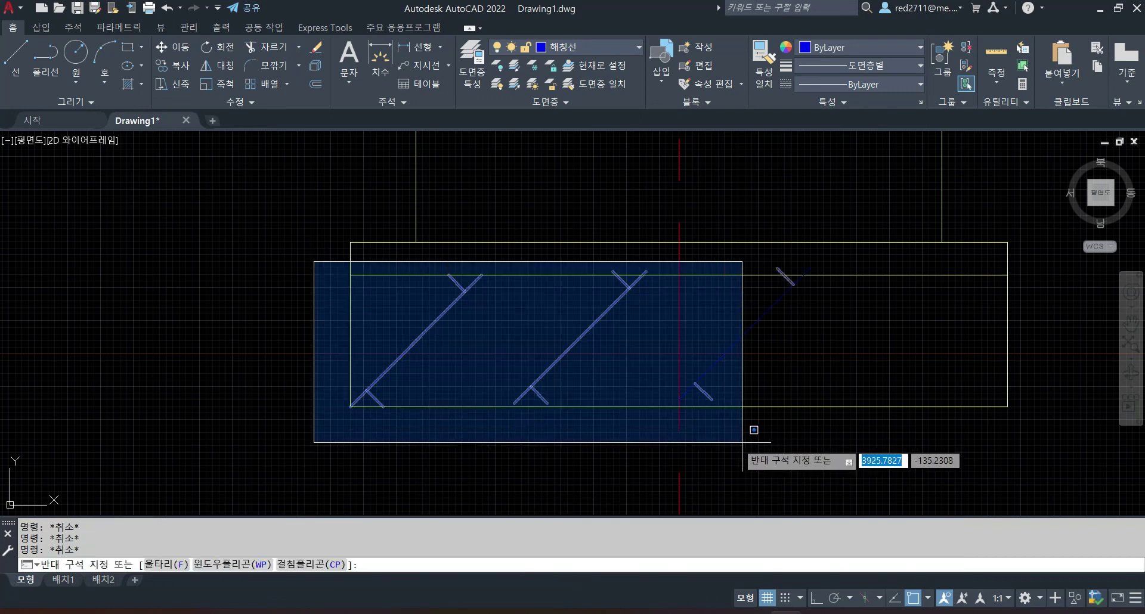
key(Escape)
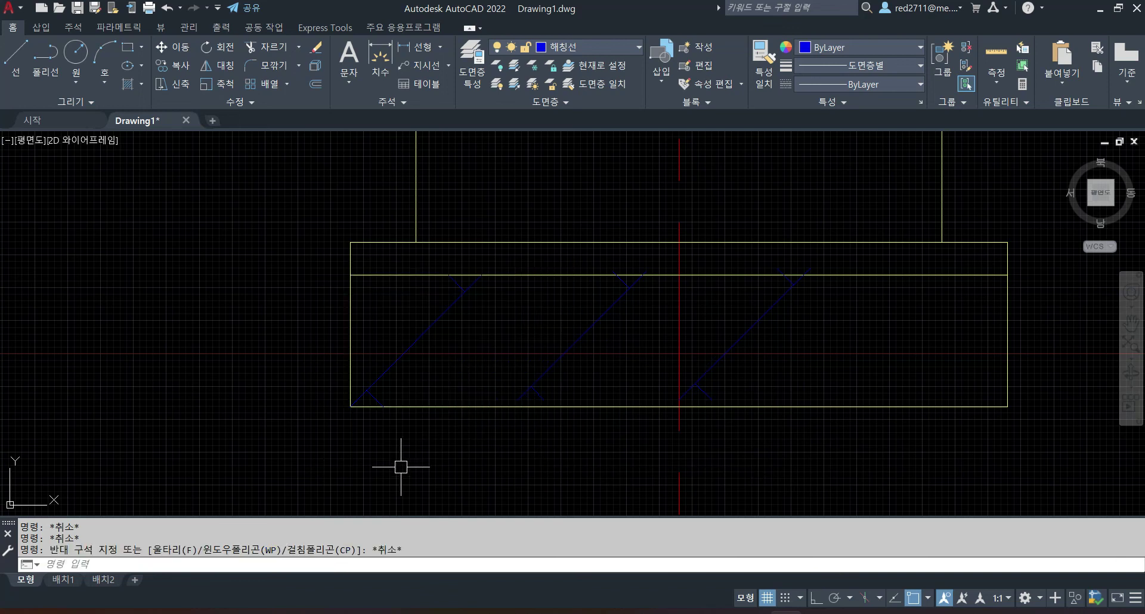
key(ctrl+z)
key(Escape)
Copy the hatch symbol horizontally to the right with ortho on, at distances of 250 and 500.
click(305, 261)
click(514, 452)
text(c)
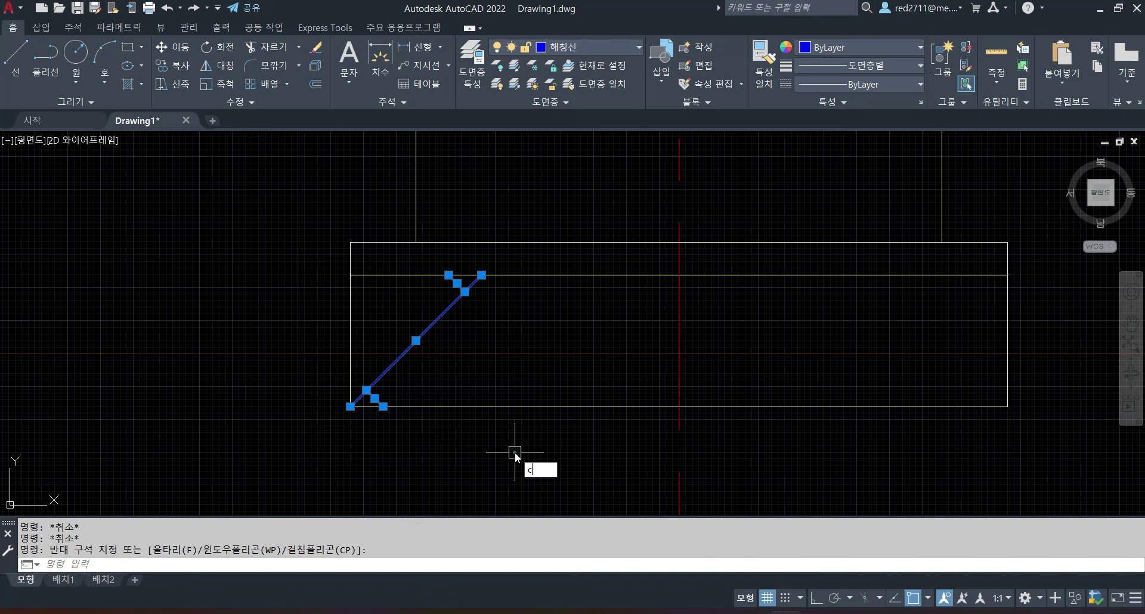
text(o)
key(Return)
click(295, 451)
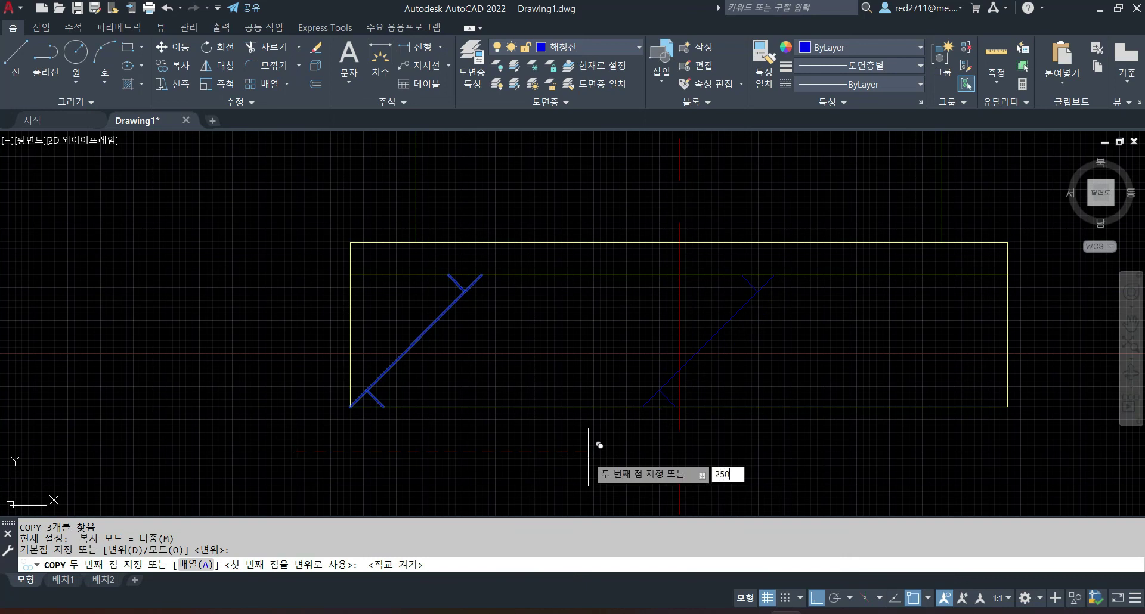
key(Return)
text(500)
key(Return)
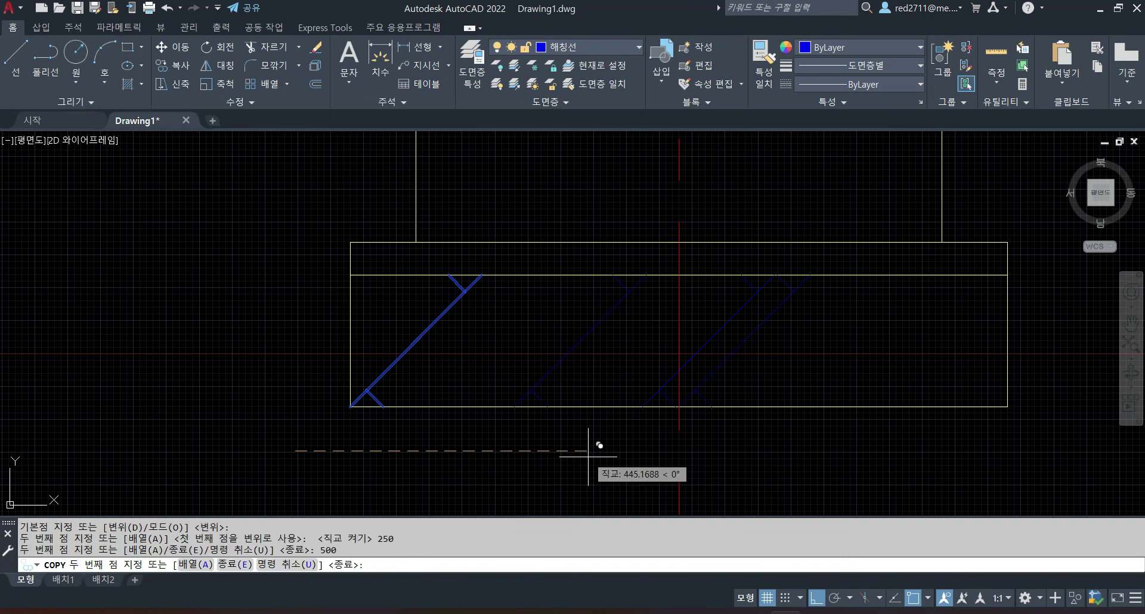
key(Escape)
key(Escape)
key(Escape)
Move the three hatch symbols horizontally to the right so the row sits centred in the footing's bottom layer.
click(279, 250)
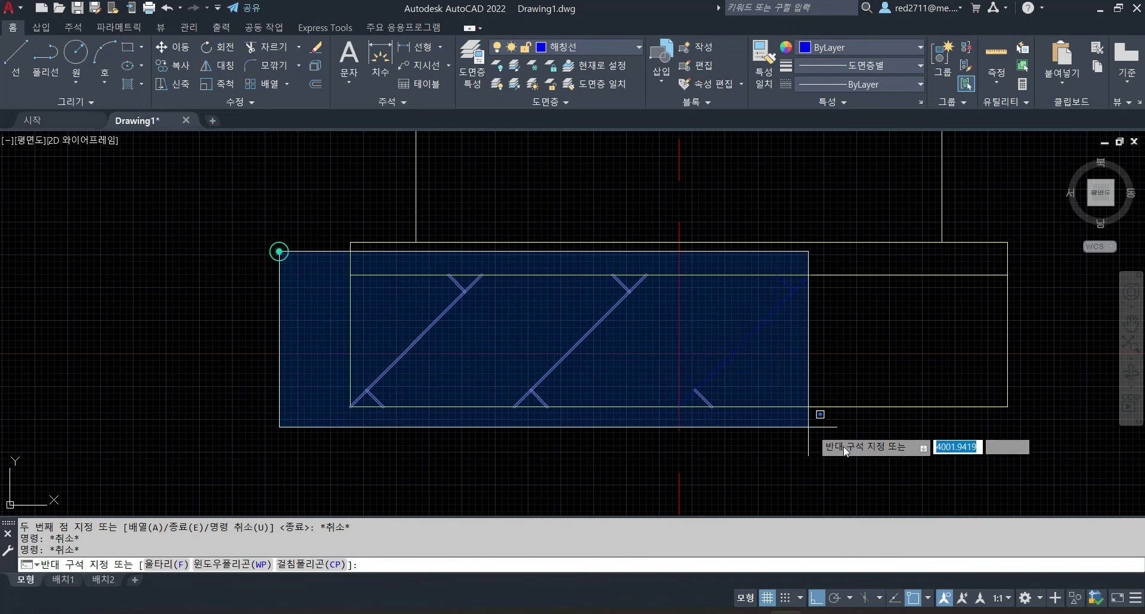
click(843, 446)
text(m)
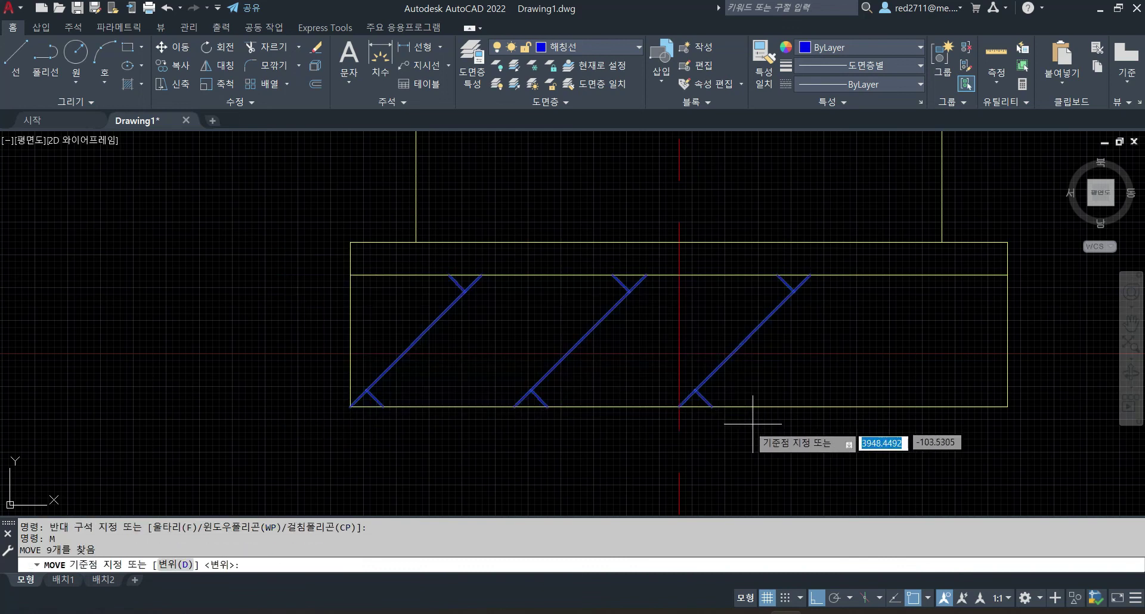
key(Return)
click(761, 451)
key(Escape)
key(Escape)
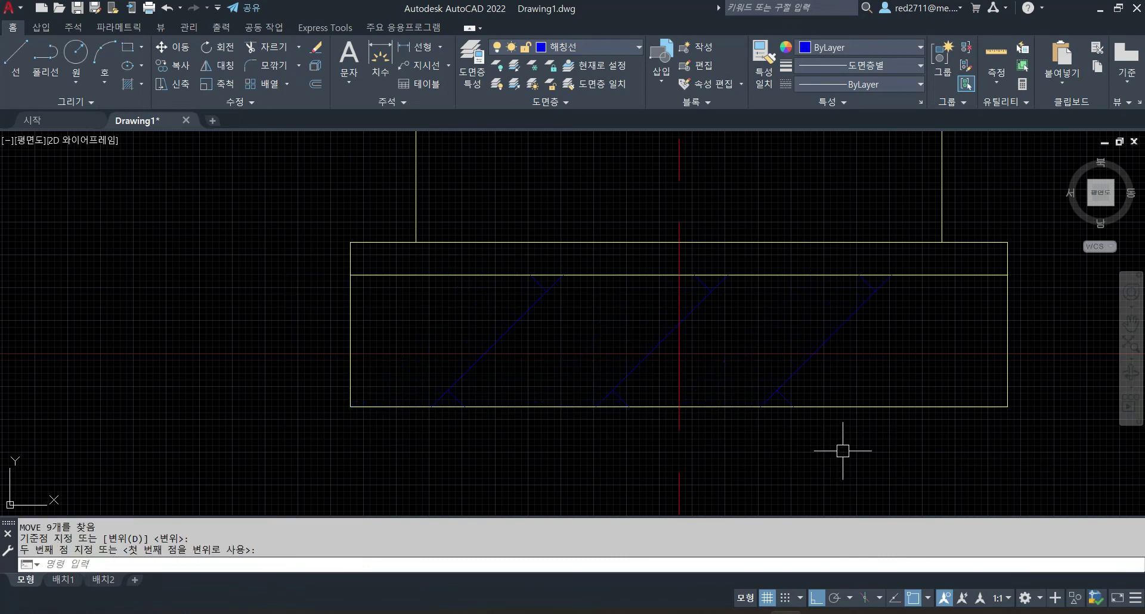
click(394, 263)
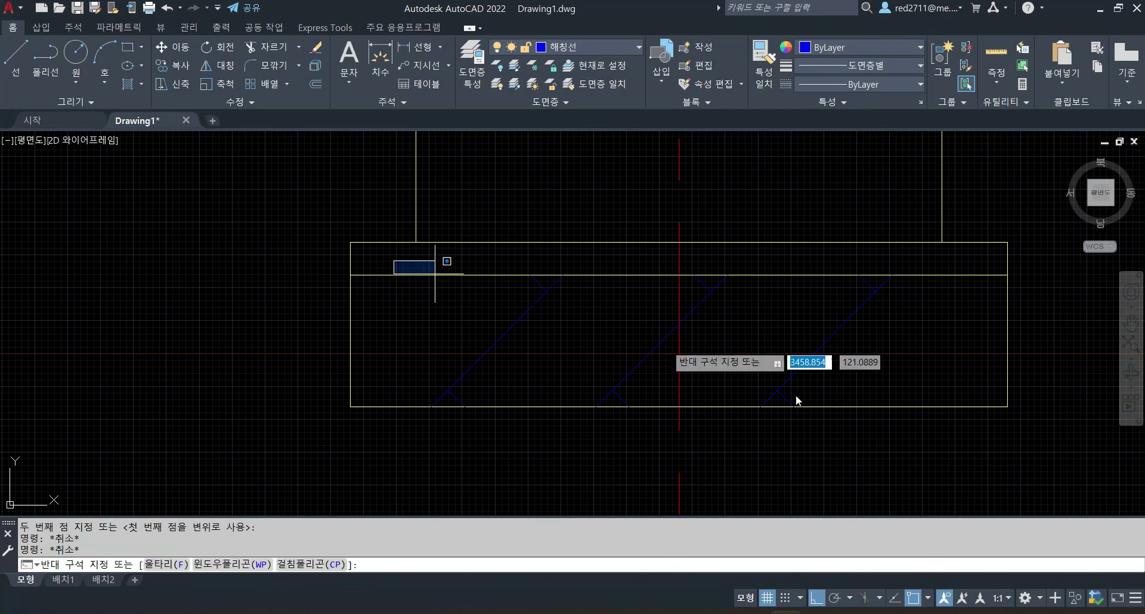
click(924, 468)
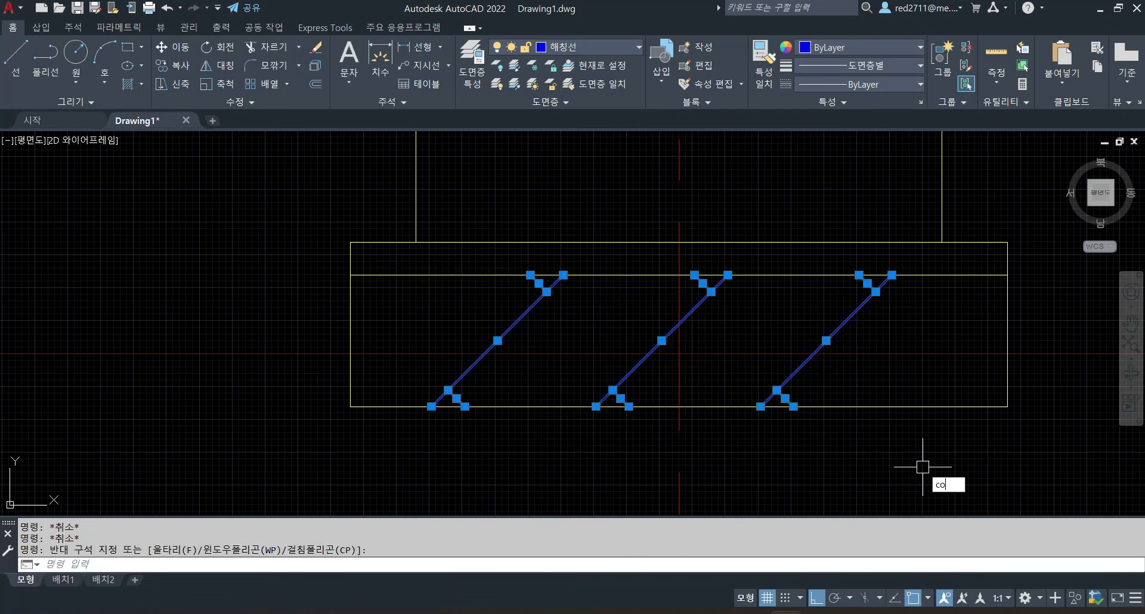
text(co)
key(Return)
click(915, 463)
scroll(895, 467, down, 8)
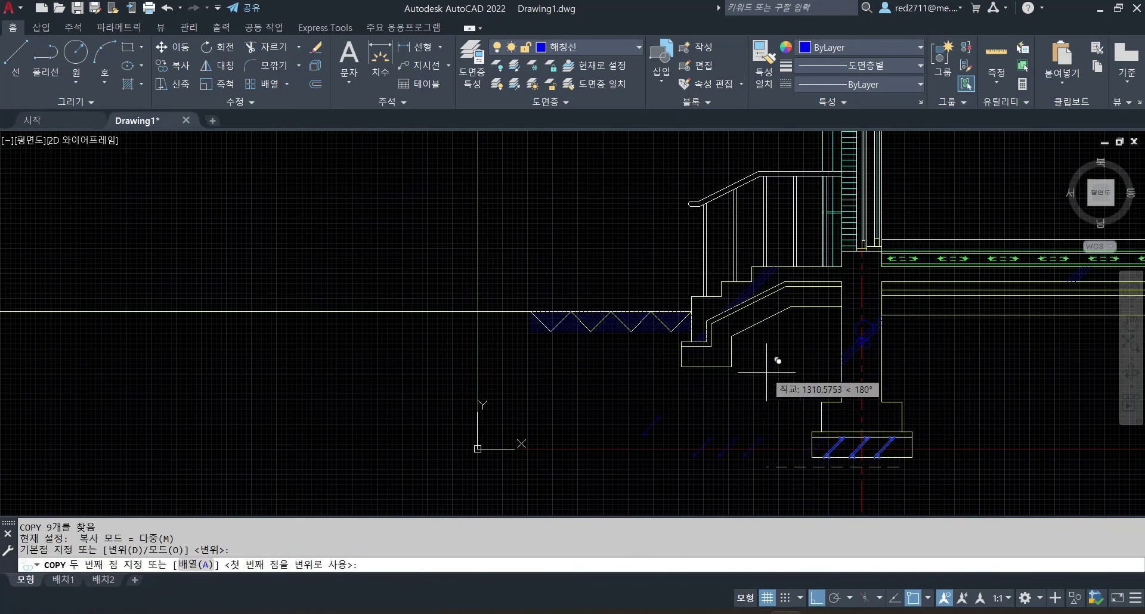
scroll(766, 371, up, 4)
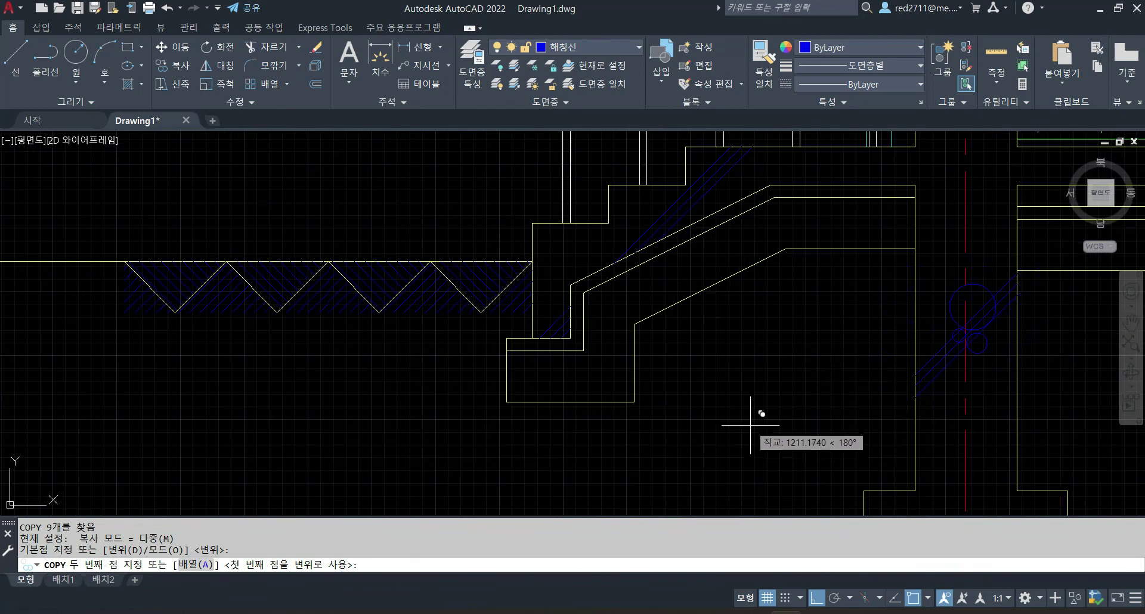
key(F8)
scroll(719, 426, up, 4)
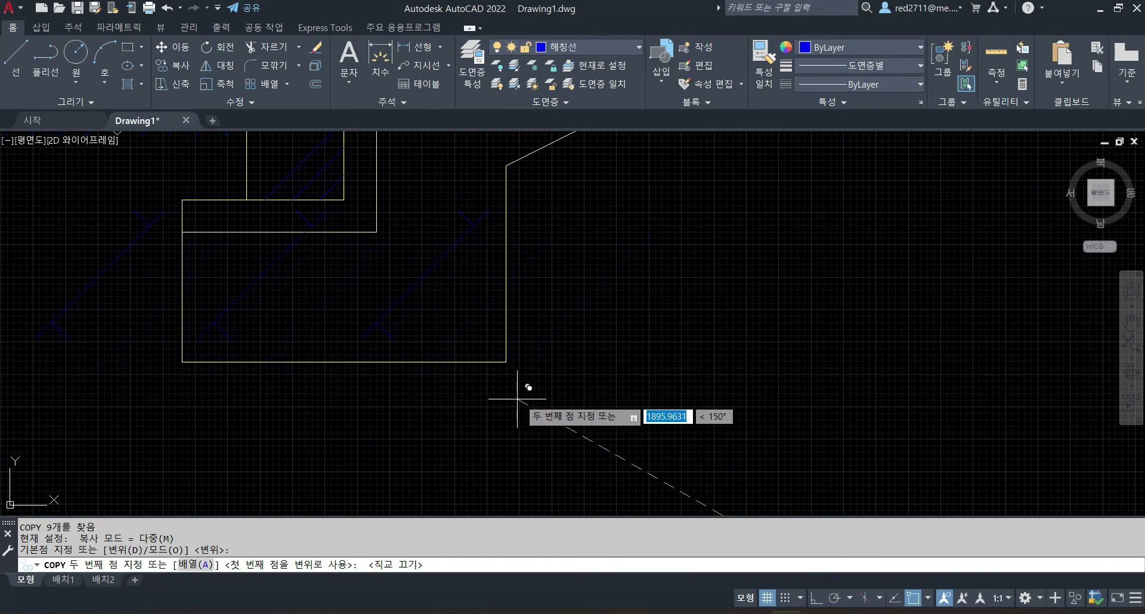
key(Escape)
key(Escape)
Copy the three footing hatch symbols from the first symbol's lower-left endpoint to the lower-left corner of the entrance stair's base.
scroll(543, 391, down, 4)
scroll(591, 410, down, 3)
scroll(660, 481, up, 2)
scroll(603, 385, up, 2)
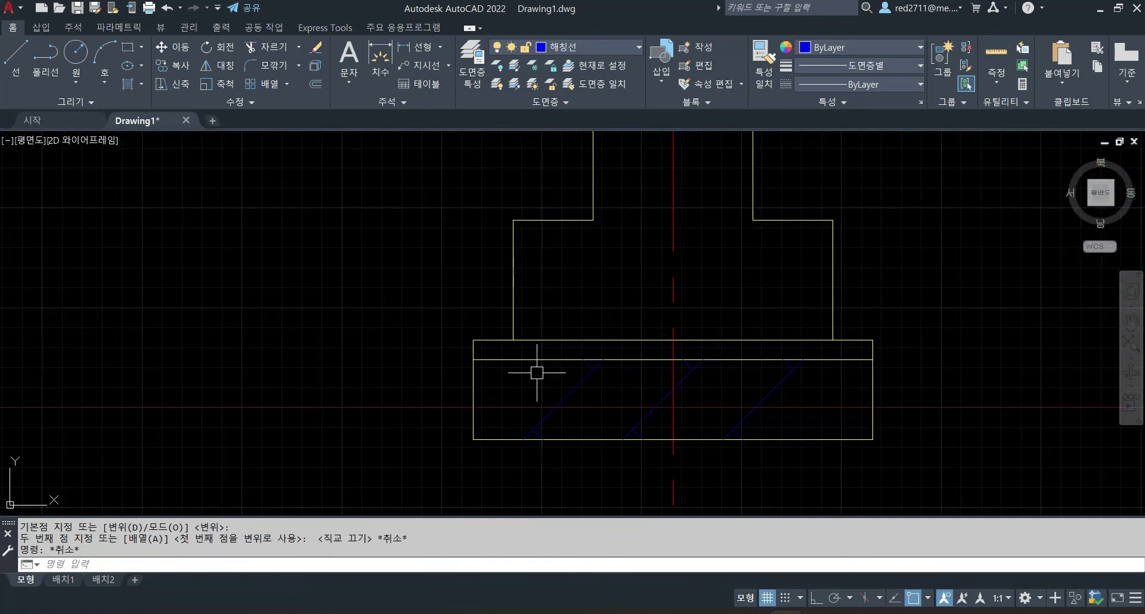
key(Escape)
click(409, 349)
click(809, 483)
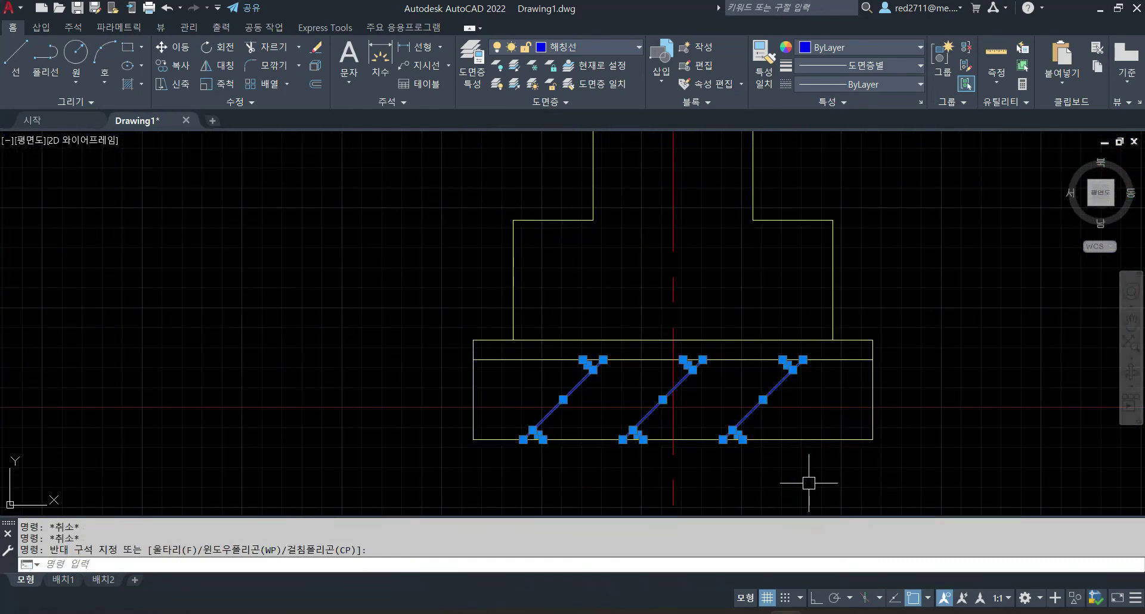
key(Return)
scroll(542, 465, up, 4)
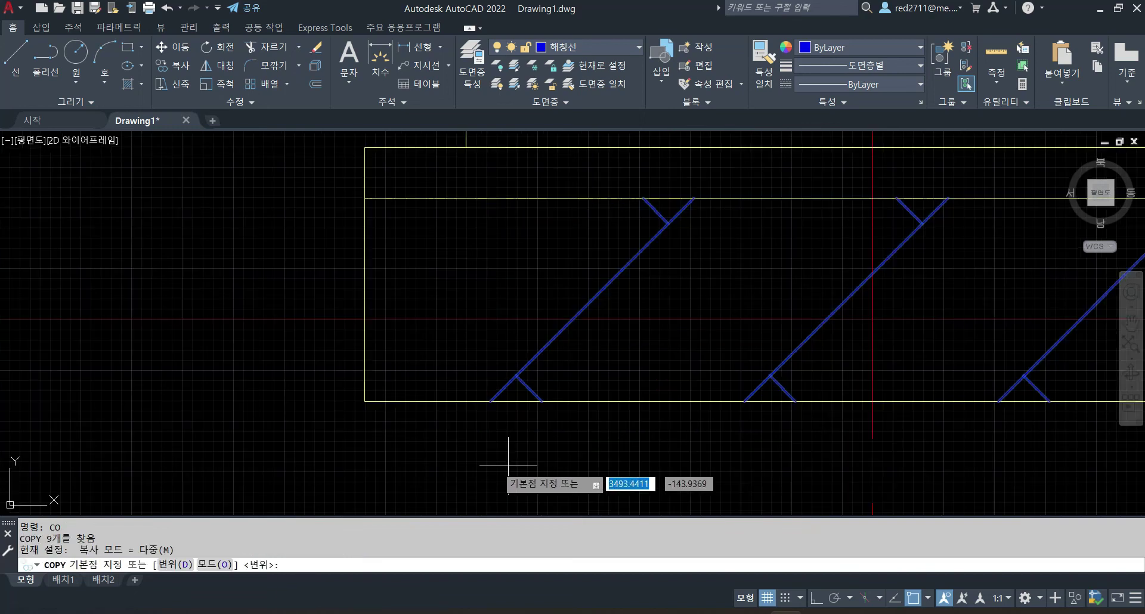
click(491, 400)
scroll(490, 417, down, 5)
scroll(351, 321, up, 5)
click(352, 358)
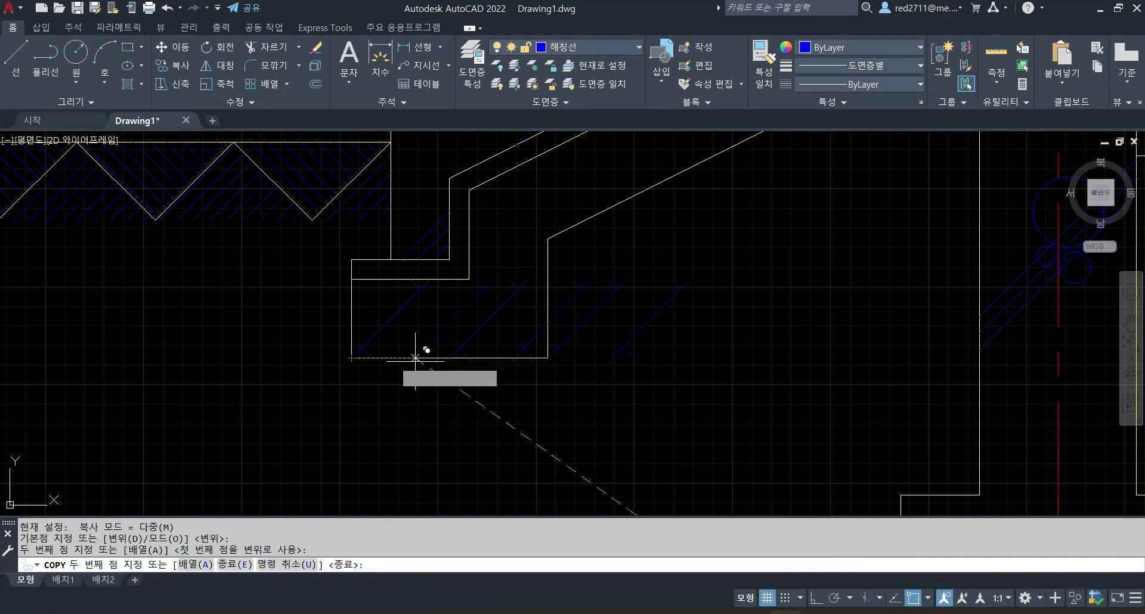
Place two more copies of the three symbols on the lower line of the layer beneath the floor slab and finish copying.
scroll(603, 358, down, 3)
scroll(894, 340, up, 3)
scroll(650, 326, up, 4)
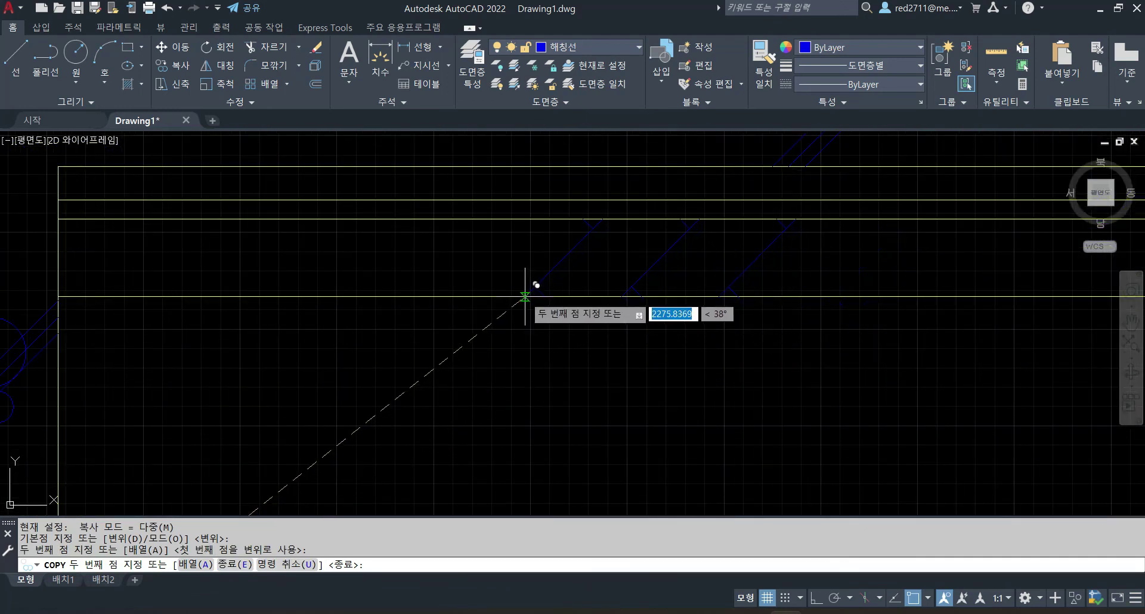
click(525, 297)
scroll(597, 316, down, 4)
scroll(769, 310, up, 5)
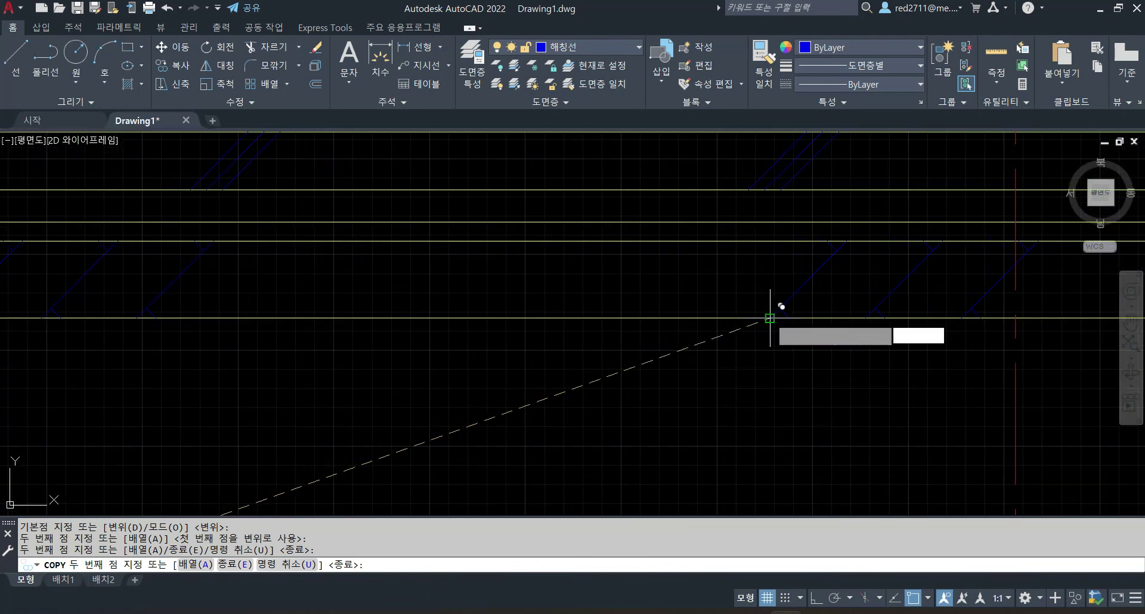
click(770, 318)
scroll(632, 400, down, 4)
scroll(367, 462, up, 4)
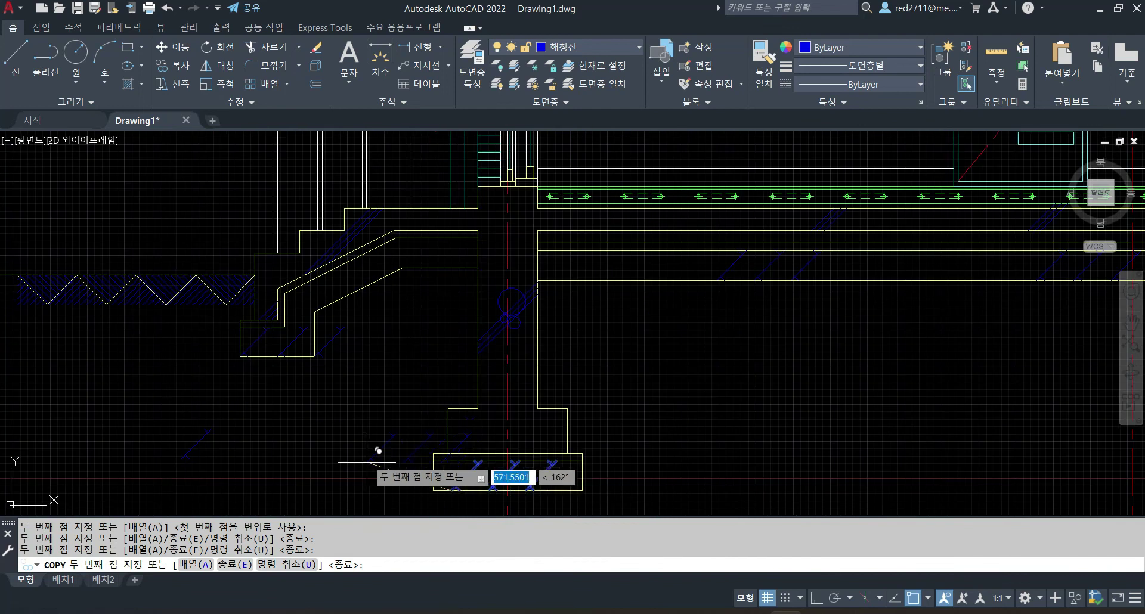
key(Escape)
key(Escape)
key(Escape)
Erase the second and third hatch symbols at the stair base, keeping only the first one.
scroll(531, 409, up, 5)
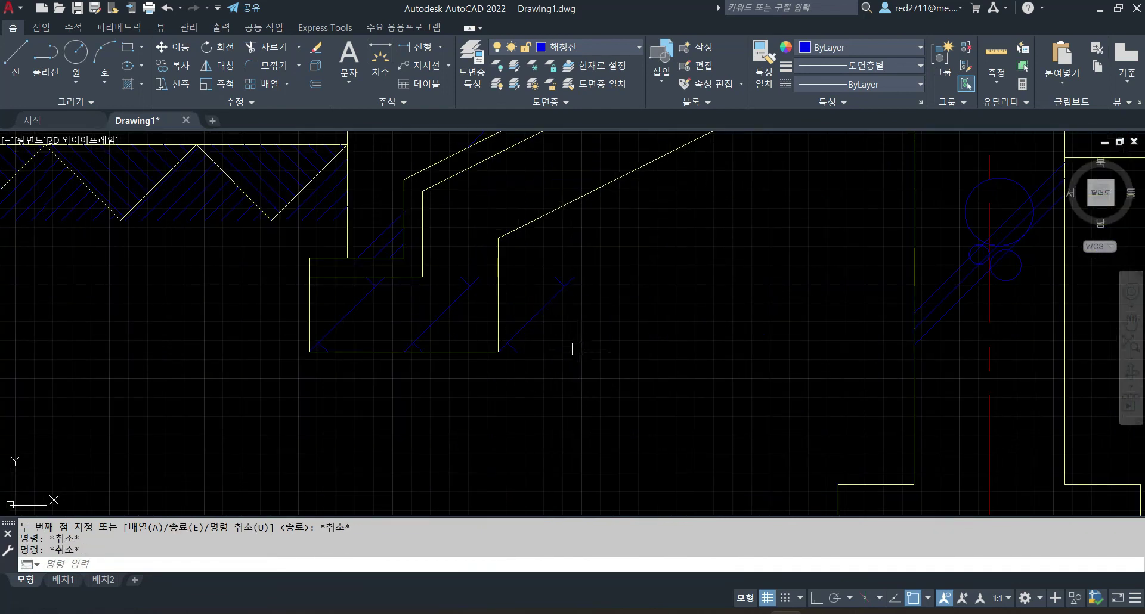
scroll(463, 284, up, 2)
scroll(473, 313, down, 2)
scroll(444, 306, up, 2)
click(387, 257)
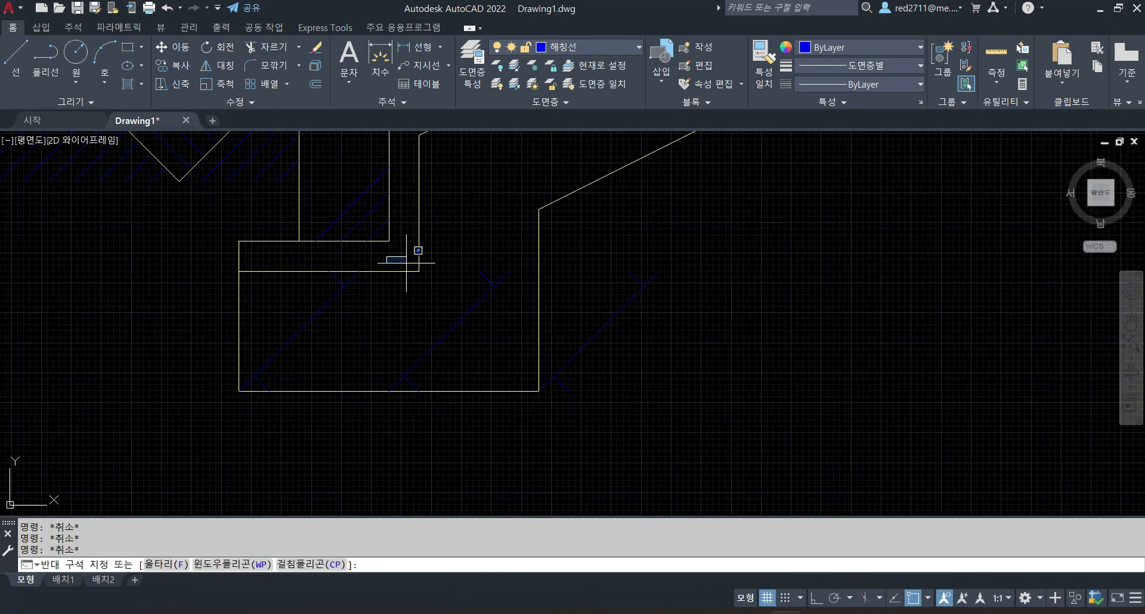
click(686, 424)
text(e)
key(Return)
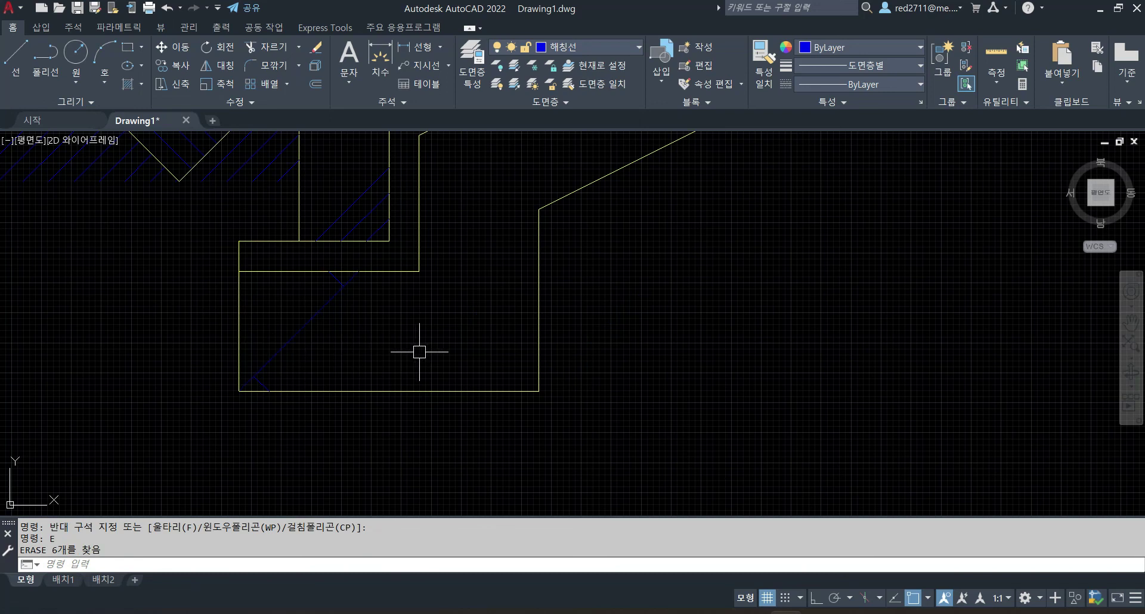
Copy two hatch symbols from the layer beneath the floor slab to the horizontal part of the layer beneath the entrance stair.
scroll(464, 351, down, 5)
middle_drag(574, 335, 255, 354)
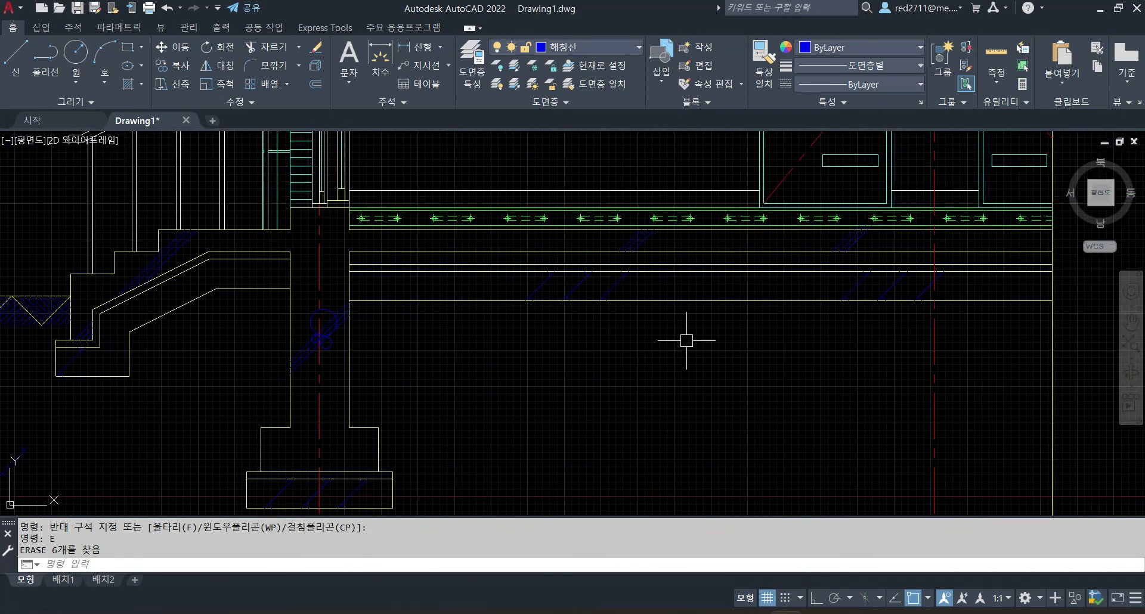
middle_drag(483, 377, 758, 372)
scroll(544, 280, up, 2)
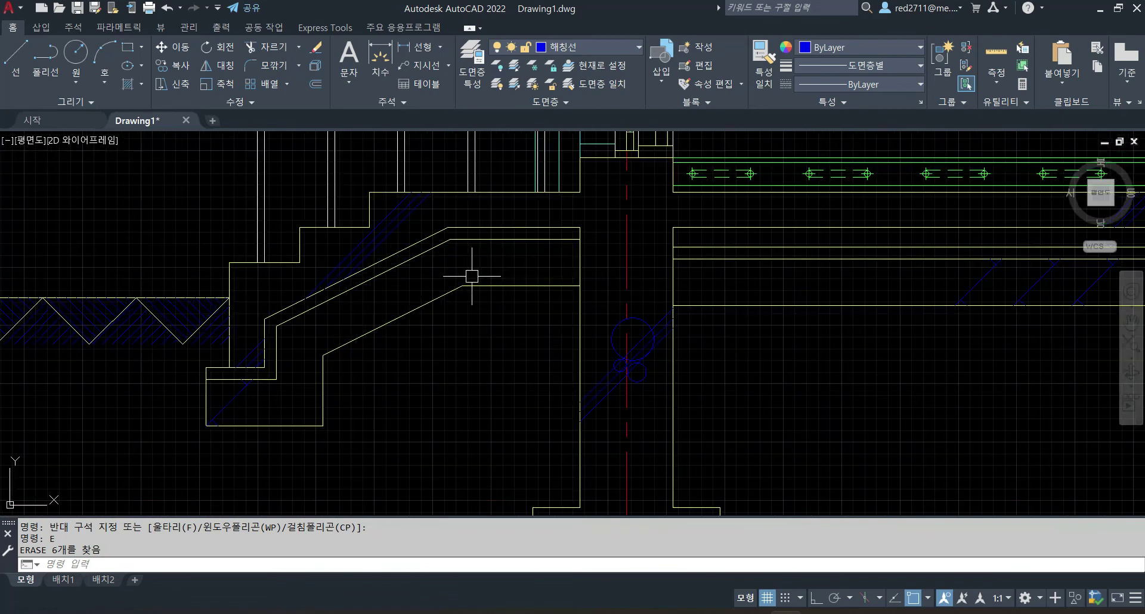
middle_drag(1007, 343, 737, 363)
key(Escape)
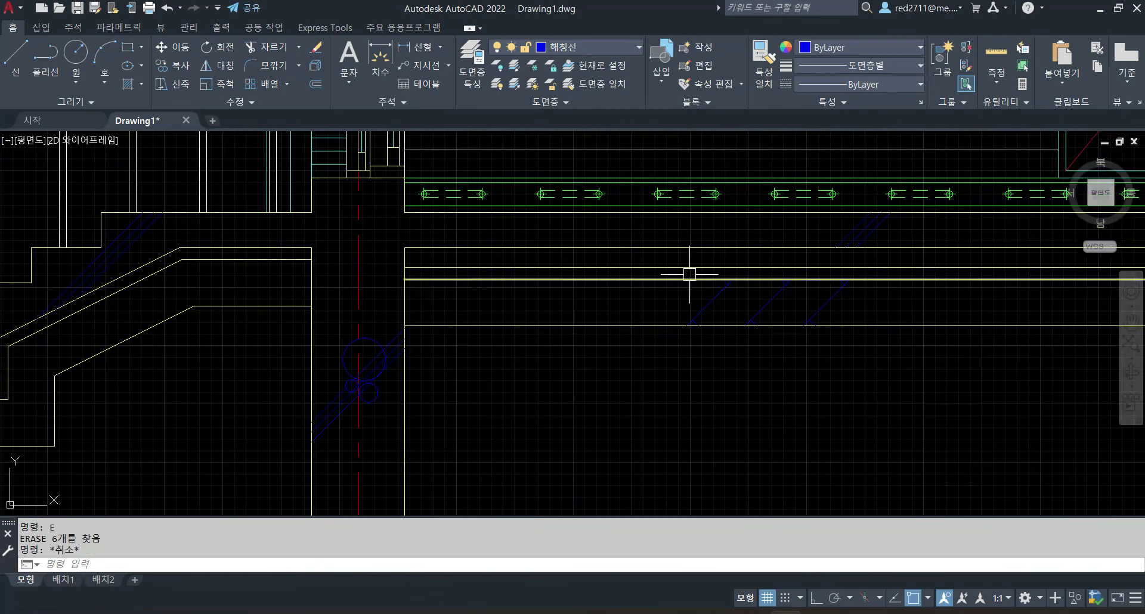
scroll(687, 272, up, 4)
click(688, 279)
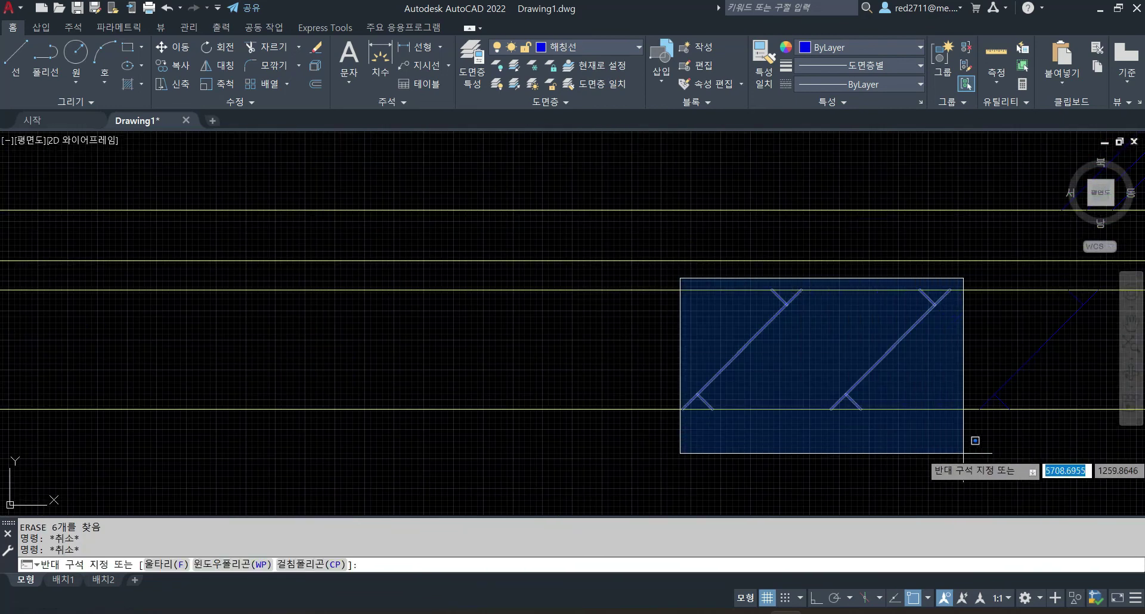
click(960, 447)
text(co)
key(Return)
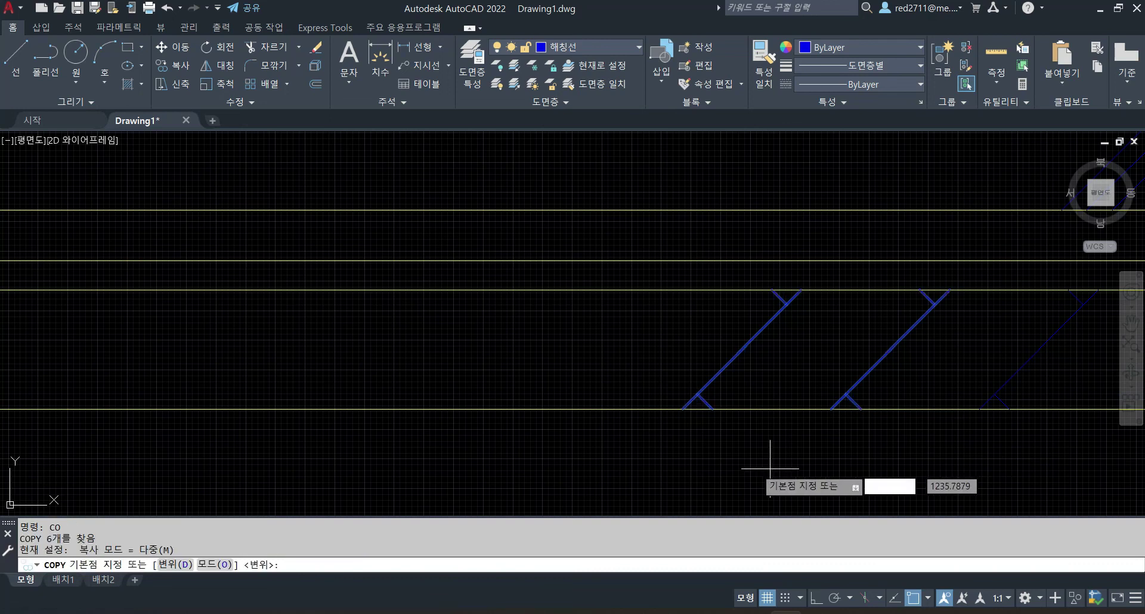
click(680, 409)
scroll(683, 405, down, 5)
scroll(358, 405, up, 5)
click(380, 387)
key(Escape)
Examine the finished material hatching from the footing and stair up to the whole building section.
middle_drag(454, 443, 483, 345)
scroll(529, 401, down, 3)
scroll(430, 228, up, 2)
scroll(663, 289, down, 1)
scroll(601, 335, down, 3)
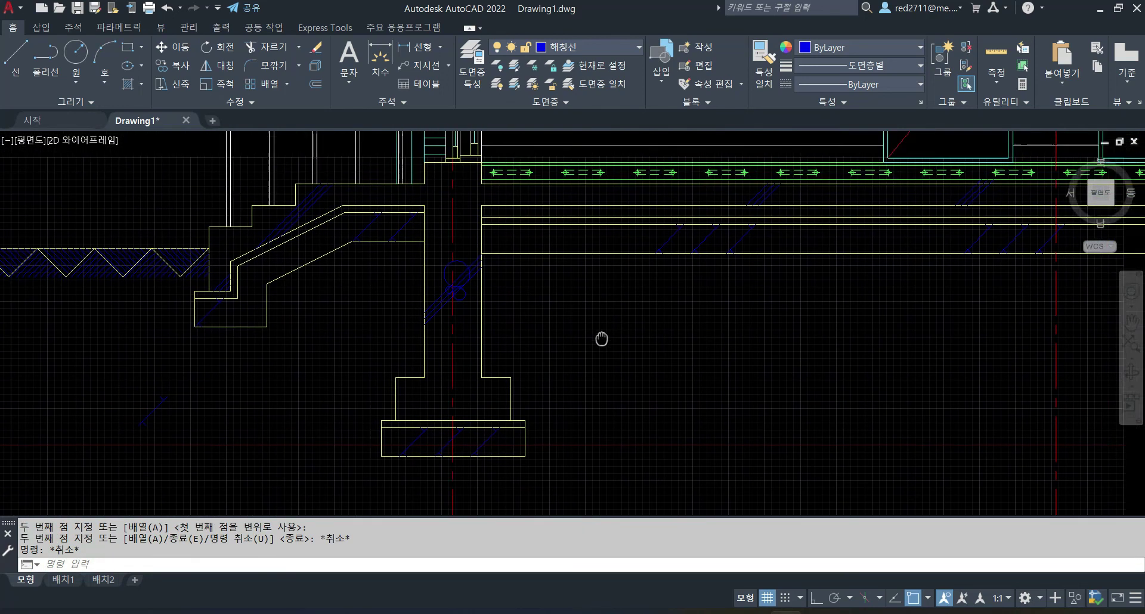
scroll(703, 334, down, 2)
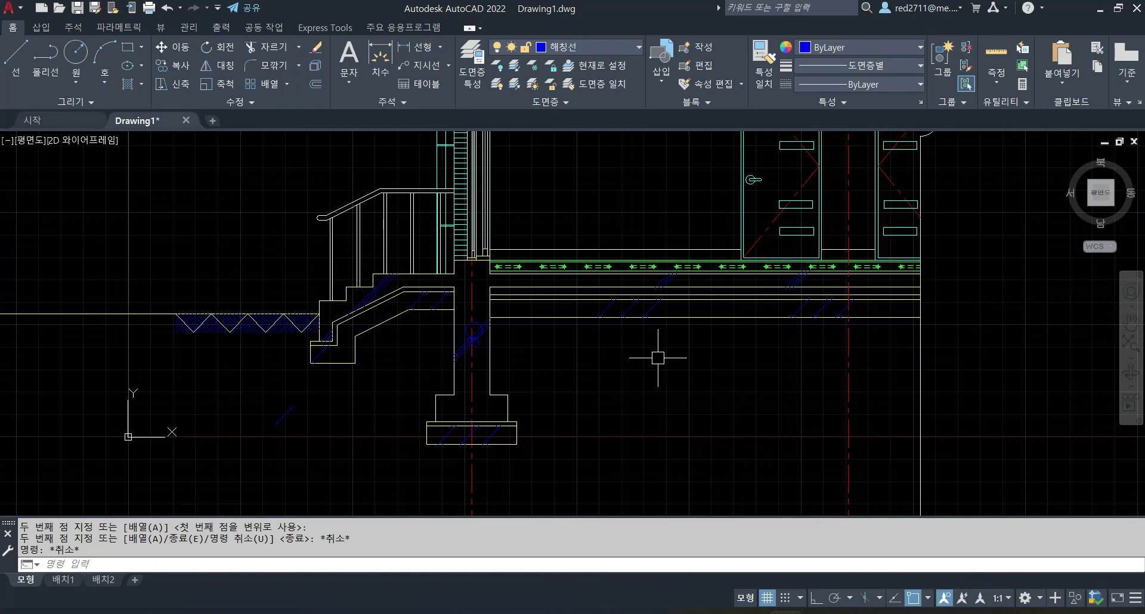
middle_drag(658, 358, 643, 460)
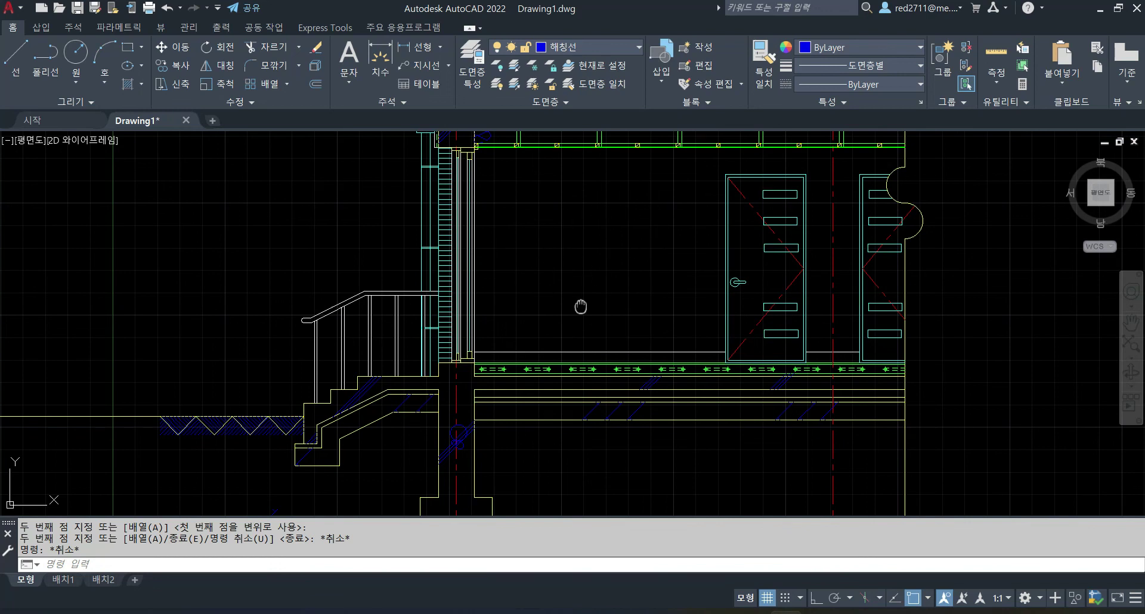
scroll(606, 250, down, 4)
scroll(549, 302, up, 2)
scroll(550, 309, down, 2)
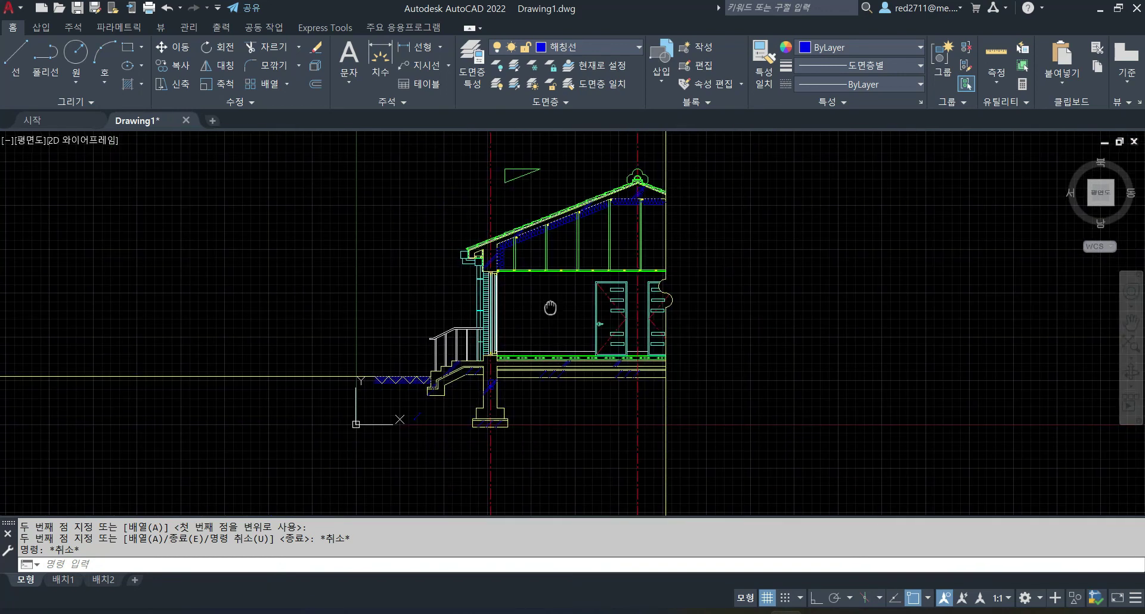
middle_drag(550, 308, 521, 308)
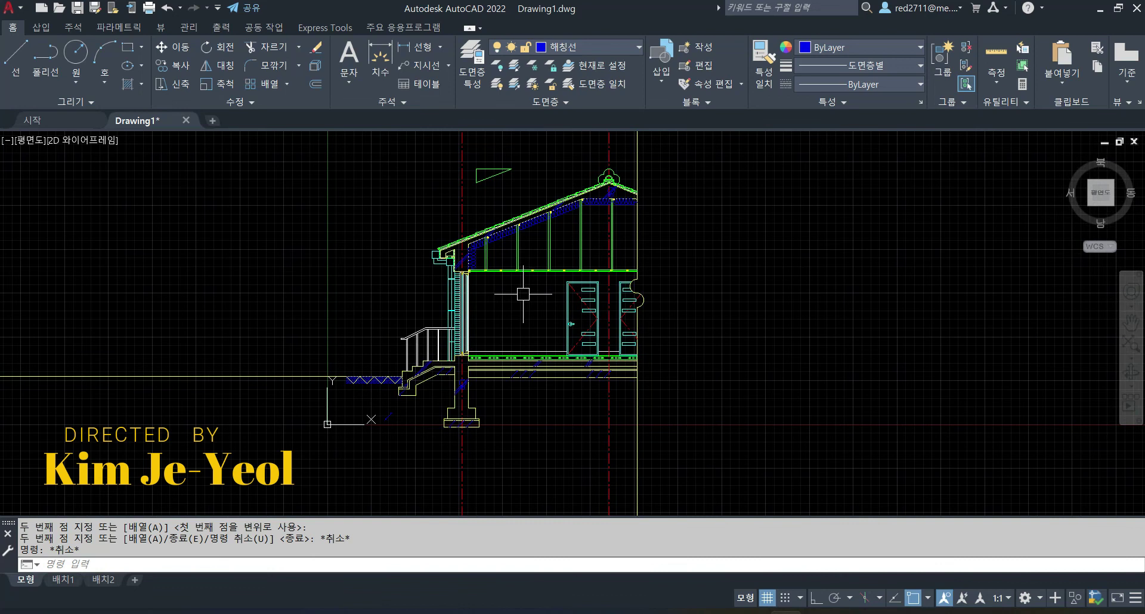